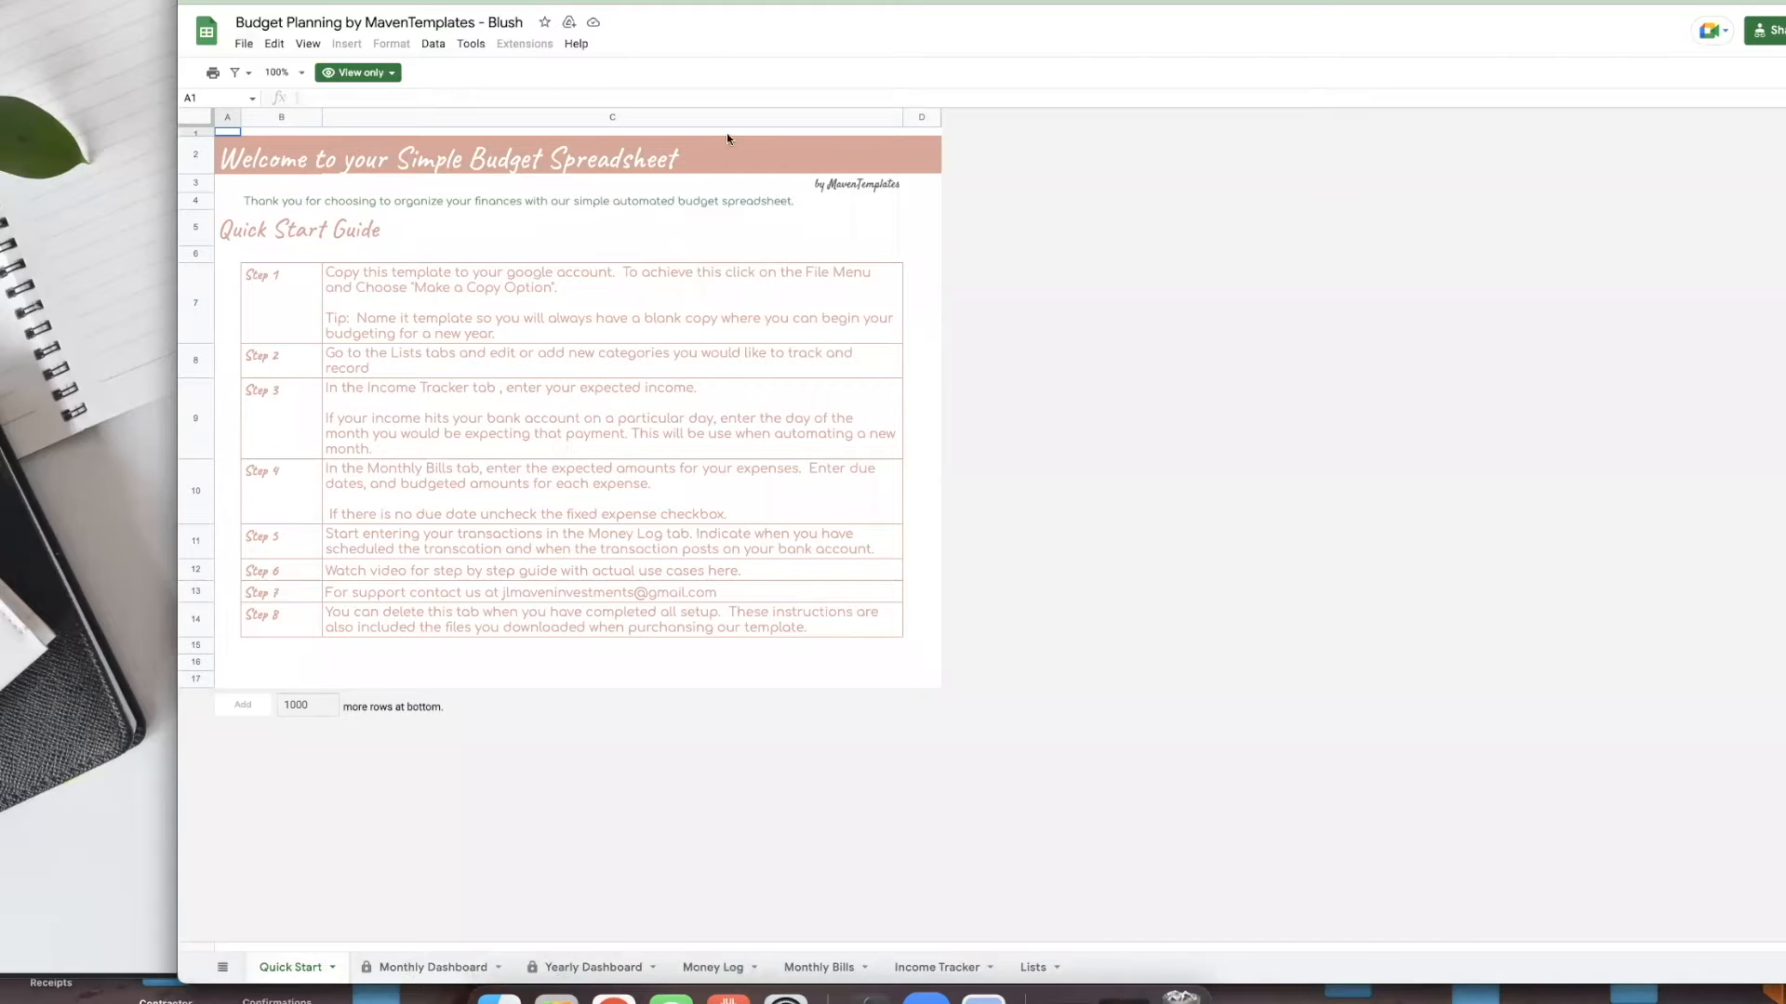
- Start a copy of the budget template, removing "Copy of" from its name and prefixing it with 2022
left_click(246, 45)
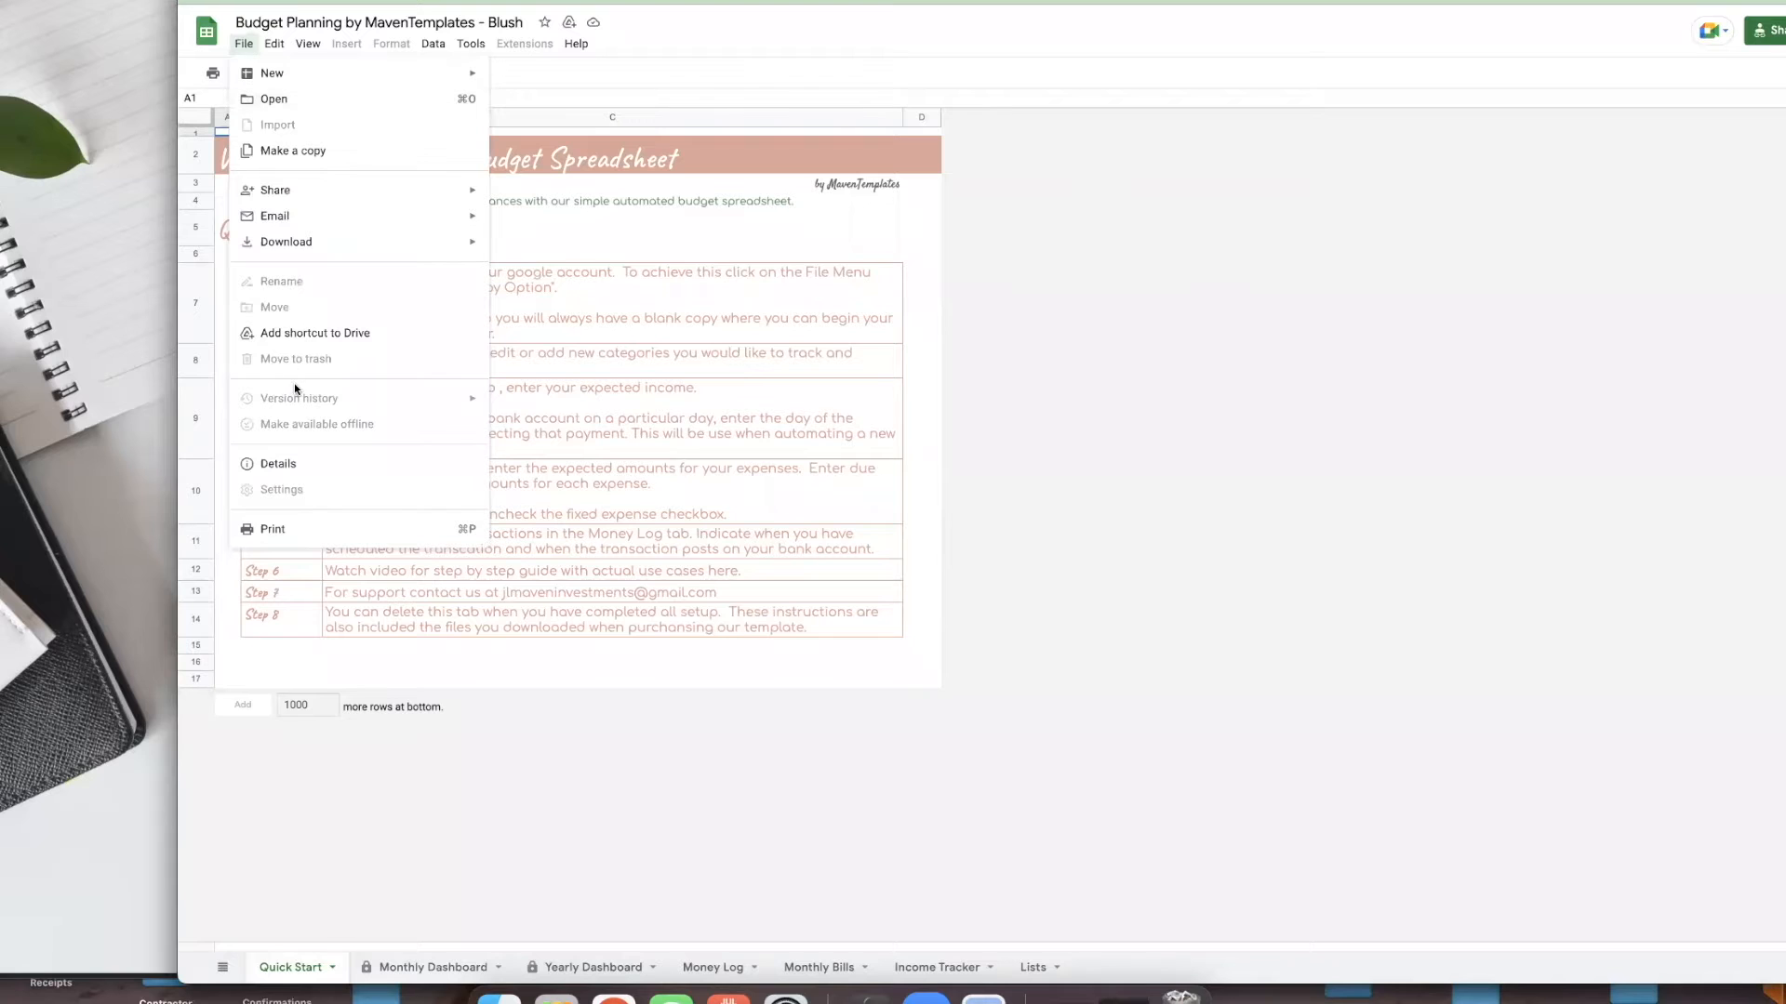
left_click(301, 155)
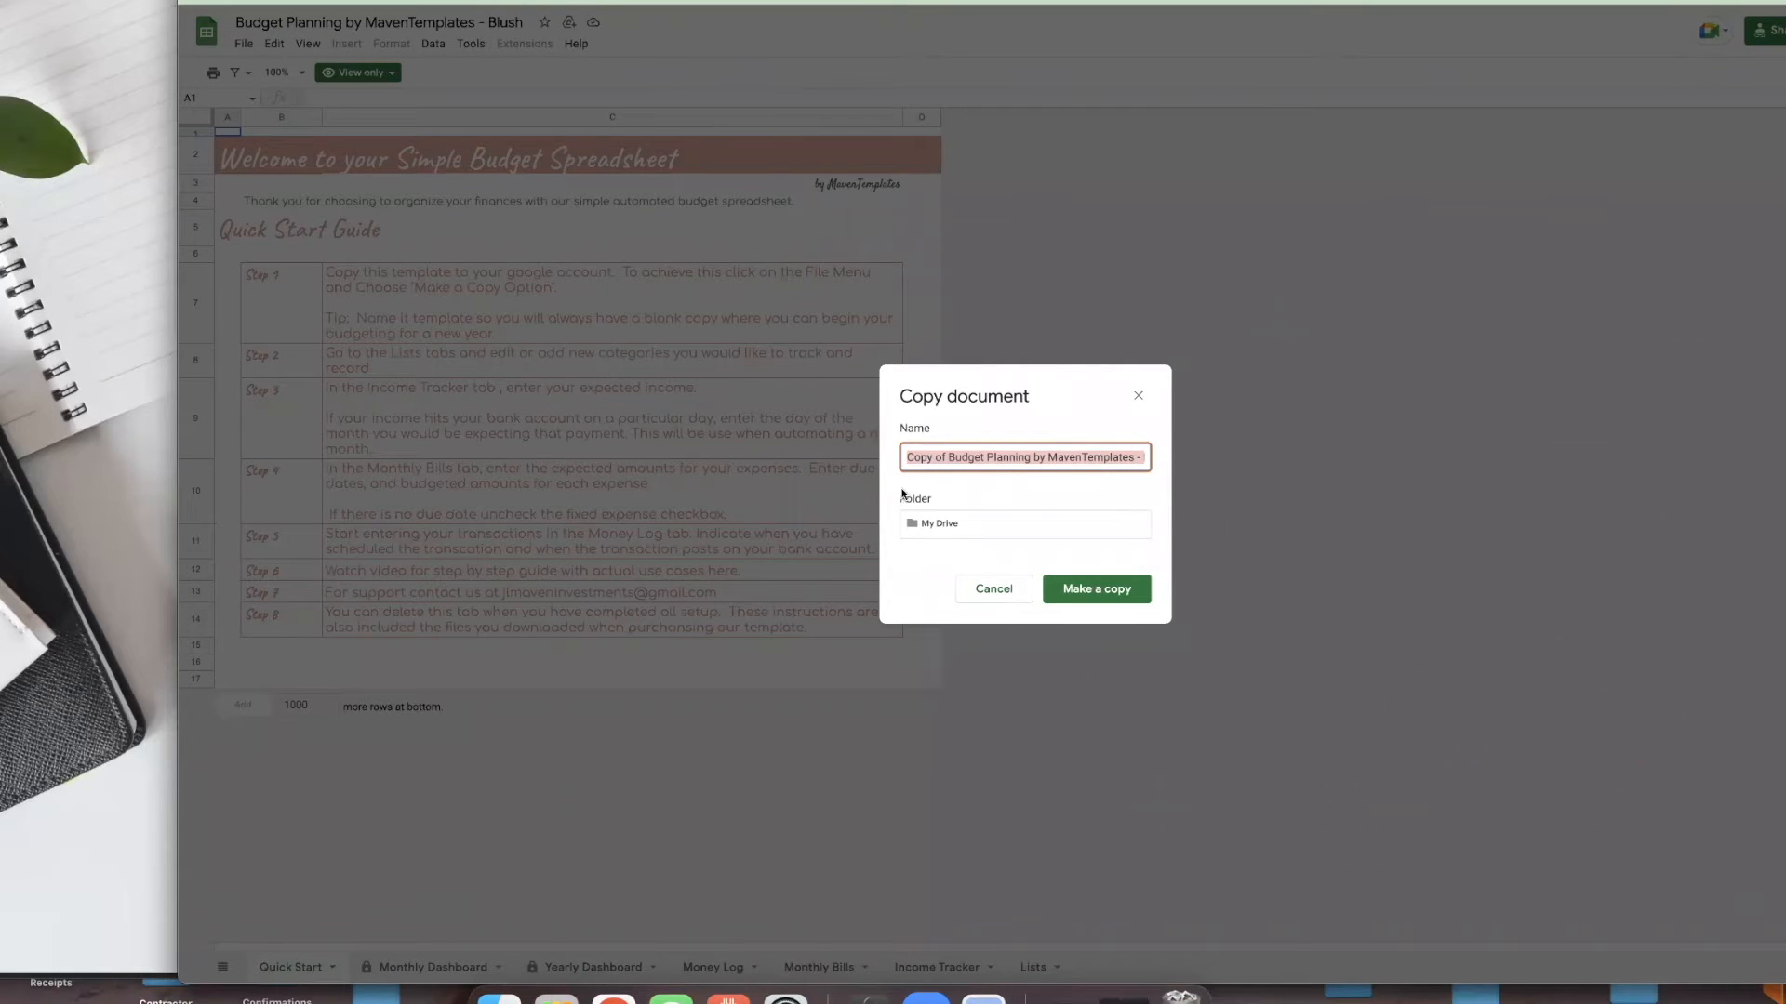
left_click(952, 458)
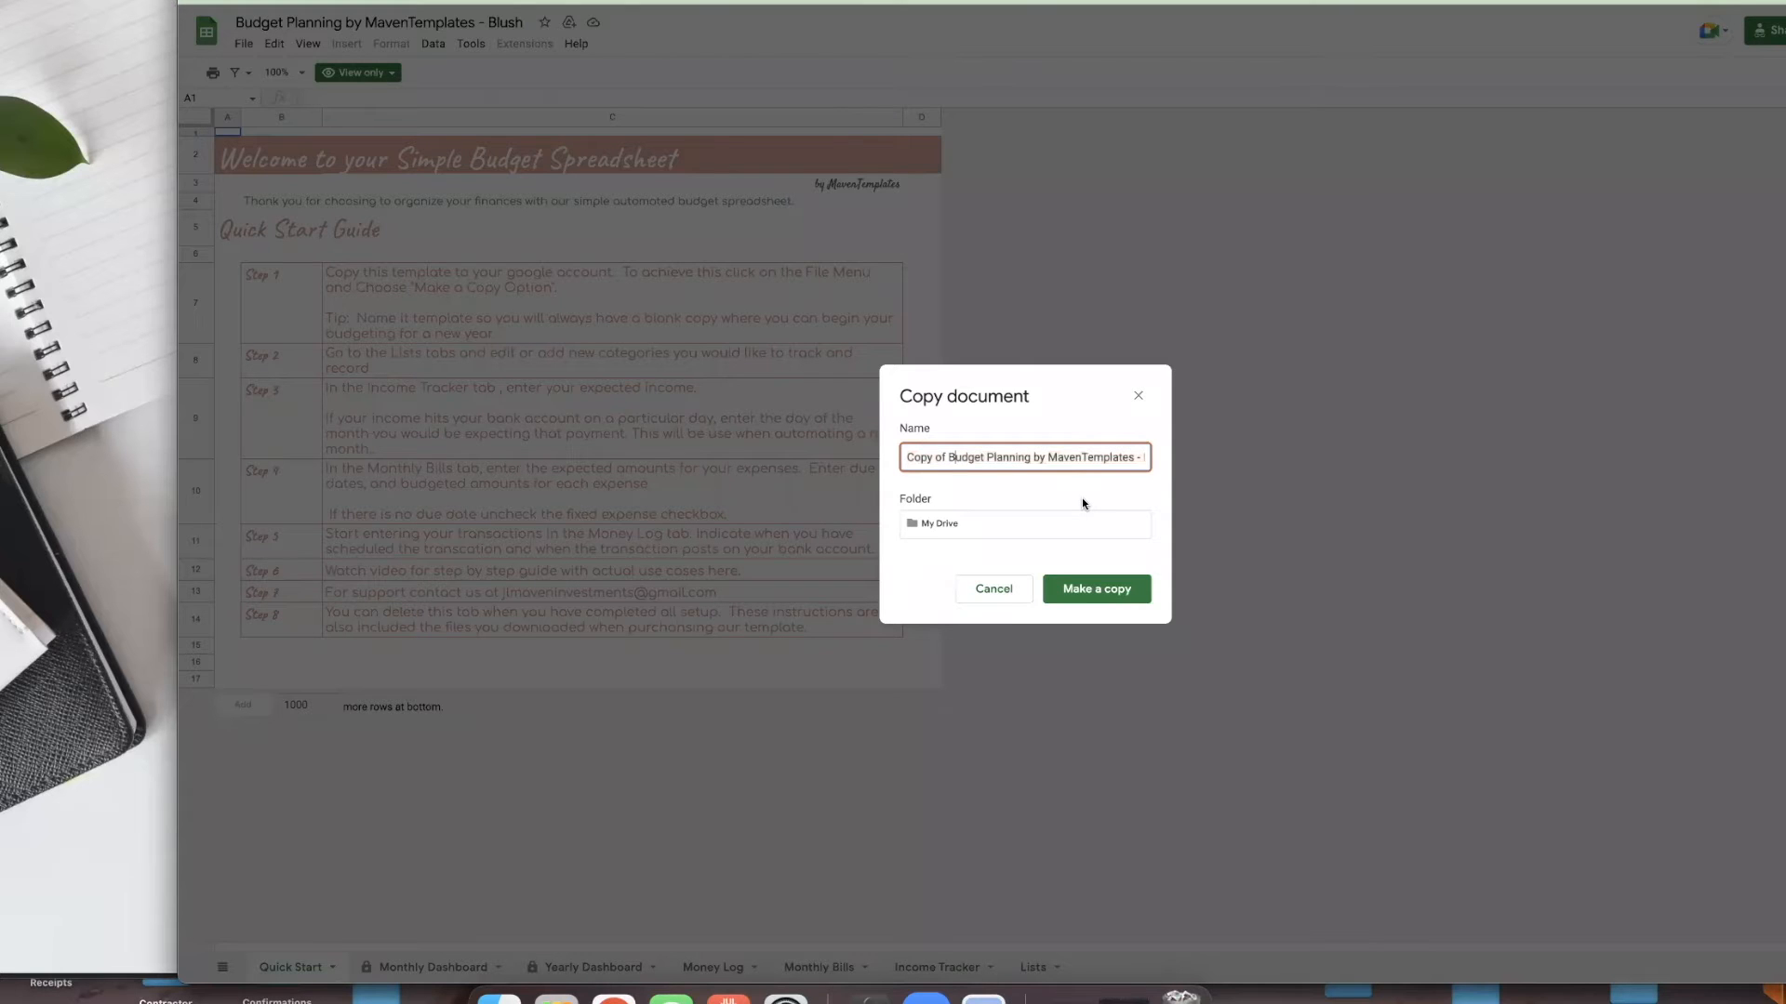
key("BackSpace")
key("BackSpace")
key("BackSpace")
key("BackSpace")
key("BackSpace")
key("BackSpace")
key("BackSpace")
key("BackSpace")
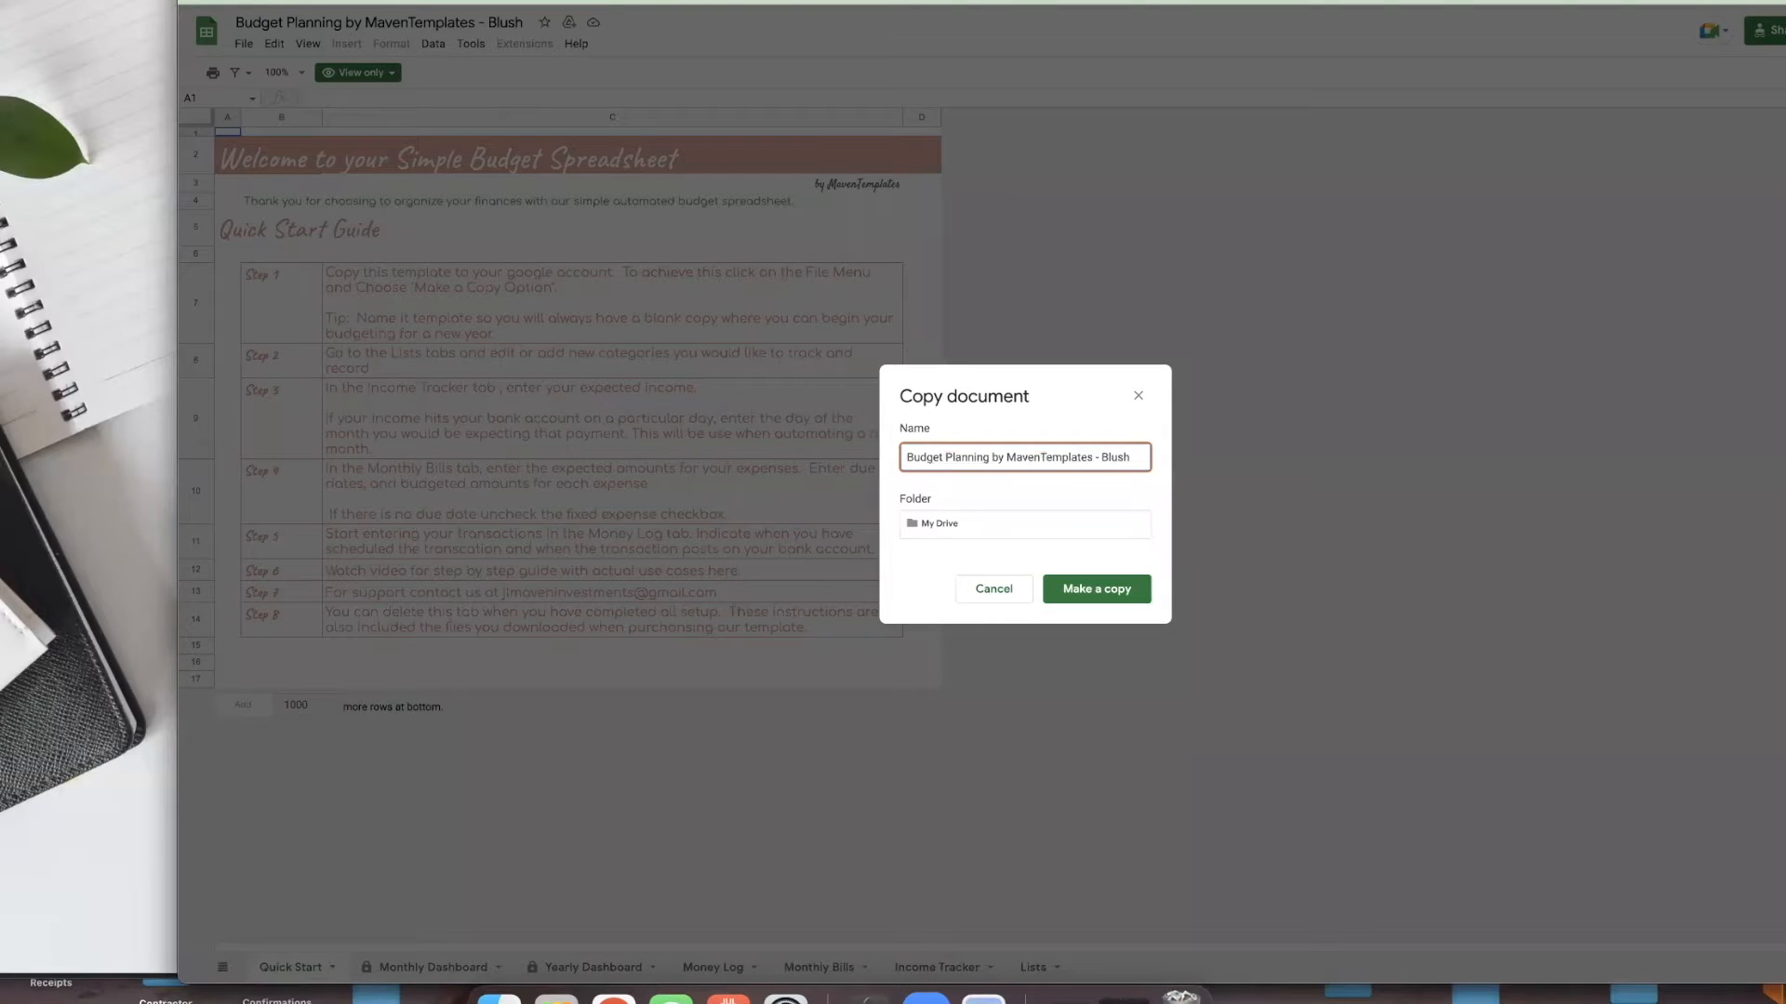
type("2022")
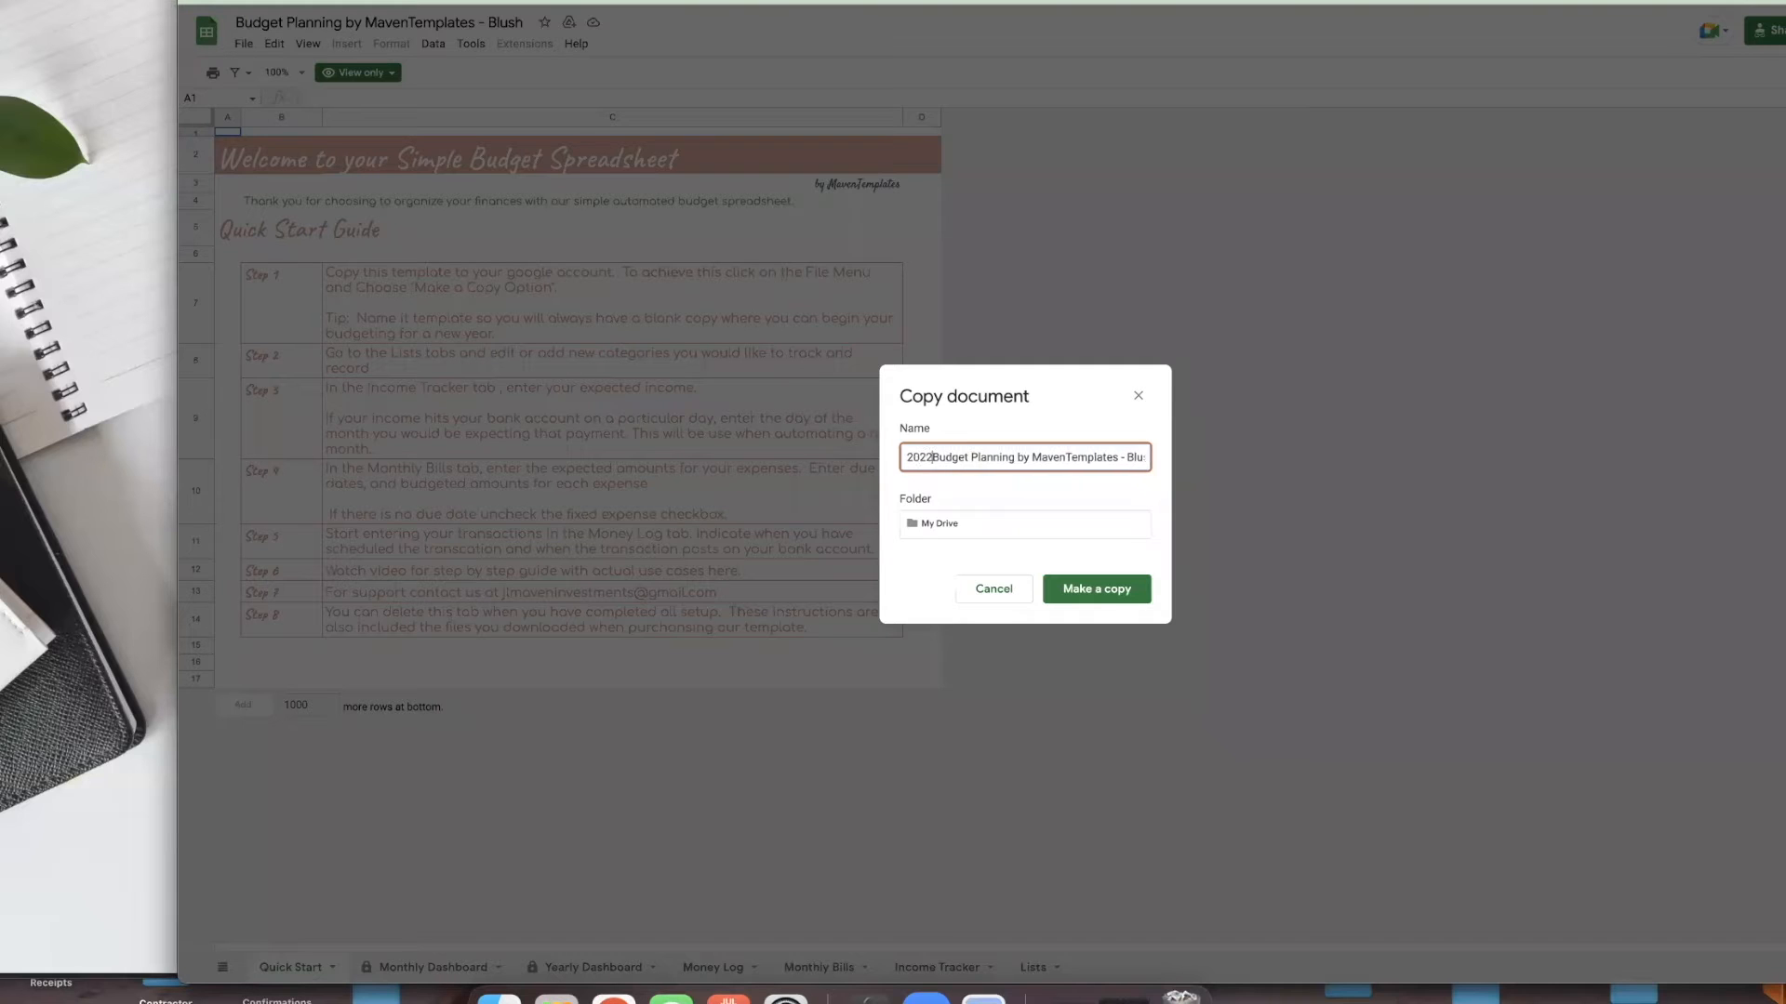
- Shorten the copy's name to "2022 Budget Planning" followed by the family surname, and create the copy in My Drive
double_click(1078, 459)
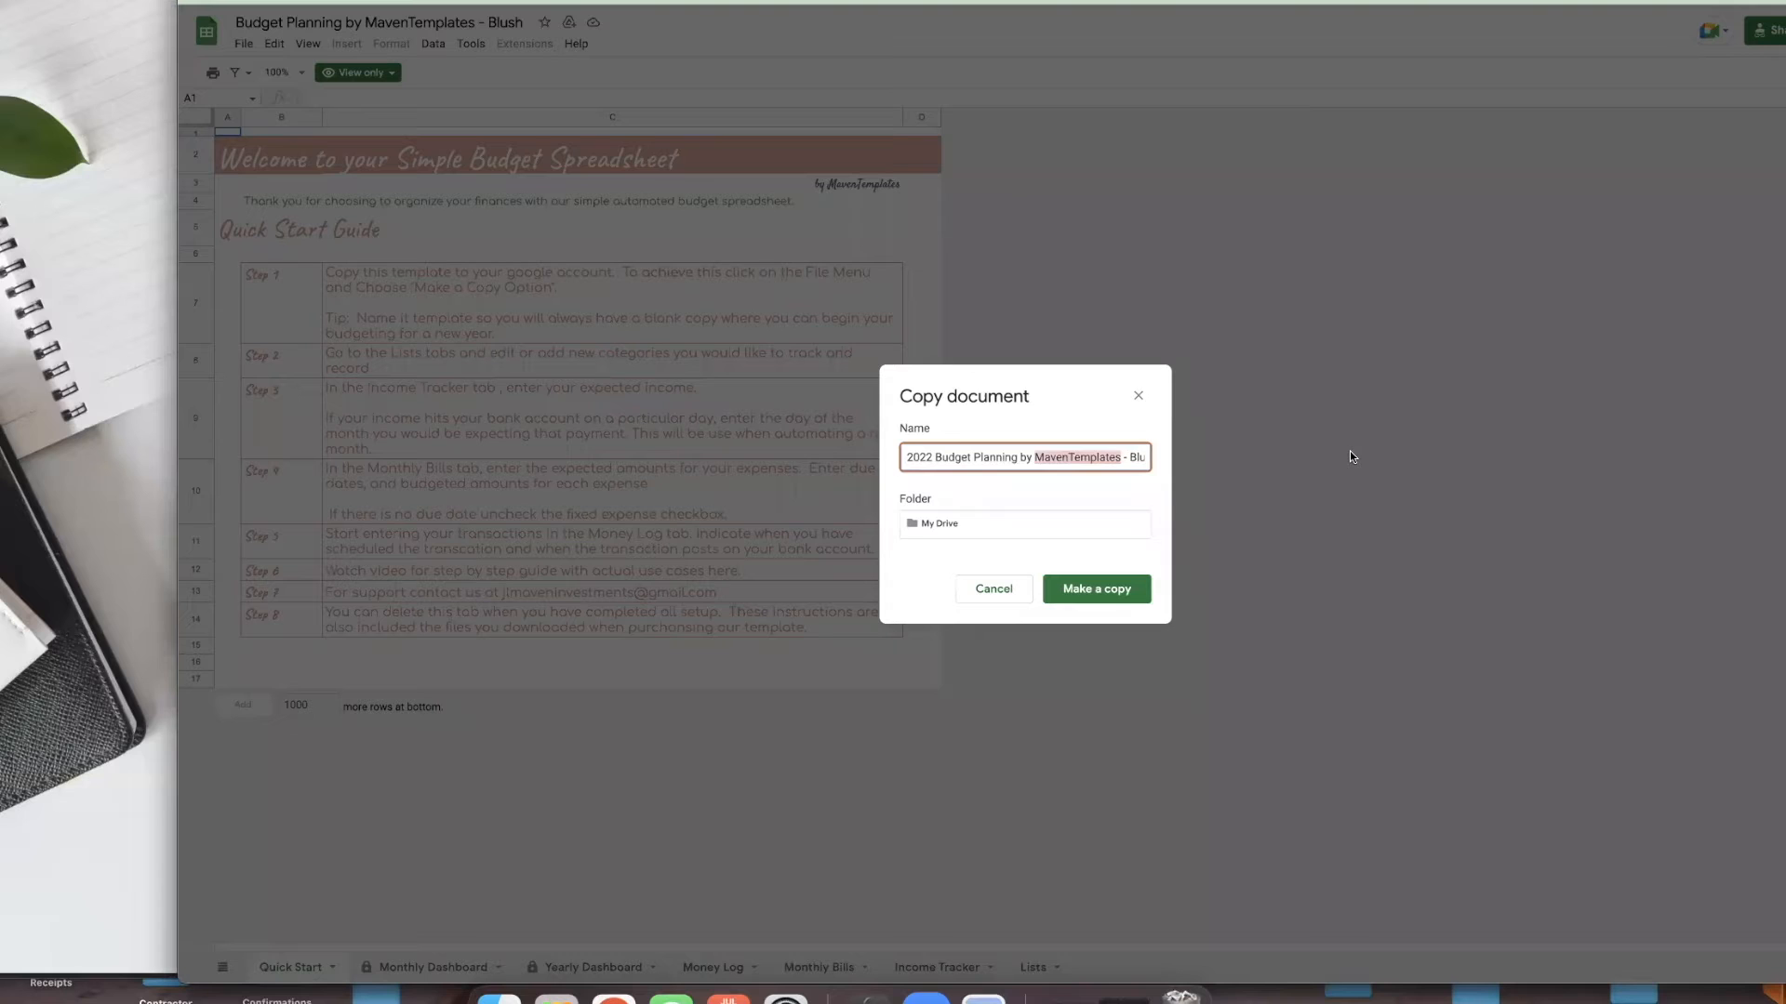
key("BackSpace")
key("BackSpace")
key("BackSpace")
key("BackSpace")
key("BackSpace")
double_click(1050, 456)
type("Smith")
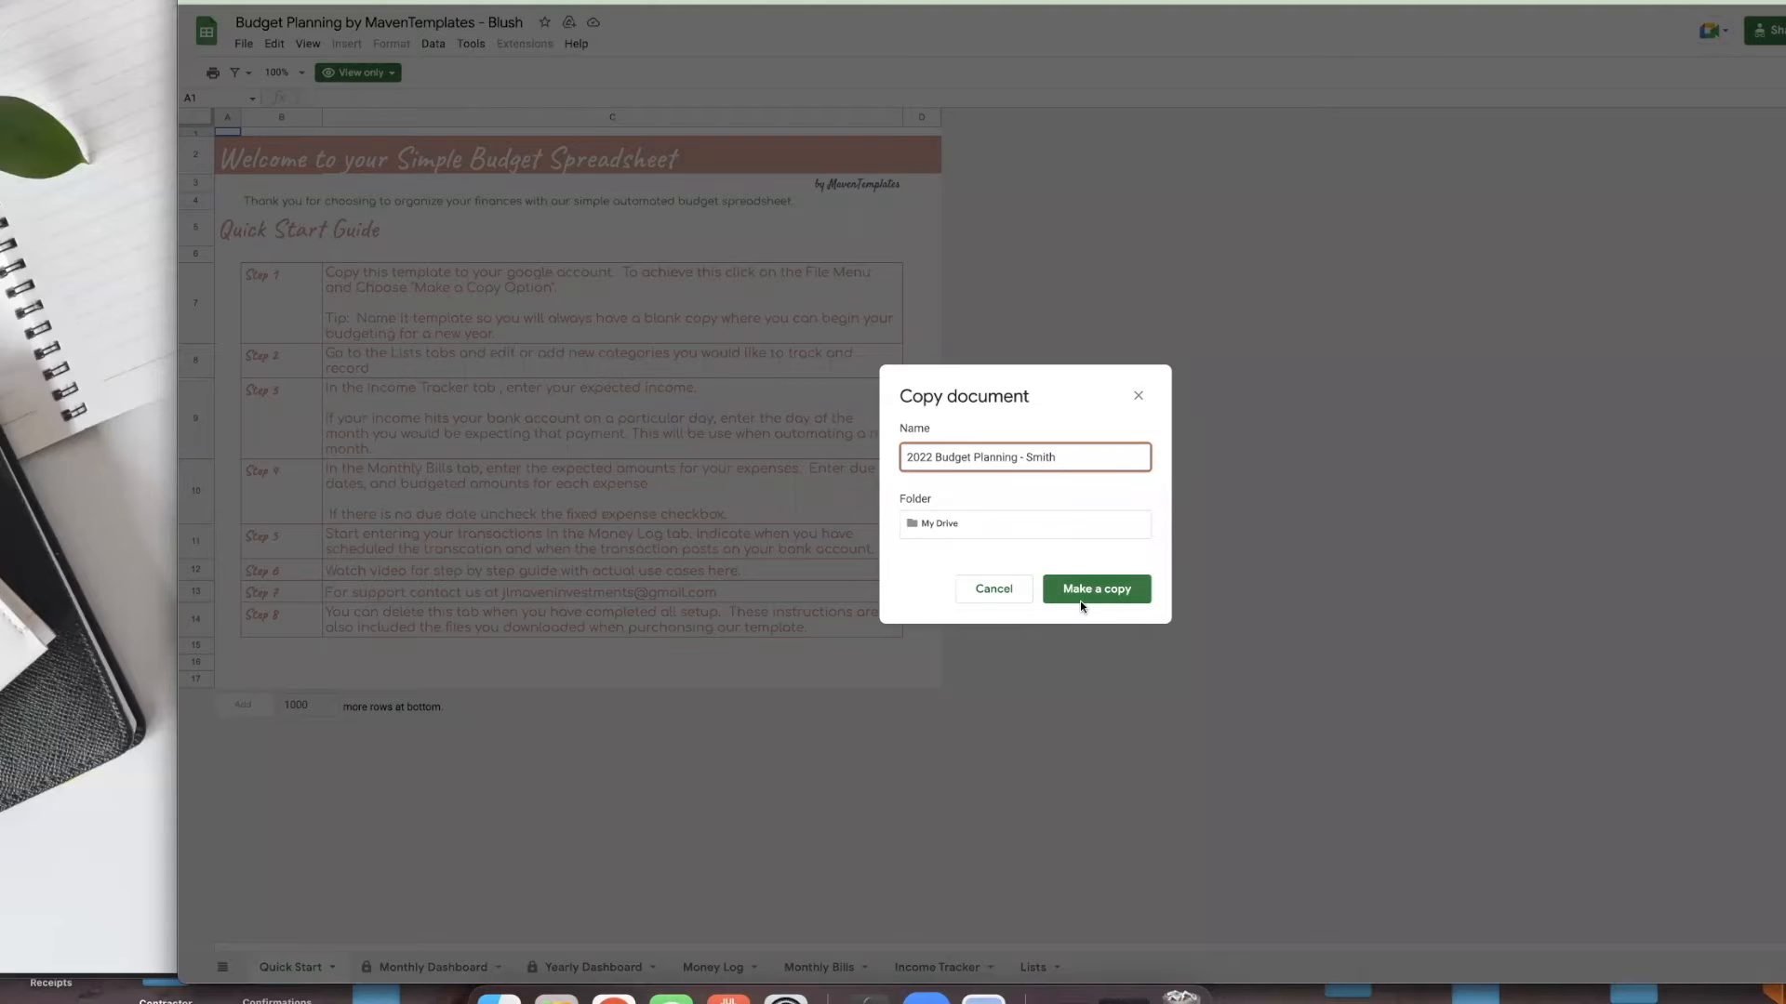
left_click(1114, 594)
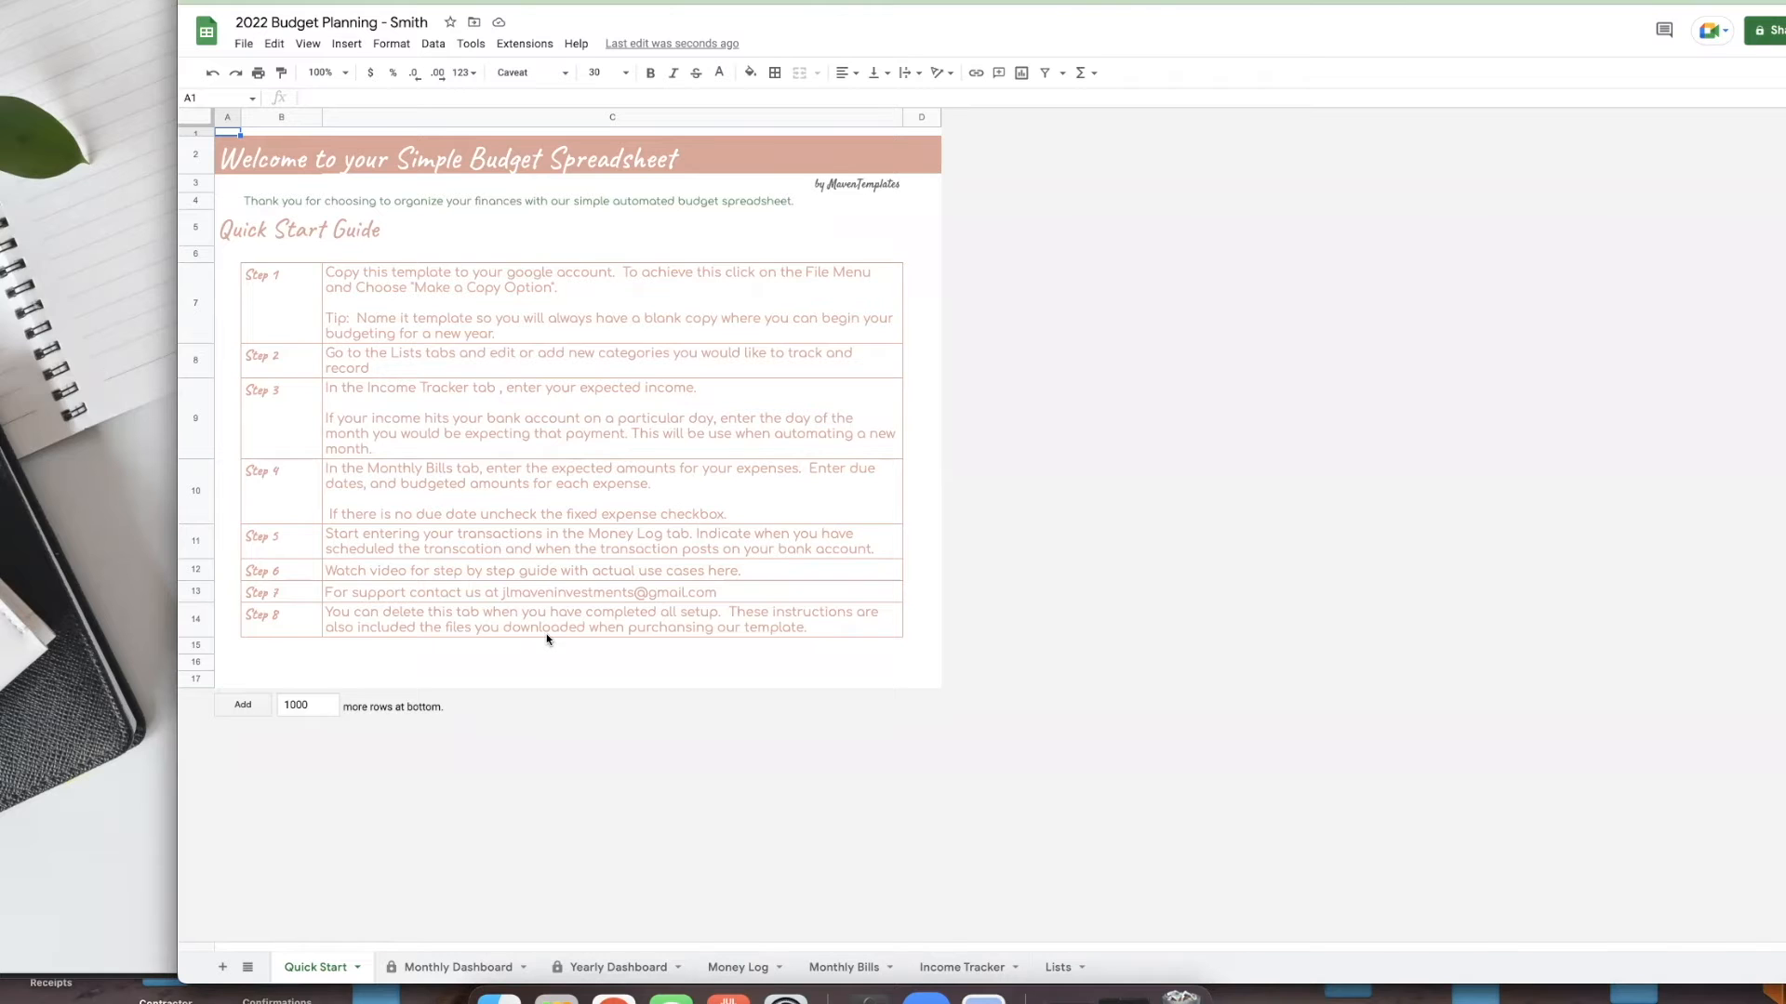
- Read Steps 1 and 2 of the Quick Start guide and open the Lists sheet
left_click(483, 333)
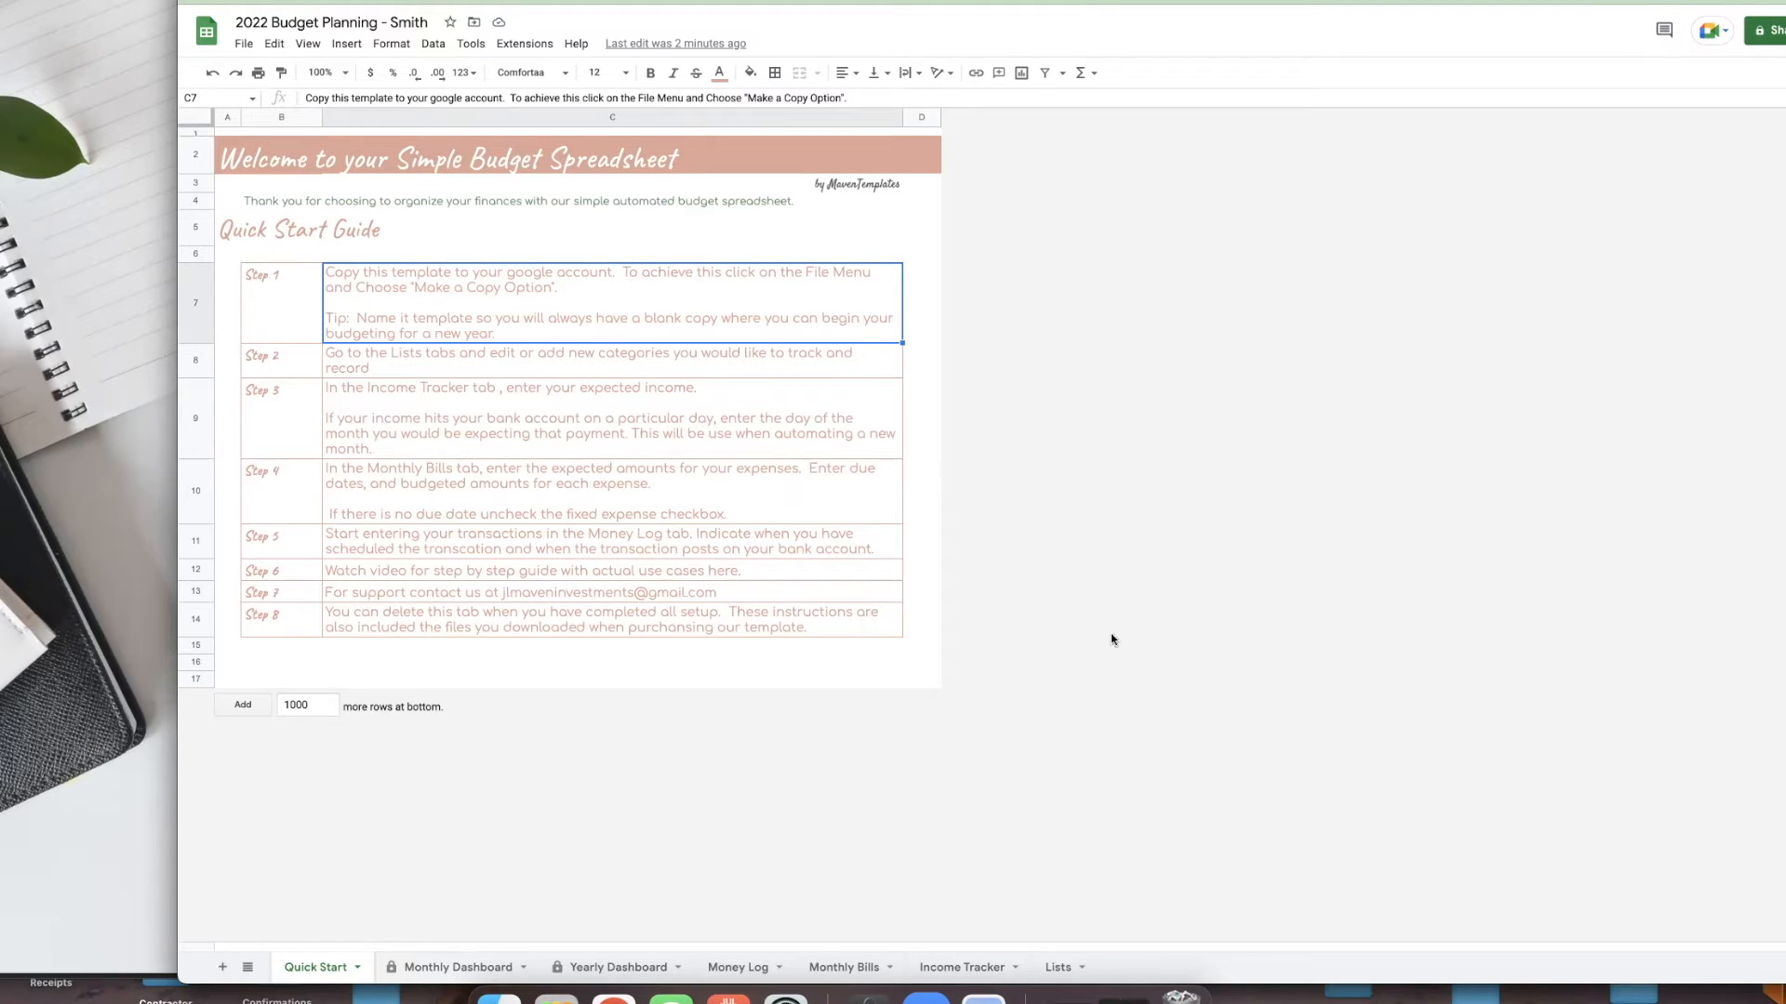
left_click(287, 368)
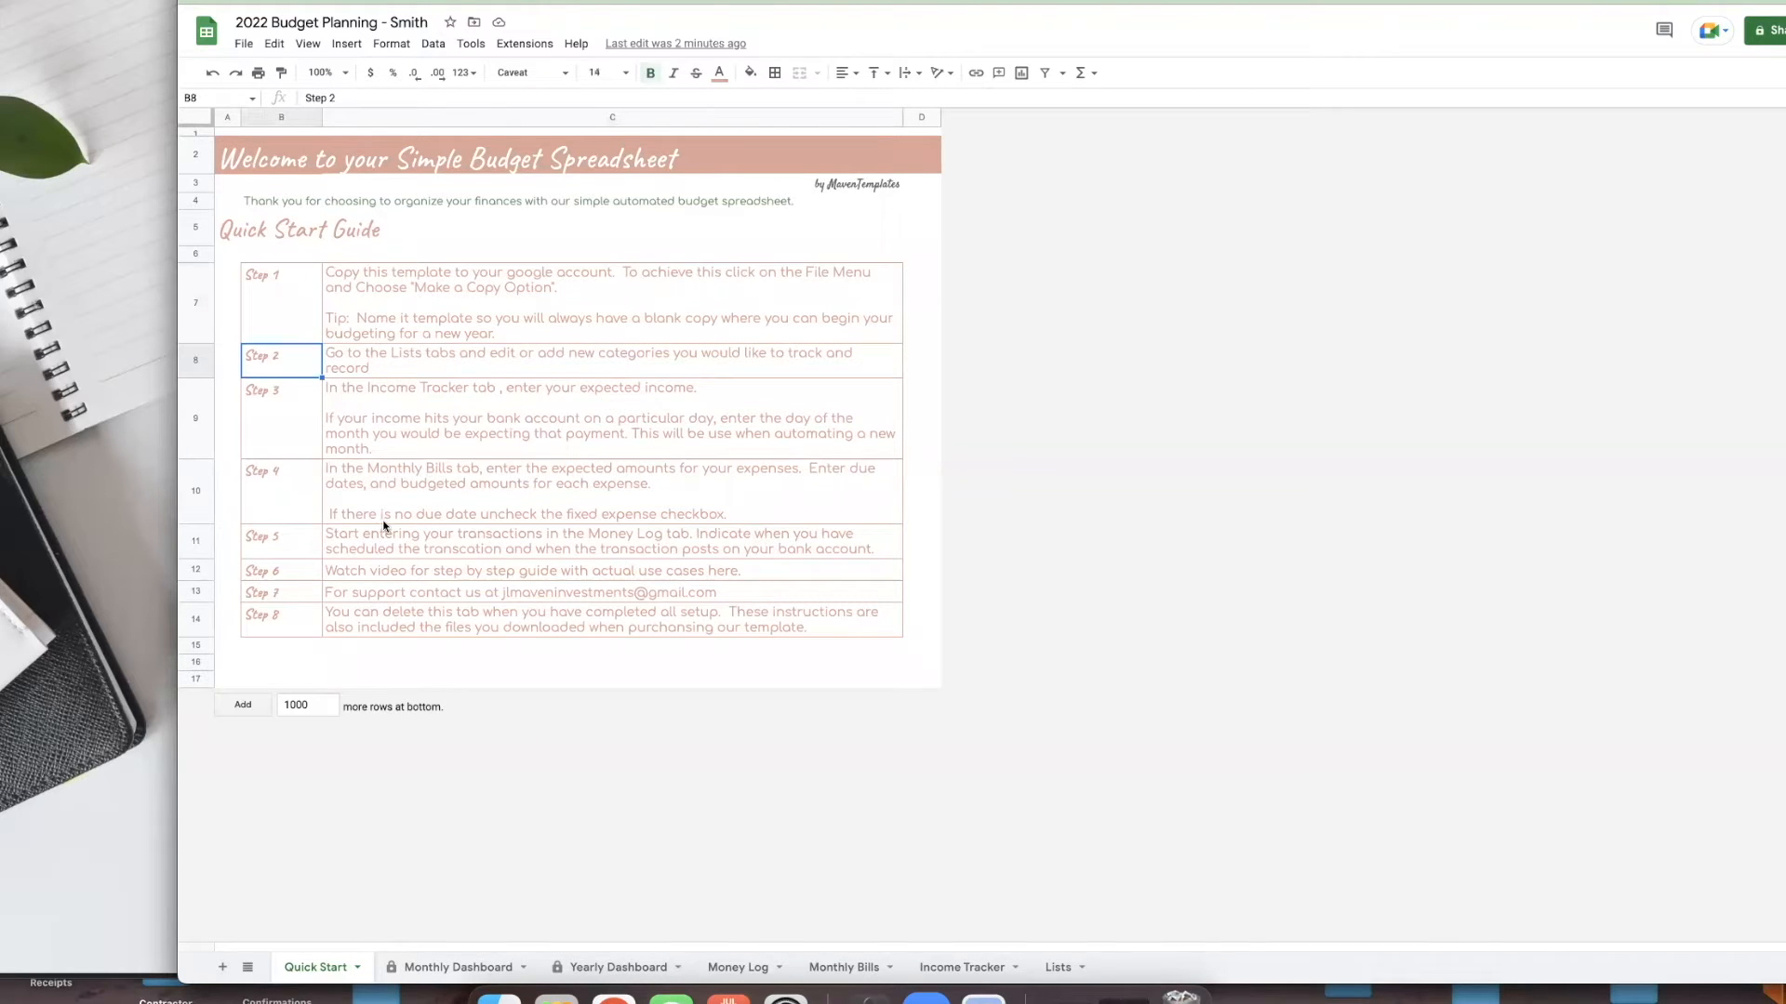
left_click(439, 367)
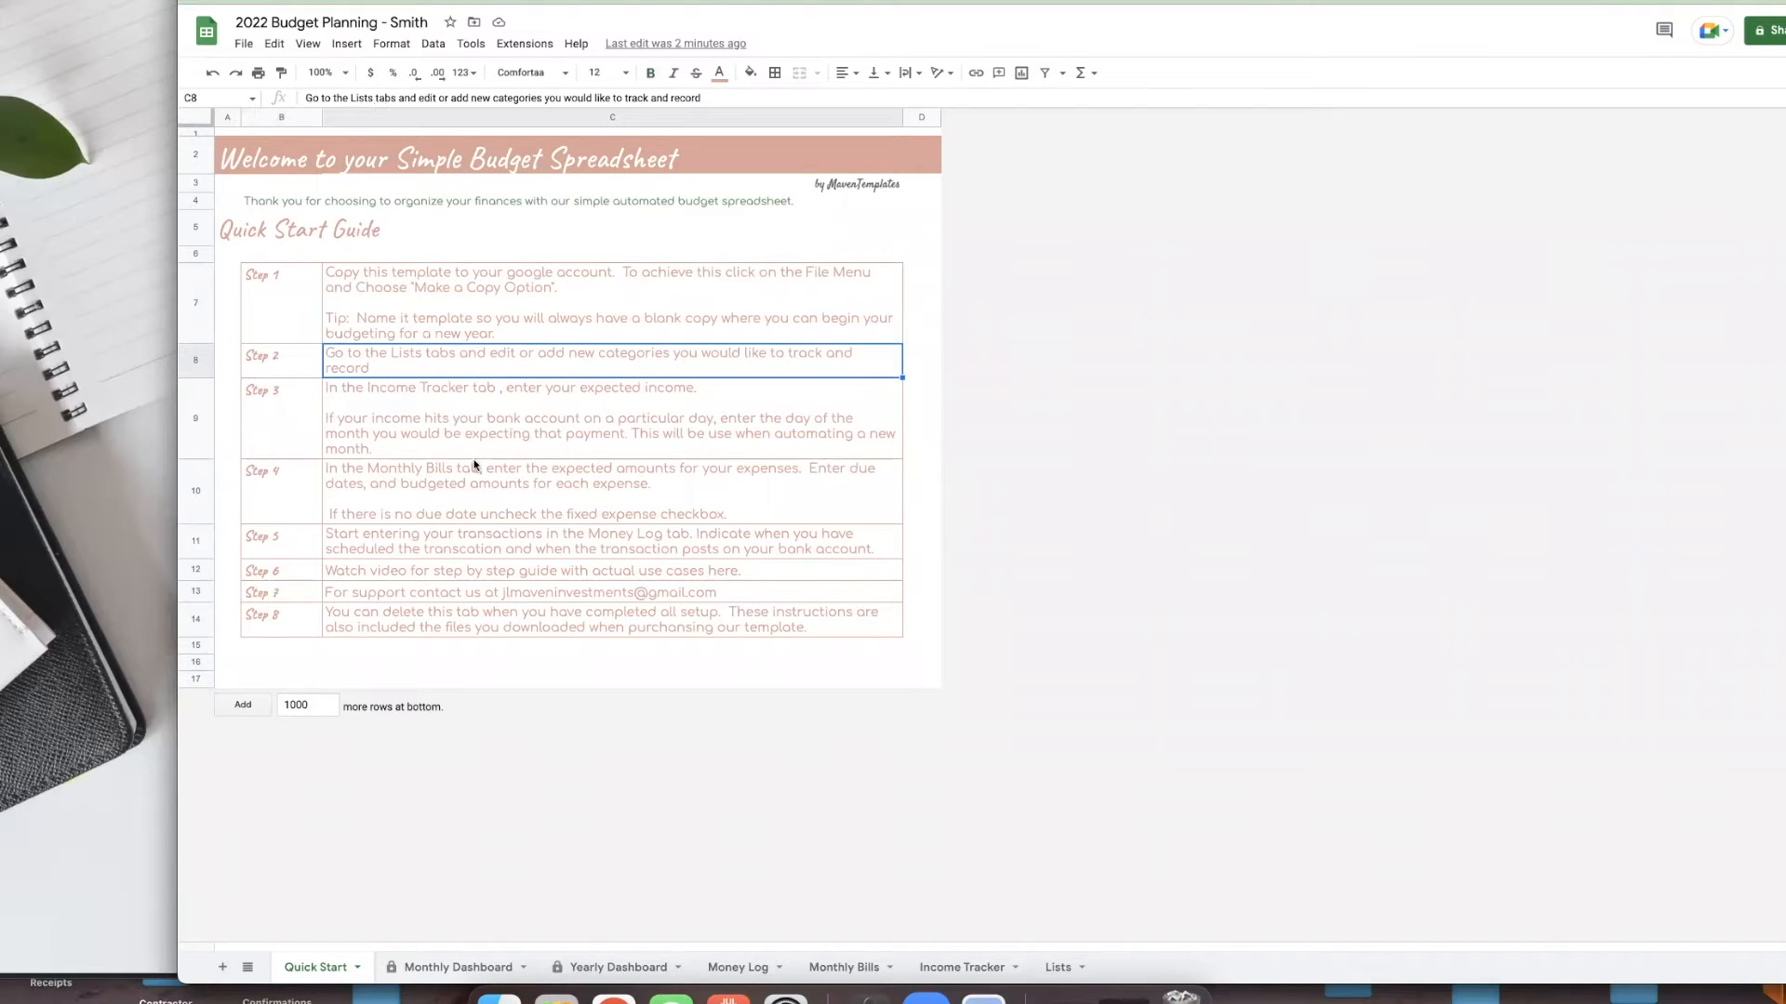
left_click(1057, 968)
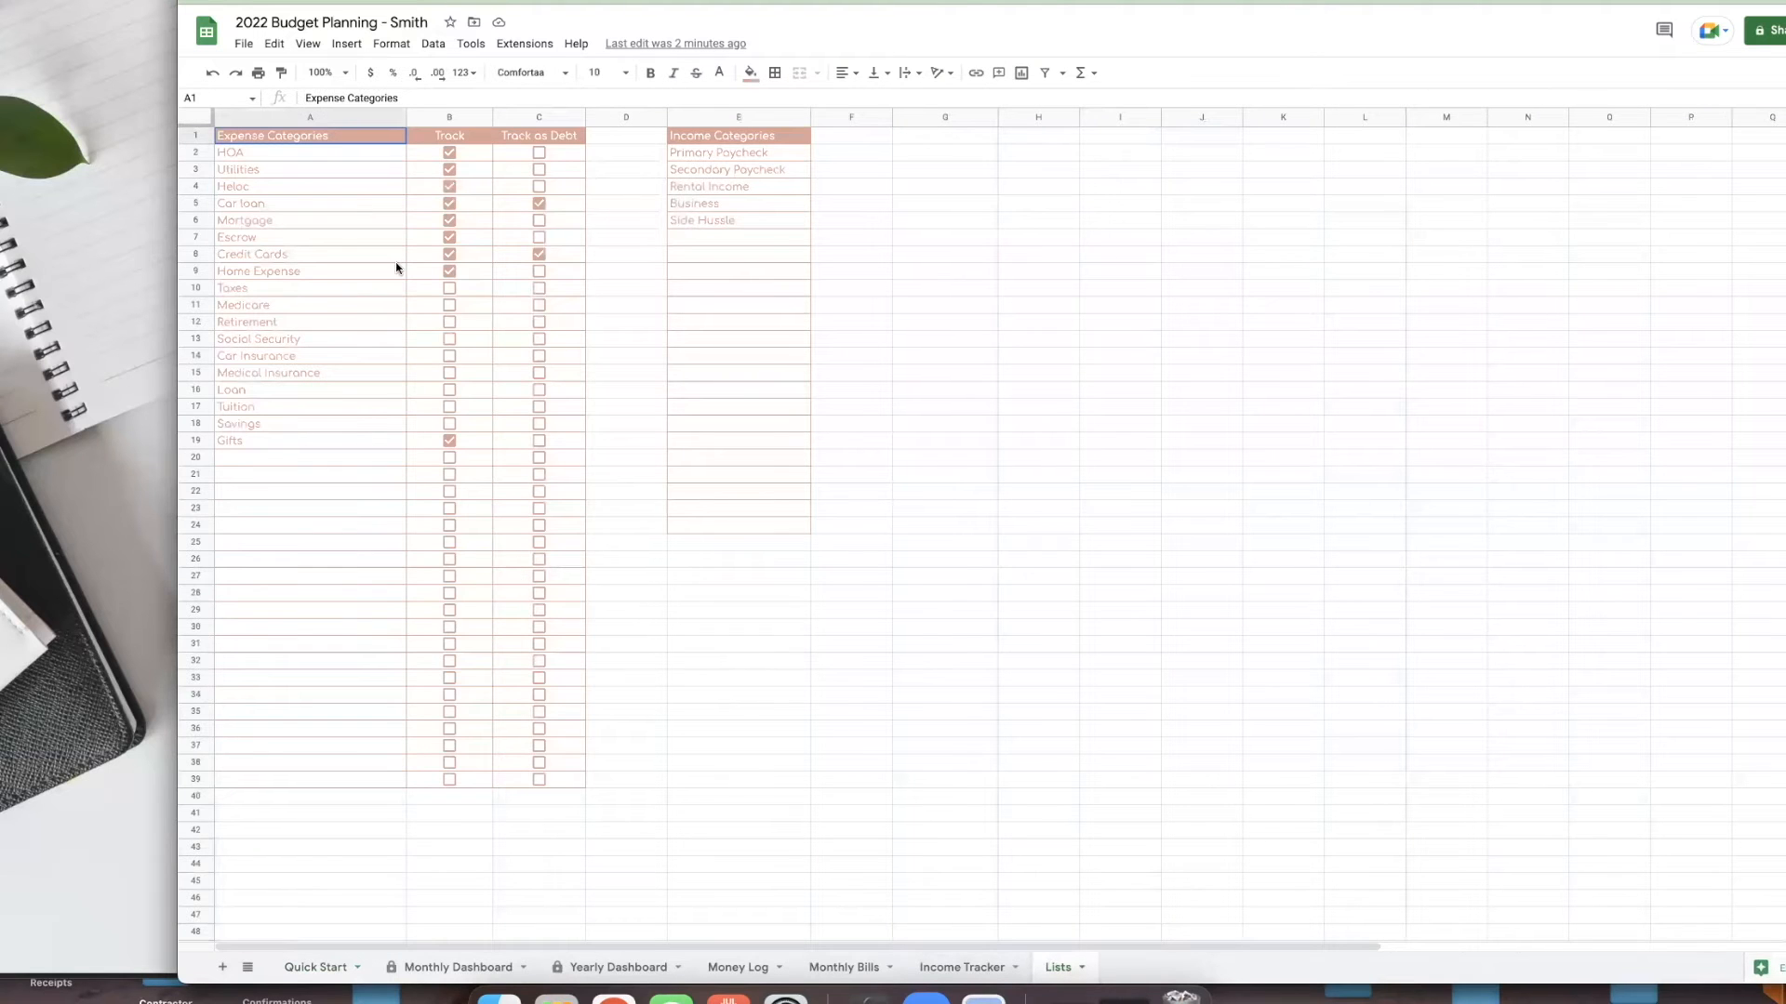
- Examine the predefined expense categories in column A of the Lists sheet, from HOA down to Car Insurance
left_click(294, 189)
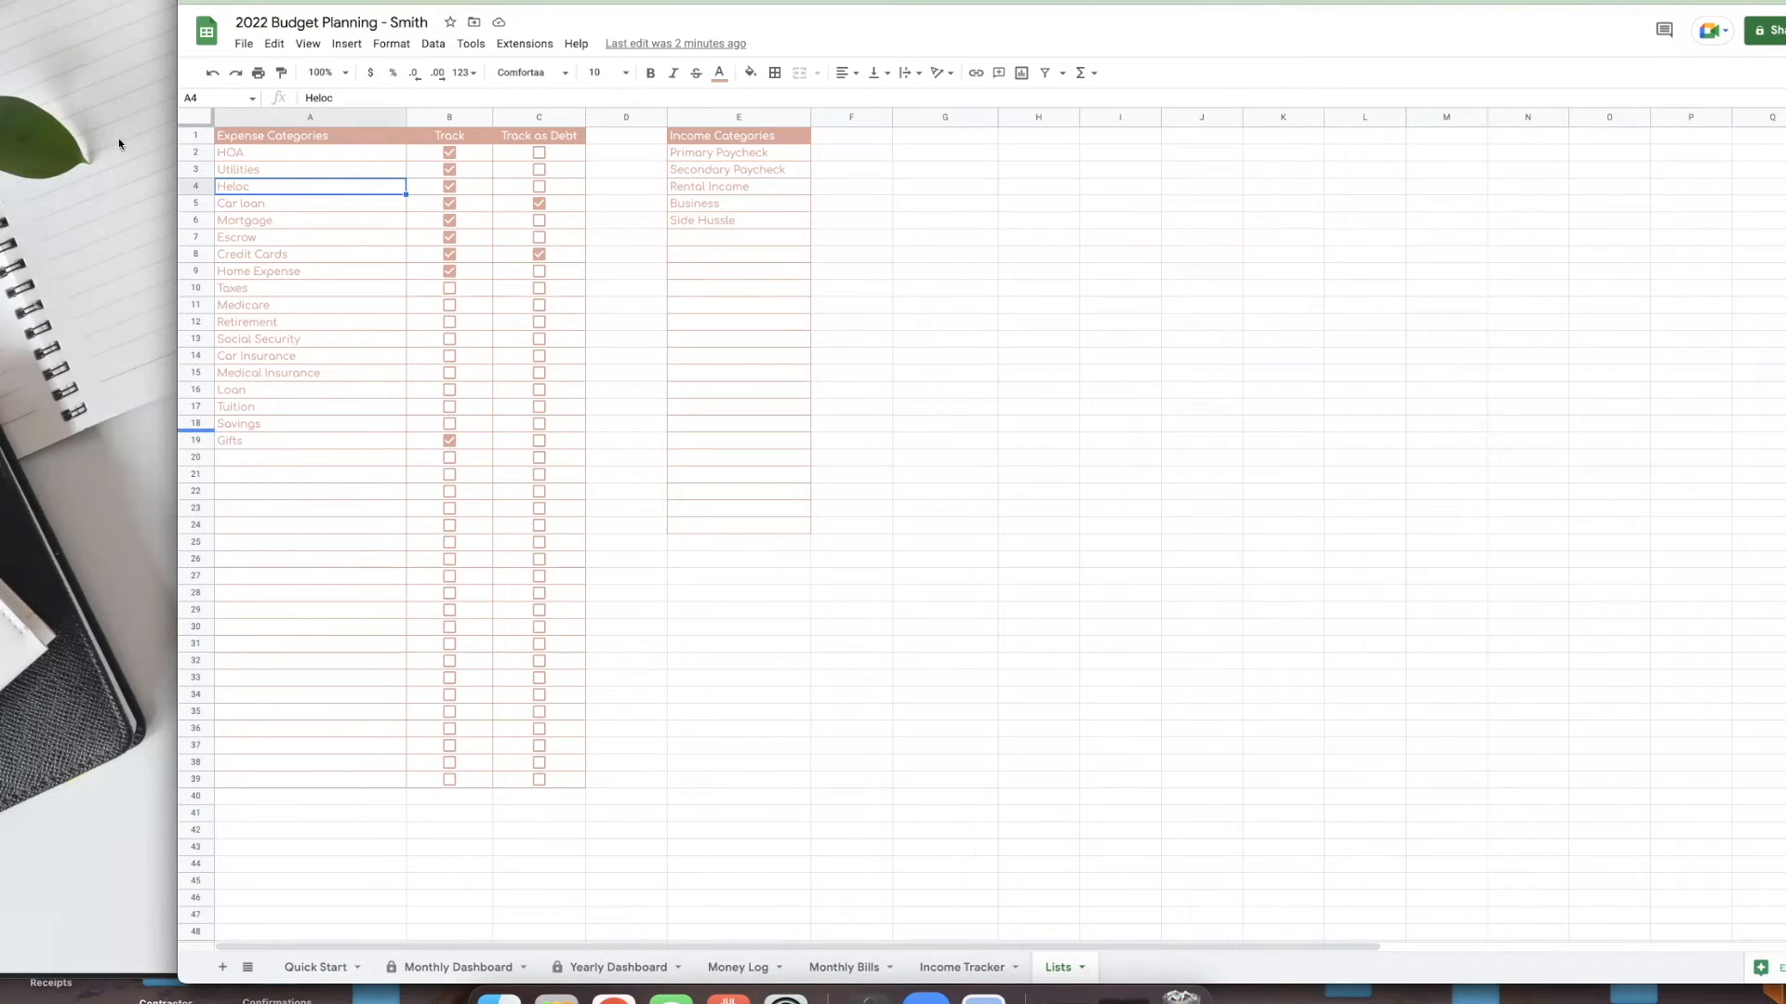
left_click(267, 307)
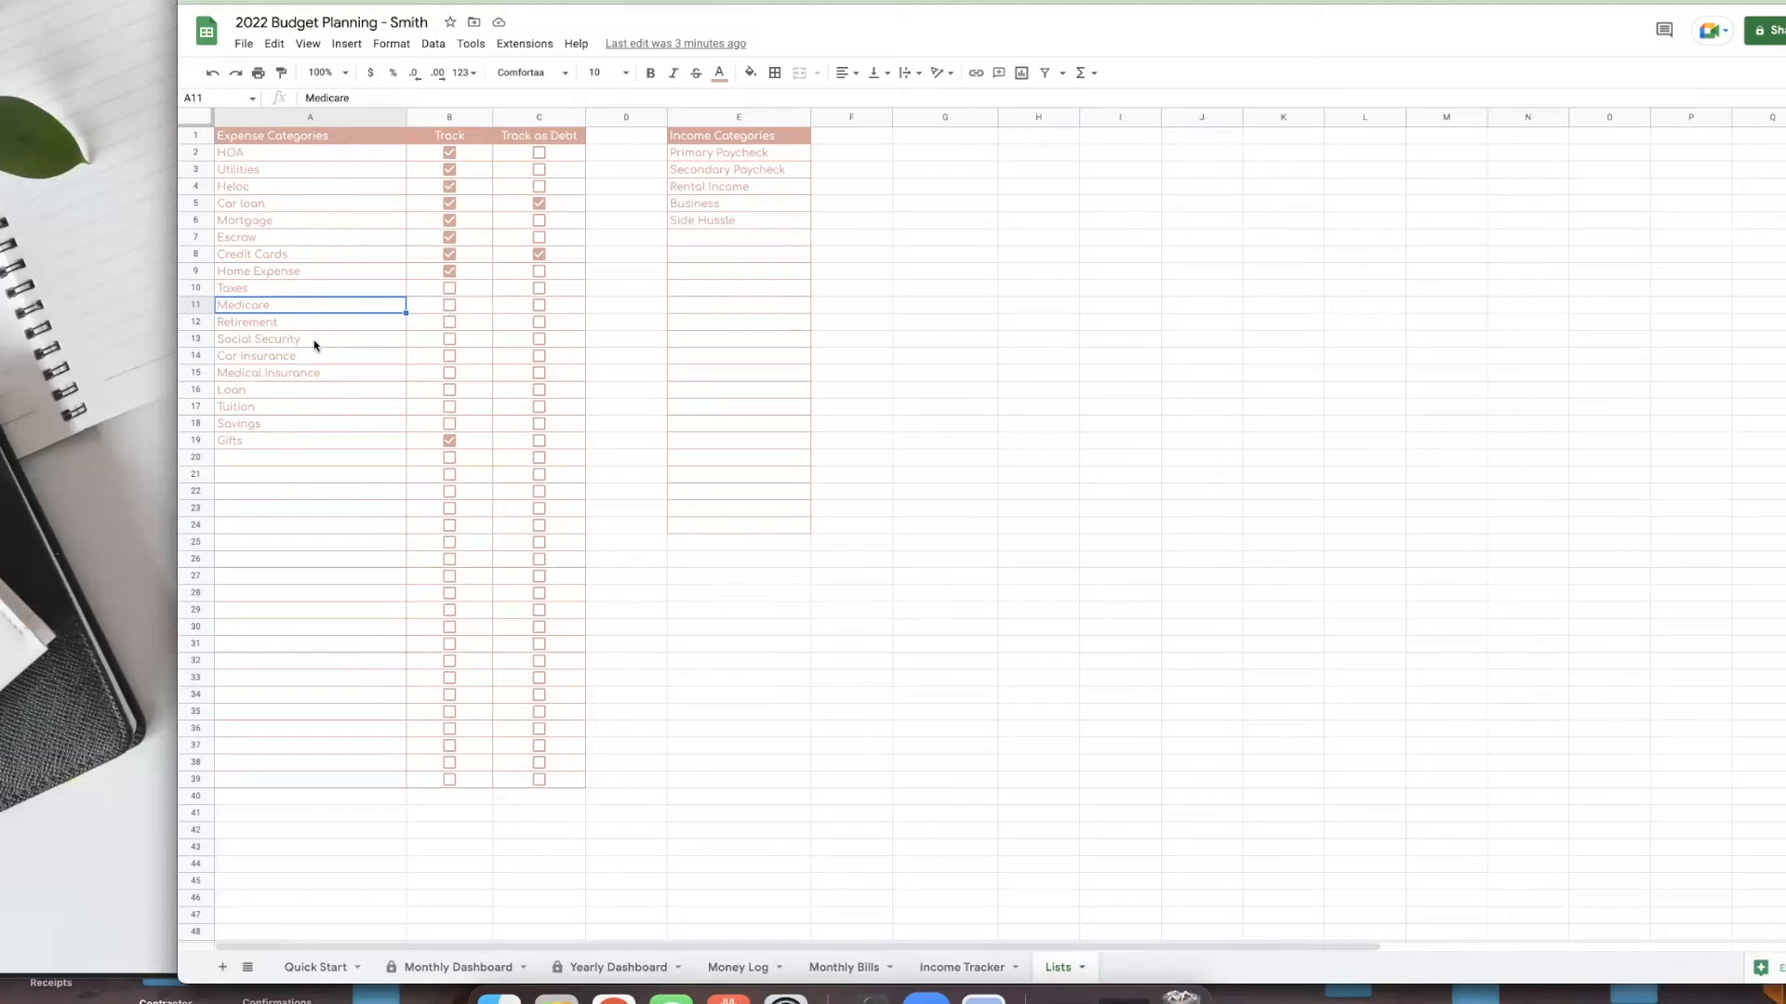
left_click(279, 329)
left_click(281, 305)
left_click(288, 340)
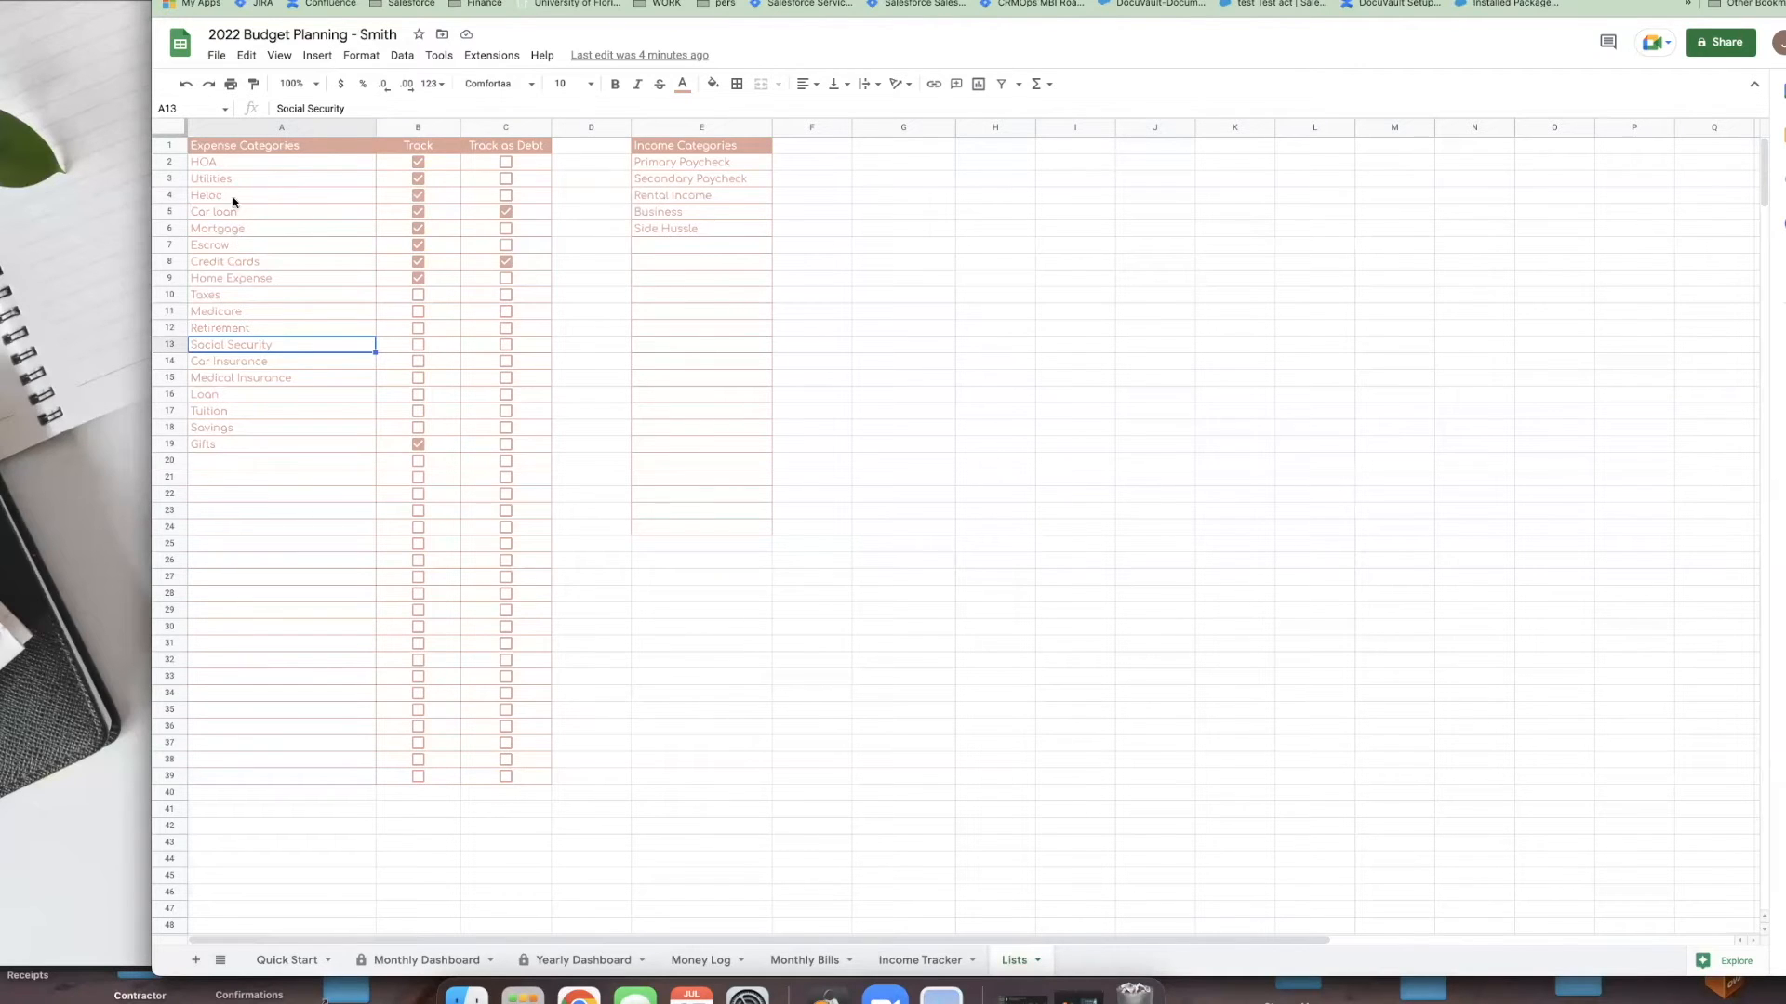
left_click(240, 166)
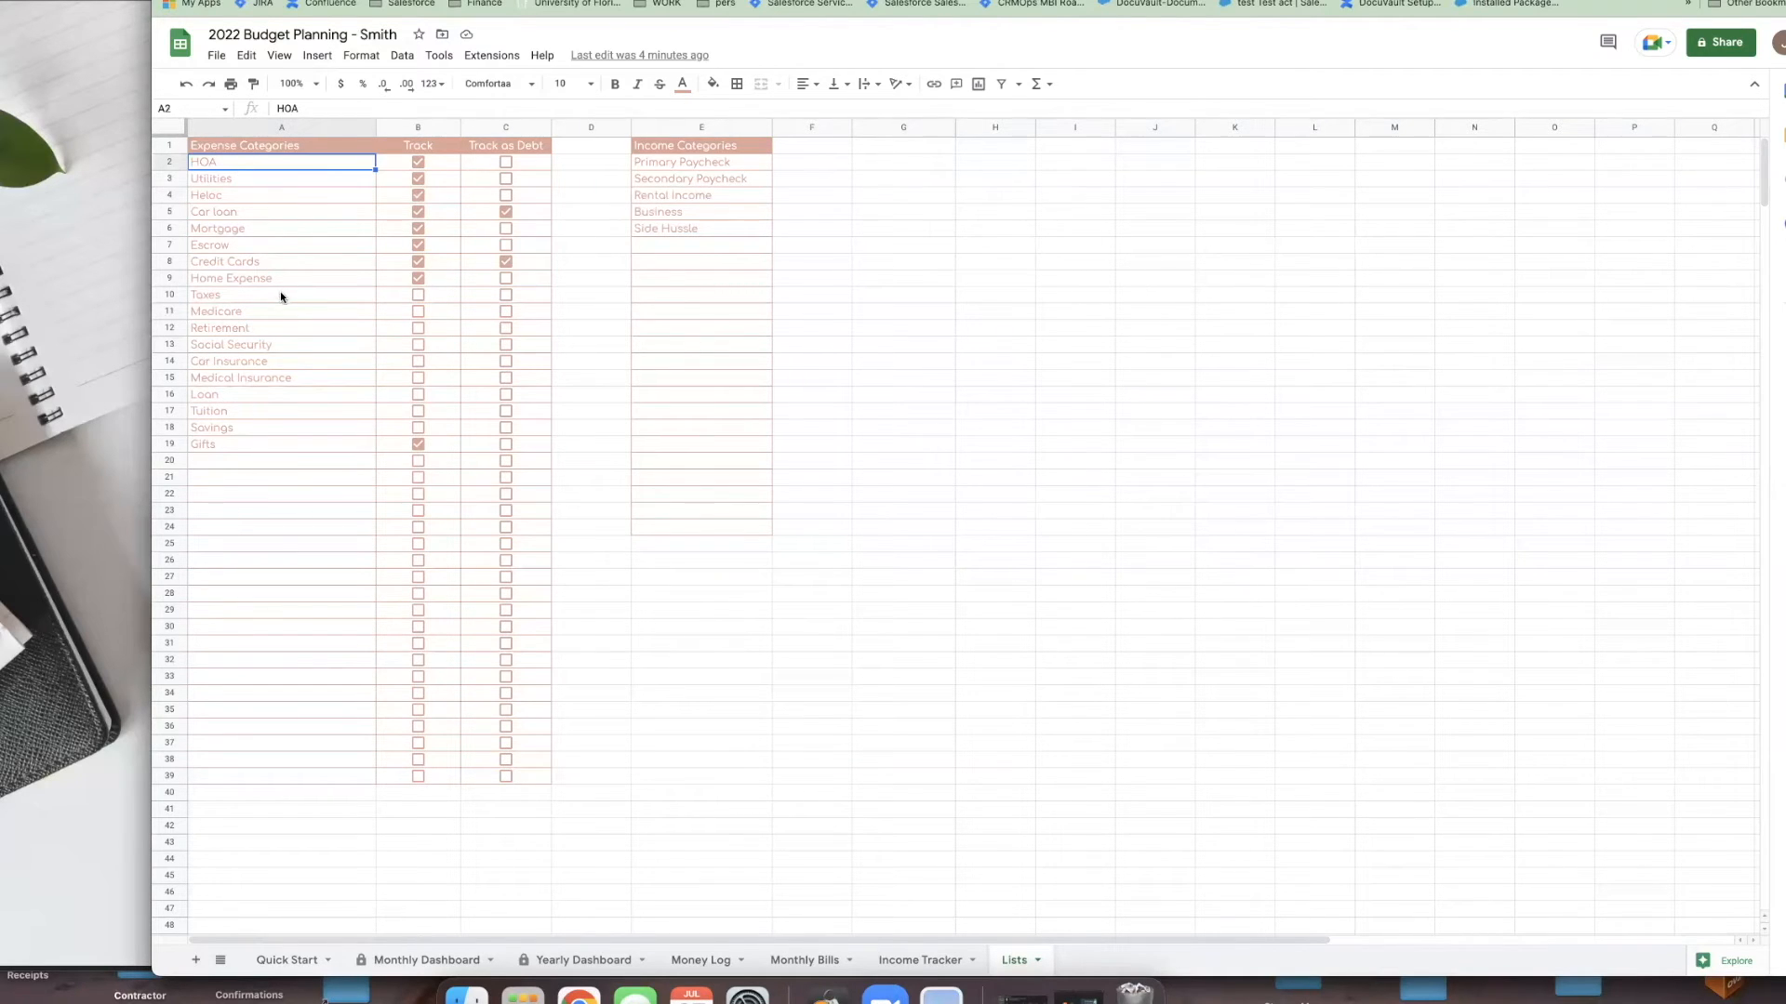
left_click(227, 180)
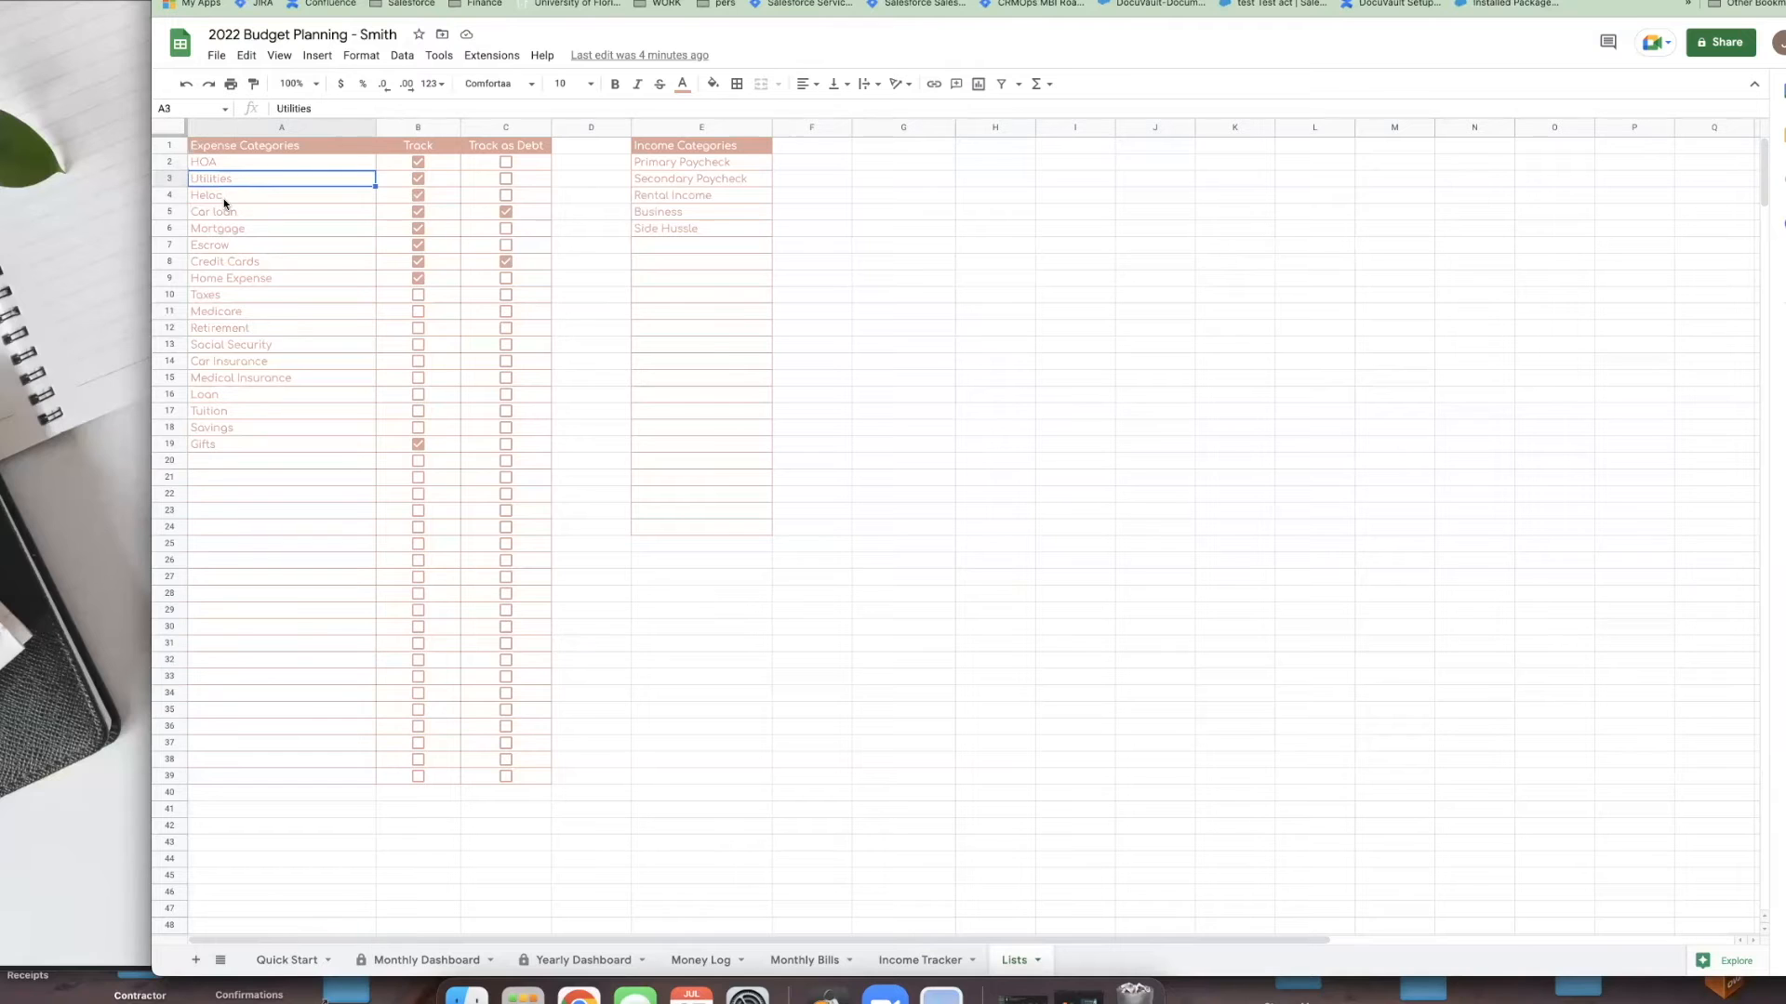
left_click(223, 195)
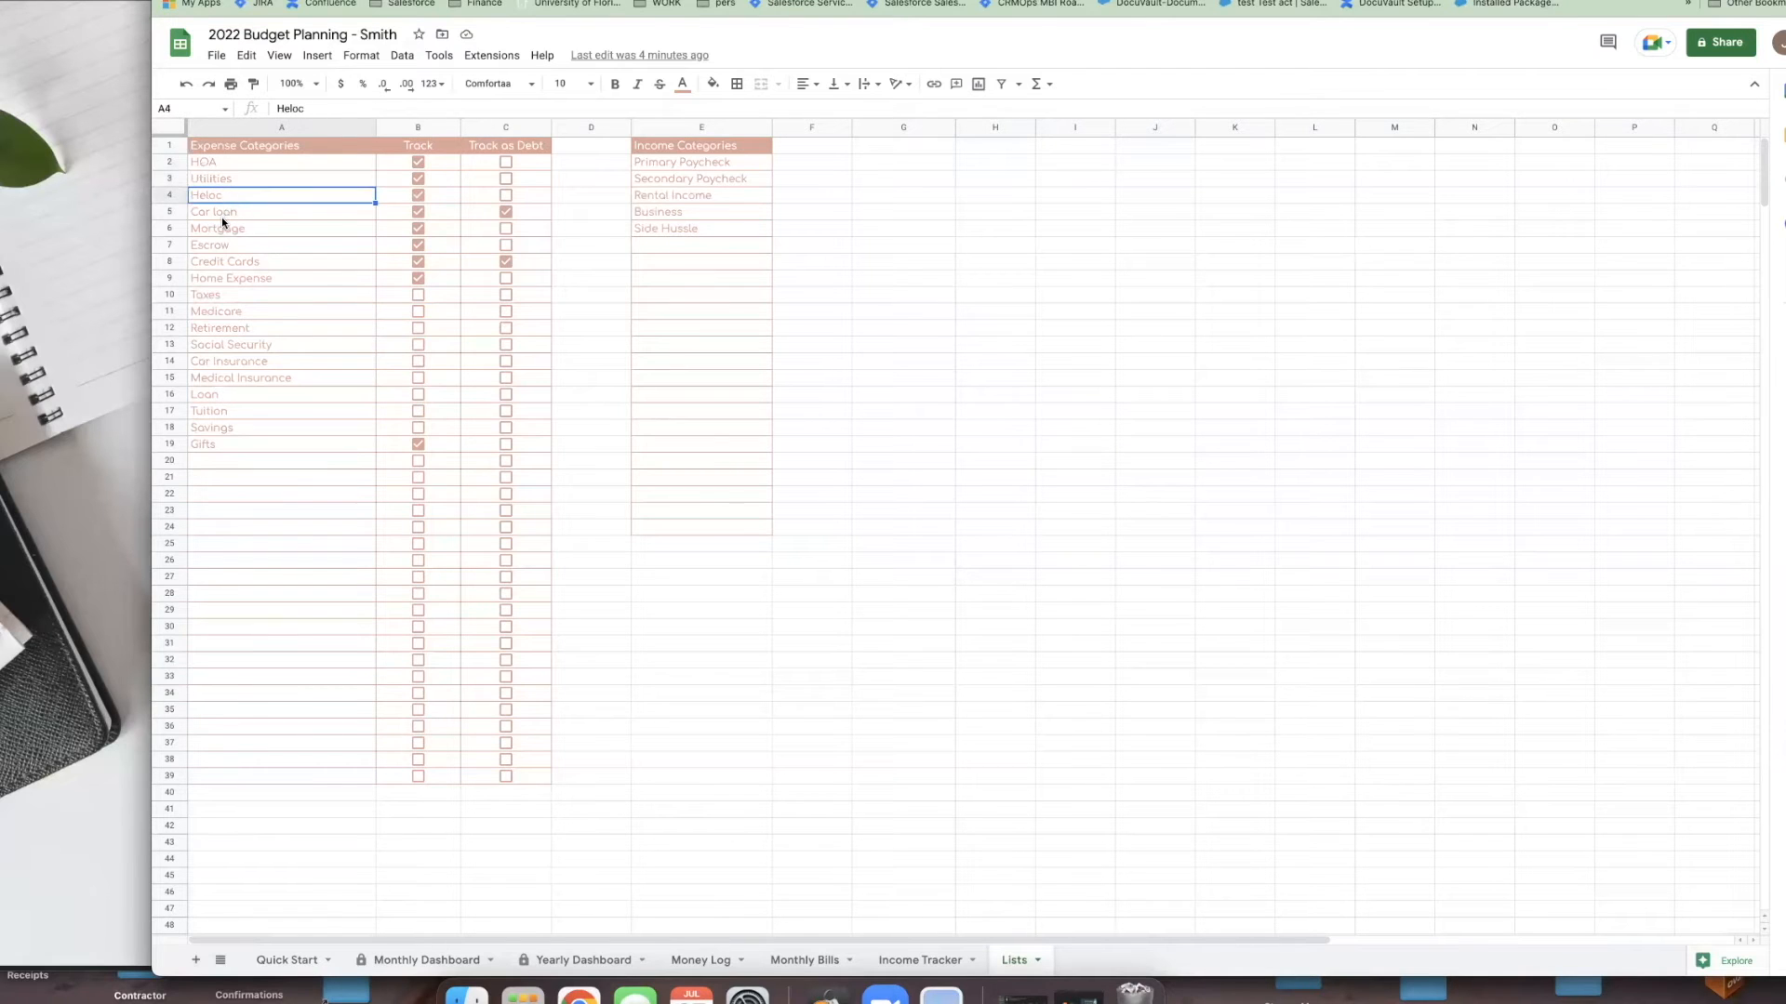
left_click(222, 213)
left_click(226, 231)
left_click(236, 248)
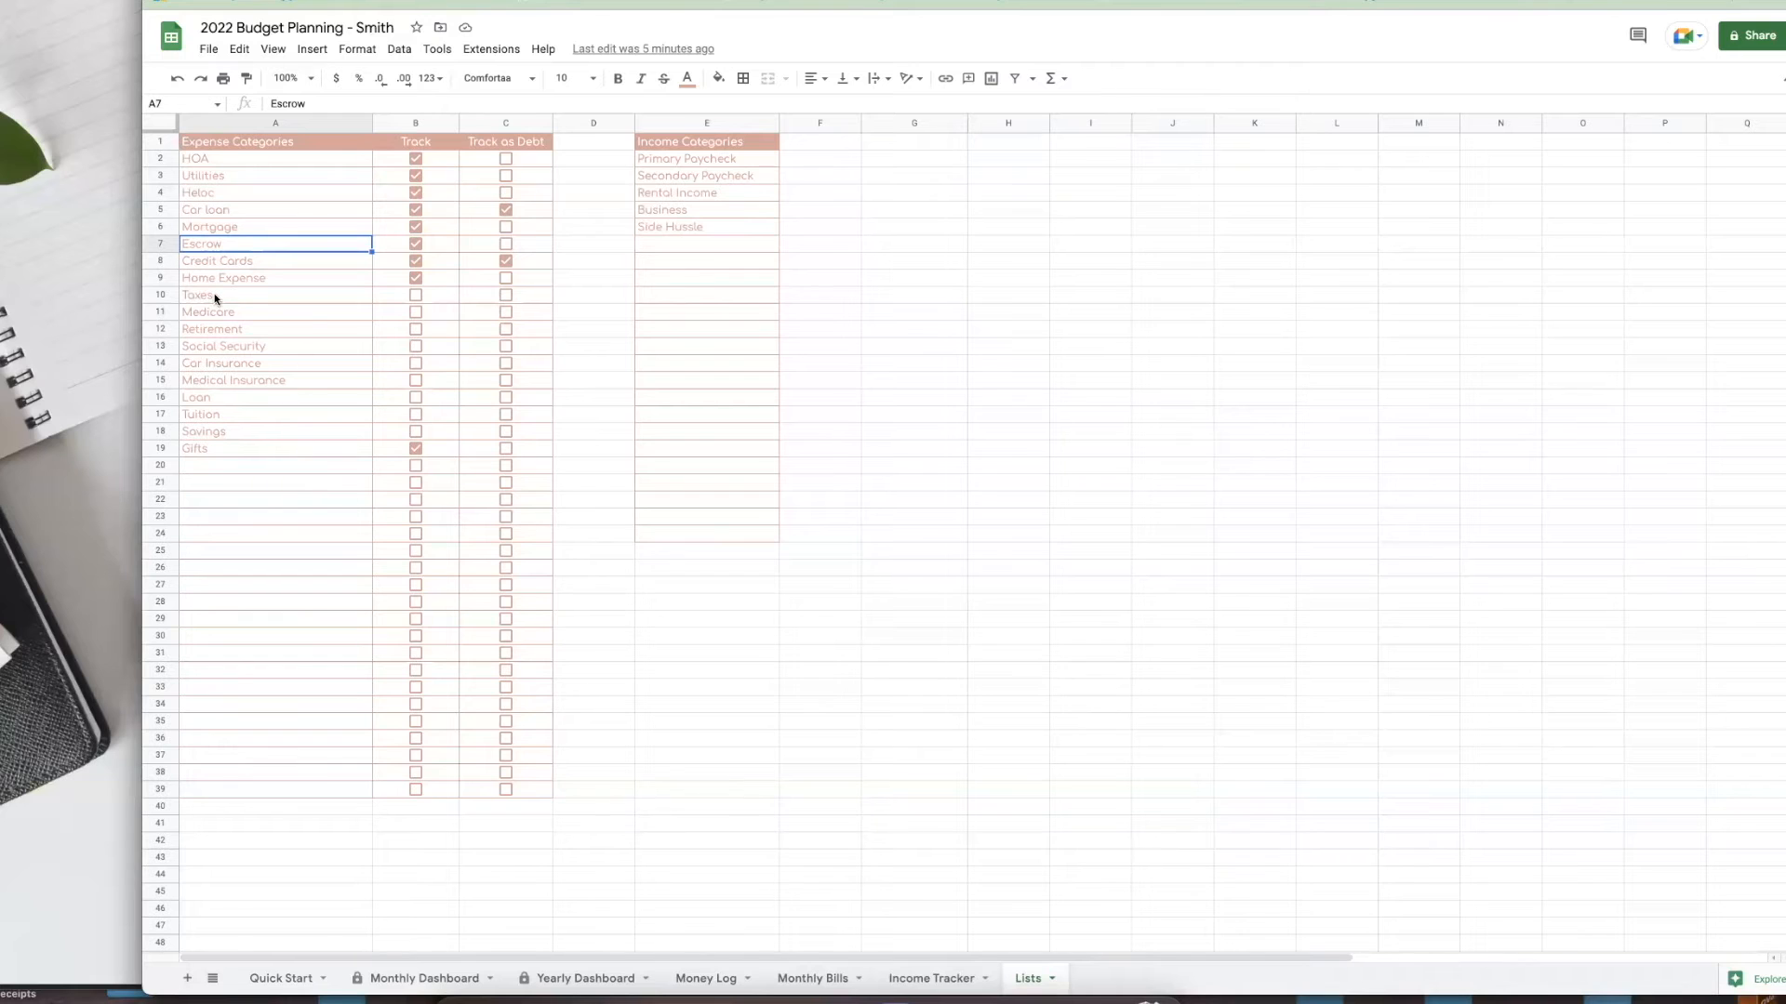
left_click(225, 350)
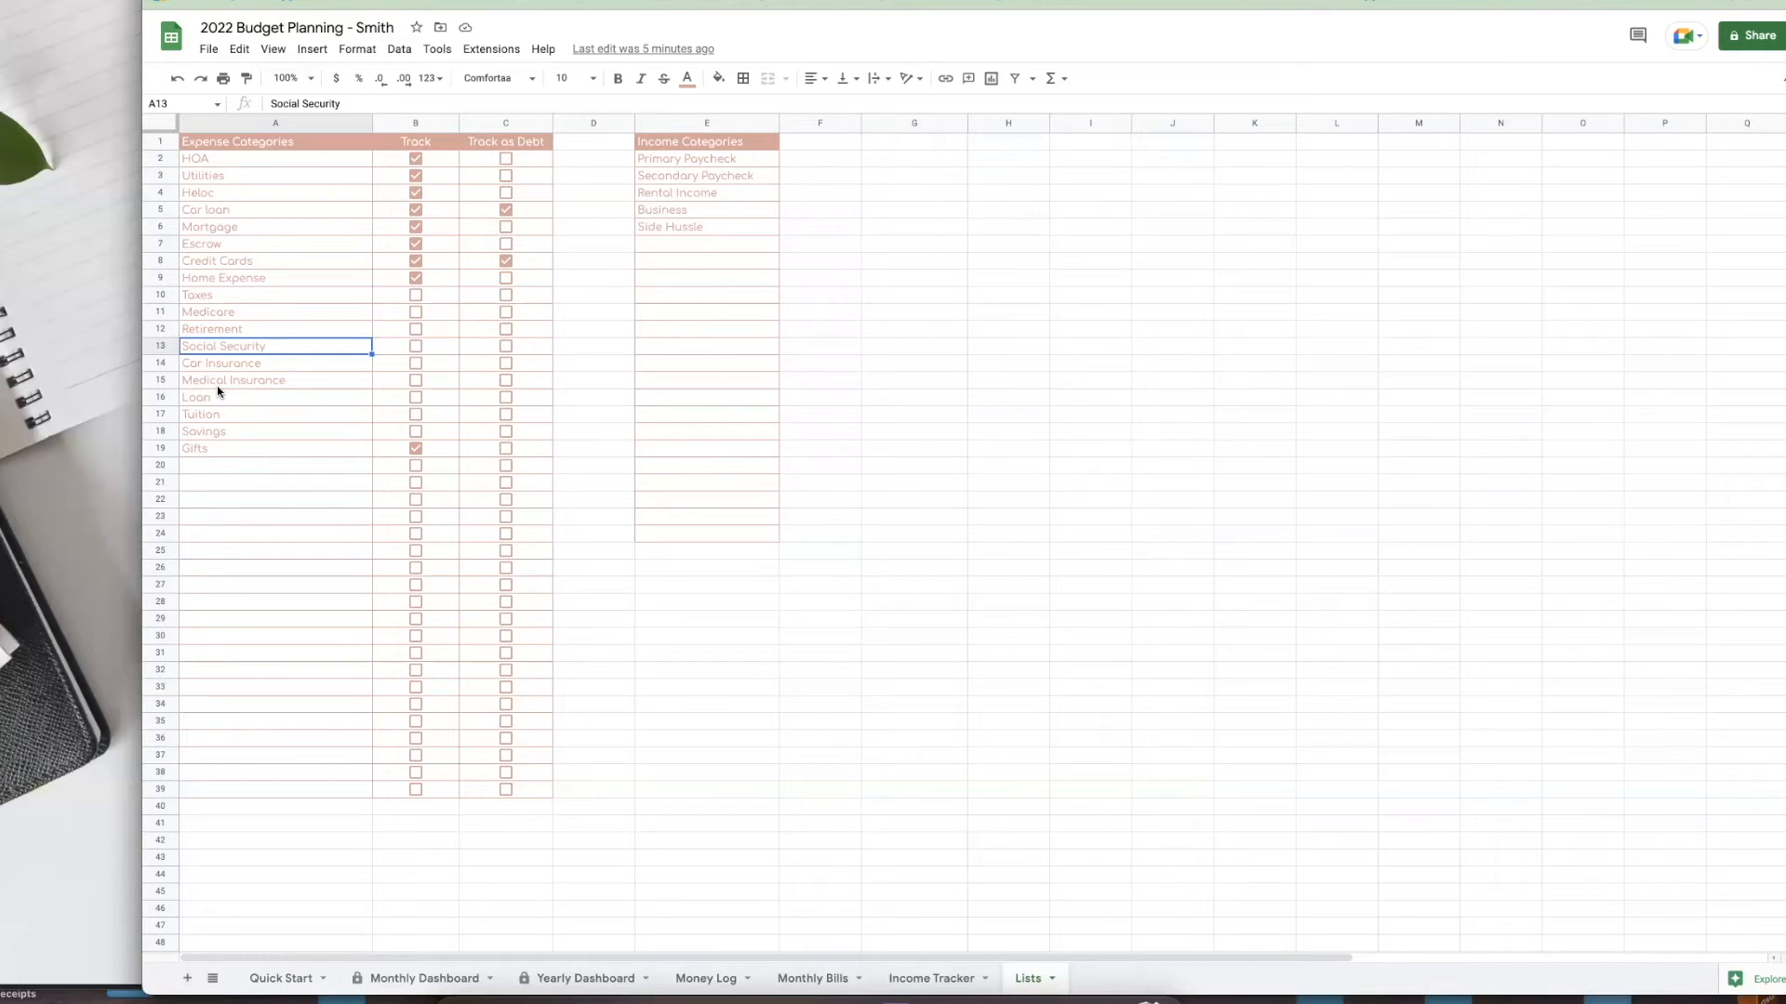
left_click(239, 373)
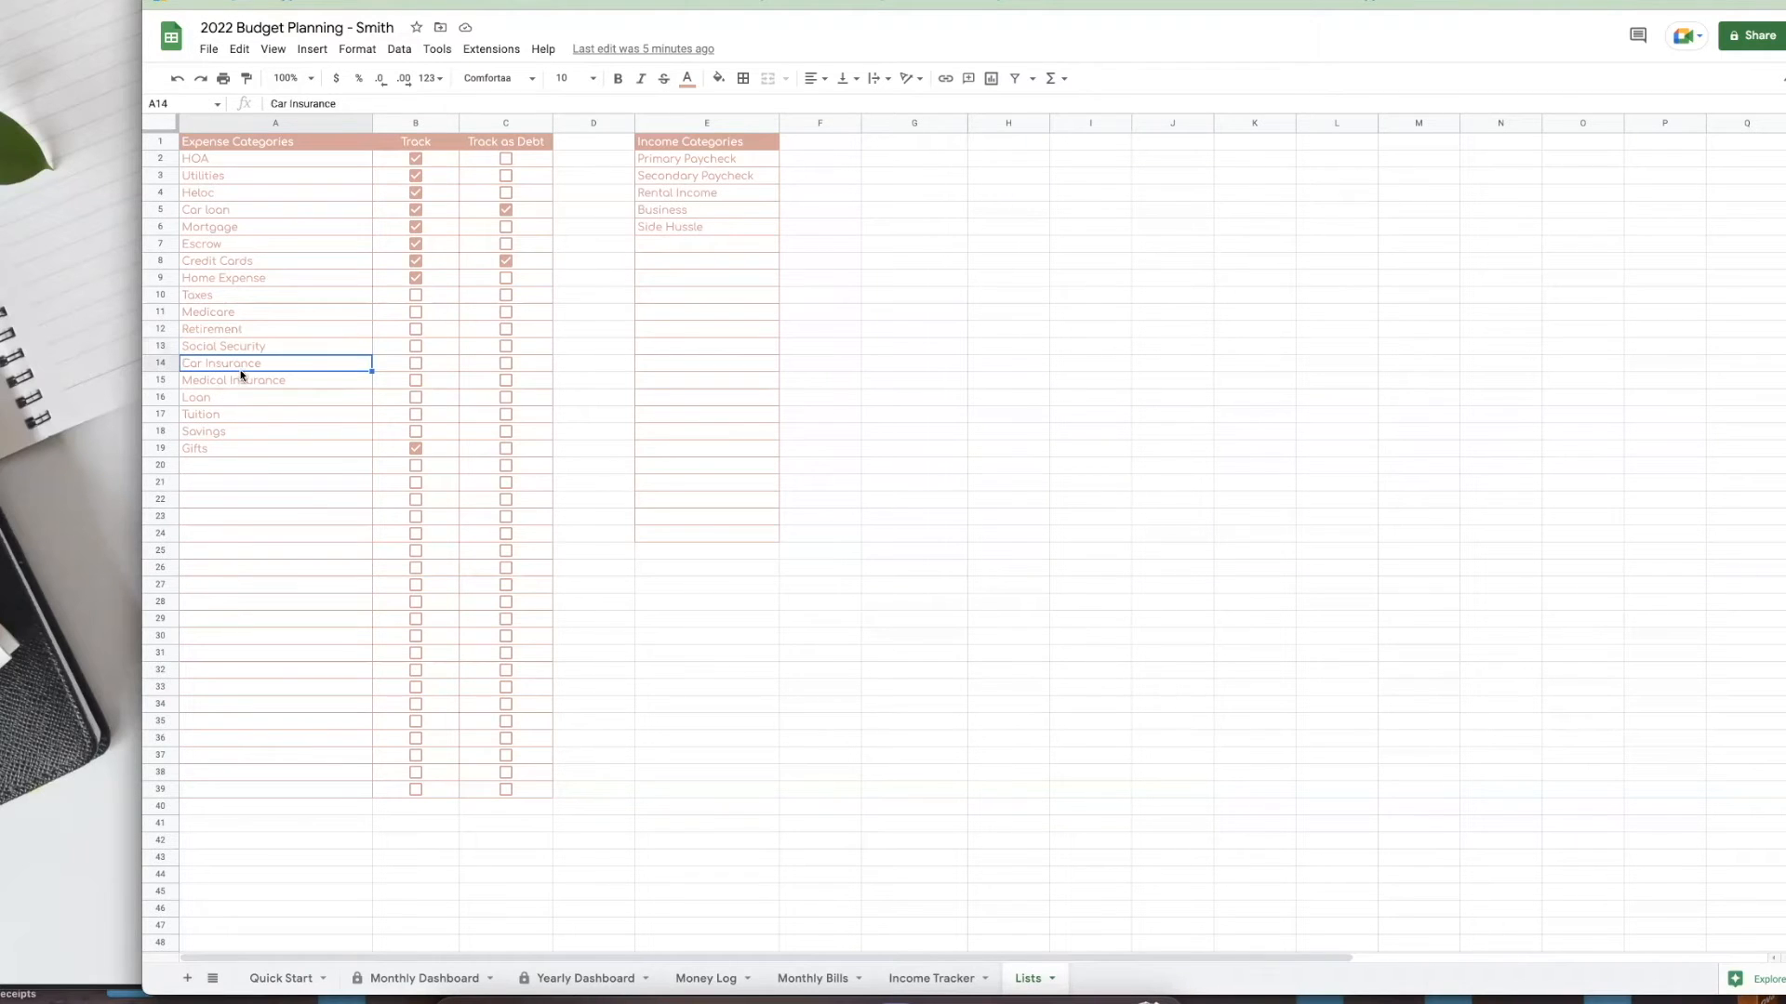
- Replace the Social Security expense category with Groceries and the Medical Insurance category with Restaurant
left_click(250, 346)
type("Groceries")
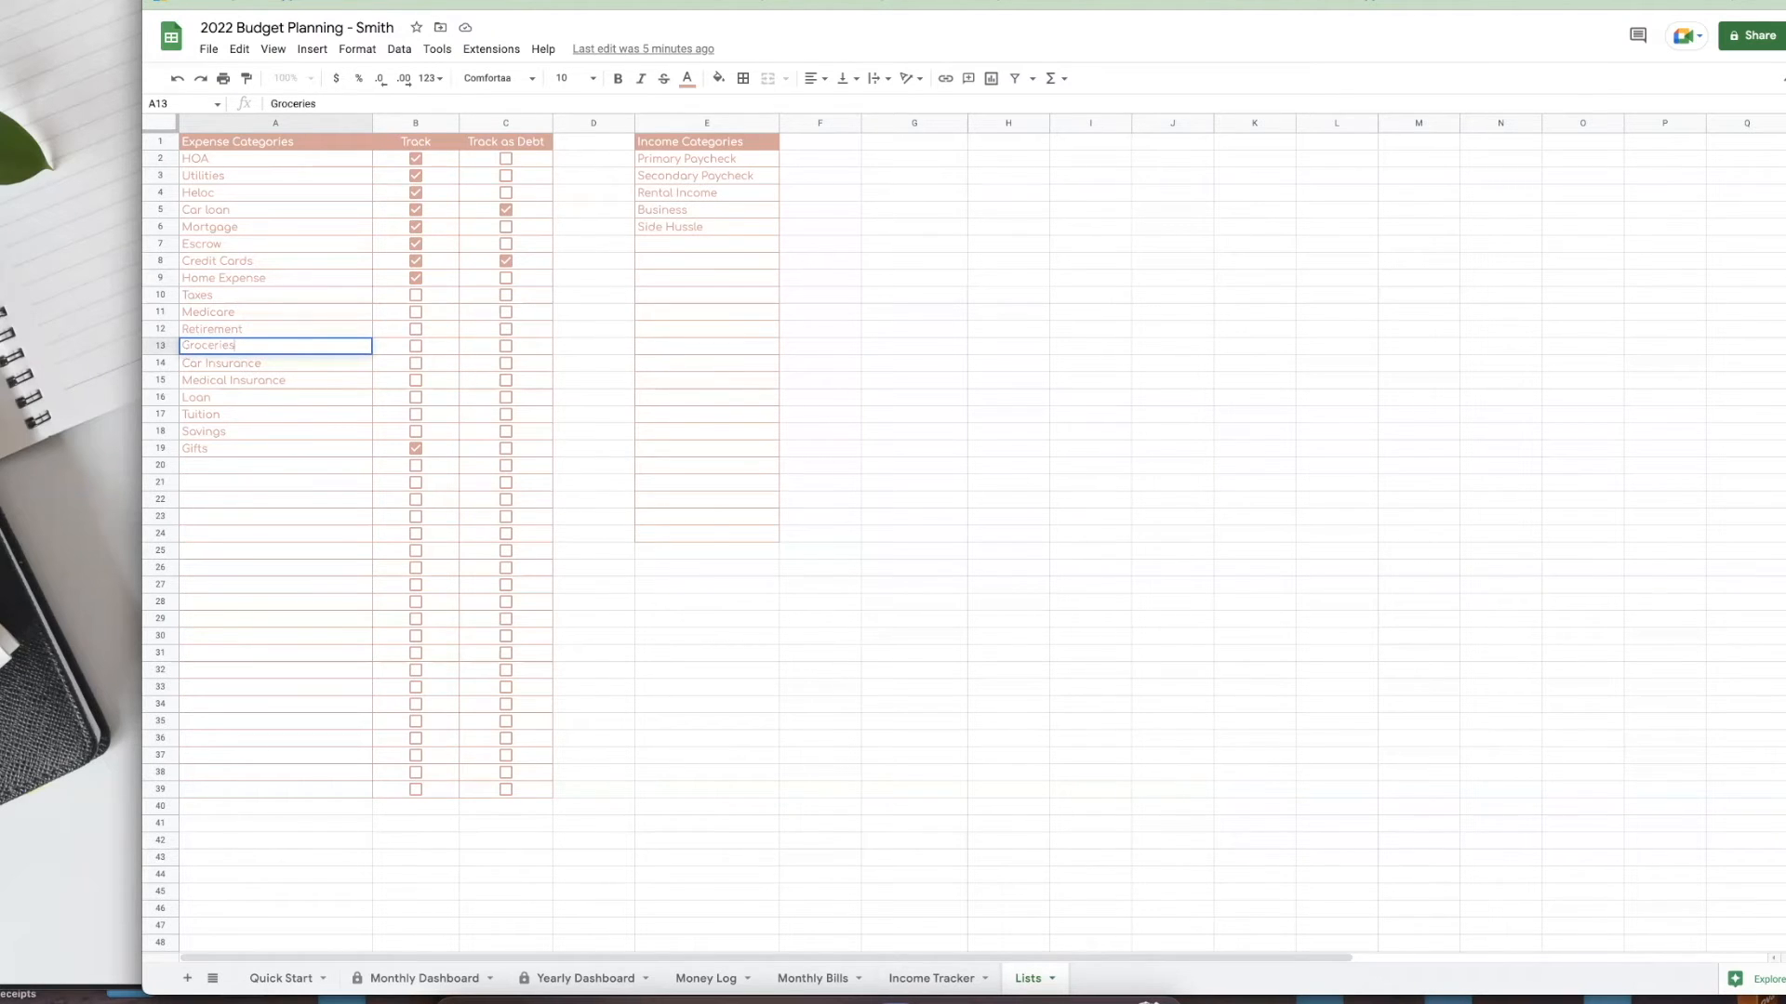
key("Tab")
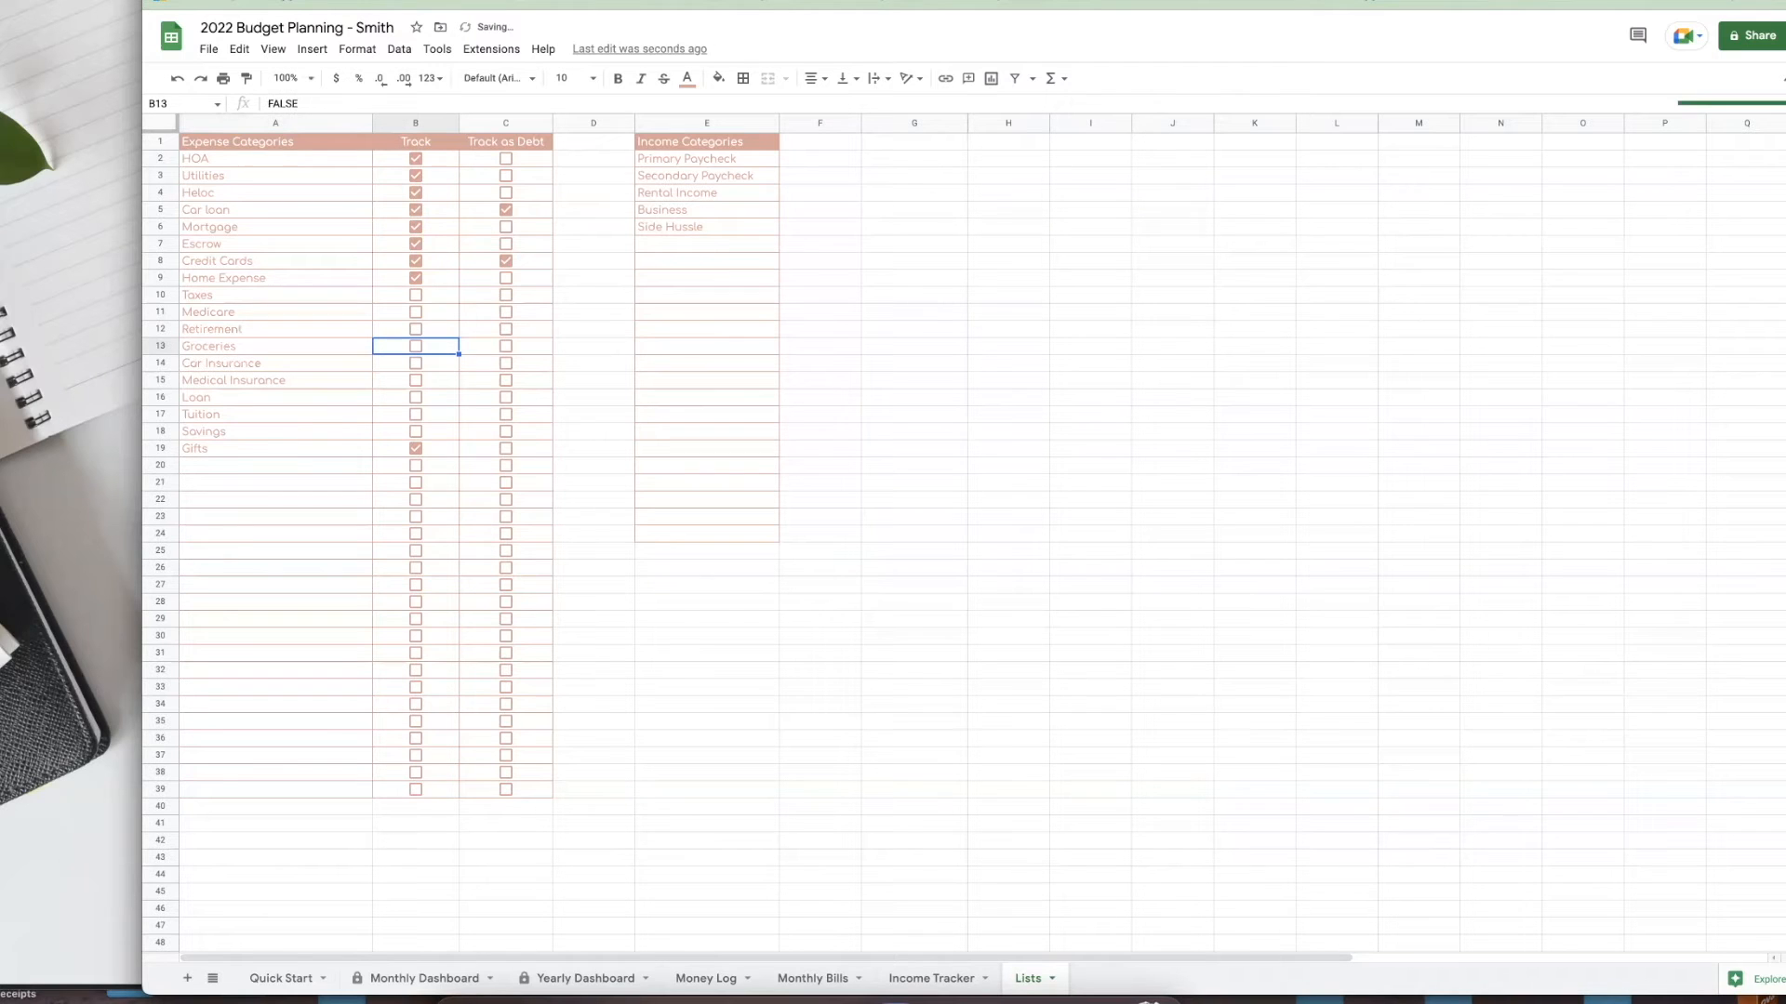
left_click(262, 381)
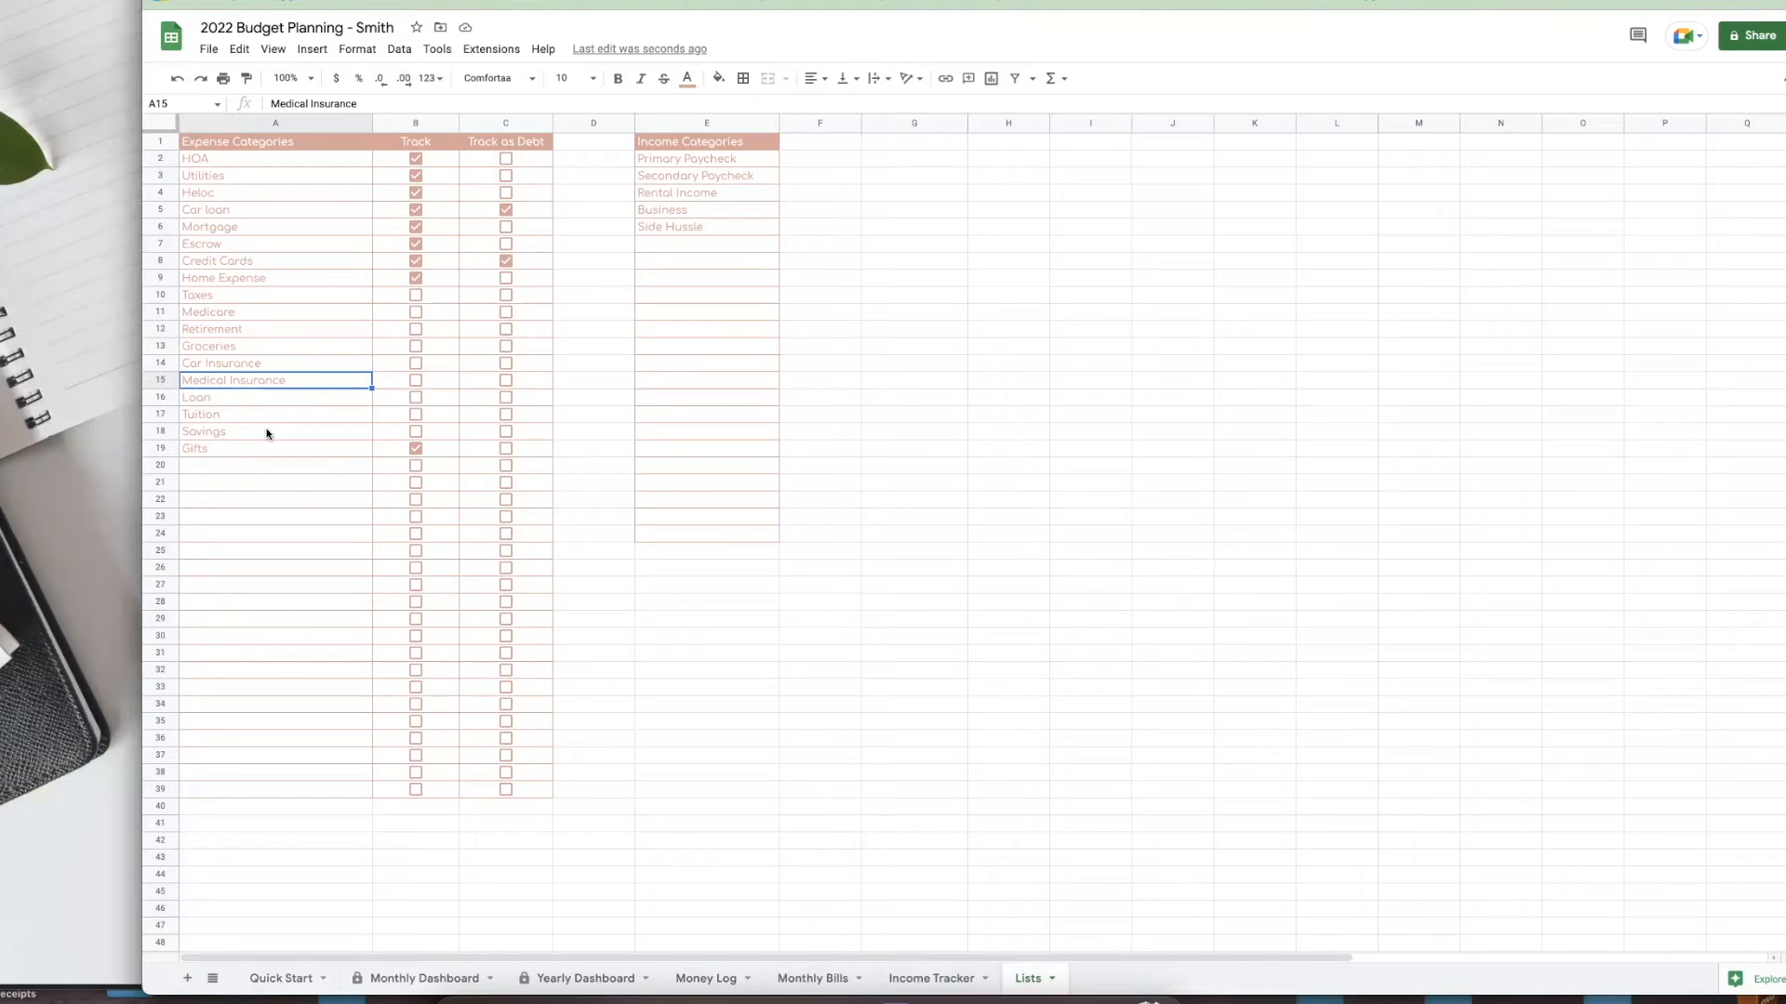
type("Restaurant")
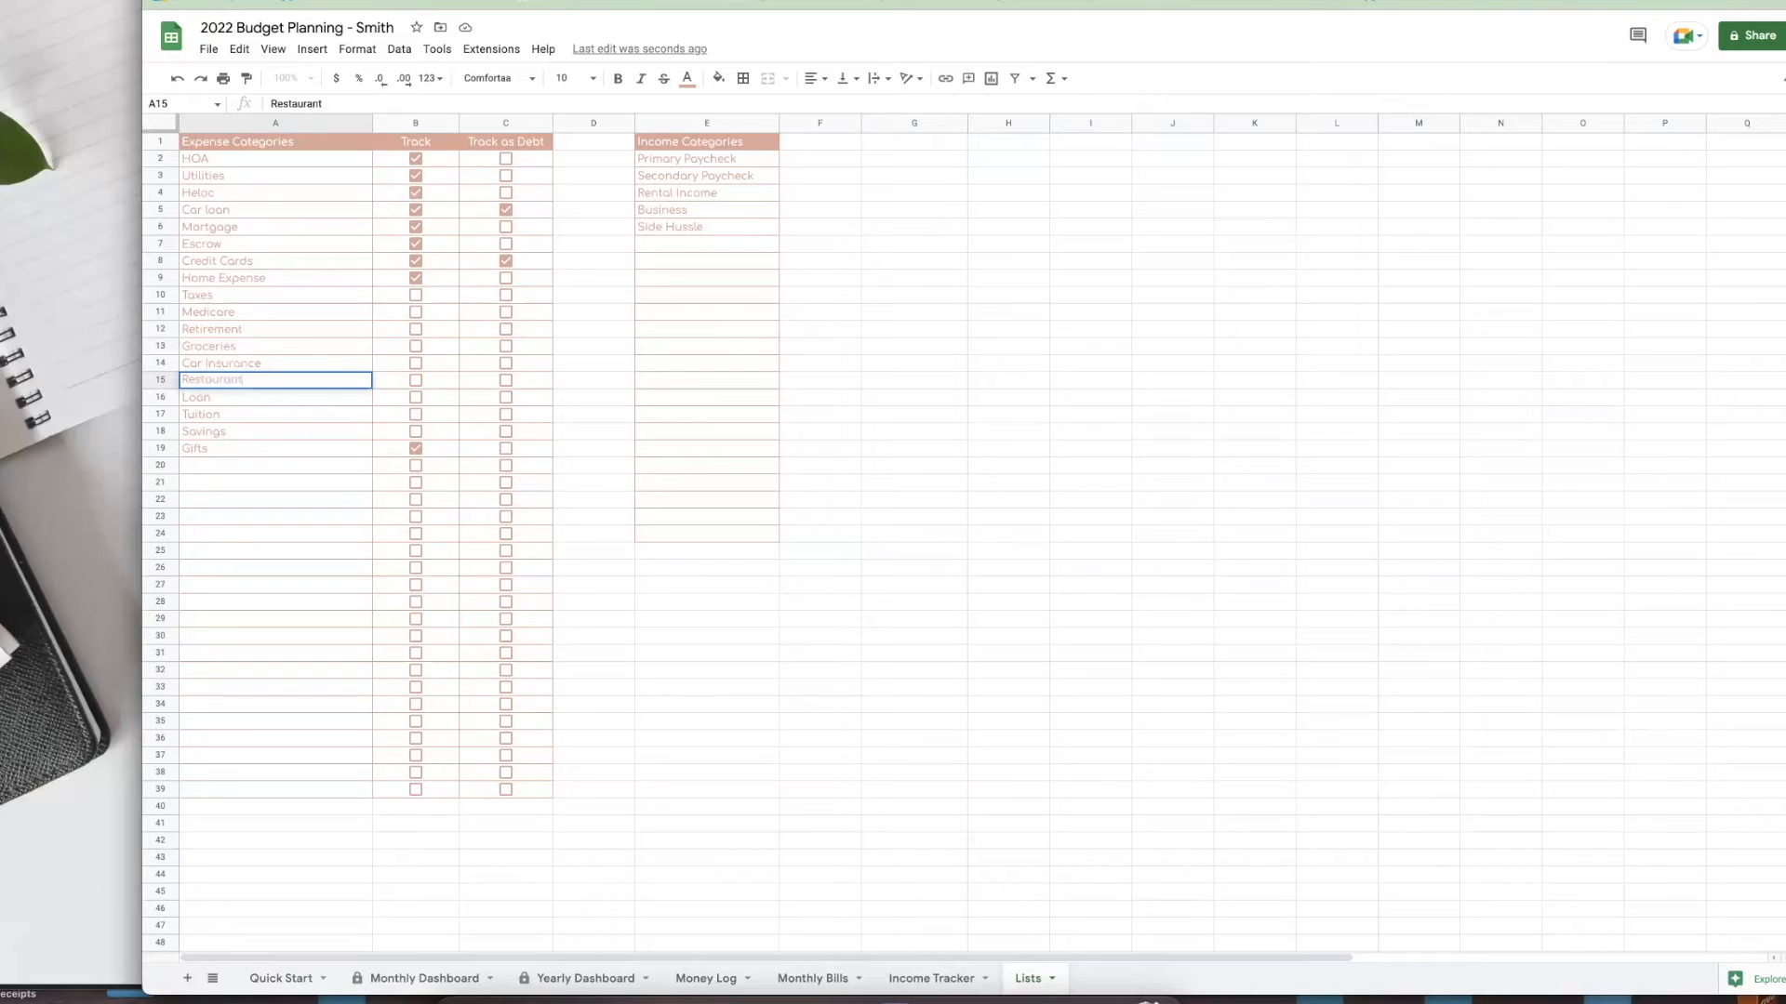
- Replace the Retirement expense category in A12 with Entertainment
left_click(243, 337)
type("Ente")
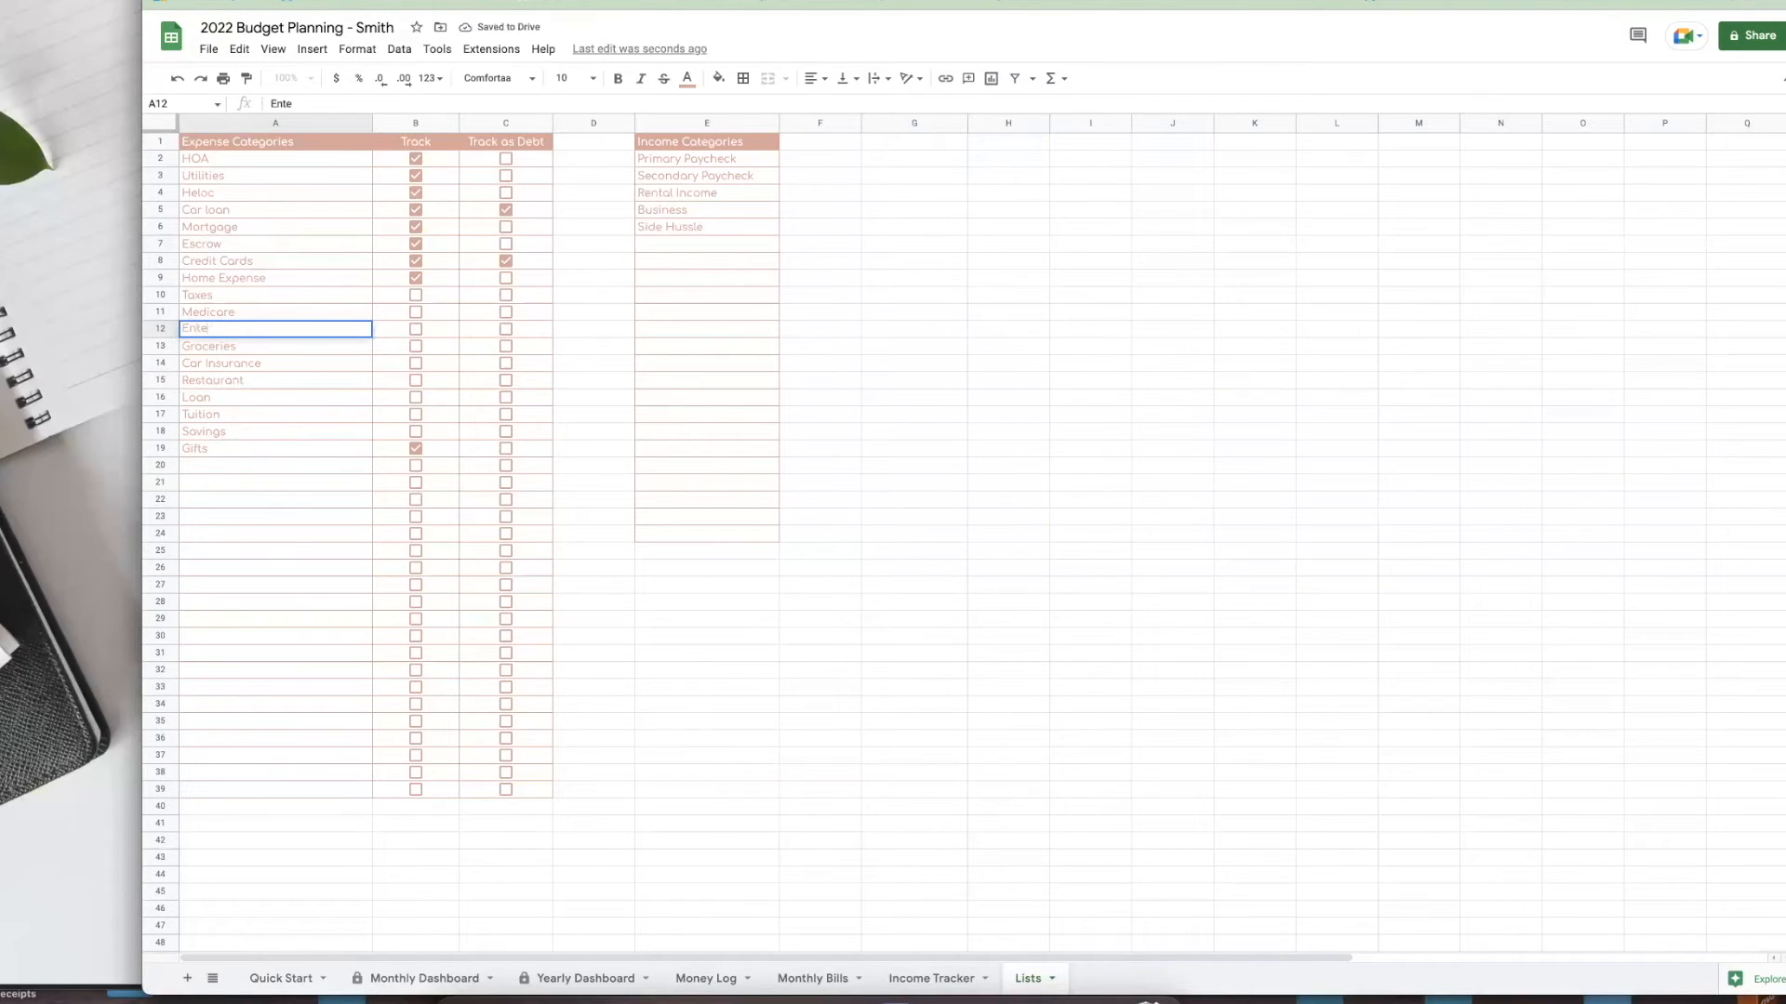
type("rtainmetnt")
left_click(214, 453)
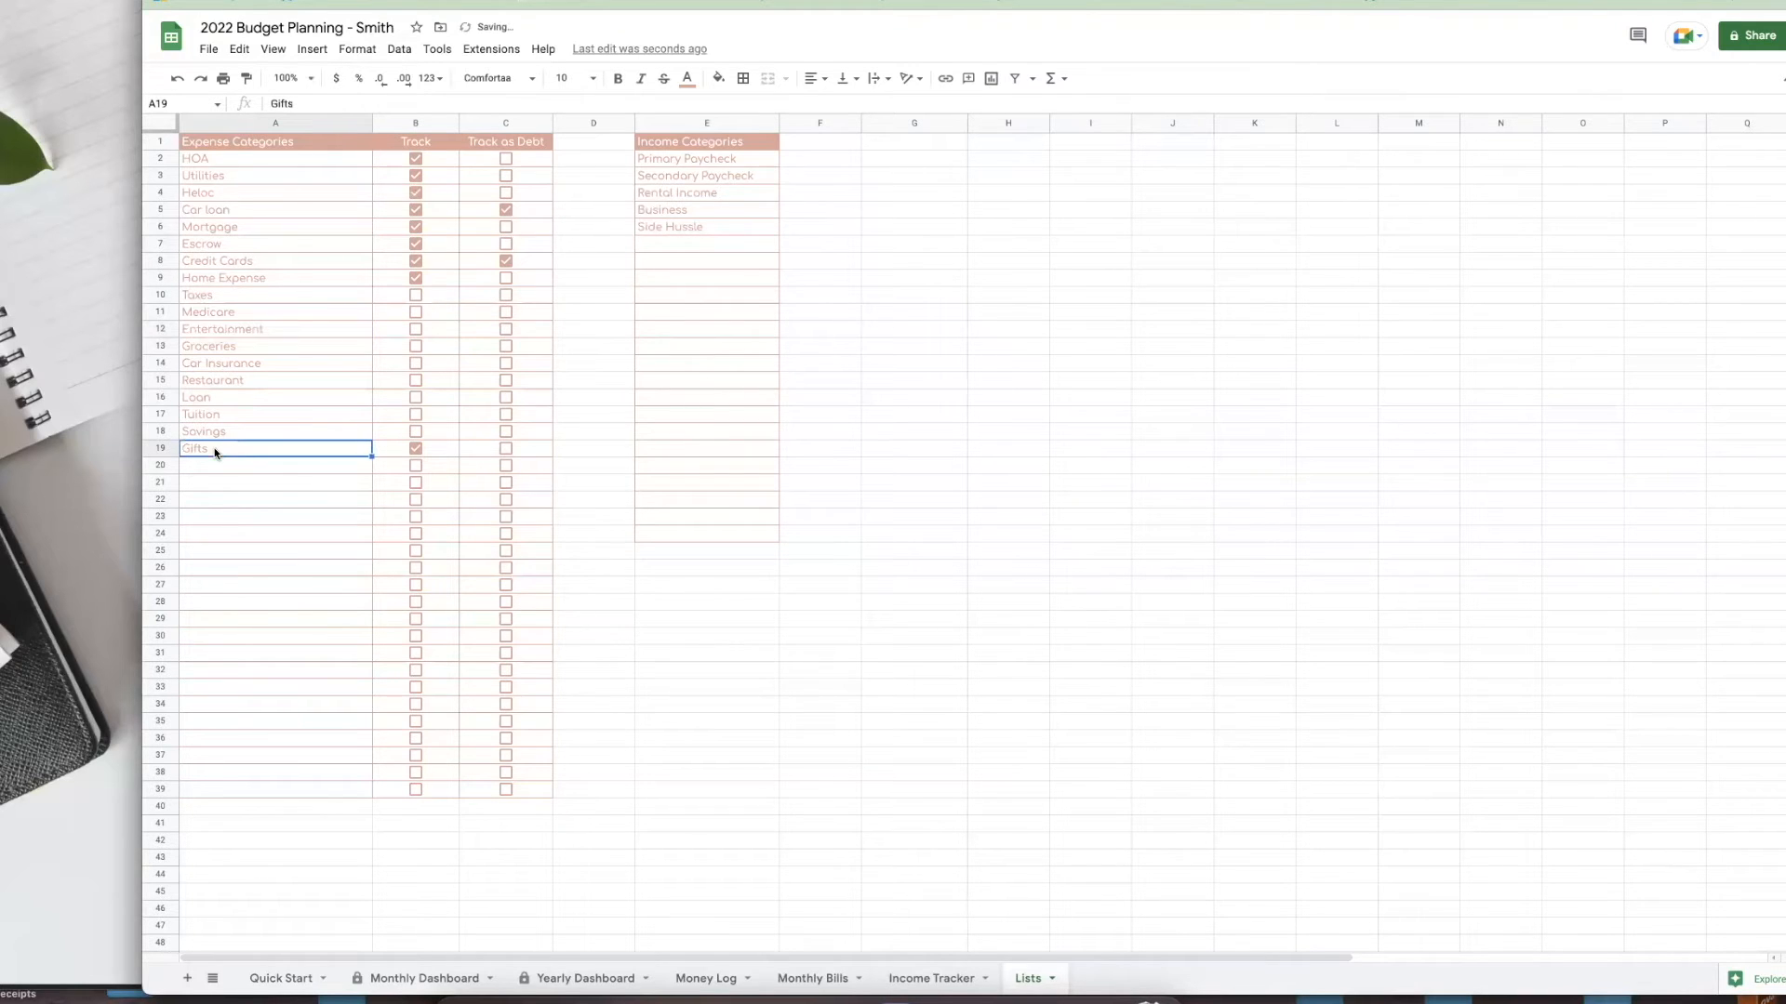
- Extend the expense category table from row 39 down to row 44 by filling A39:C39 with its formatting and checkboxes
left_click(197, 793)
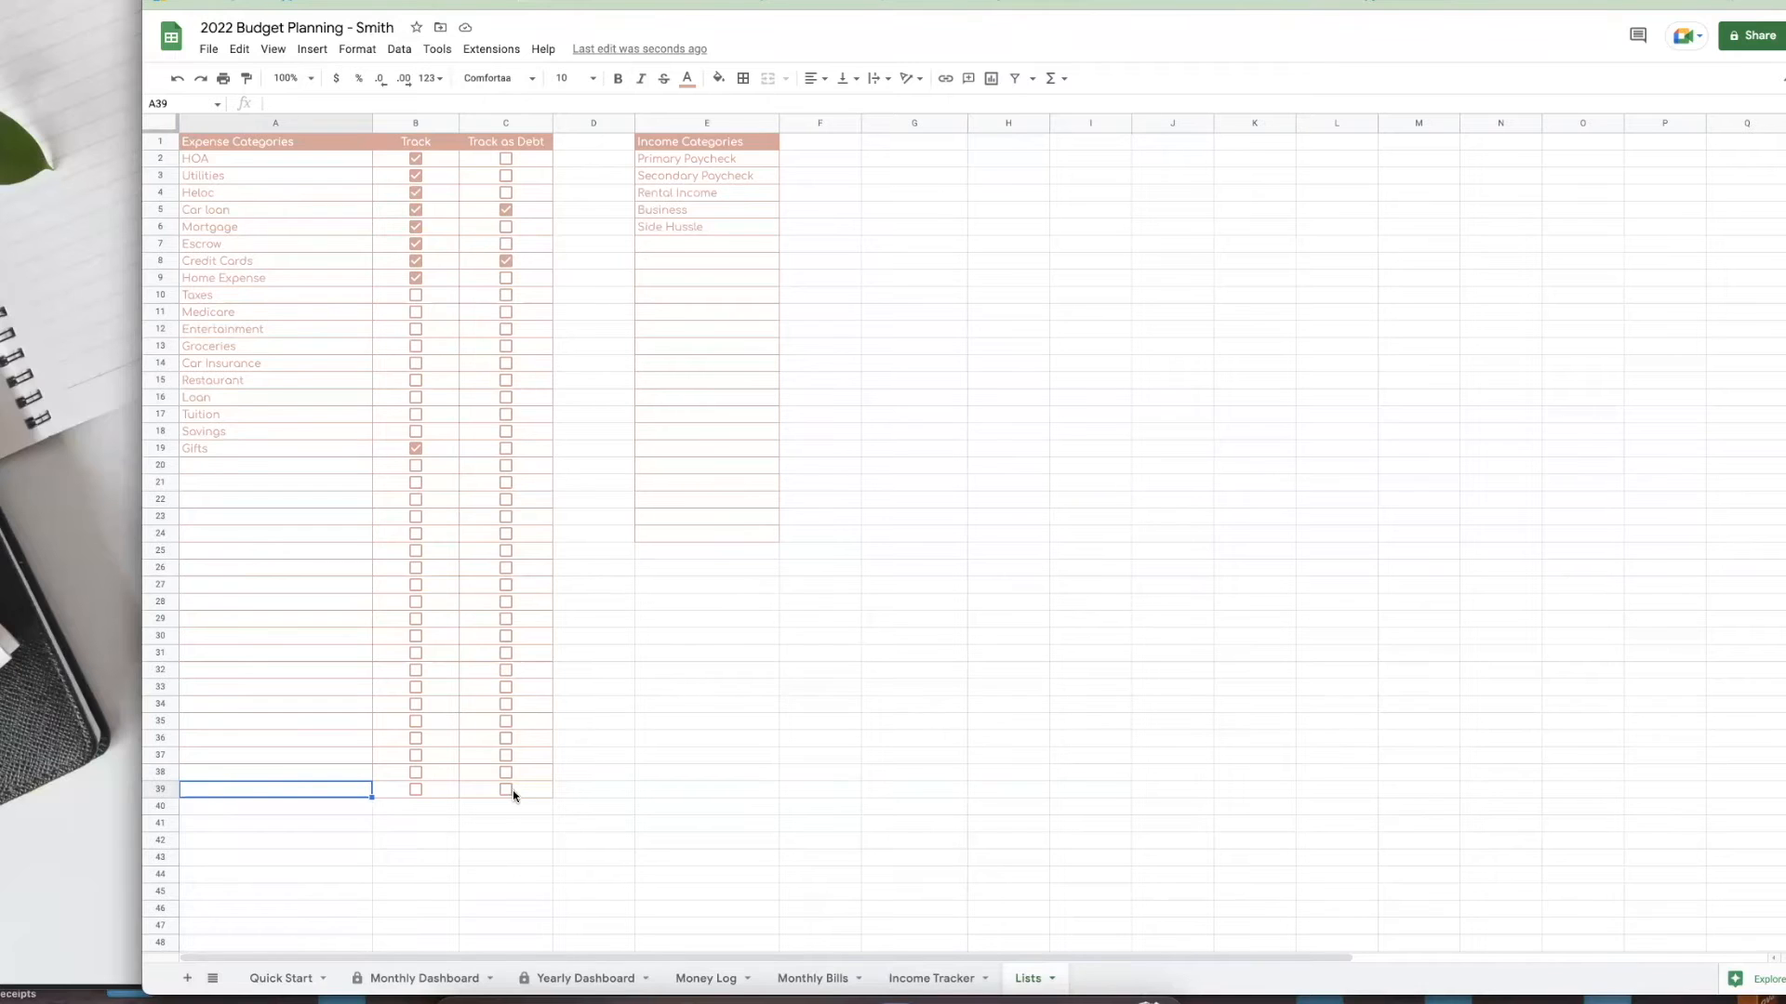
left_click(545, 793, "shift")
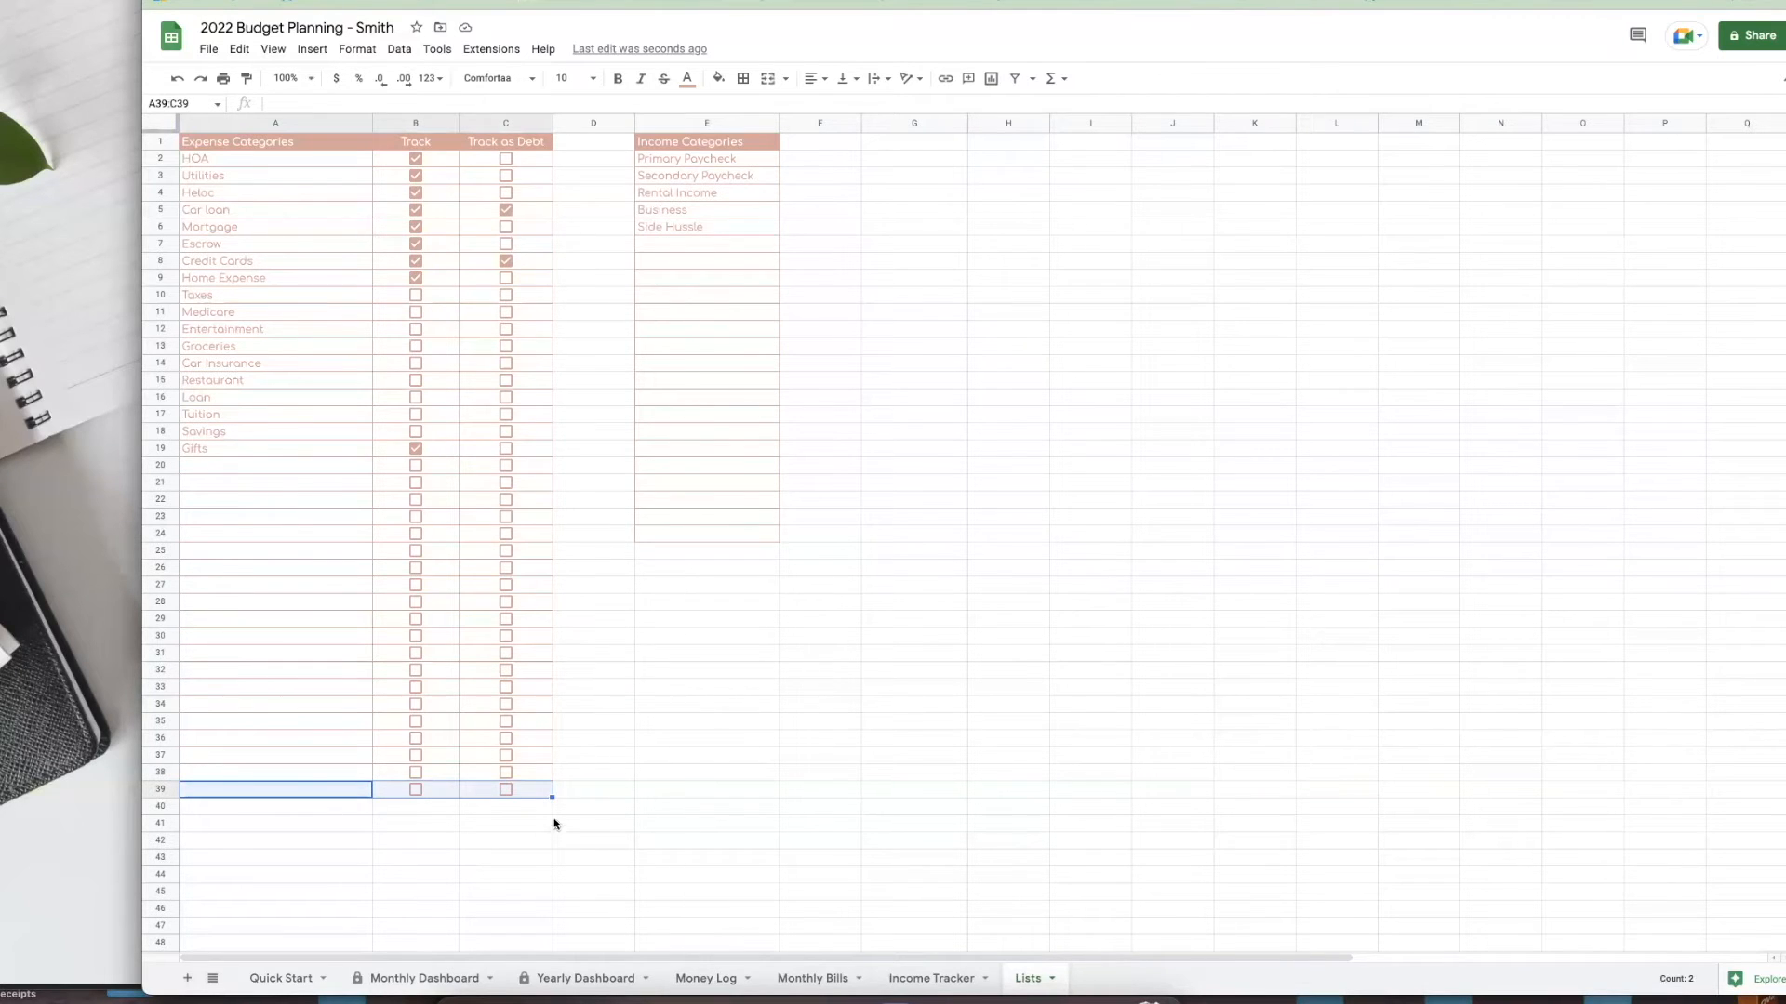
scroll(654, 752, "down", 3)
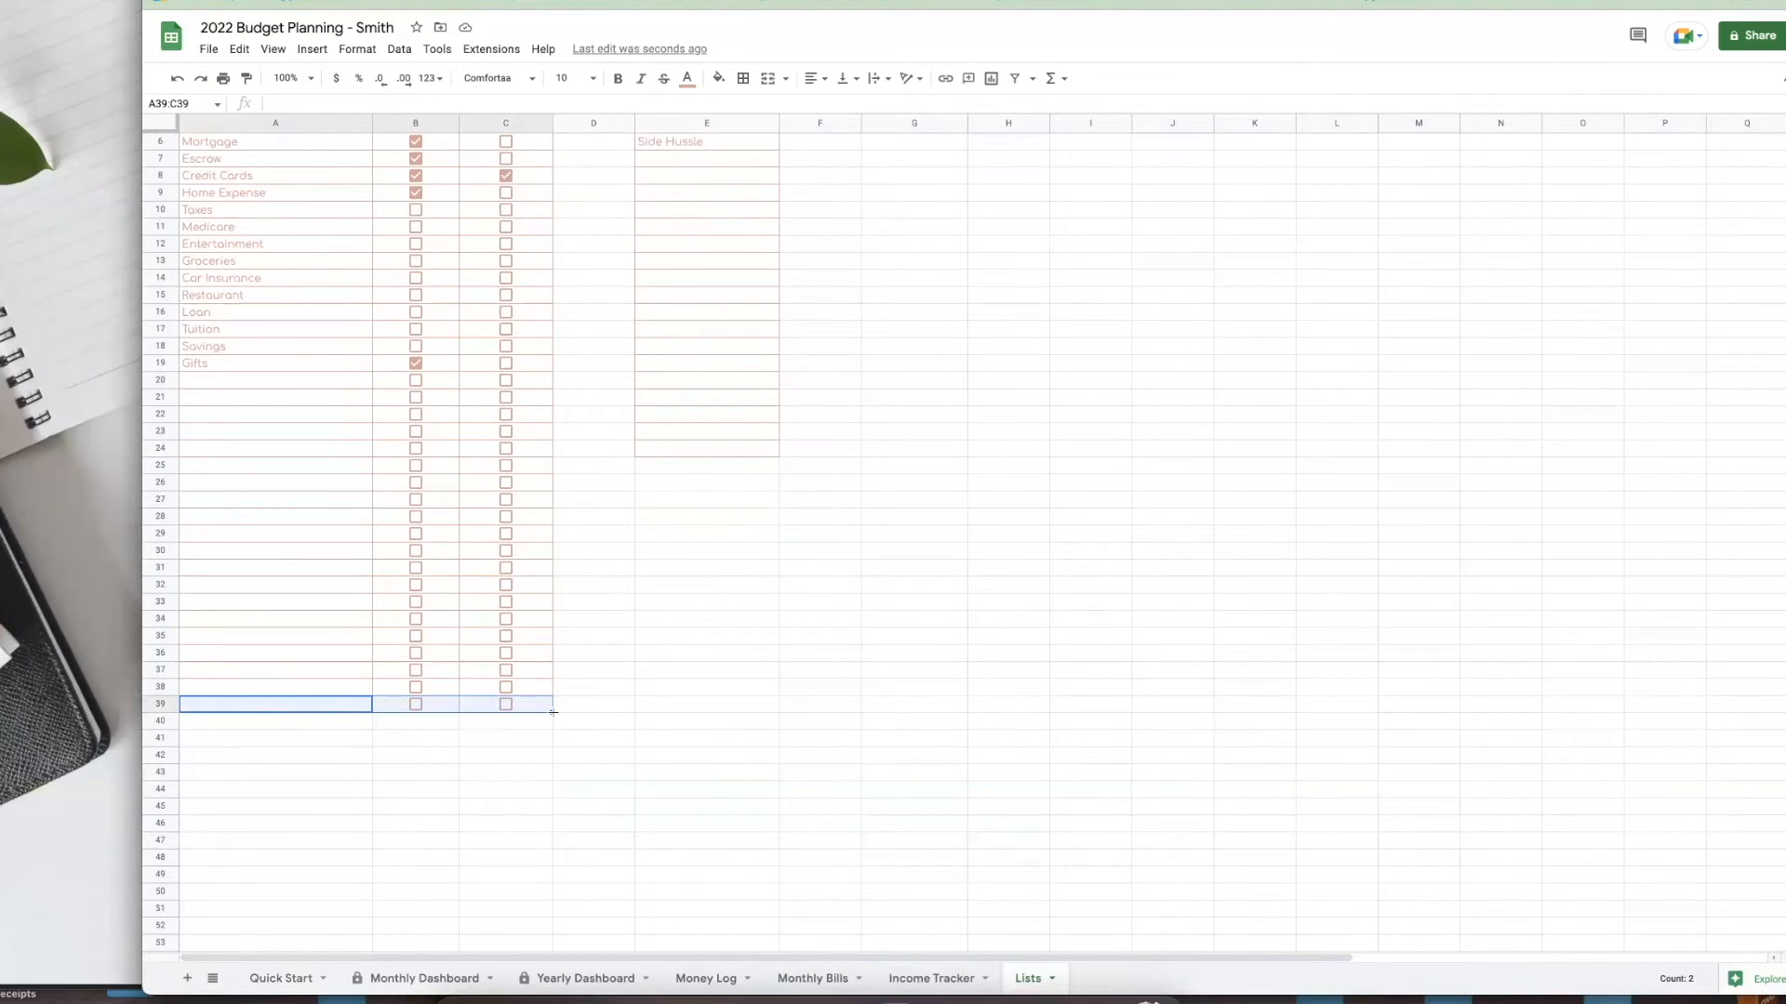
left_click_drag(553, 712, 544, 808)
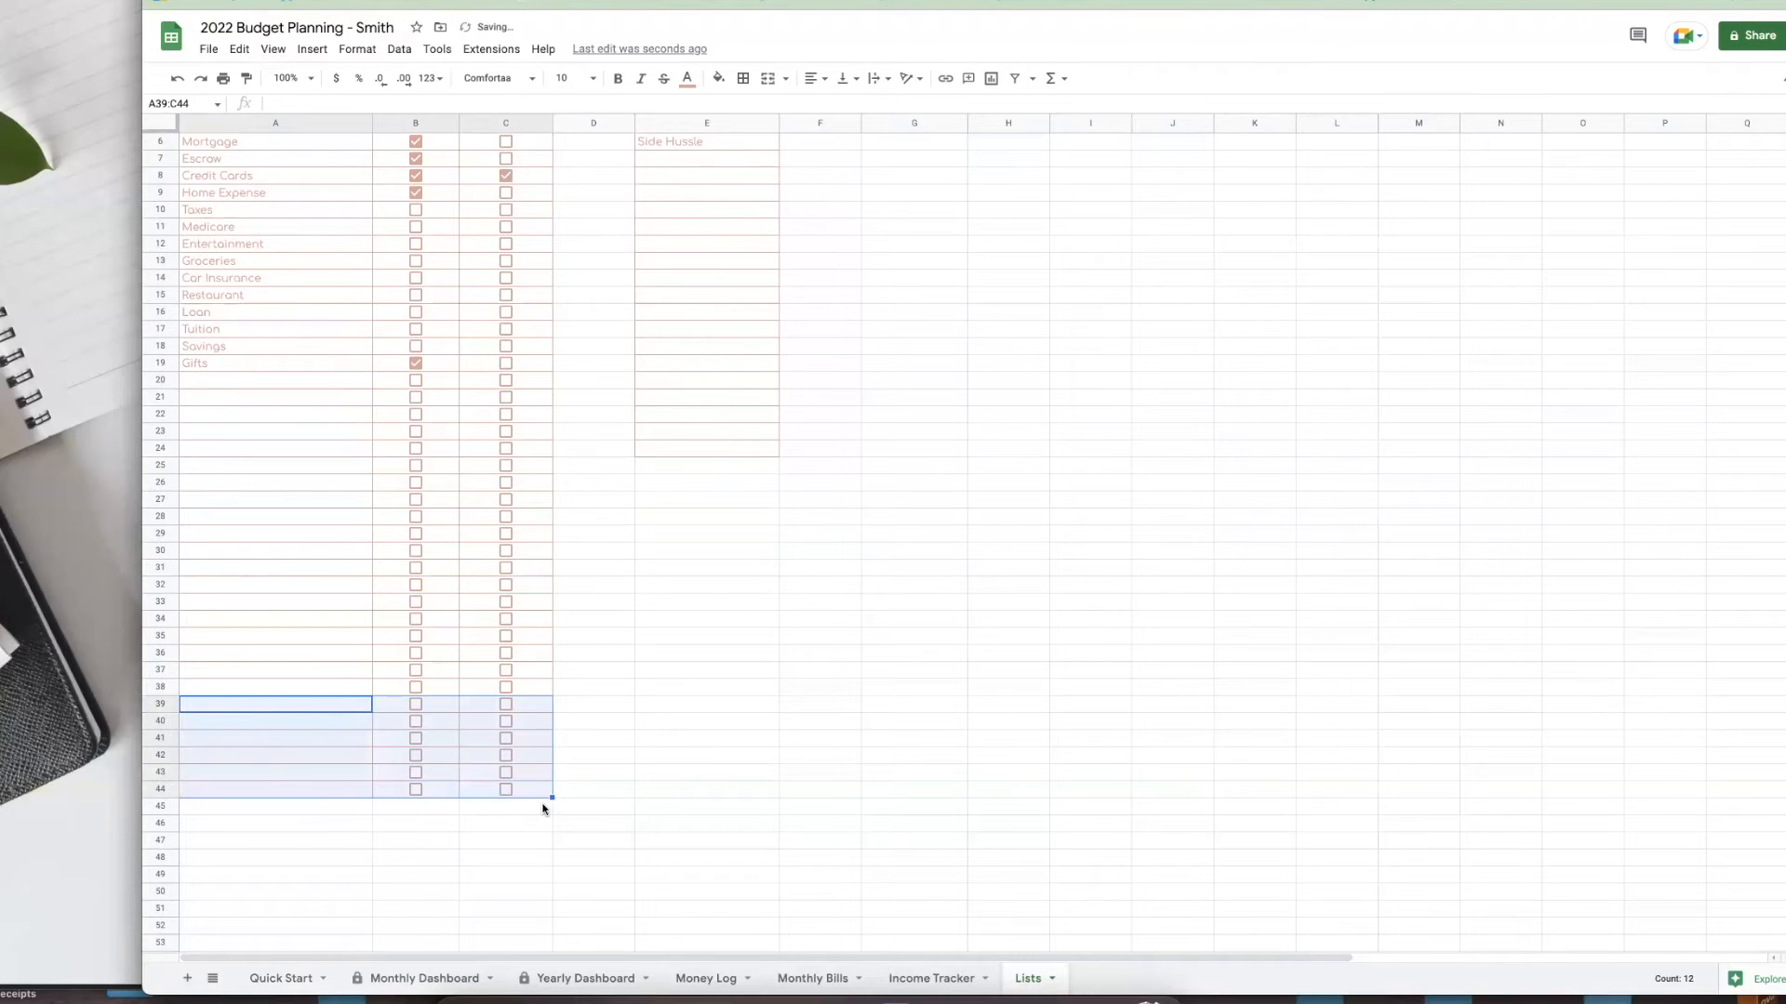
left_click(317, 705)
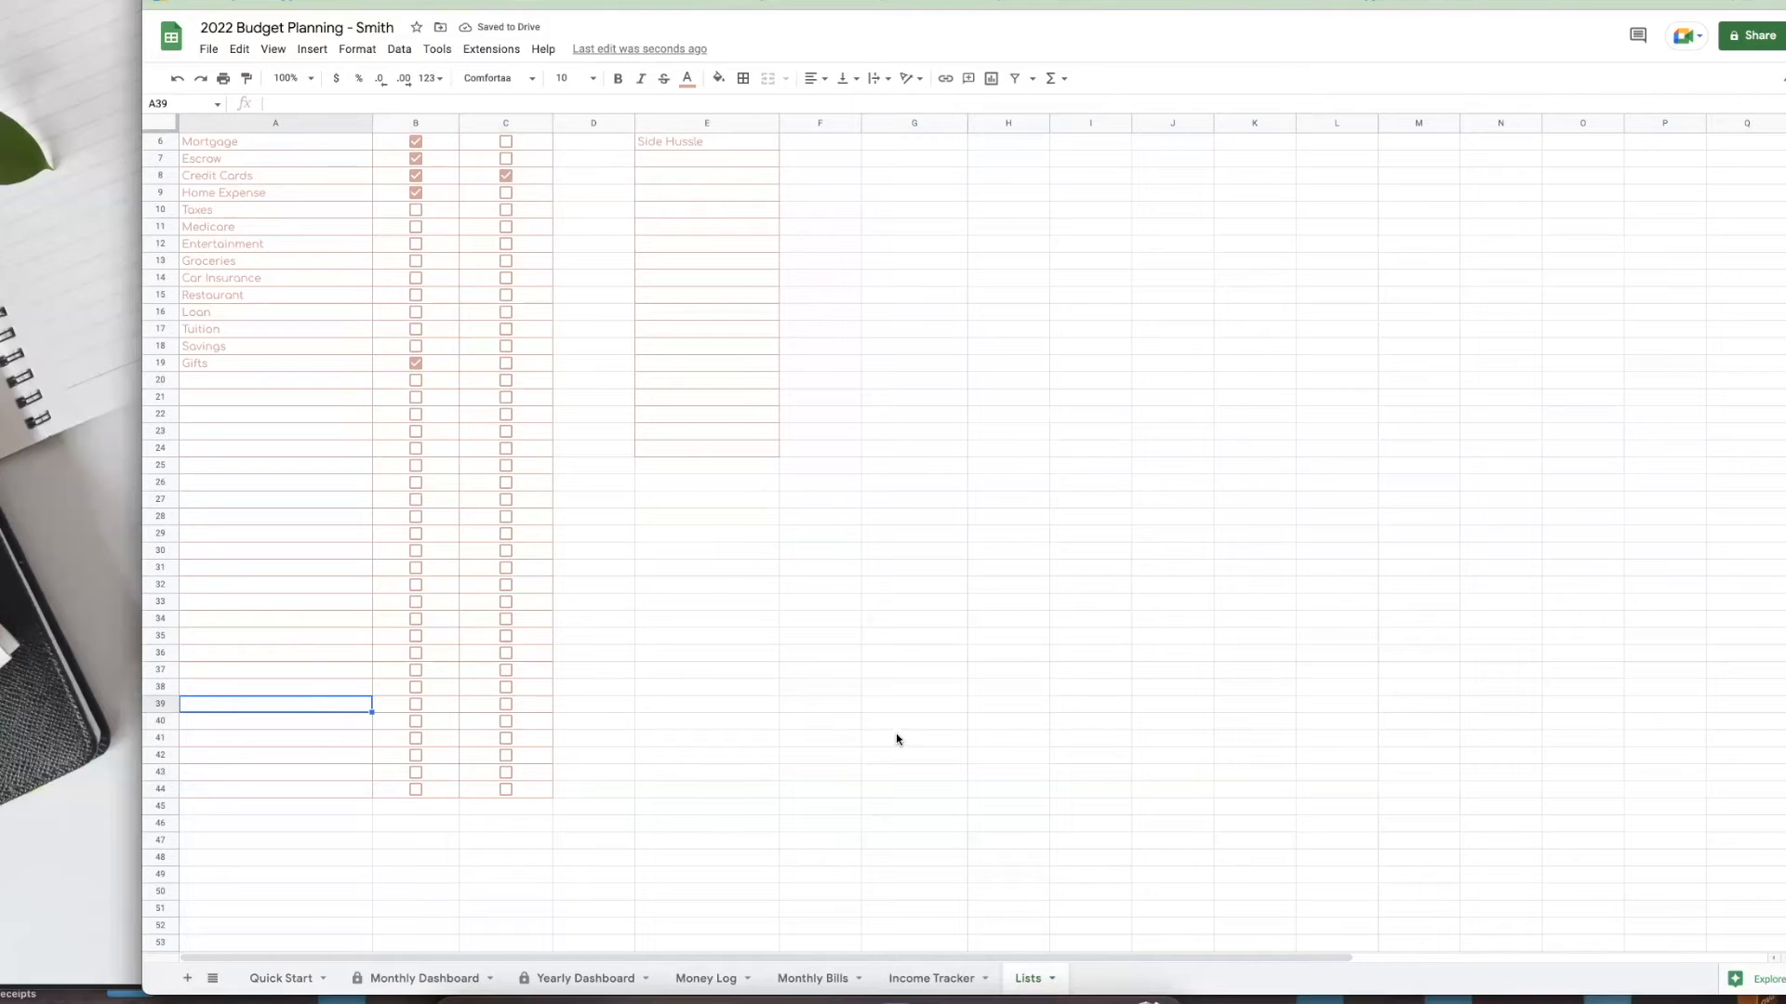
- Review the expense categories from Gifts up to Restaurant
scroll(274, 581, "up", 3)
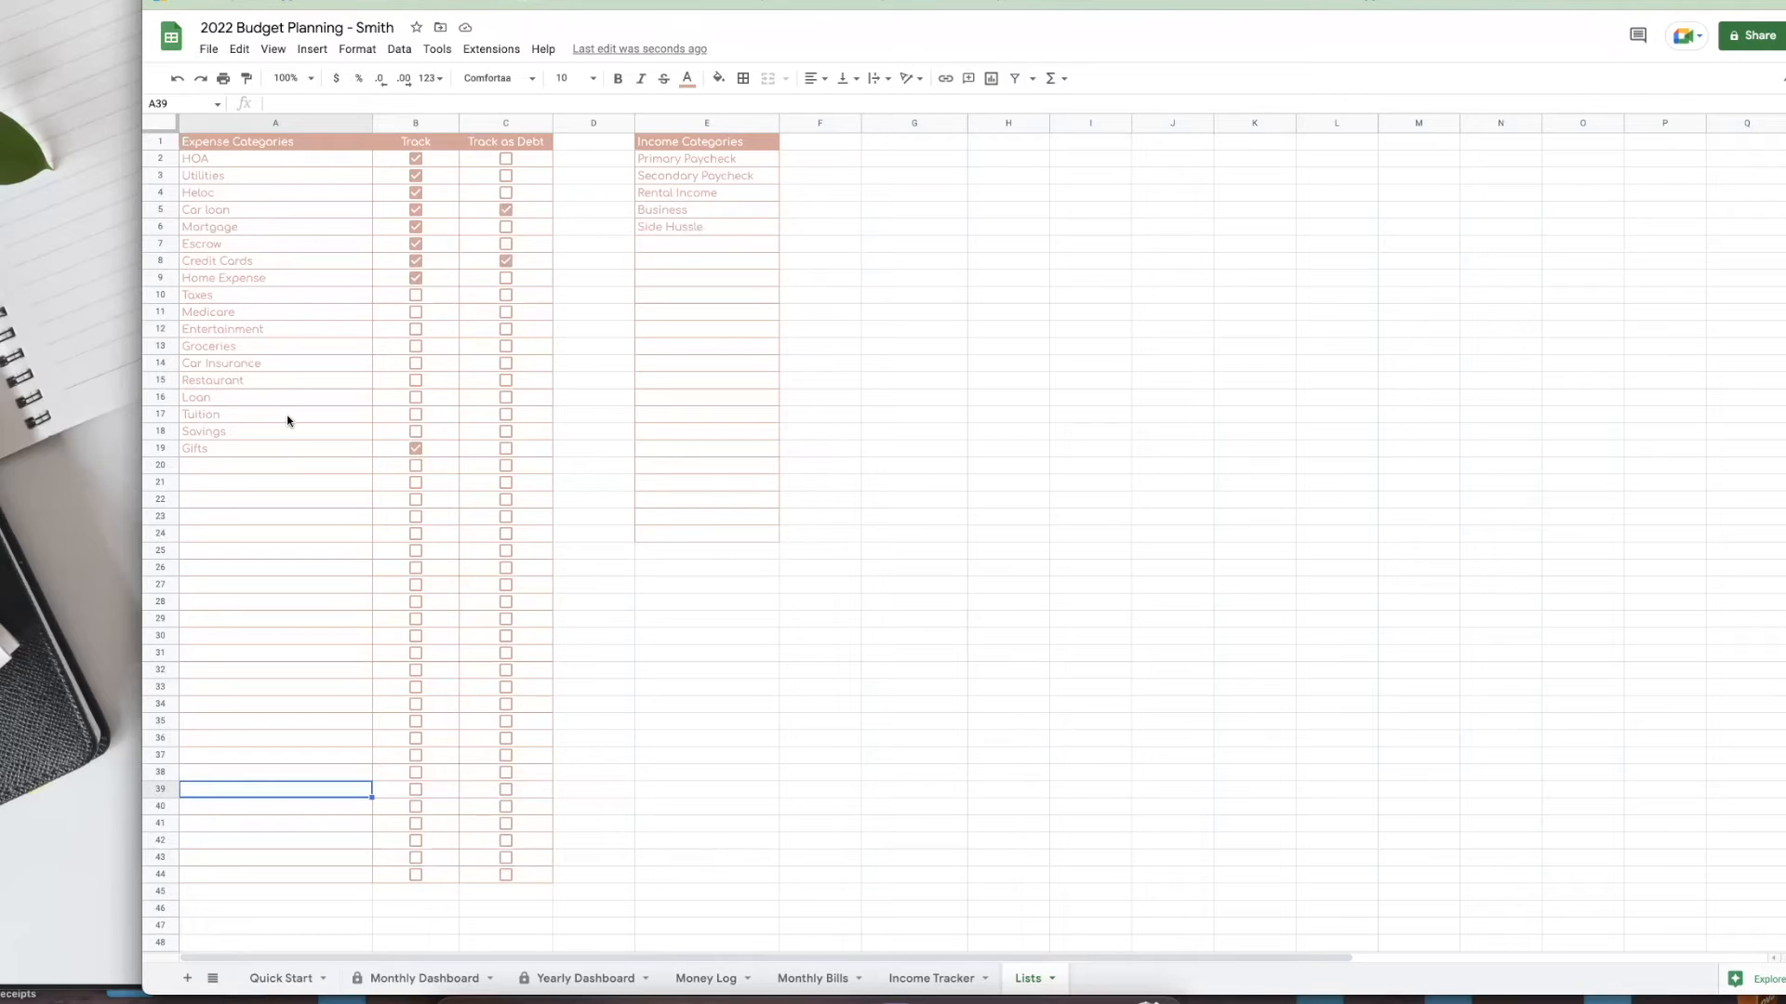
left_click(232, 453)
left_click(236, 440)
left_click(239, 415)
left_click(239, 400)
left_click(238, 384)
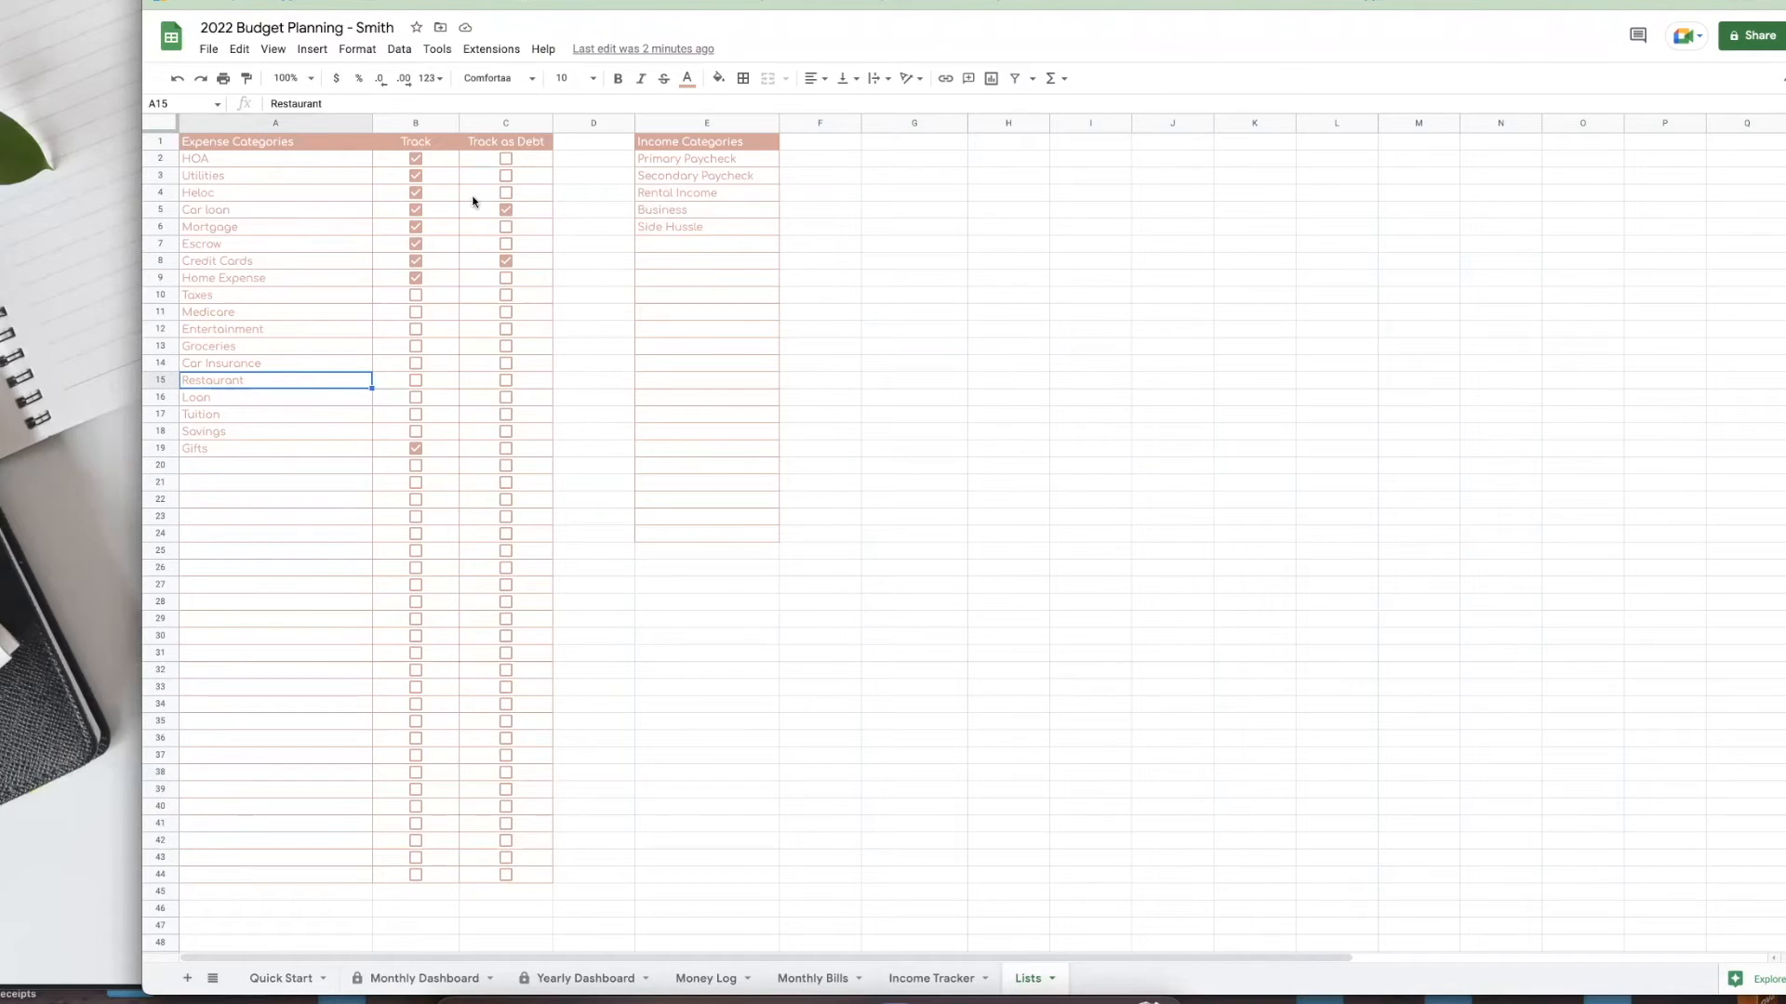
- Mark the Heloc category to track as debt
left_click(504, 193)
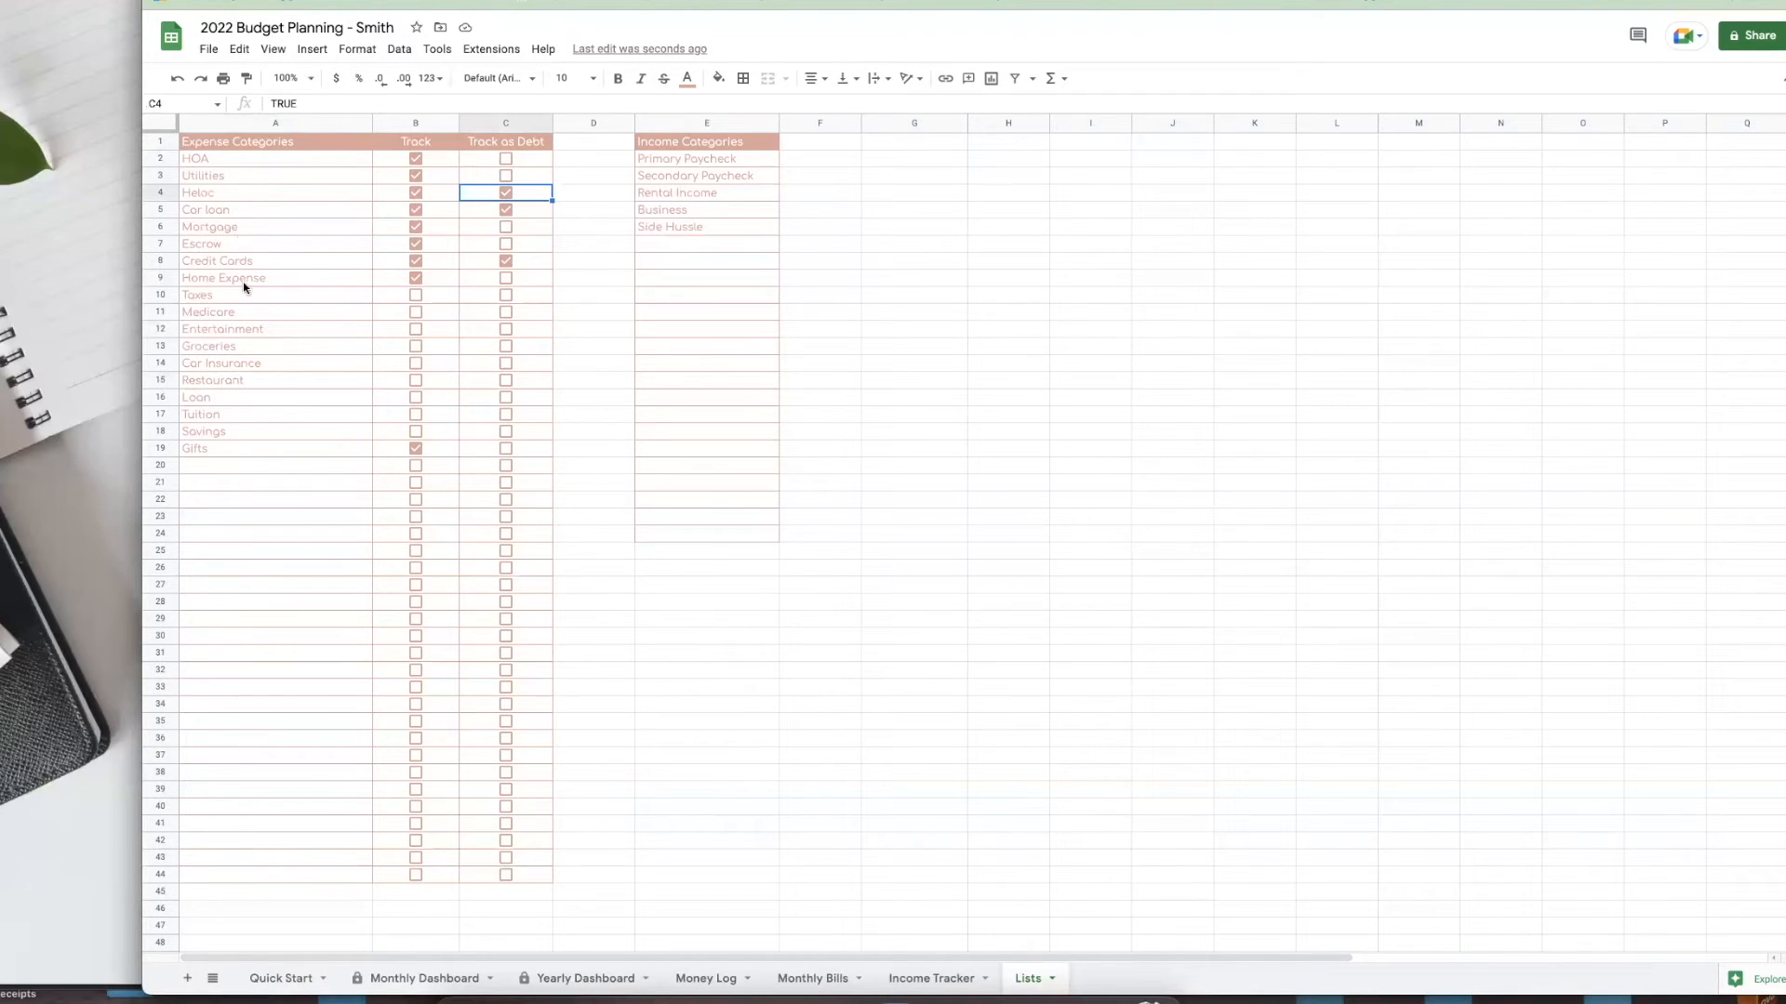
- Mark the Mortgage category to track as debt
left_click(505, 228)
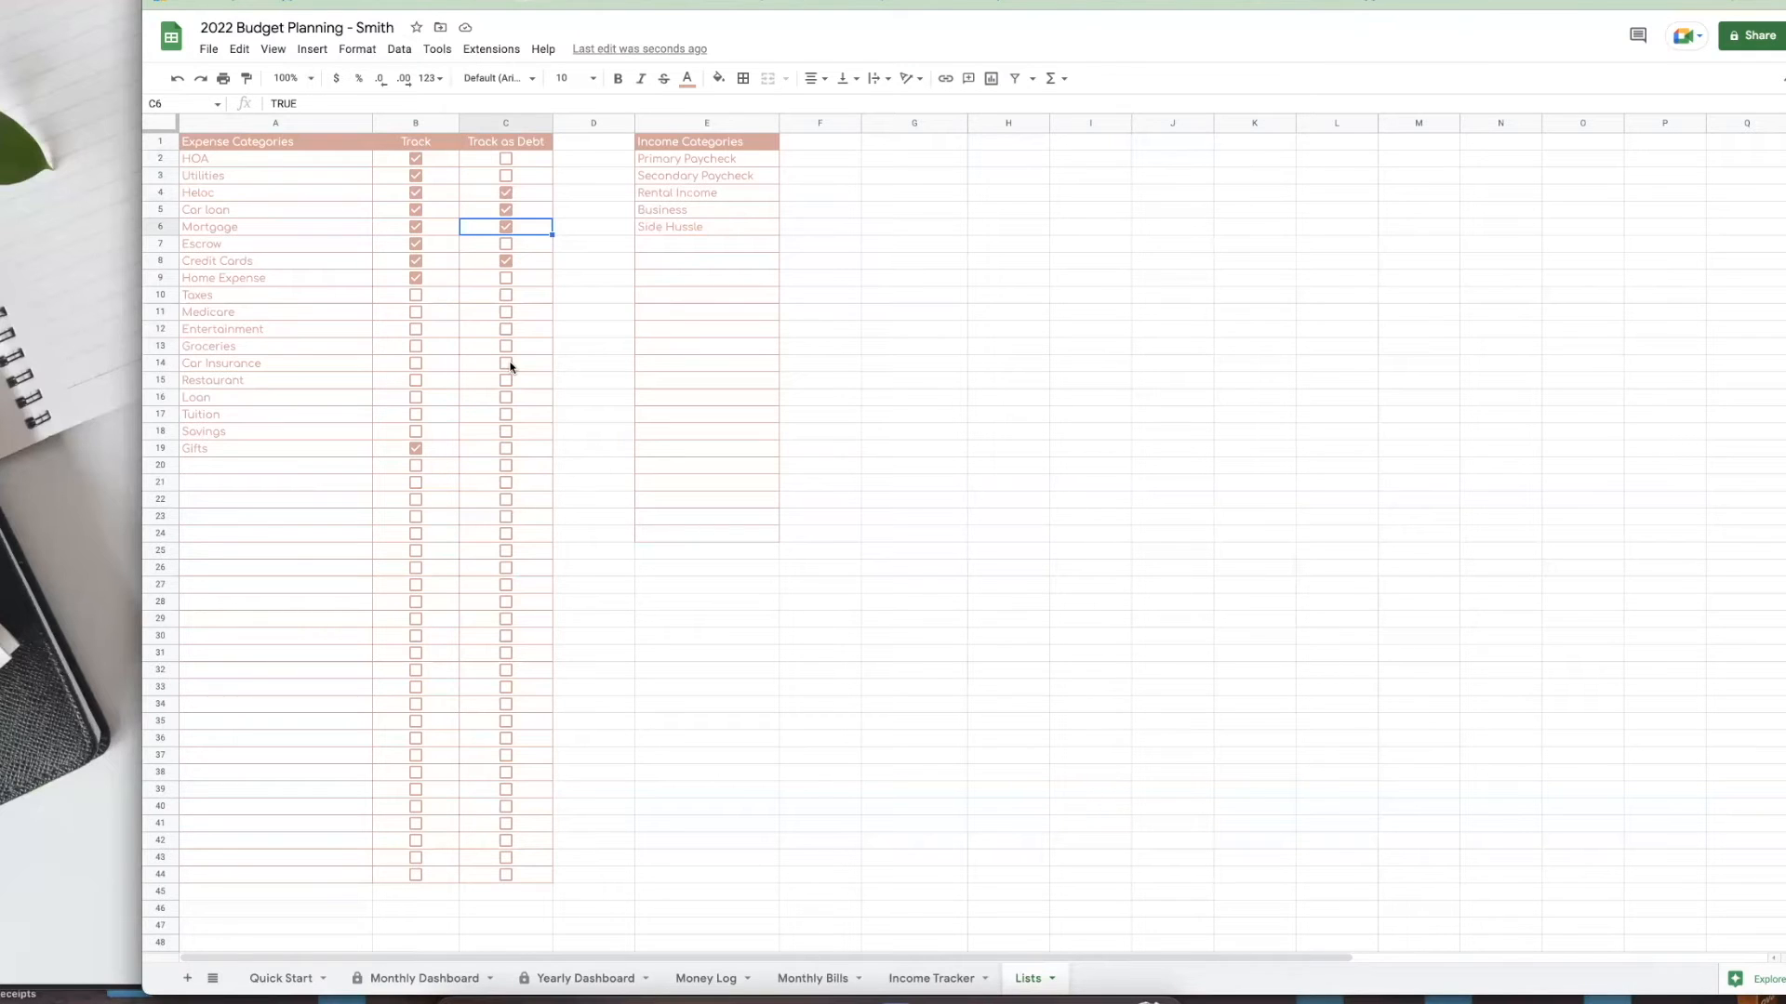
- Clear the income categories in E3:E6 and paste the copied entries back into the same cells
left_click(717, 144)
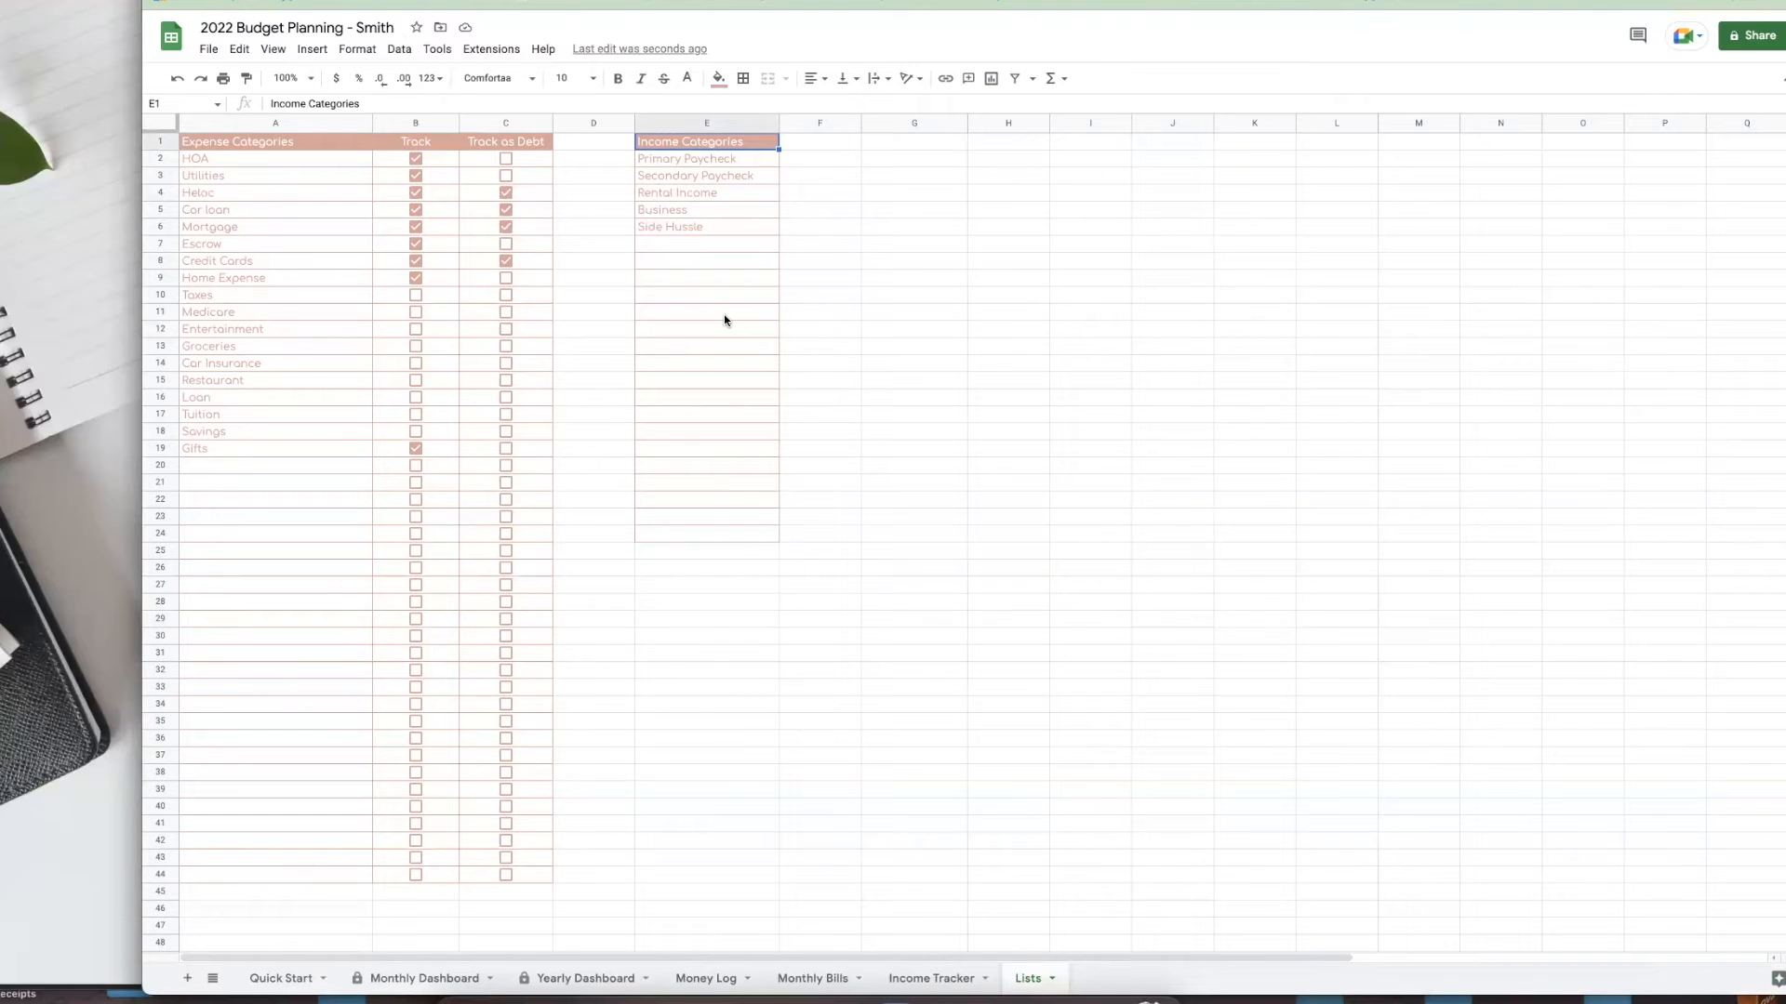
left_click(687, 178)
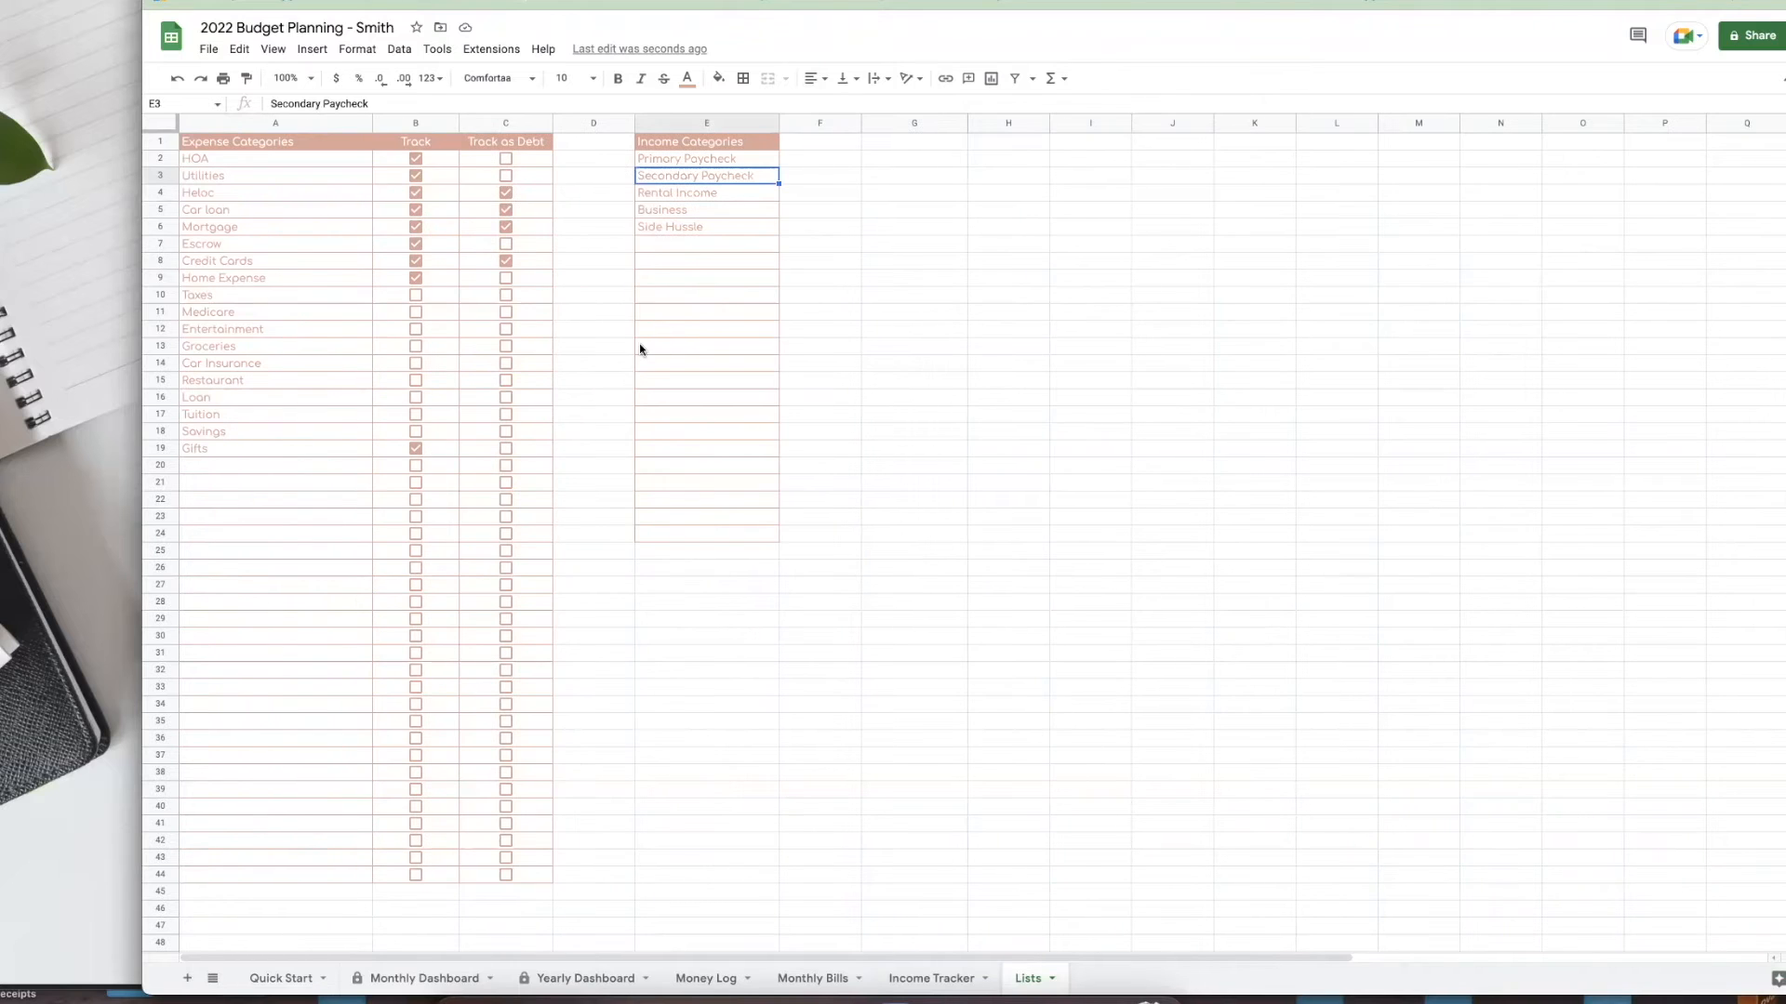
key("Up")
left_click(666, 178)
left_click(683, 230, "shift")
key("ctrl+c")
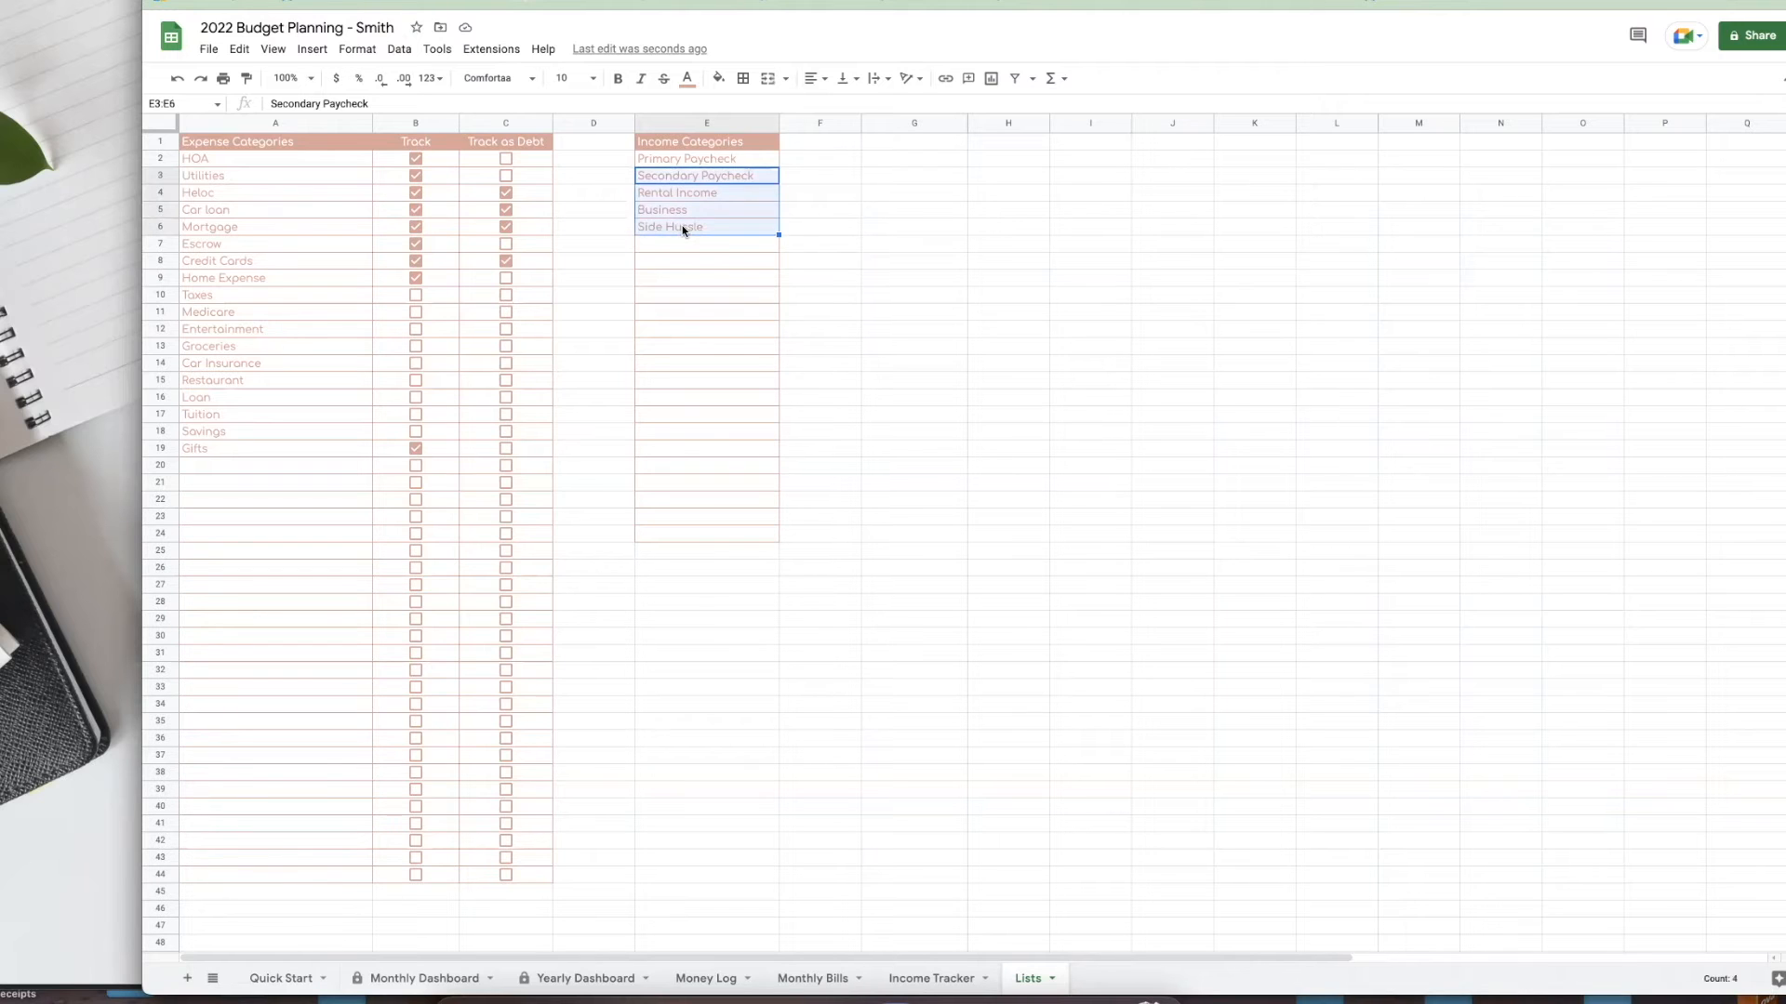
left_click(239, 49)
mouse_move(310, 299)
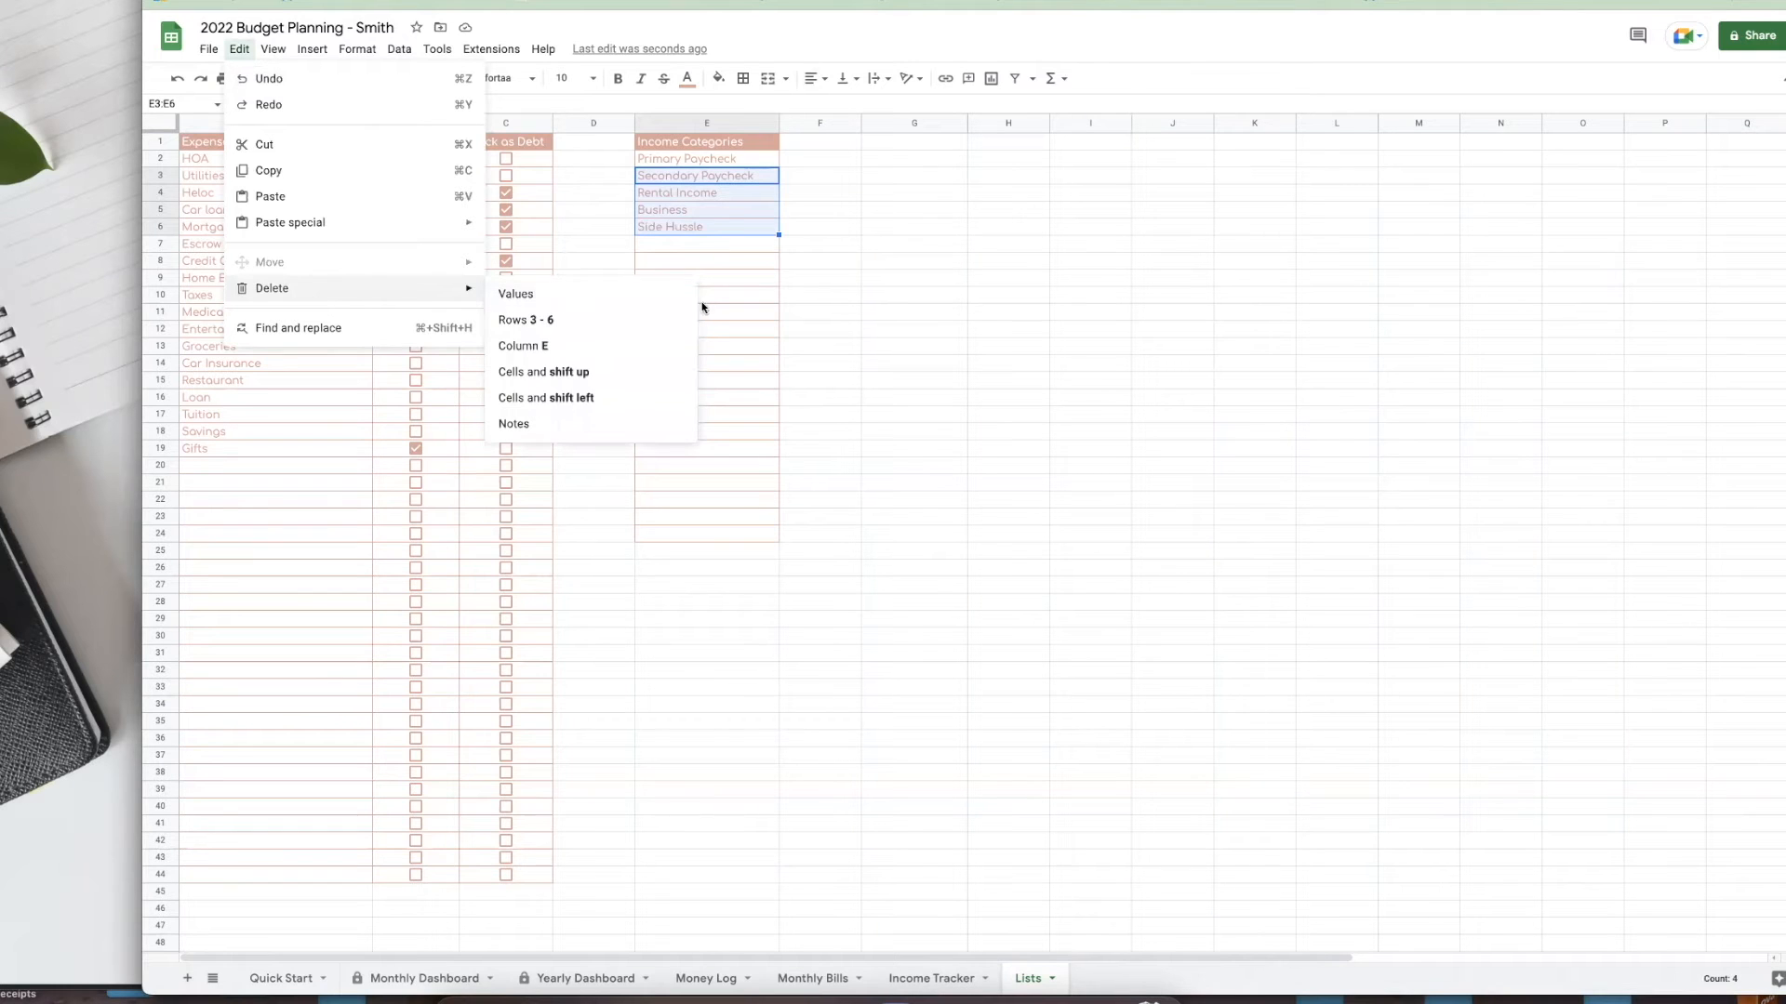
left_click(604, 300)
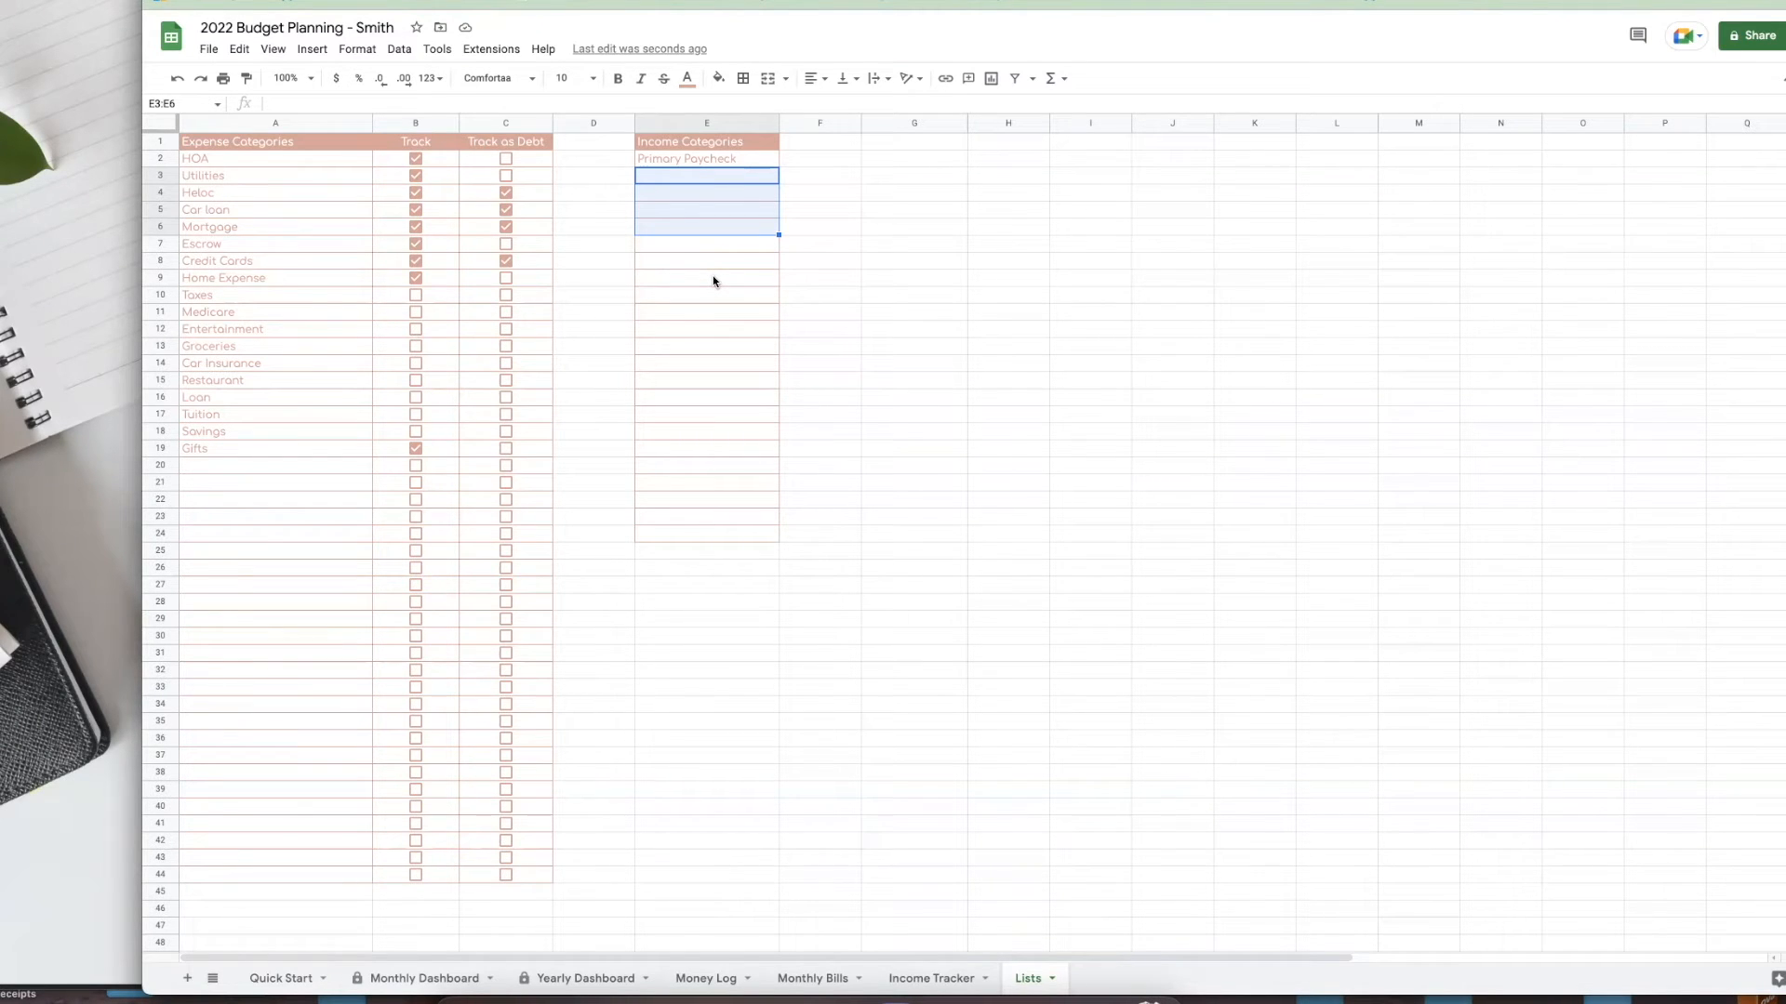
key("ctrl+v")
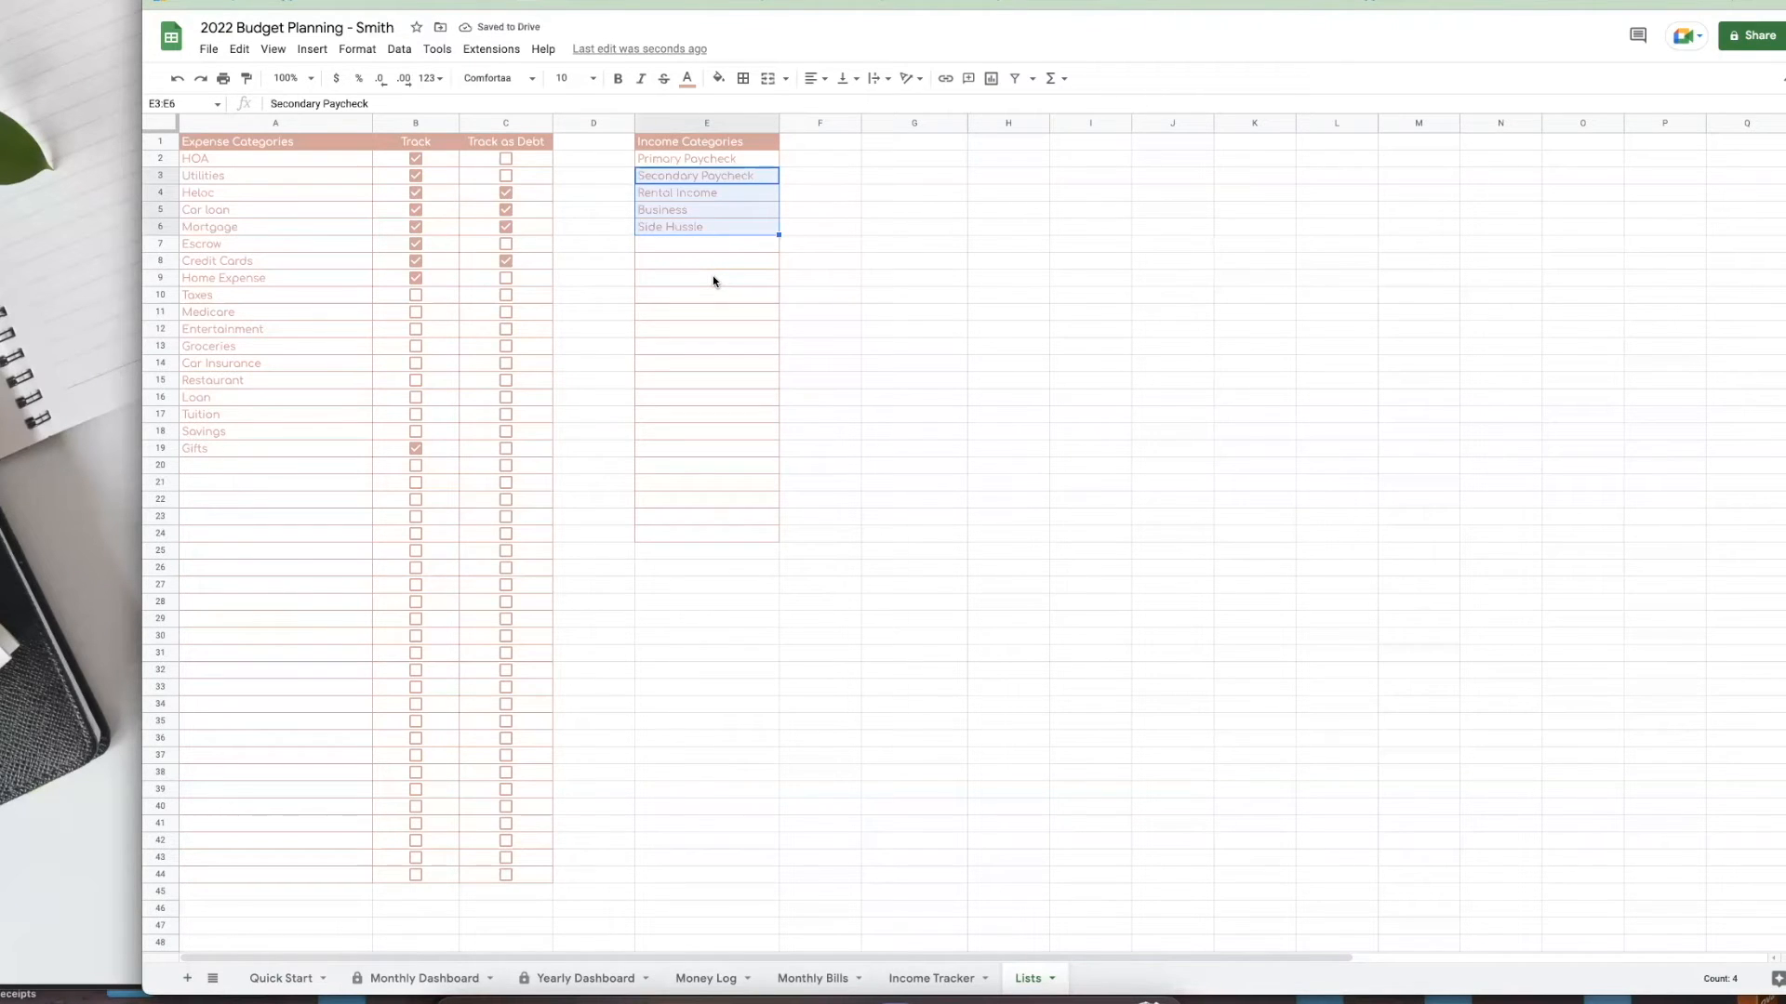
- Review the income categories from Primary Paycheck to Side Hussle in E2:E6
left_click(687, 317)
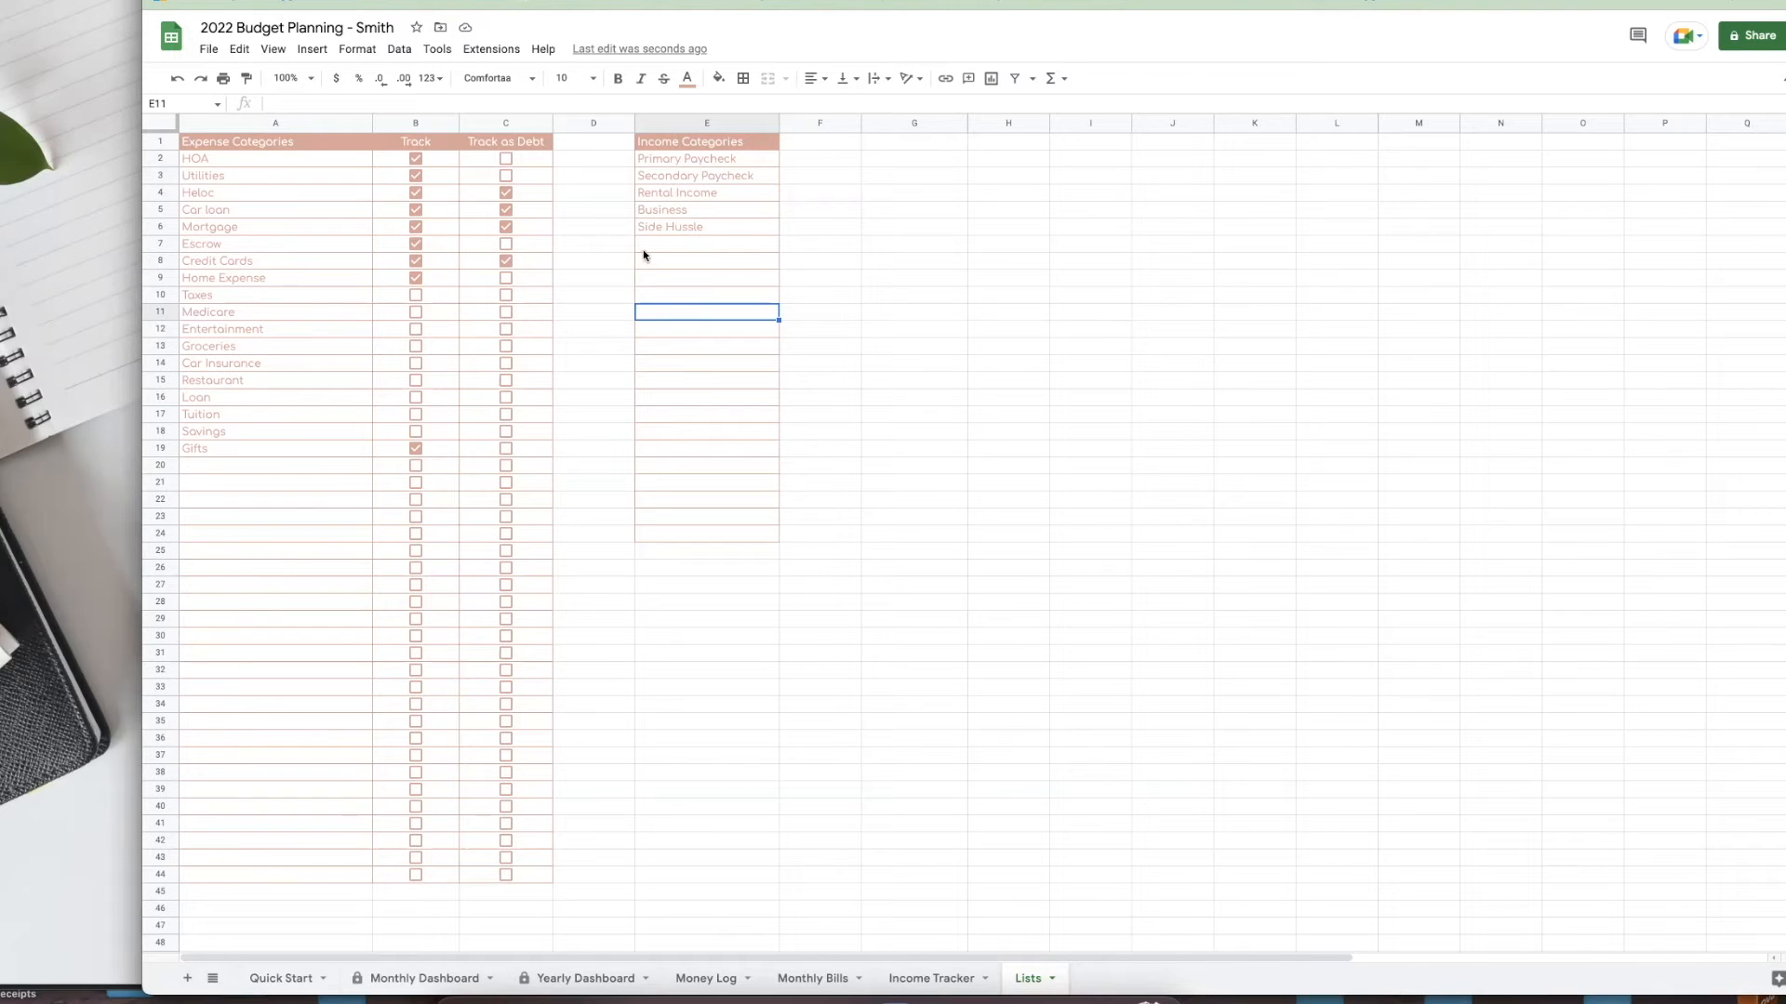
left_click(666, 156)
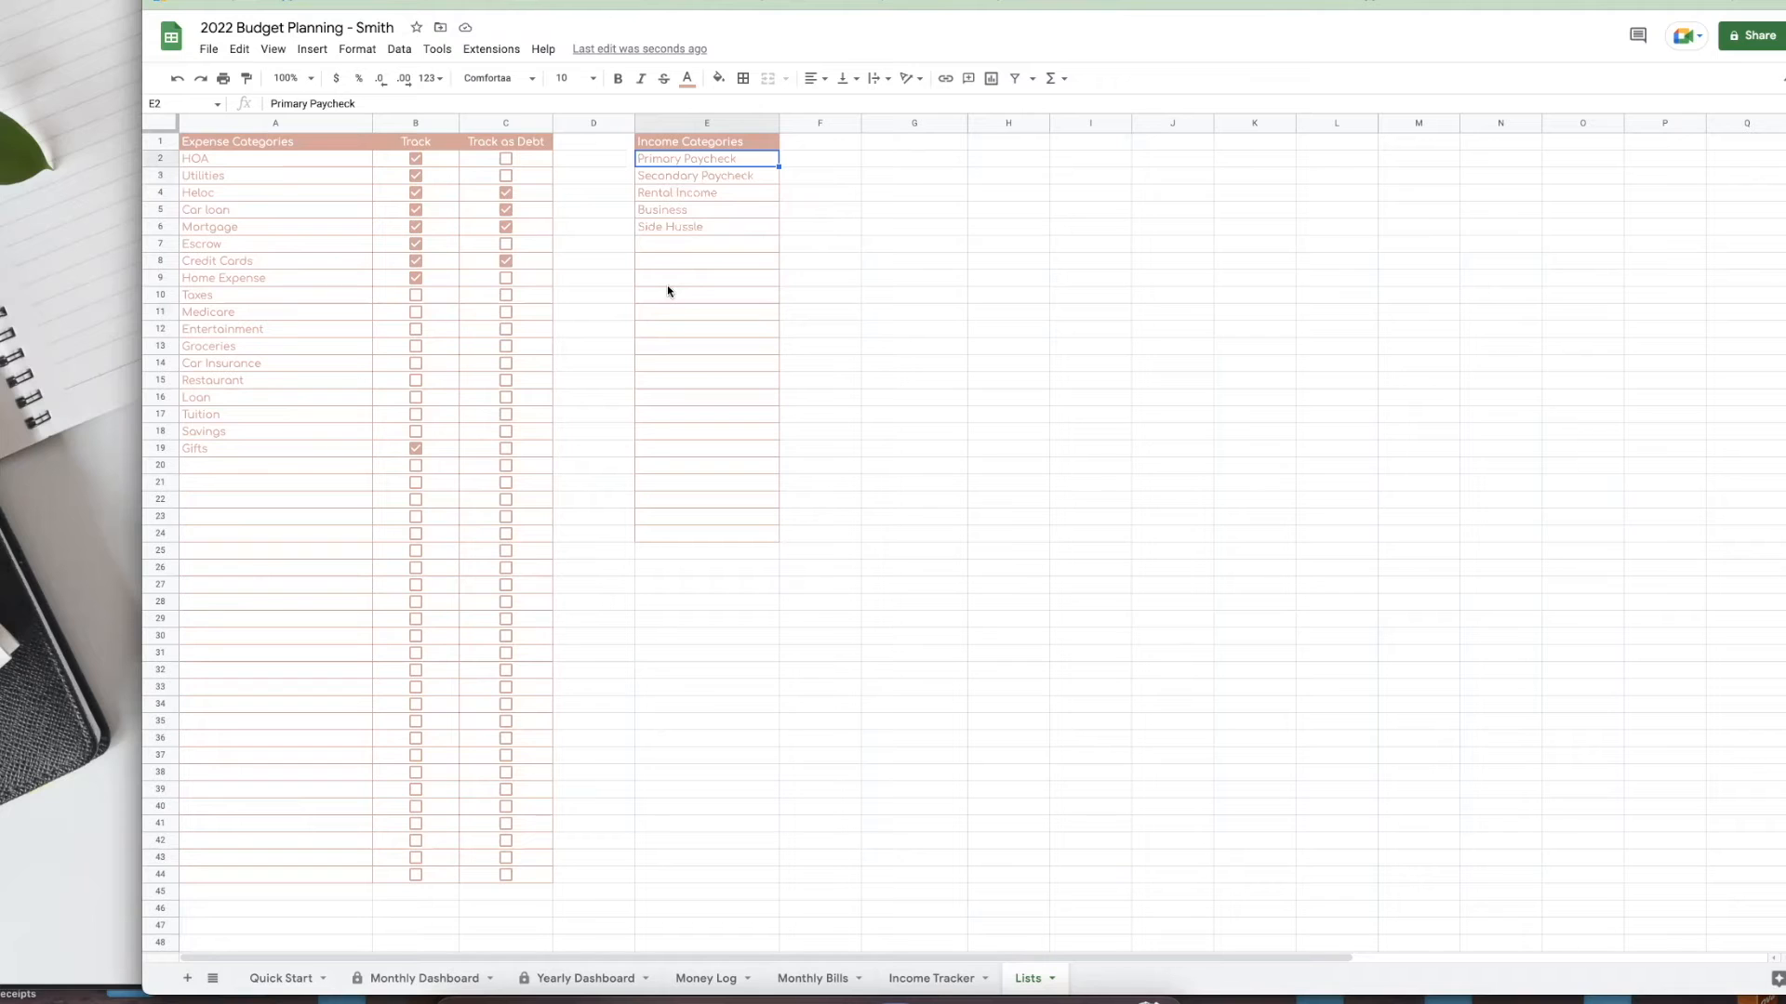
key("Down")
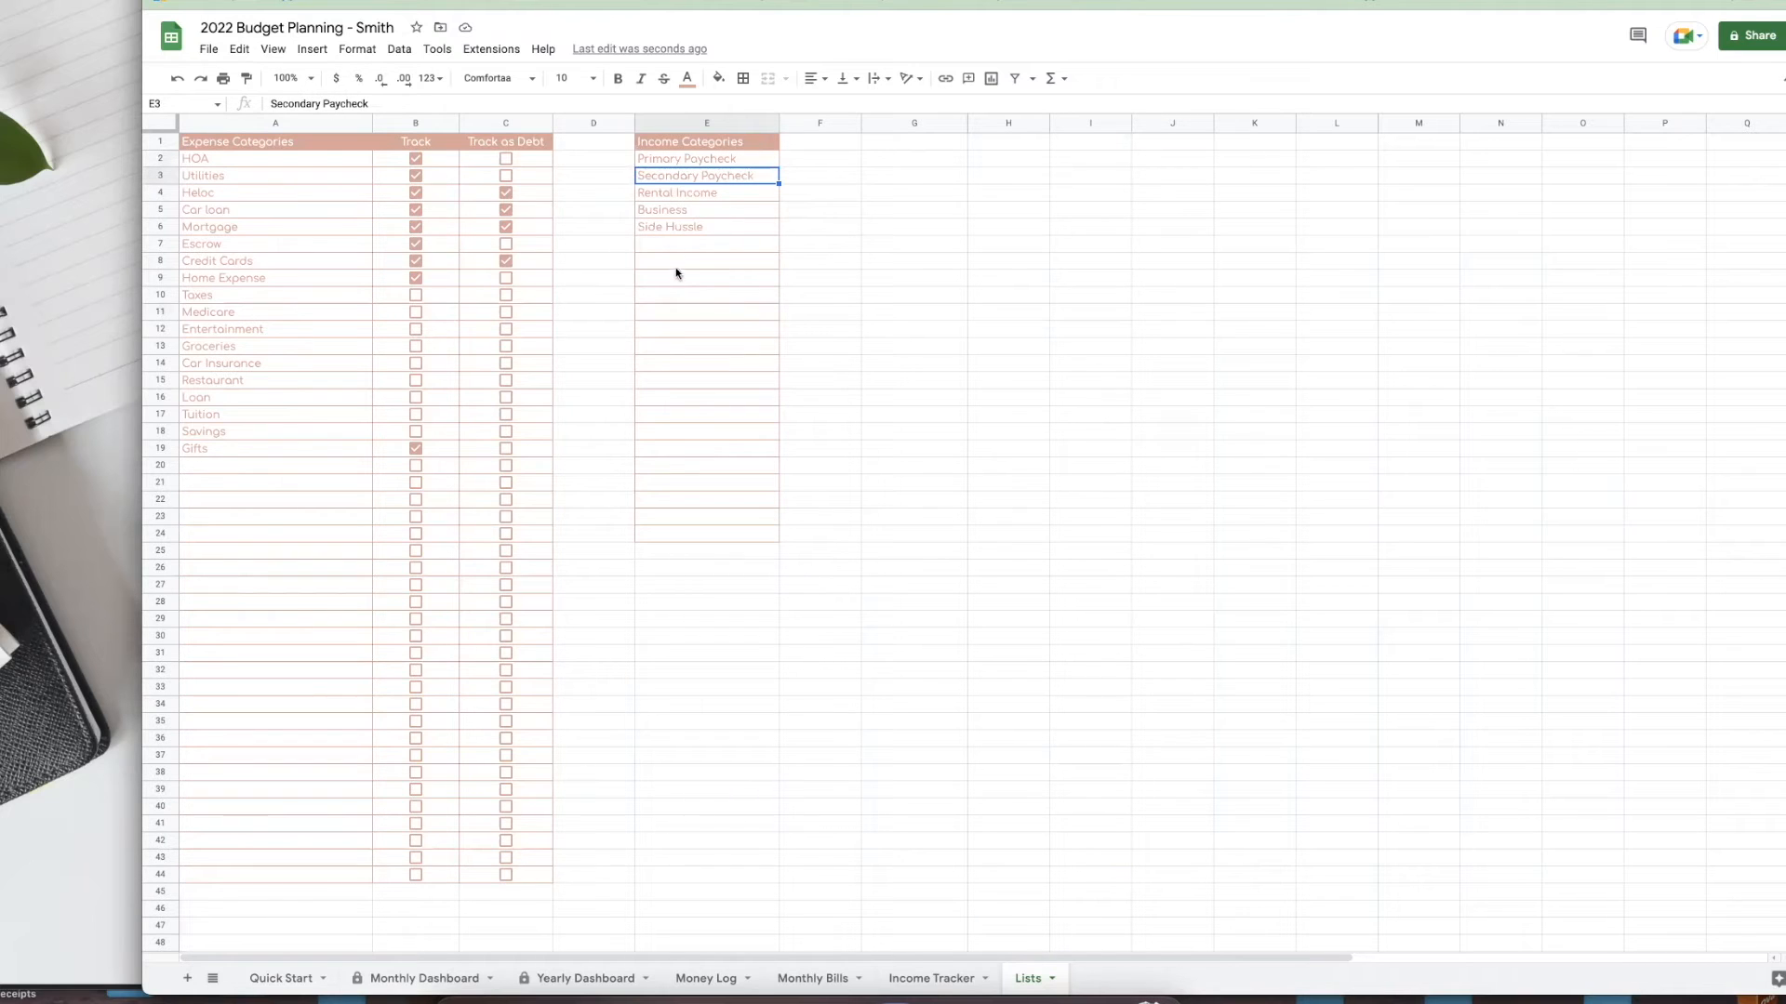
left_click(679, 196)
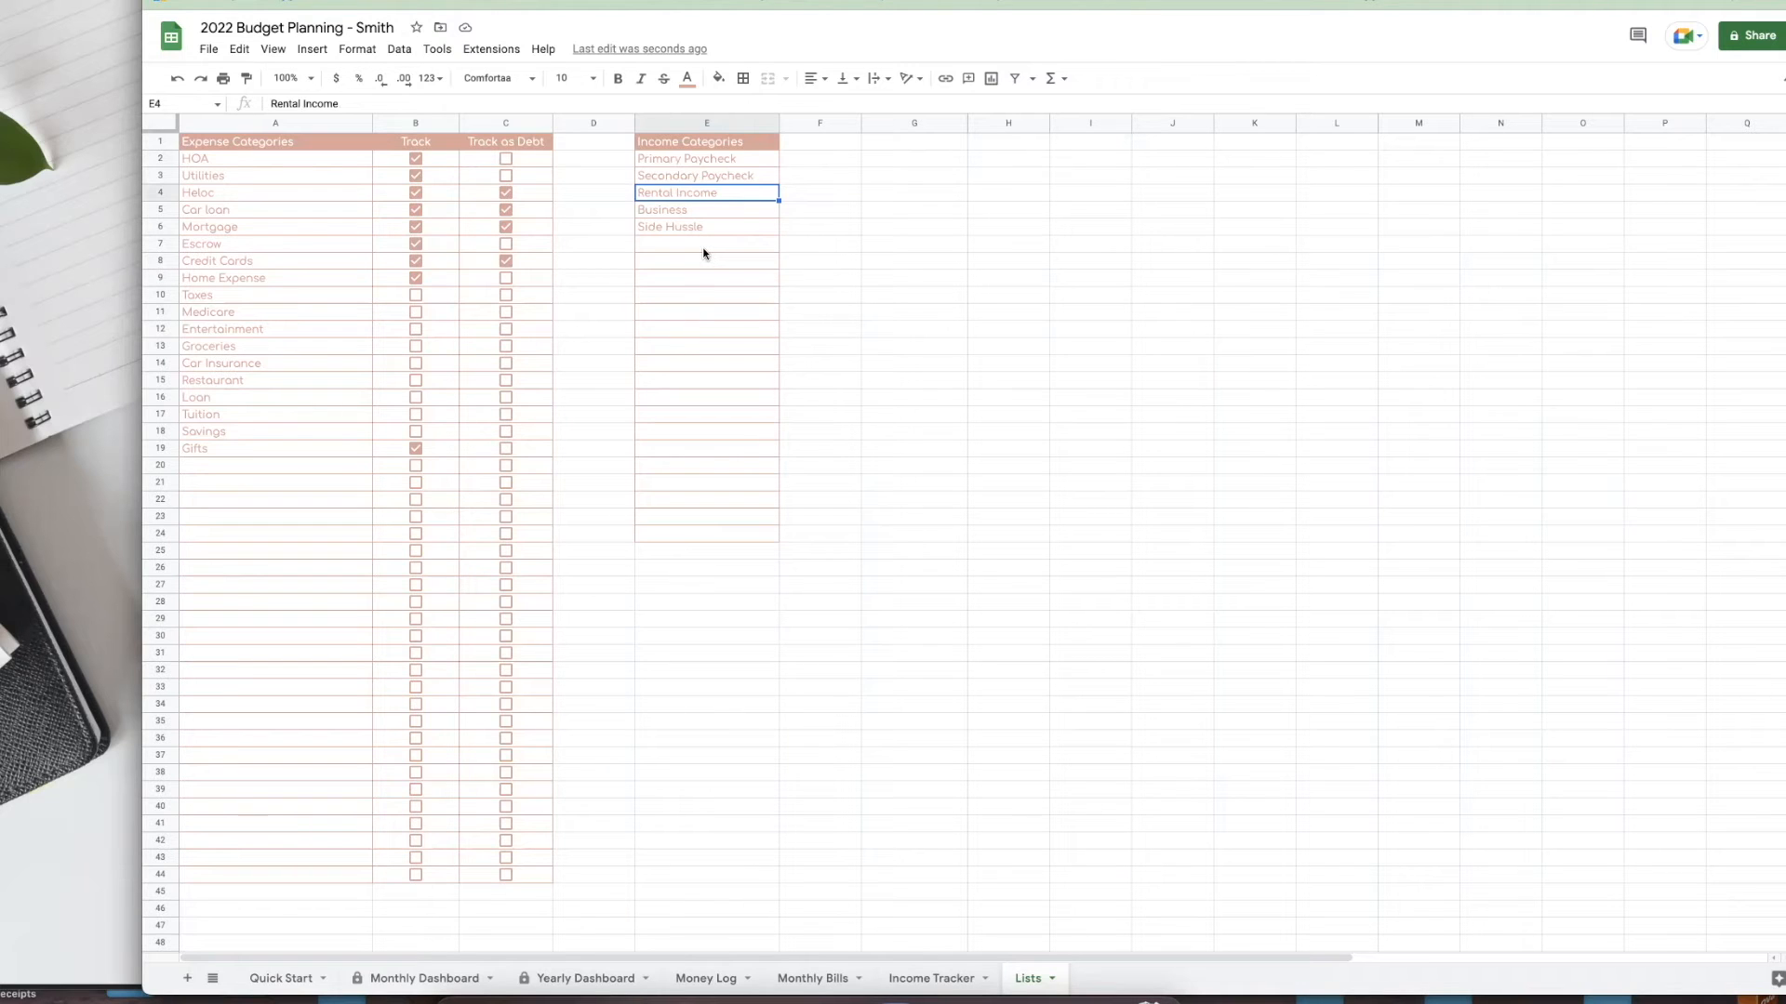
key("Down")
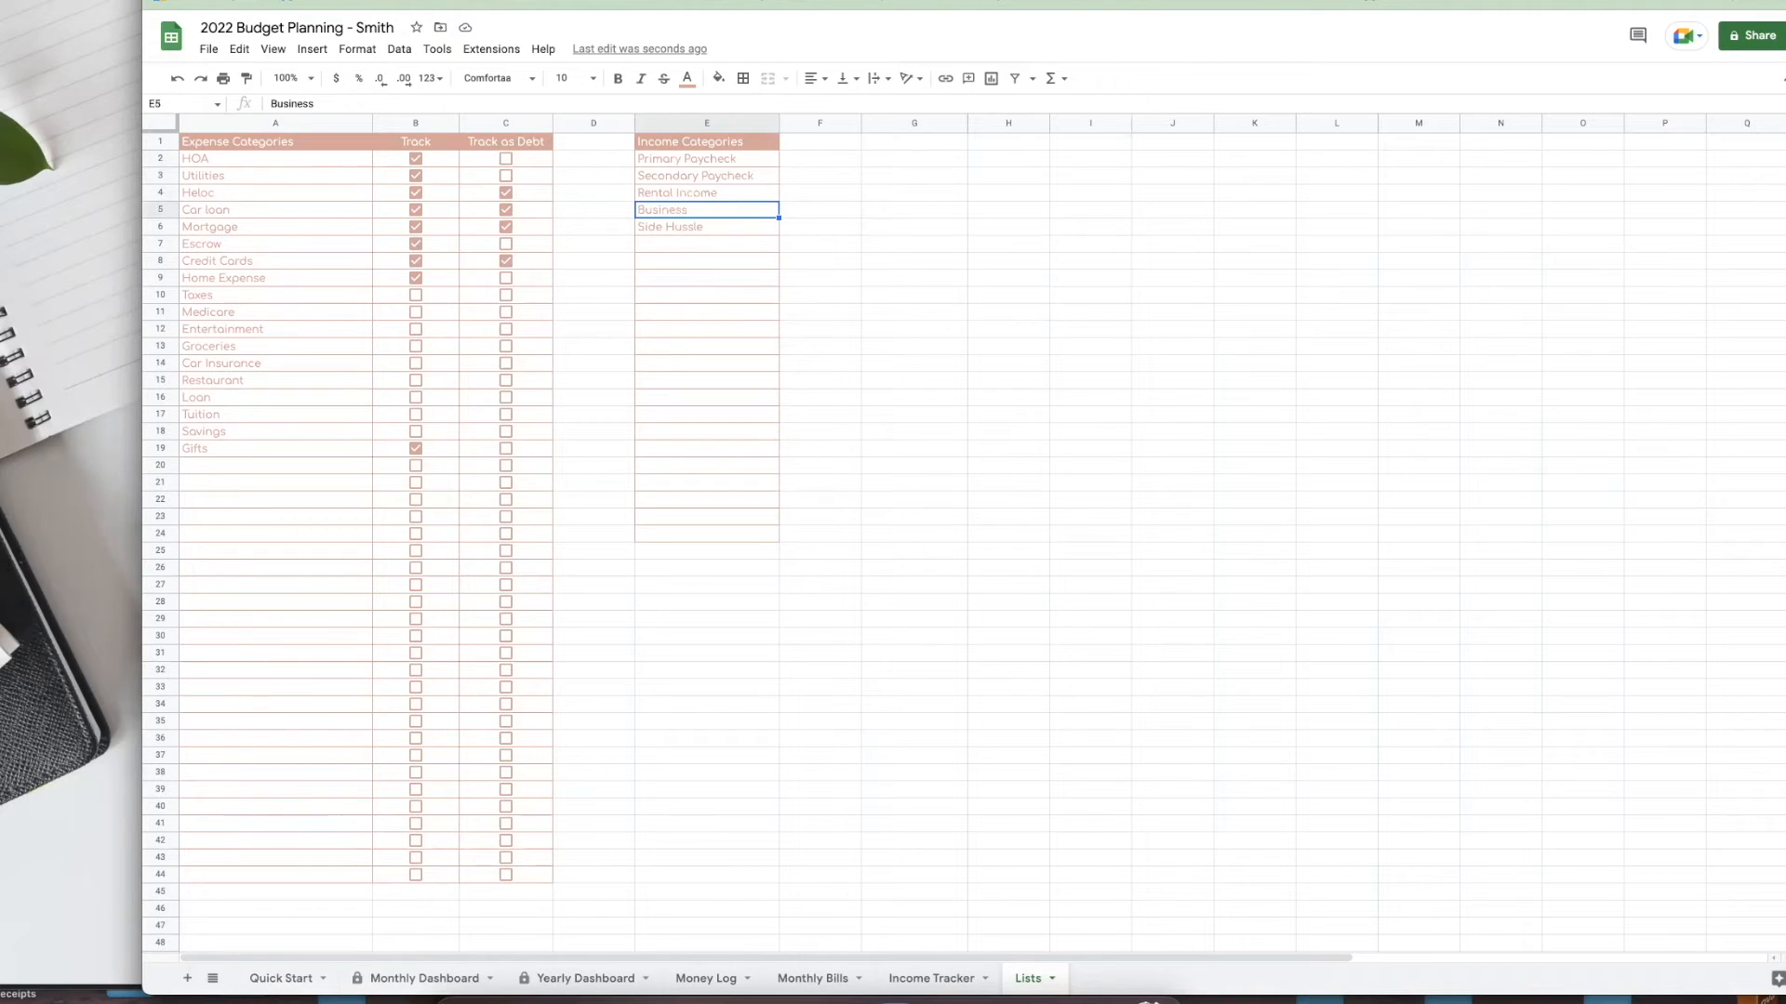
left_click(691, 229)
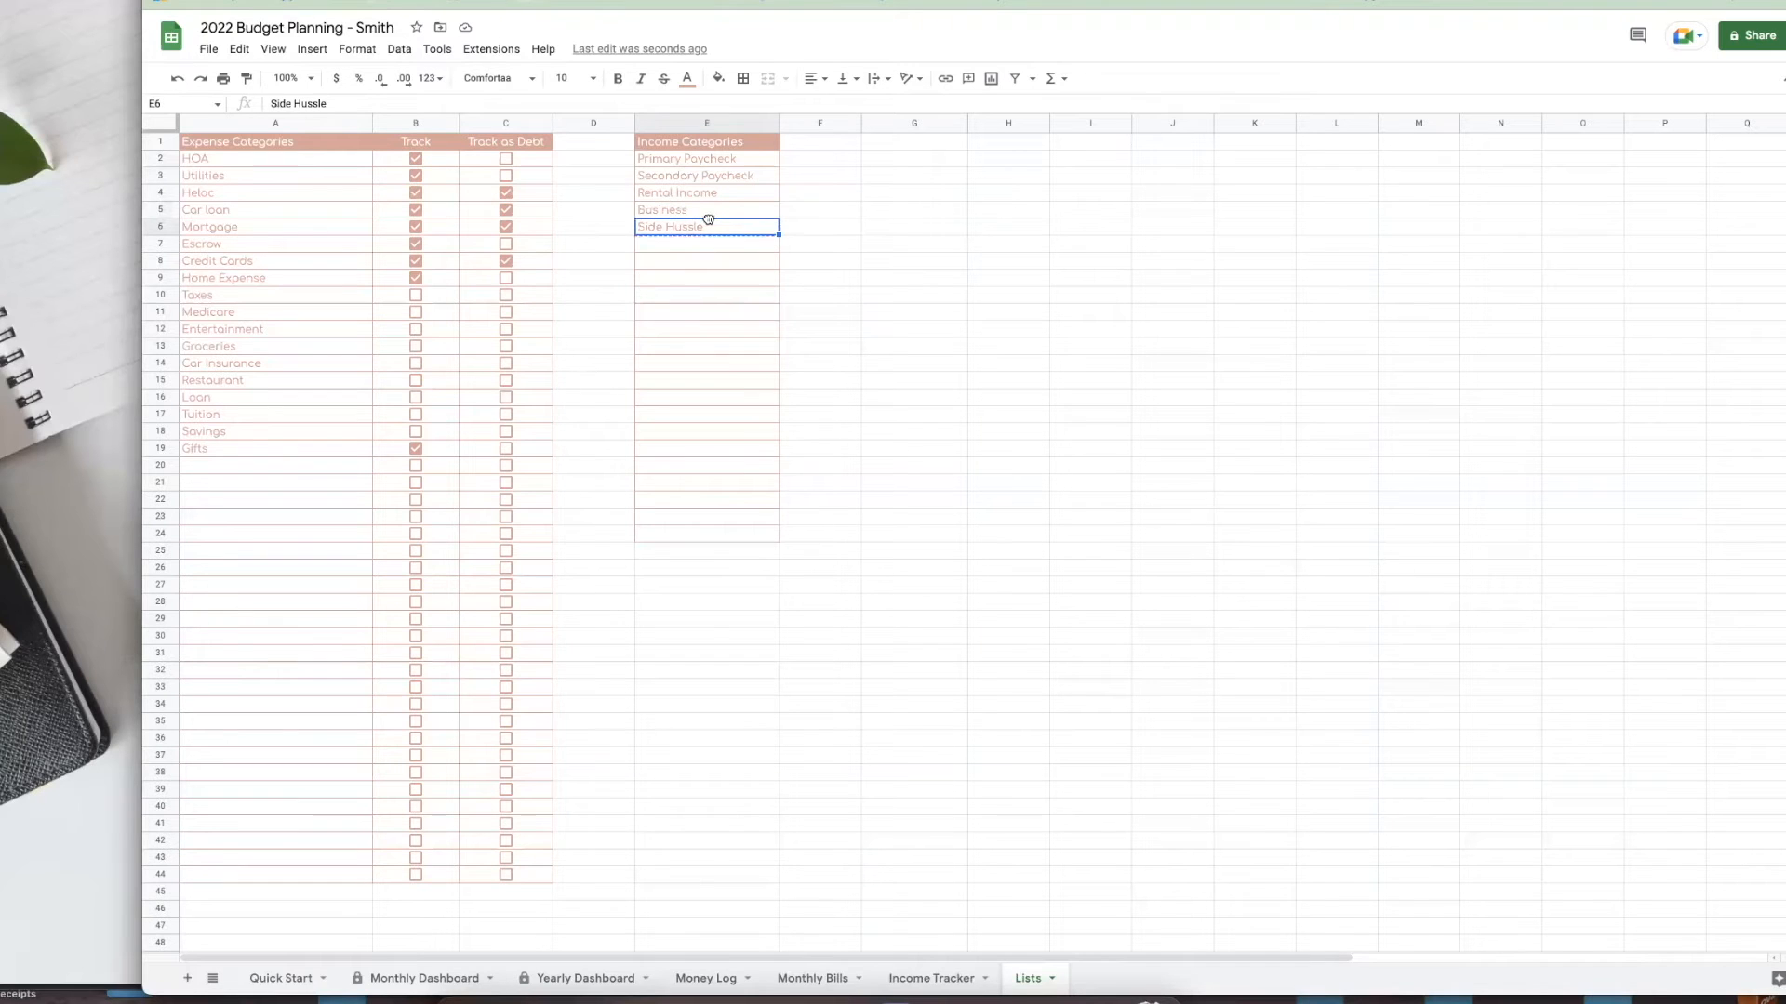
left_click(708, 214)
left_click(707, 335)
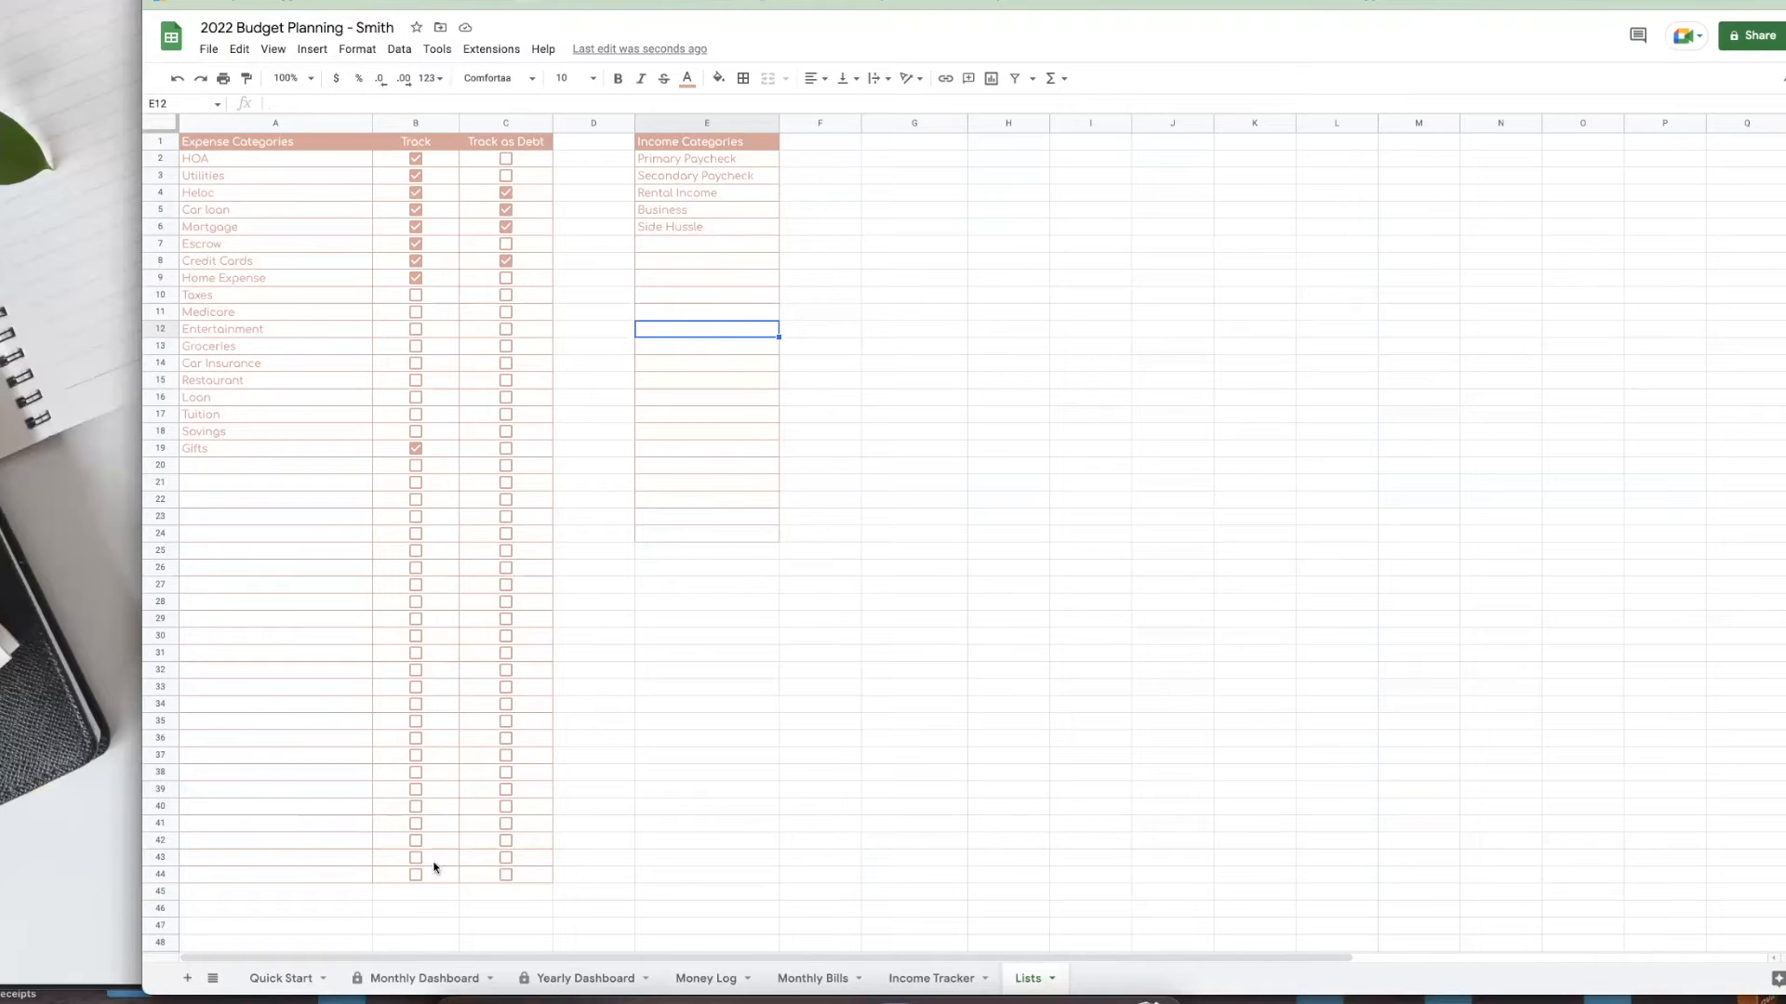
- Read step 3 of the Quick Start guide about entering the expected income
left_click(270, 980)
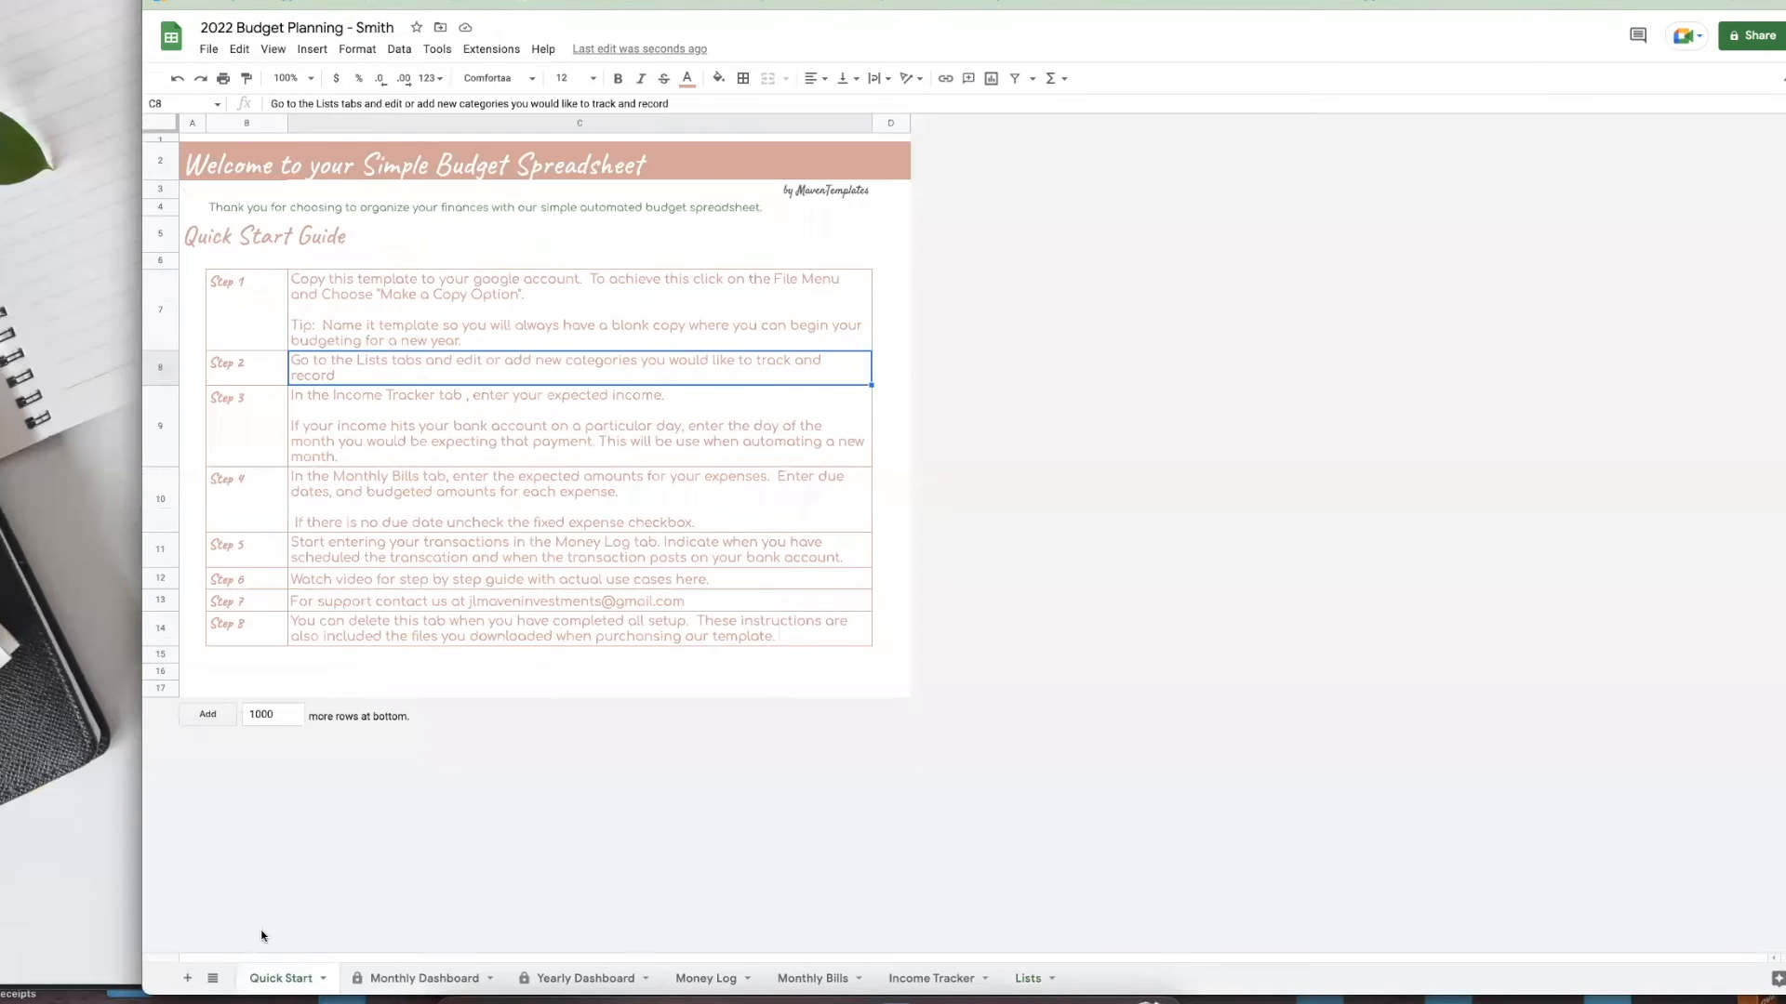
left_click(257, 425)
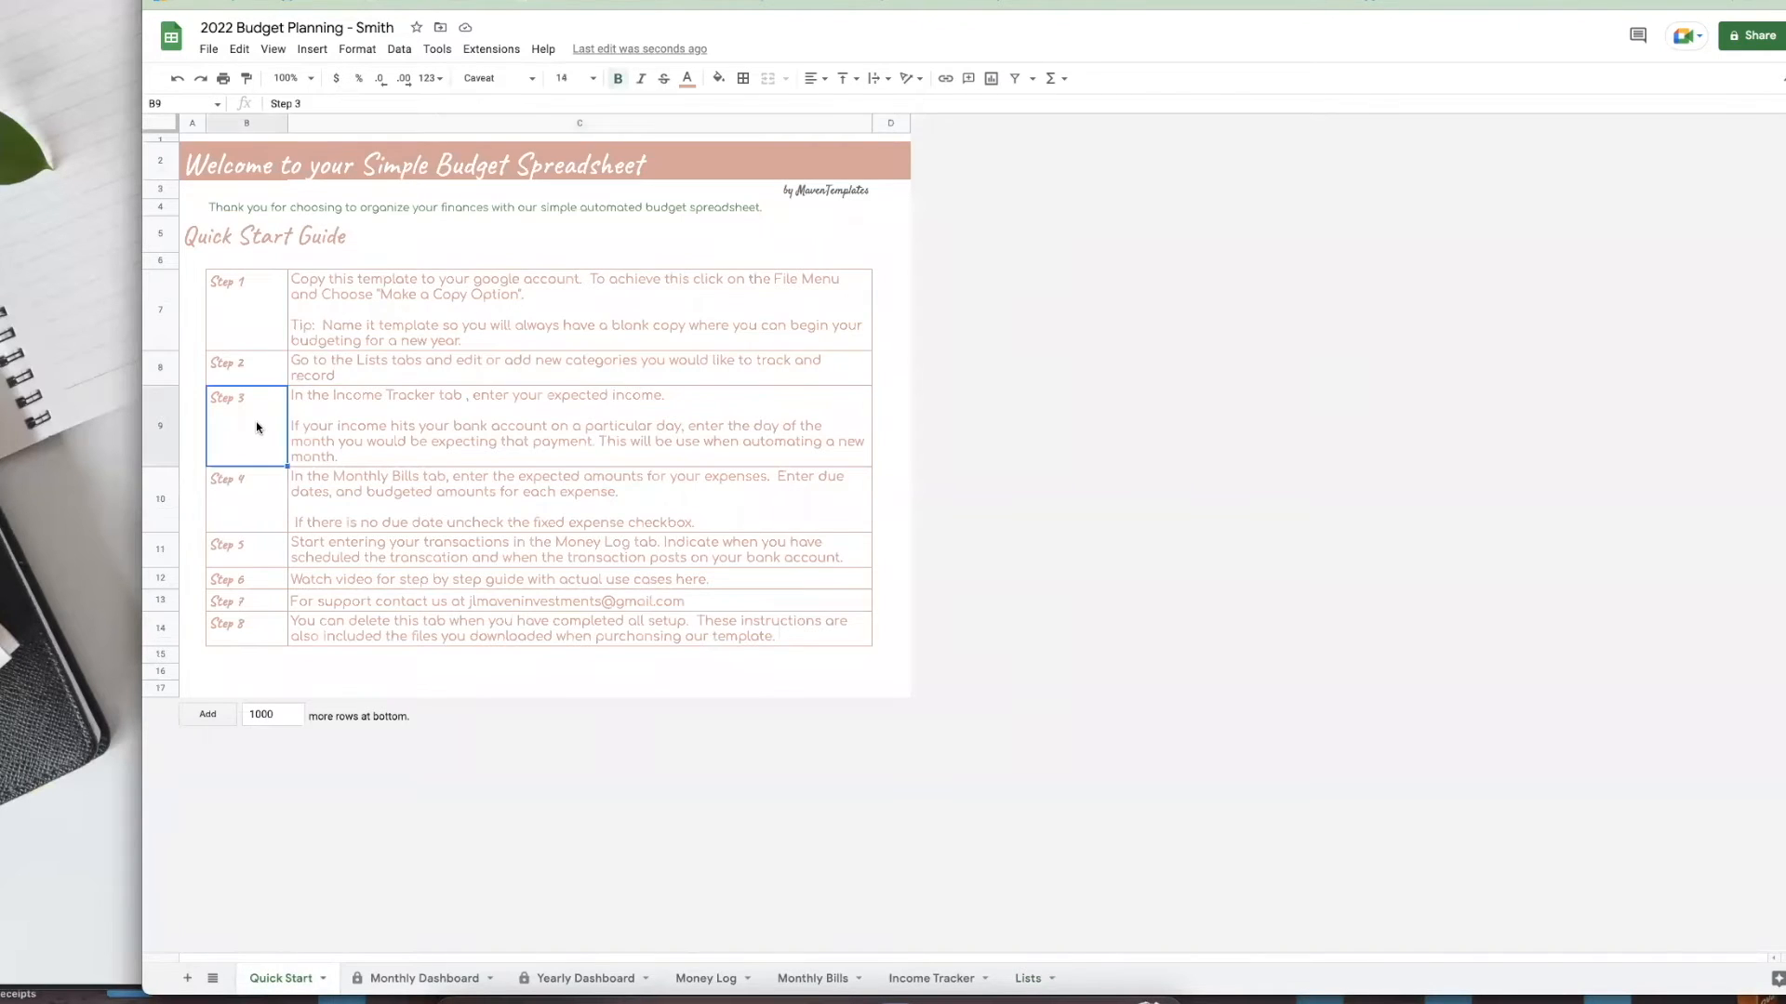
left_click(398, 435)
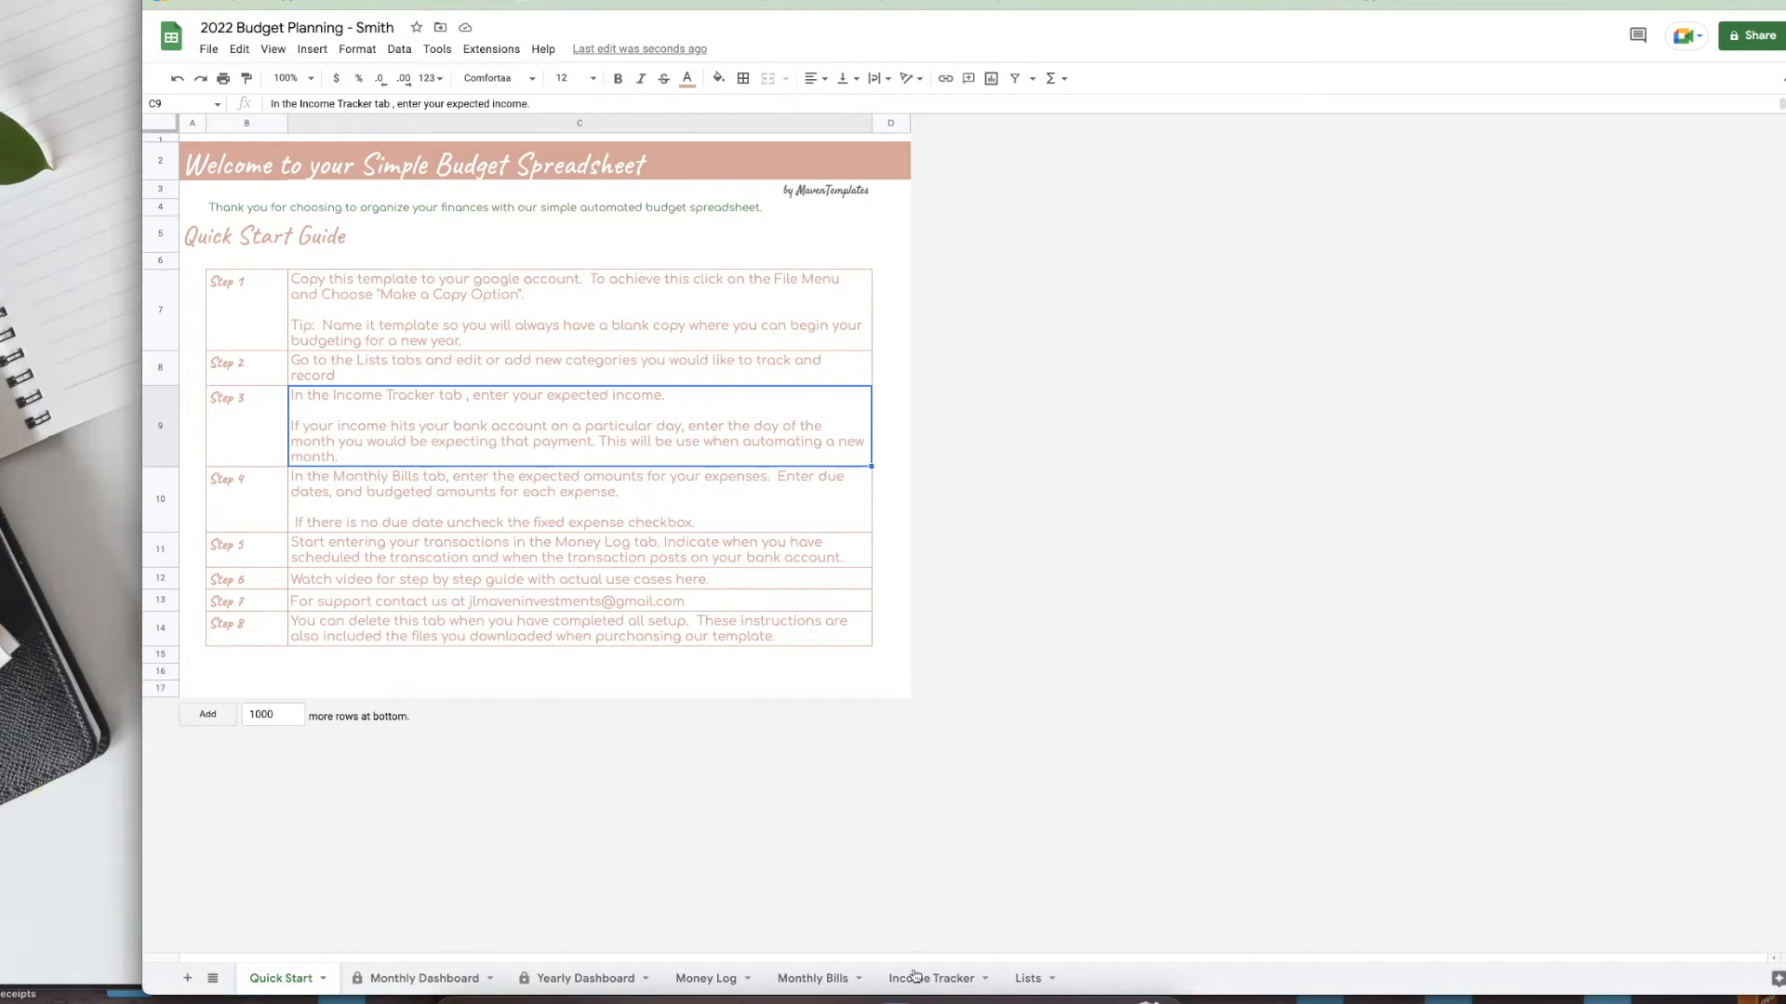
- Open the Income Tracker sheet and examine the due days and amounts of the sample primary and secondary paycheck entries
left_click(939, 982)
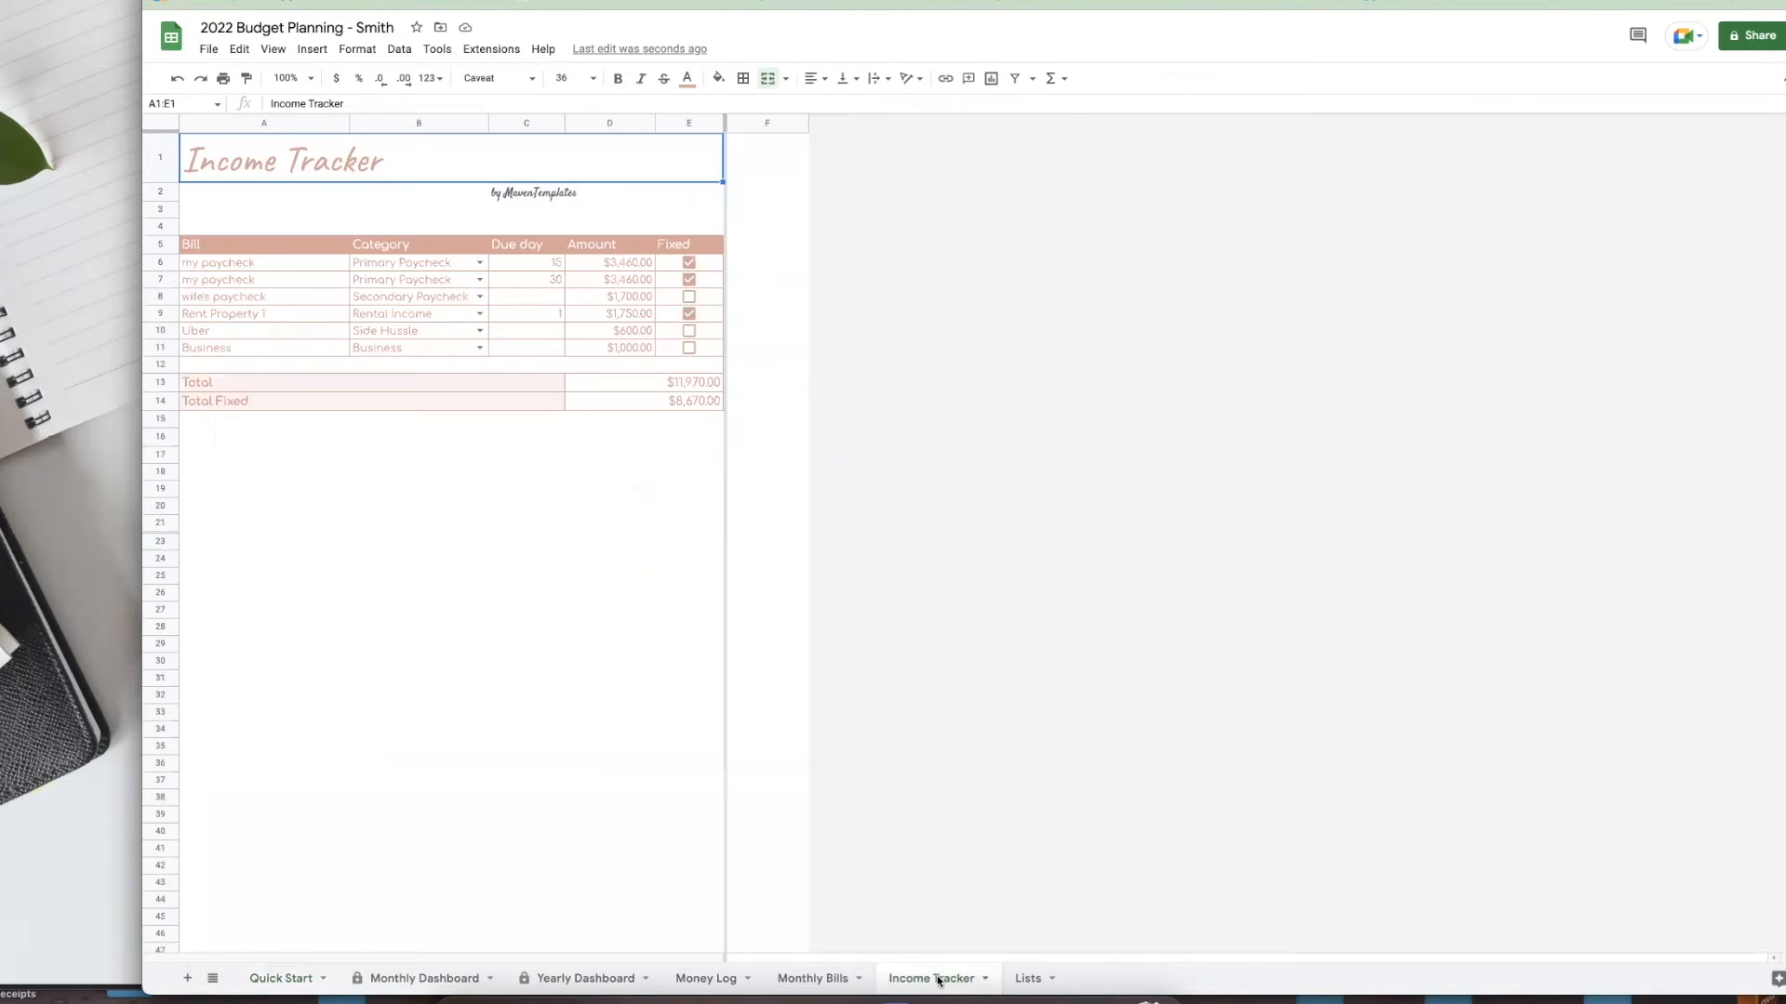
left_click(447, 533)
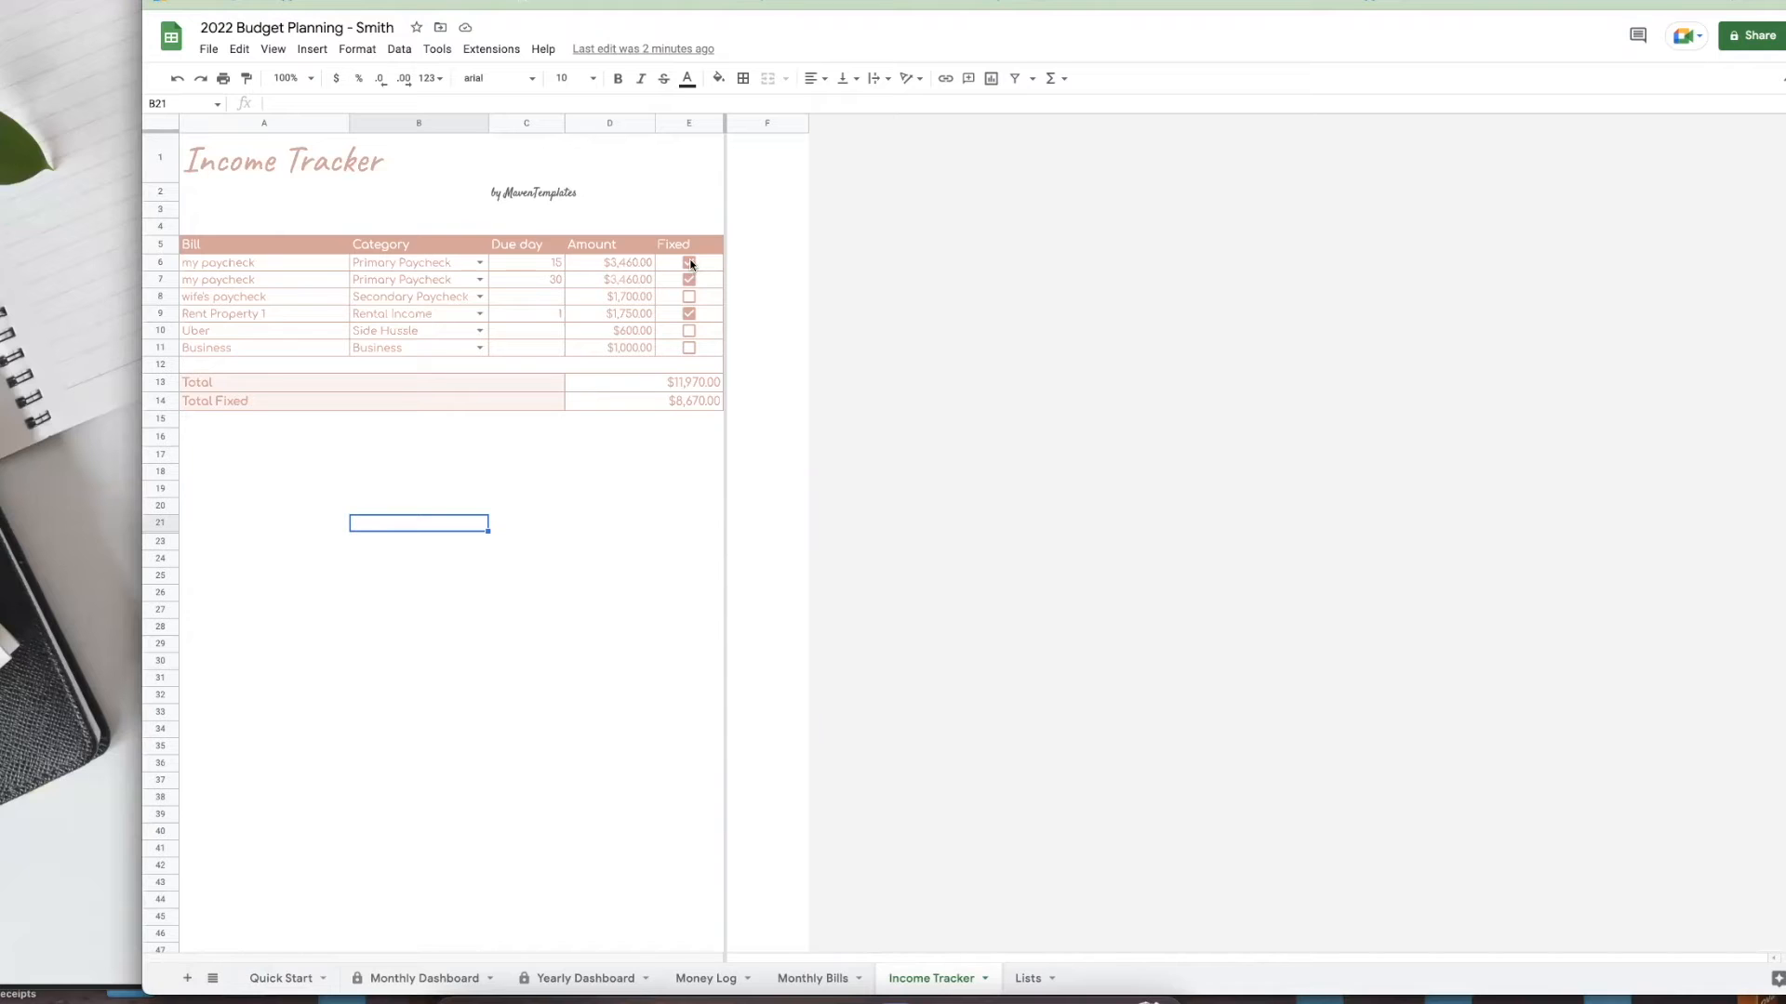
left_click(641, 262)
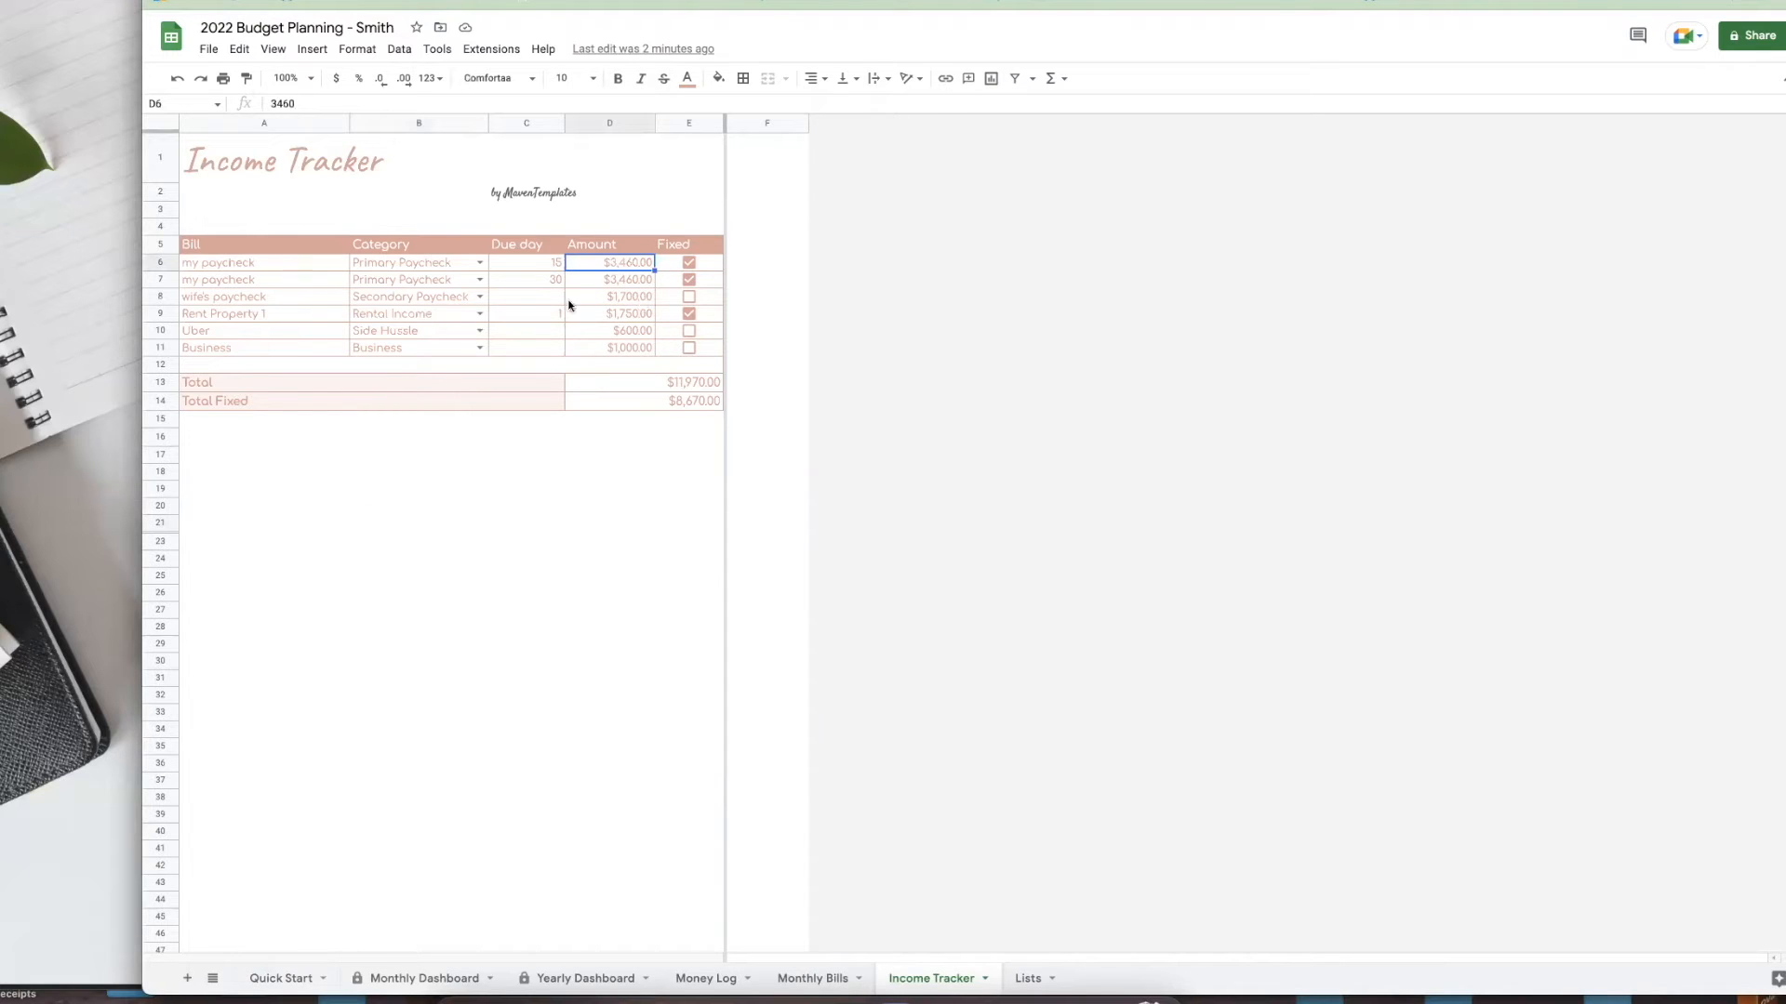
left_click(543, 264)
left_click(550, 278)
left_click(615, 282)
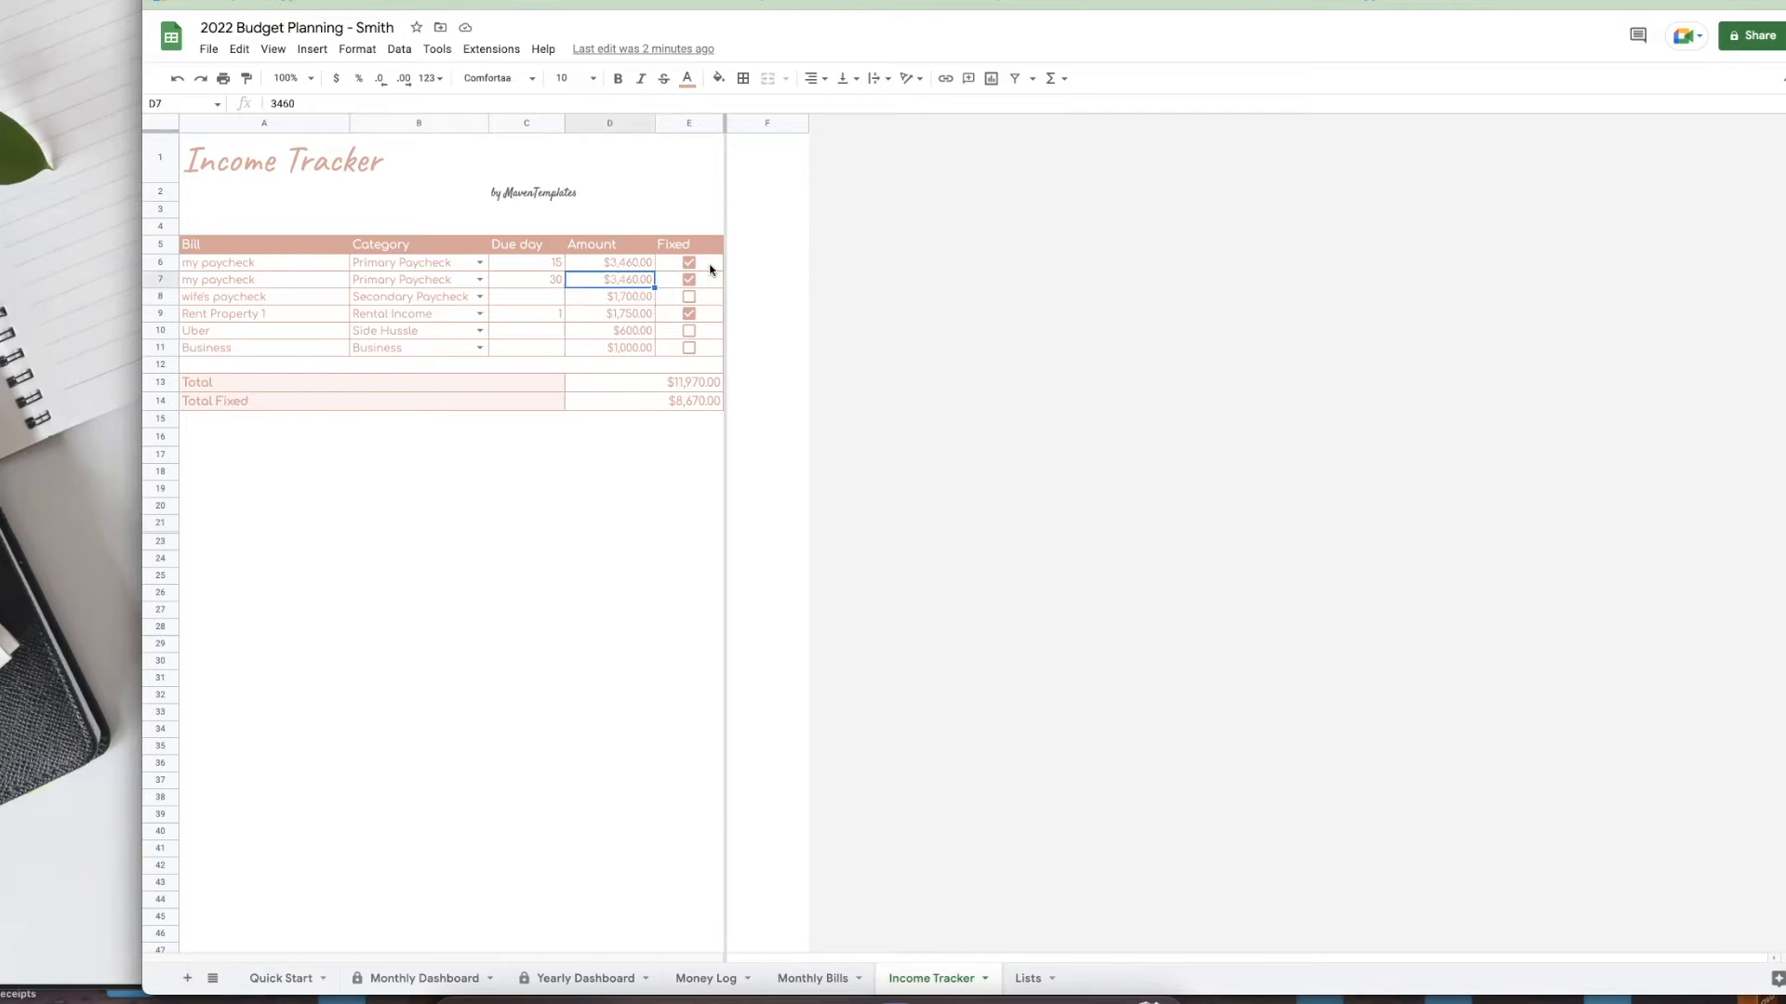
left_click(284, 299)
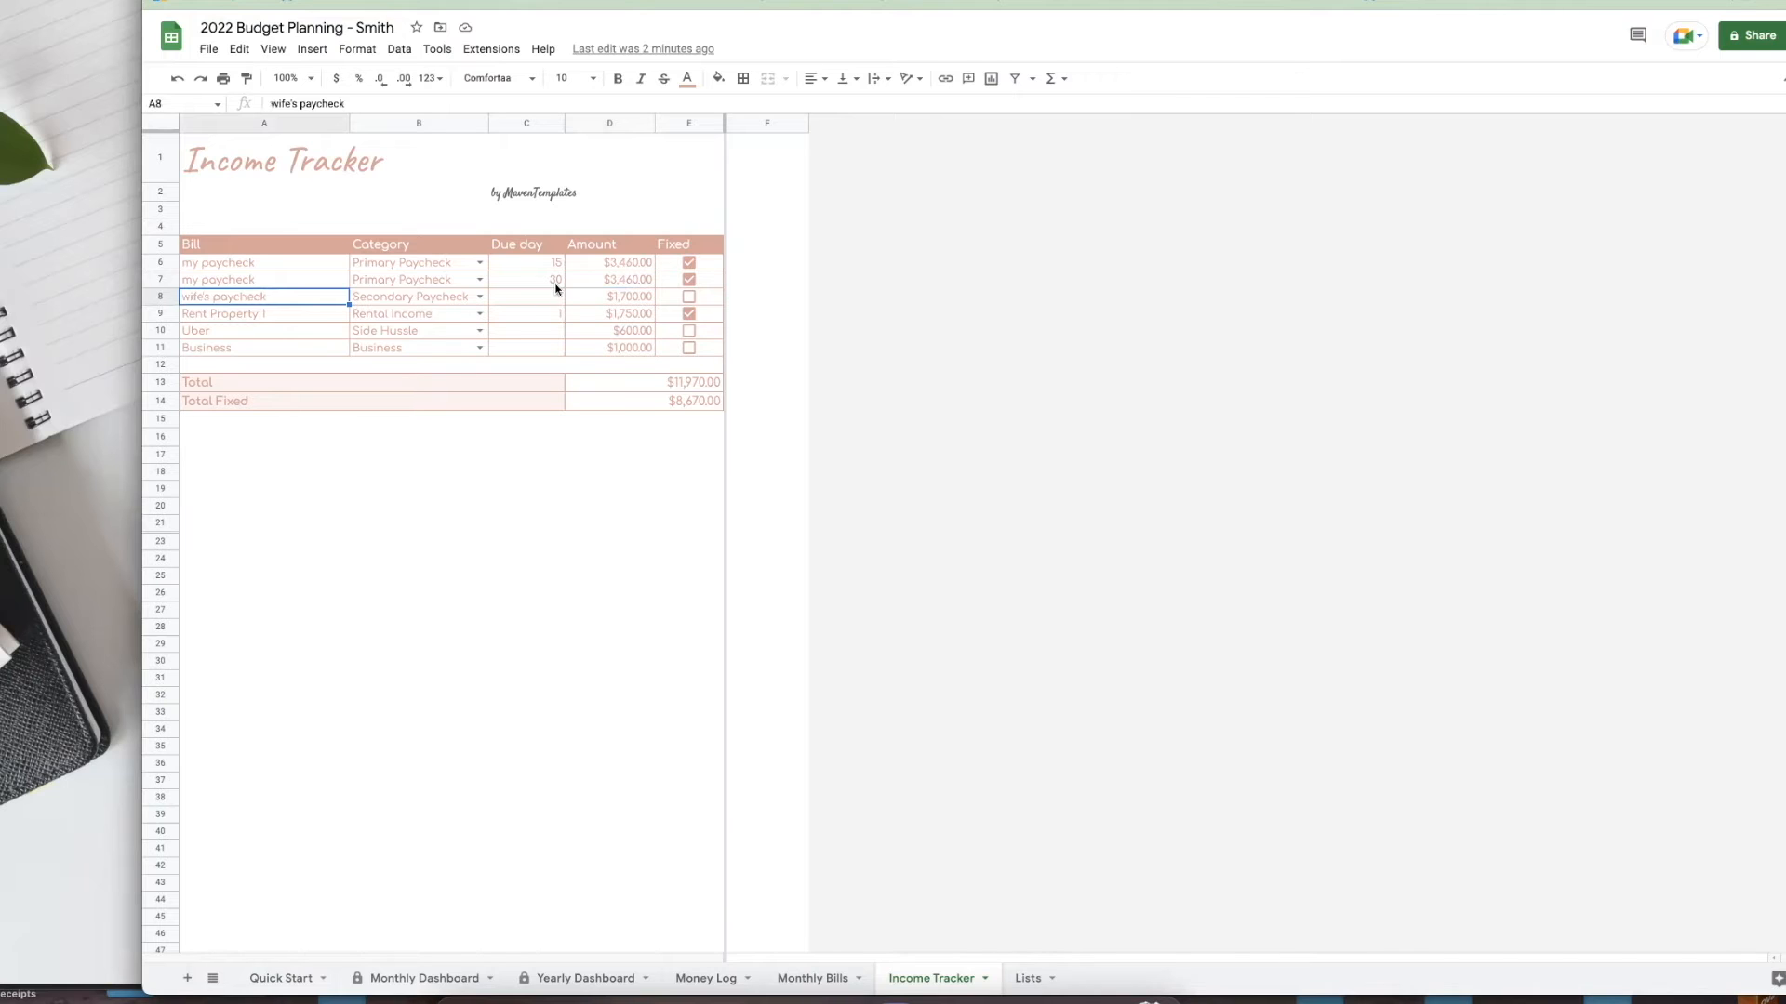
left_click(641, 300)
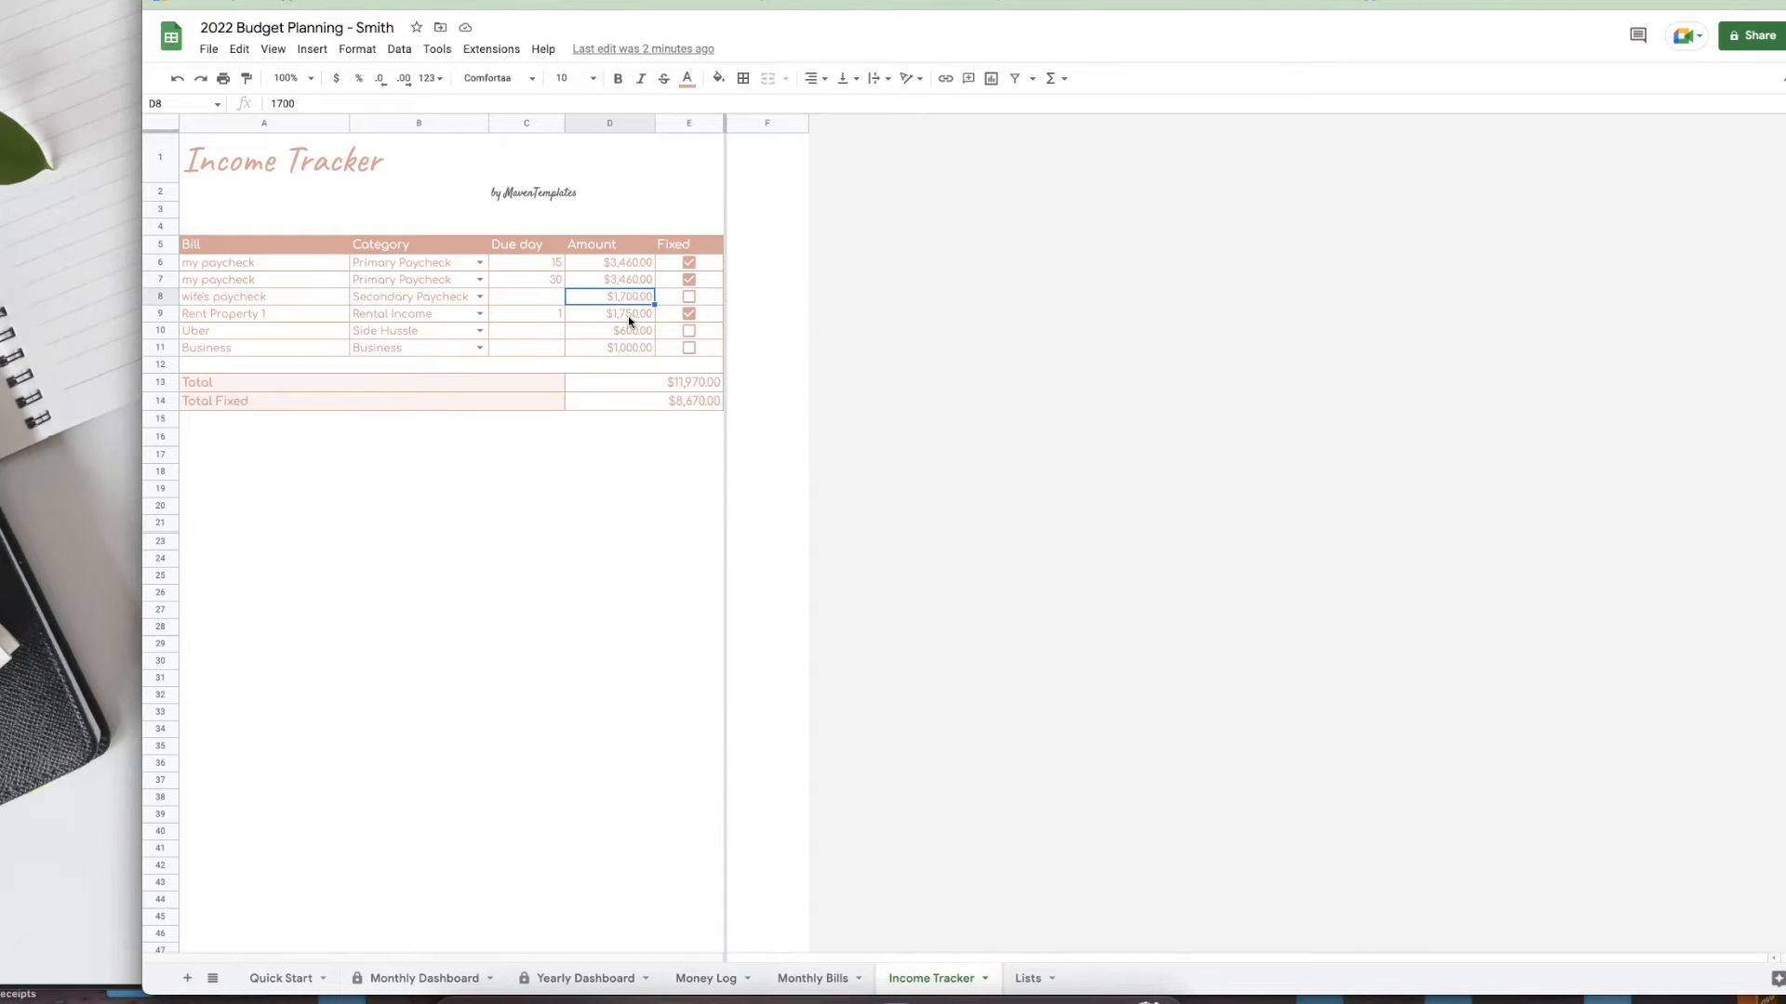
left_click(515, 300)
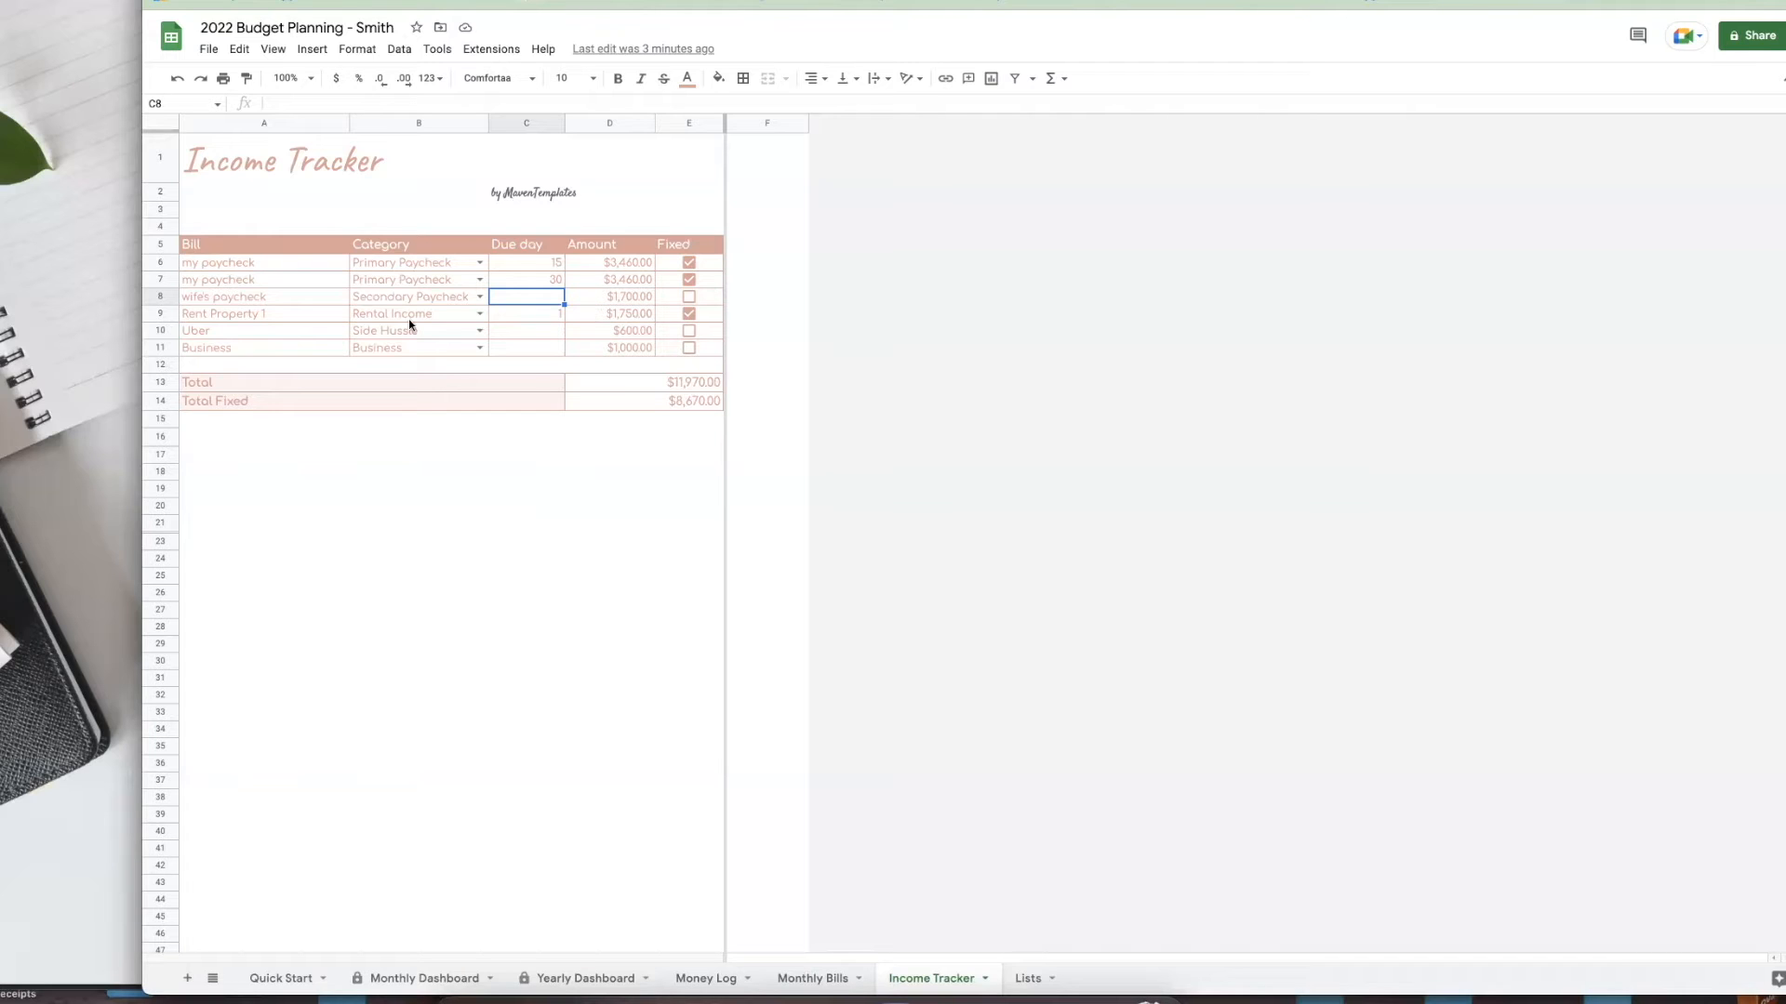
- Examine the due day and amounts of the sample Rent Property 1, Uber and Business income entries
left_click(259, 317)
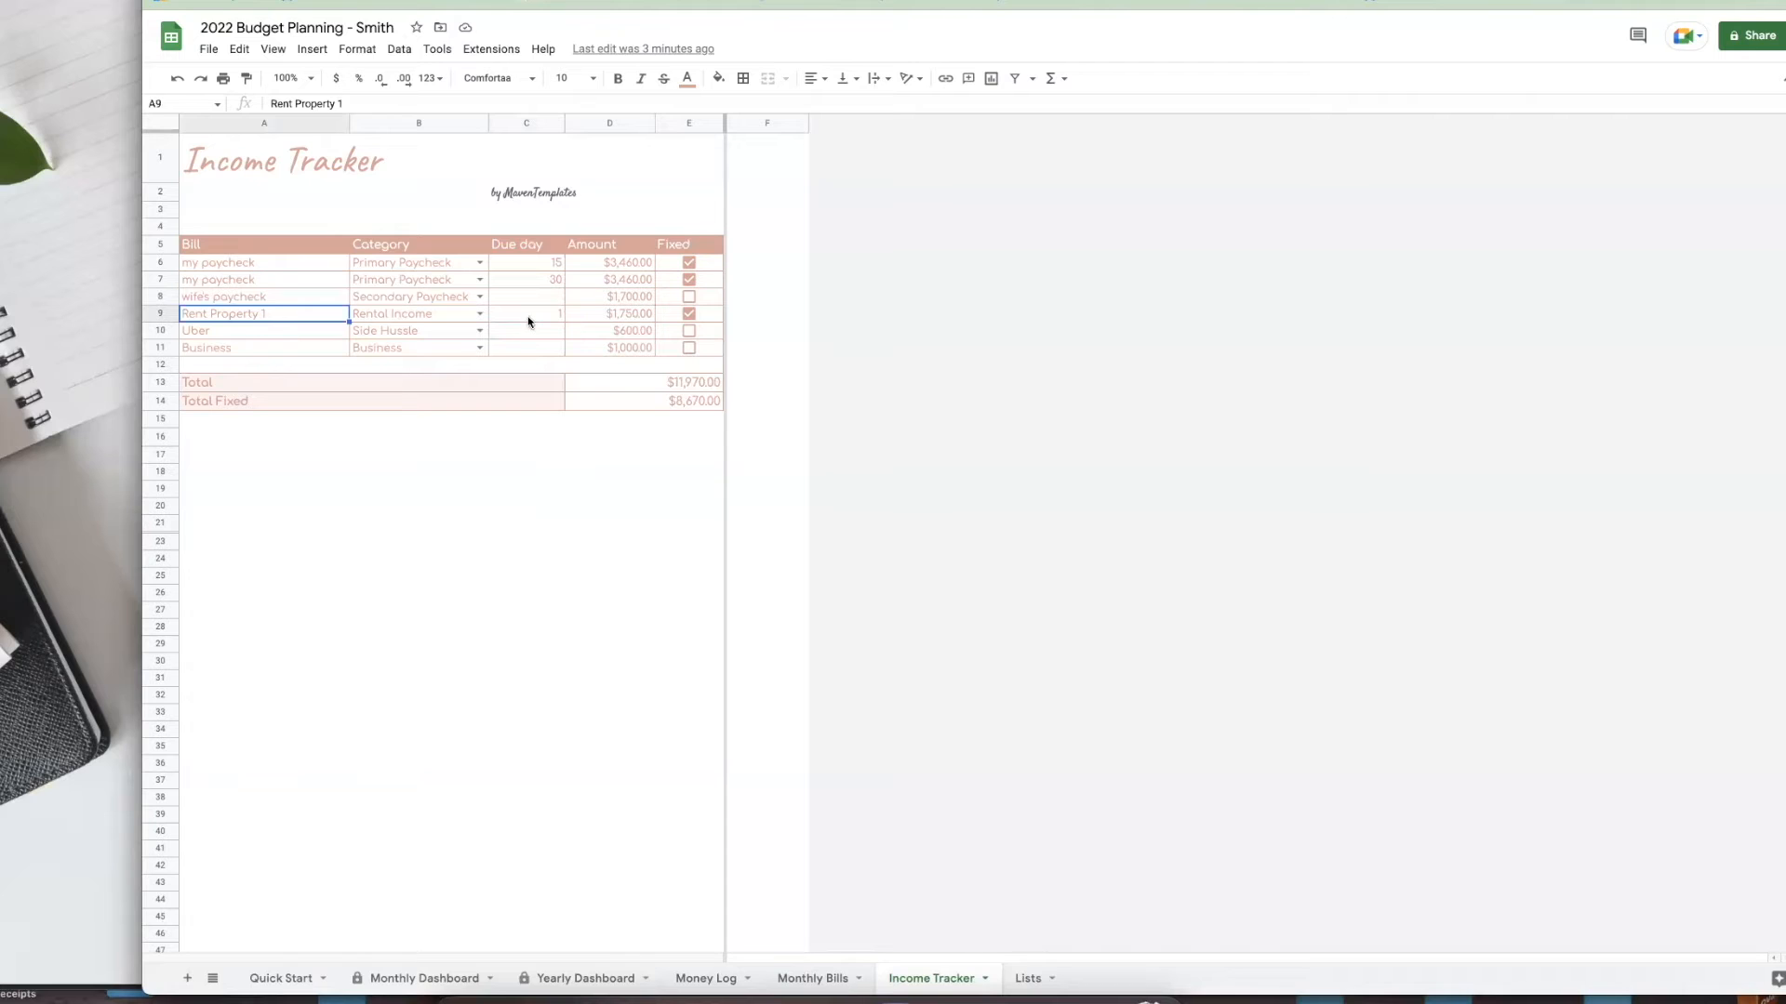
left_click(609, 319)
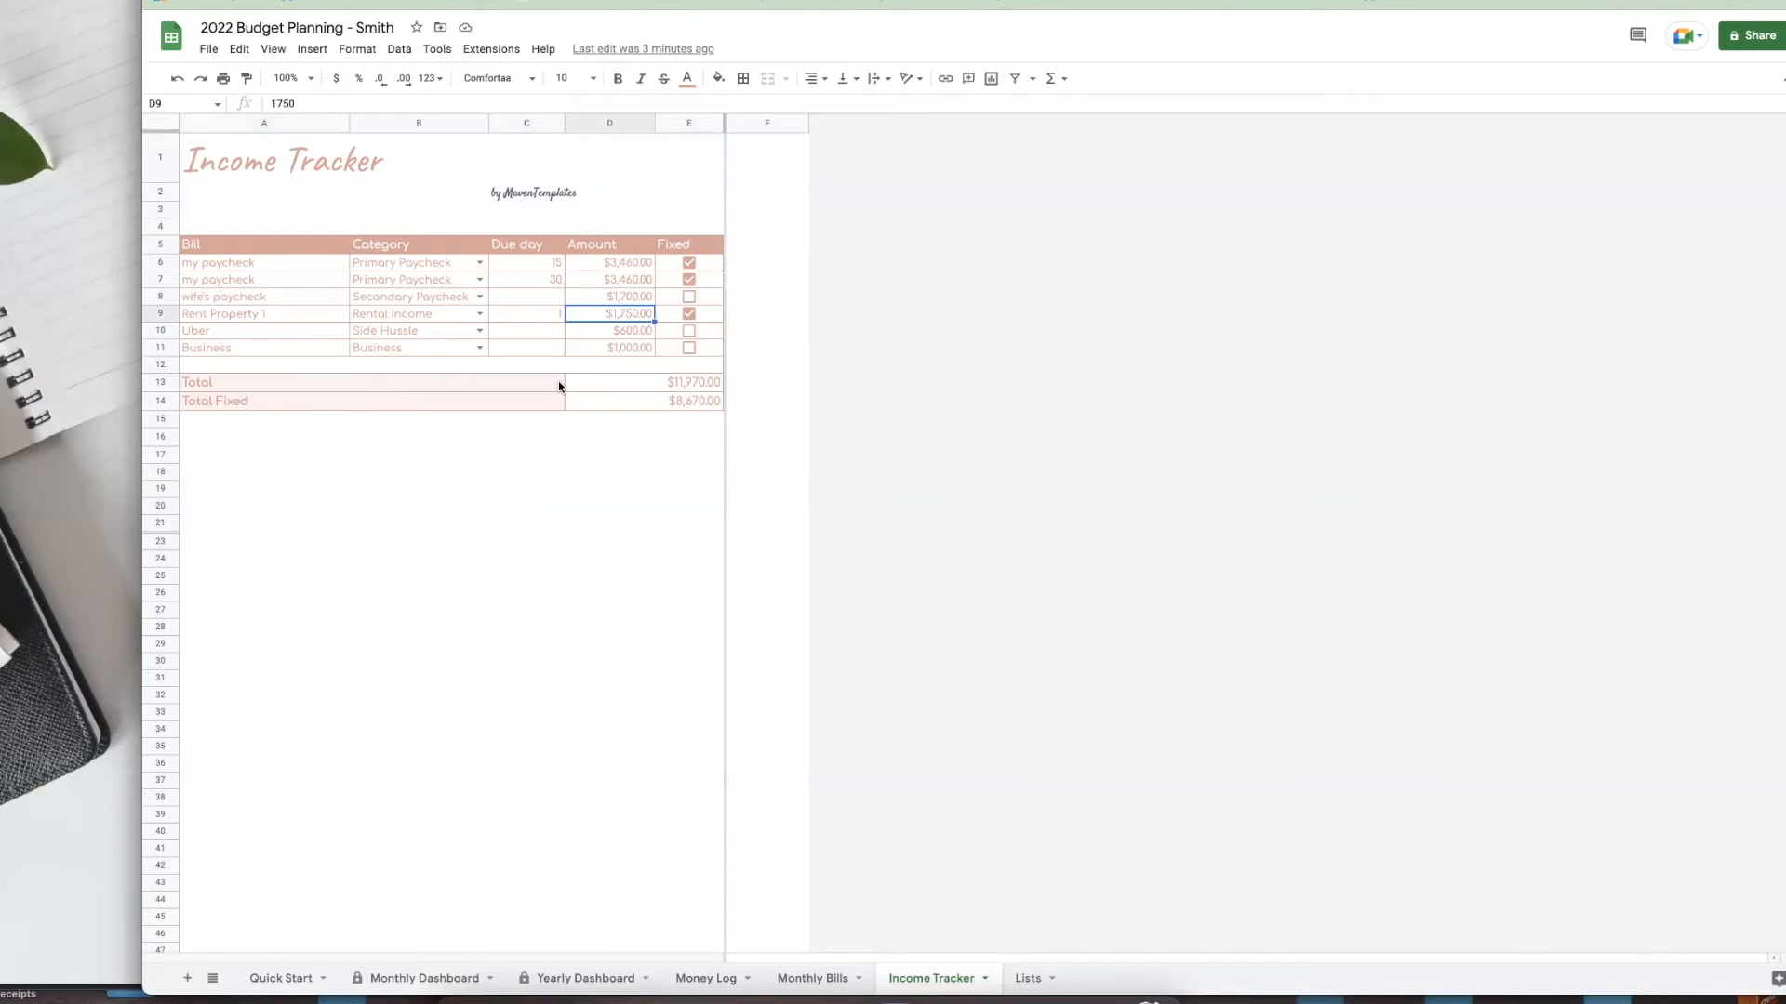
left_click(537, 316)
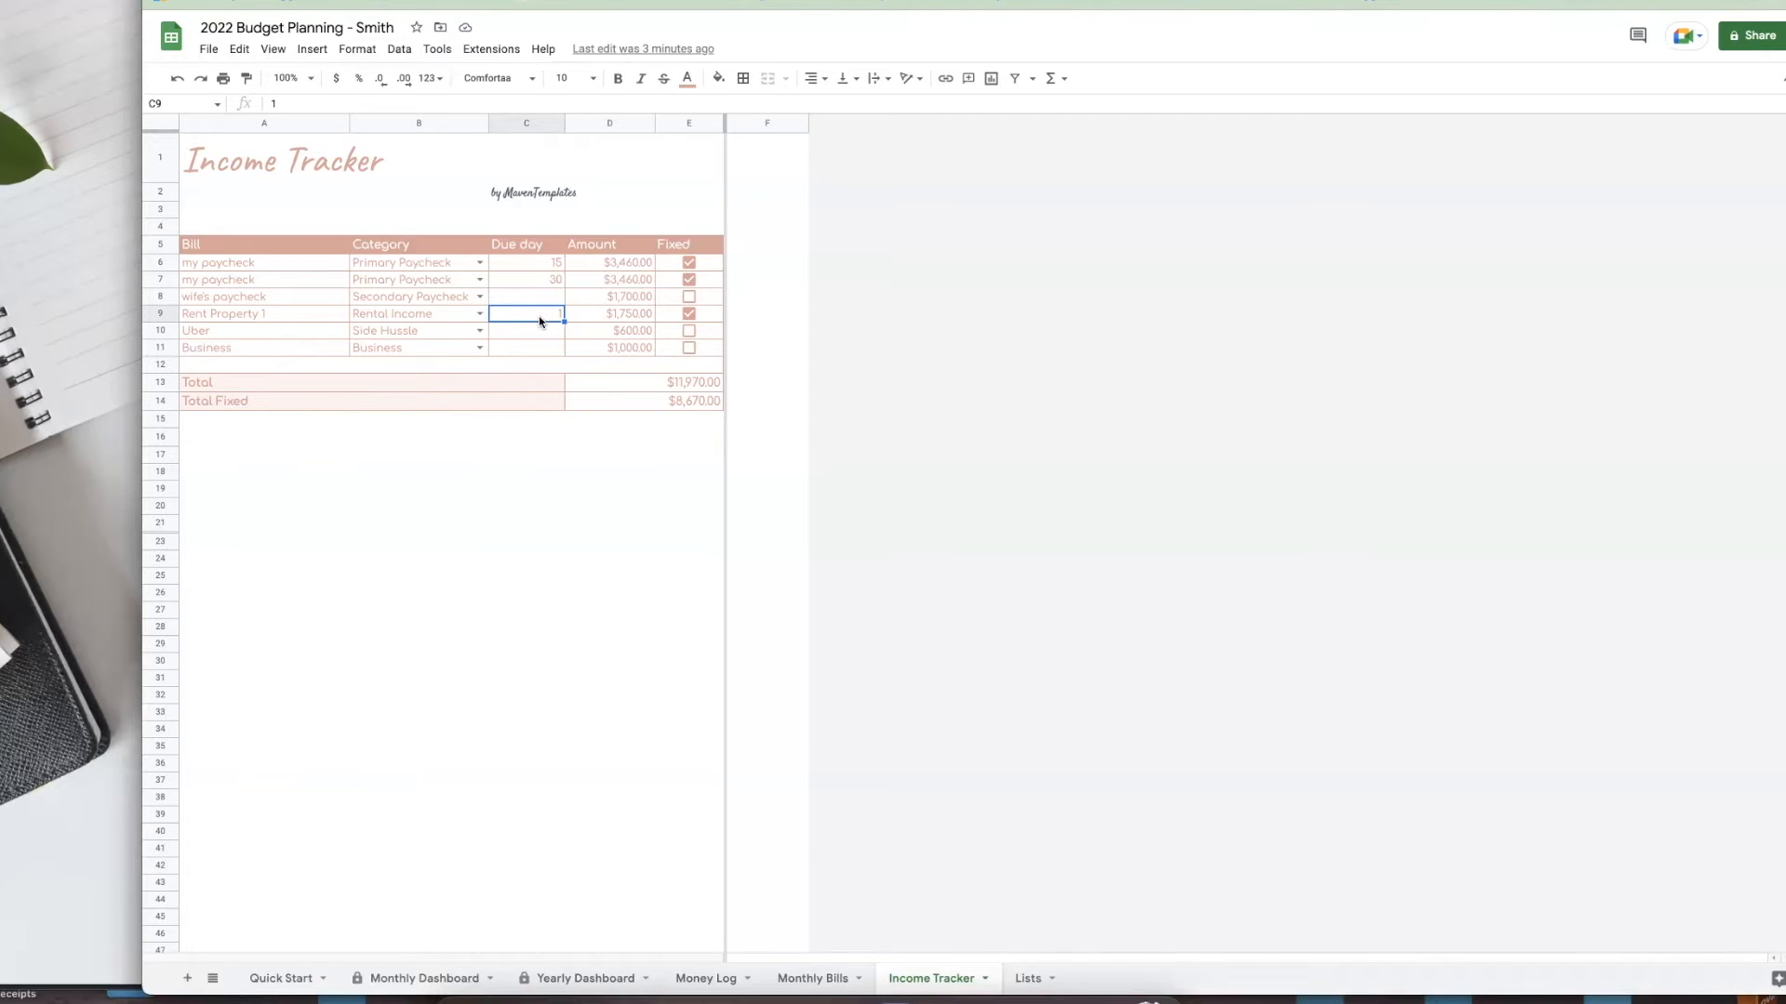
left_click(605, 313)
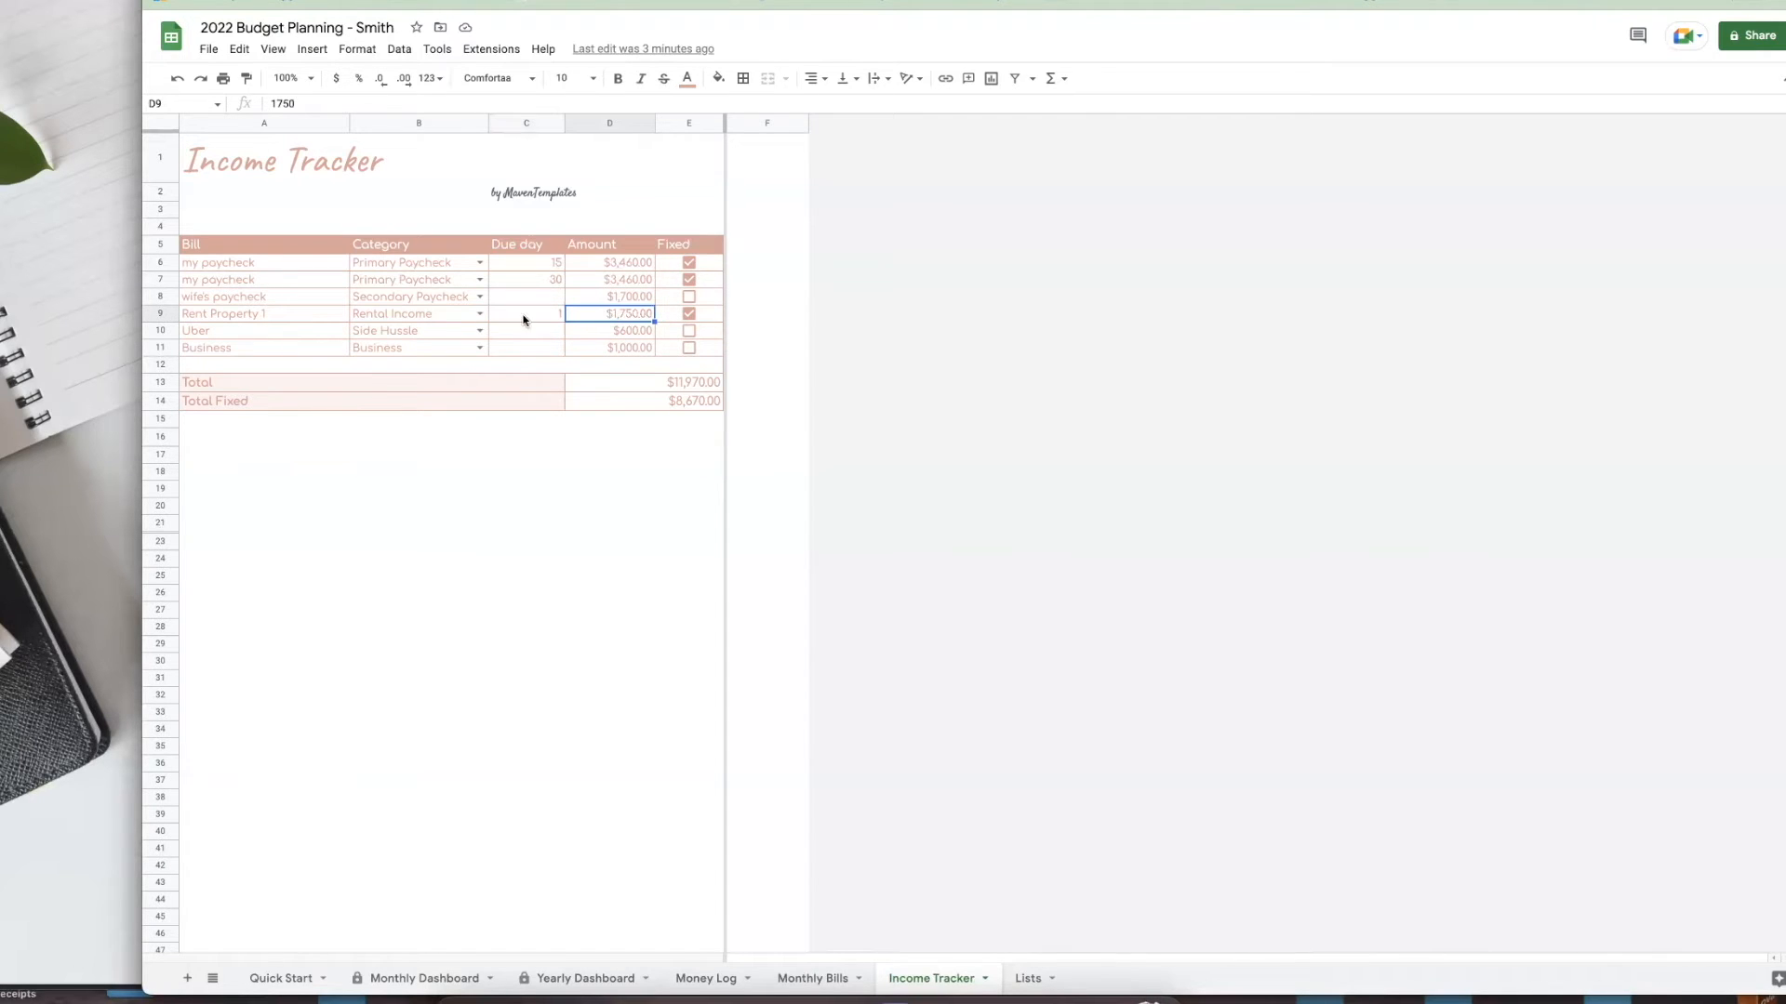
left_click(237, 332)
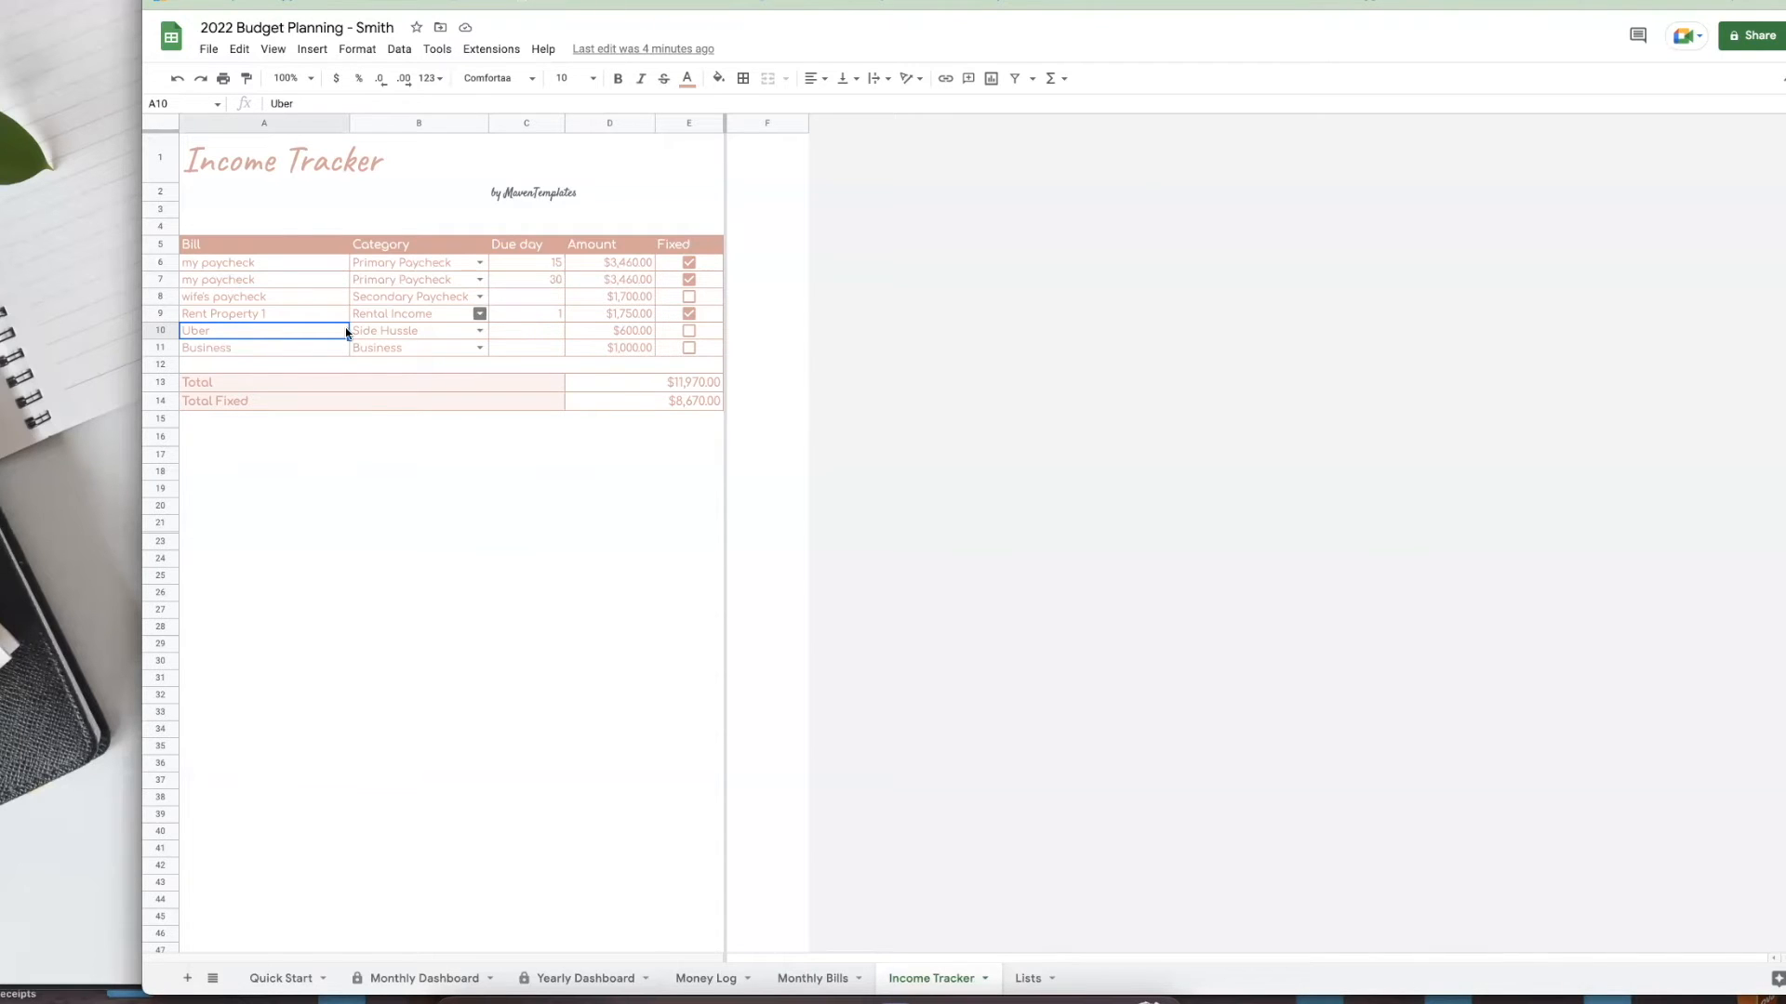
left_click(311, 357)
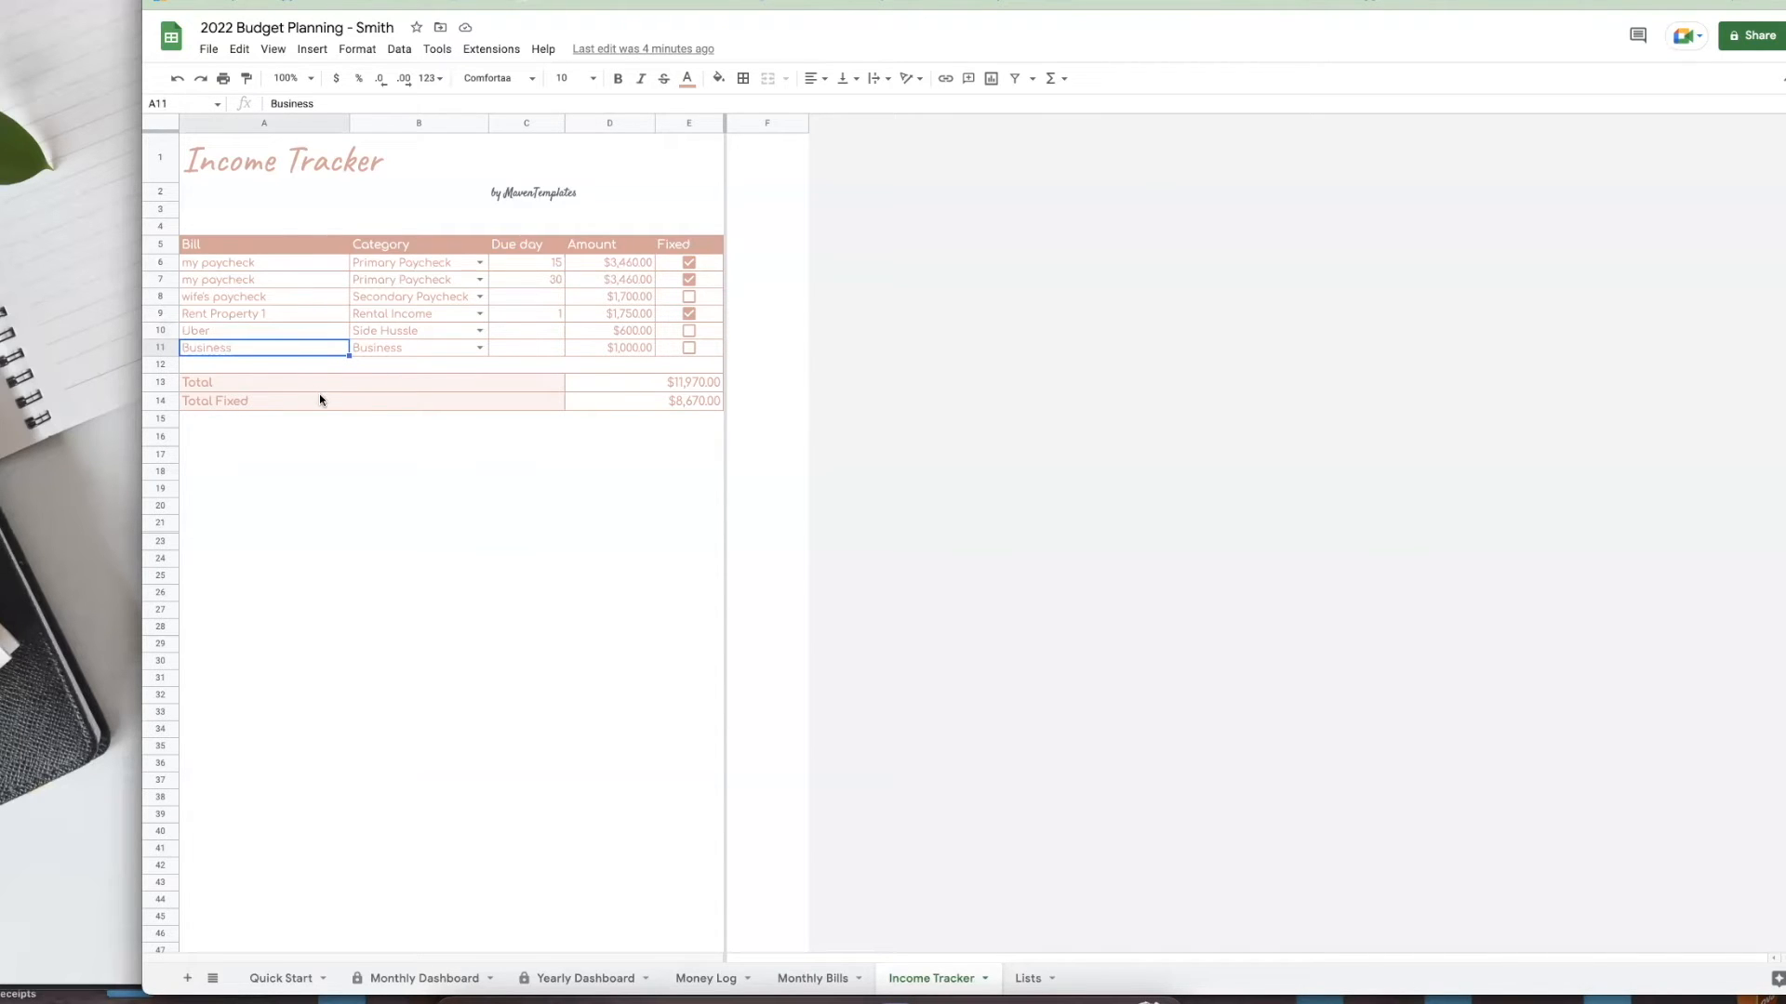
left_click(592, 351)
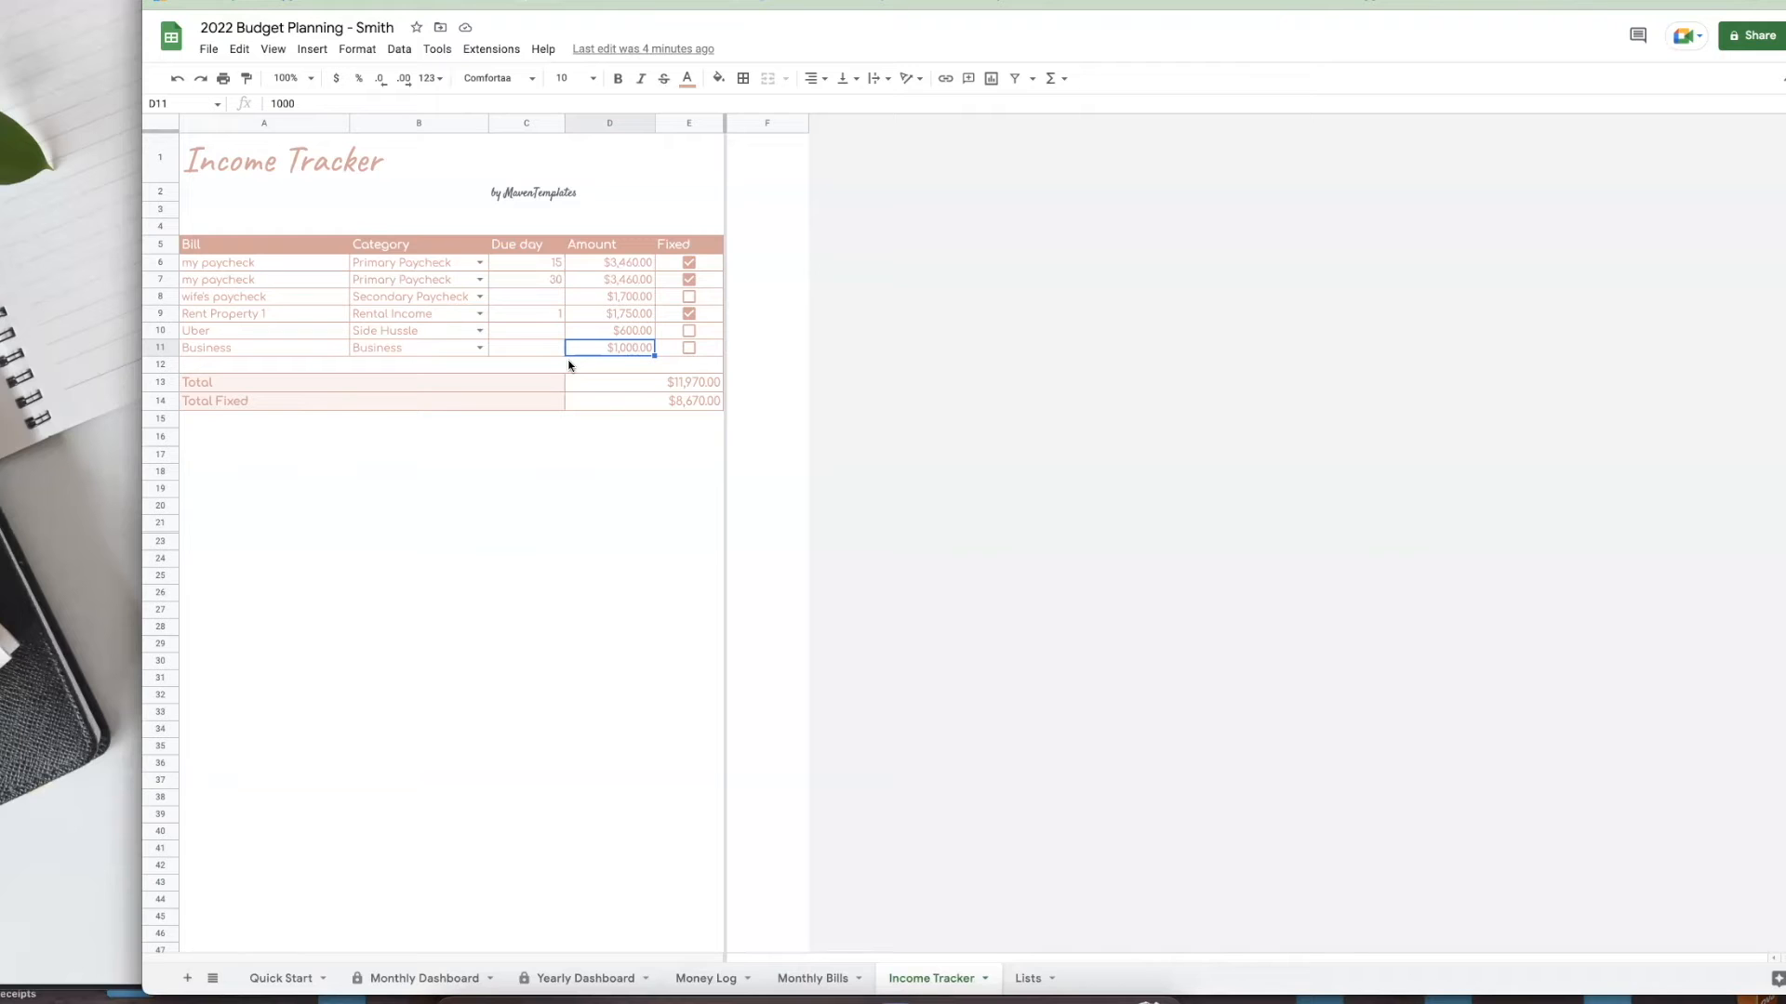
left_click(620, 332)
left_click(618, 347)
- Clear the sample bill, category, due day and amount values in A6:D11 of the Income Tracker table
left_click(237, 265)
left_click_drag(236, 263, 620, 349)
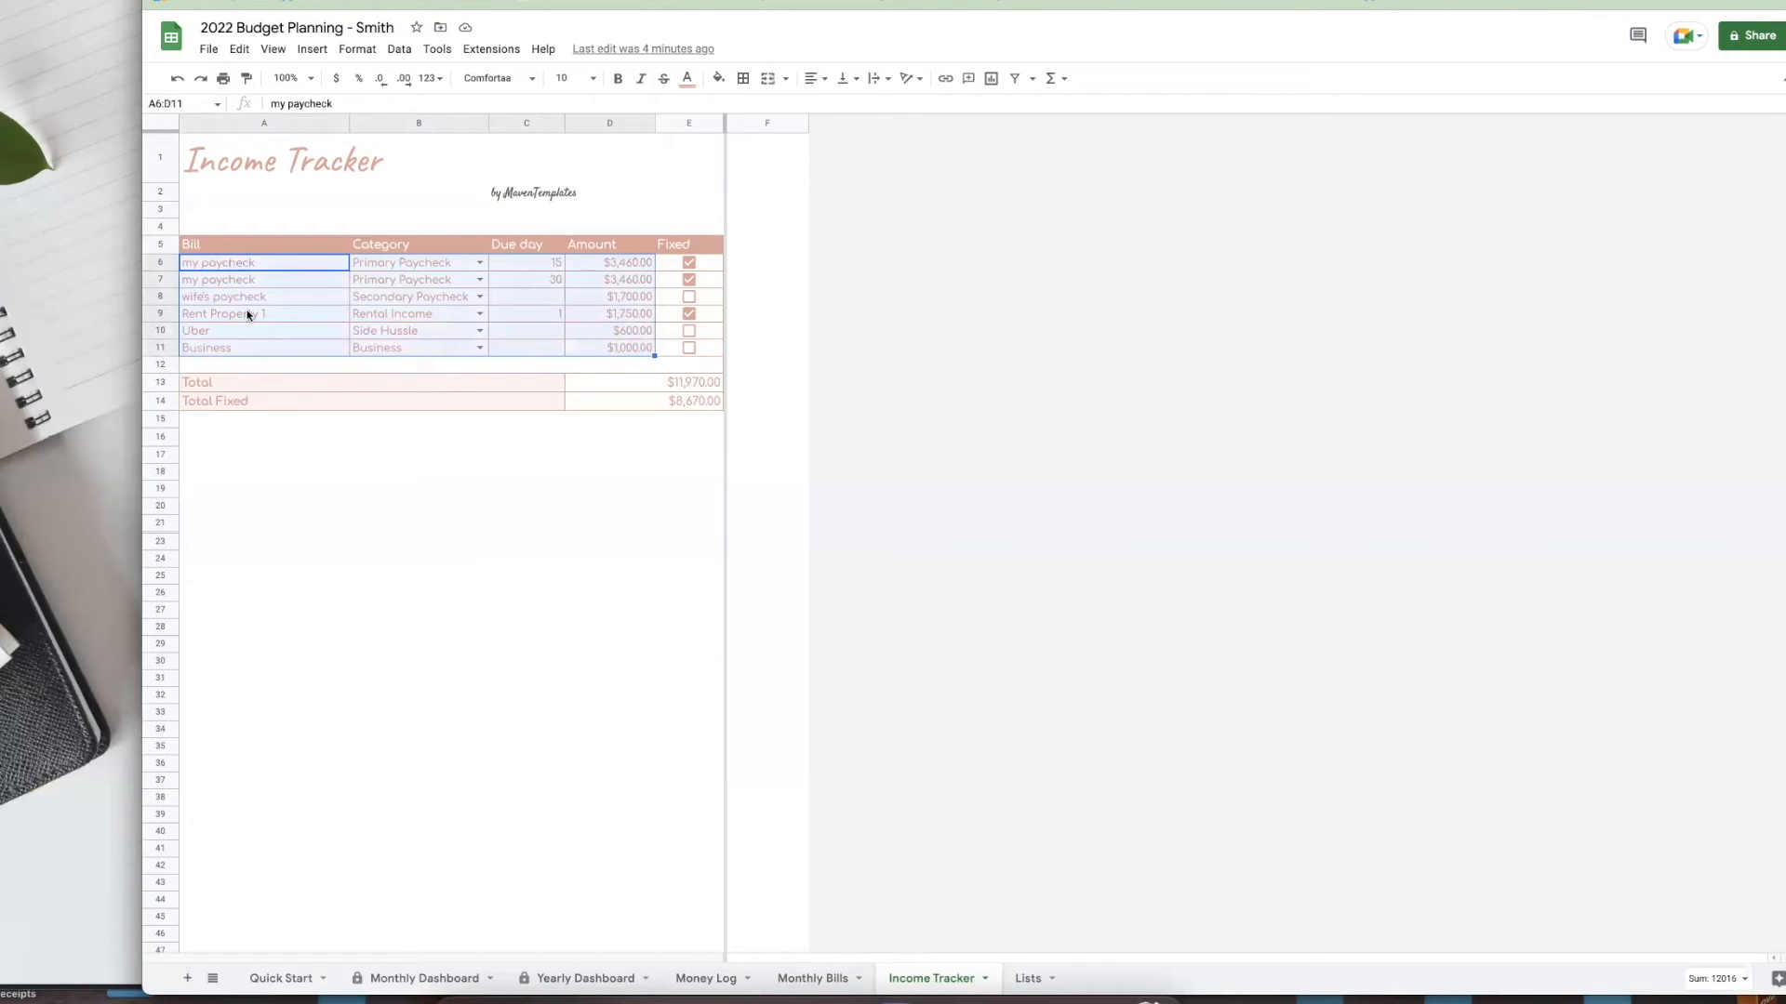
left_click(238, 52)
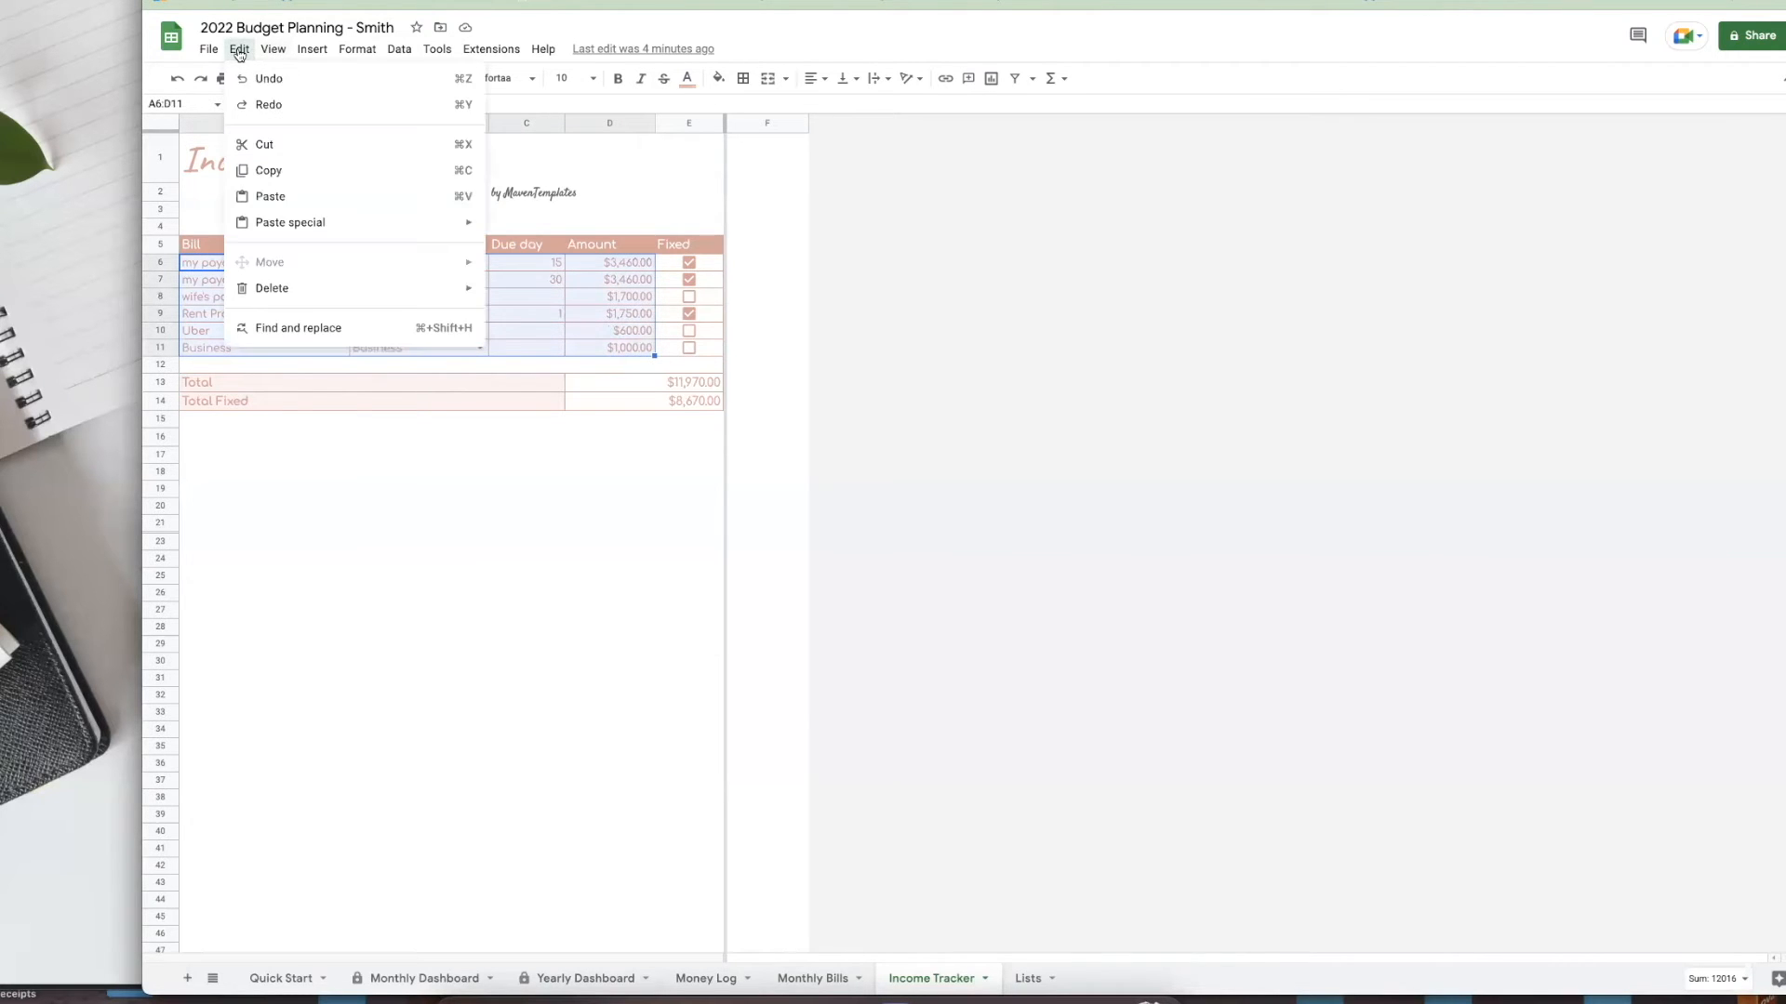
mouse_move(312, 300)
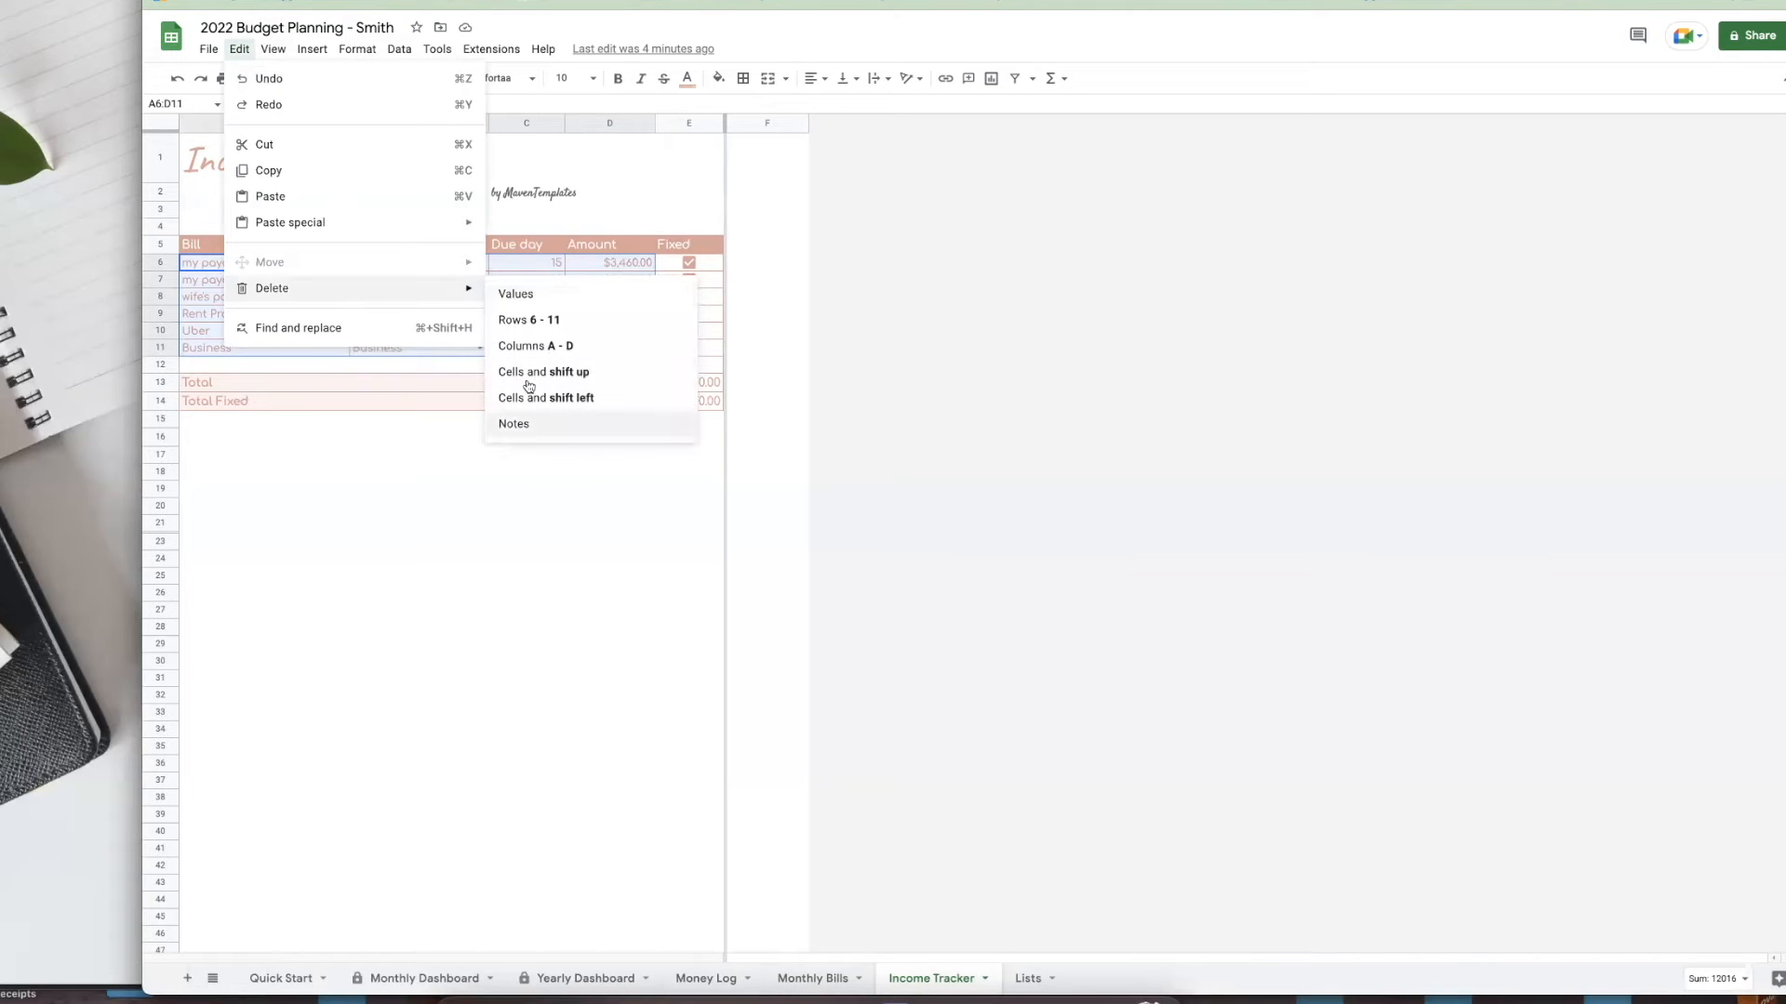
left_click(539, 295)
left_click(398, 456)
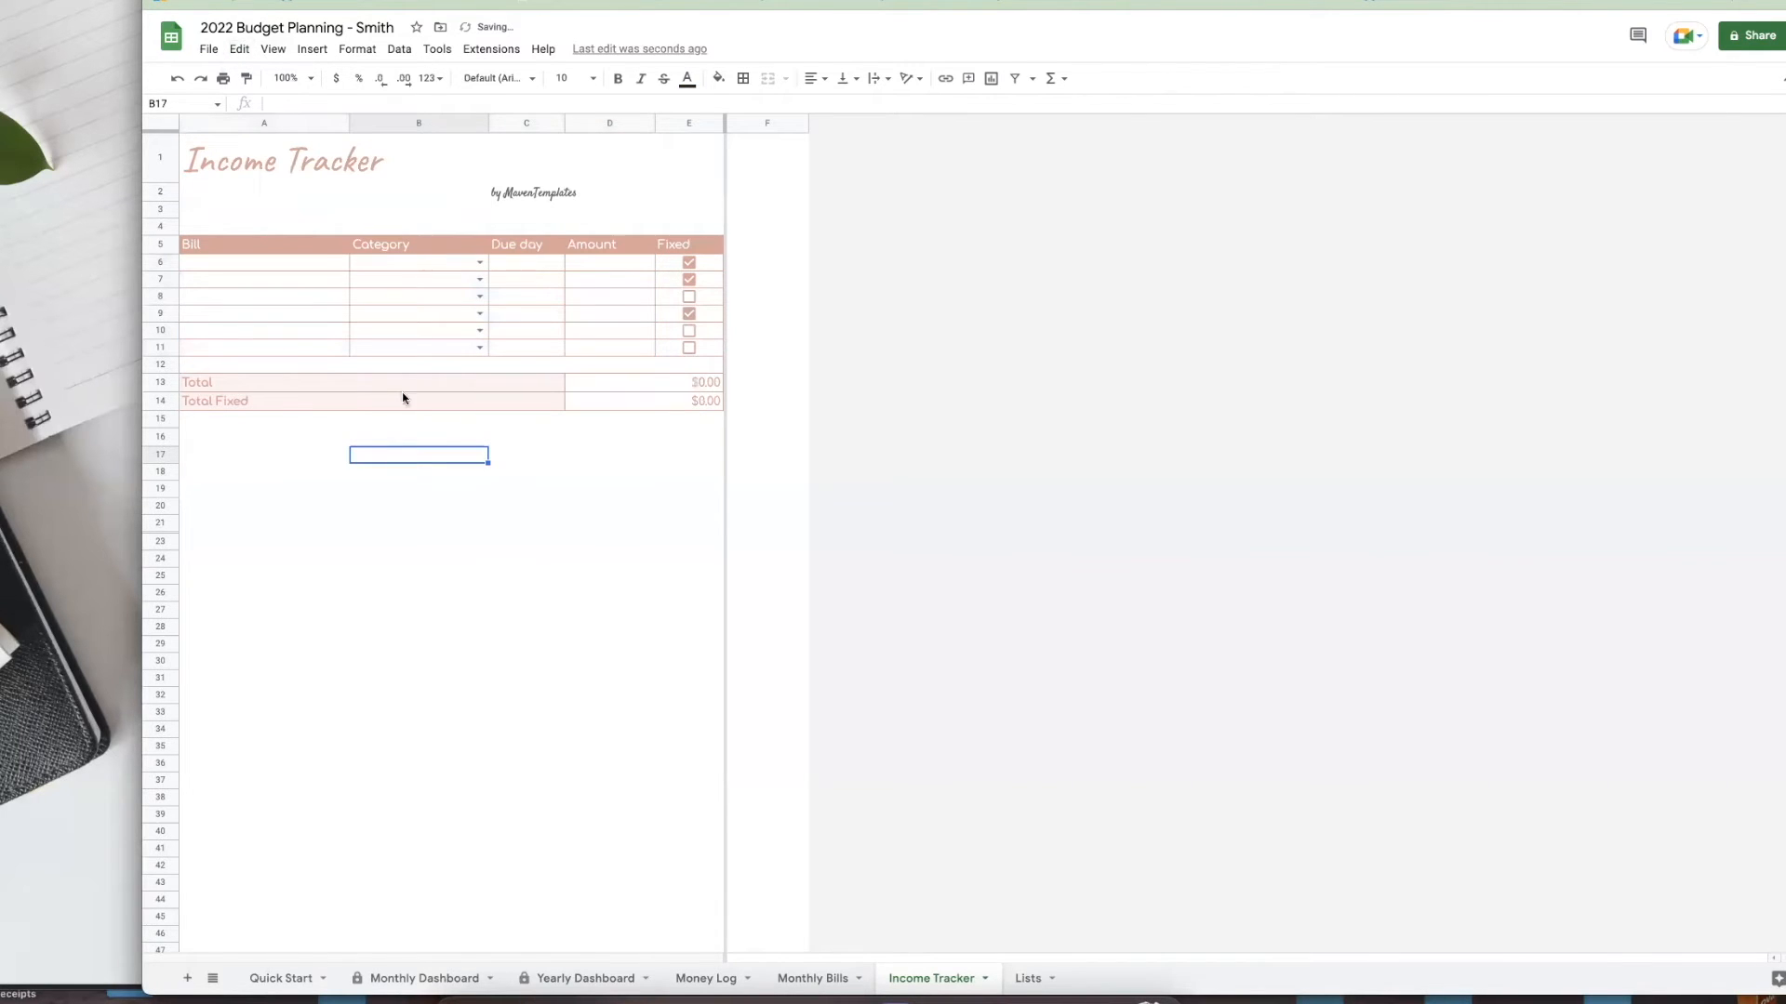
- Examine the category choices offered for the first entry row in B6 of the Income Tracker
left_click(311, 267)
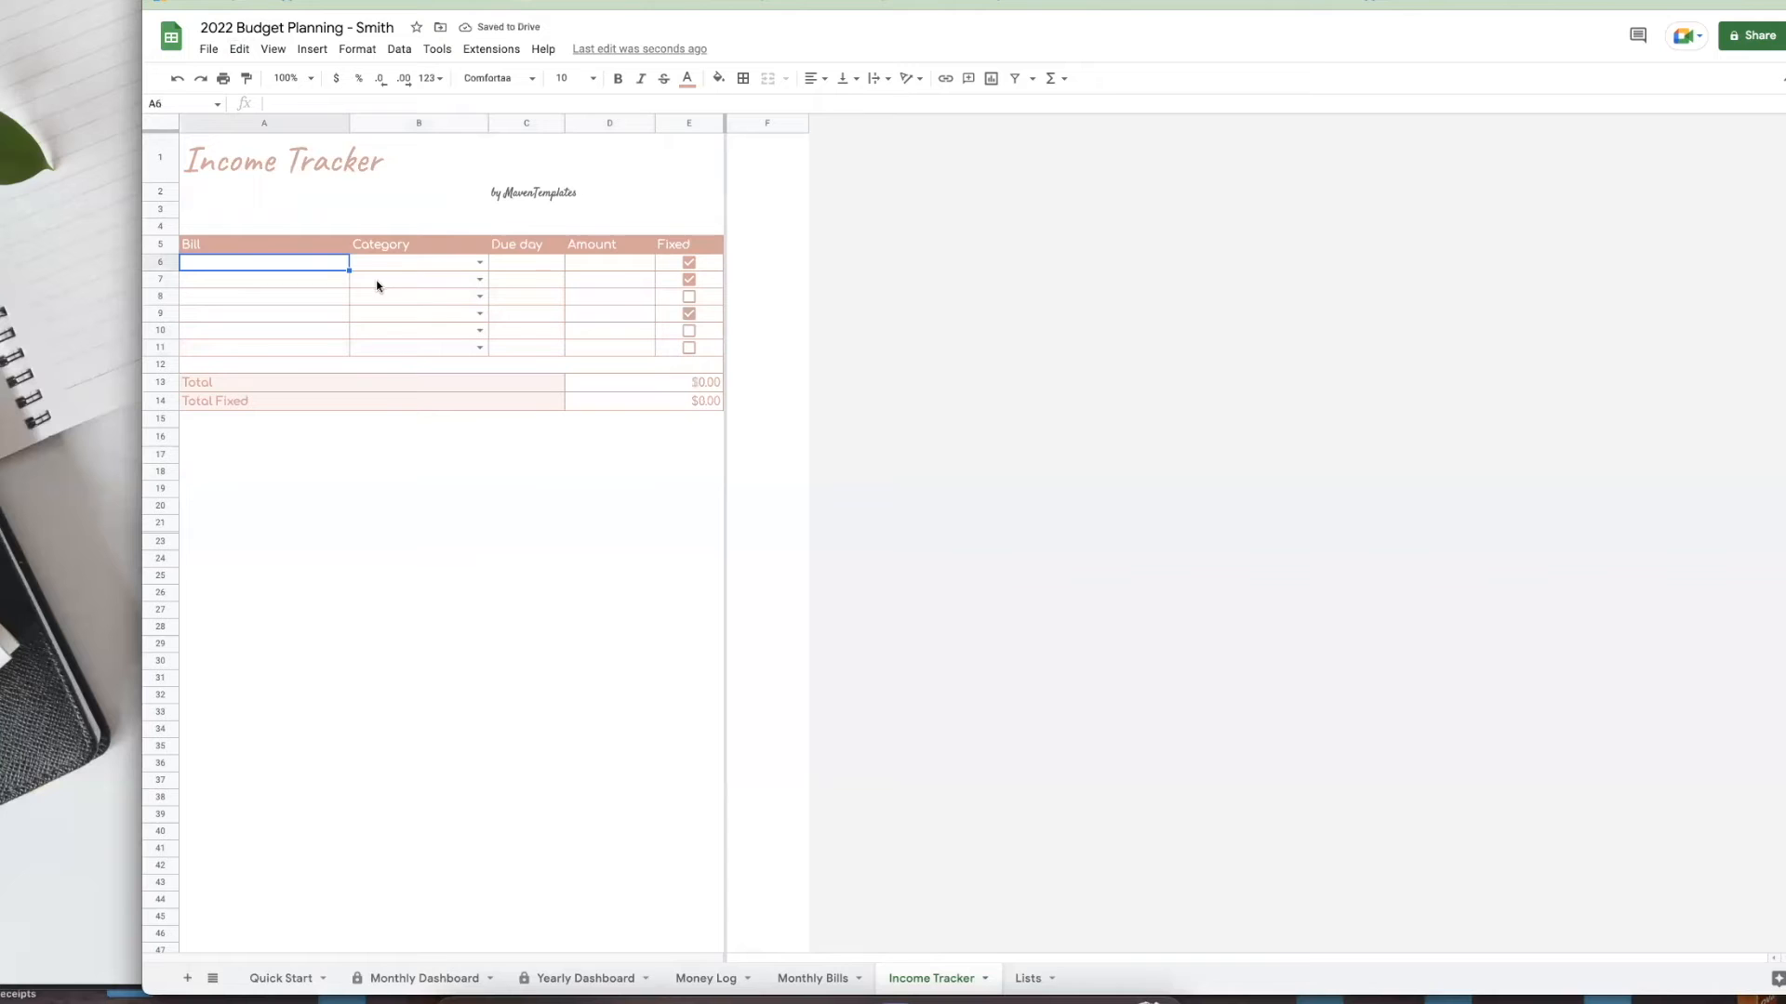
left_click(480, 264)
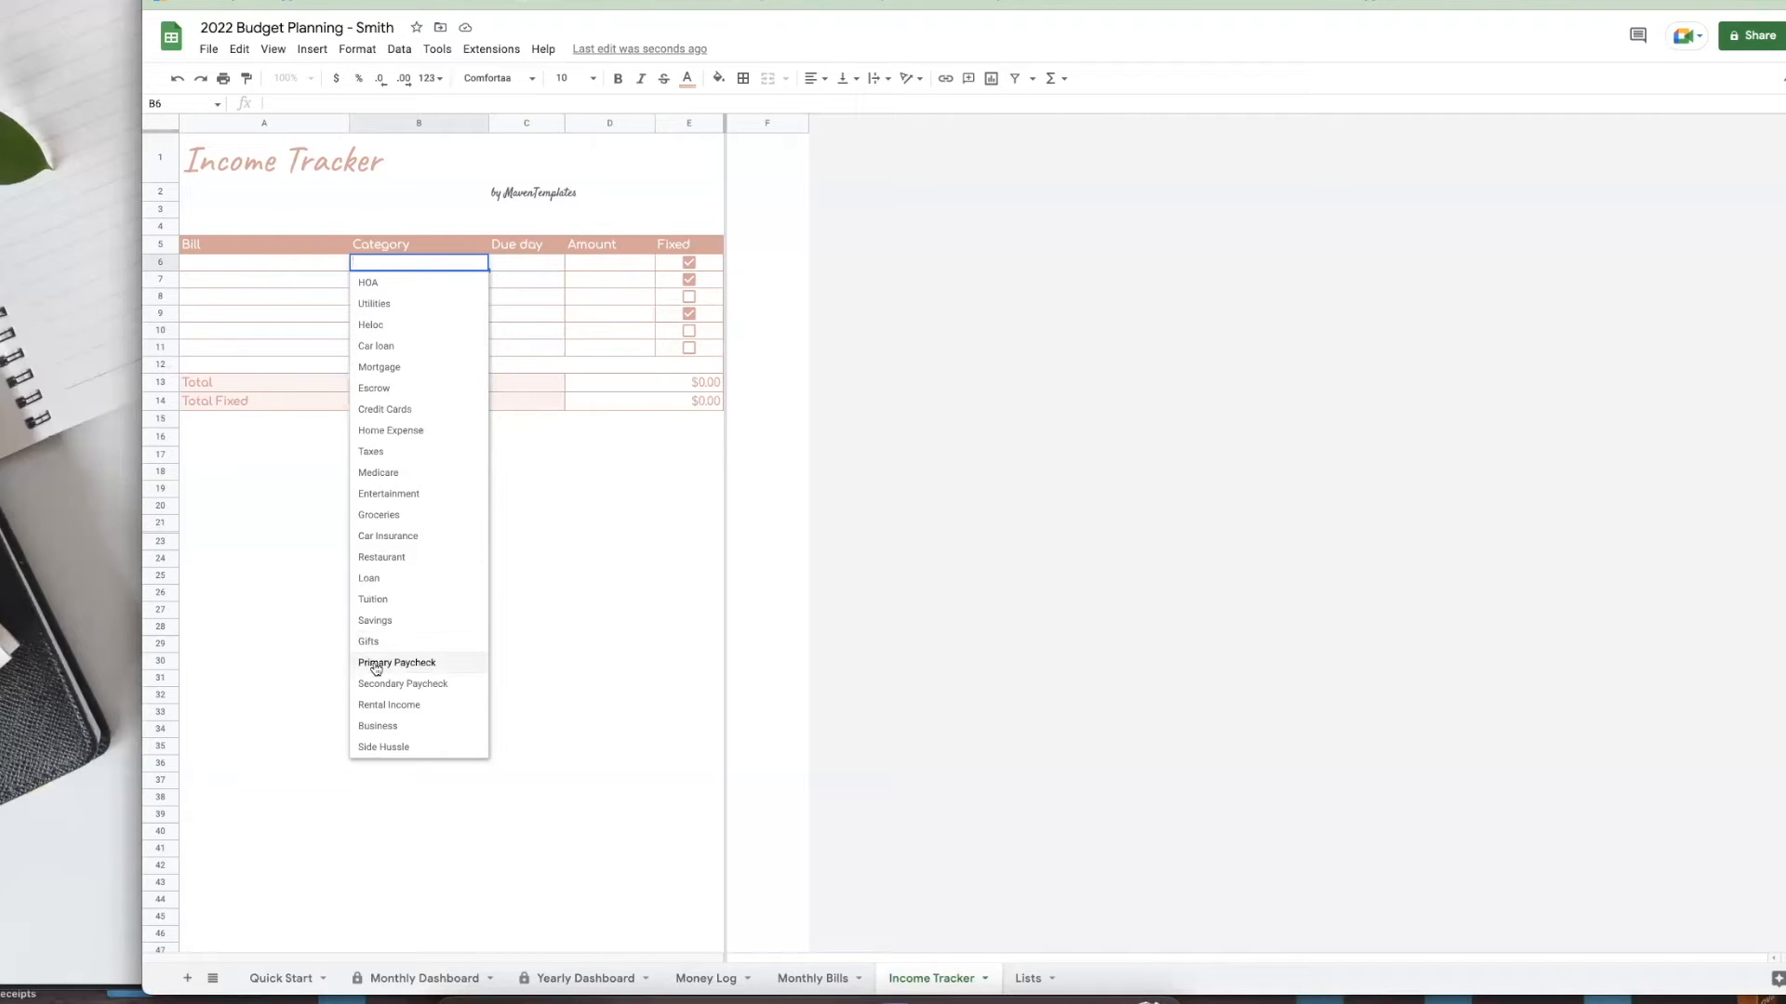
left_click(279, 267)
left_click(414, 271)
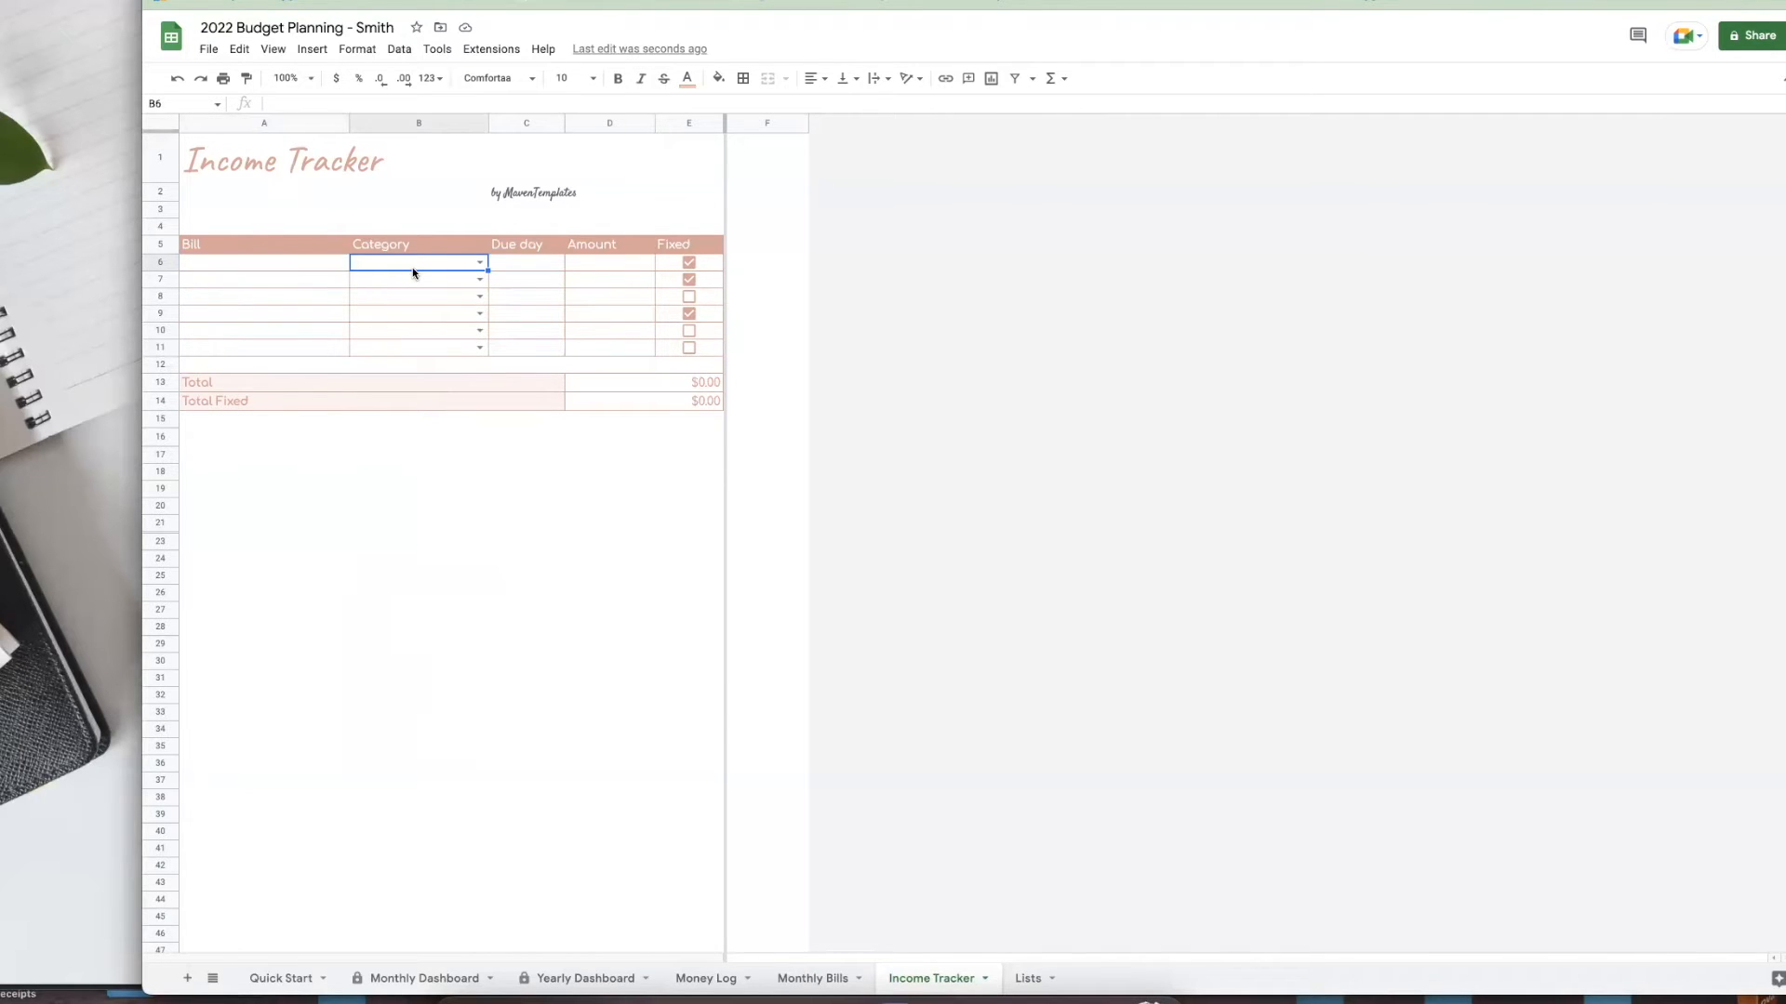
left_click(479, 270)
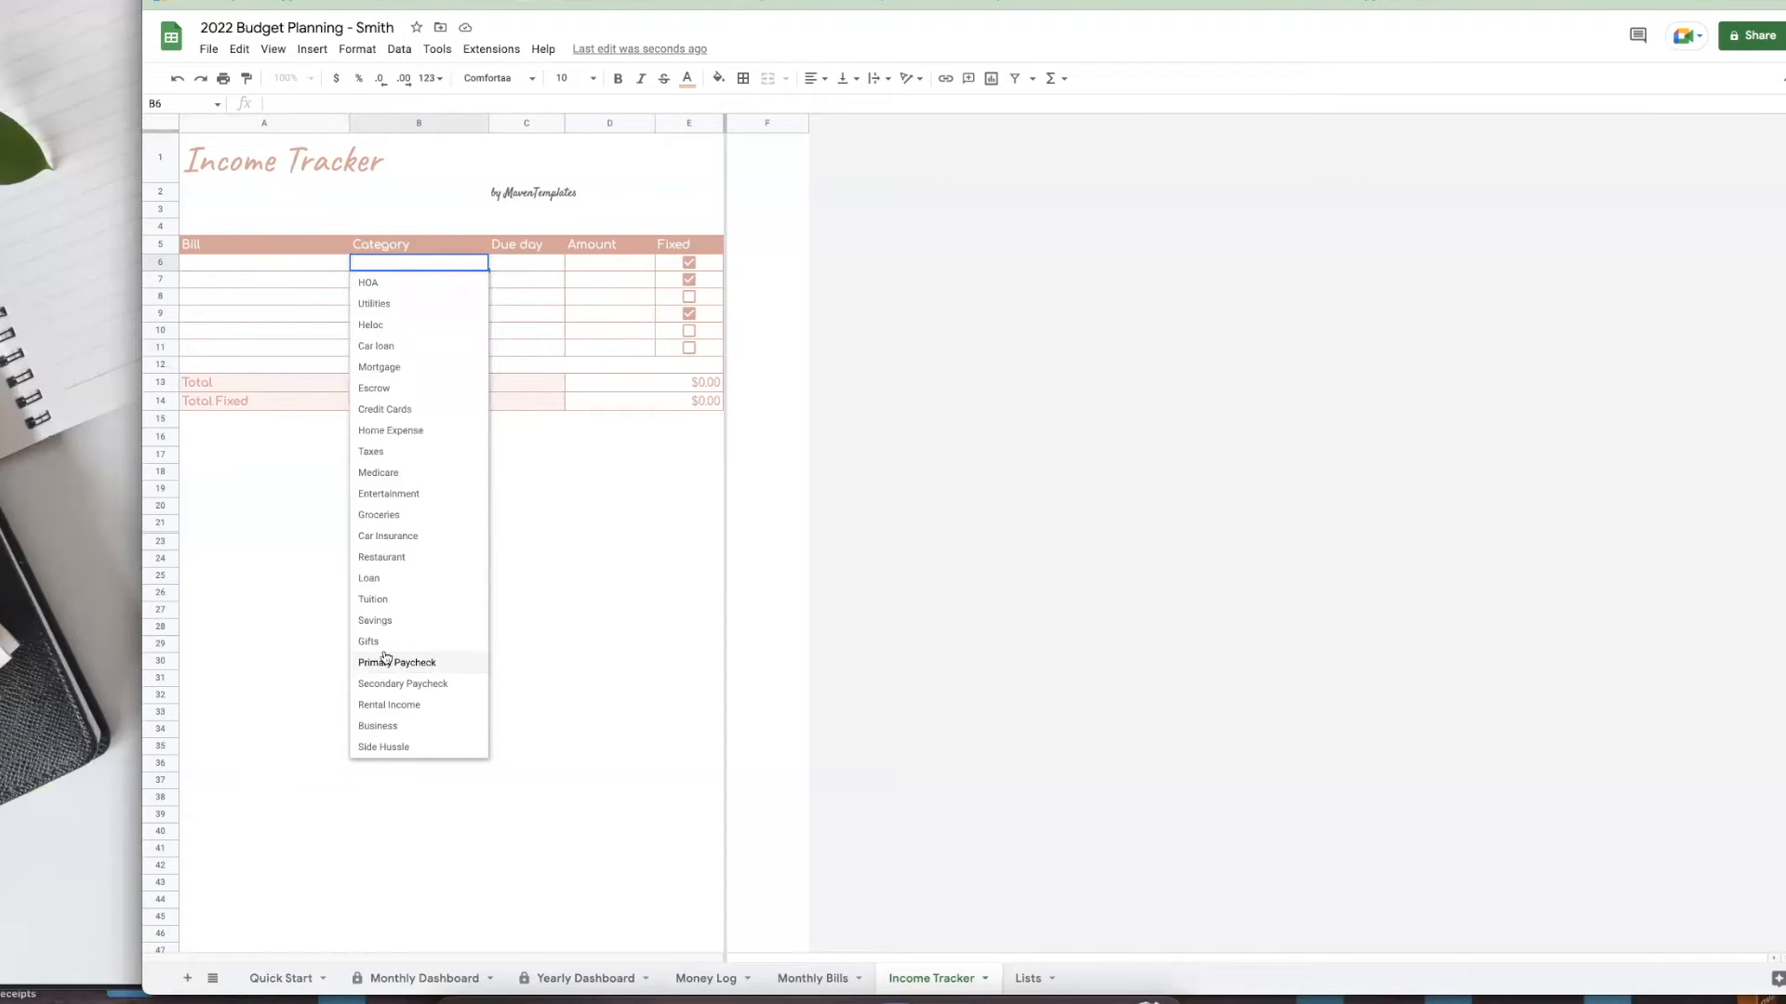
left_click(281, 264)
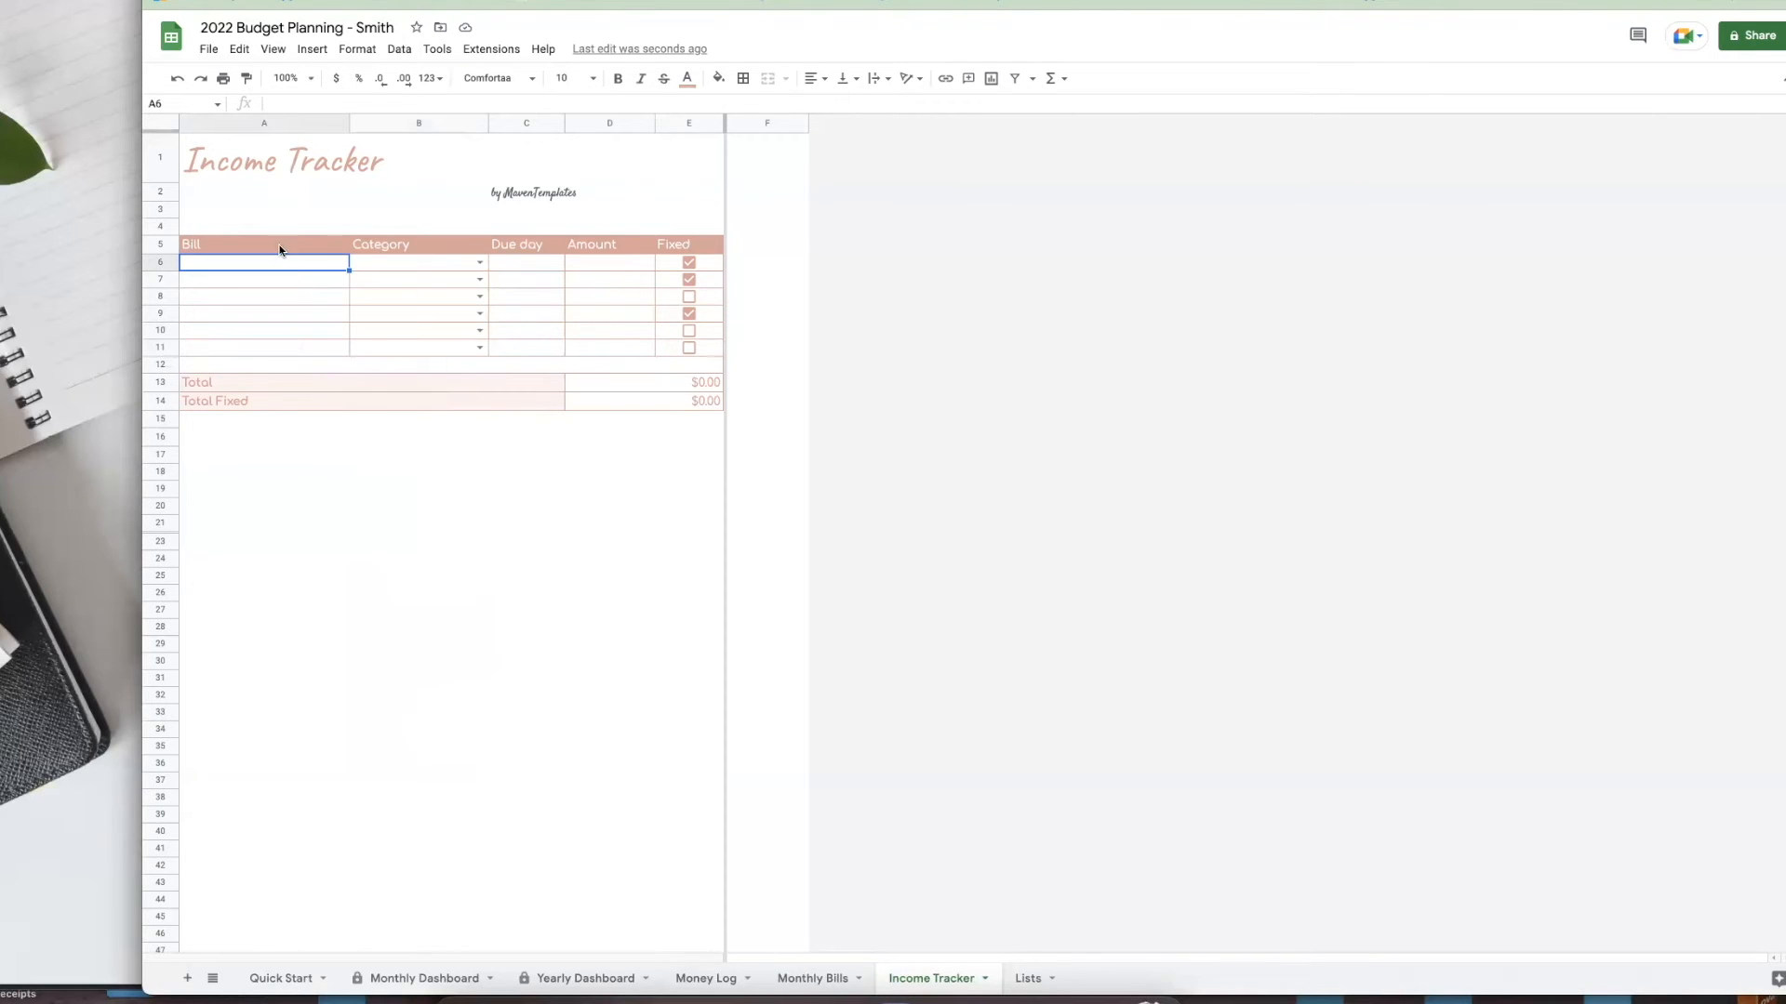
- Change the table header in A5 to "Income"
left_click(276, 247)
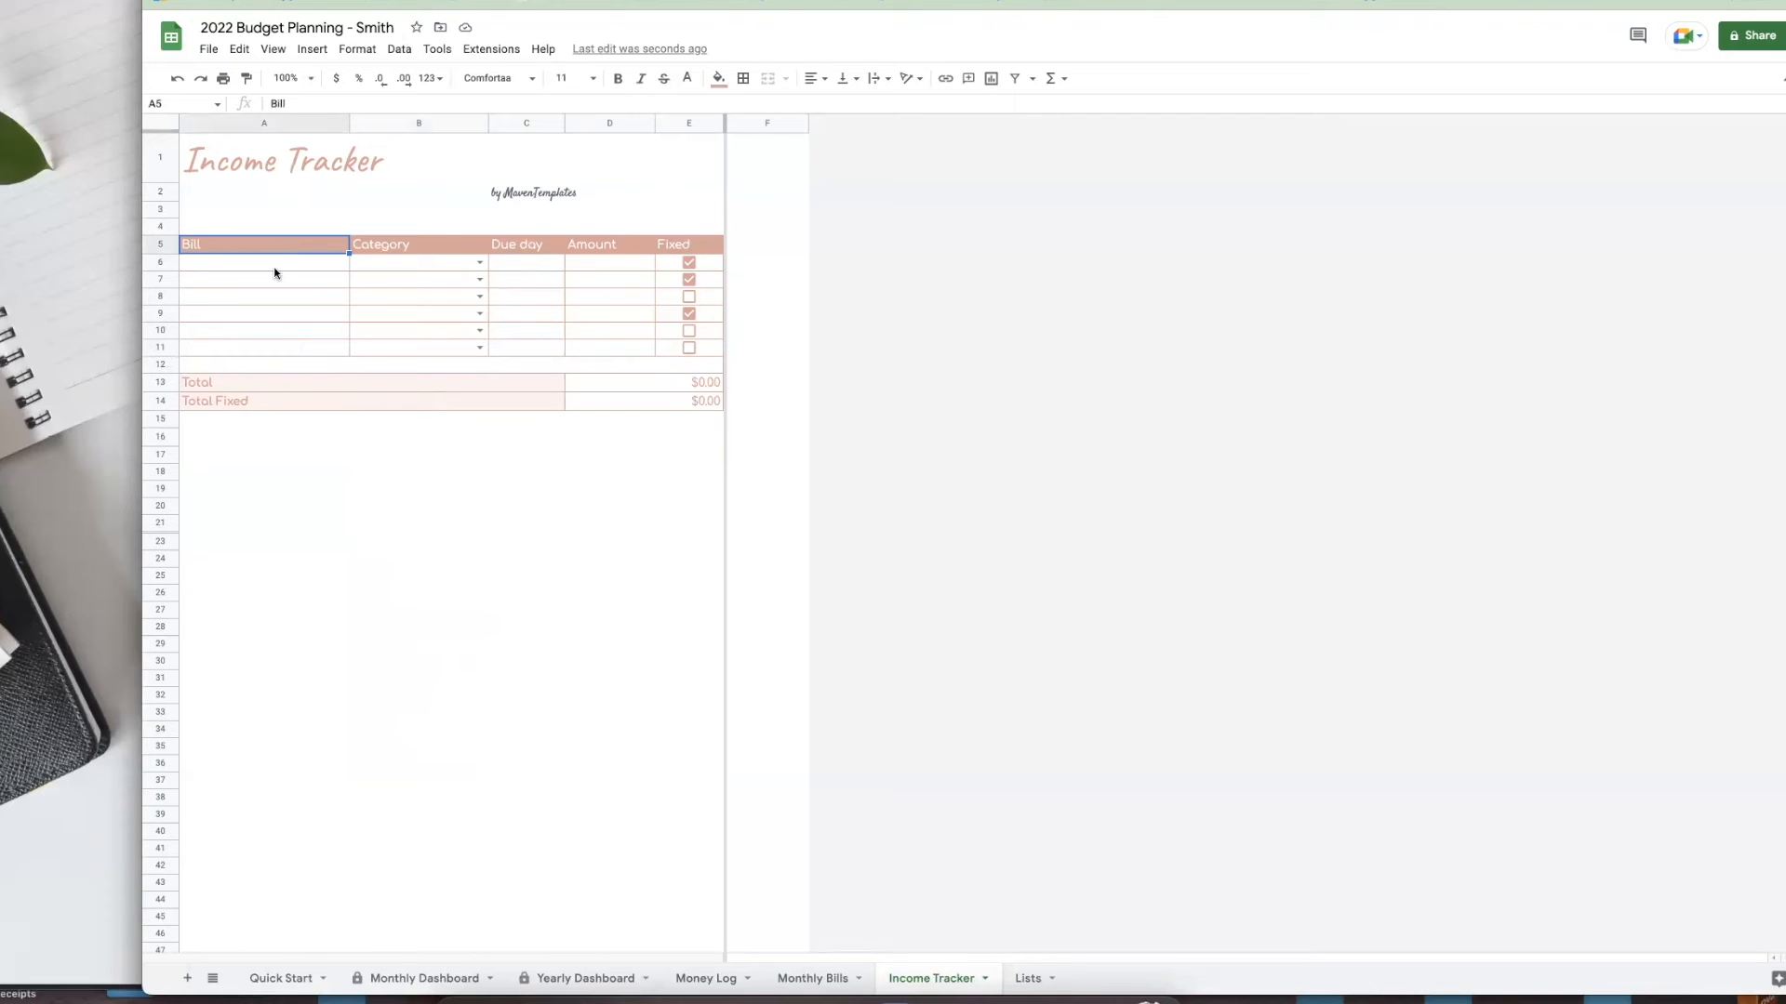
type("Income")
left_click(287, 320)
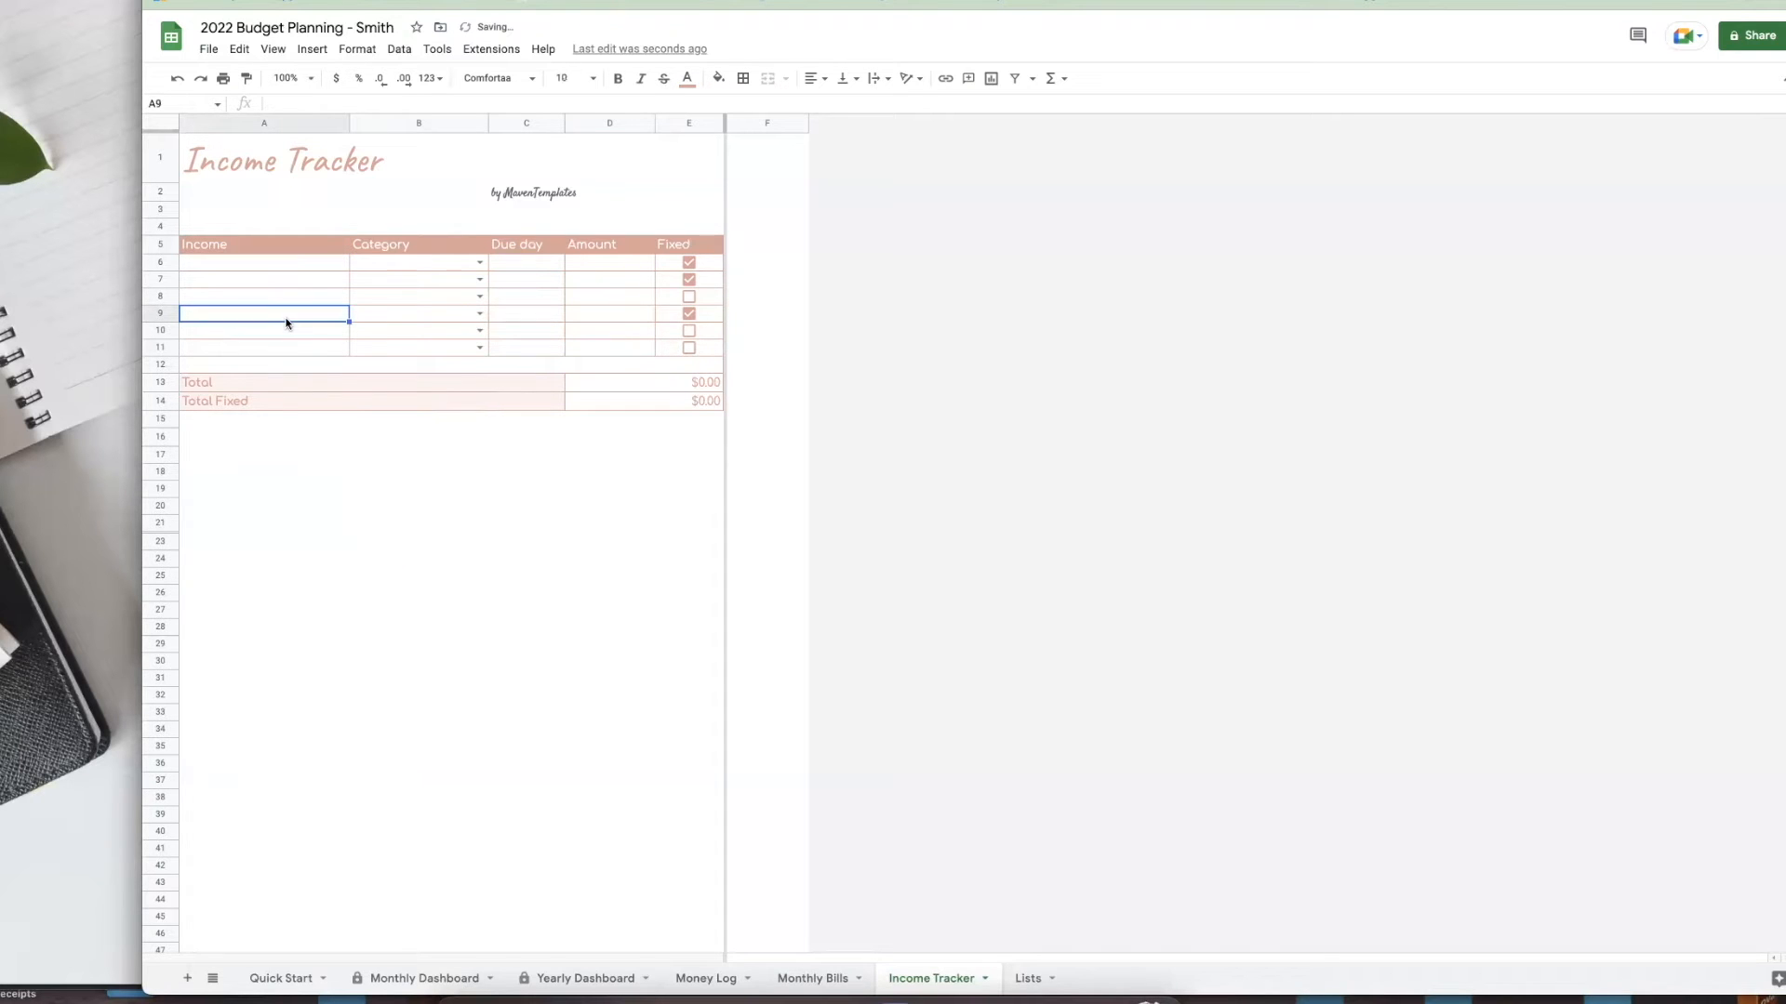
- Undo the header change and the clearing of the sample entries in A6:D11
key("ctrl+z")
key("ctrl+z")
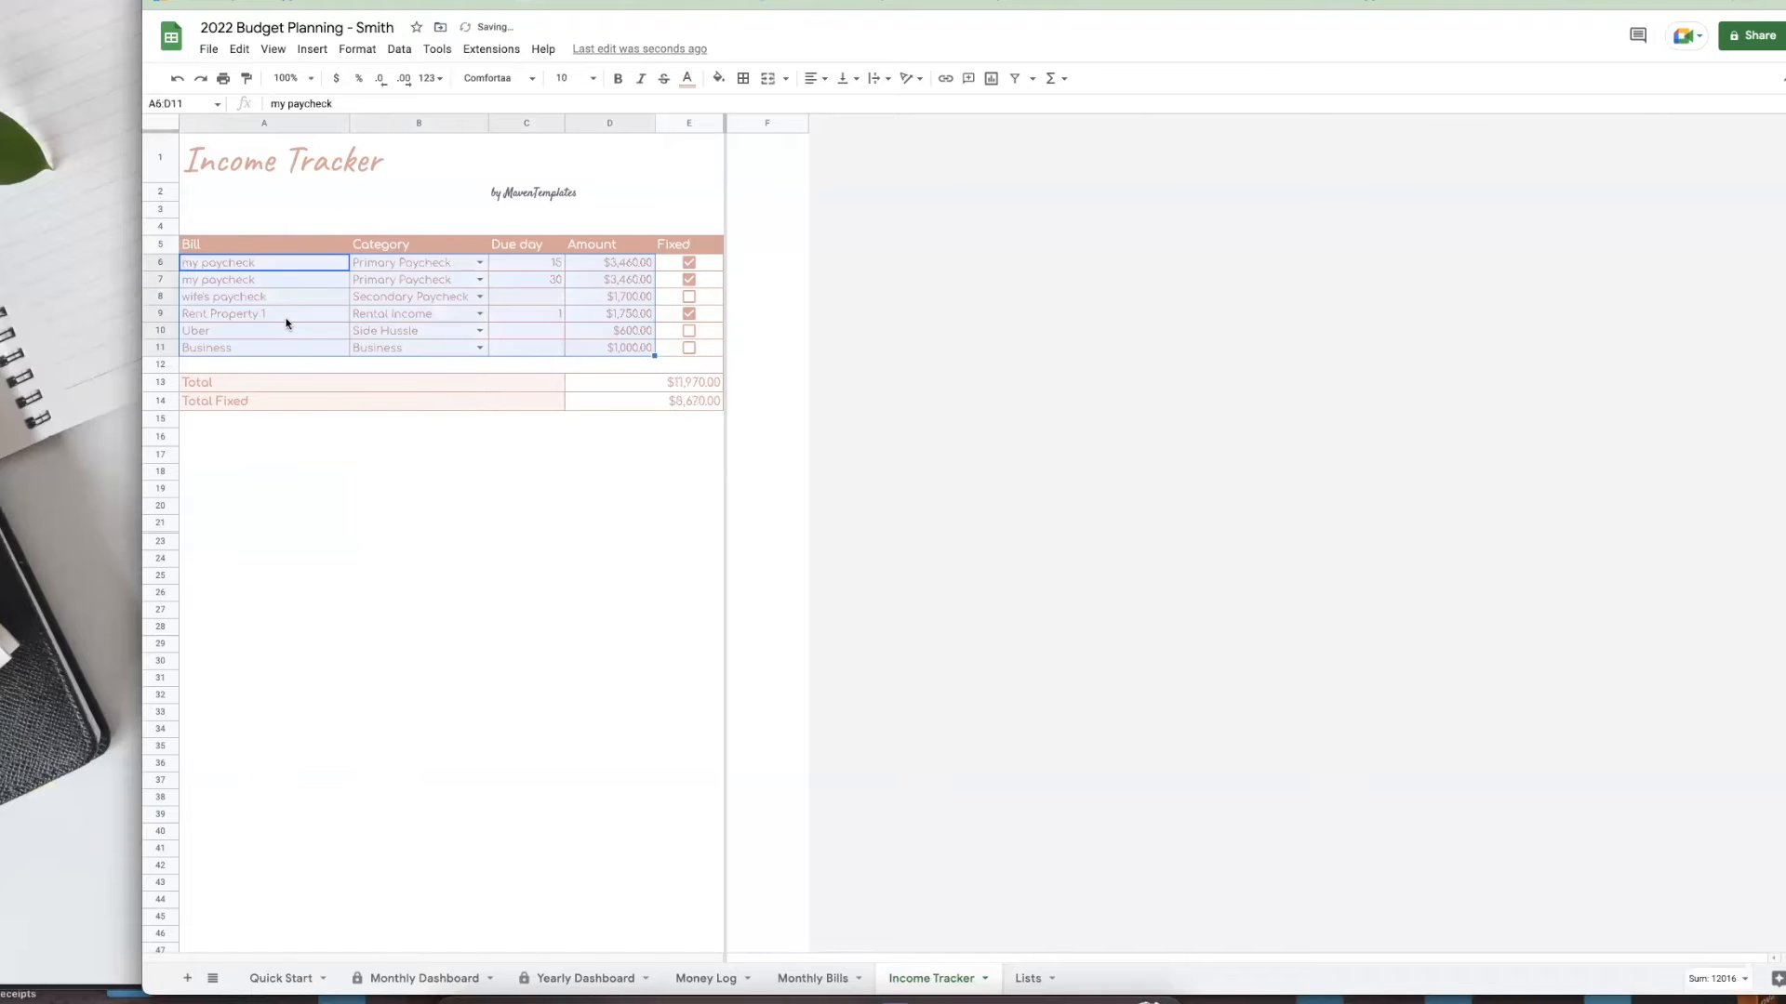
left_click(336, 485)
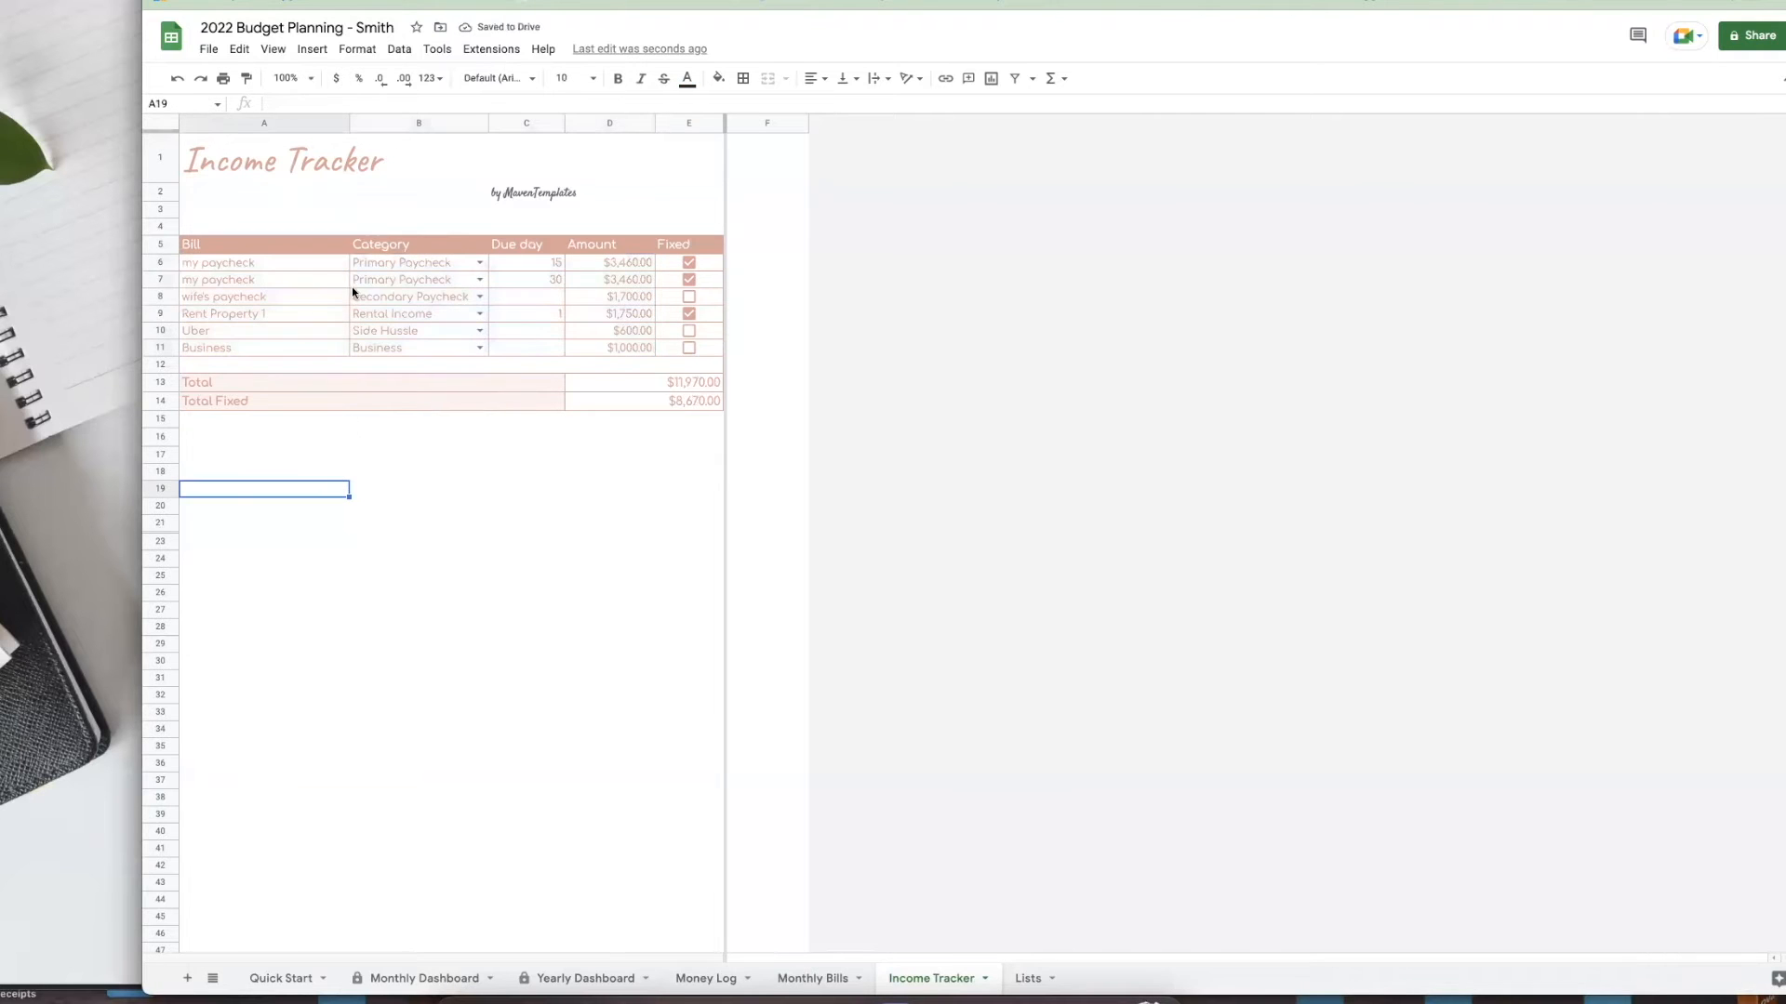
left_click_drag(287, 268, 633, 347)
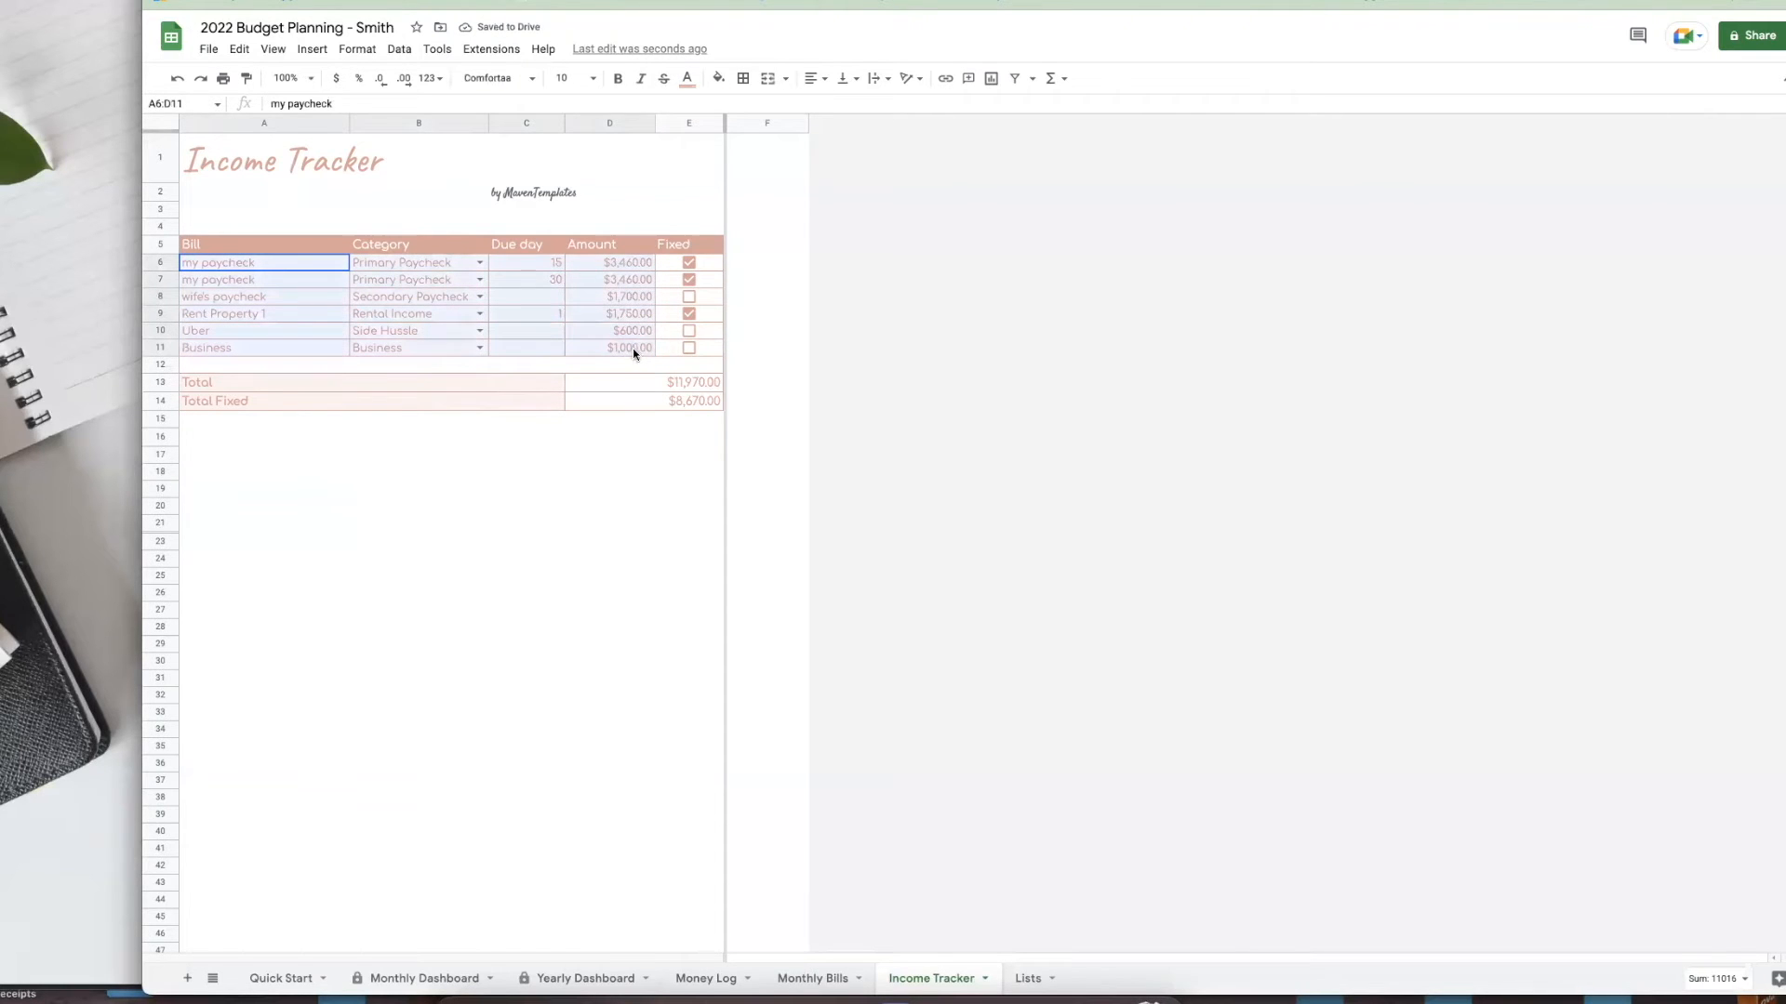
- Rename the "Bill" column header in A5 to "Income"
left_click(210, 247)
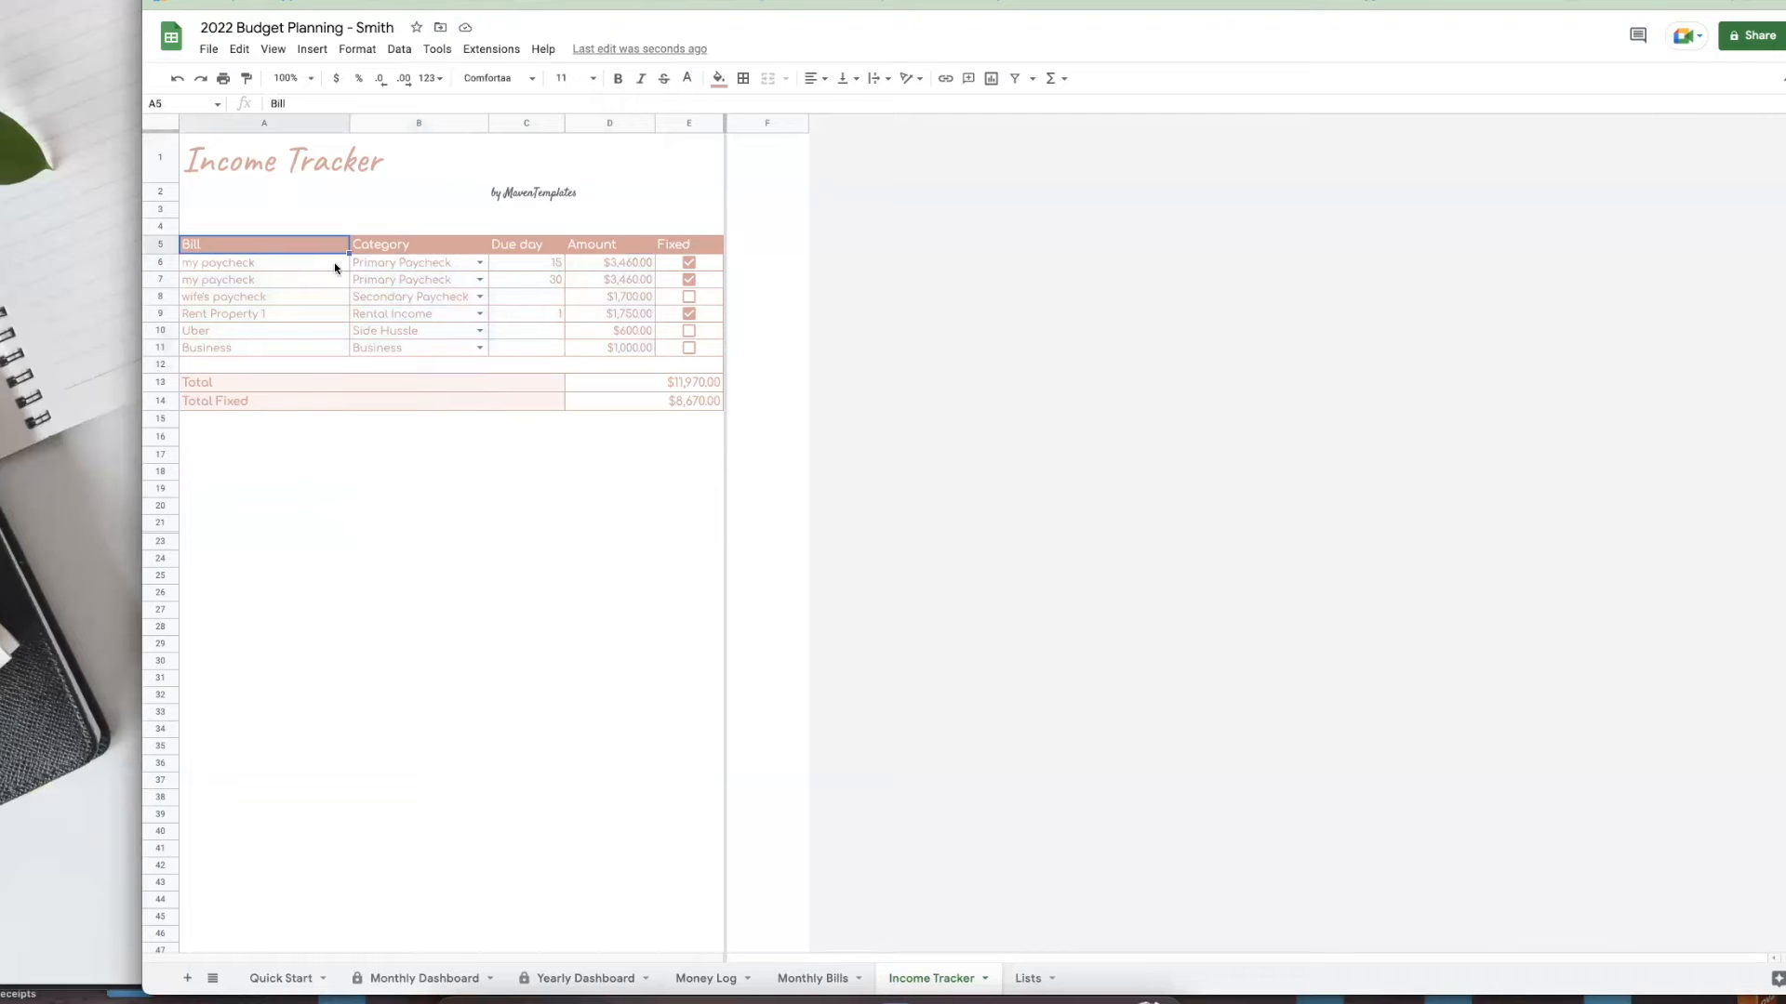
type("Id")
type("ome")
key("BackSpace")
key("BackSpace")
key("BackSpace")
type("ncome")
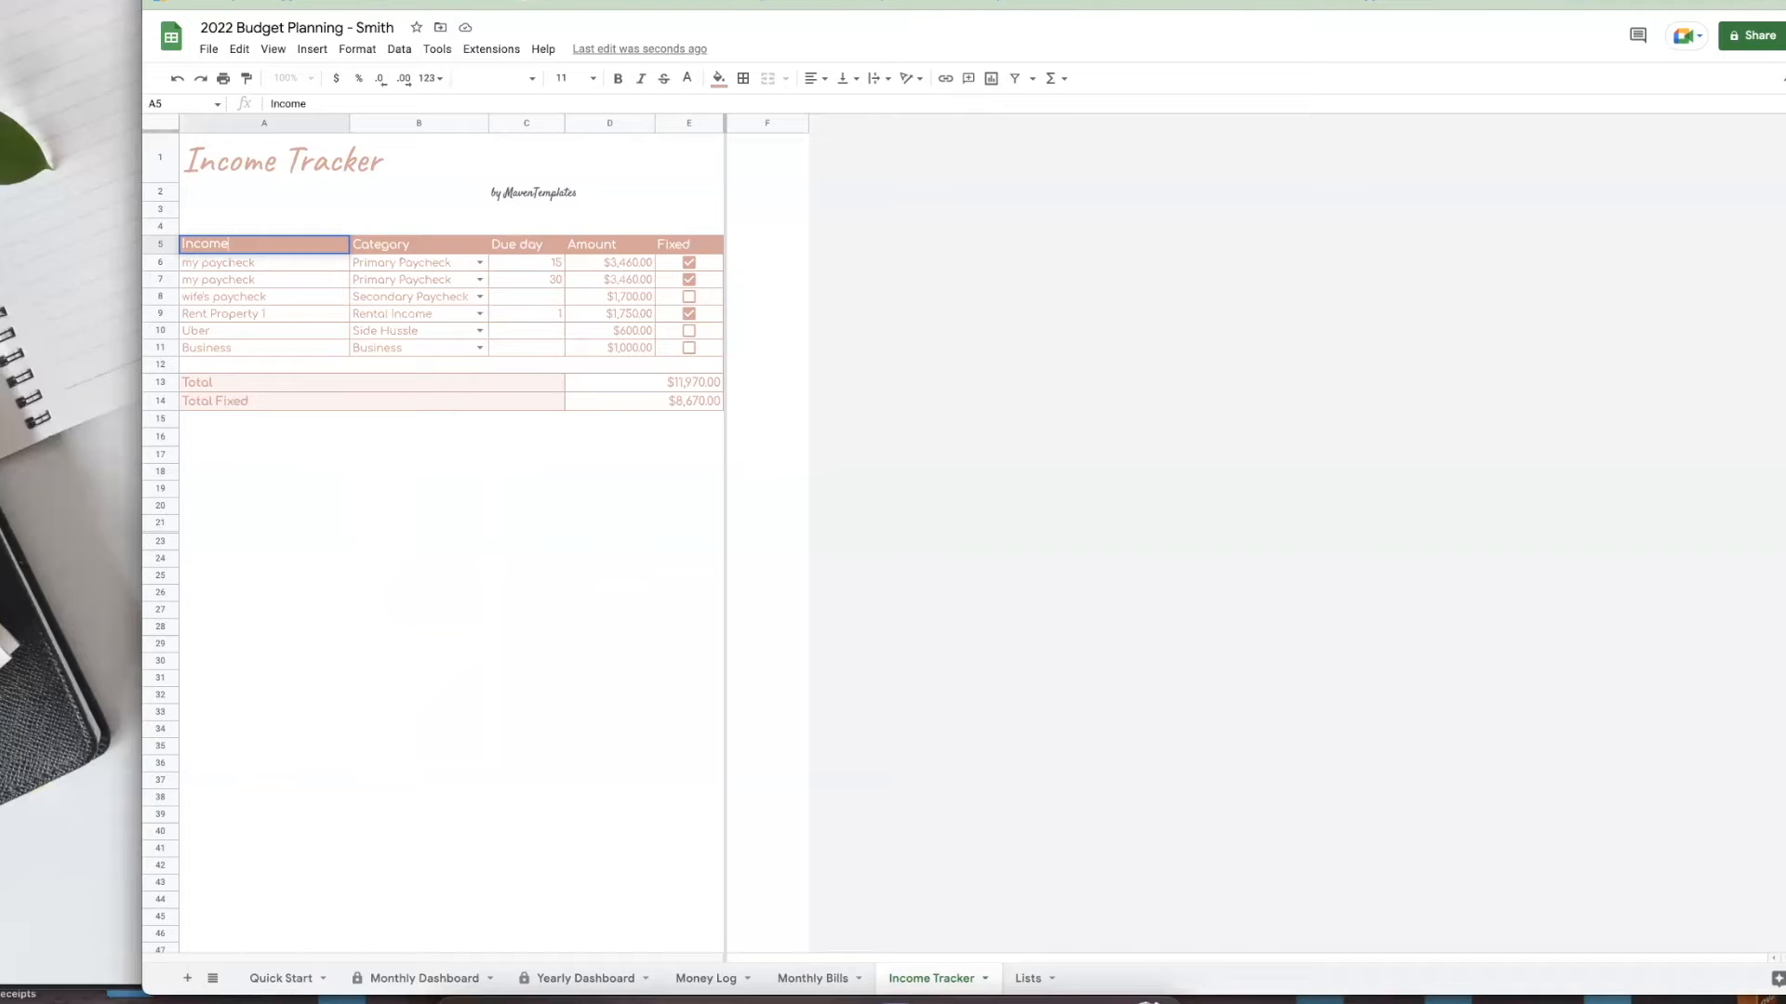
left_click(422, 507)
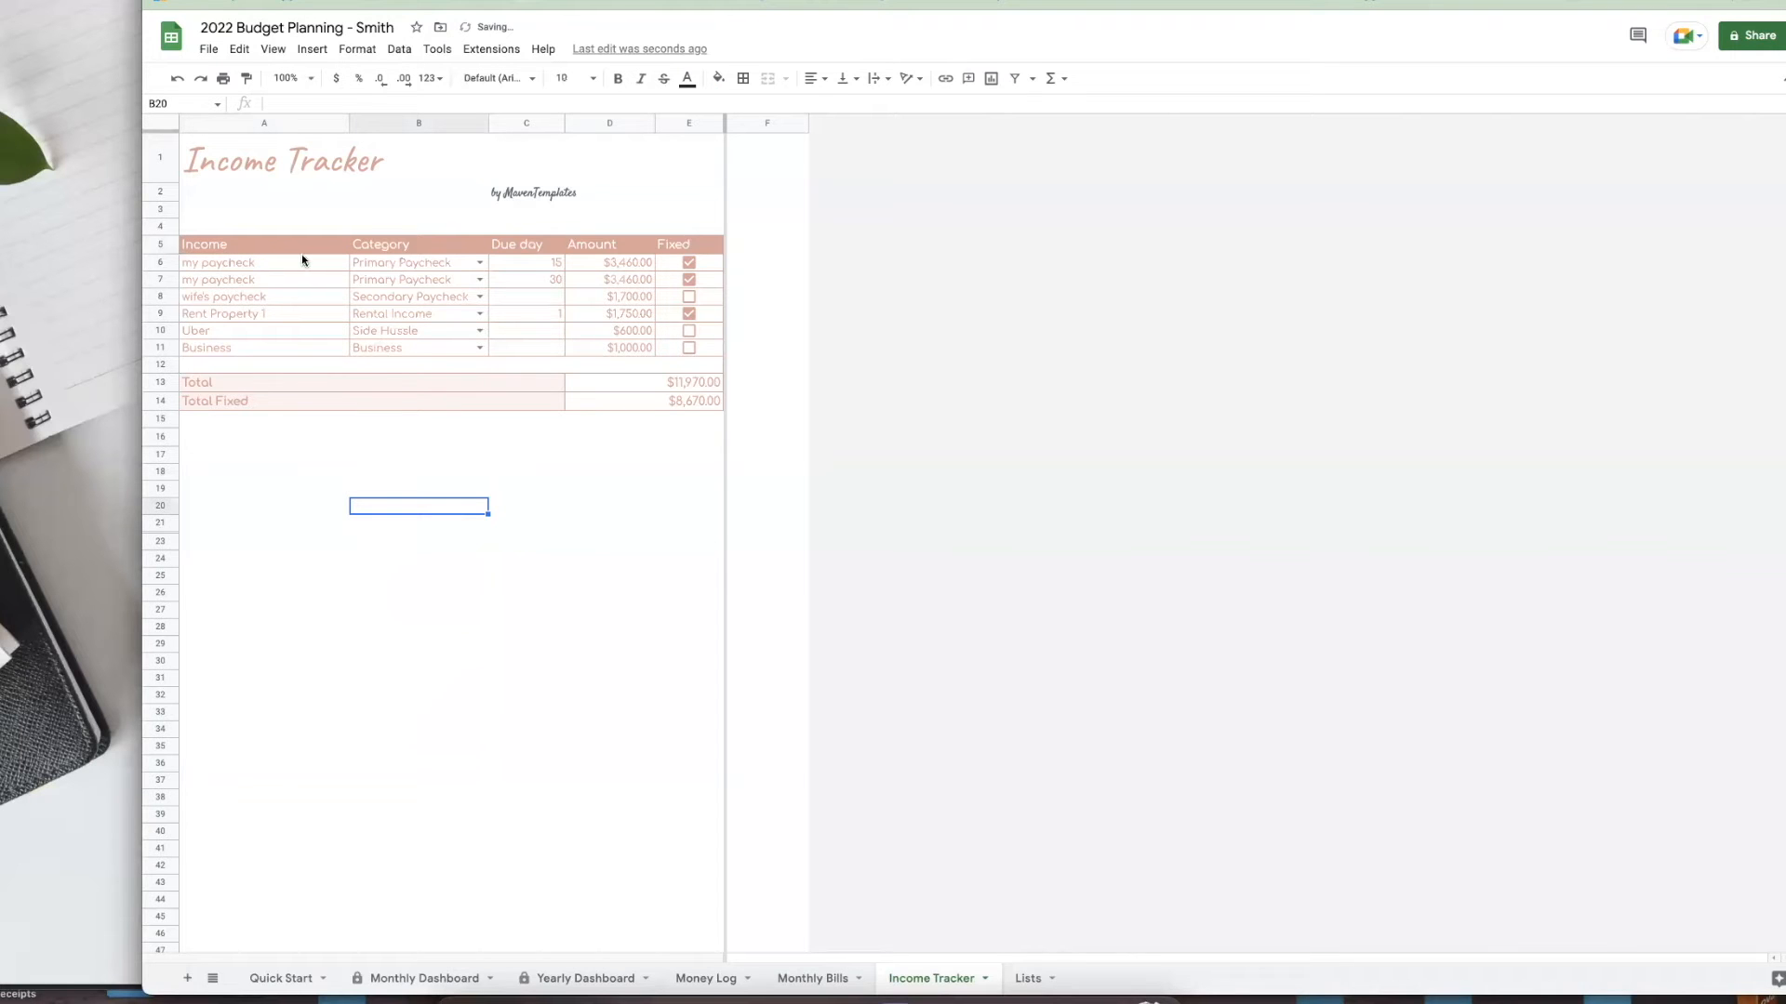
- Delete the values in A6:E11, including the Fixed checkboxes, and undo the deletion
left_click_drag(299, 262, 628, 350)
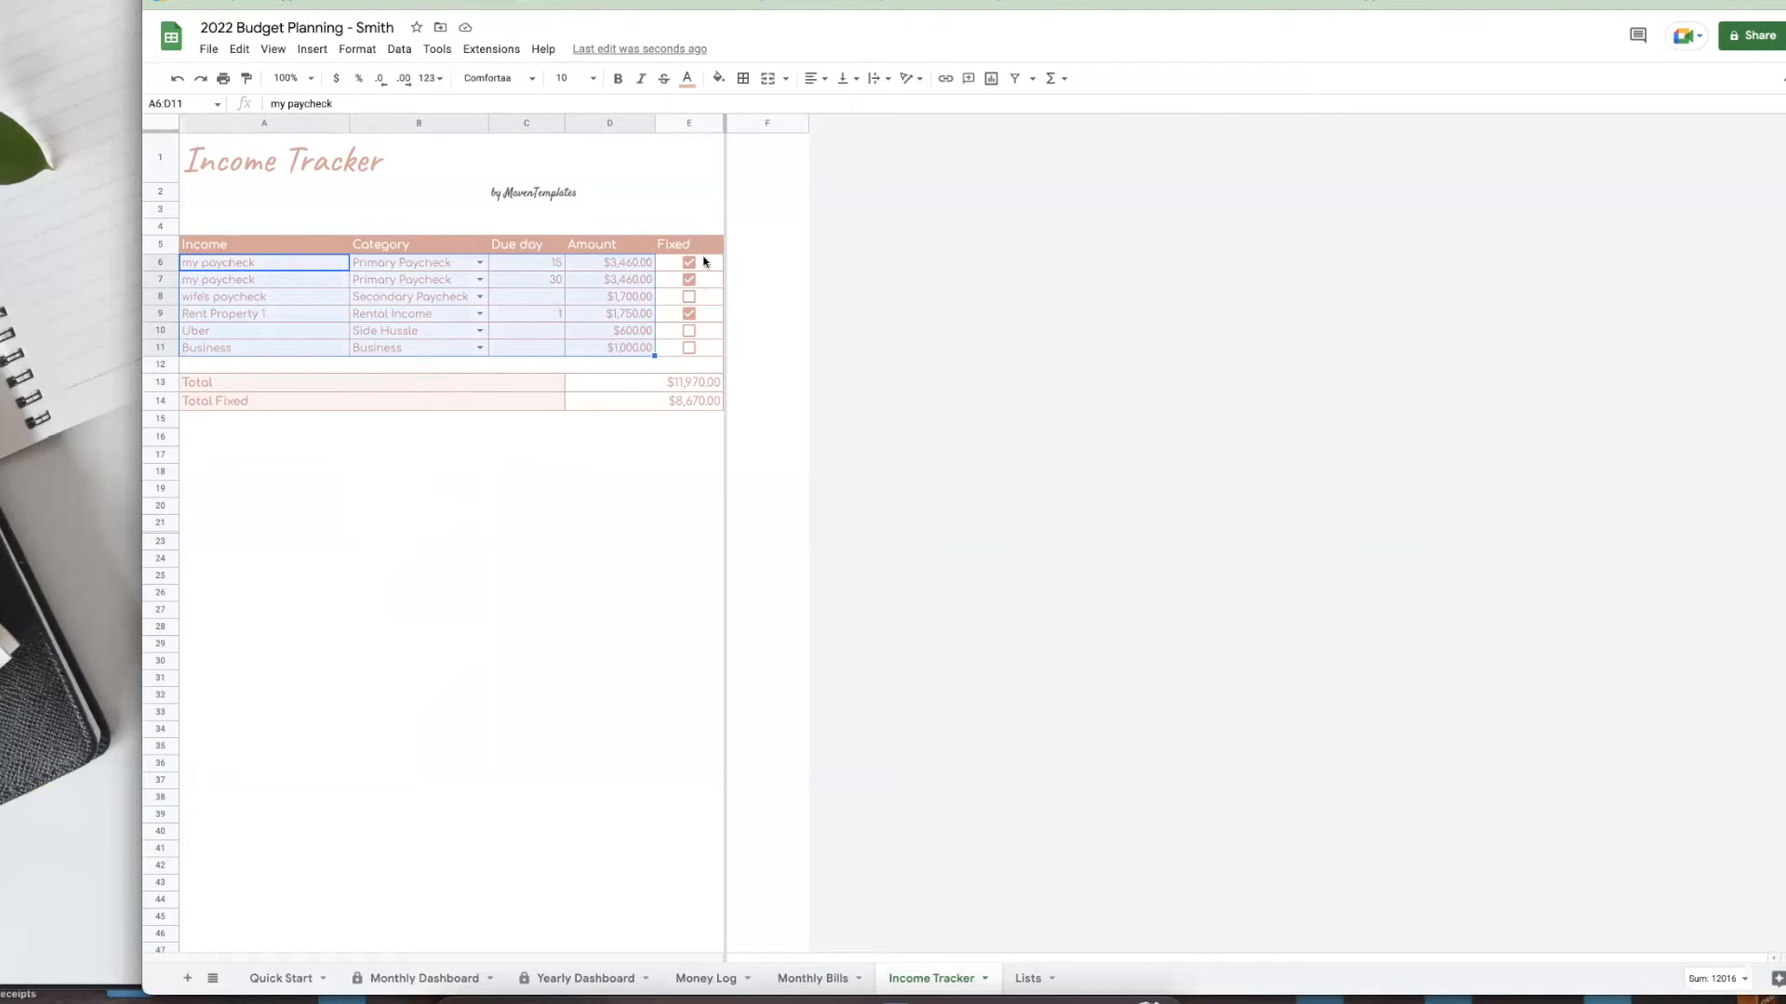
left_click(249, 266)
left_click_drag(249, 266, 695, 348)
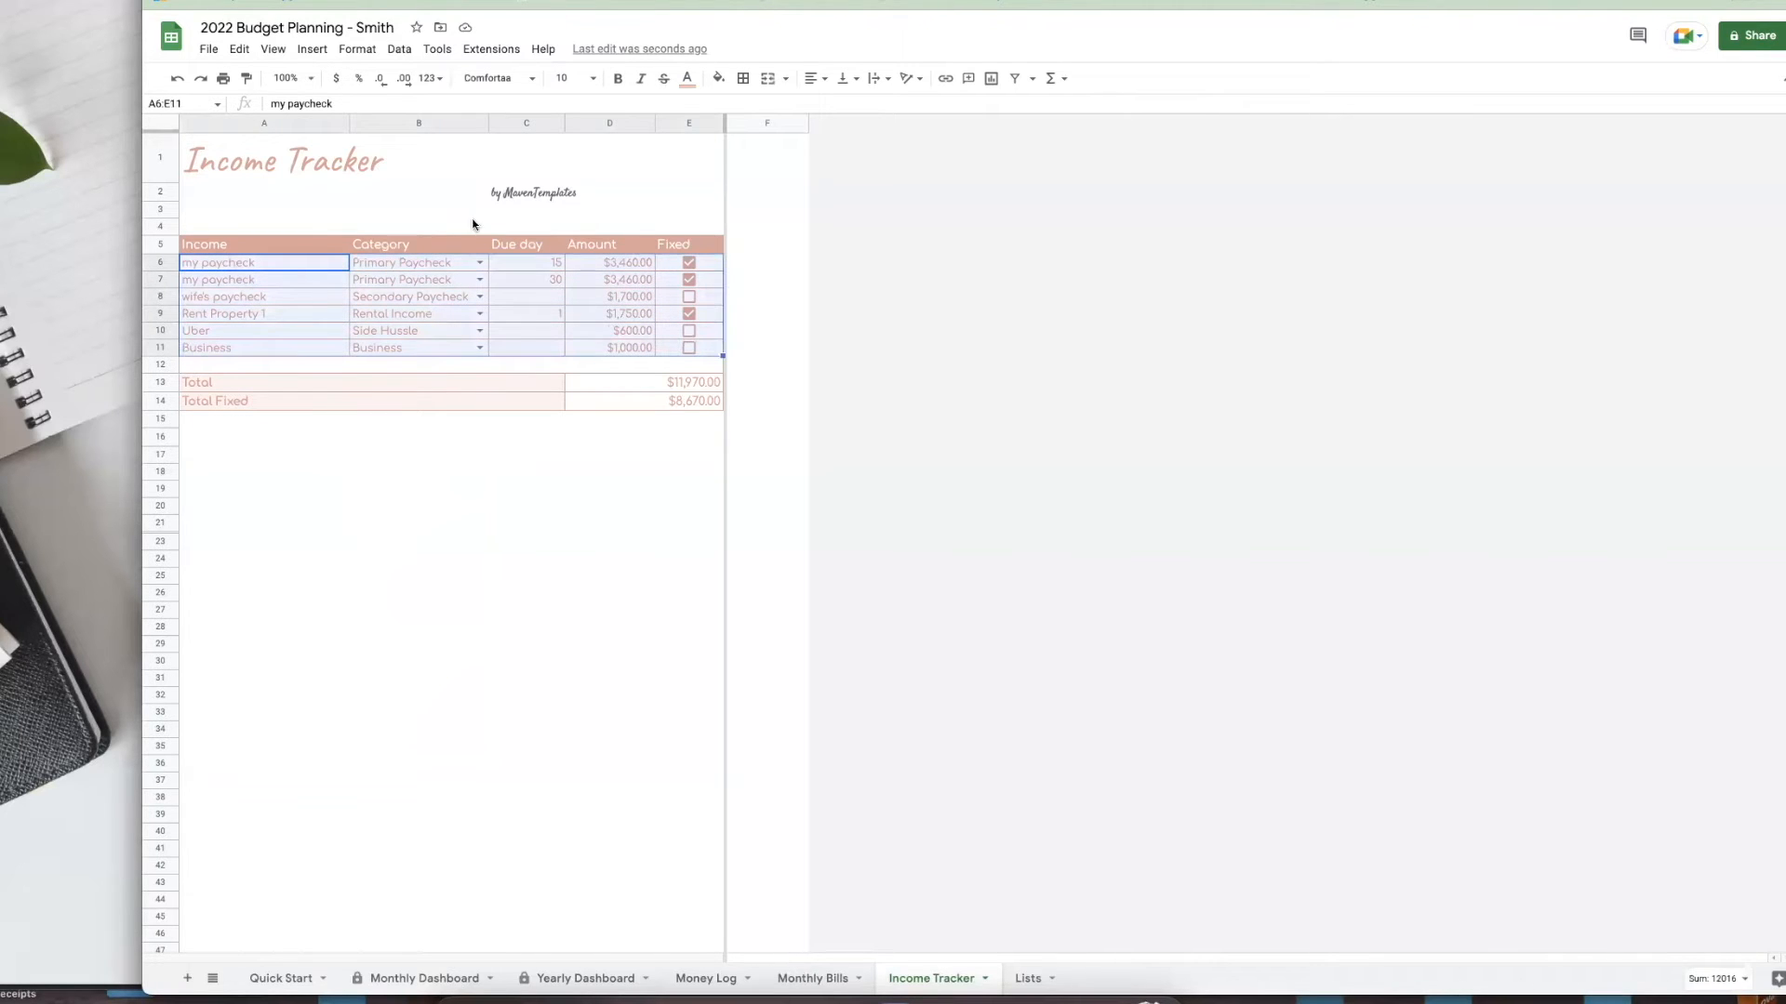
left_click(240, 51)
mouse_move(410, 294)
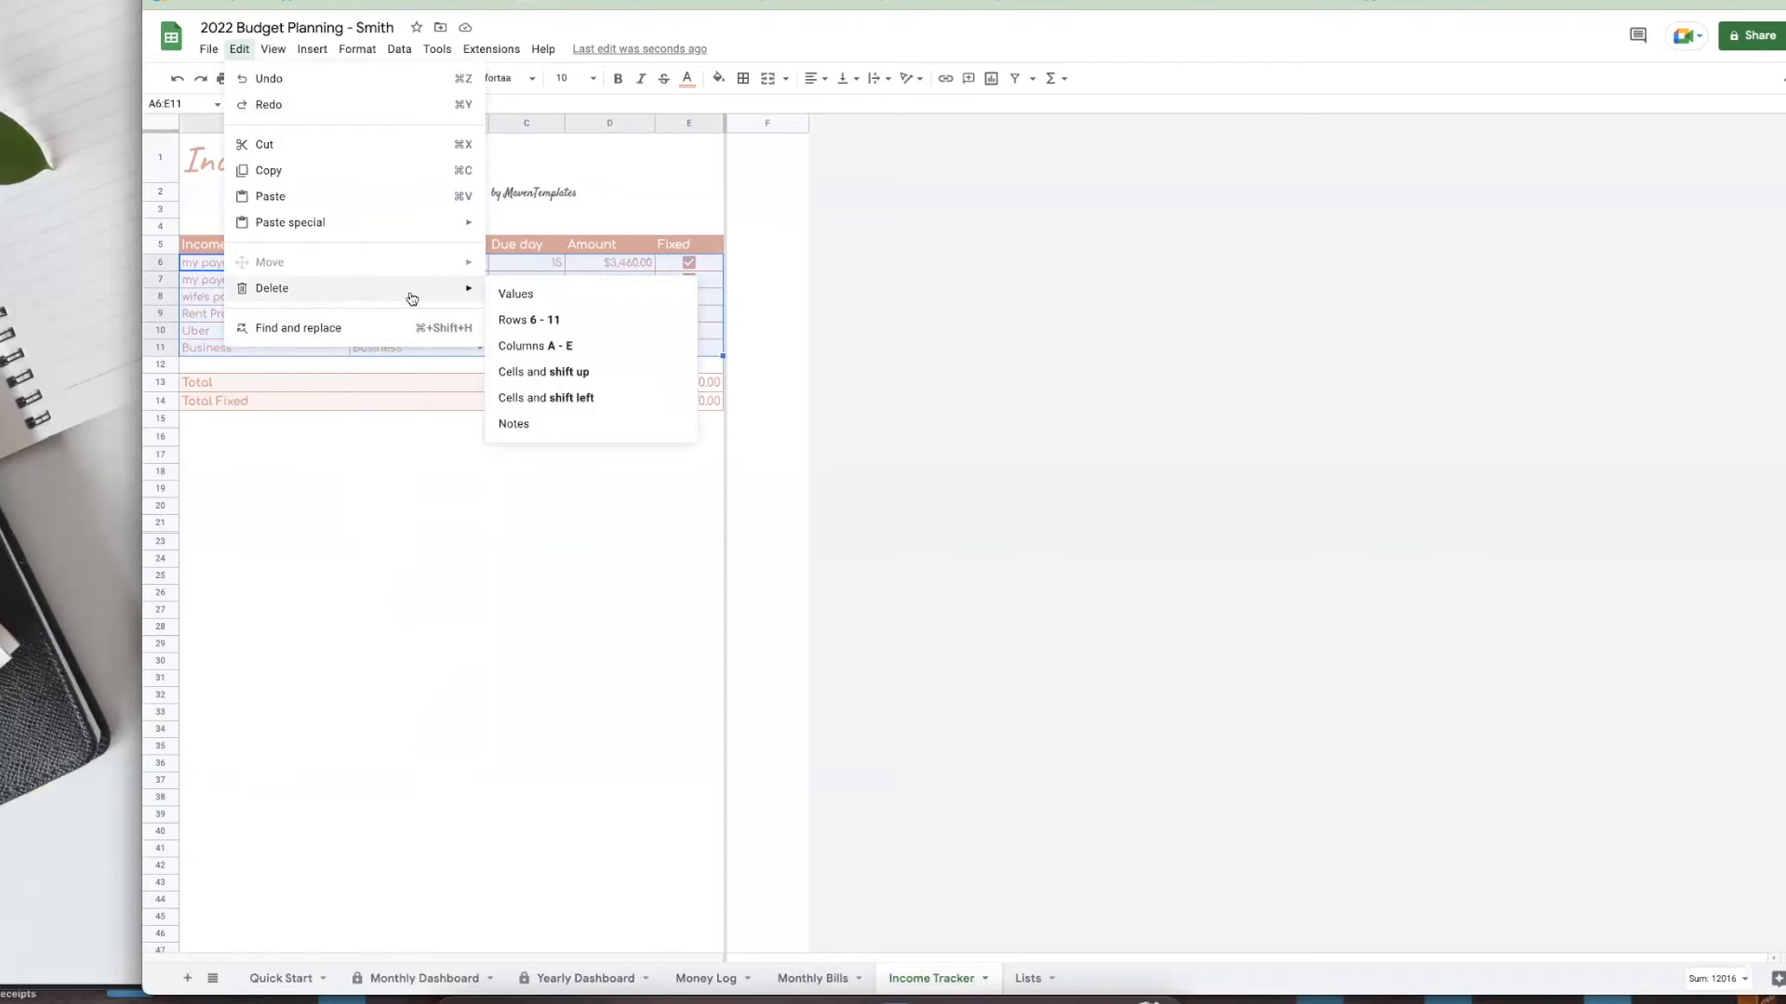
left_click(595, 297)
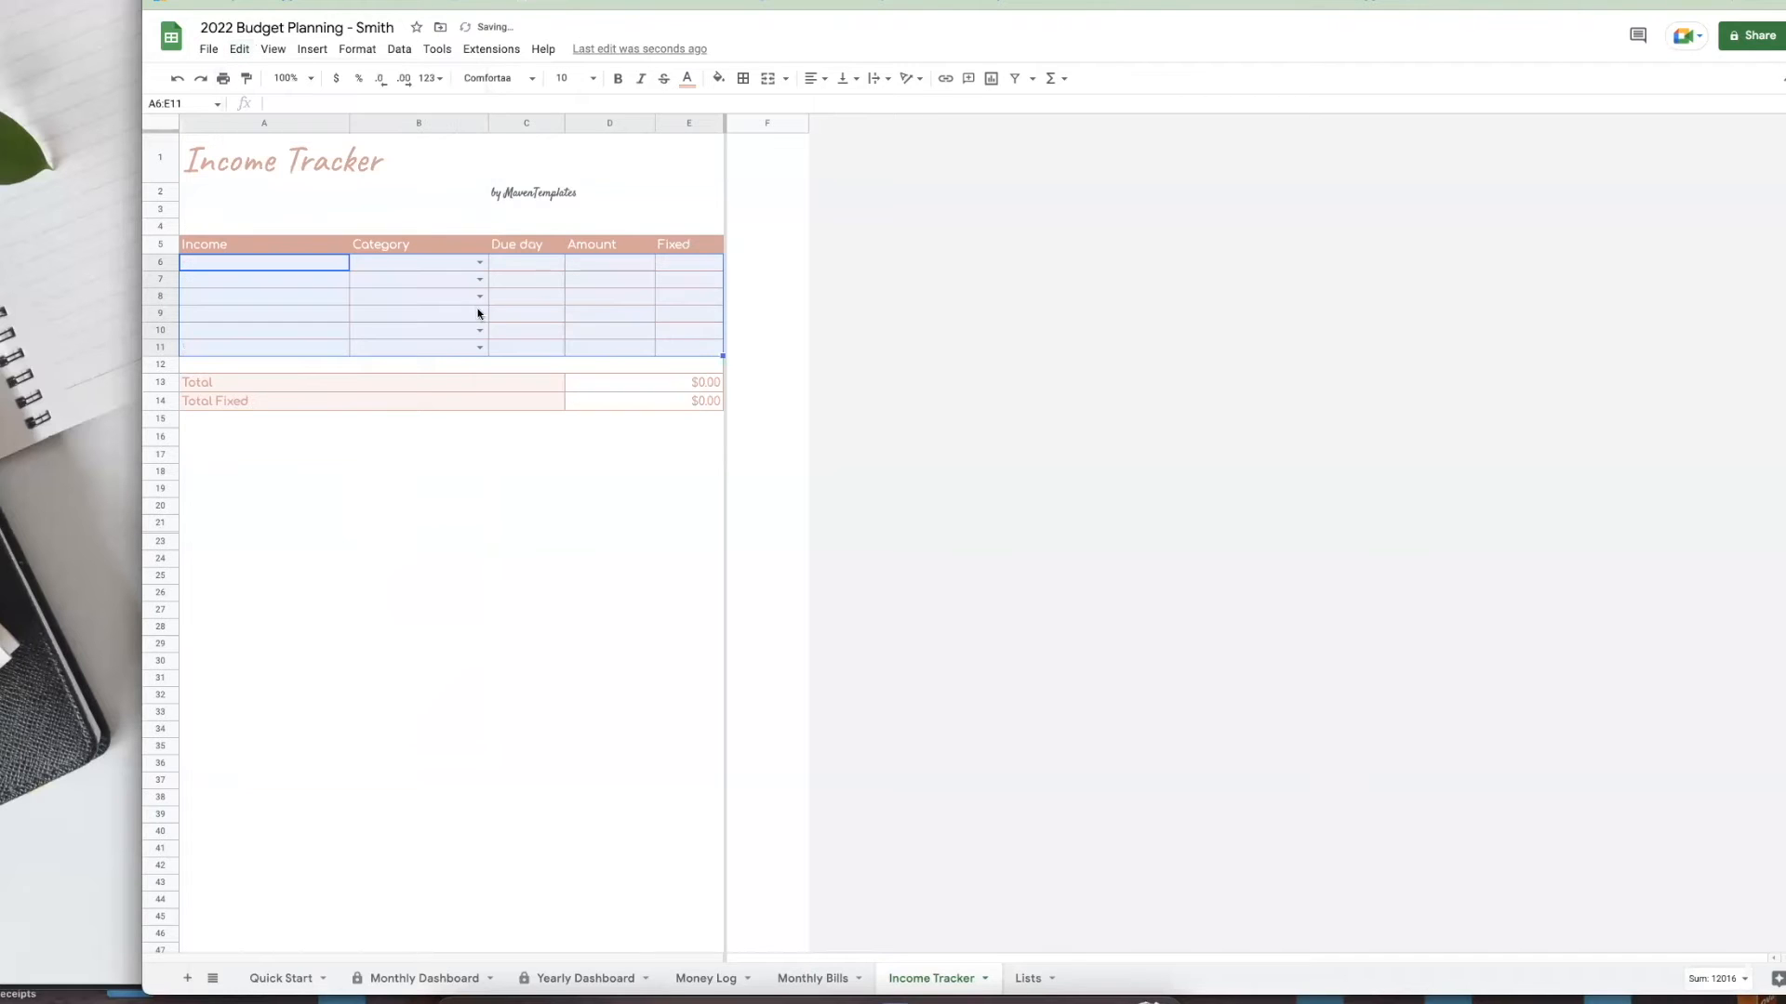
left_click(651, 495)
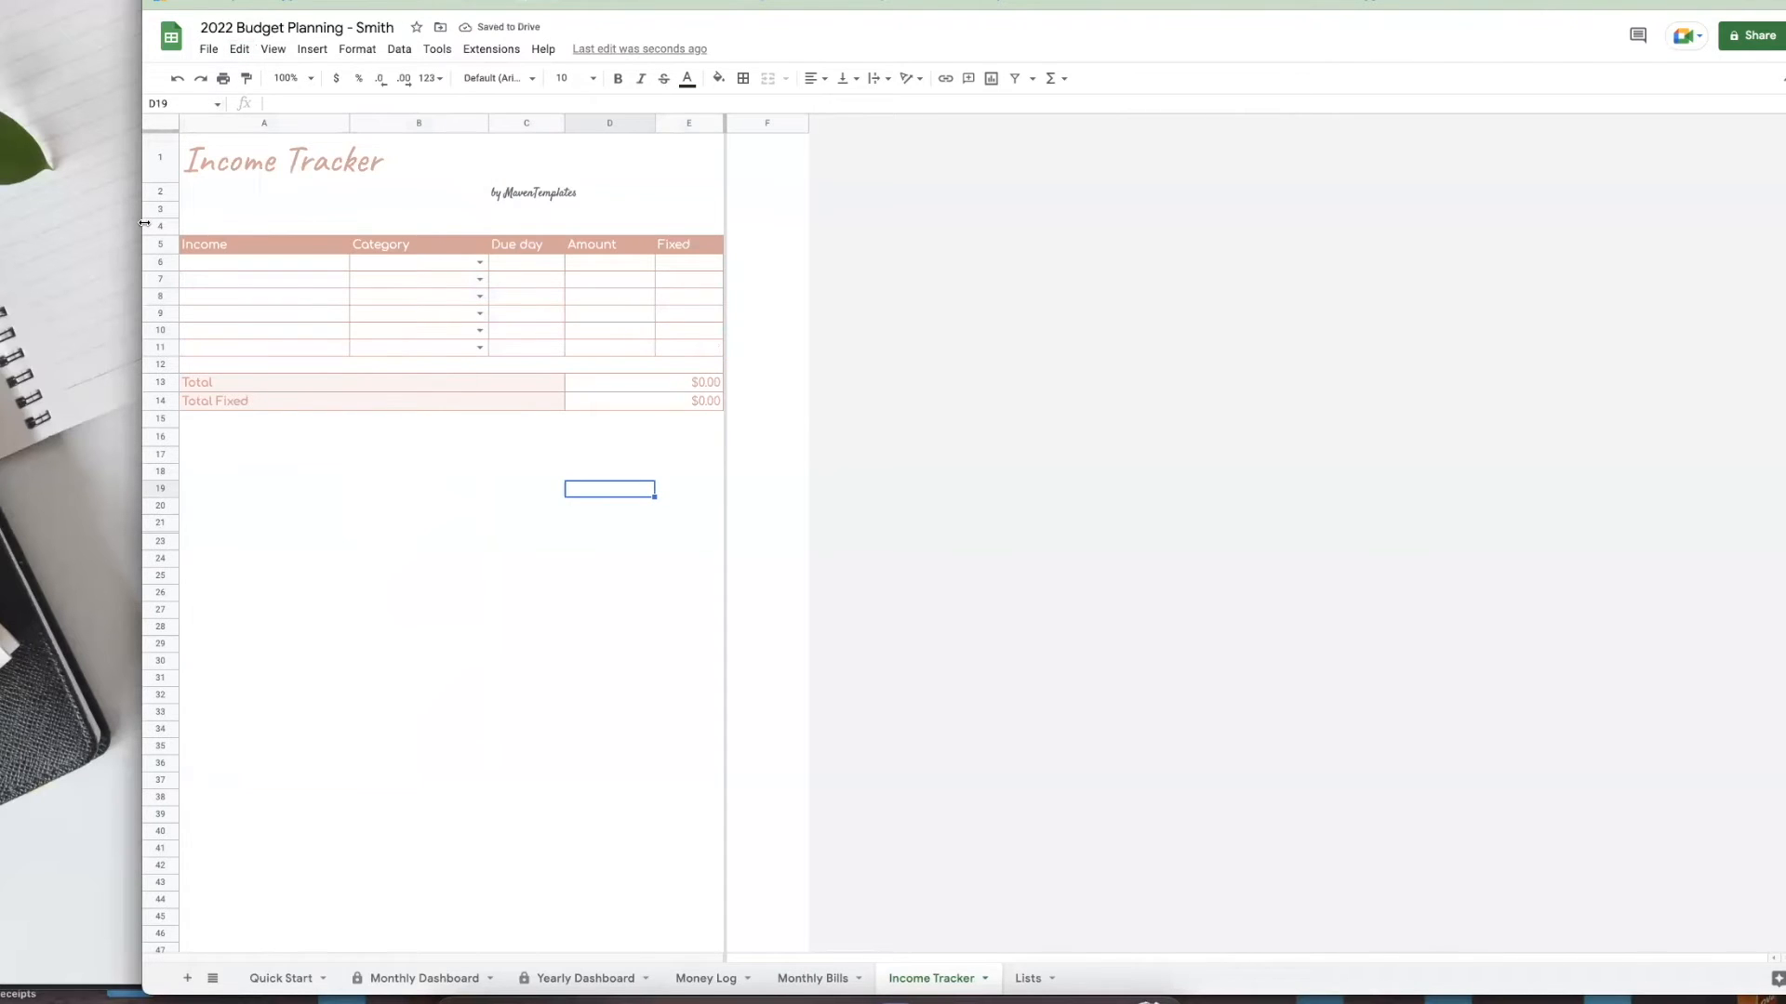
key("ctrl+z")
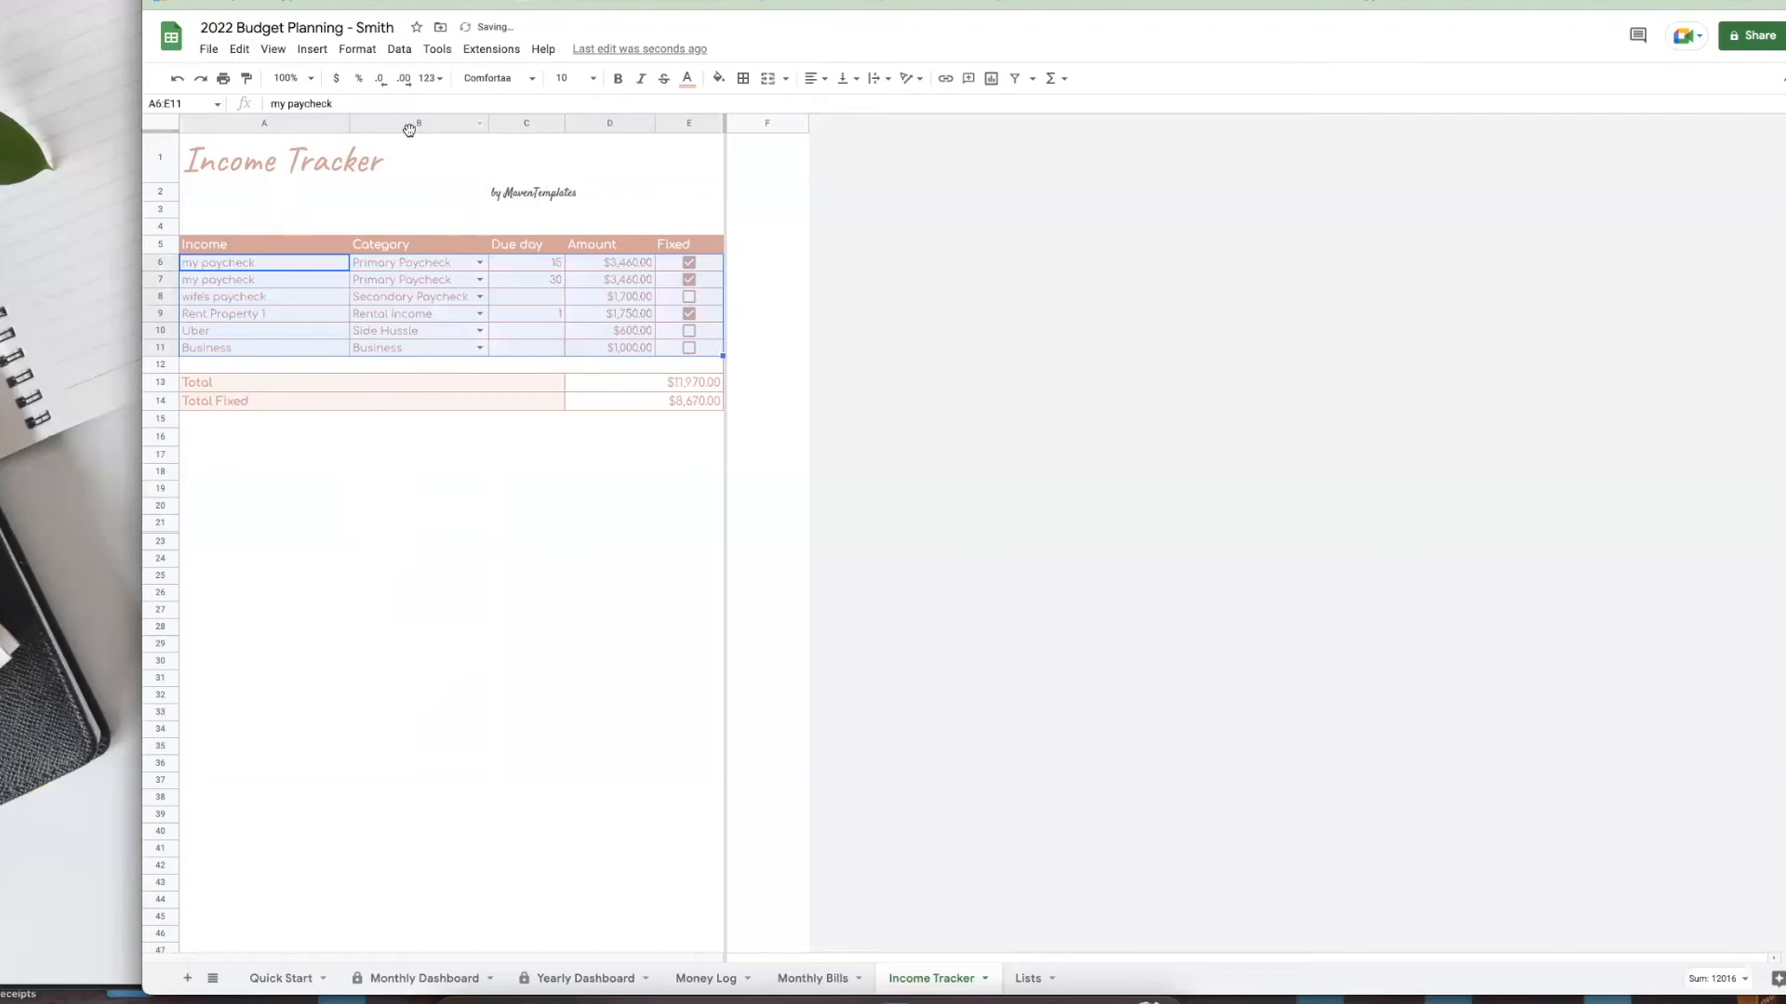
left_click(468, 312)
- Delete only the values in A6:D11, leaving out the Fixed checkboxes, and undo the deletion
mouse_move(270, 265)
left_mouse_down()
mouse_move(614, 268)
mouse_move(617, 347)
left_mouse_up()
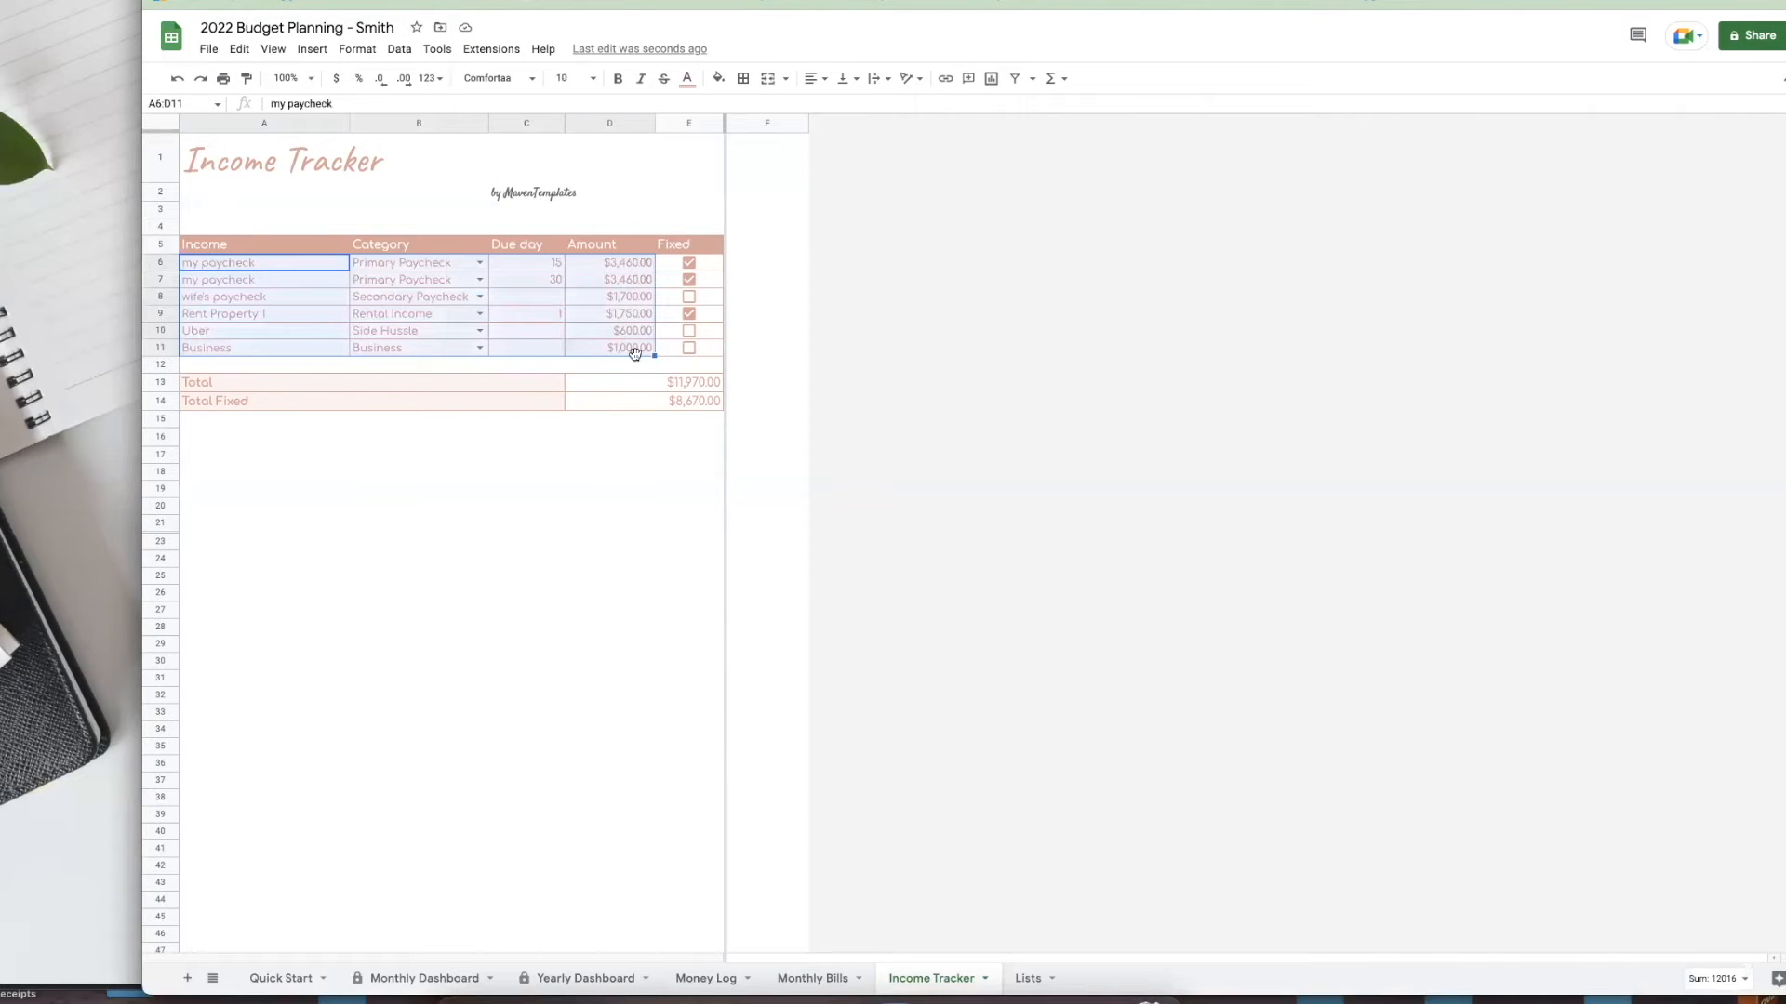
left_click(241, 49)
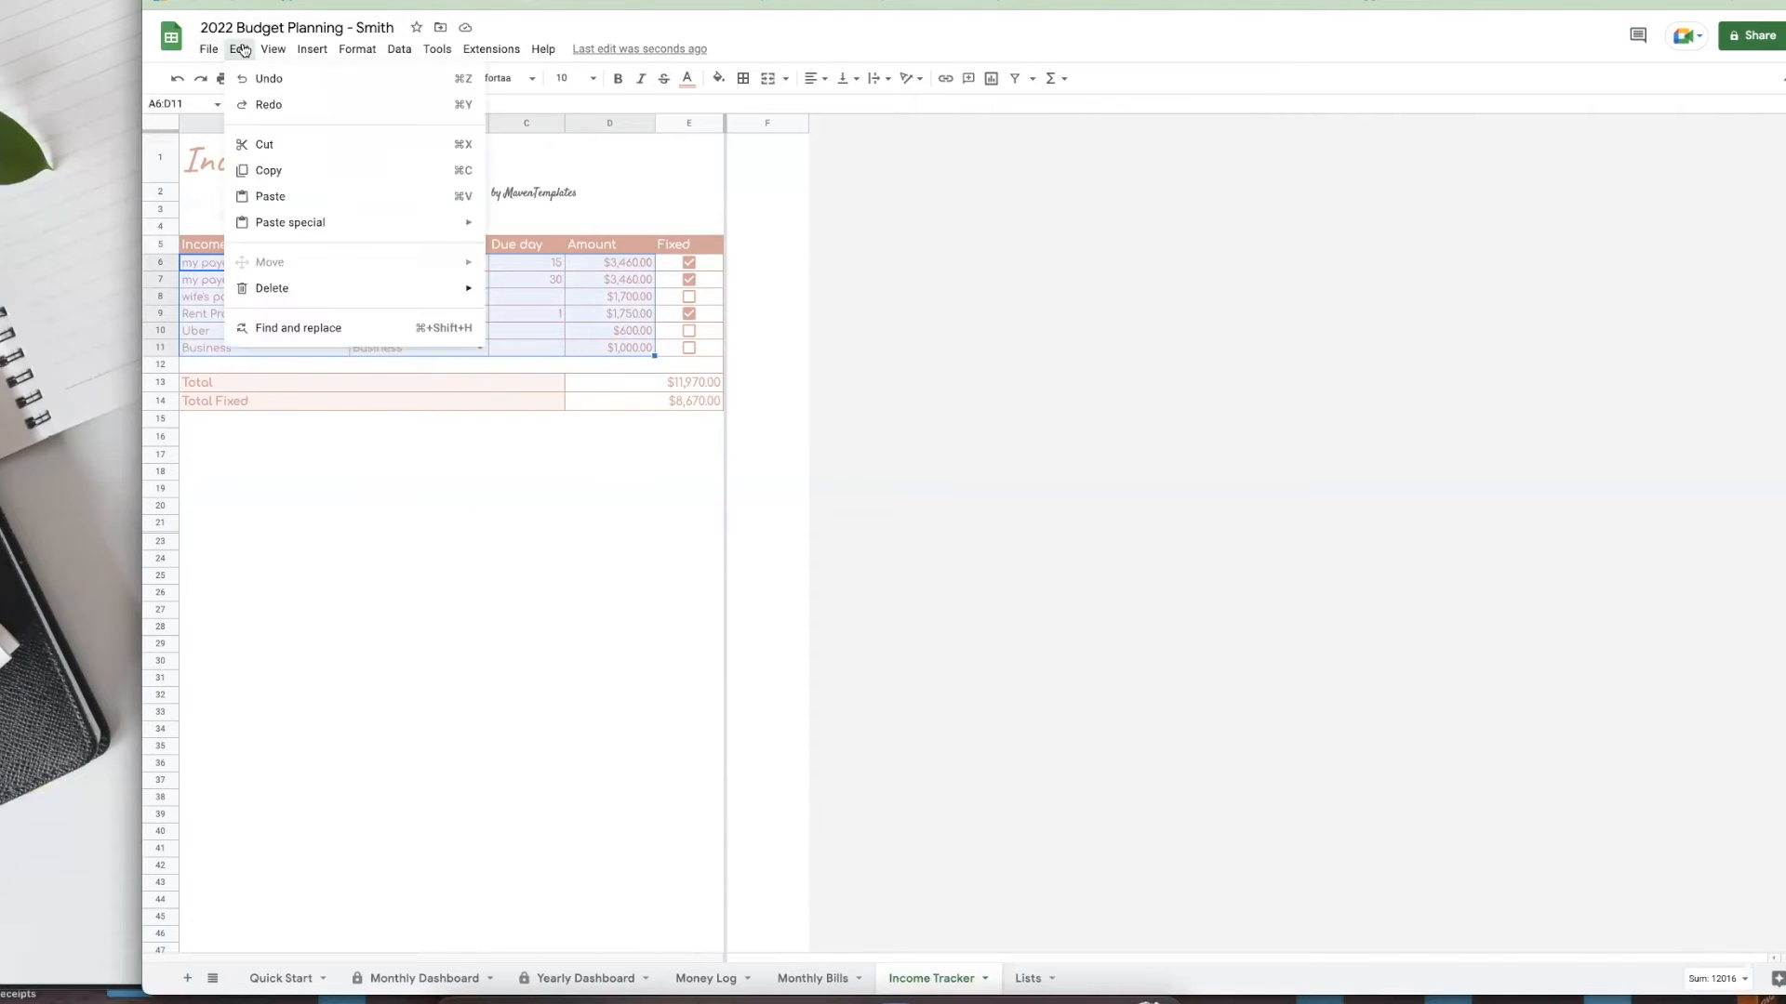
mouse_move(438, 291)
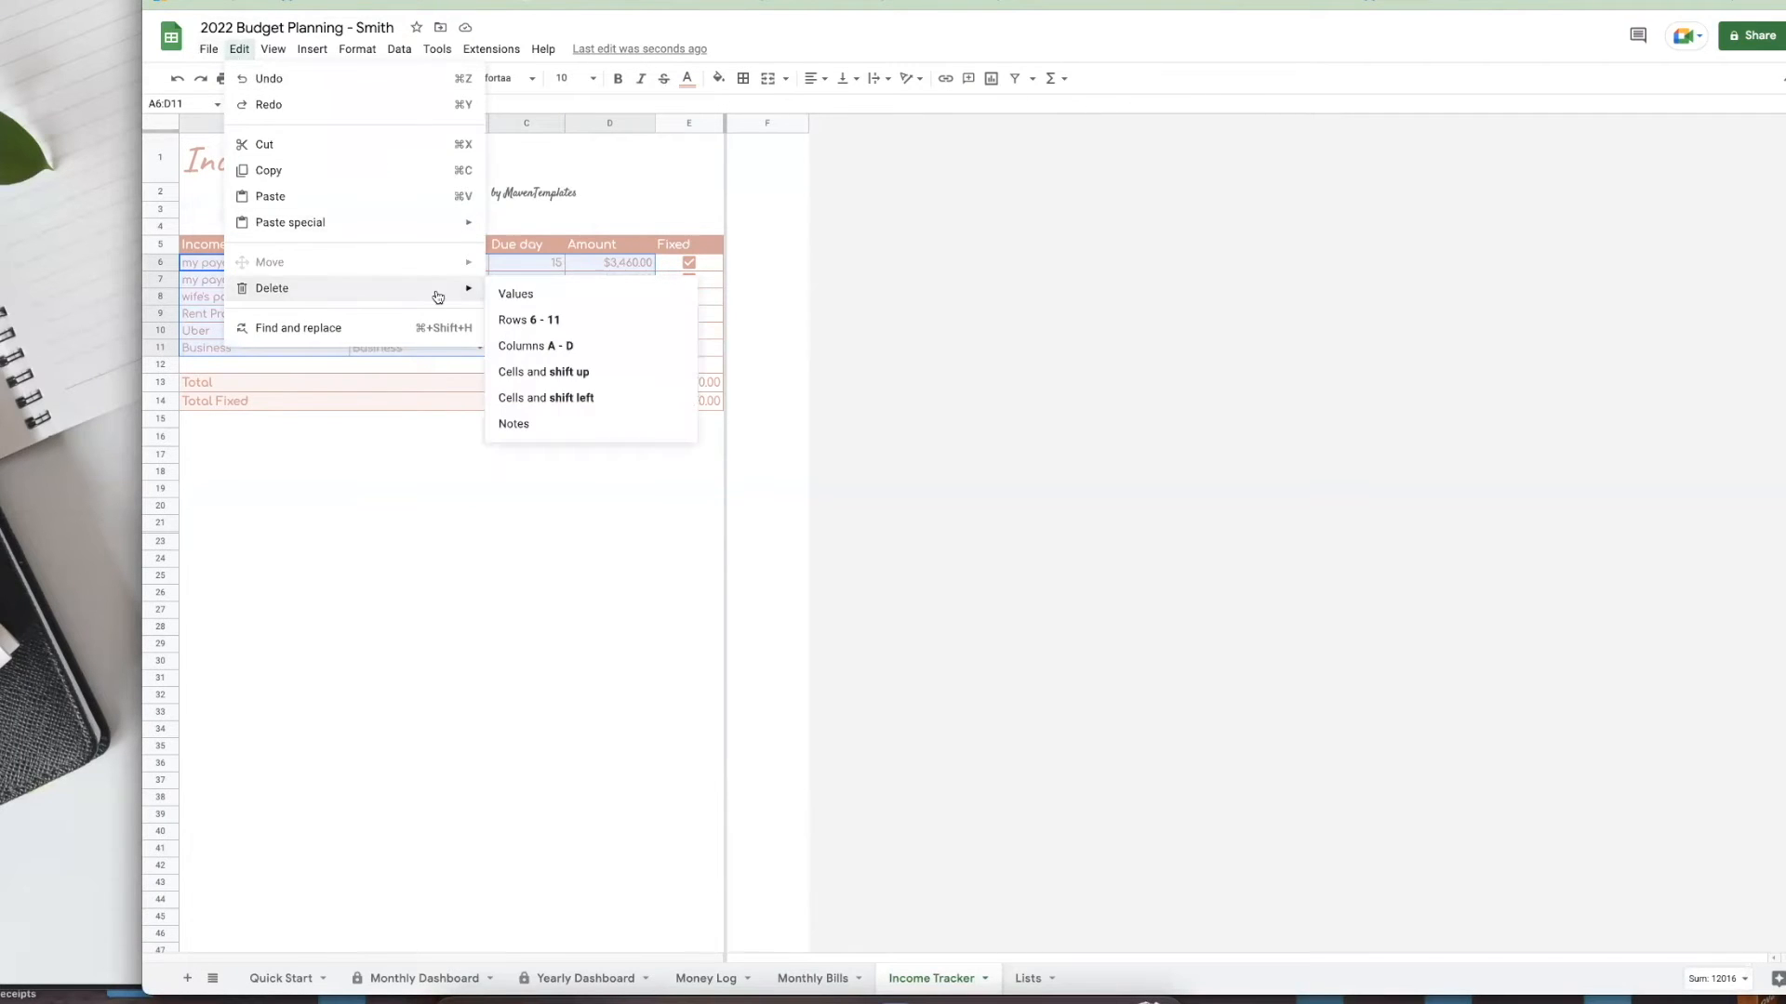
left_click(598, 292)
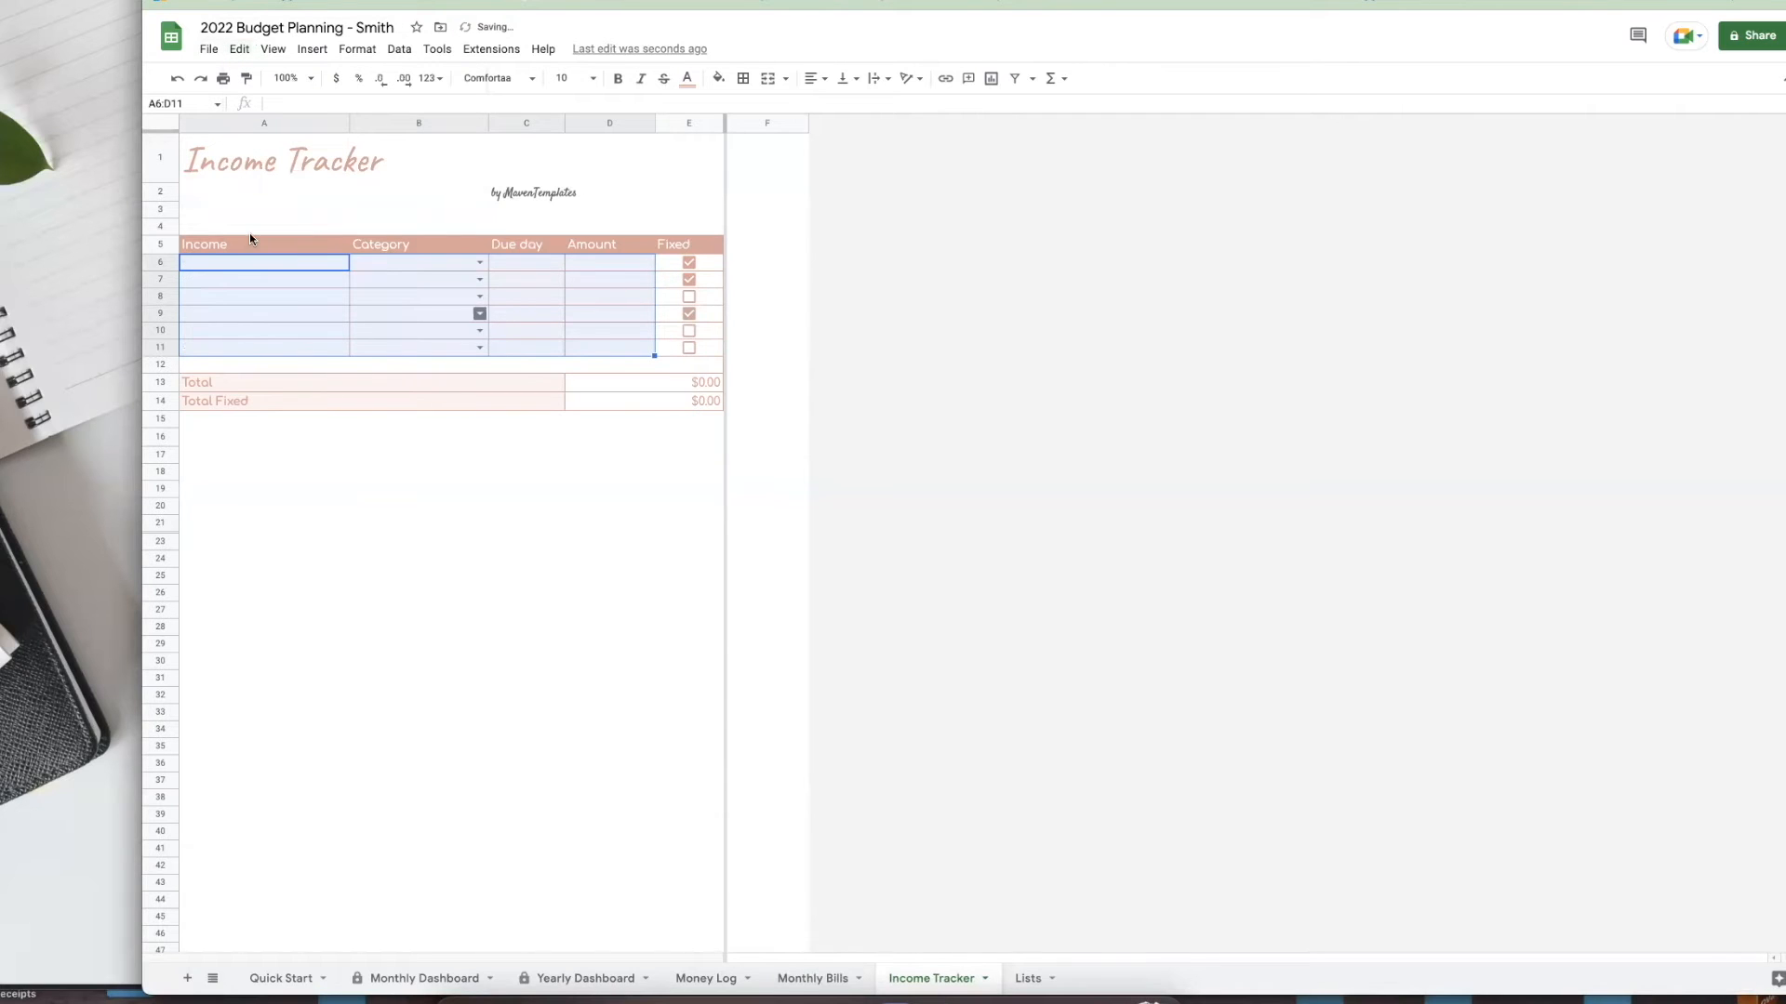
left_click(214, 291)
left_click(238, 257)
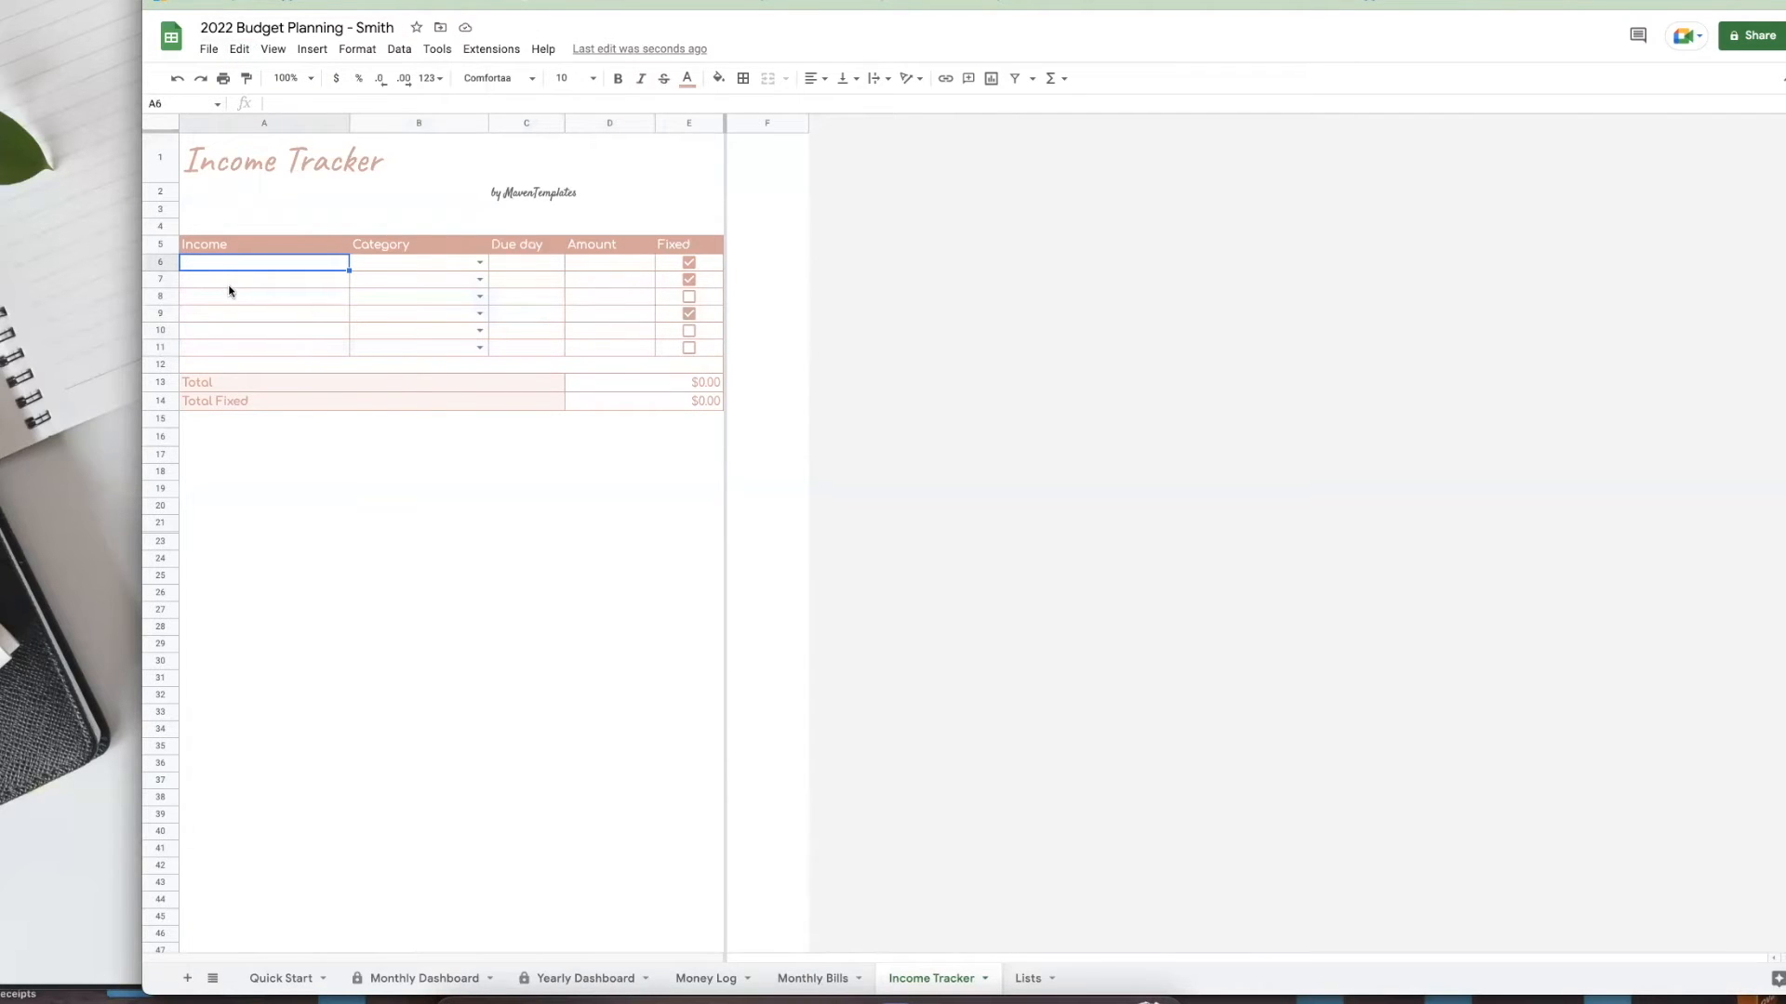
left_click_drag(227, 314, 223, 272)
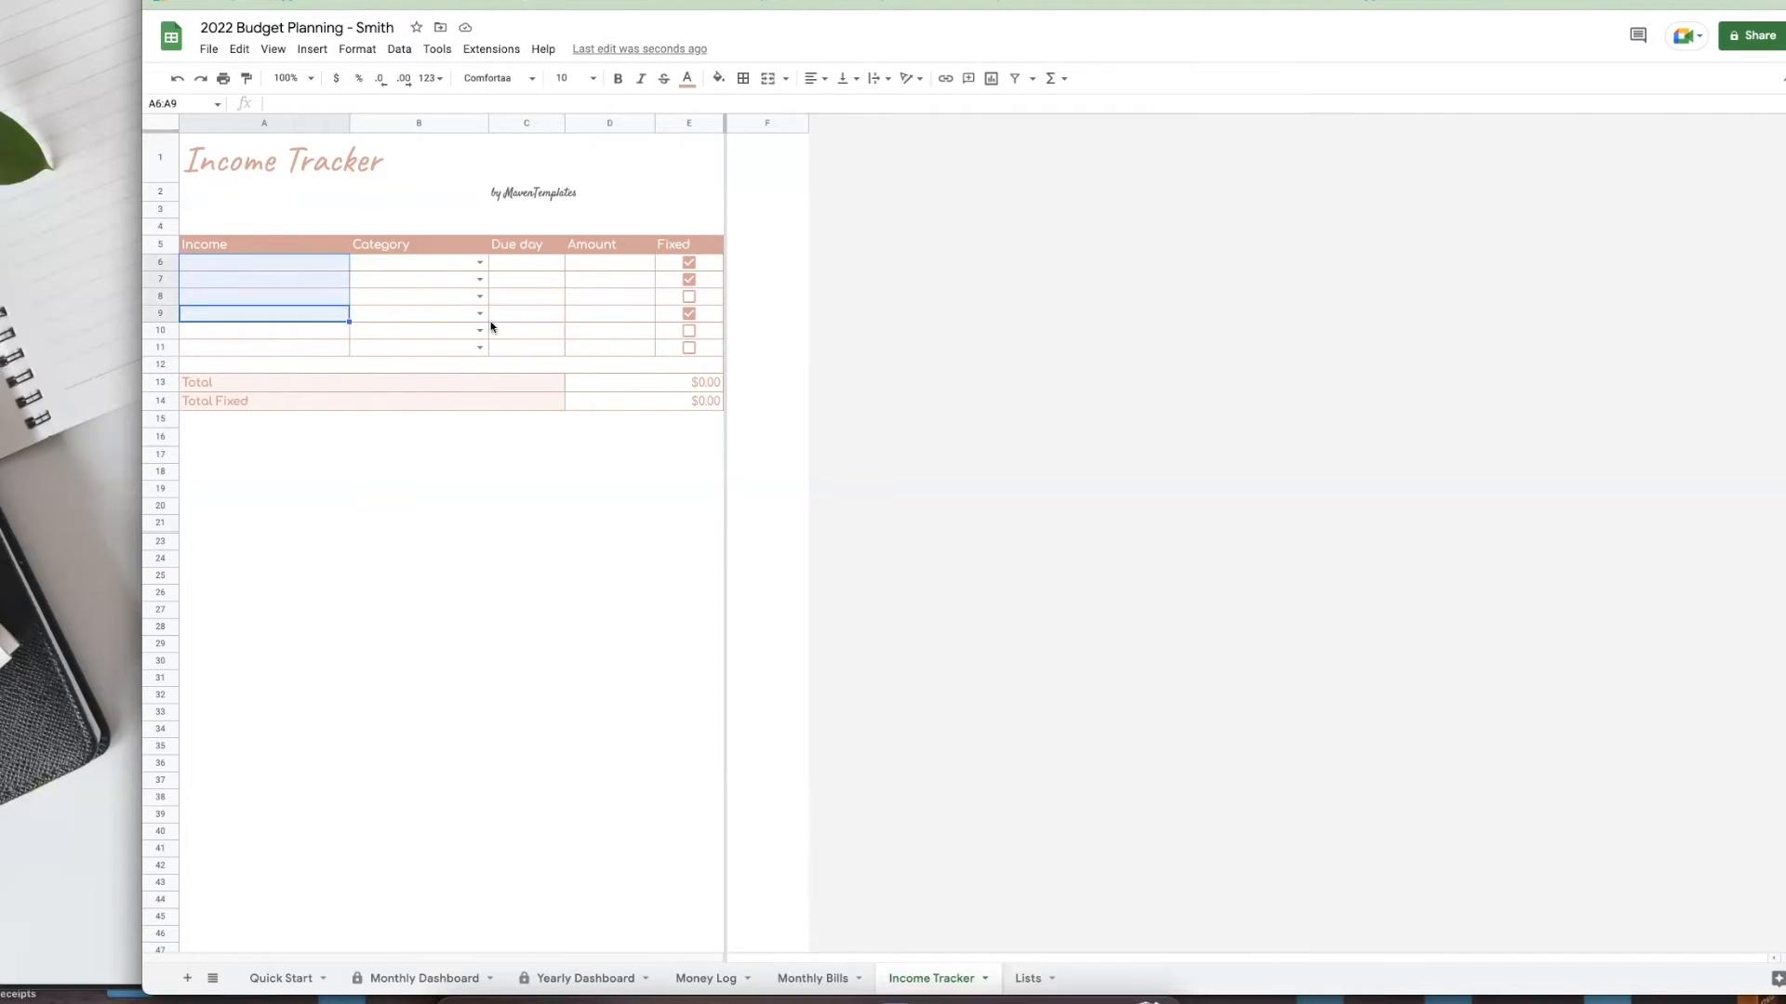
left_click(517, 264)
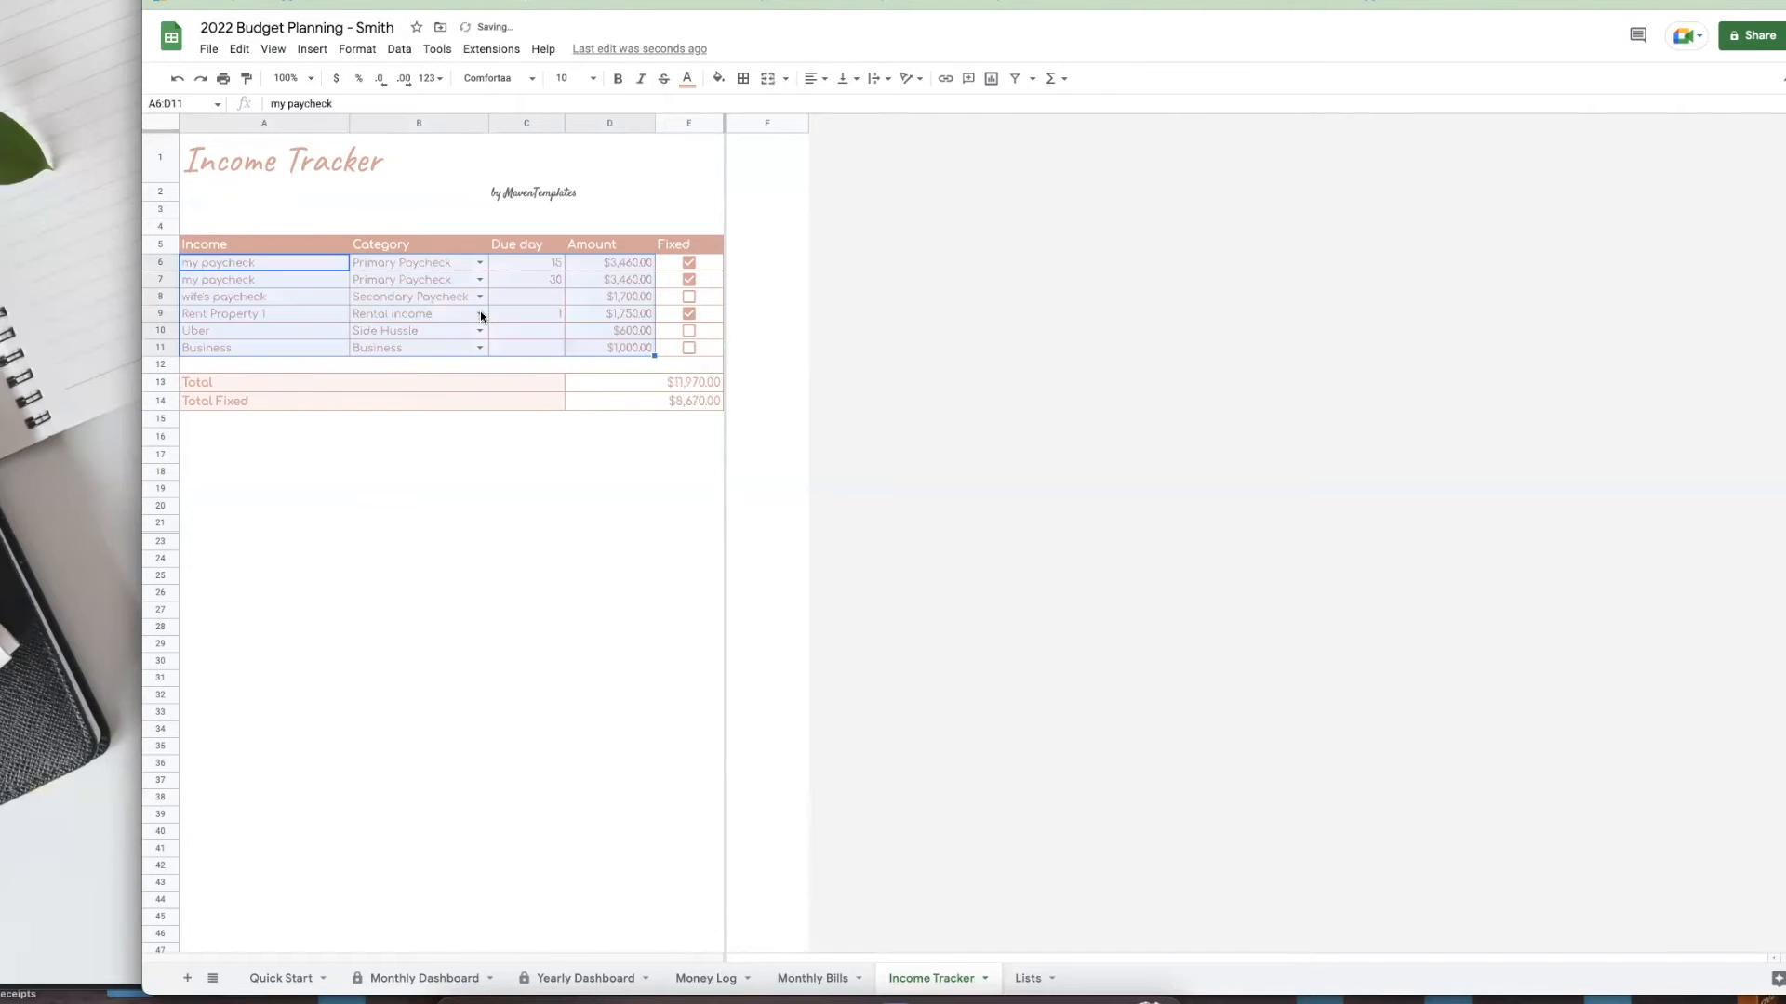
left_click(480, 313)
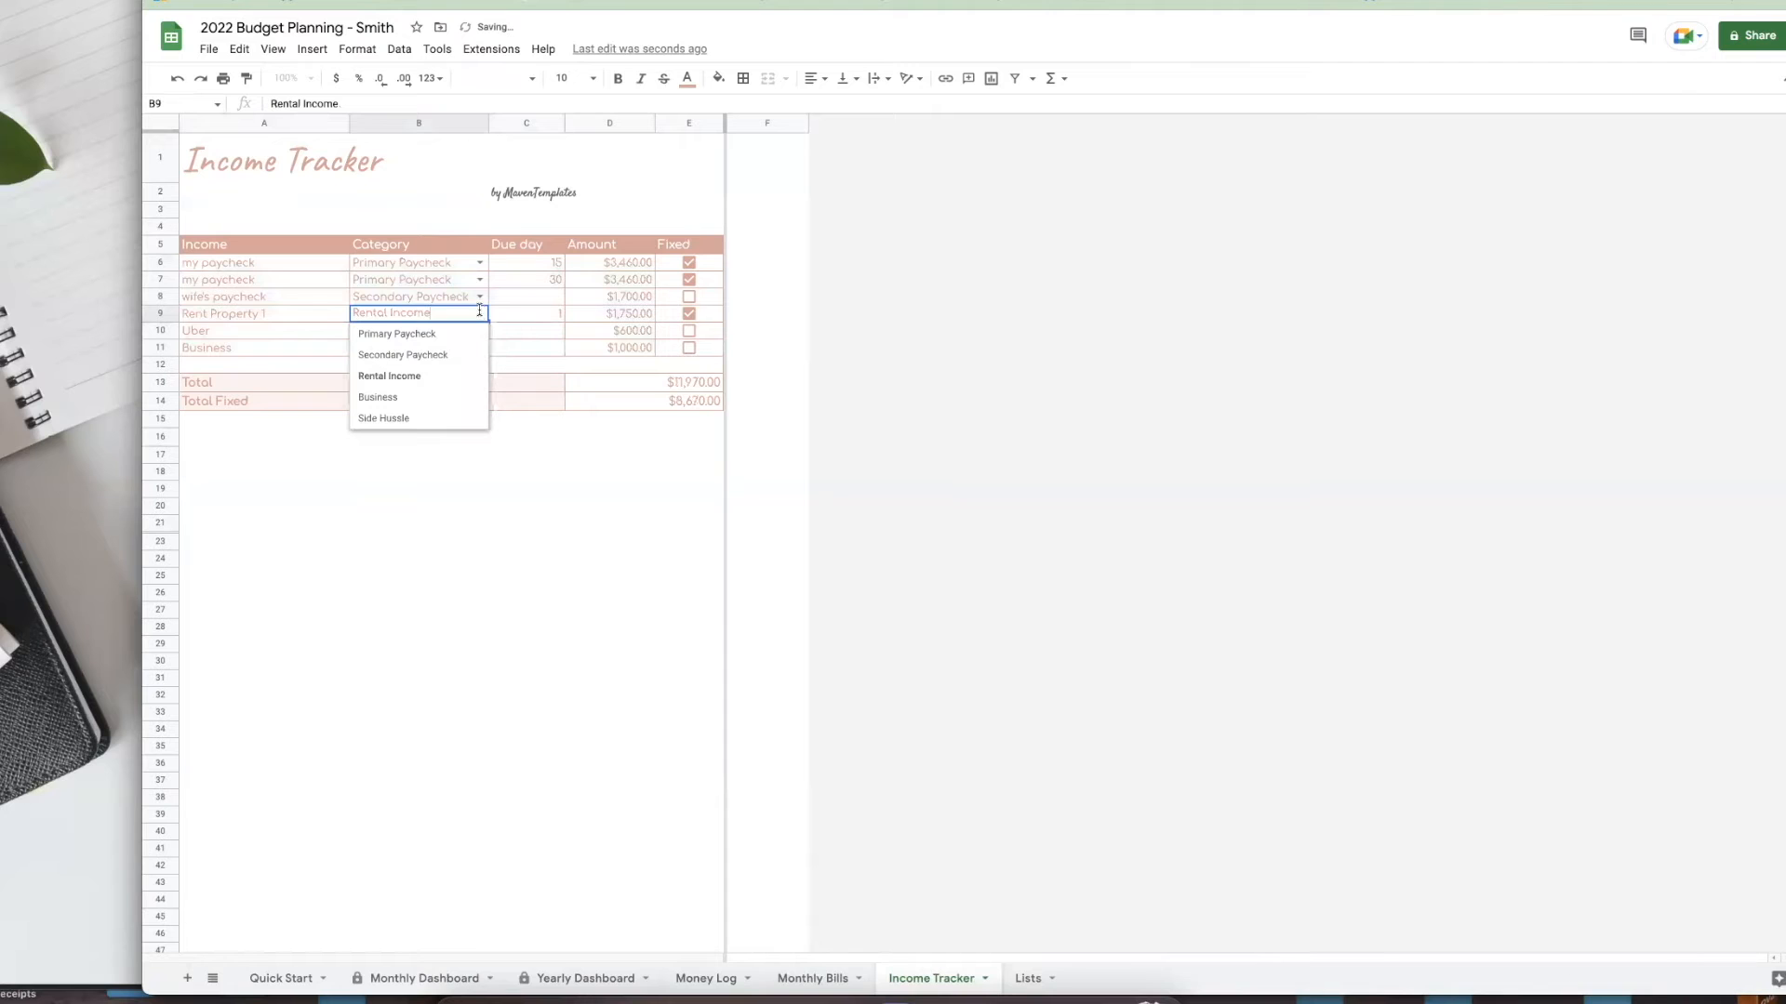
left_click(160, 330)
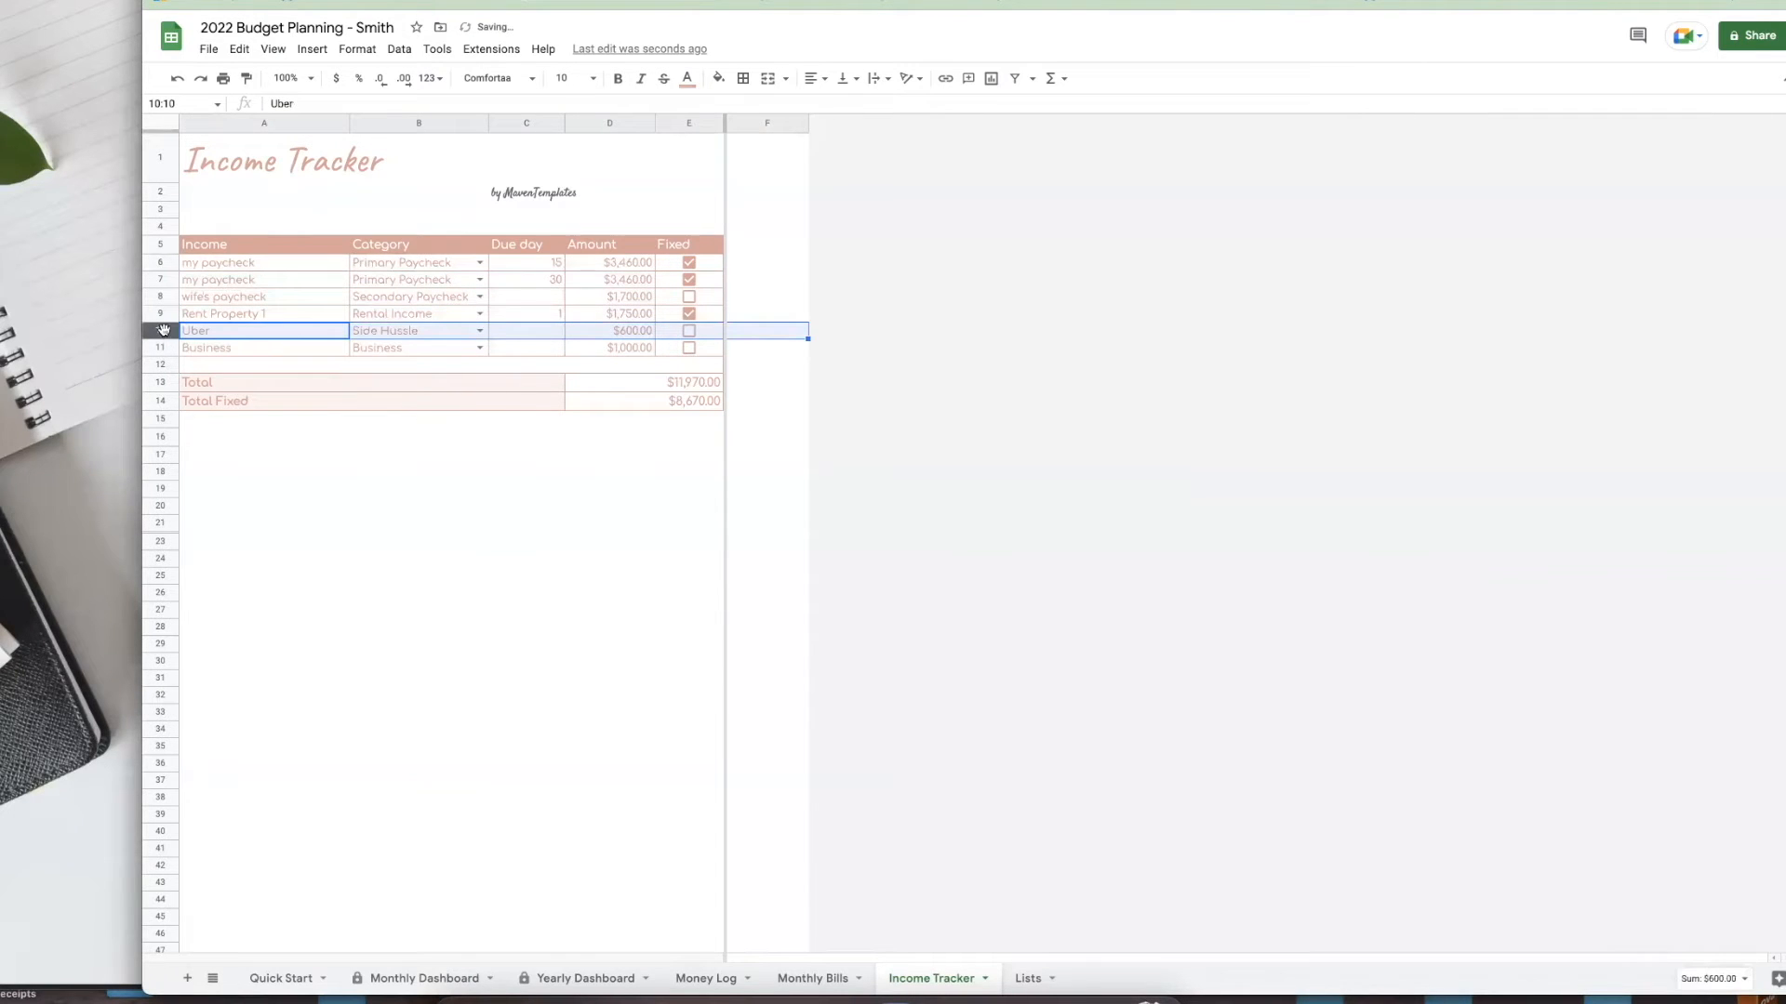
right_click(163, 330)
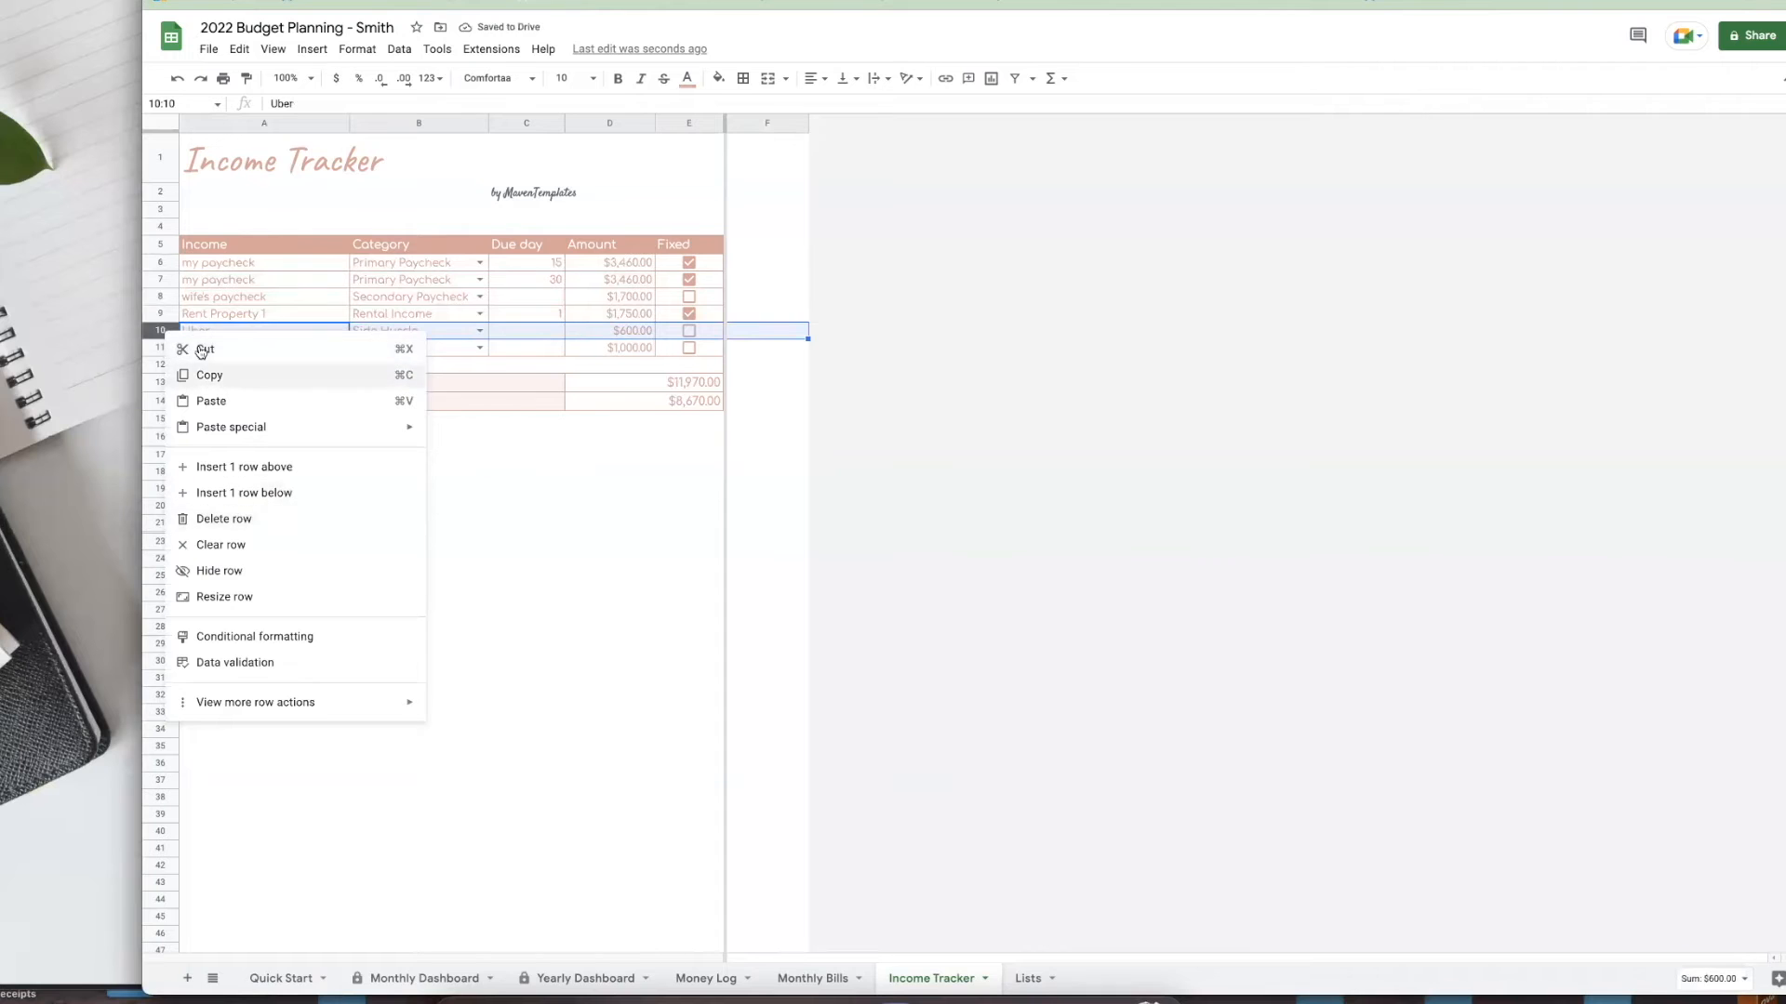
left_click(530, 542)
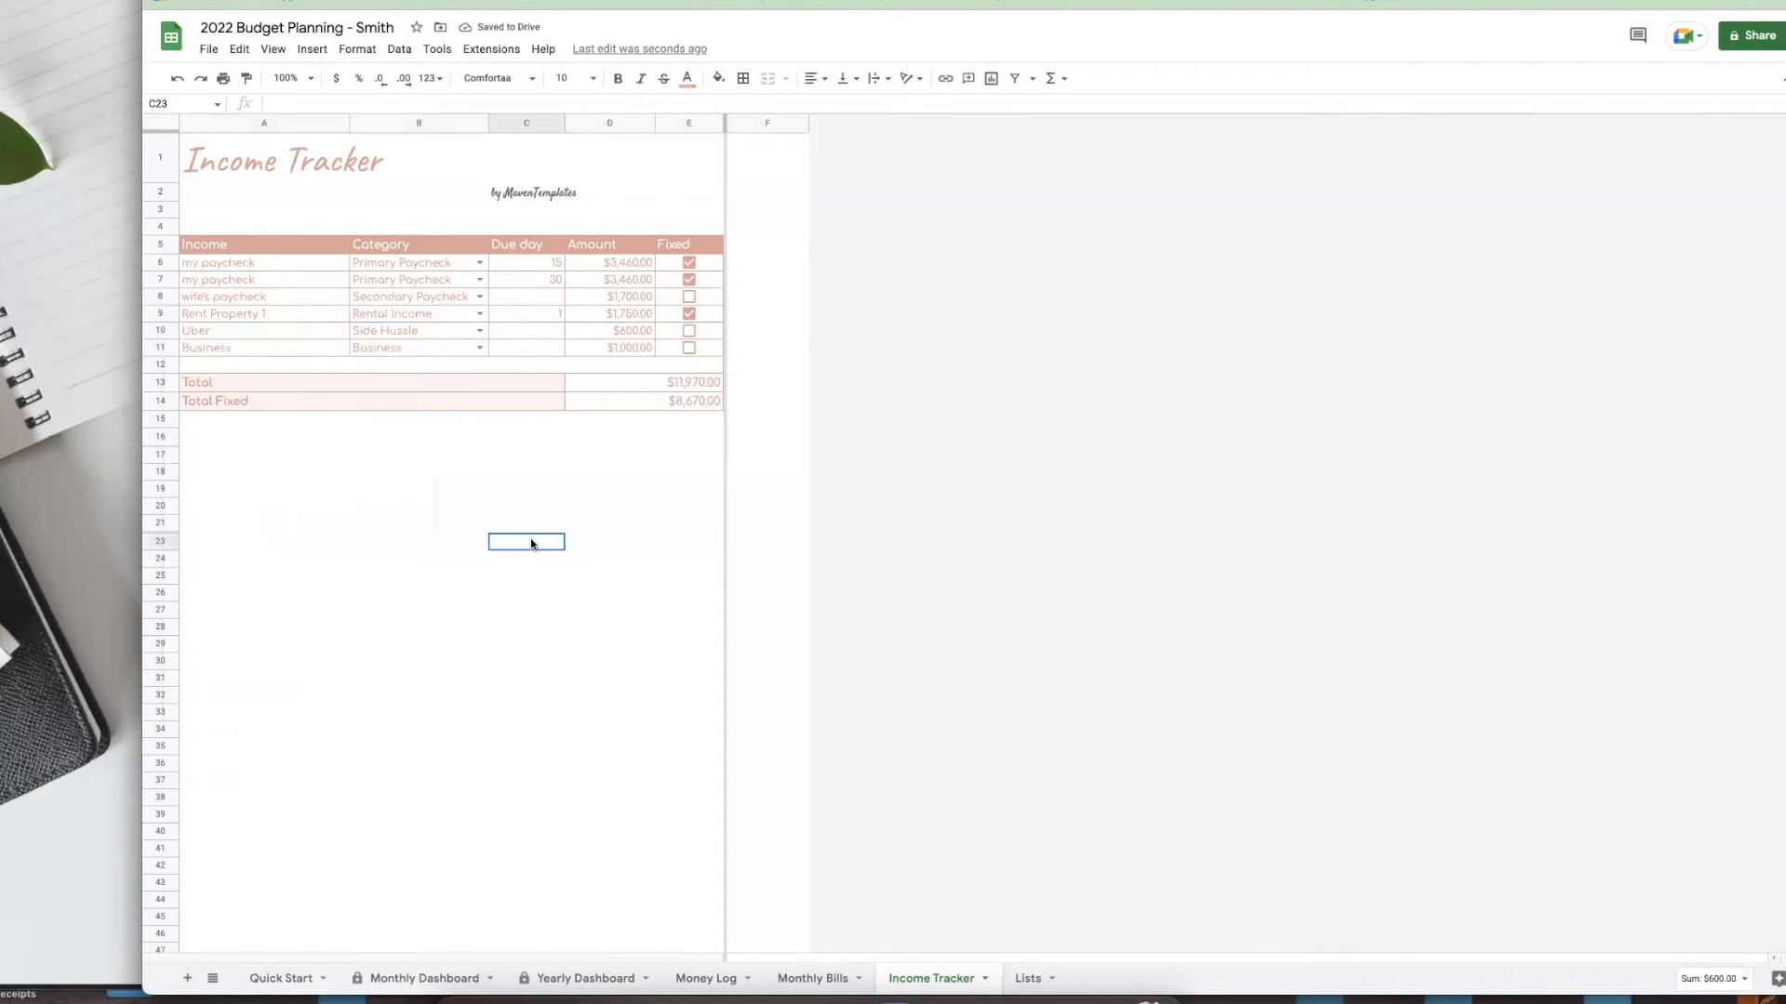
- Insert one blank row above the Uber entry in row 10
left_click(163, 332)
right_click(164, 333)
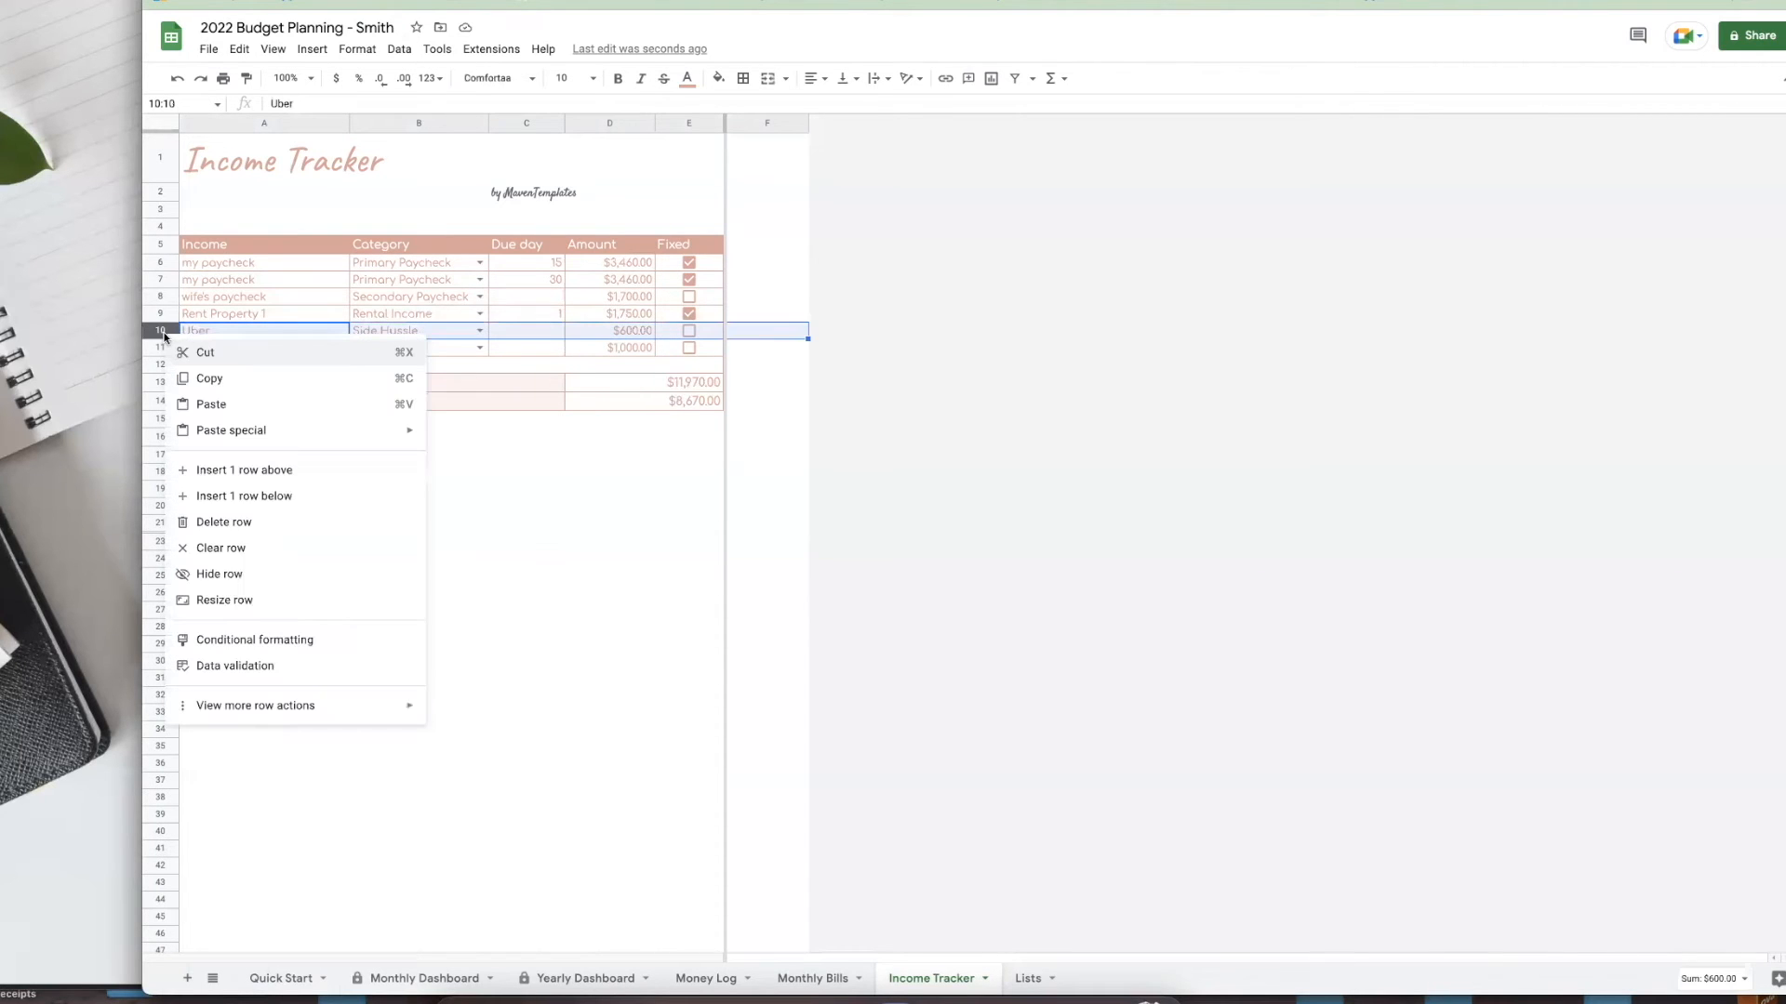
left_click(278, 477)
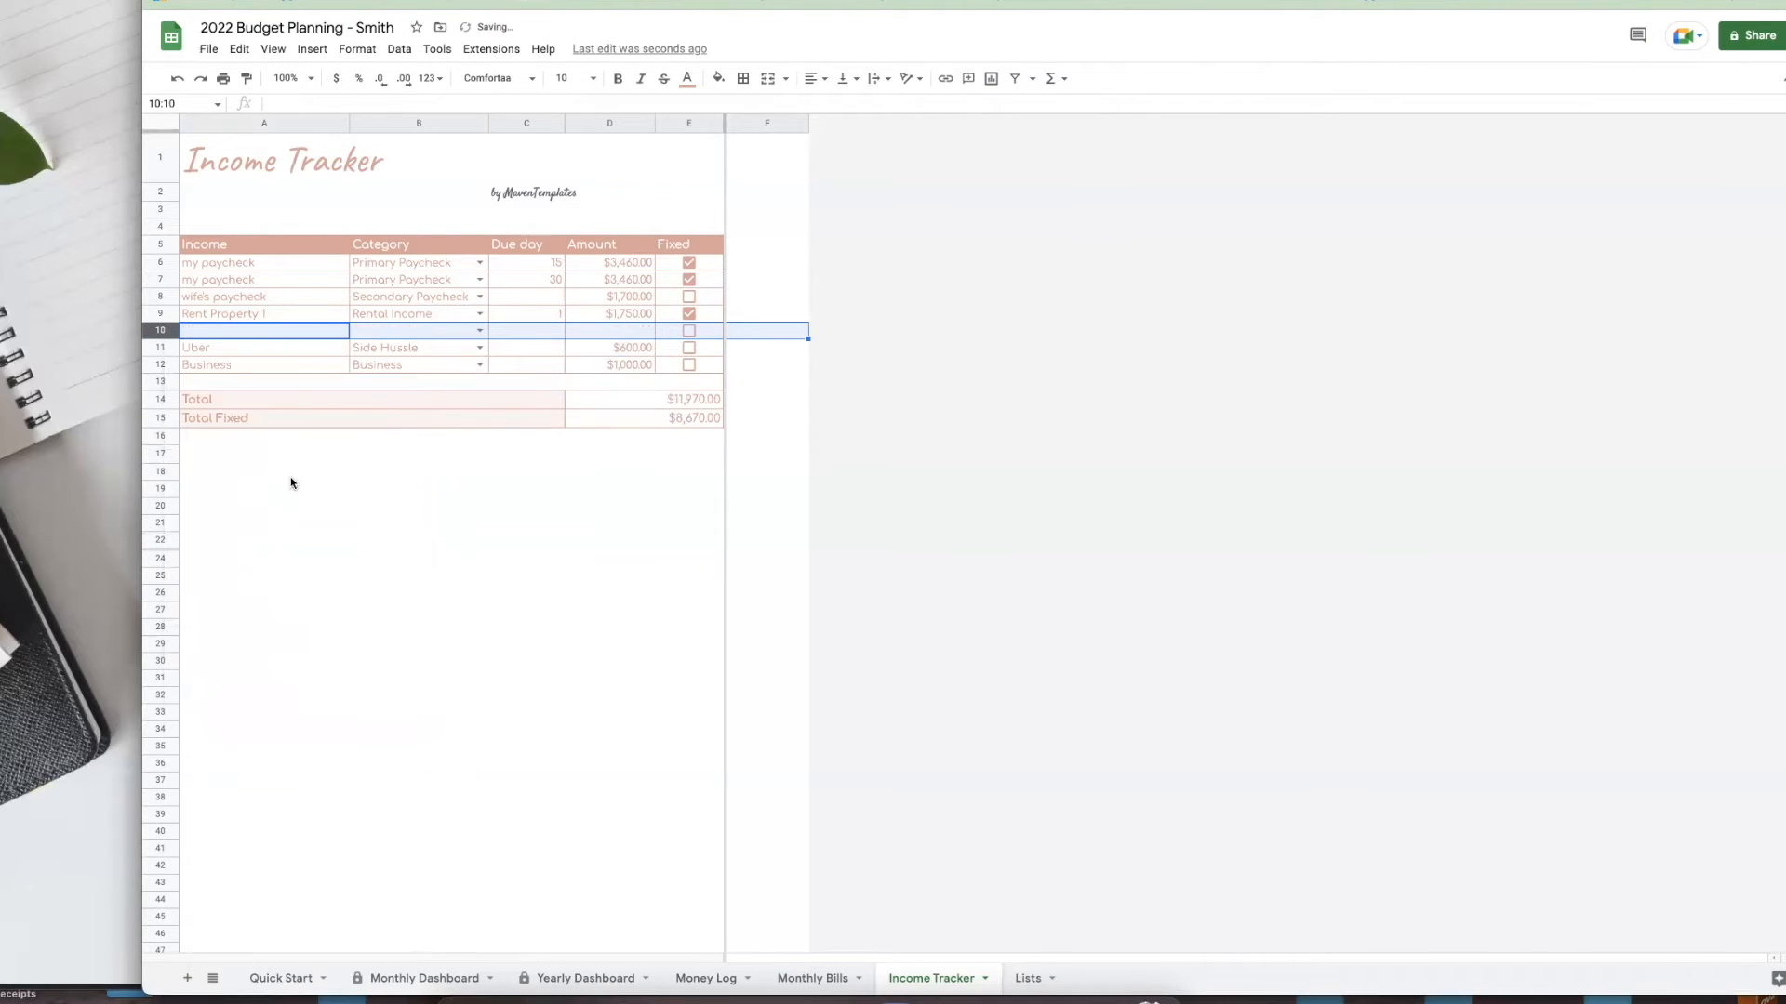
left_click(467, 364)
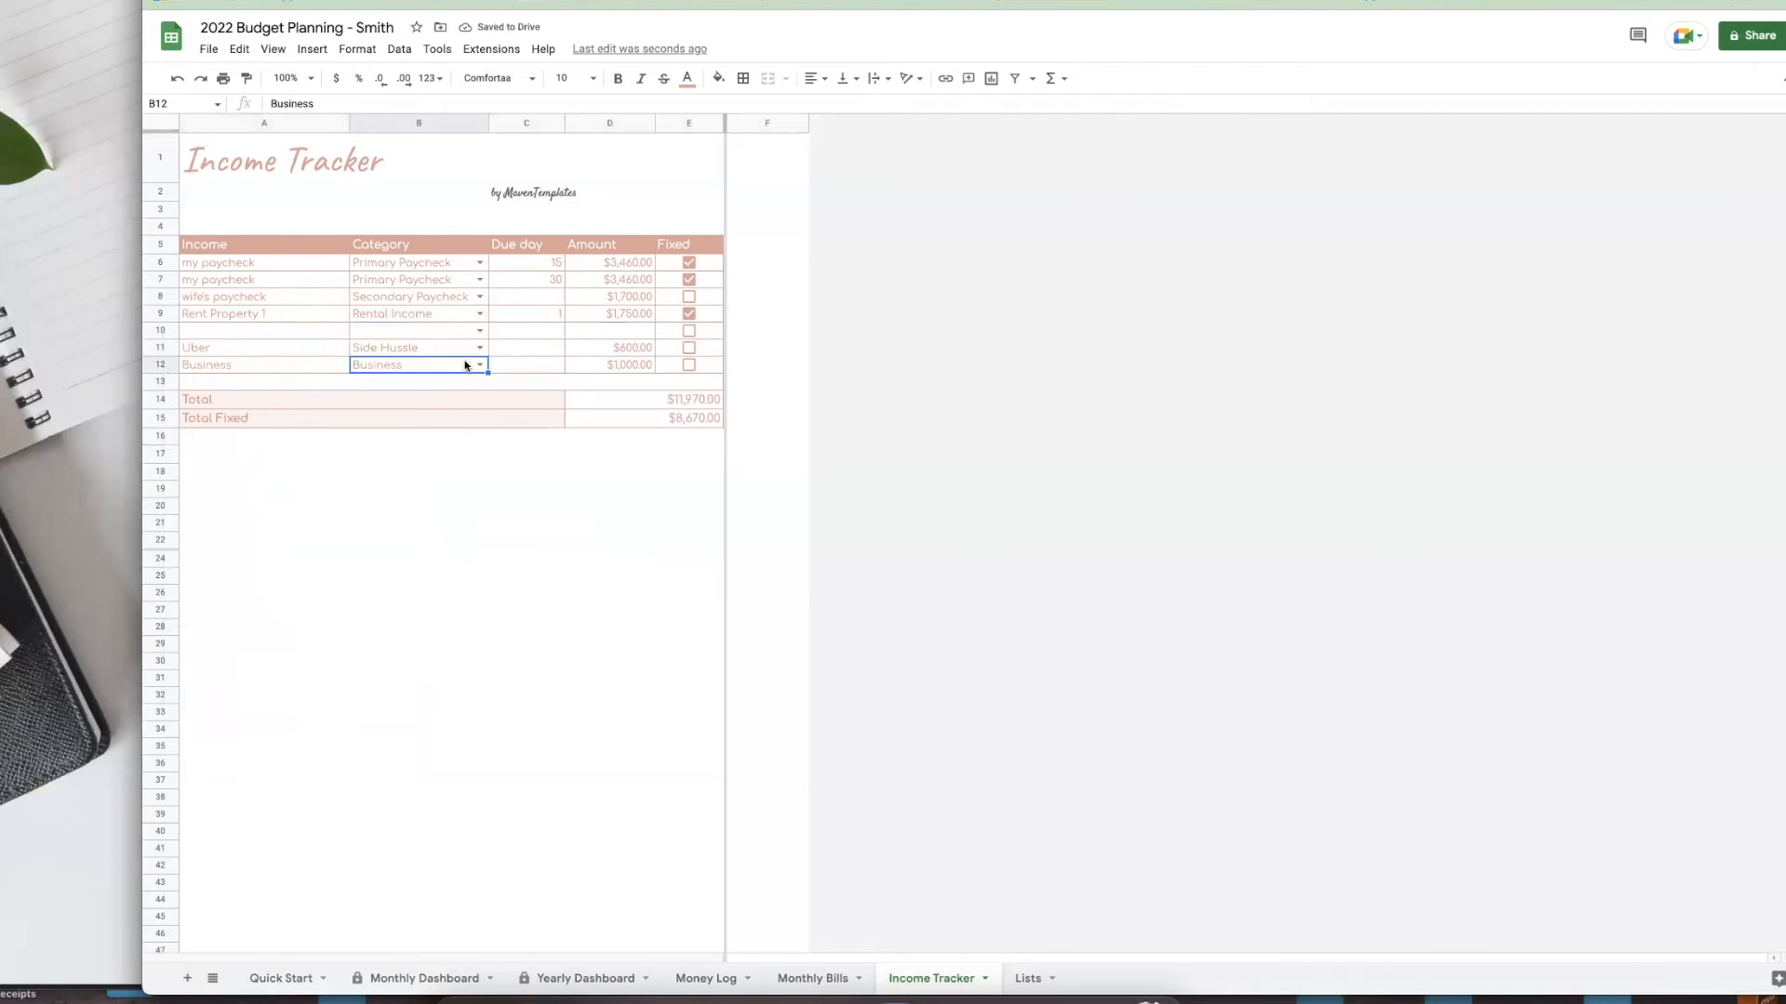
- Fill row 10 with Rent Property 2, category Rental Income, due day 15 and amount 566, and mark it as Fixed
left_click(586, 329)
left_click(267, 331)
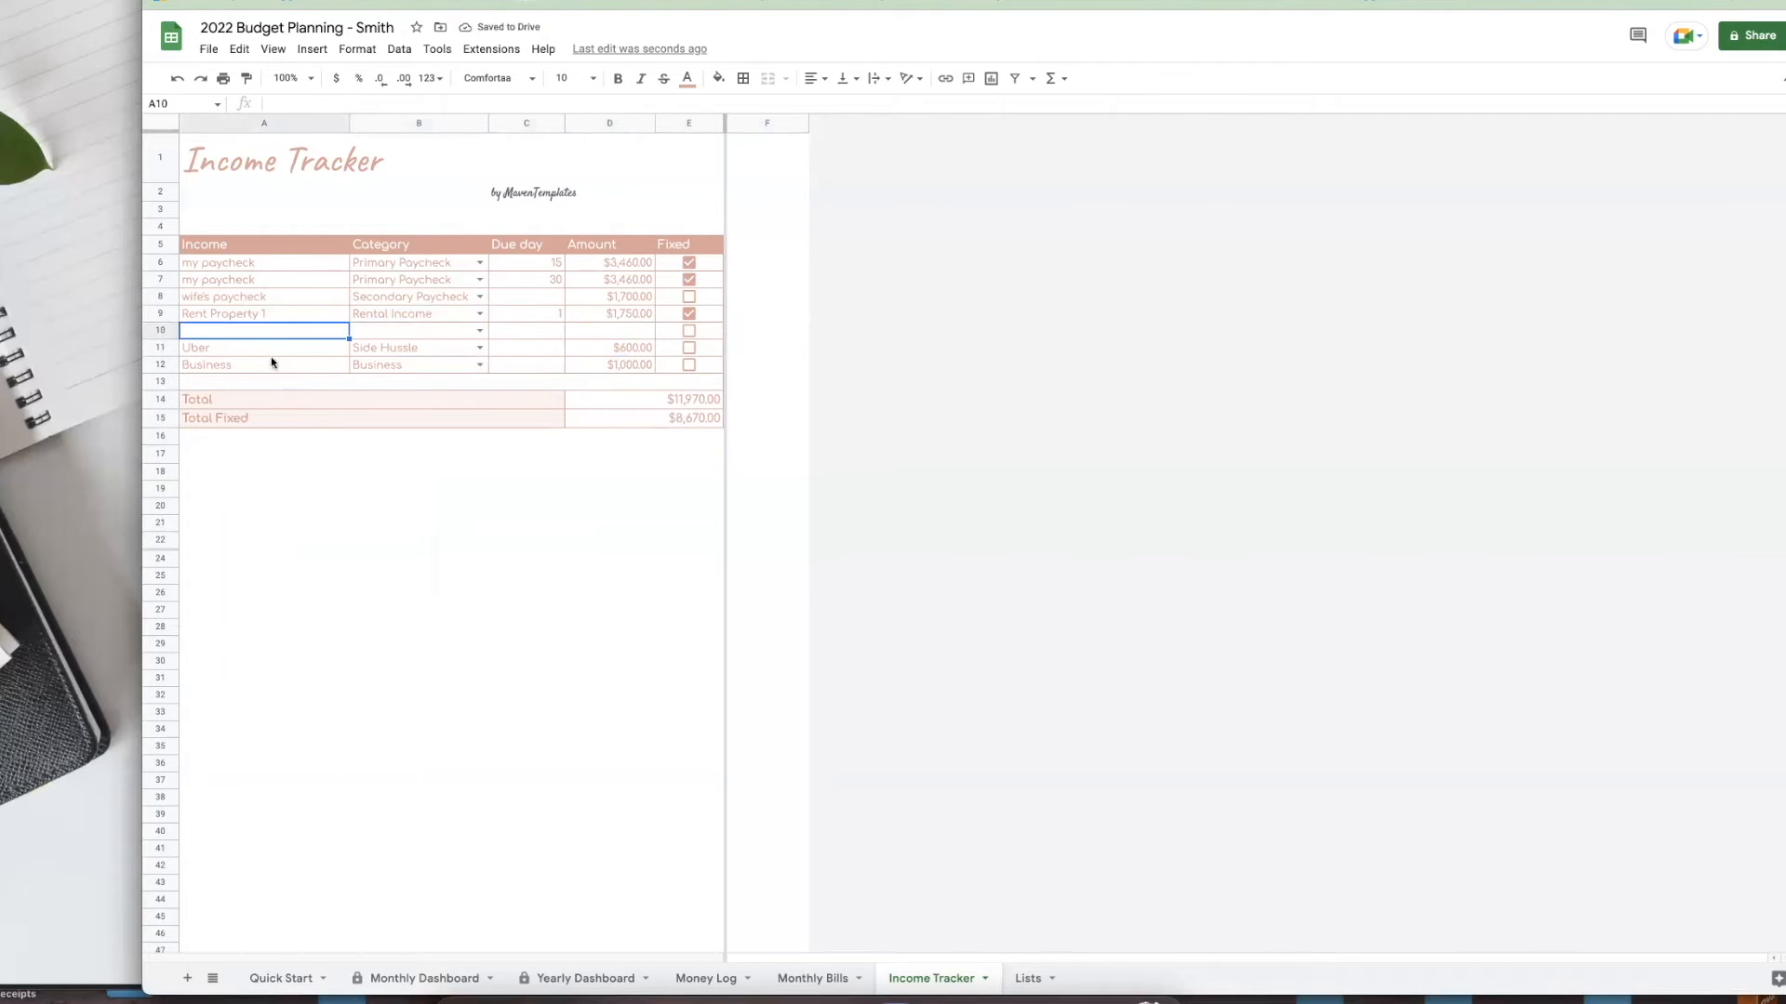
type("Rent Property 2")
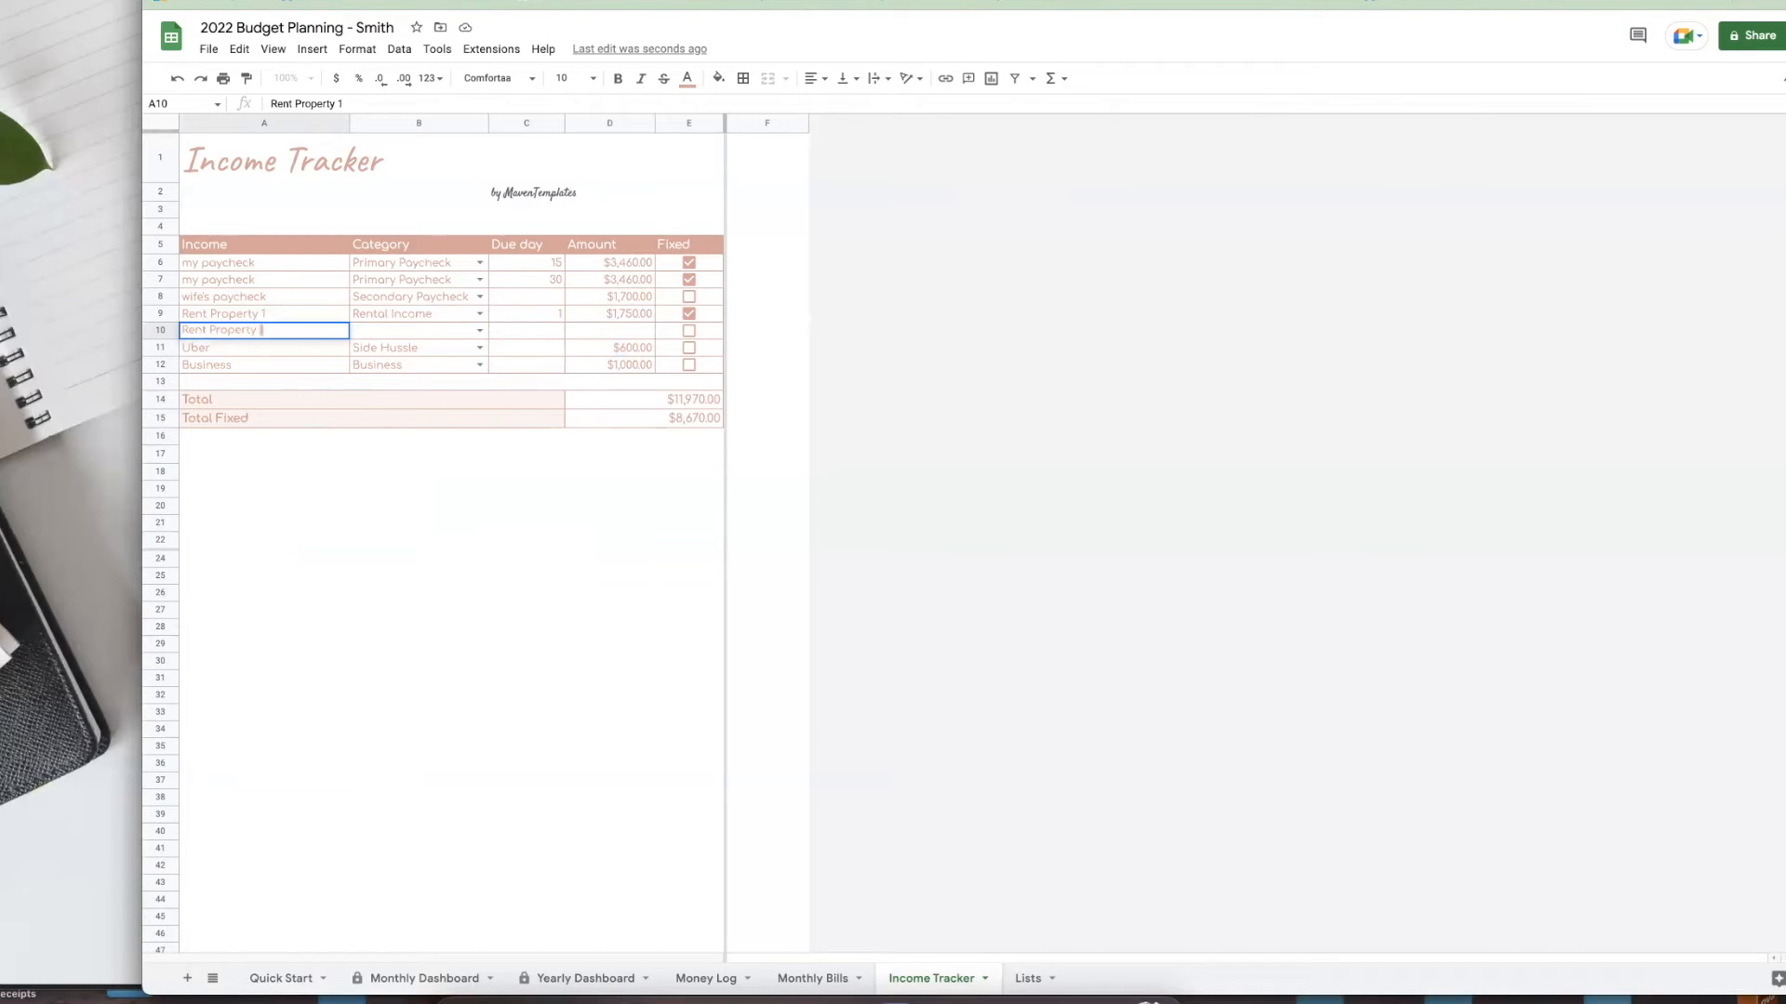
left_click(478, 331)
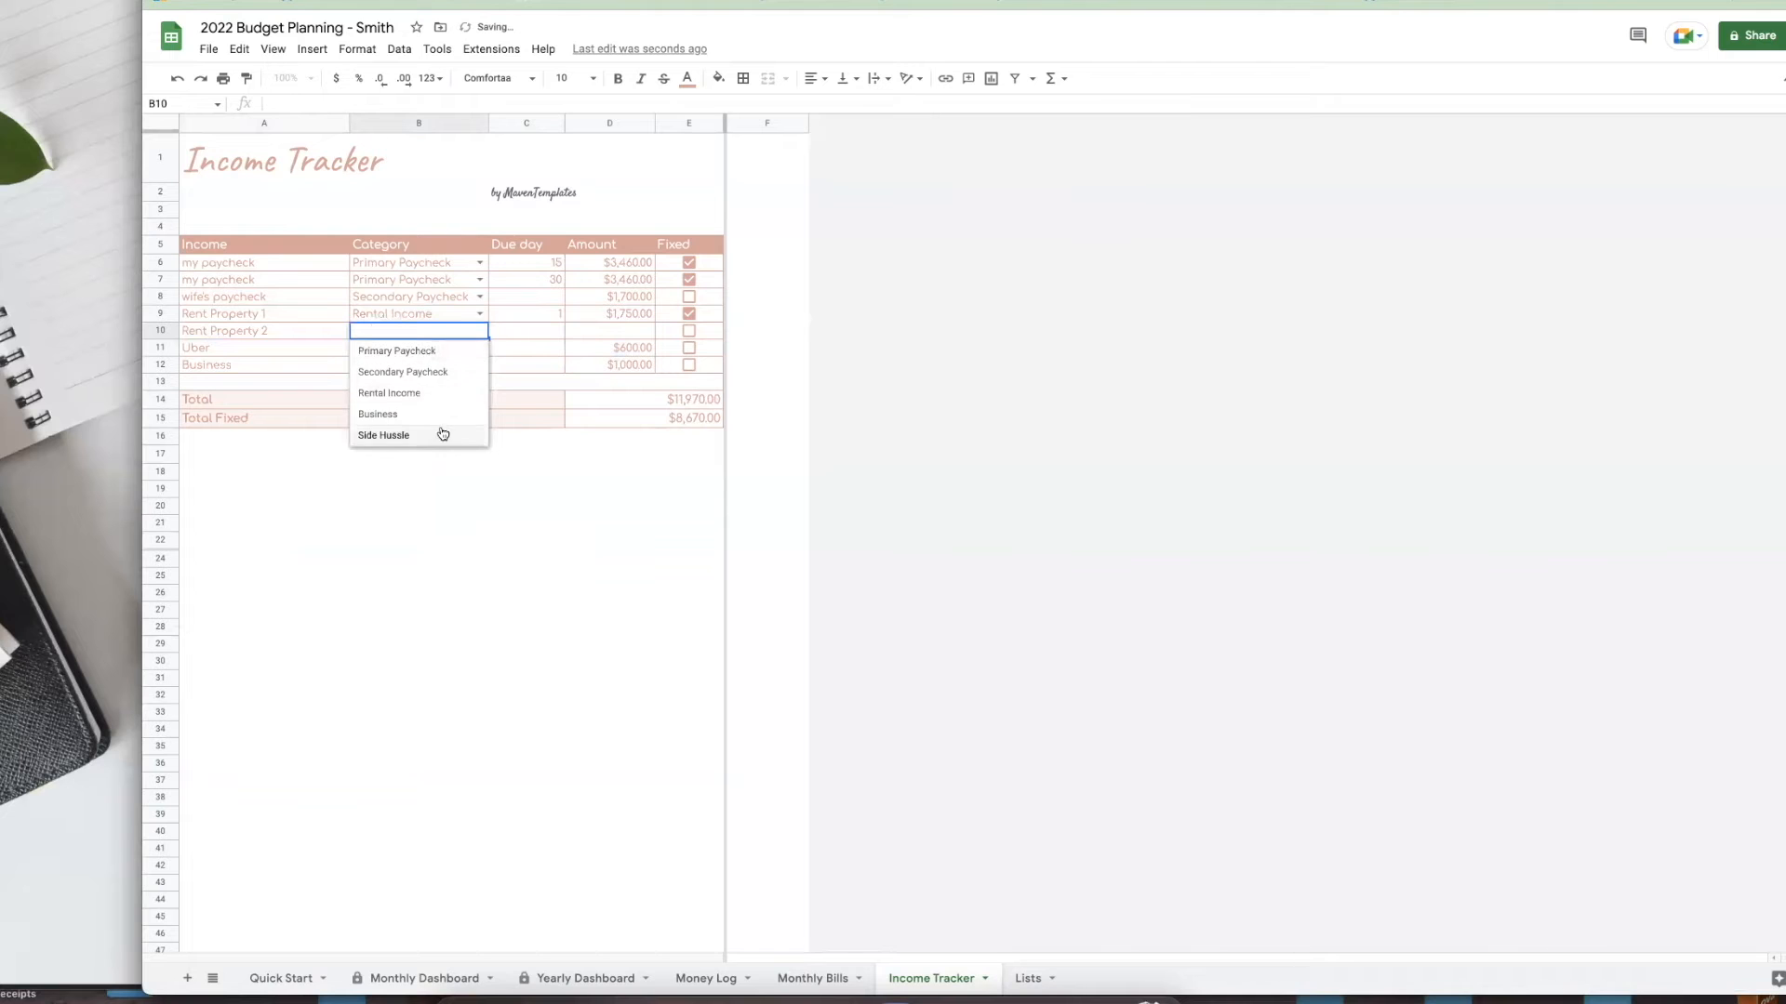
left_click(443, 394)
left_click(553, 338)
type("15")
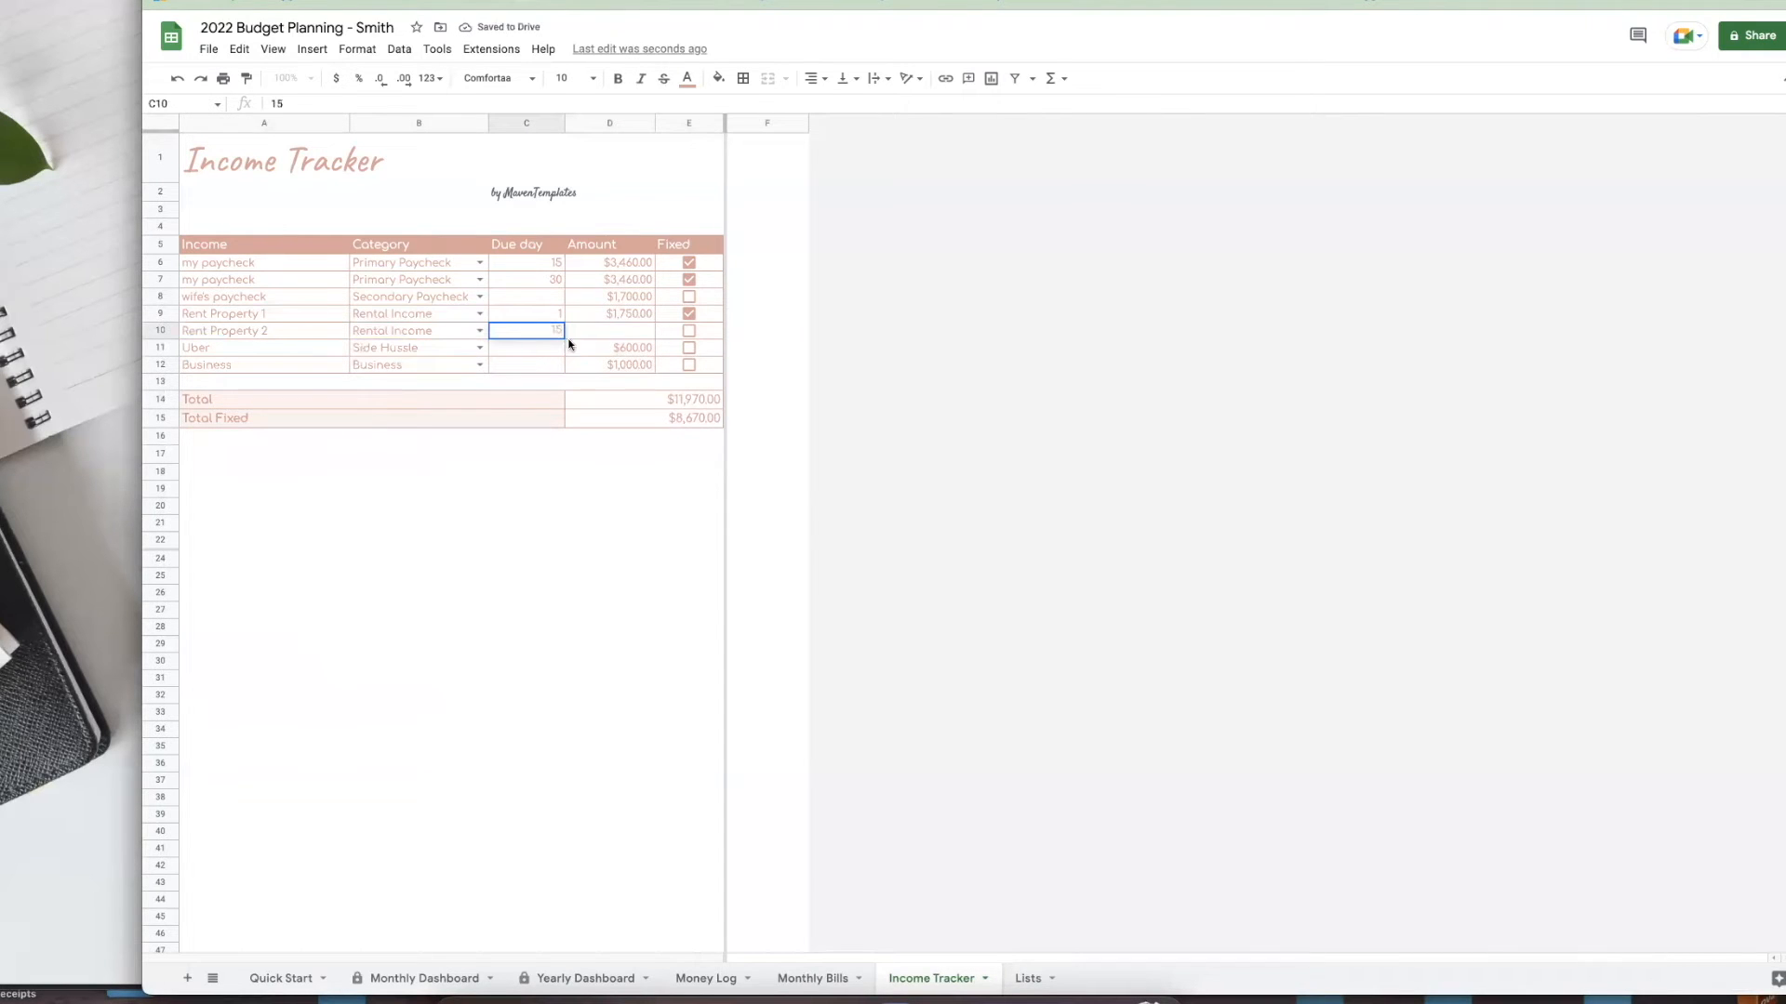
left_click(599, 340)
type("566")
left_click(689, 331)
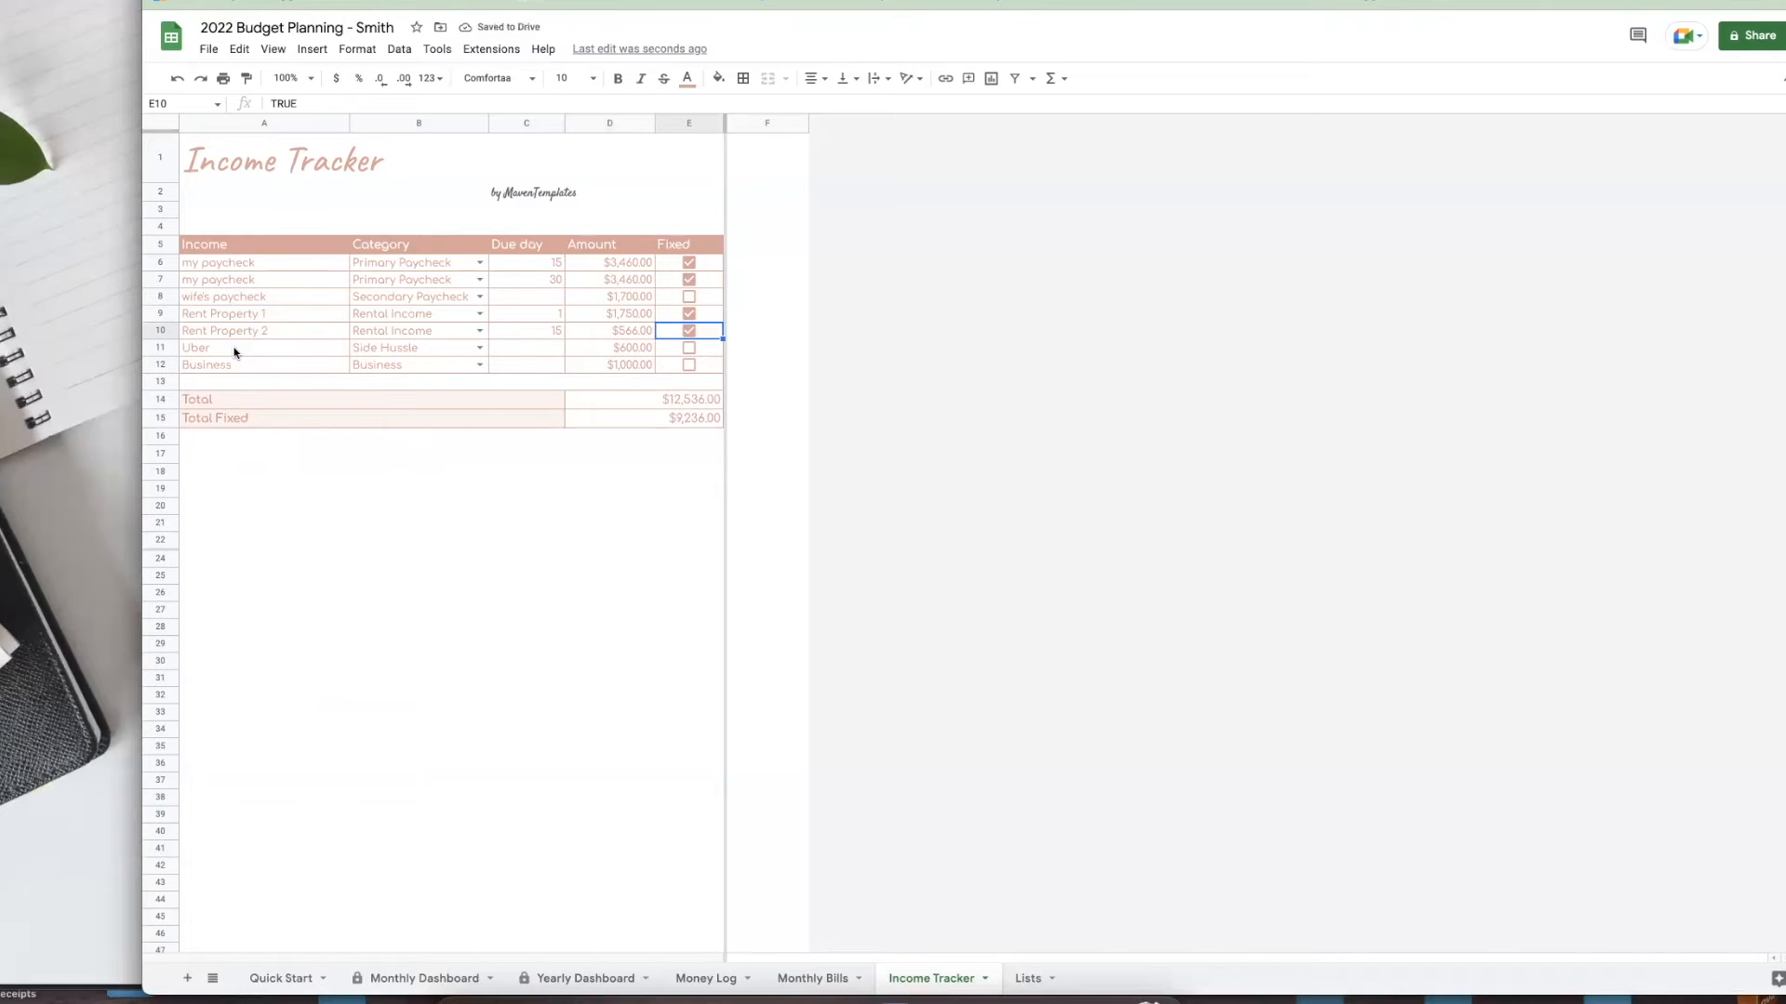
- Delete the entire Rent Property 2 row from the Income Tracker
left_click(163, 332)
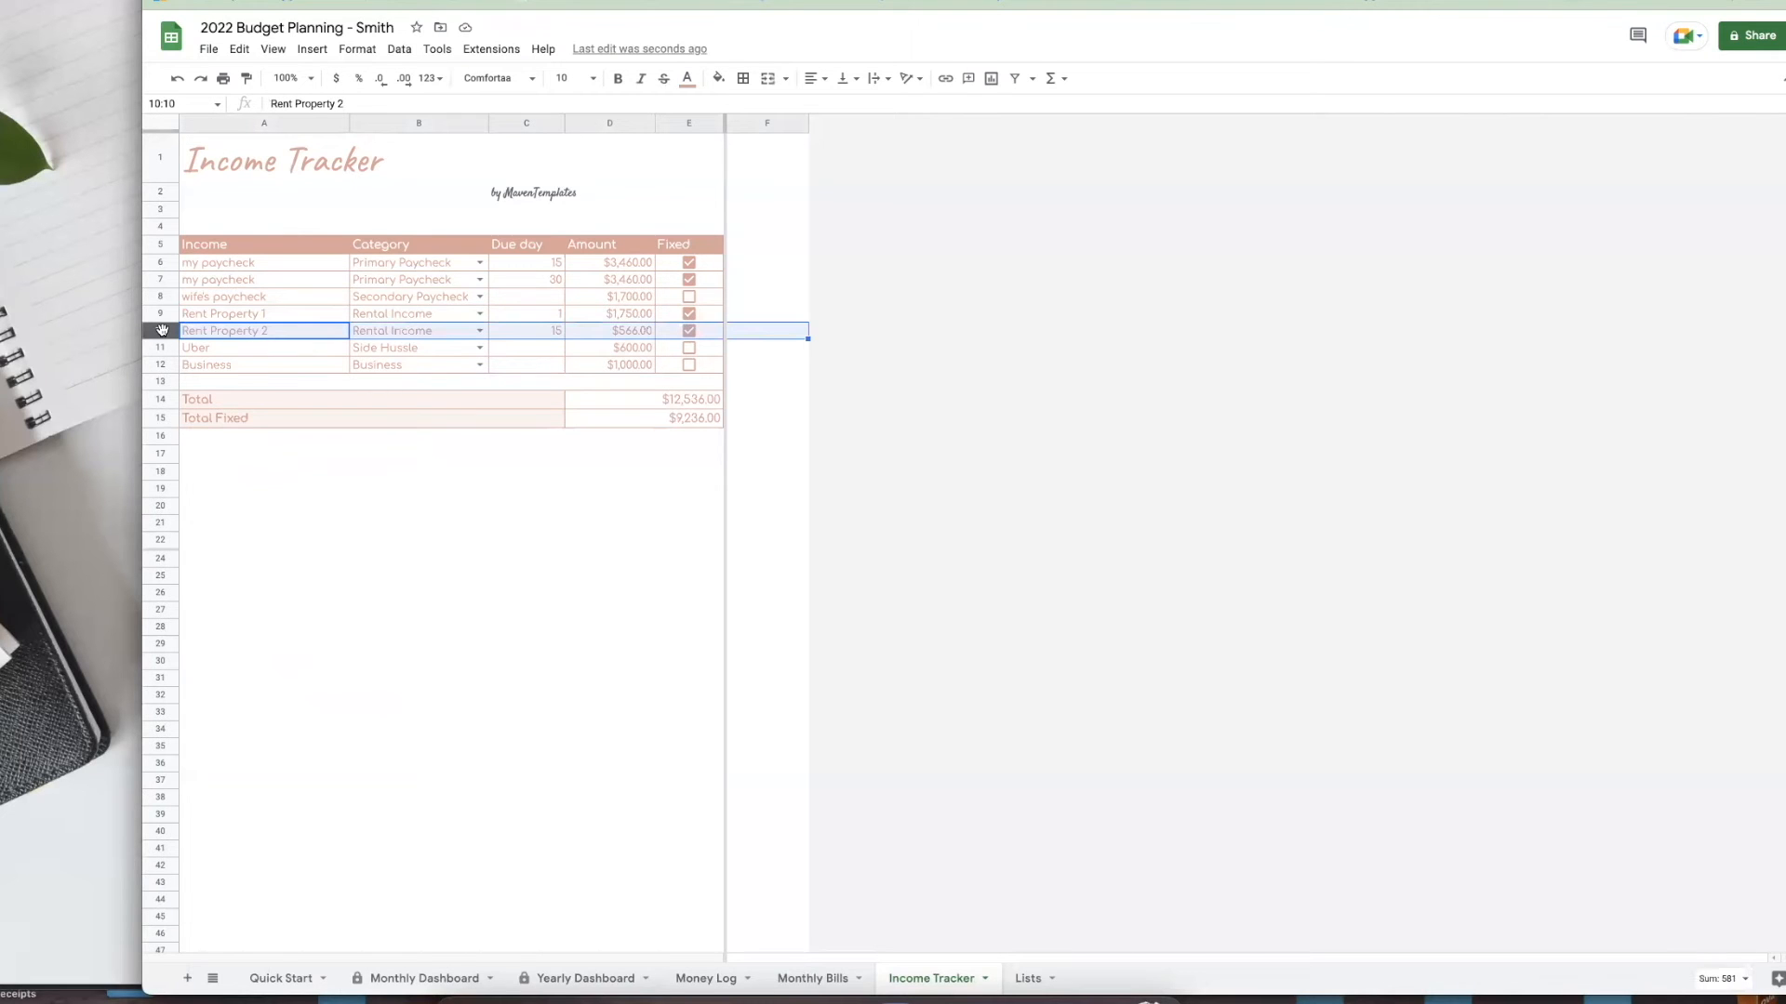
right_click(162, 332)
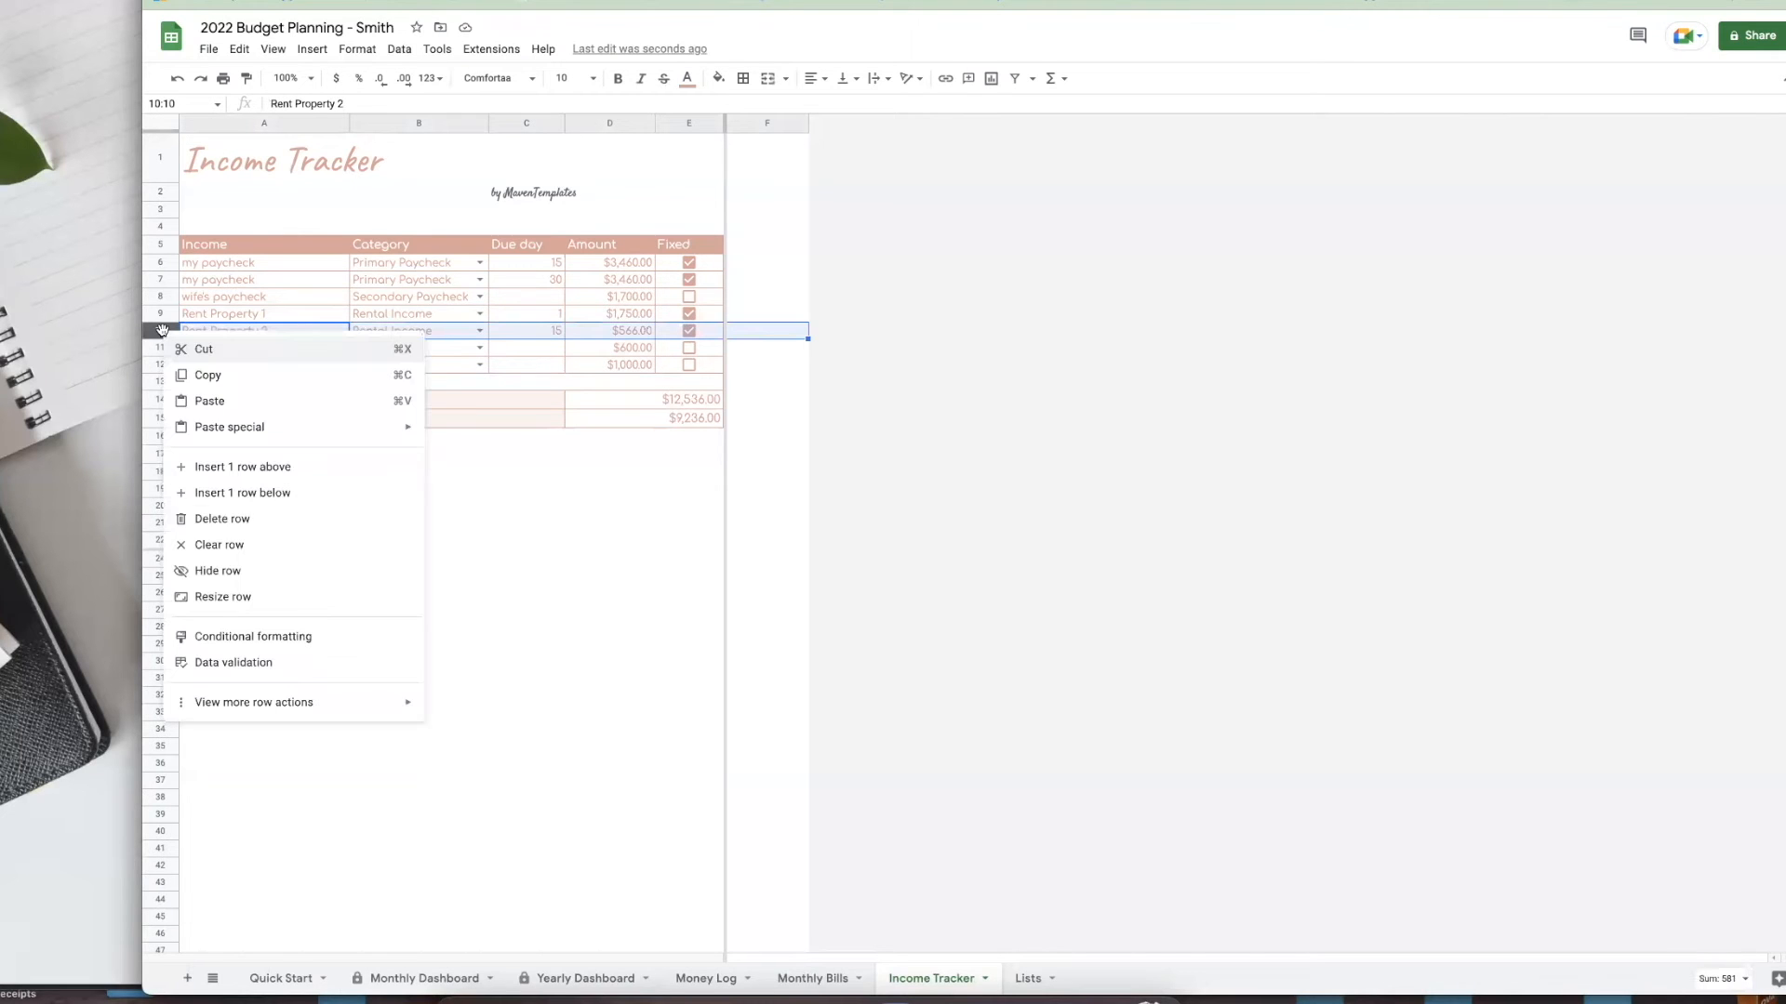
left_click(287, 519)
left_click(611, 596)
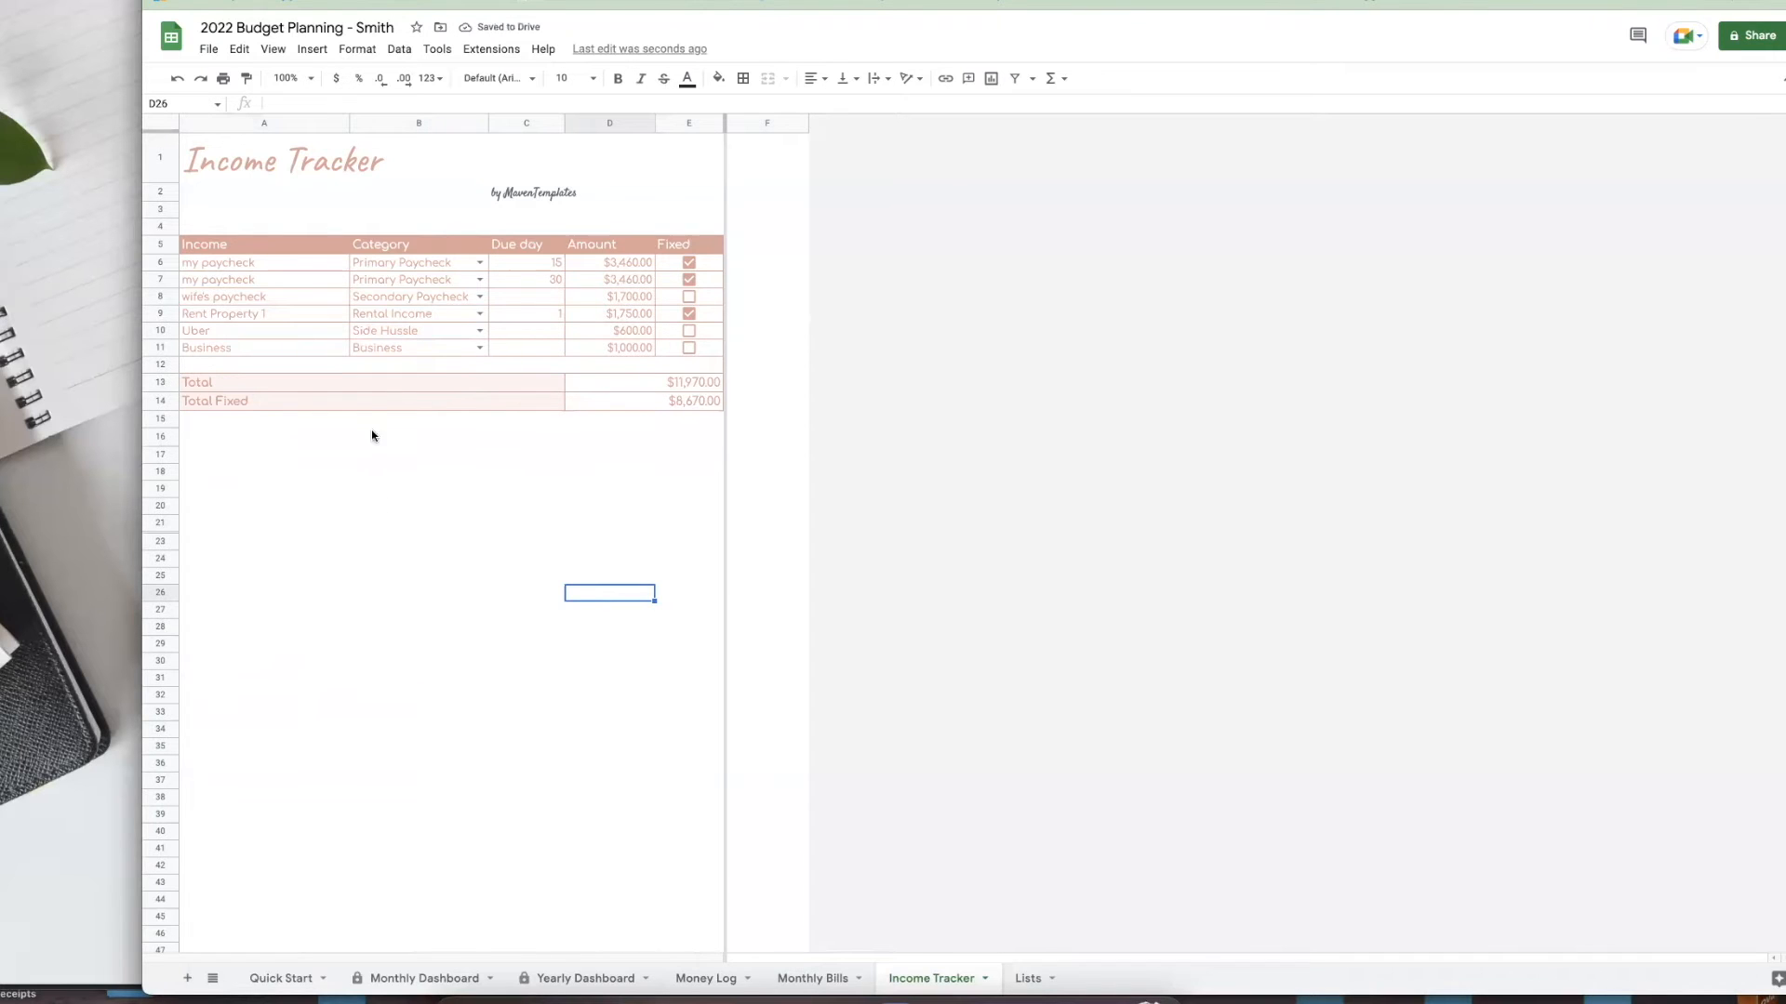
- Examine the Total and Total Fixed rows below the income entries and the formulas behind them
left_click(218, 381)
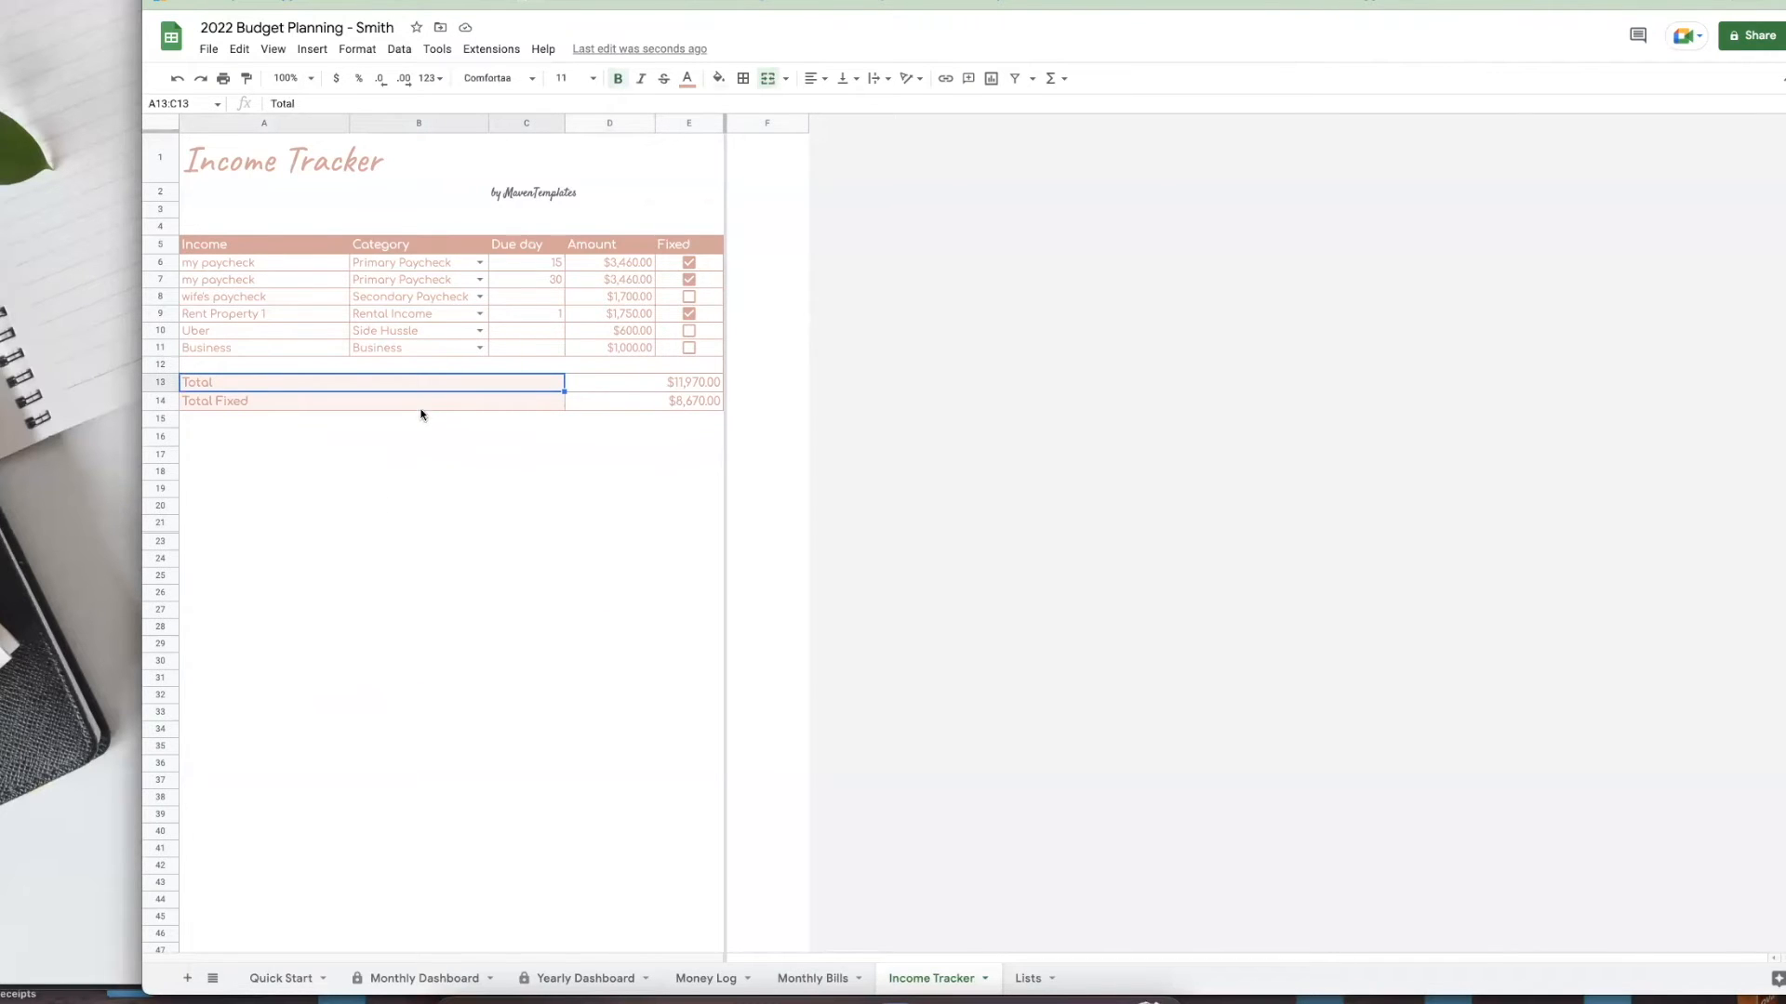
left_click(585, 399)
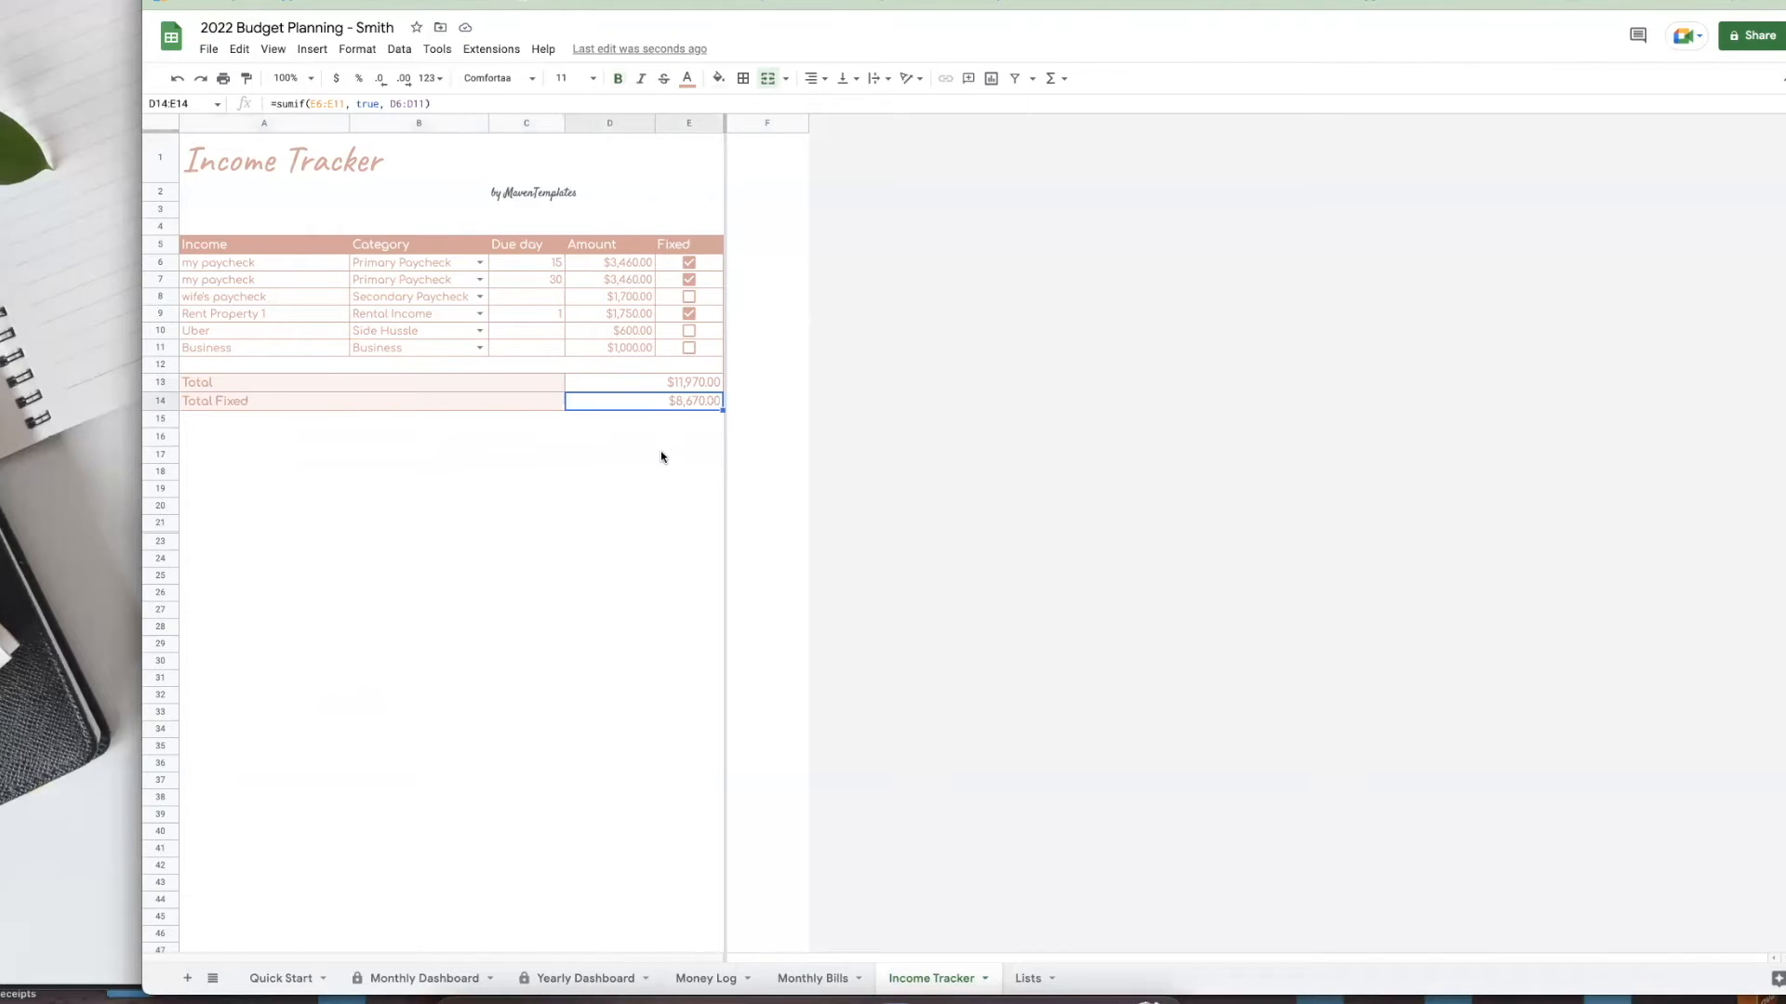
left_click(348, 382)
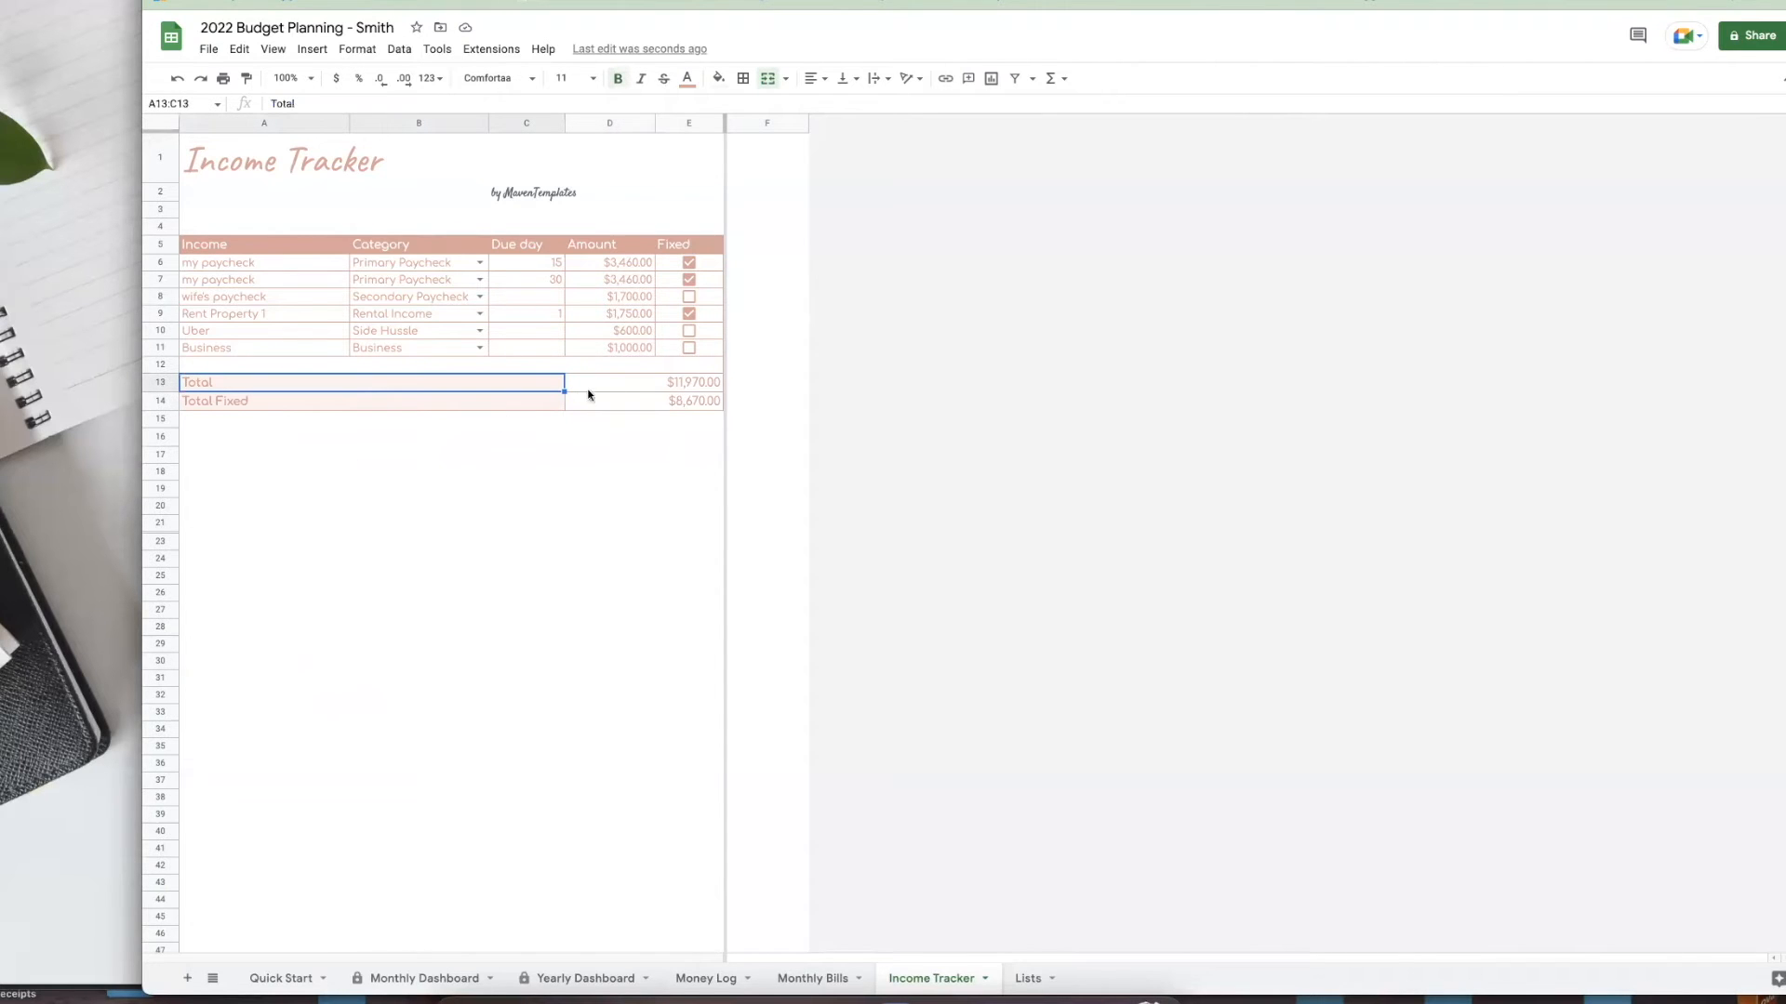
left_click(664, 389)
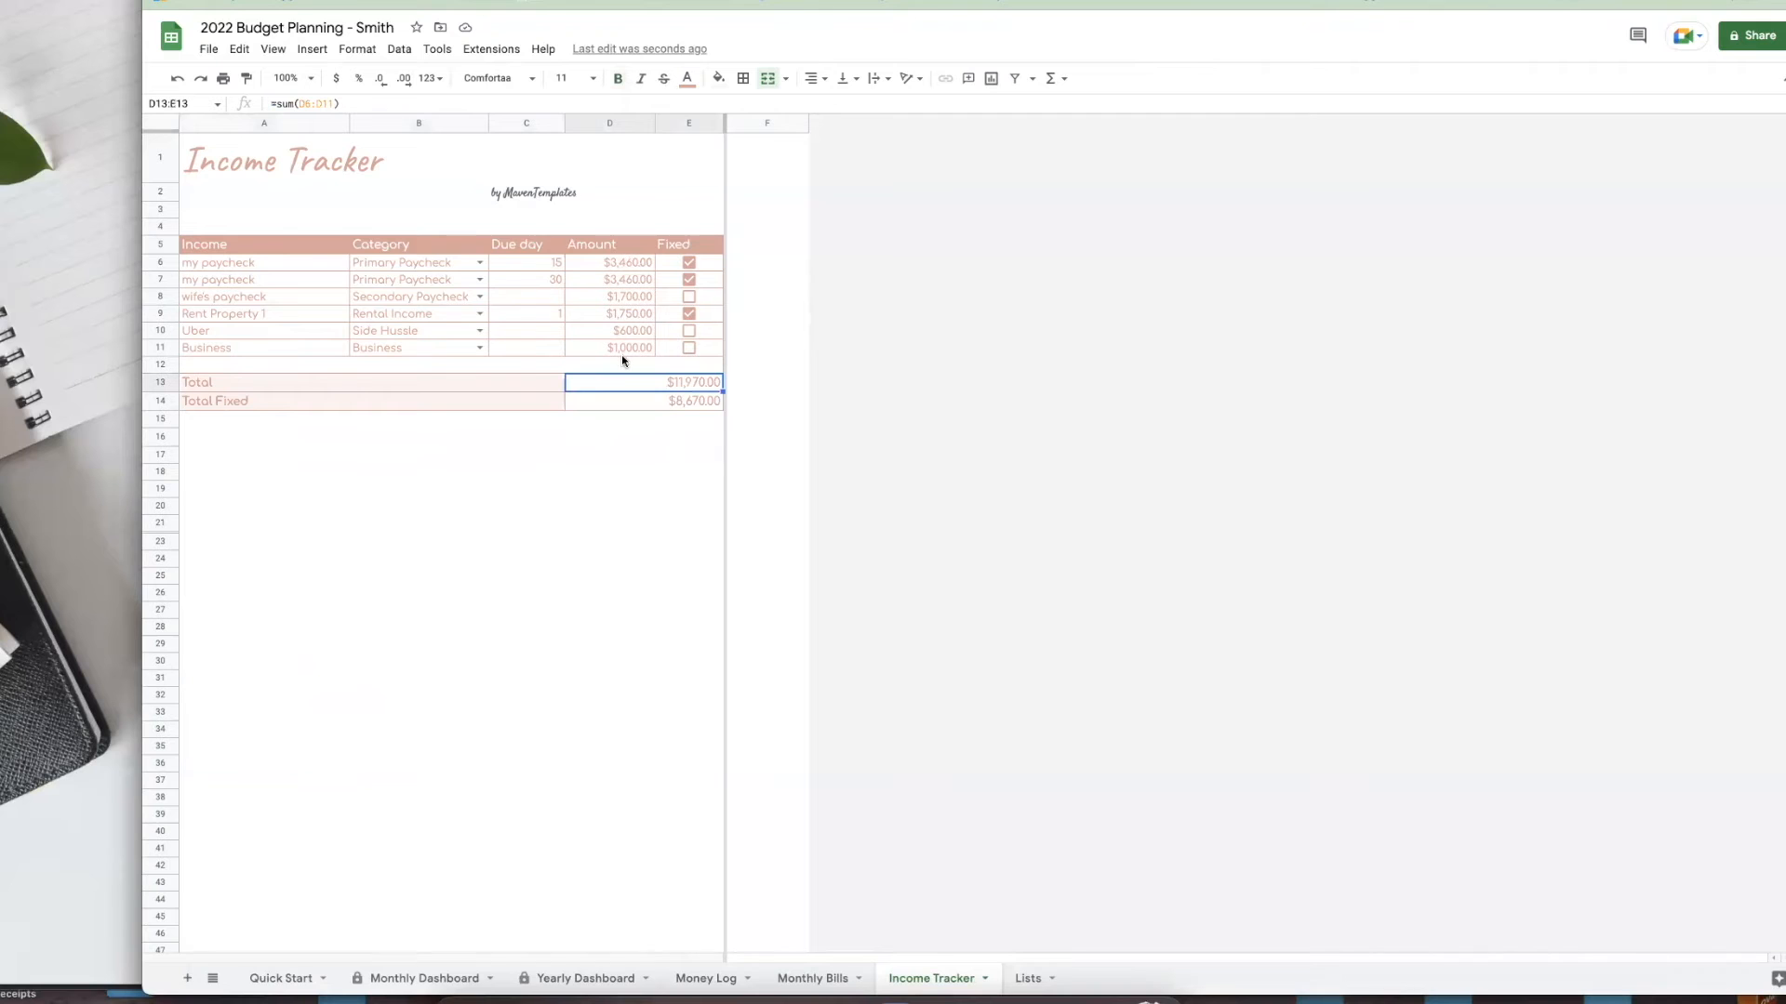
left_click(377, 405)
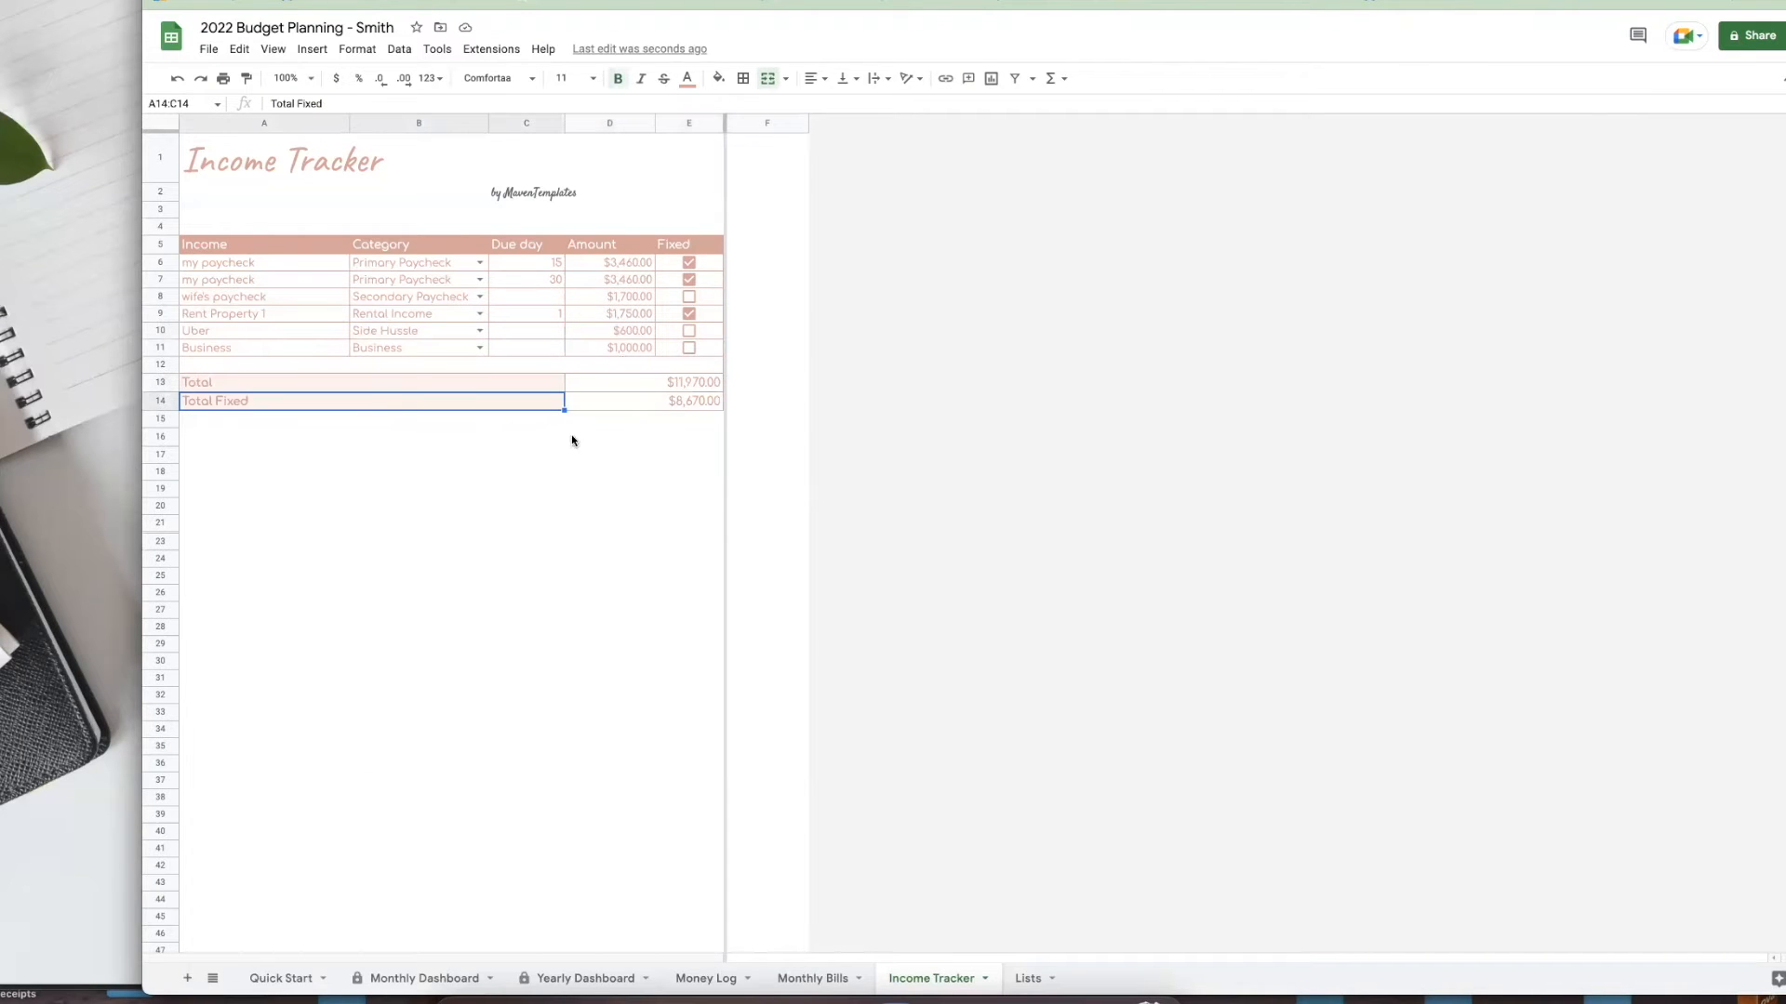
left_click(609, 400)
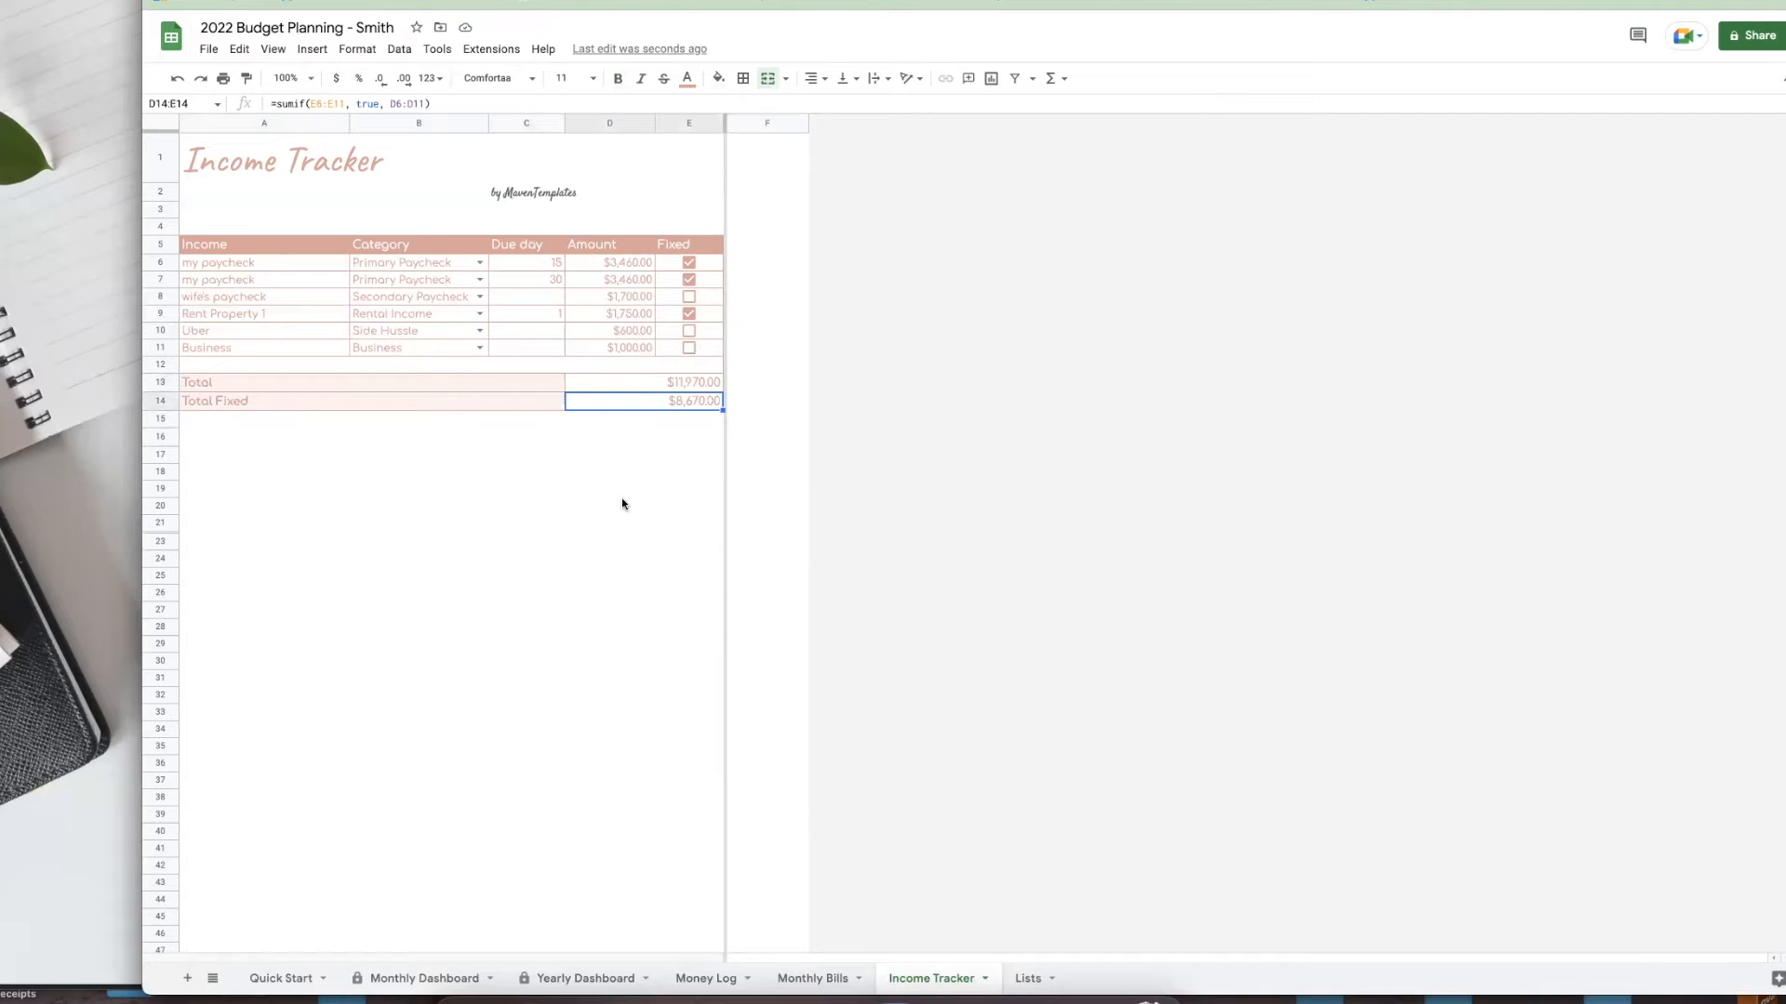
- Read the Step 4 instructions about monthly bills in the Quick Start guide
left_click(284, 975)
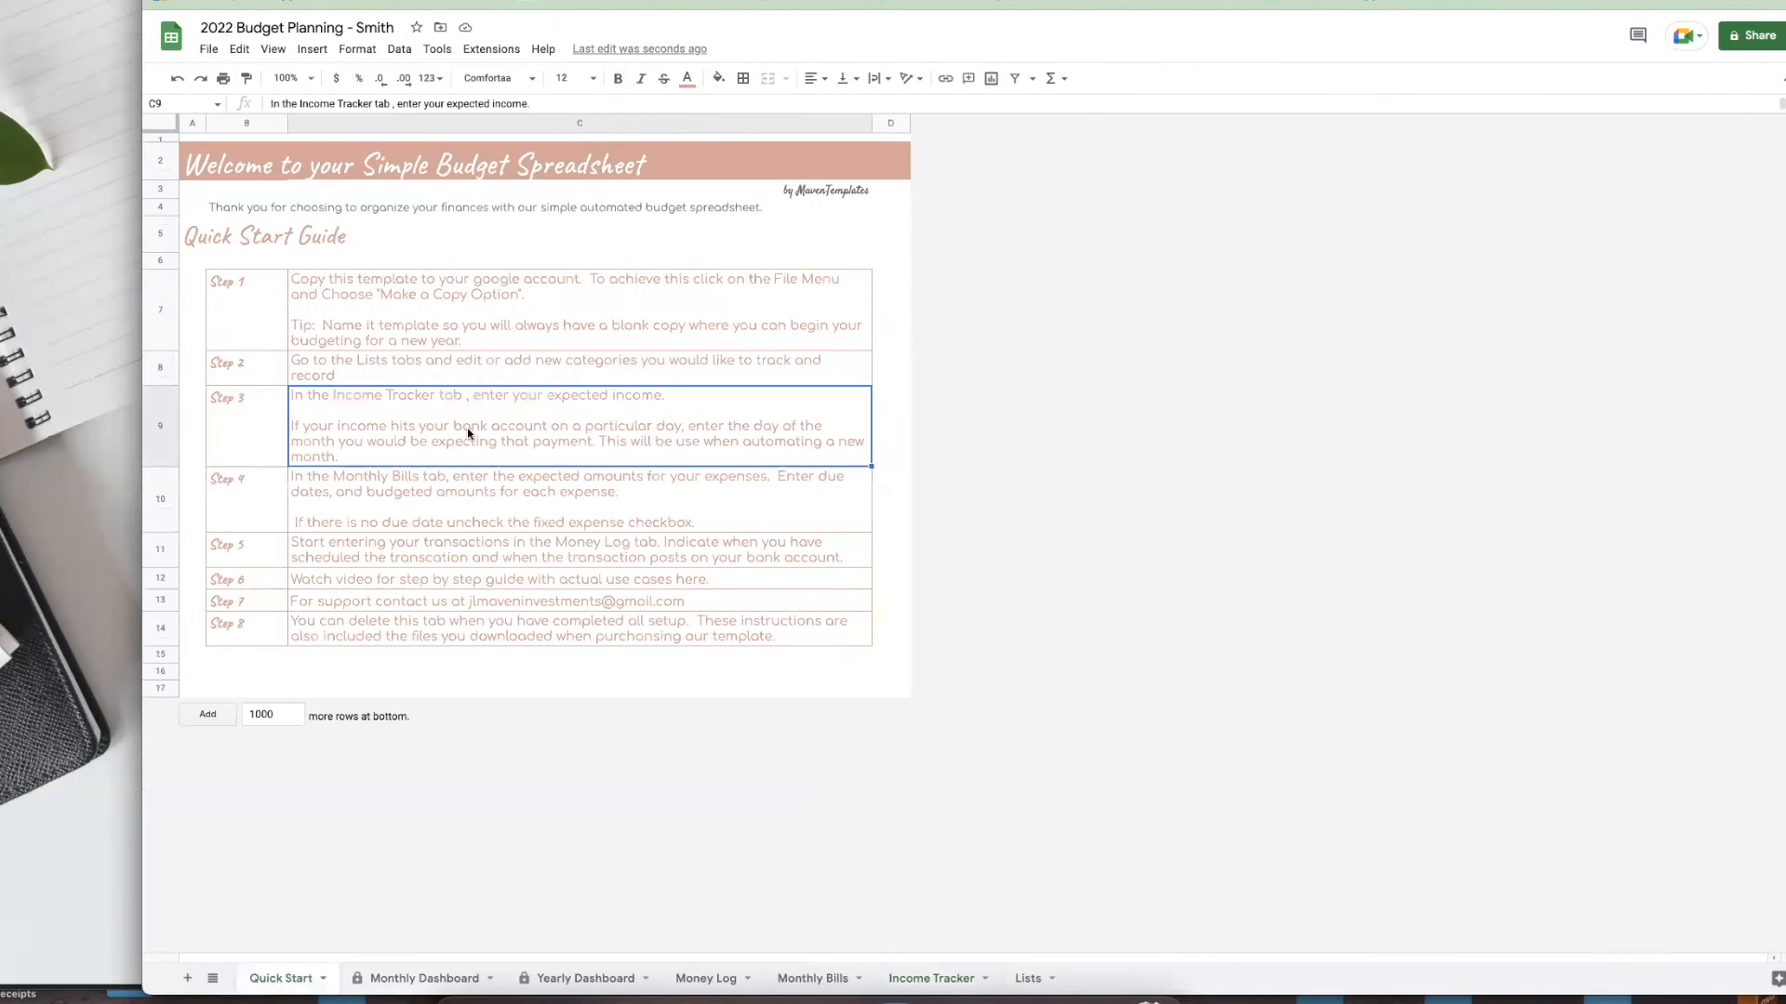
left_click(276, 513)
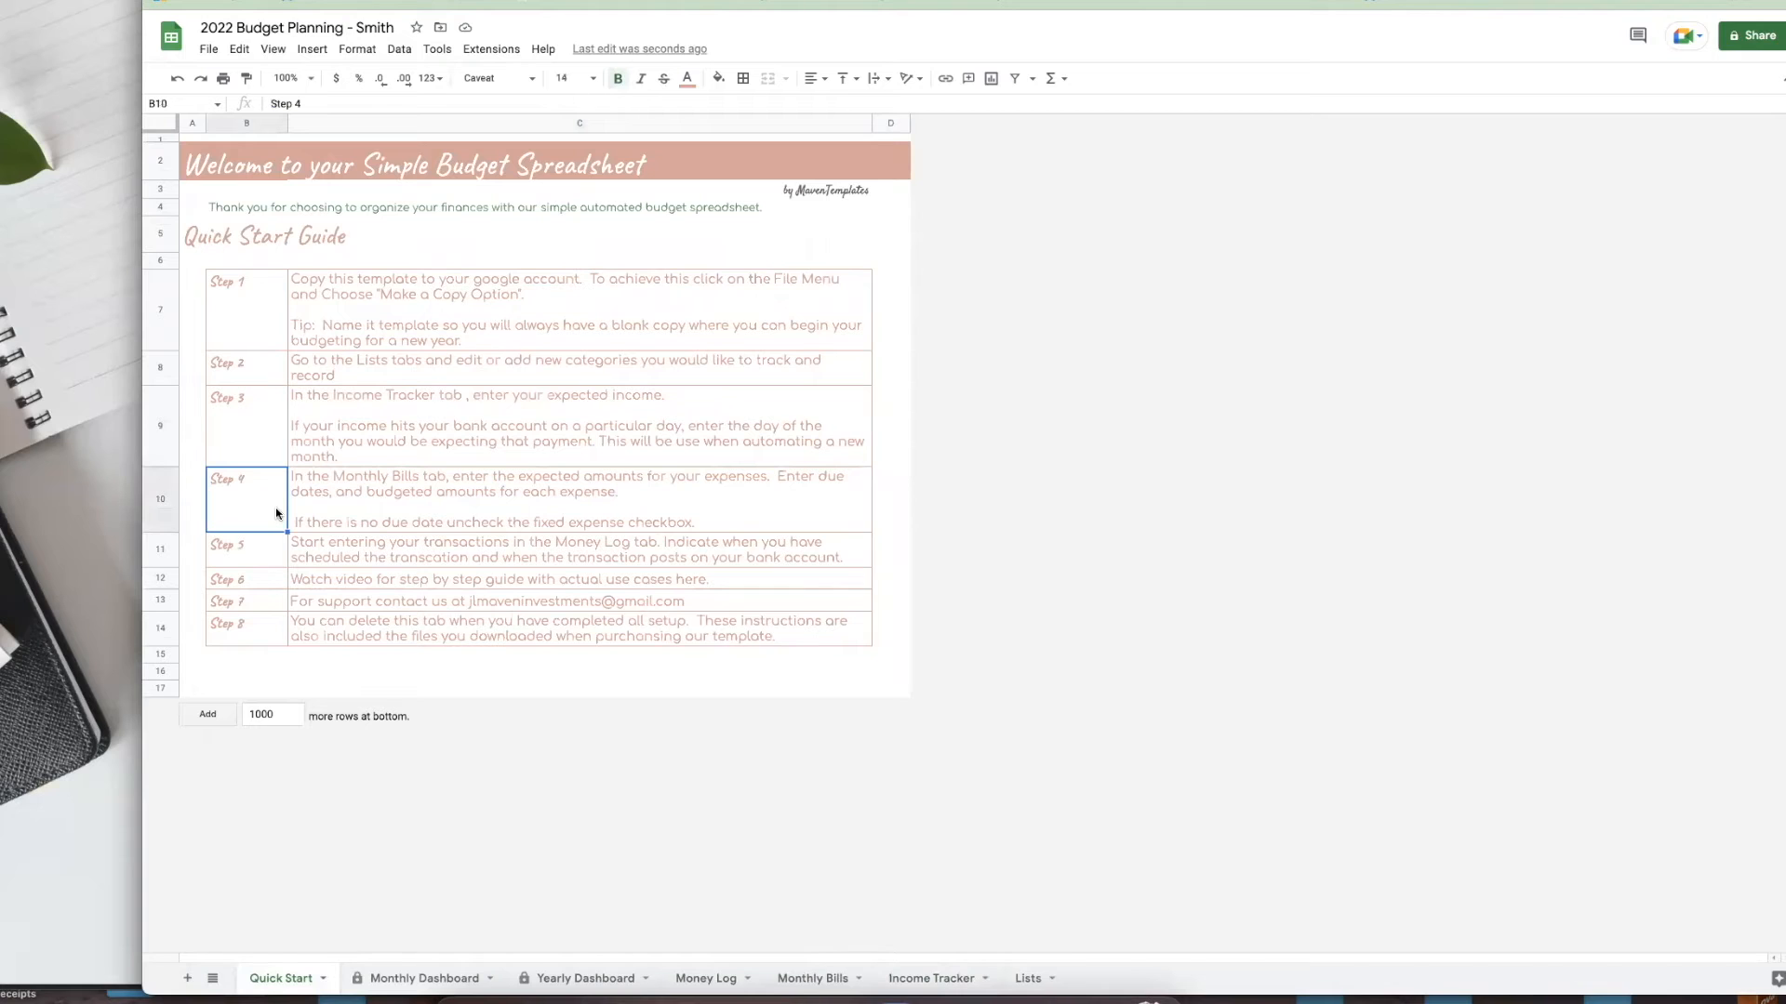
left_click(719, 498)
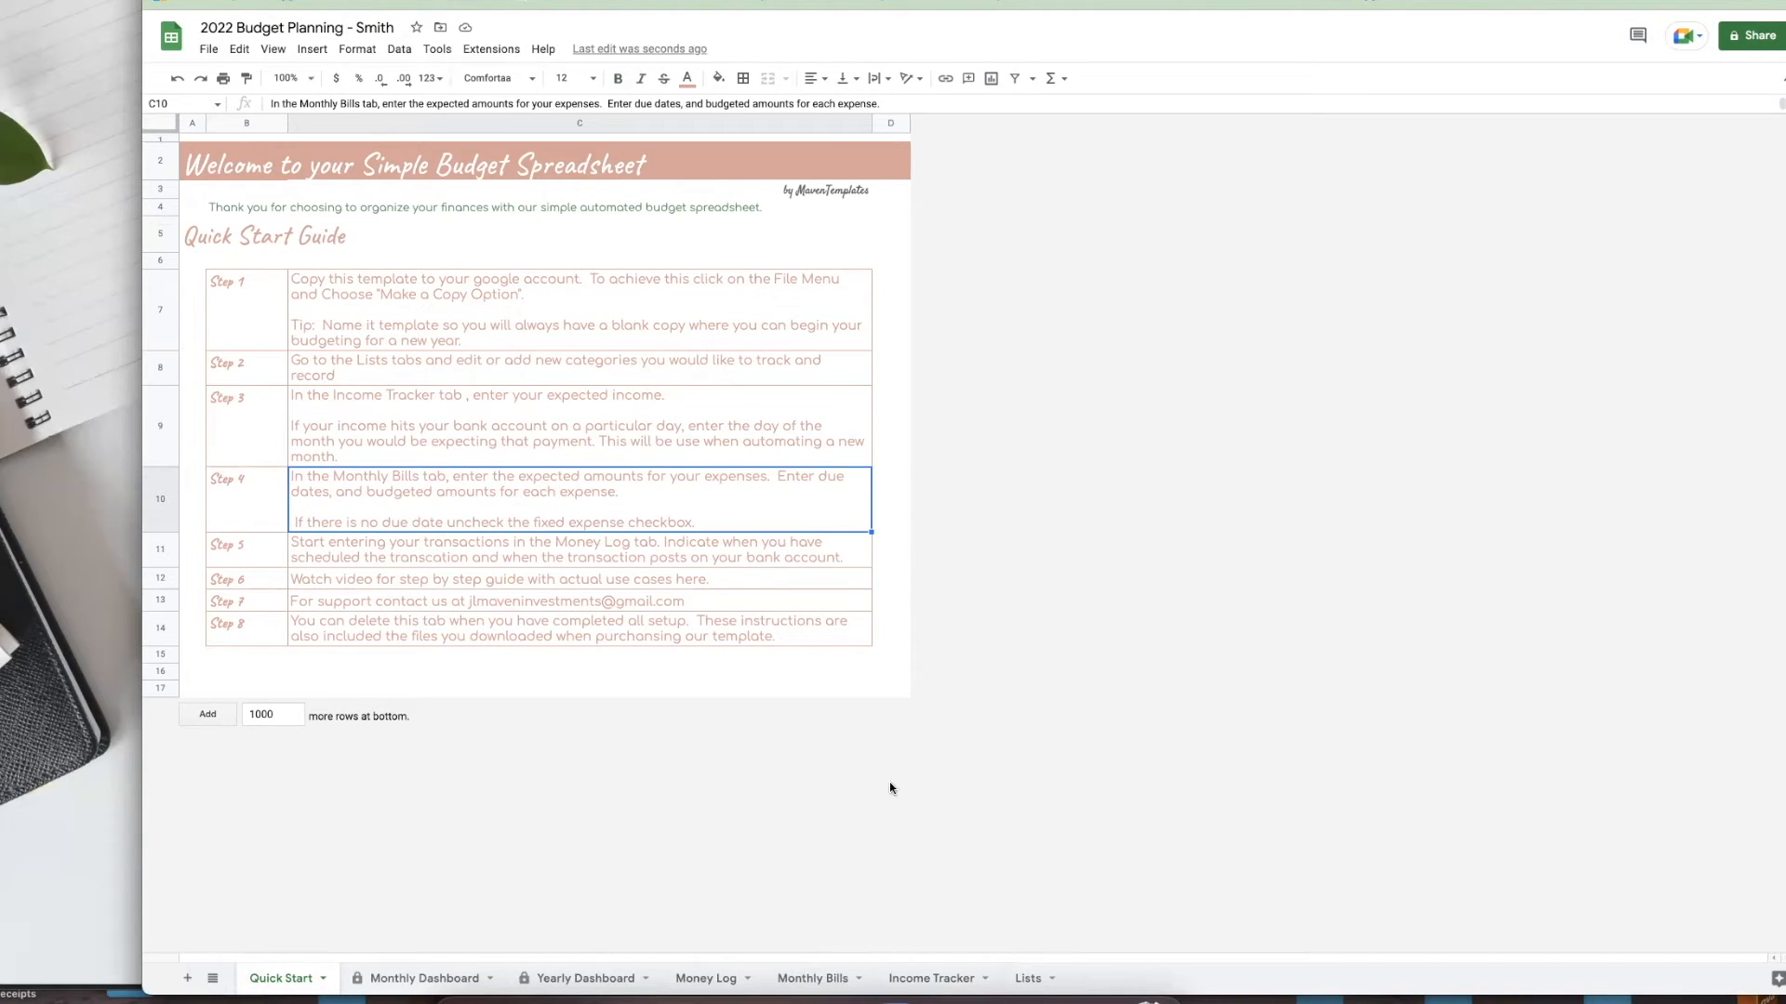
- Examine the Total, Total Fixed and EF With Daily Living Expenses figures on the Monthly Bills sheet
left_click(801, 981)
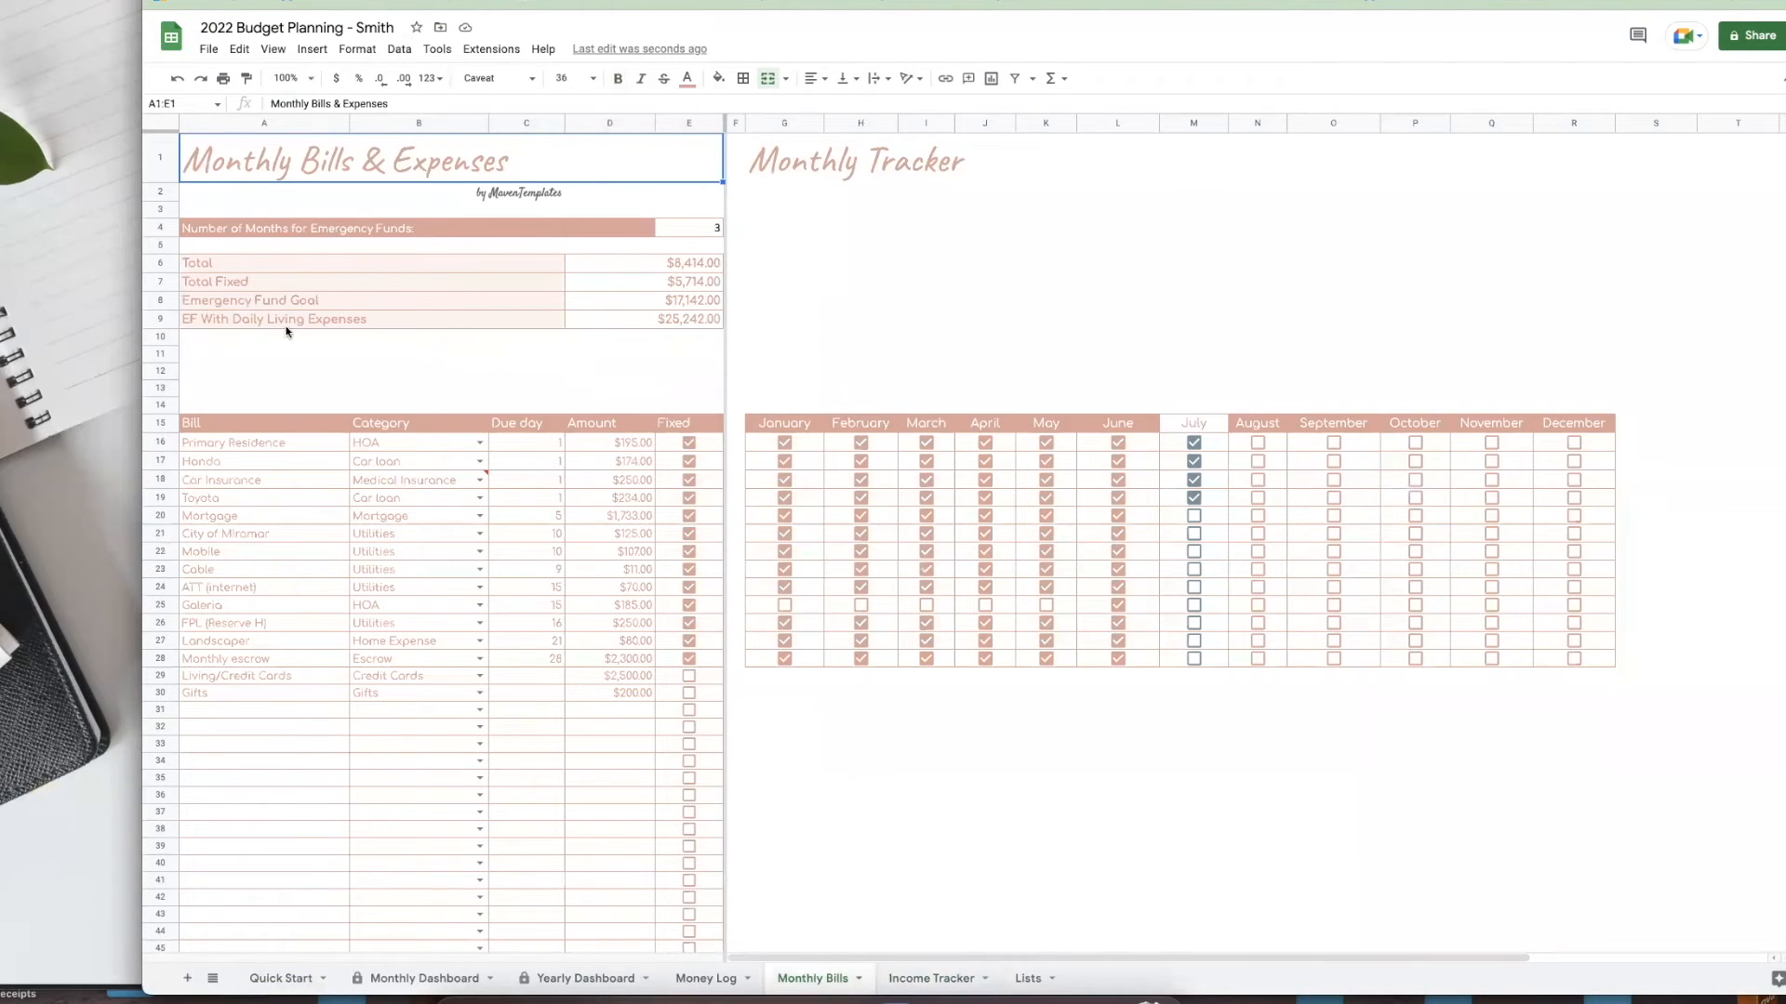
left_click(454, 273)
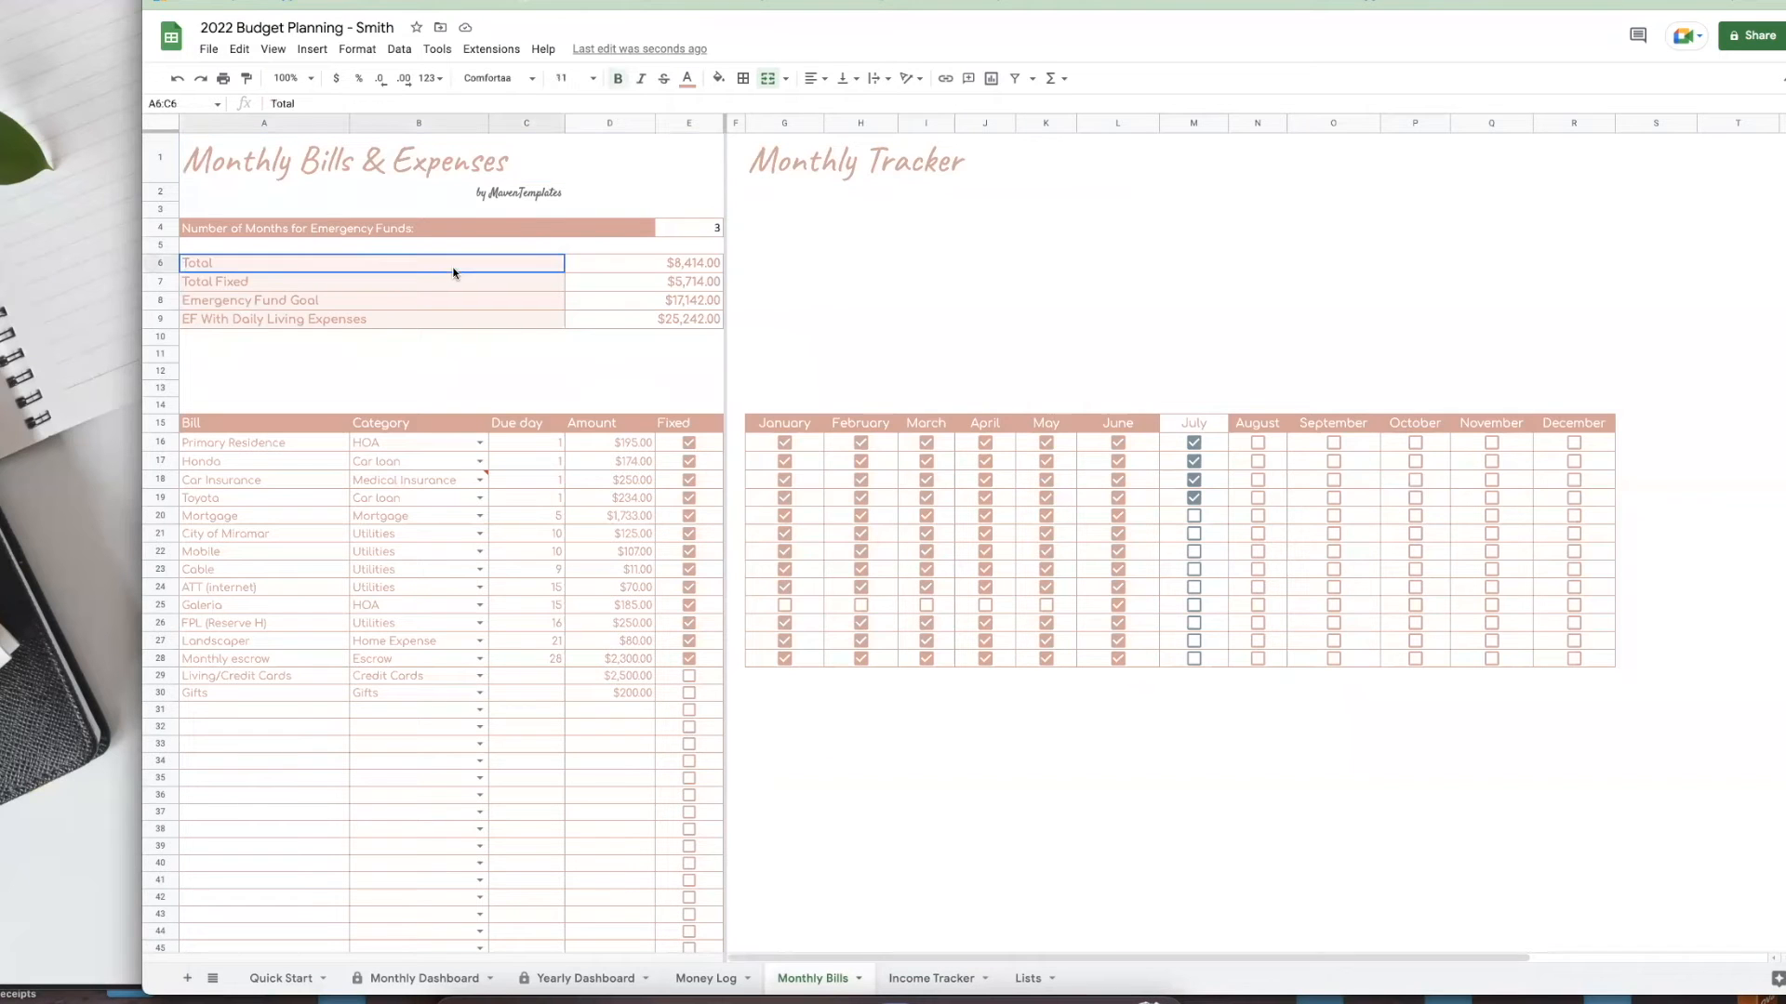
left_click(698, 322)
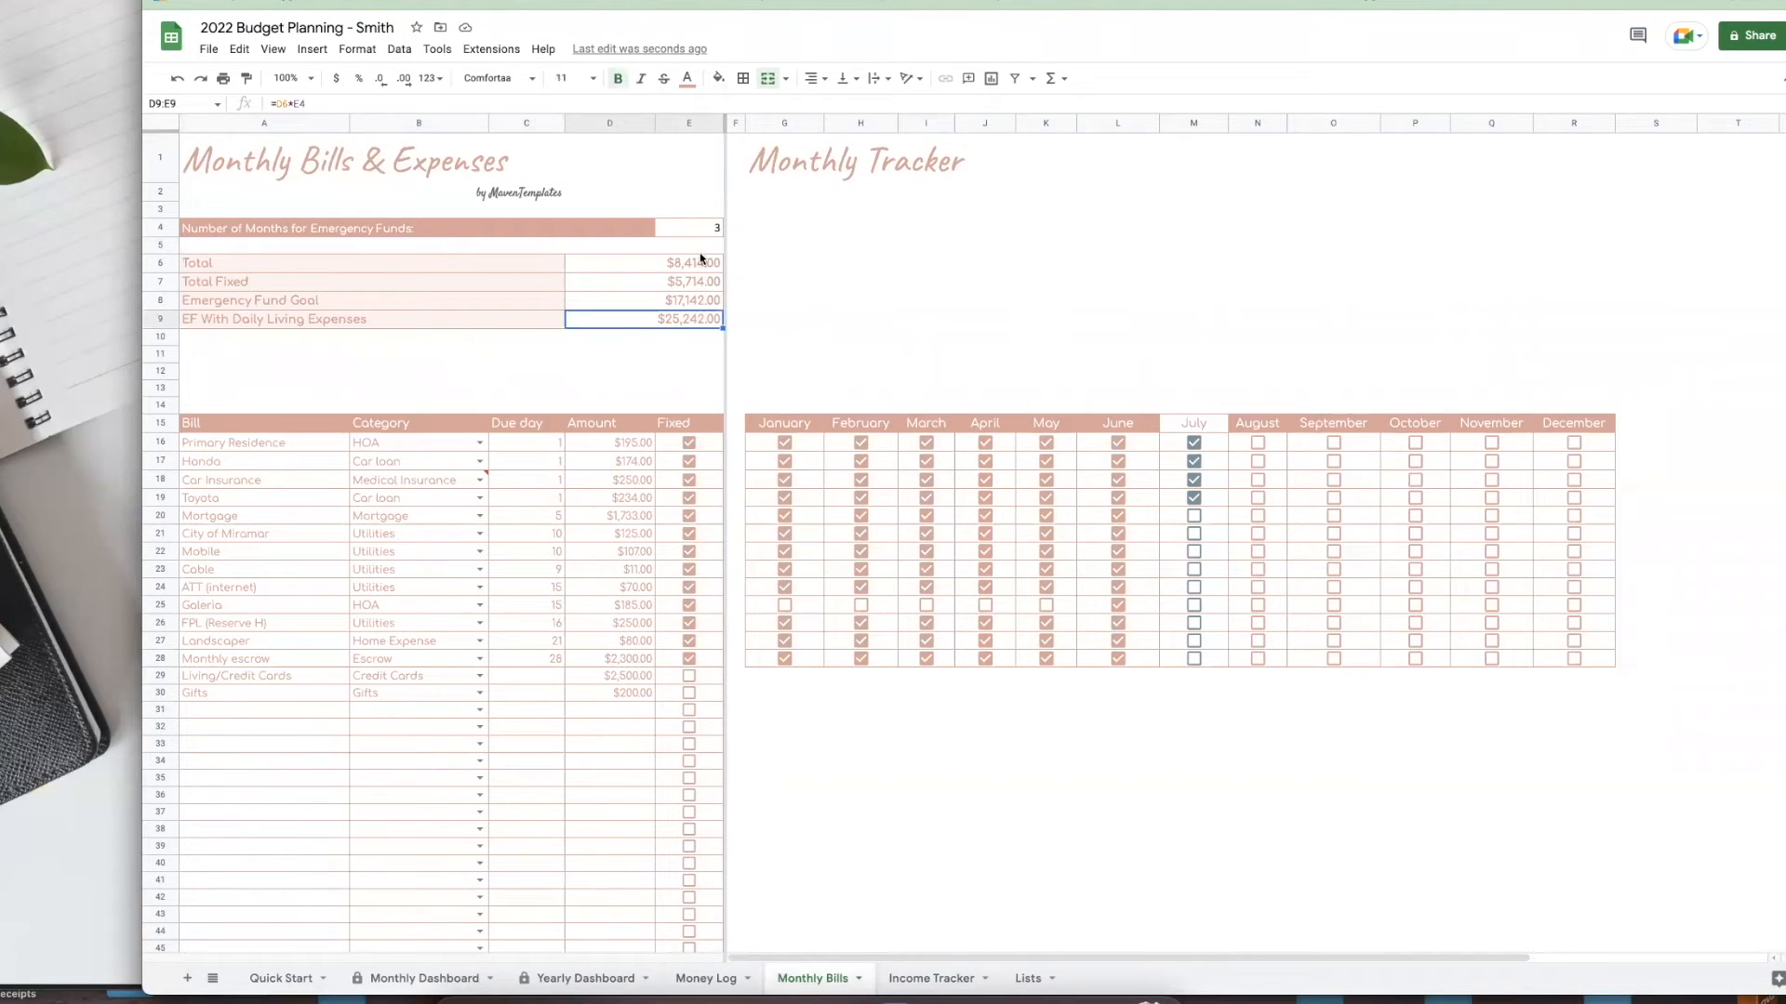
left_click(378, 272)
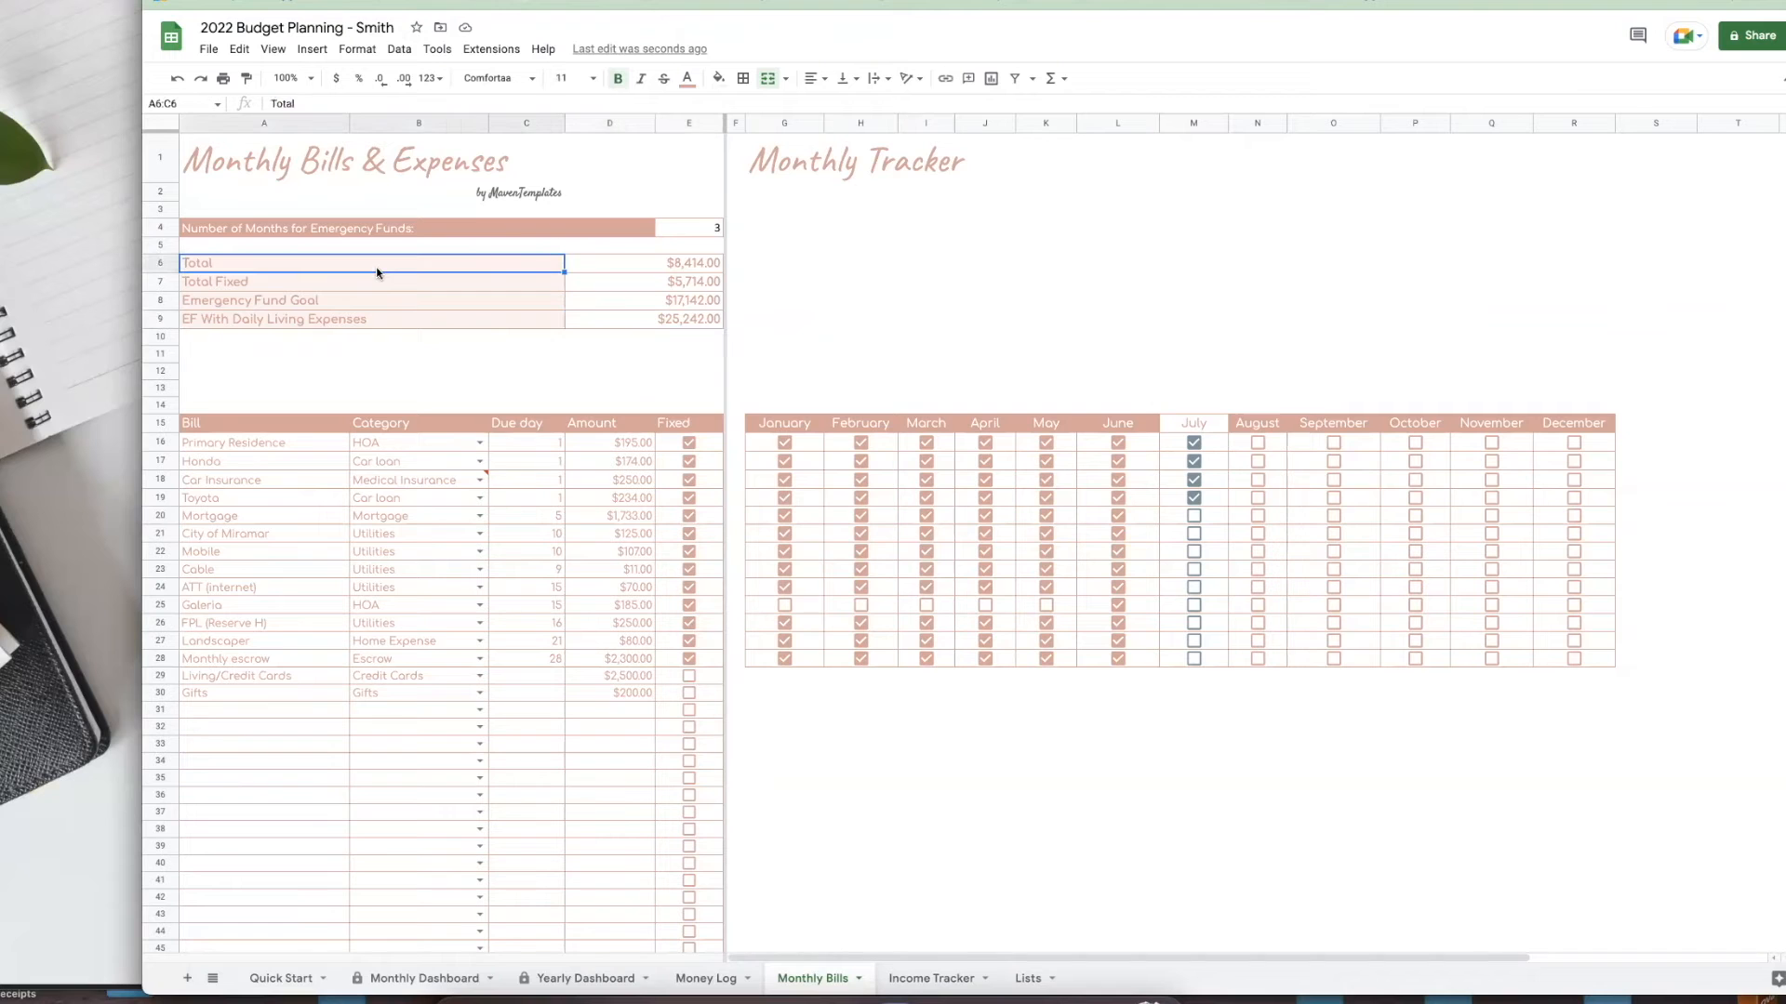
left_click(662, 268)
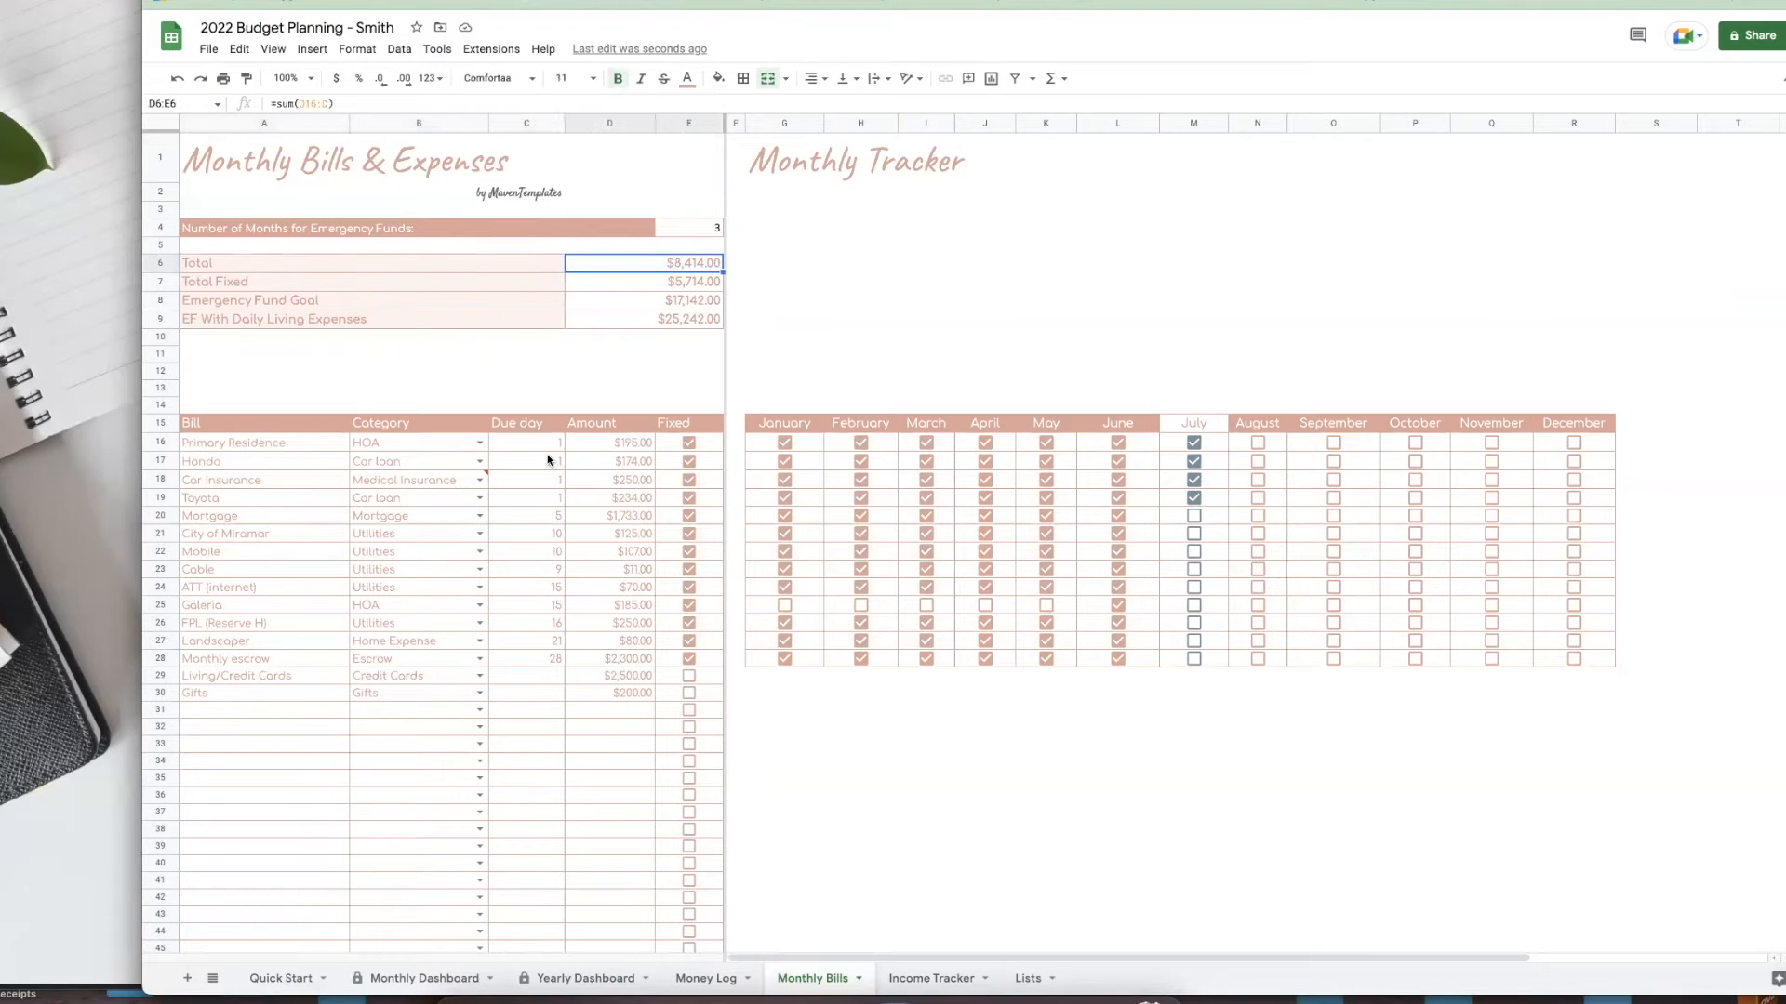
left_click(249, 284)
left_click(614, 287)
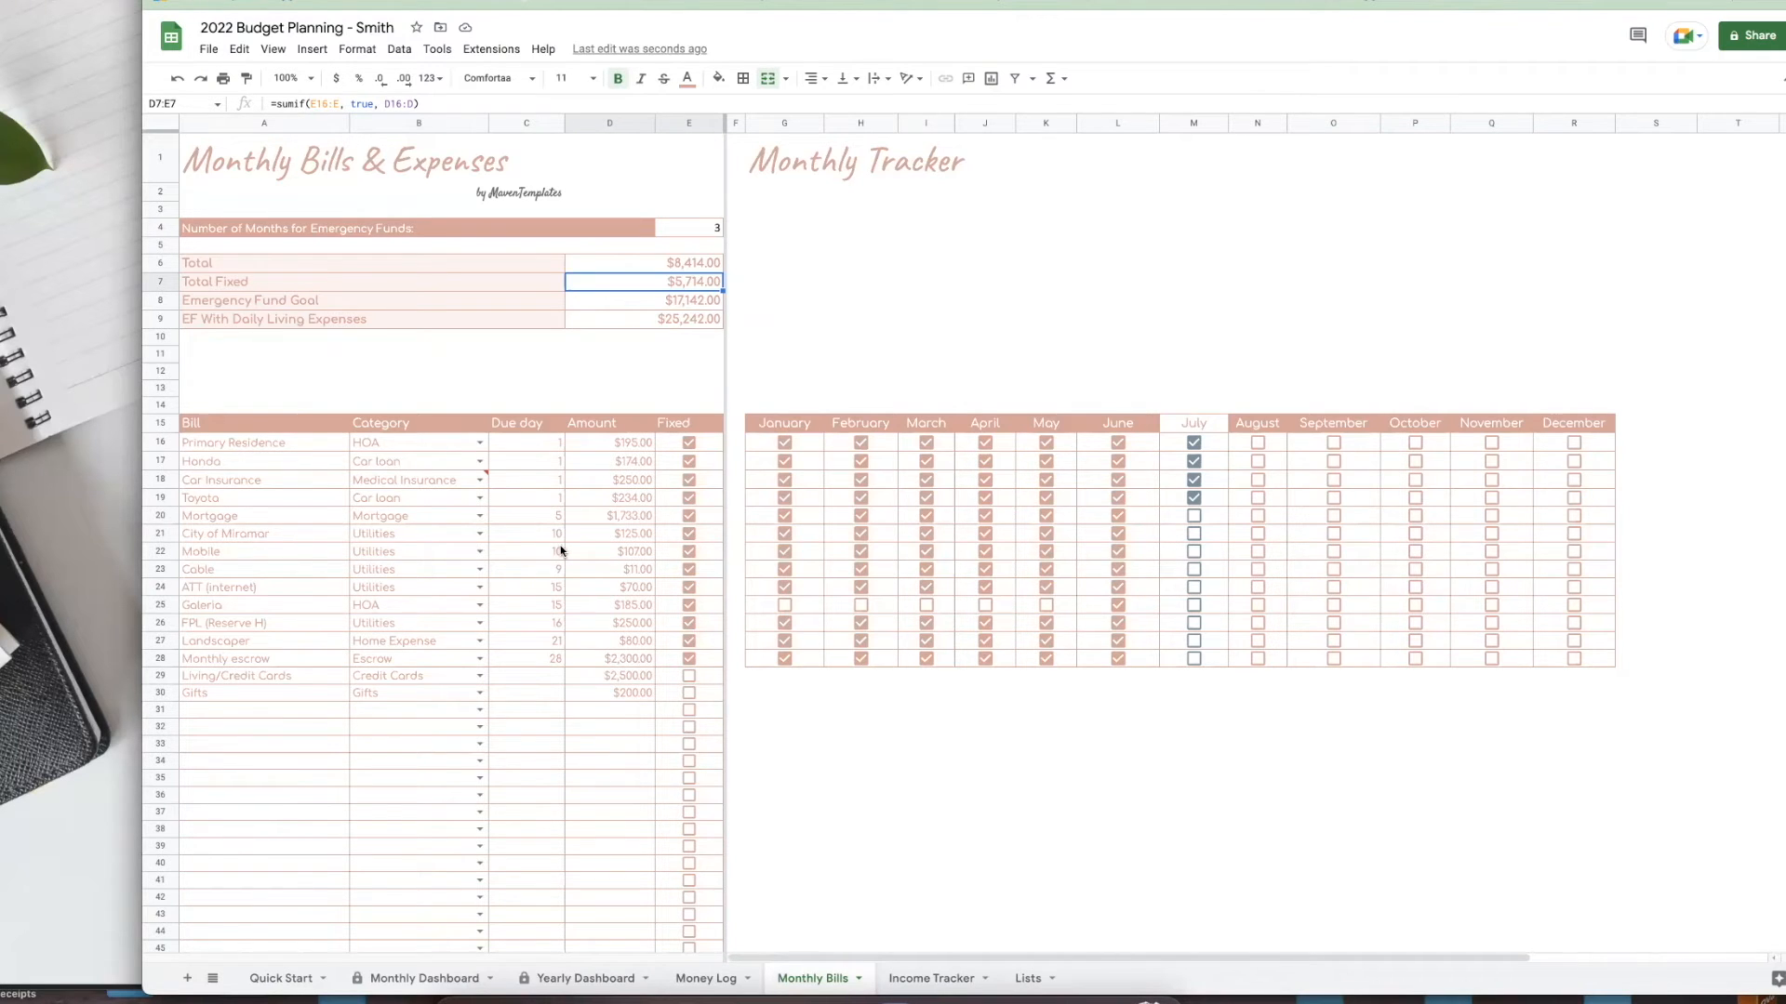
- Set the Number of Months for Emergency Funds to 6
left_click(701, 230)
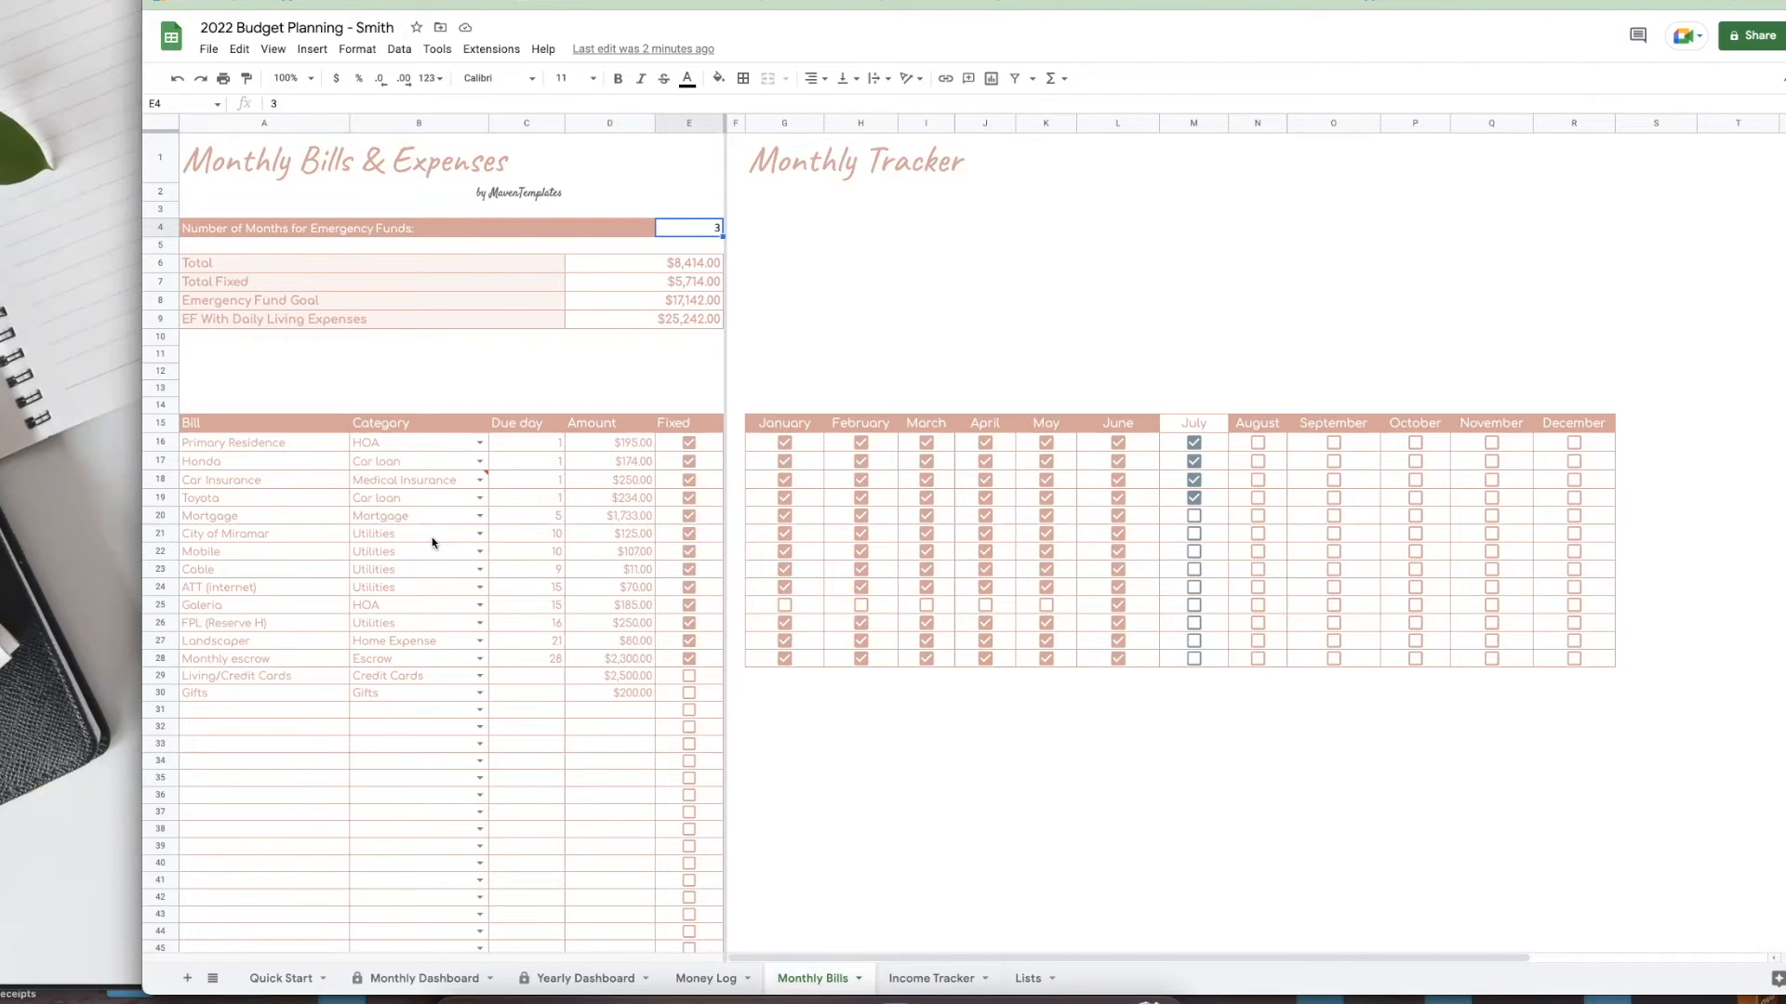
type("45")
key("BackSpace")
key("BackSpace")
type("6")
left_click(542, 342)
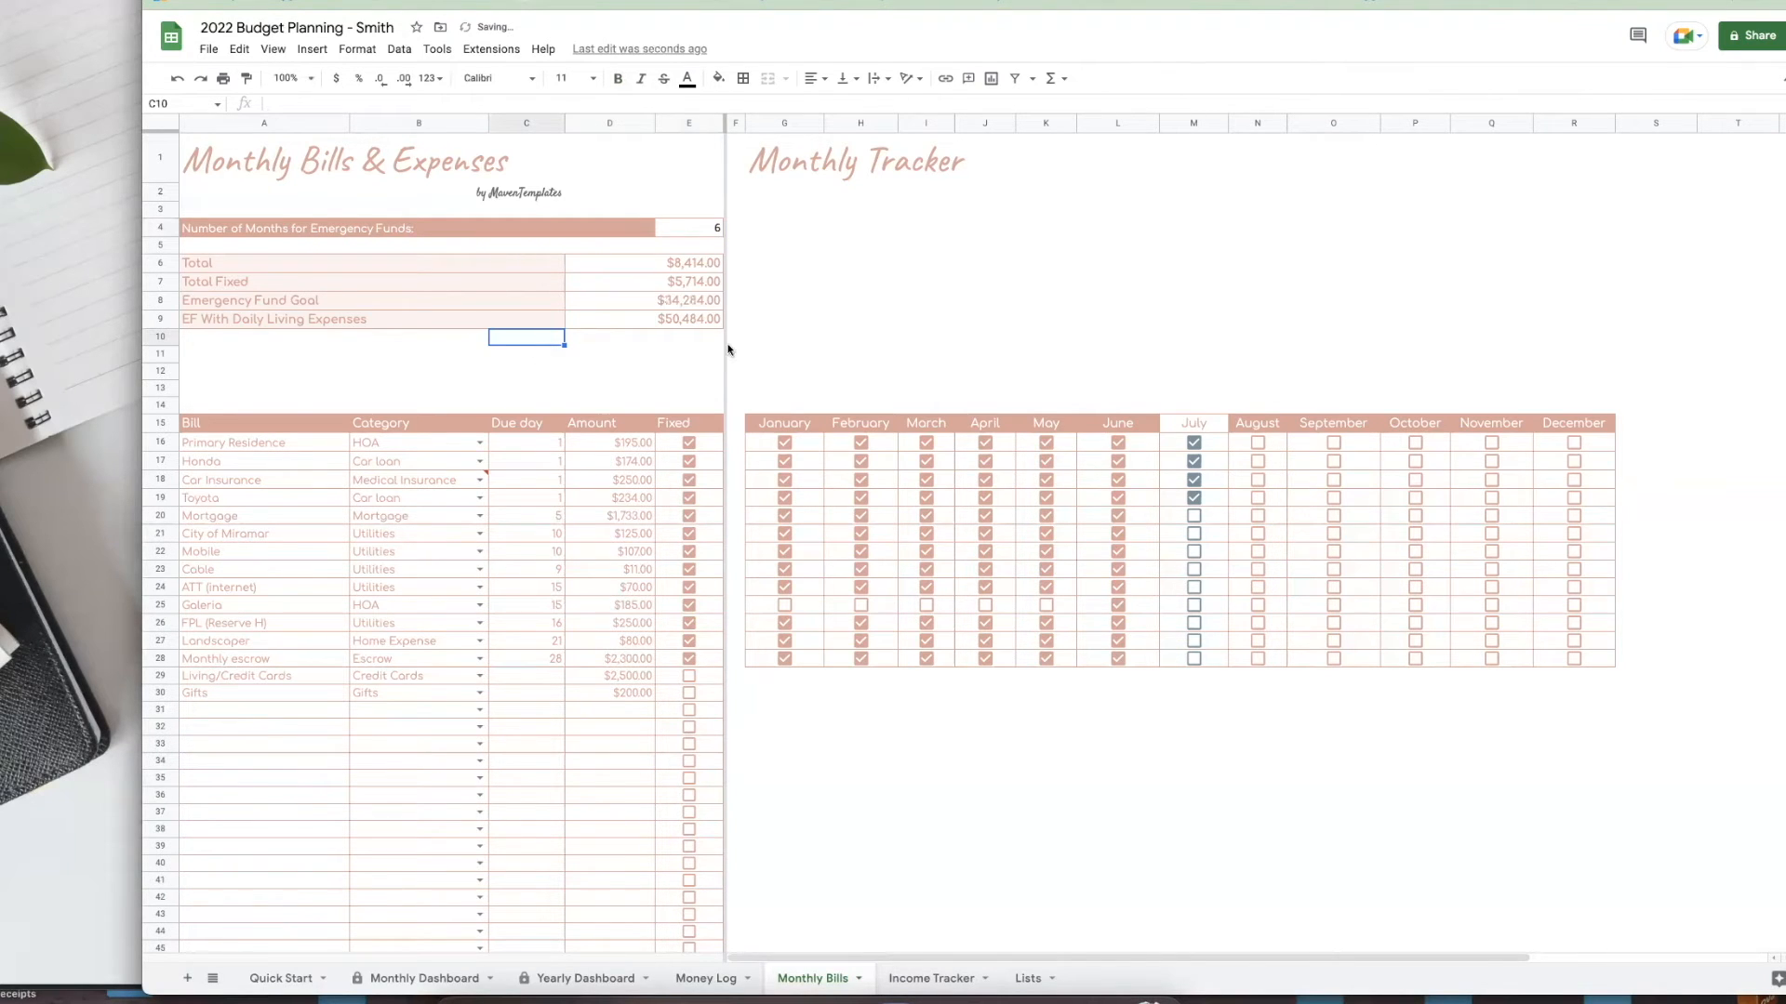
- Compare the Emergency Fund Goal with the EF With Daily Living Expenses figure and check how each is calculated
left_click(694, 227)
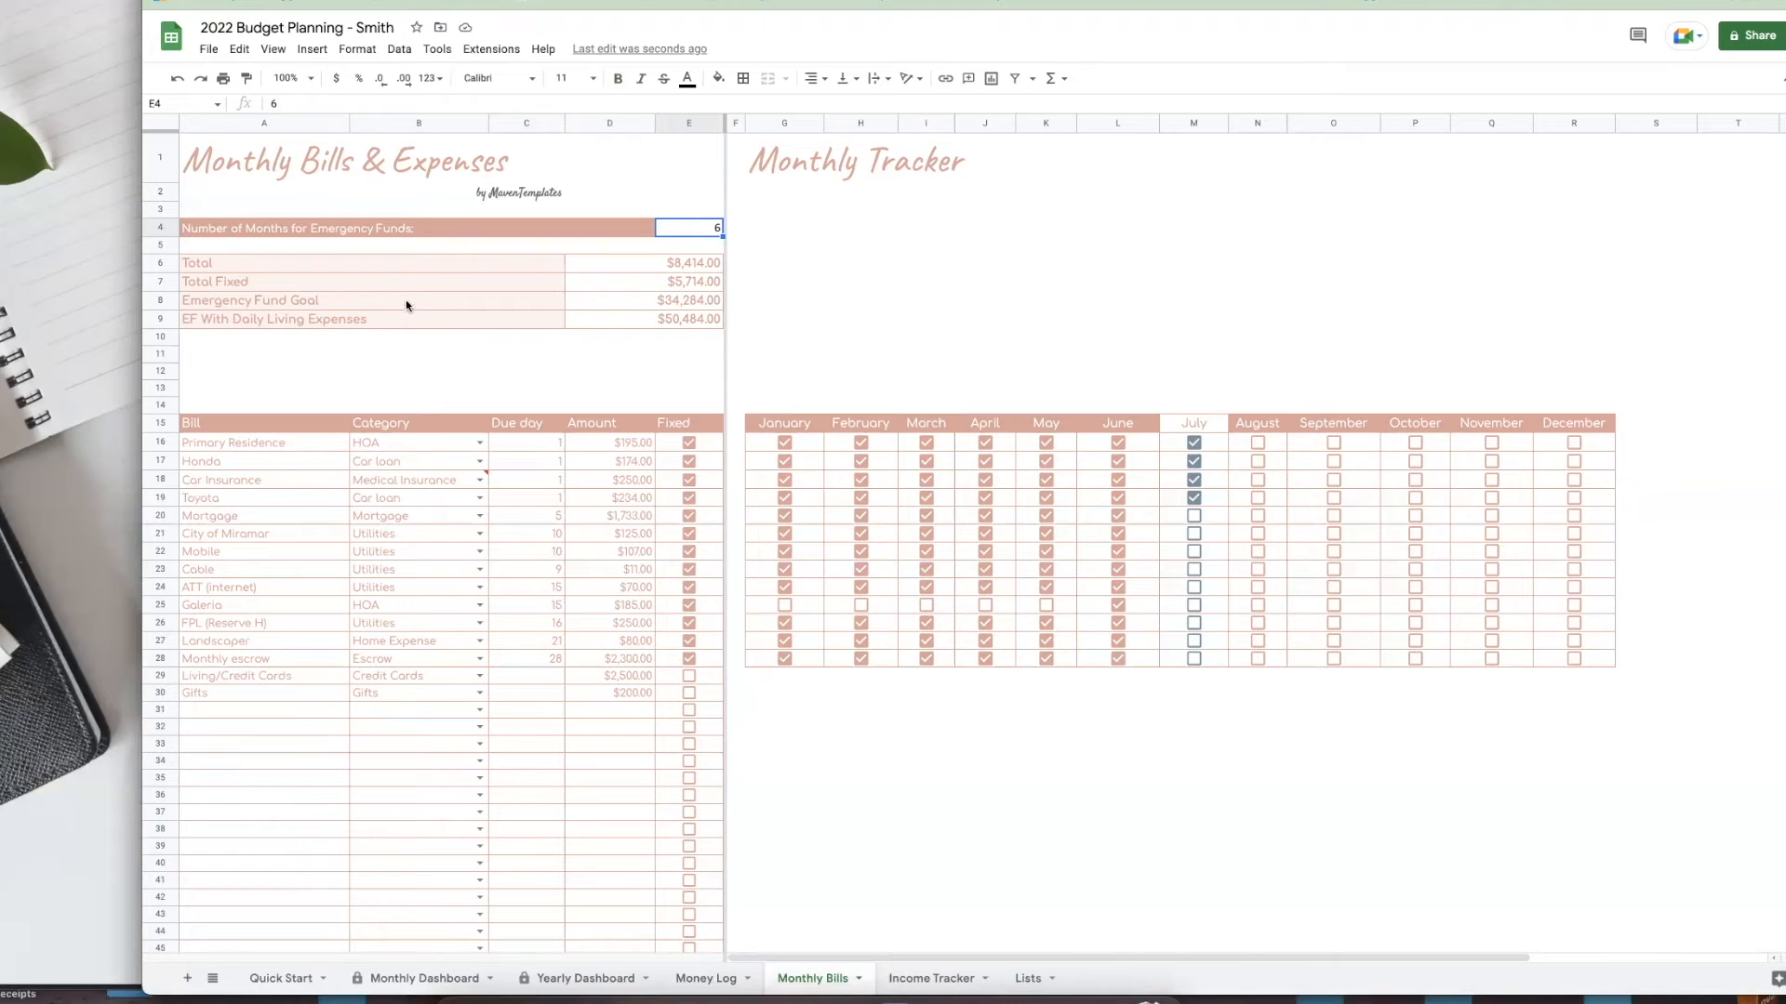
left_click(659, 301)
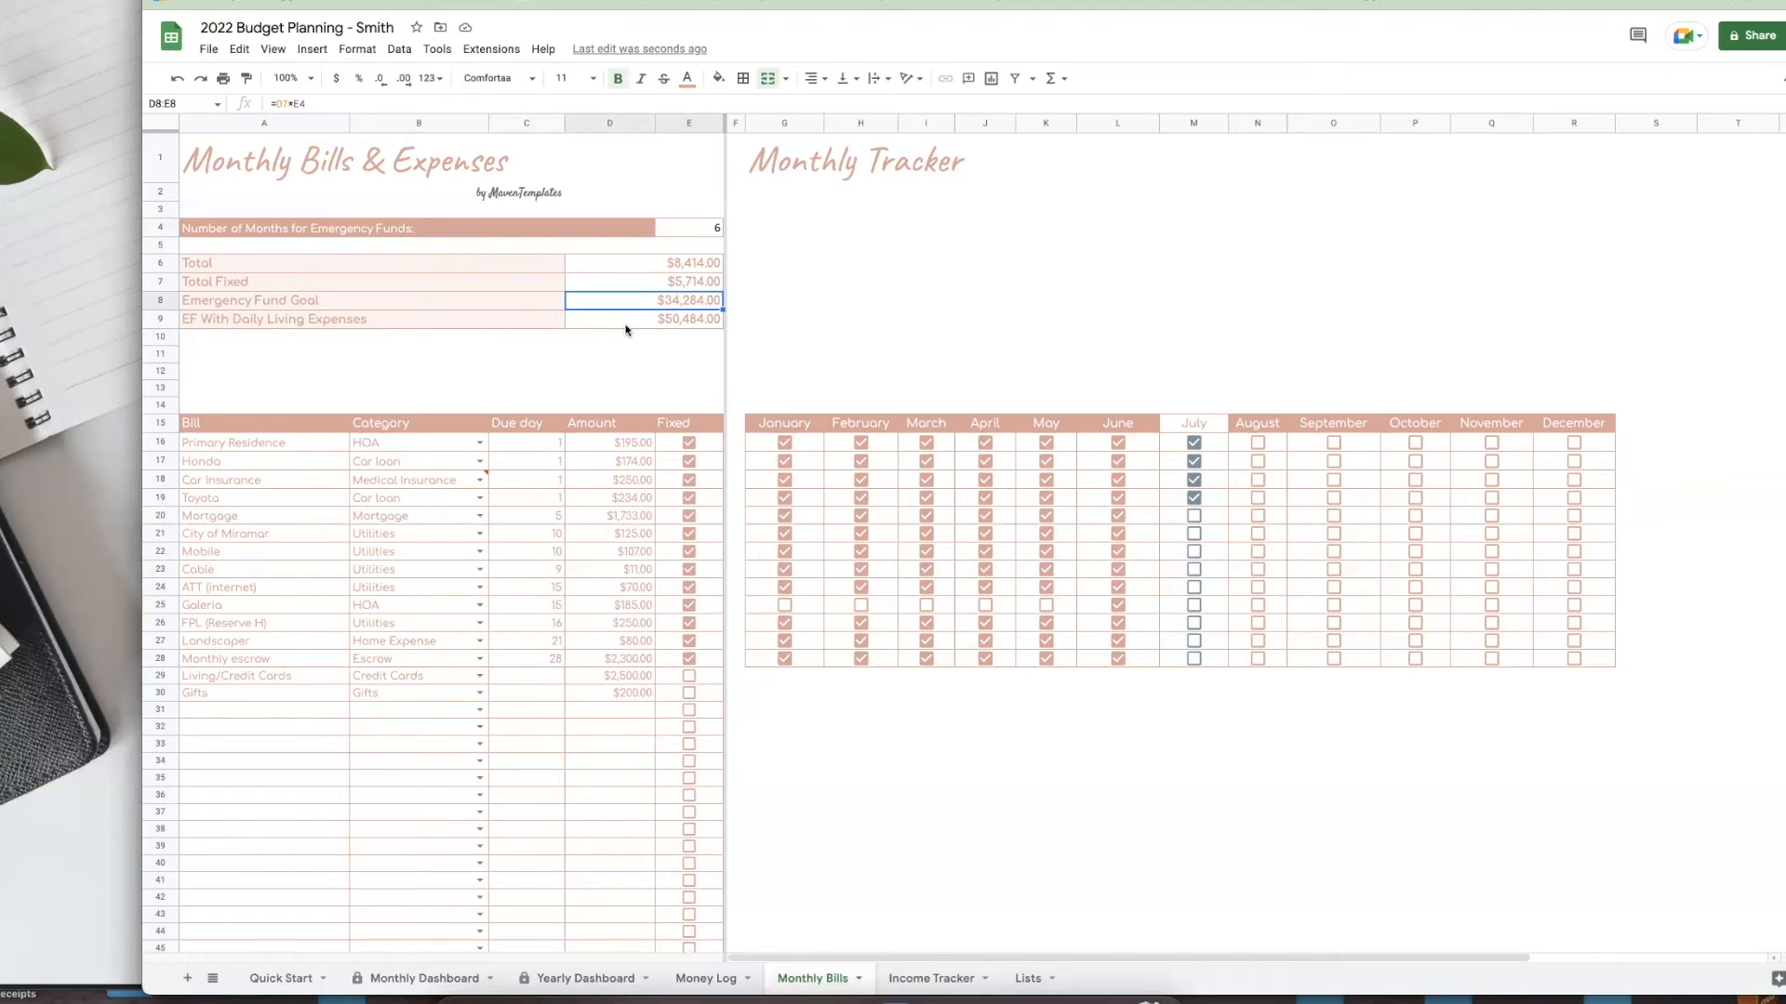
left_click(650, 321)
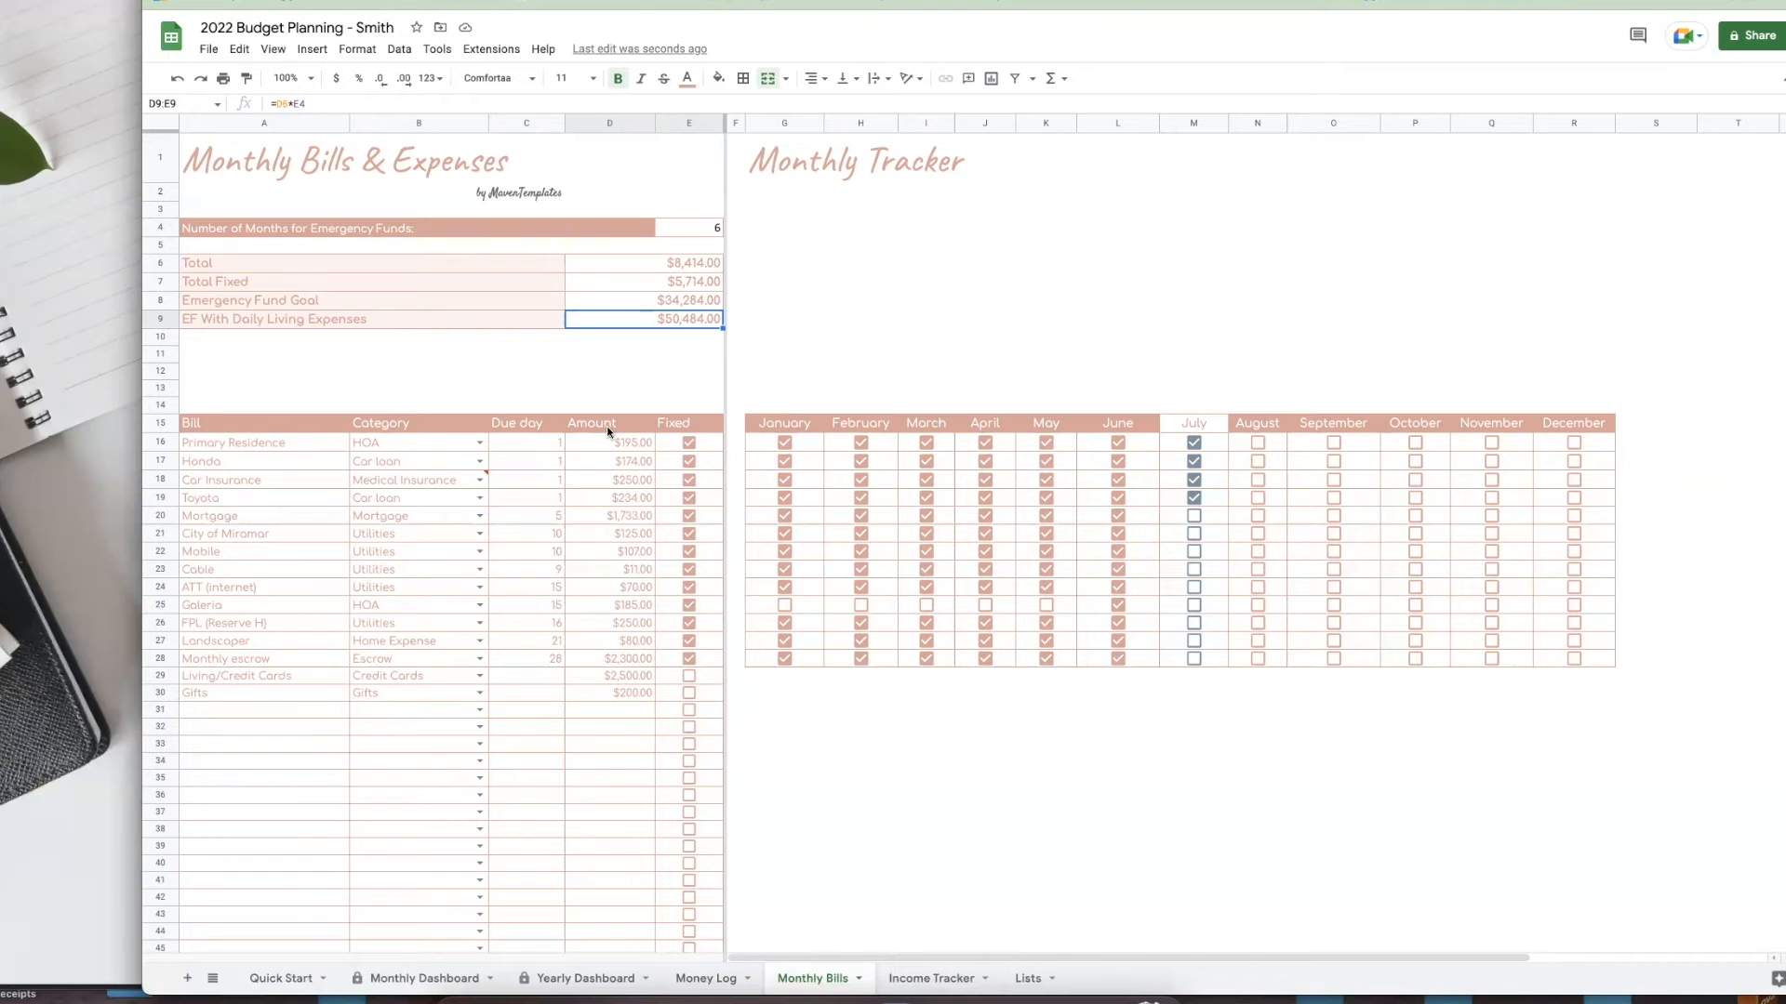
left_click(608, 303)
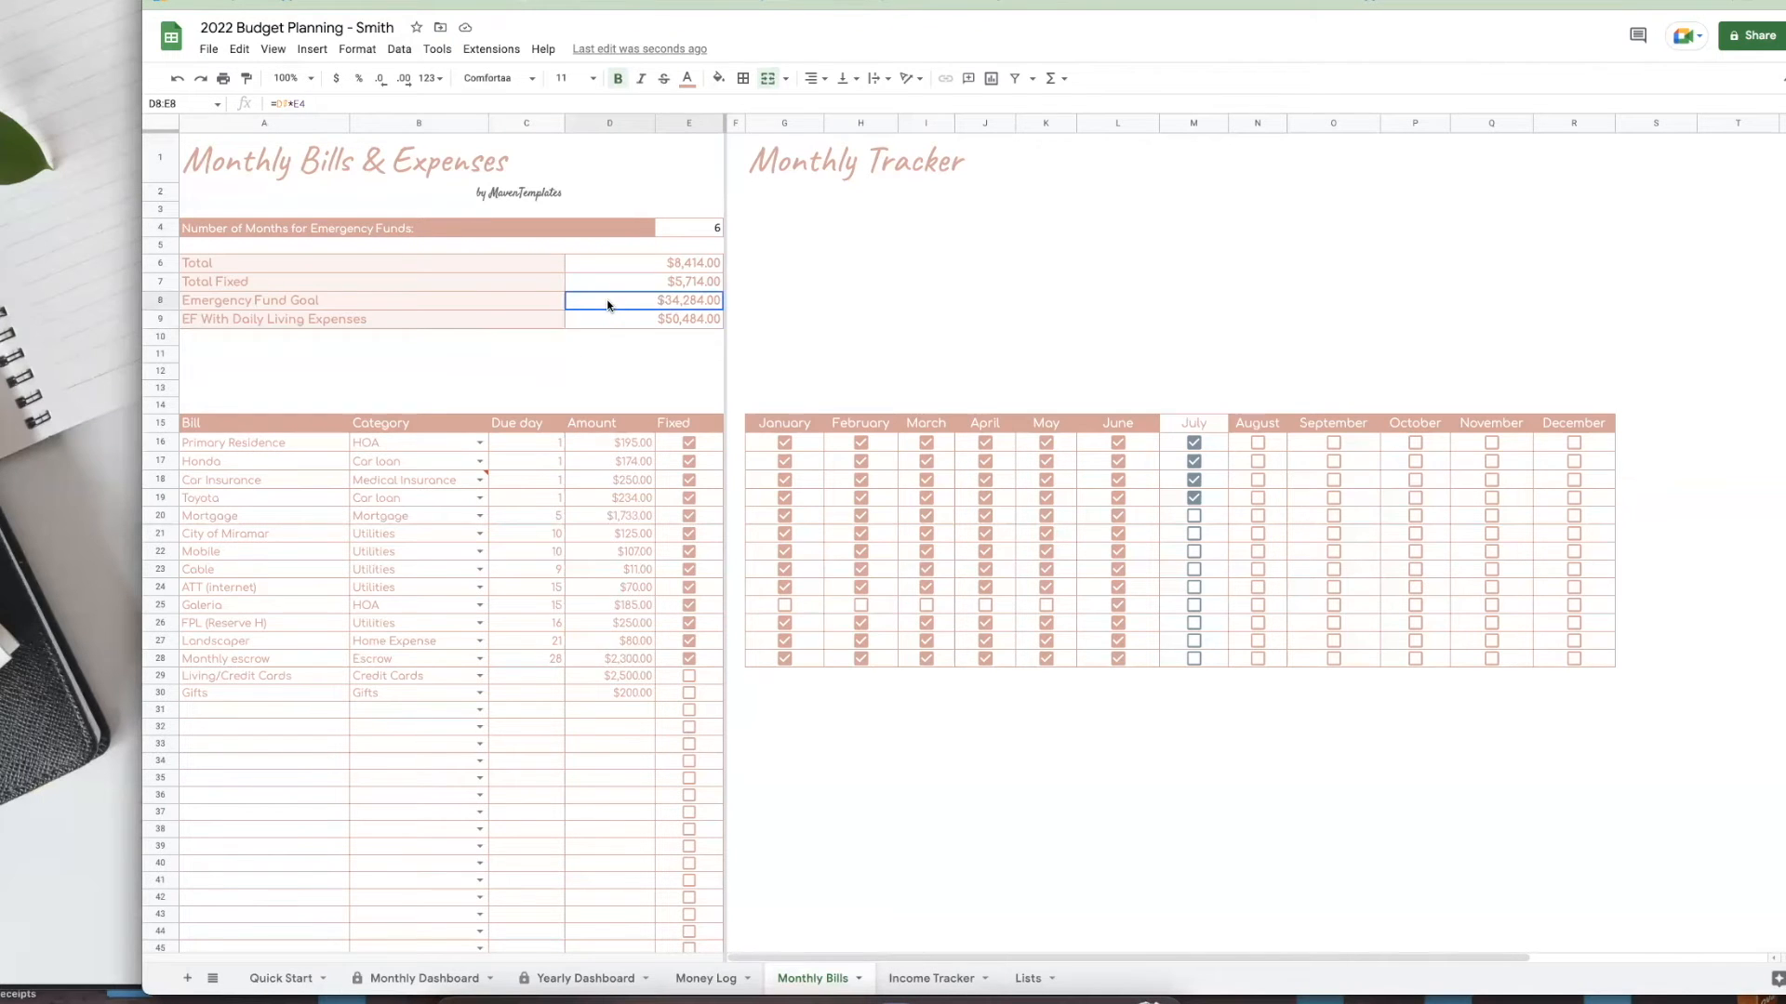
left_click(609, 320)
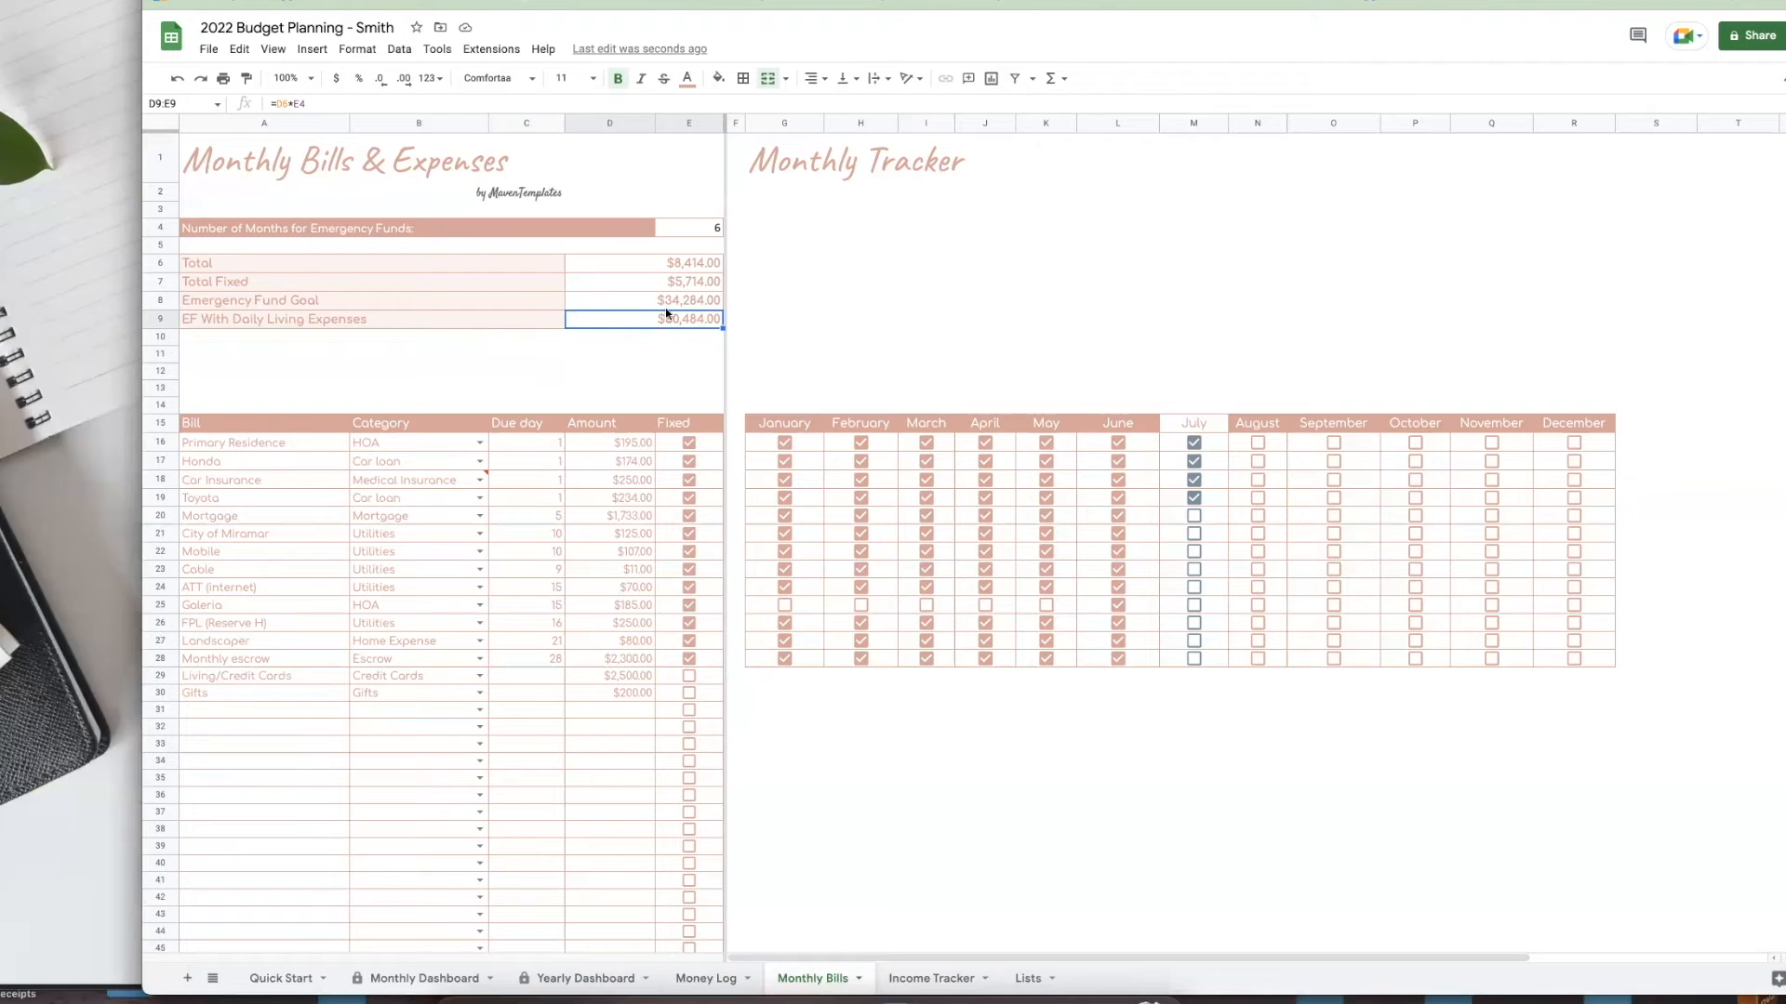
left_click(641, 303)
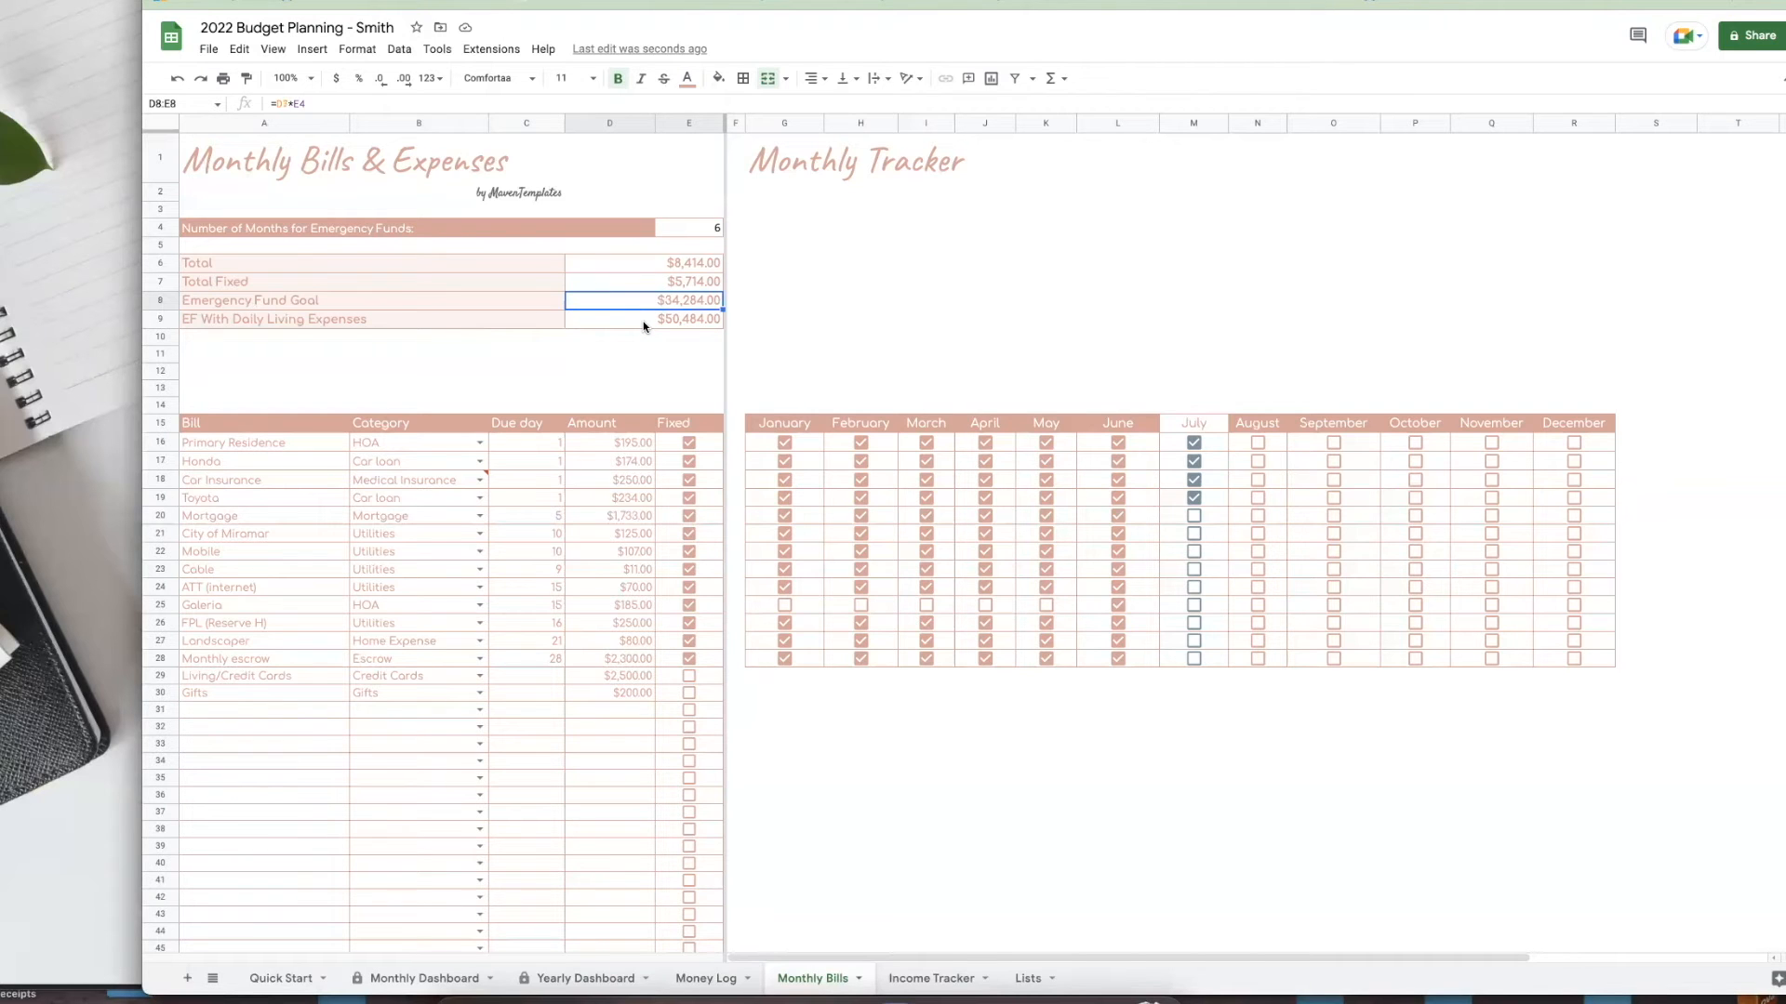
- Set the Number of Months for Emergency Funds to 3 and check the EF With Daily Living Expenses figure
left_click(712, 228)
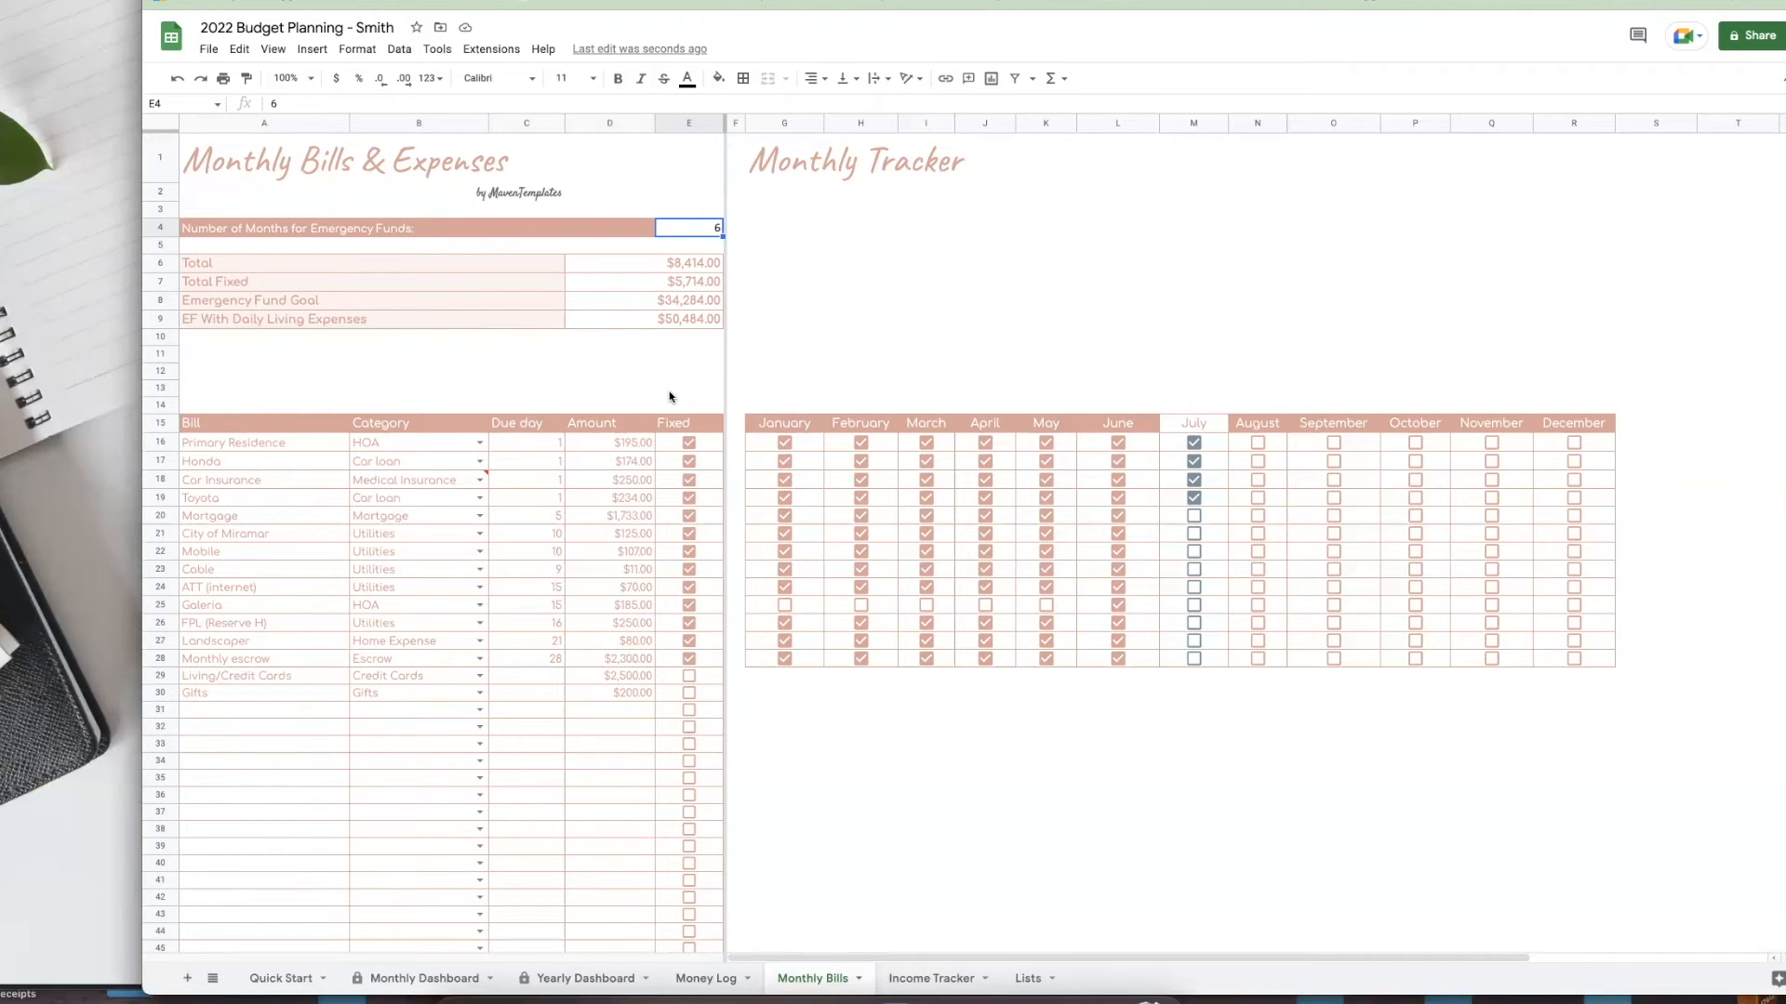
type("3")
left_click(626, 344)
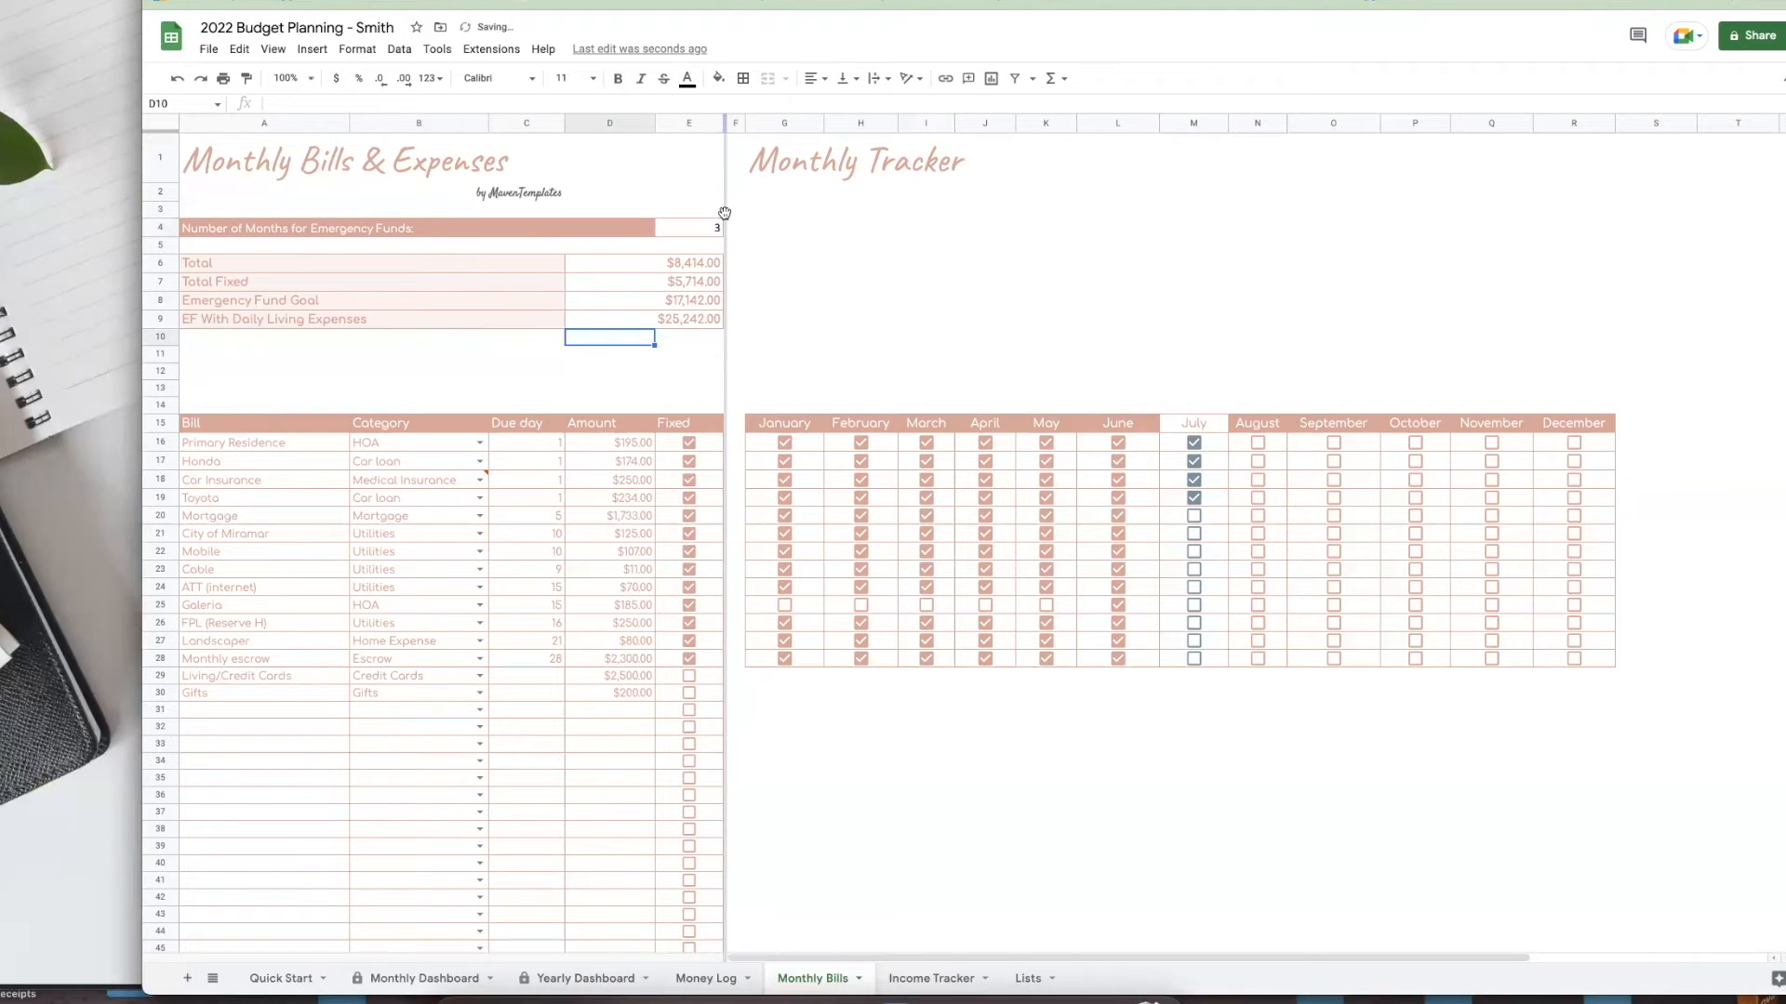
left_click(620, 322)
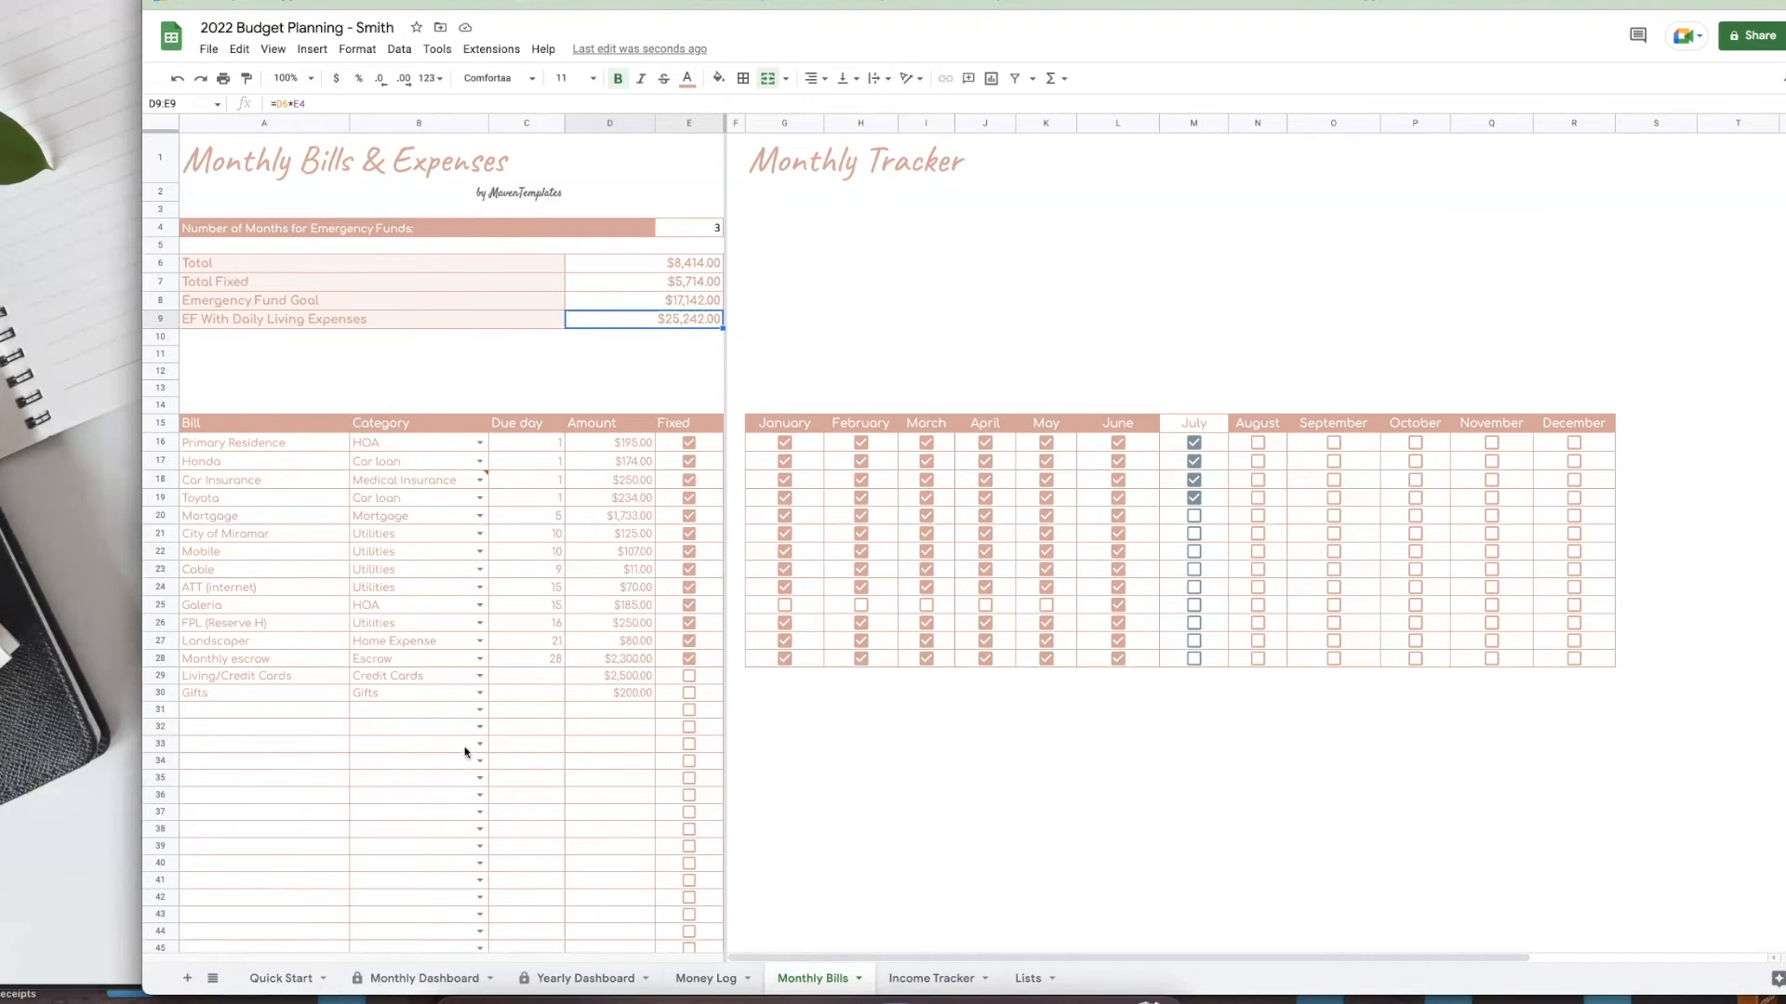
left_click(268, 451)
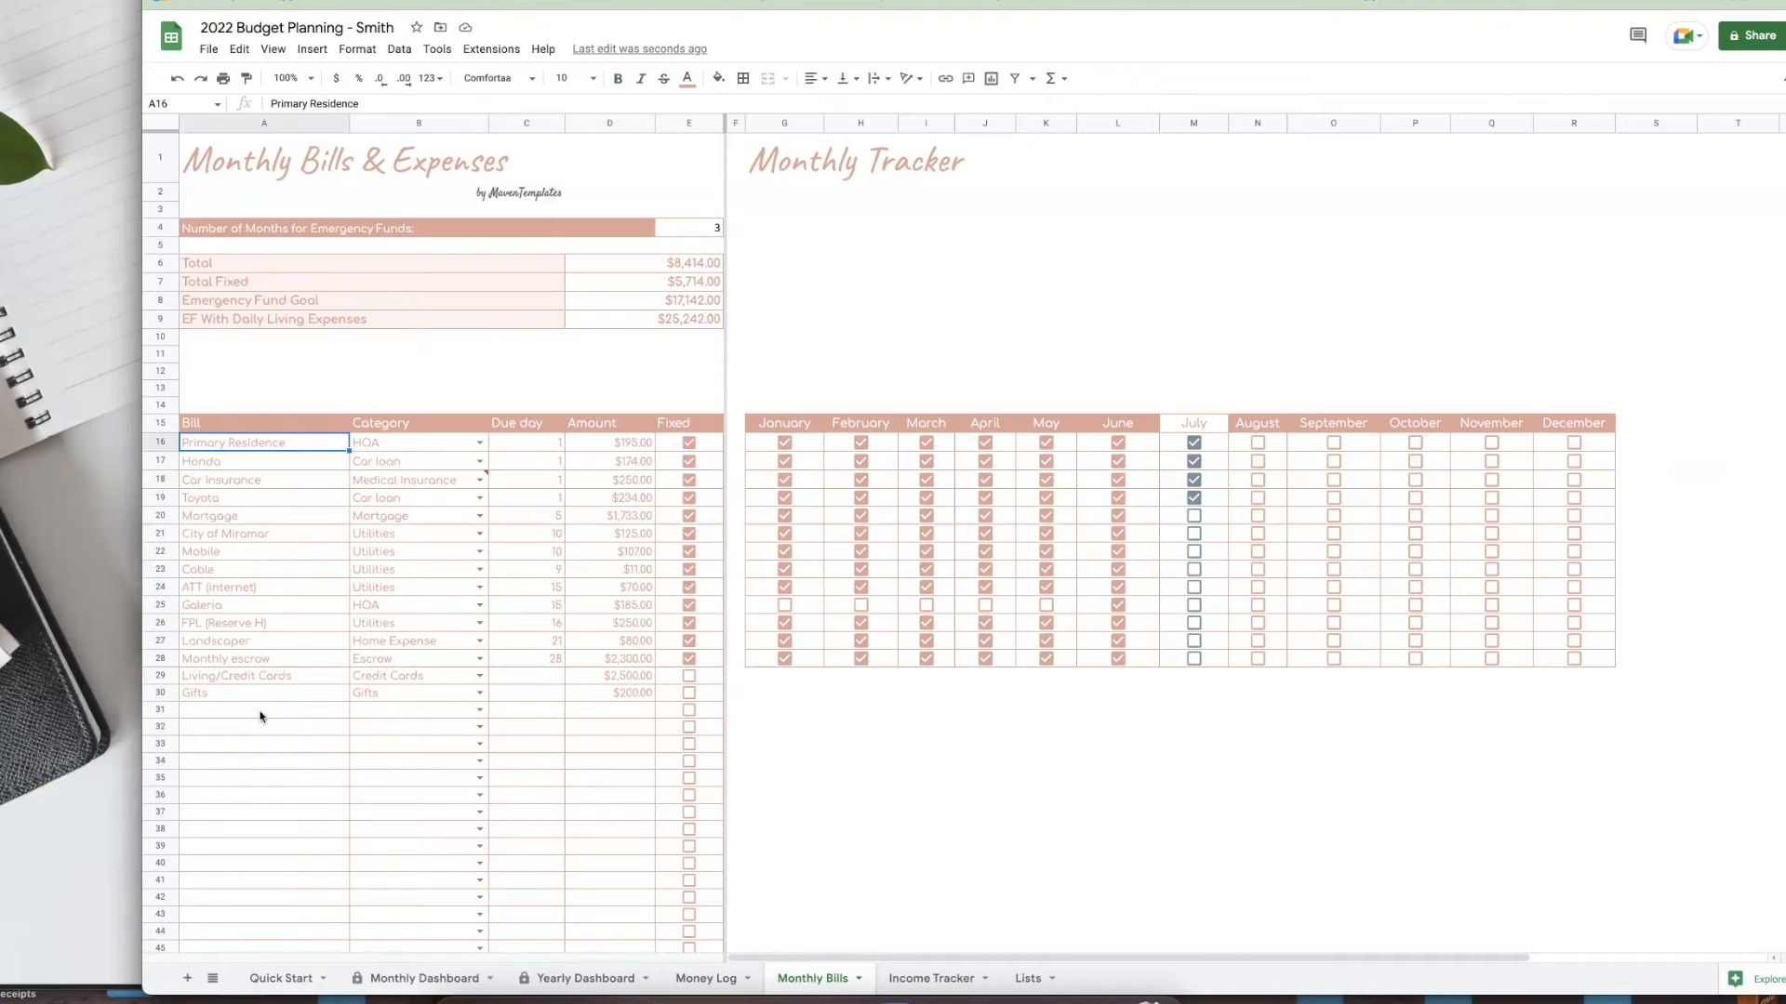
- Review the due days of the listed bills and compare how the Living/Credit Cards and Gifts rows are set up without one
left_click(532, 443)
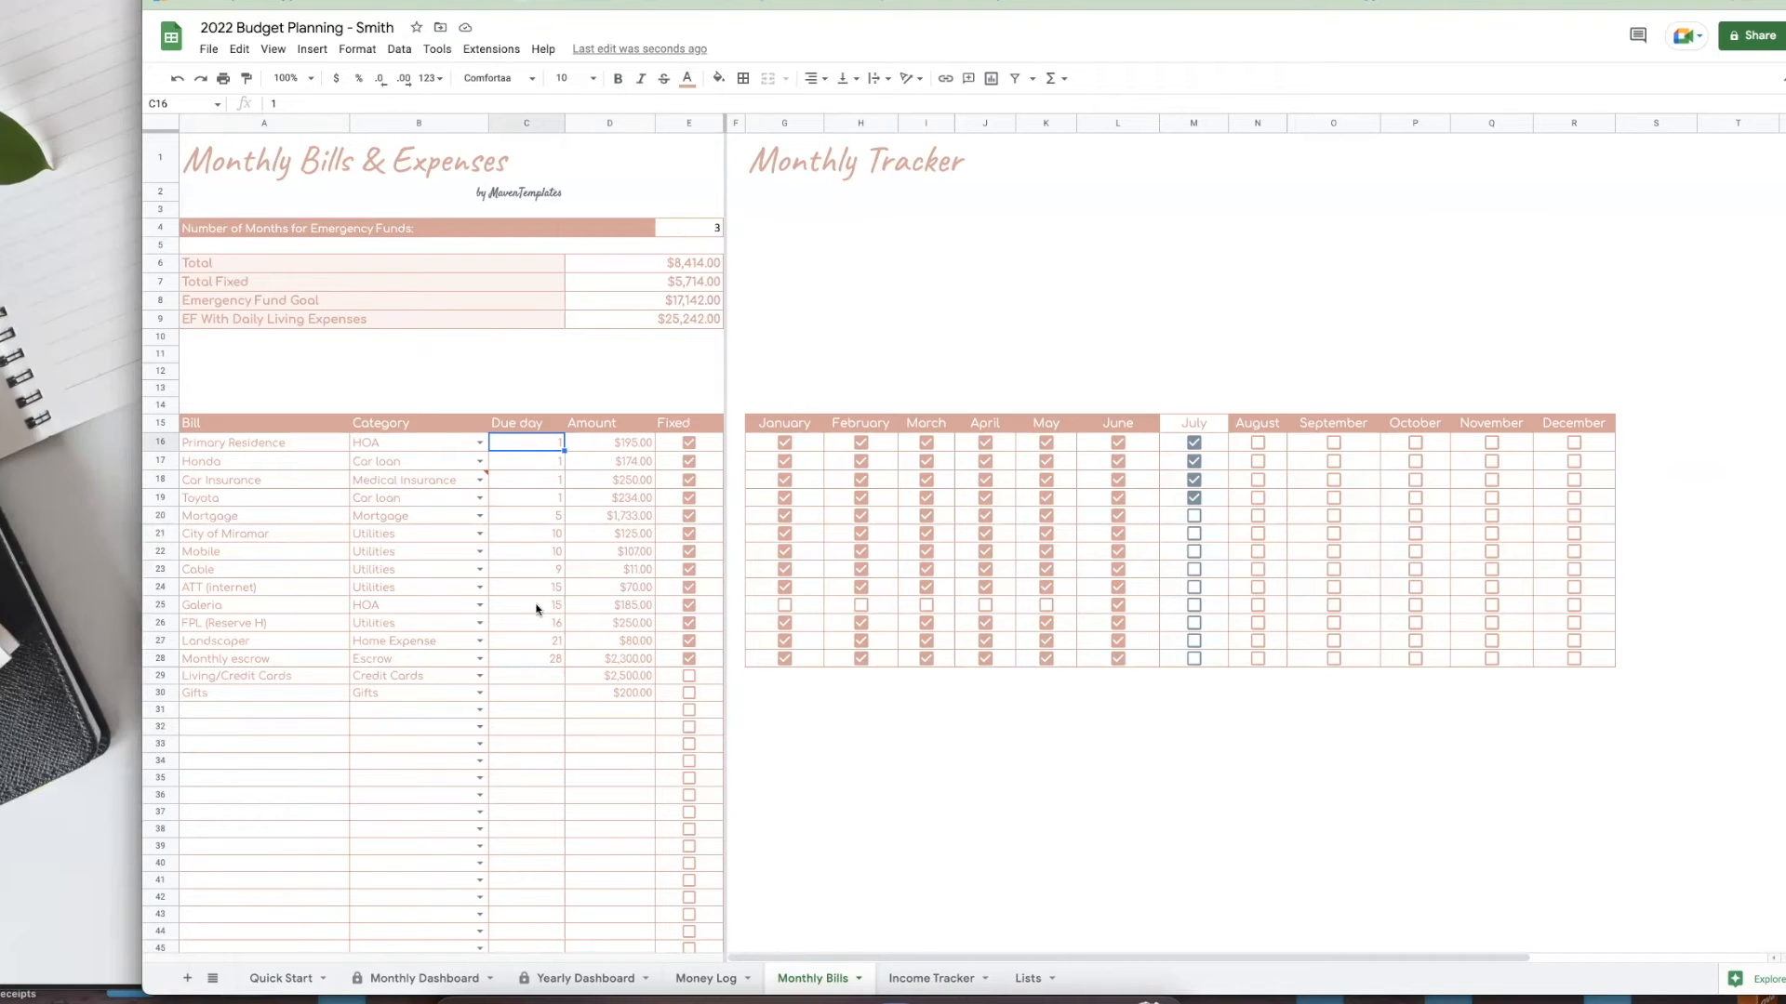
left_click(531, 664)
left_click(521, 677)
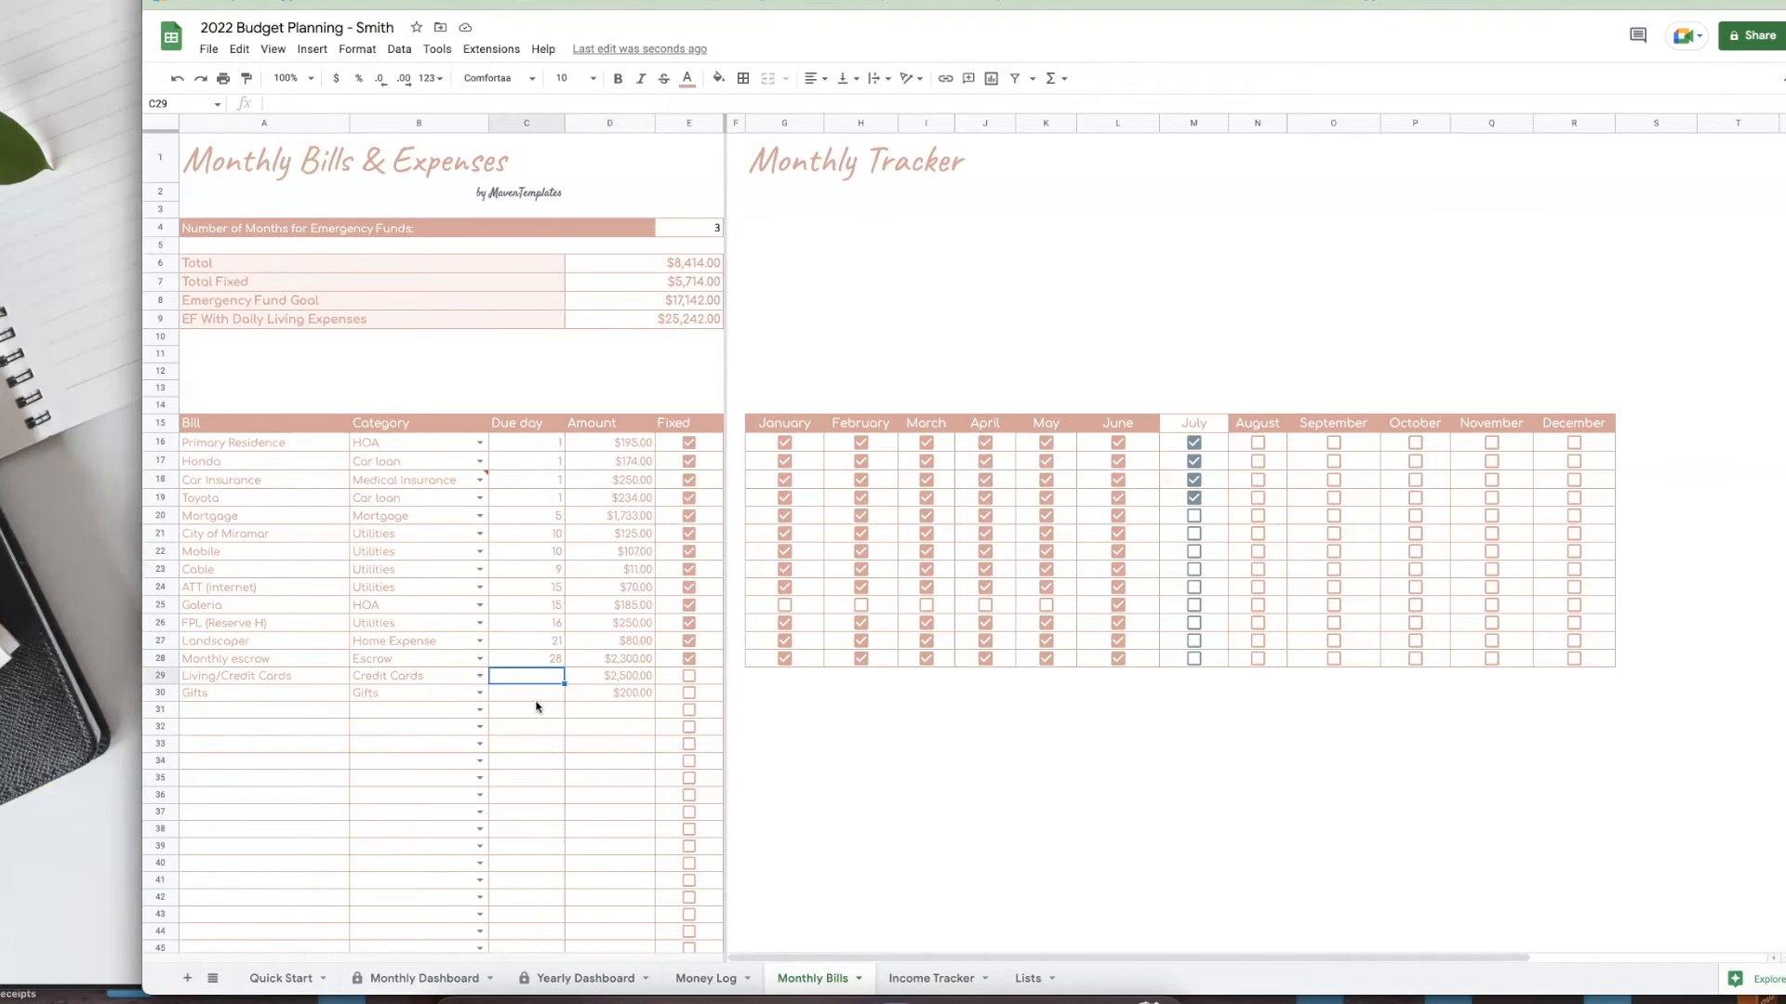
left_click(538, 697)
left_click(301, 680)
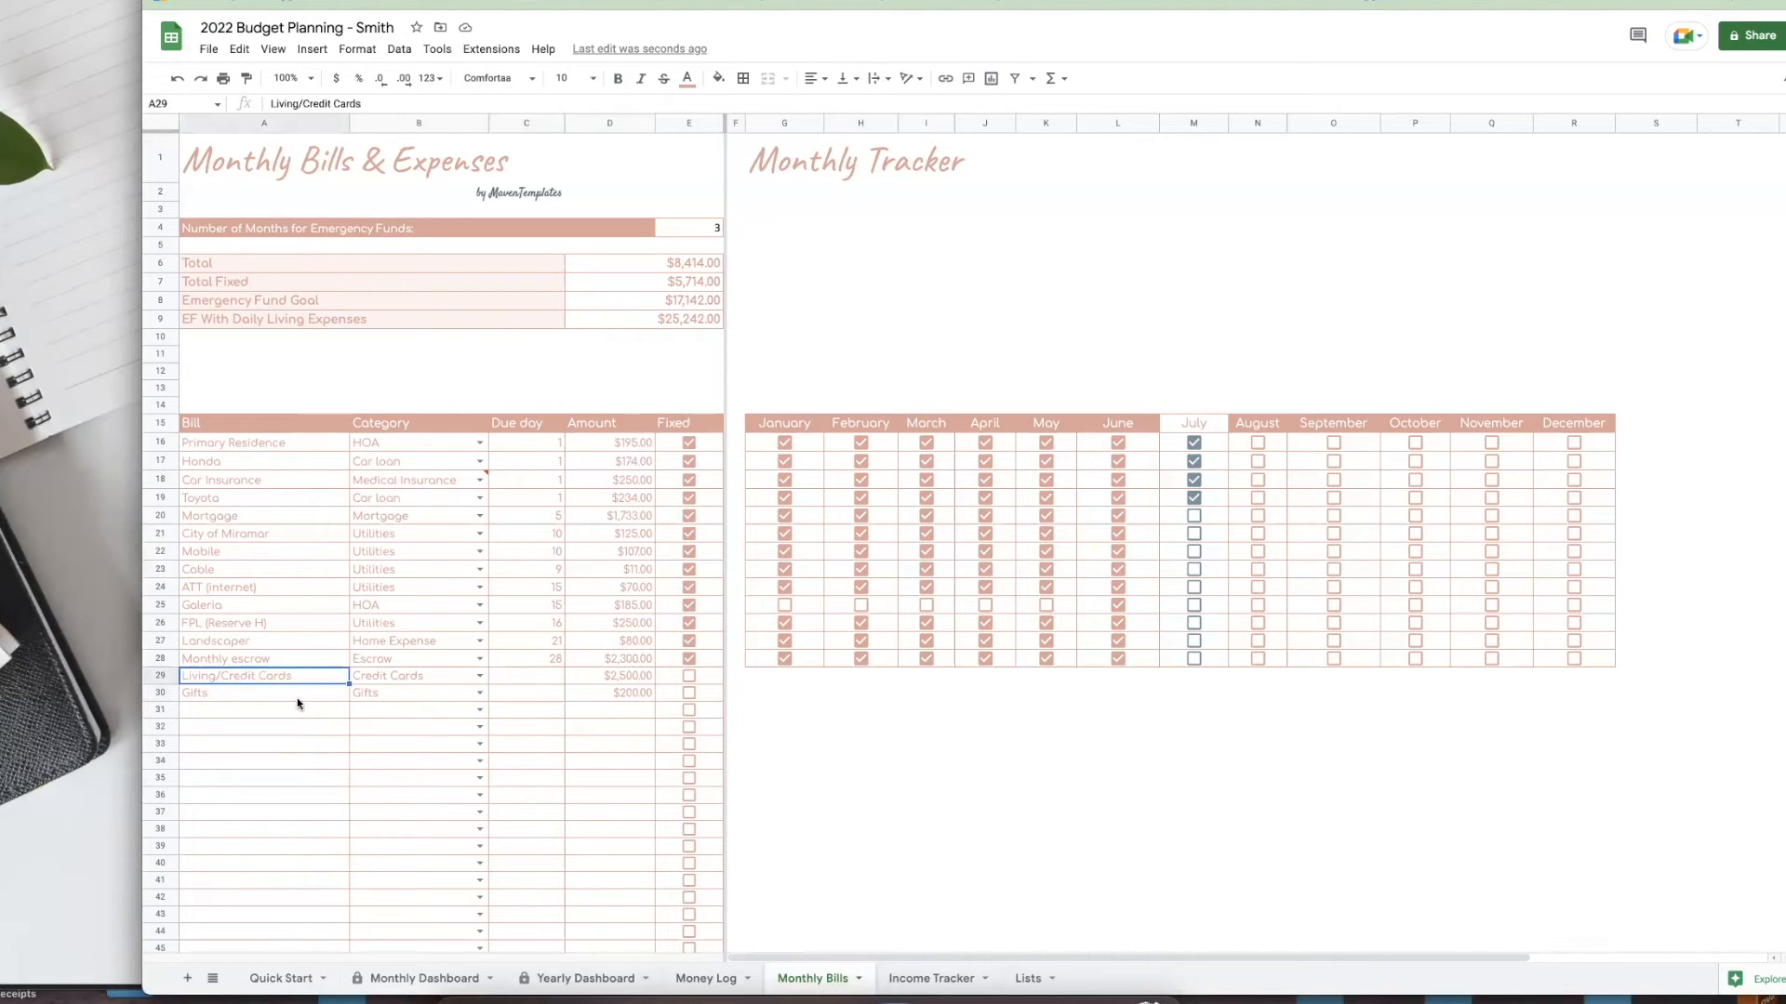
left_click(410, 680)
left_click(544, 677)
key("Right")
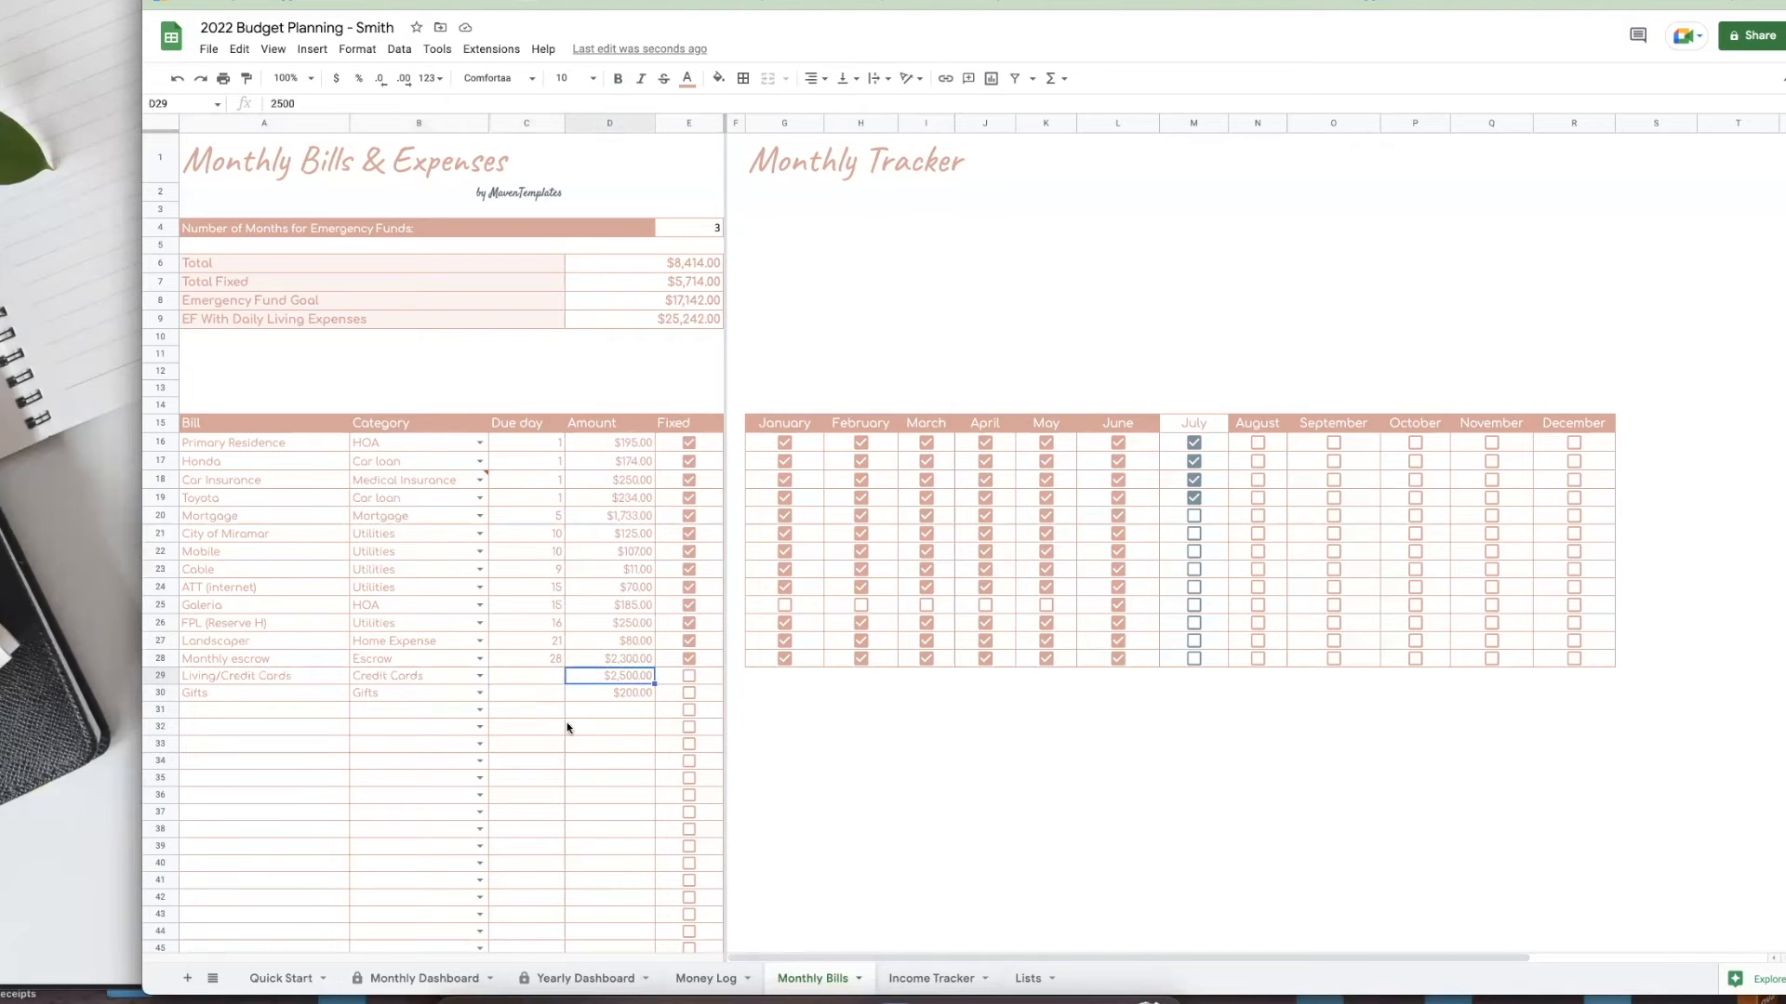
left_click(543, 697)
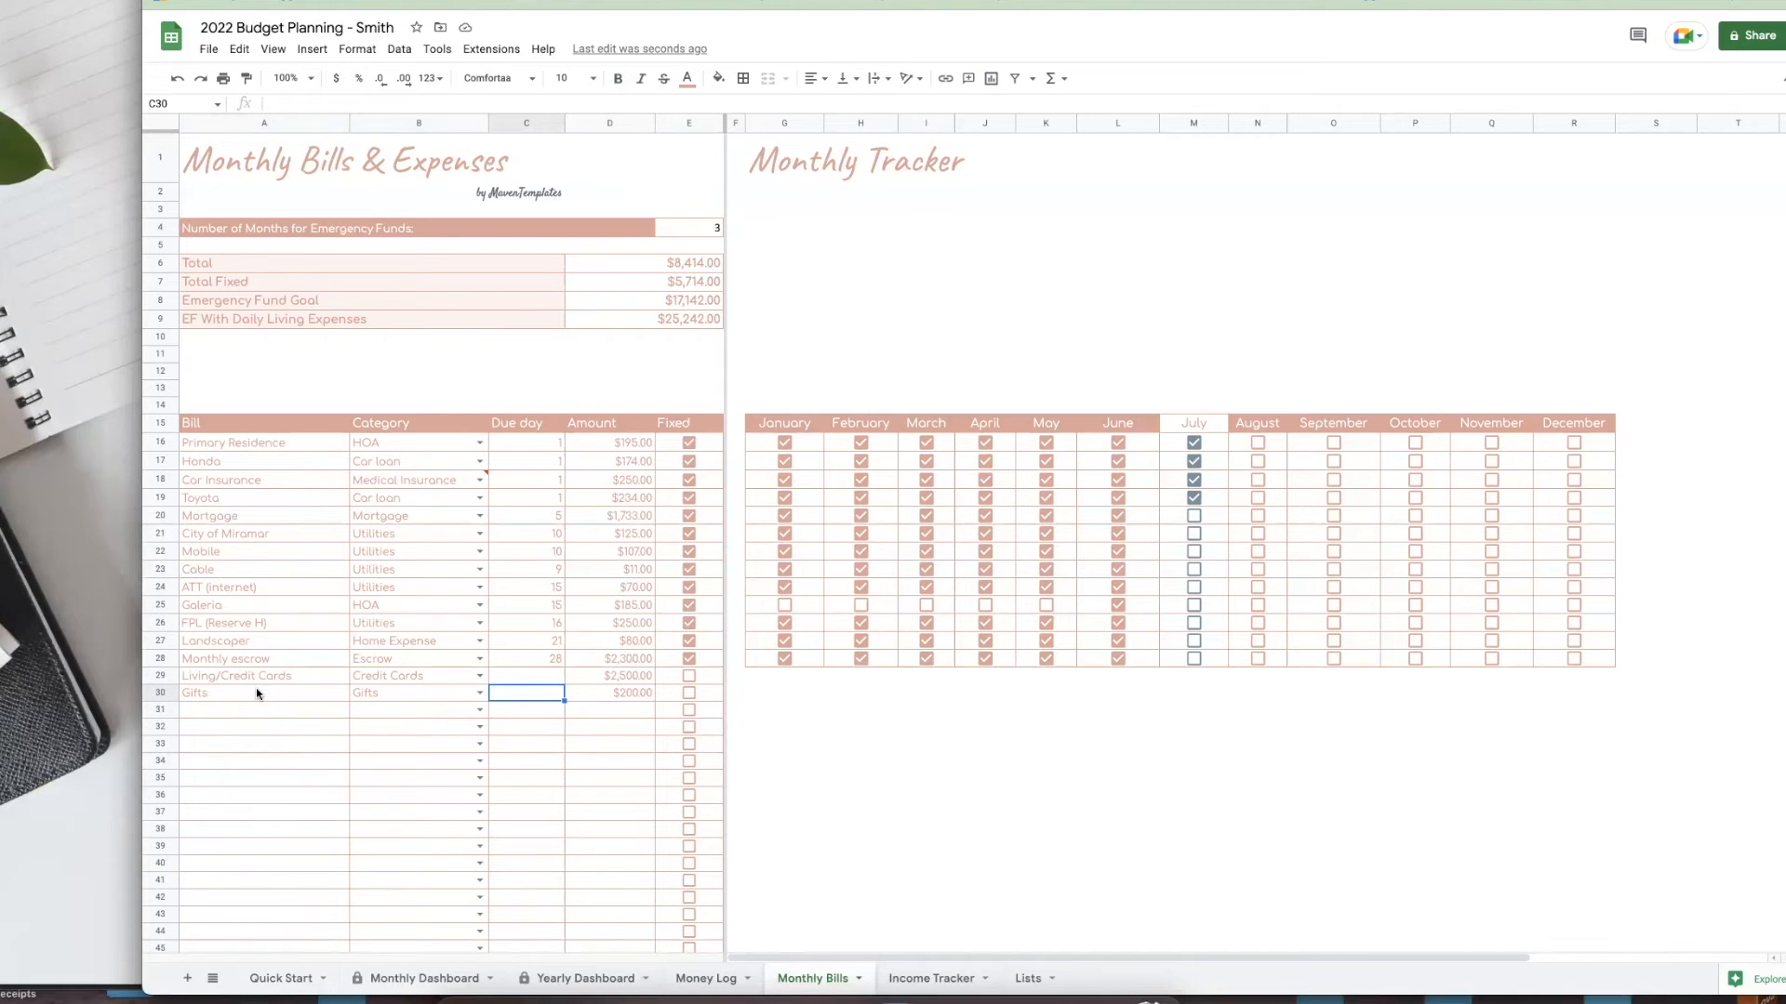
left_click(202, 697)
left_click(613, 694)
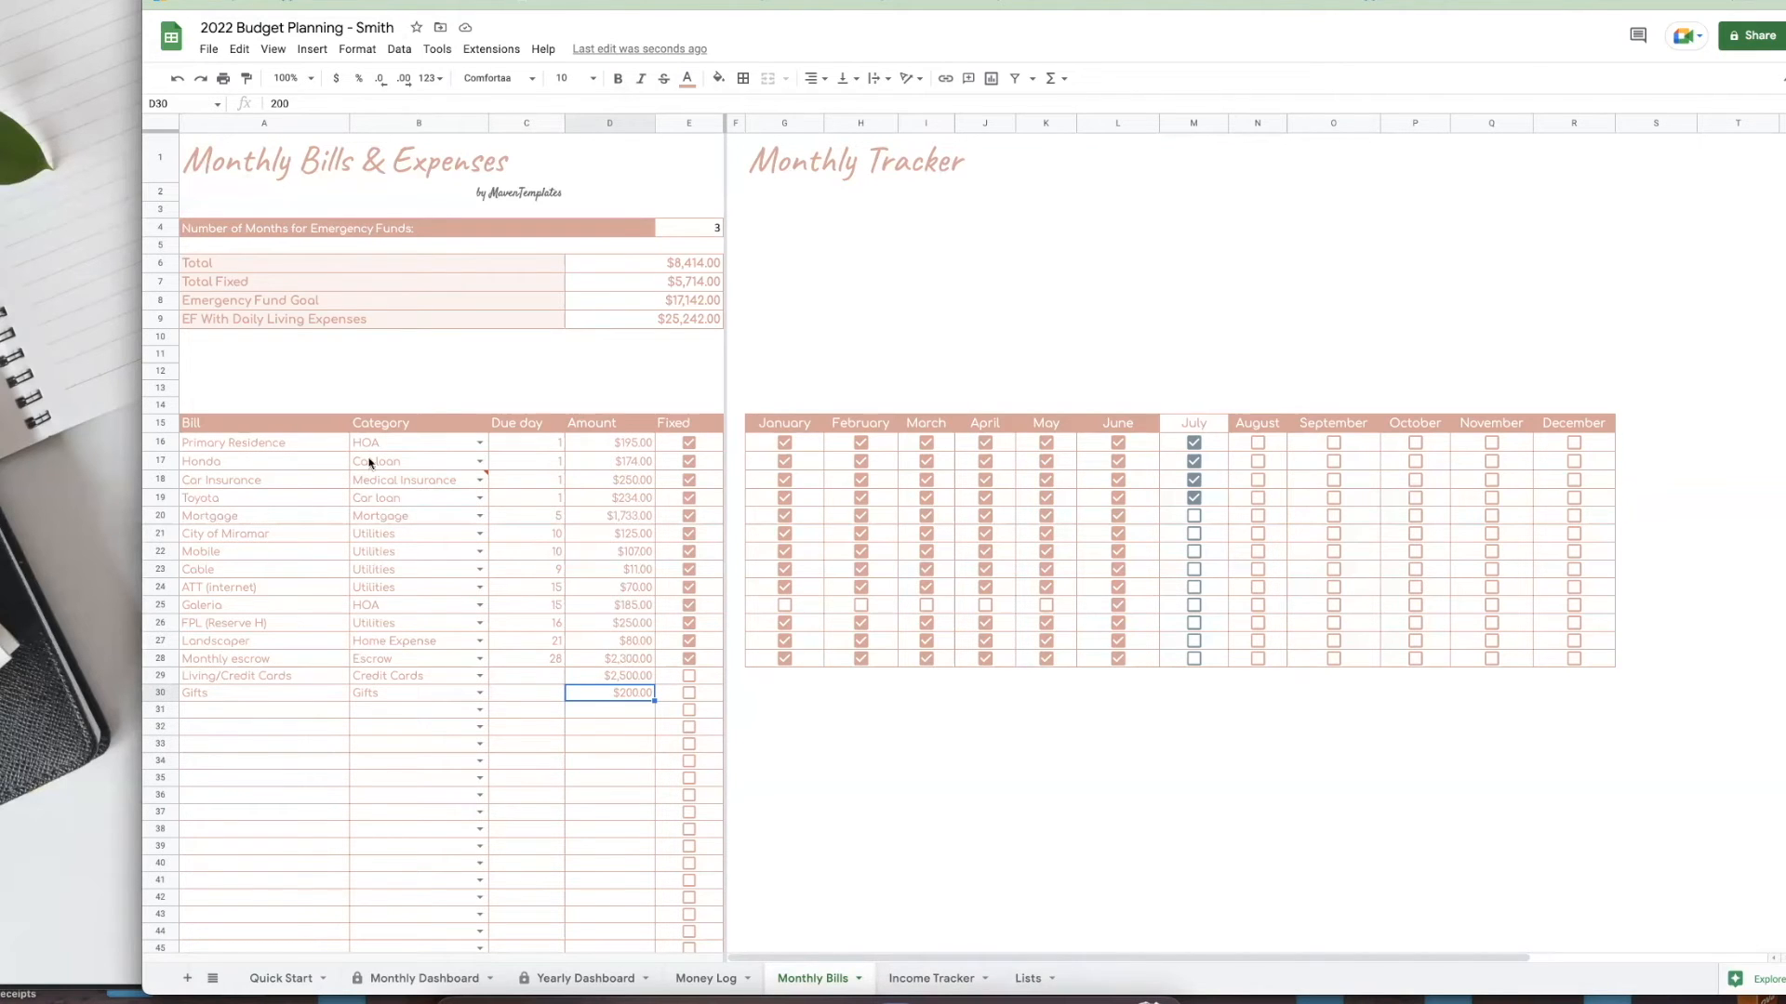
- Change the category of the Car Insurance bill to Car Insurance
mouse_move(405, 485)
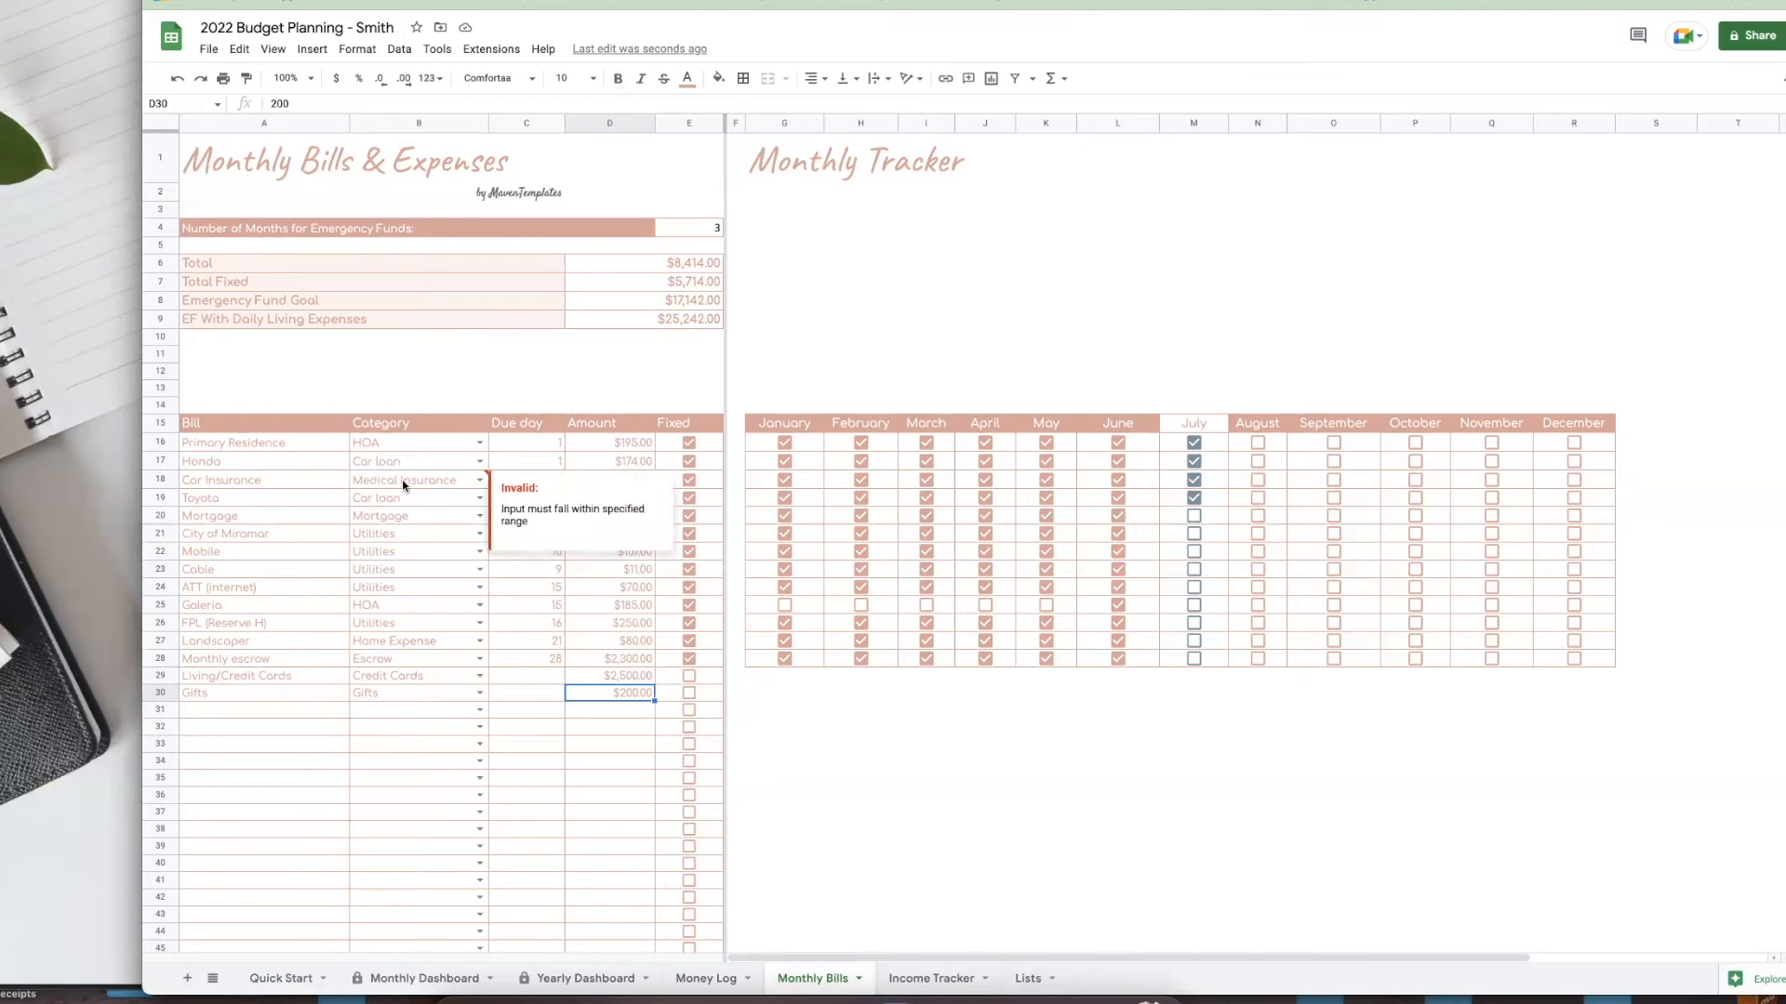
left_click(249, 482)
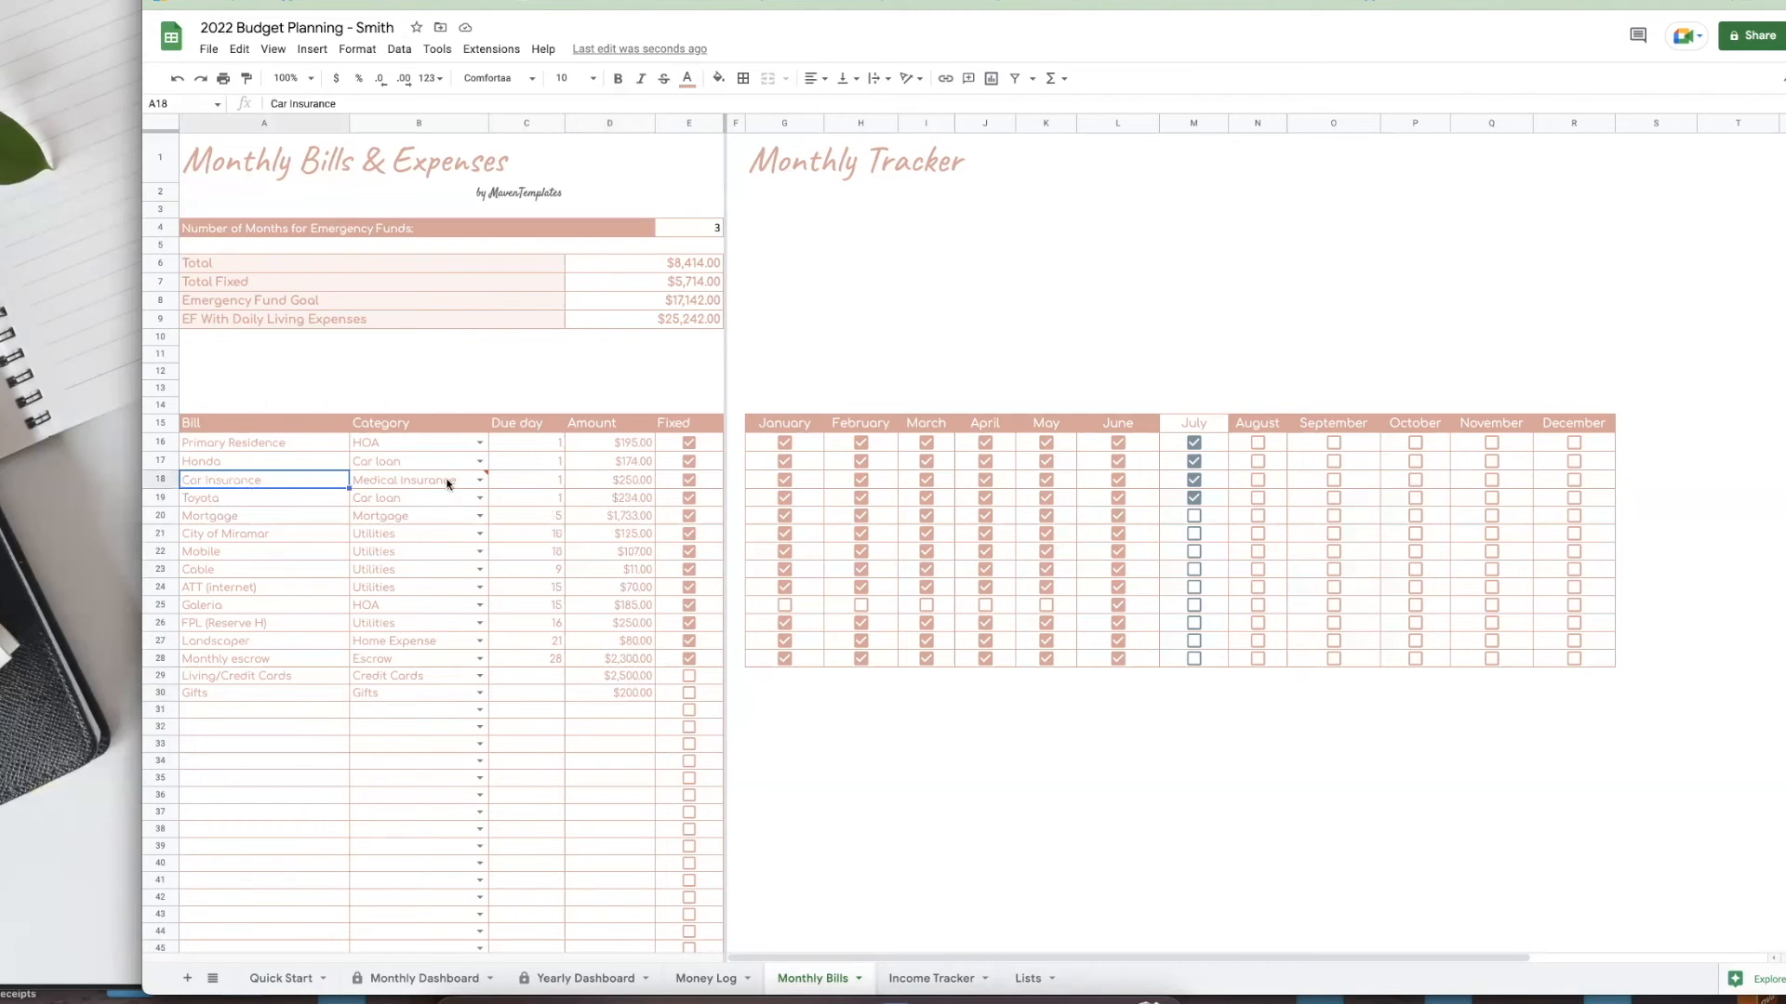
left_click(482, 478)
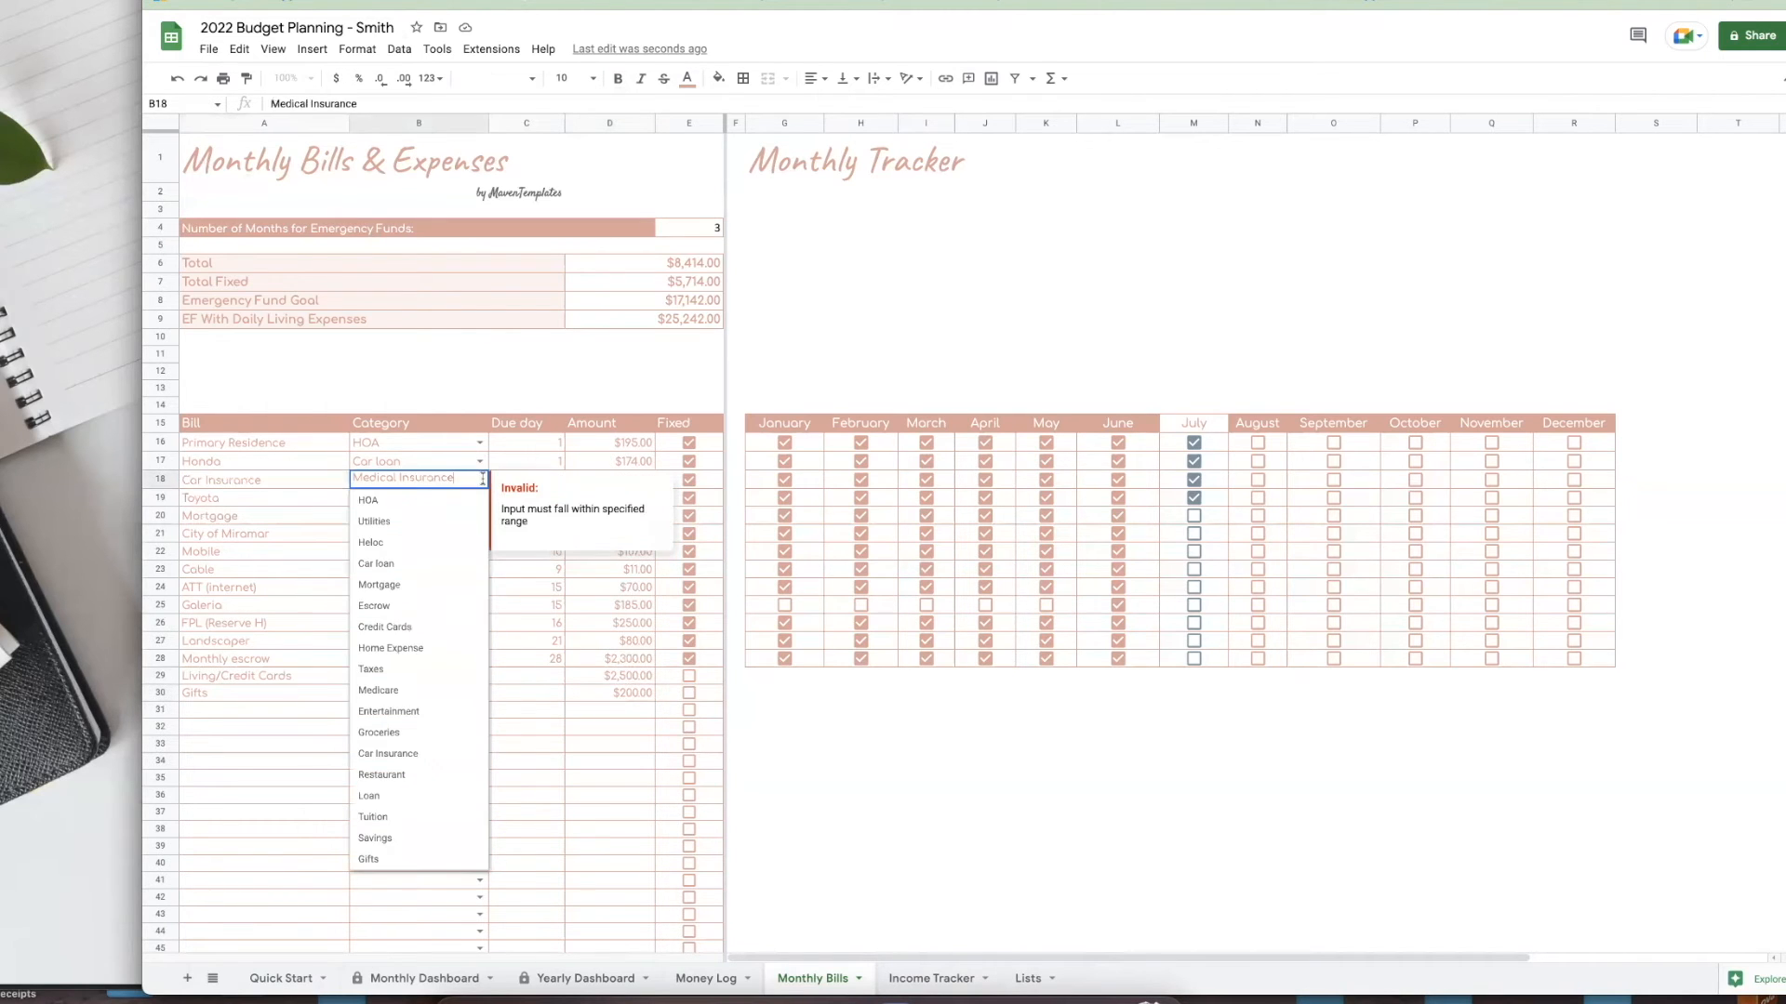
left_click(388, 754)
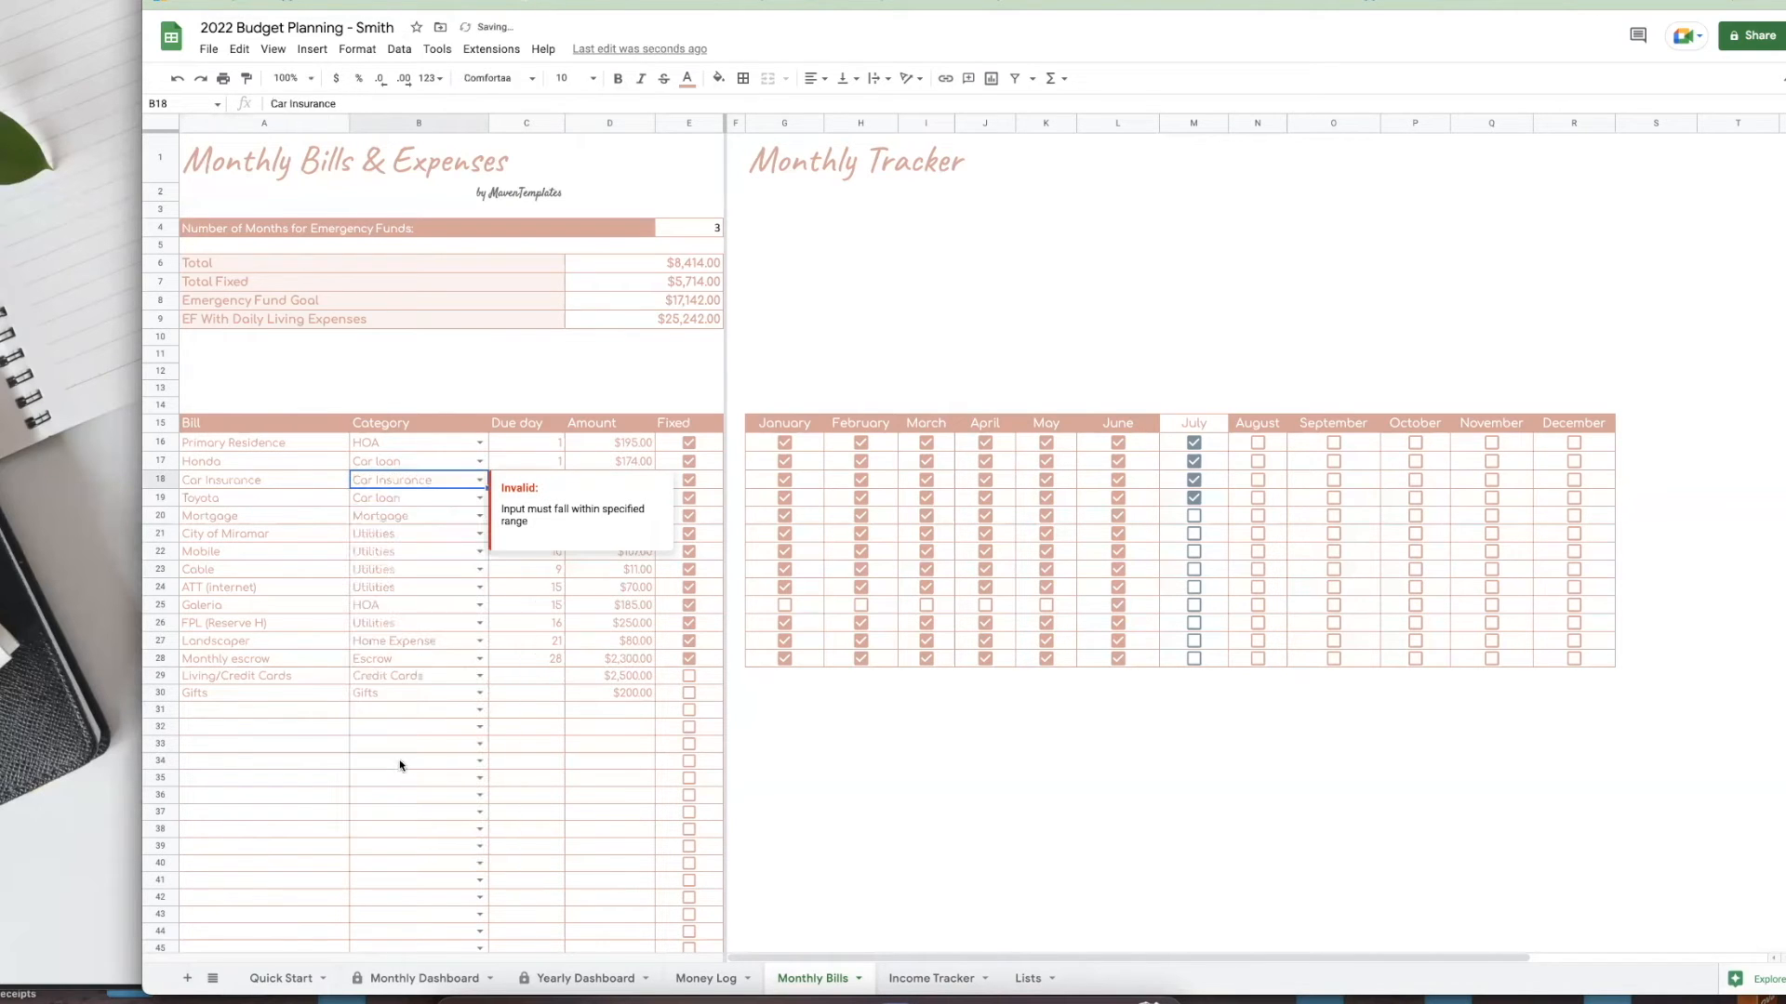
left_click(330, 499)
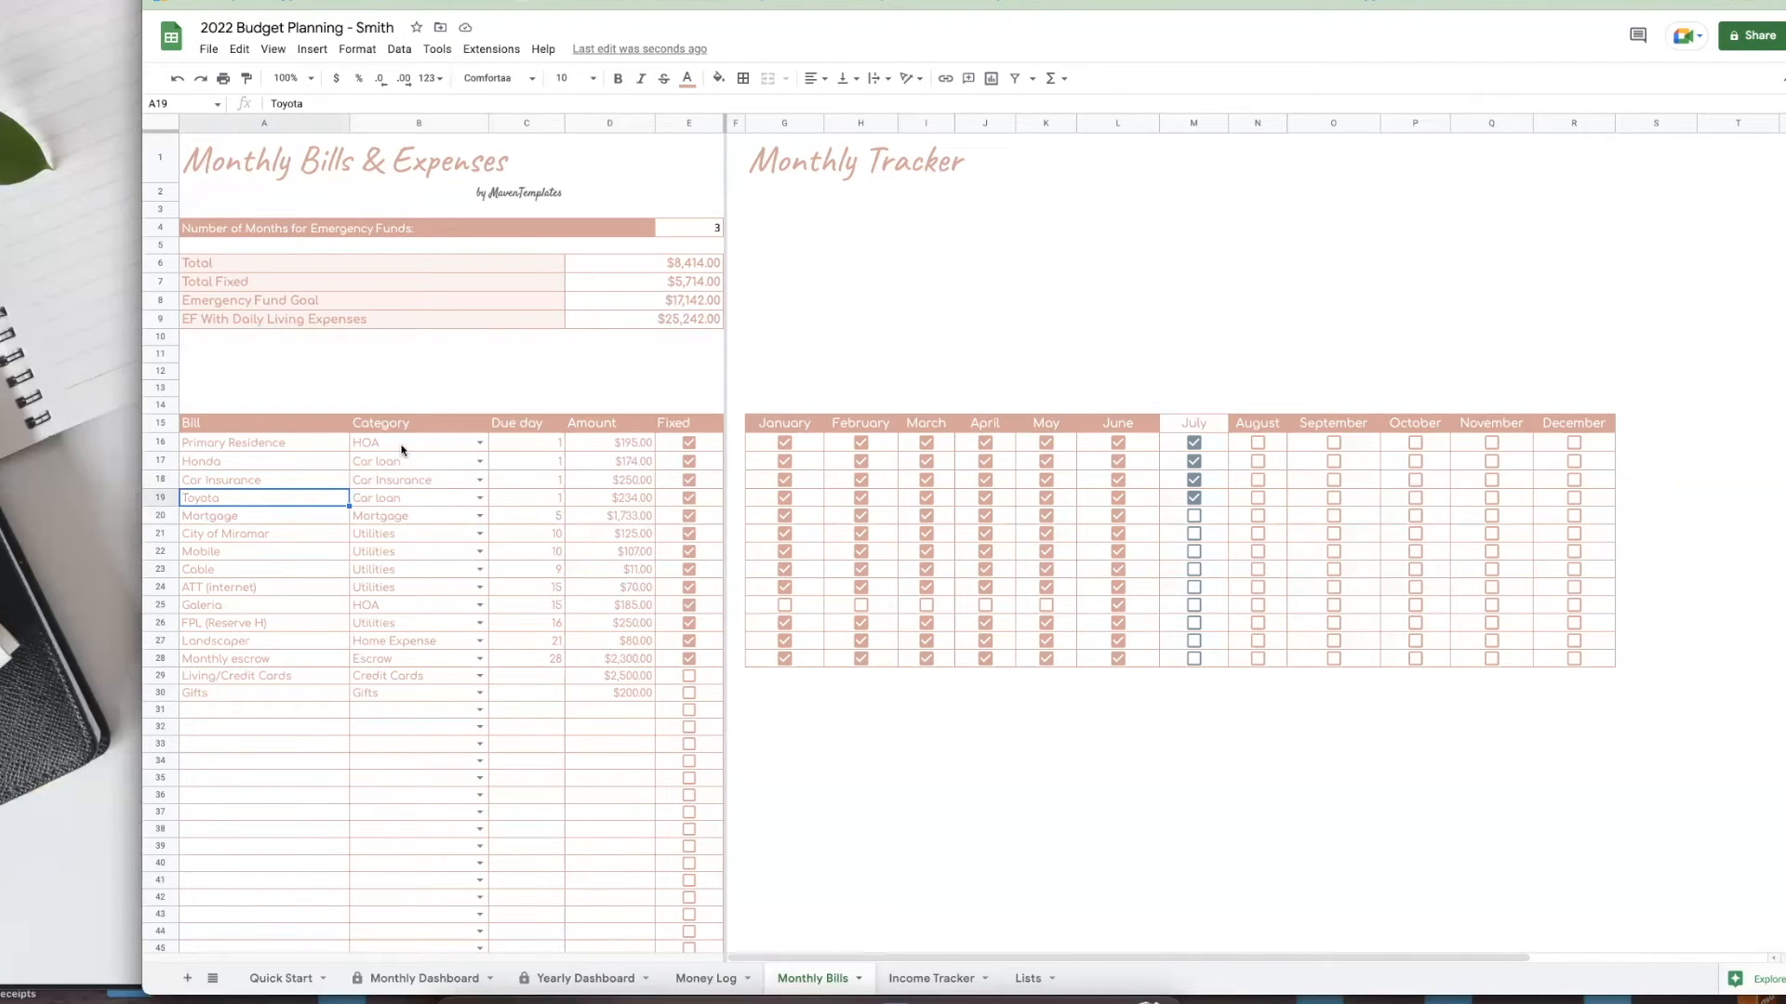
- Check the amounts entered for the Primary Residence and Honda bills
left_click(626, 446)
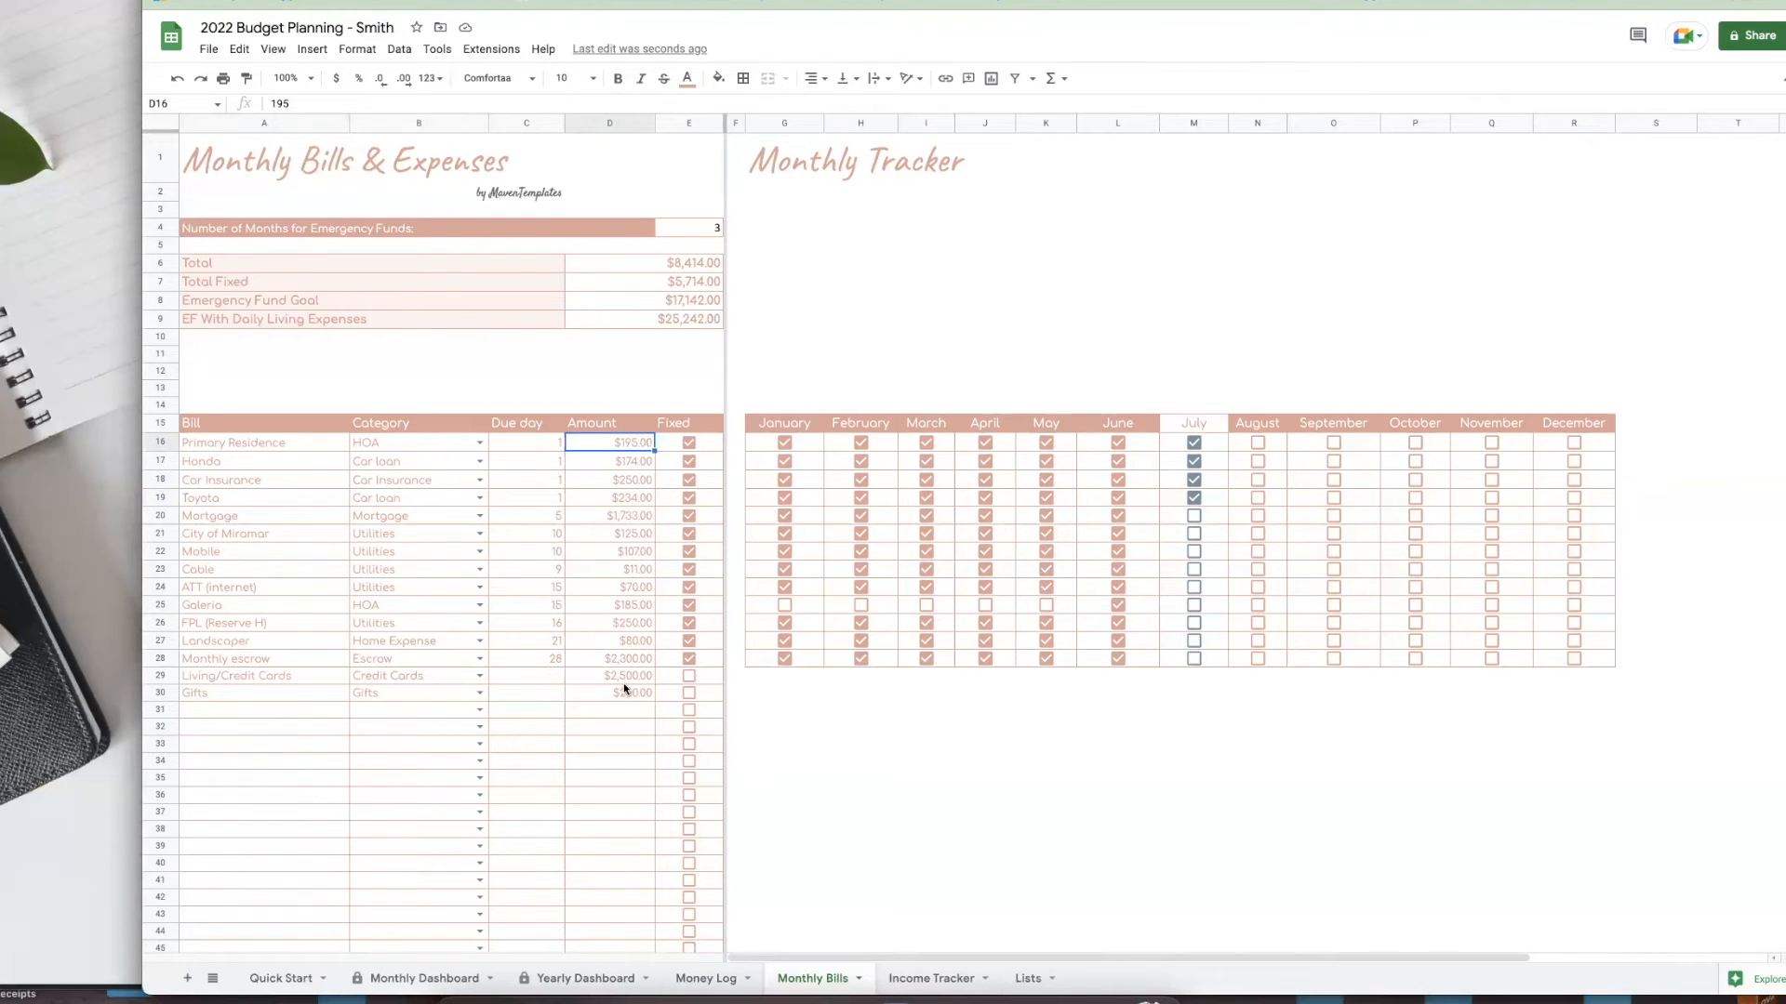
left_click(212, 446)
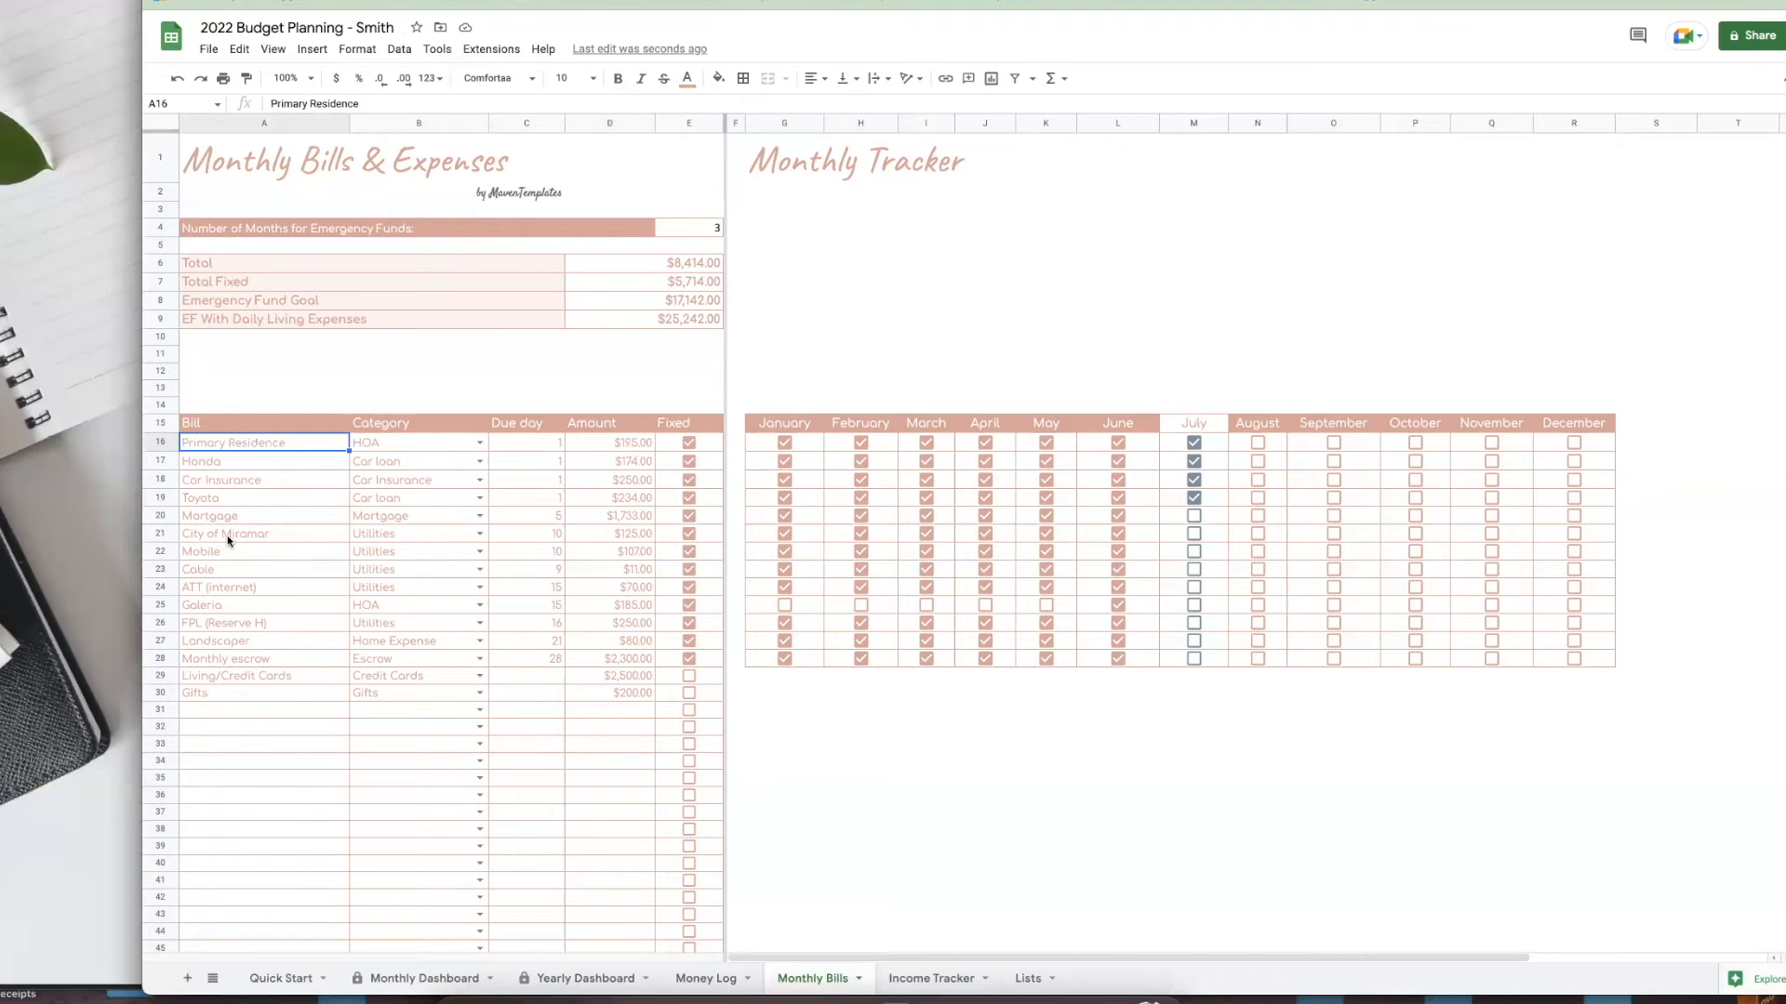
left_click(628, 462)
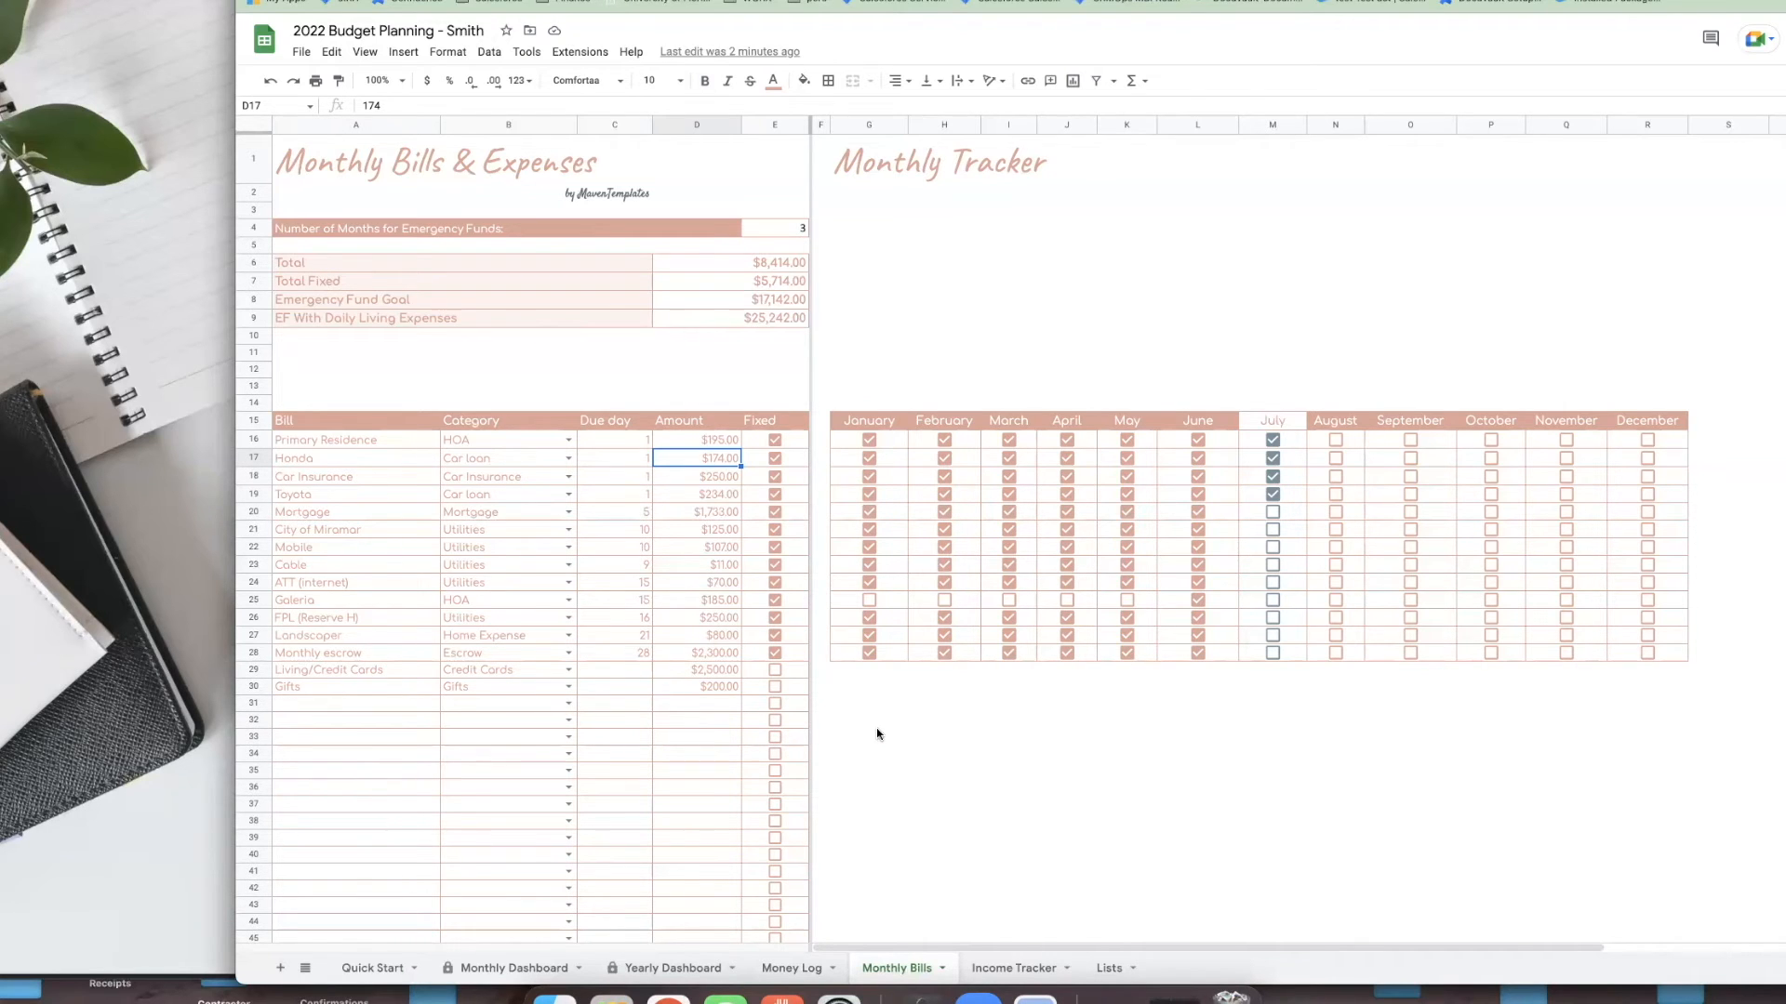
- Mark the Mortgage, City of Miramar, Mobile and Cable bills as paid for July in the Monthly Tracker
scroll(877, 734, "right", 5)
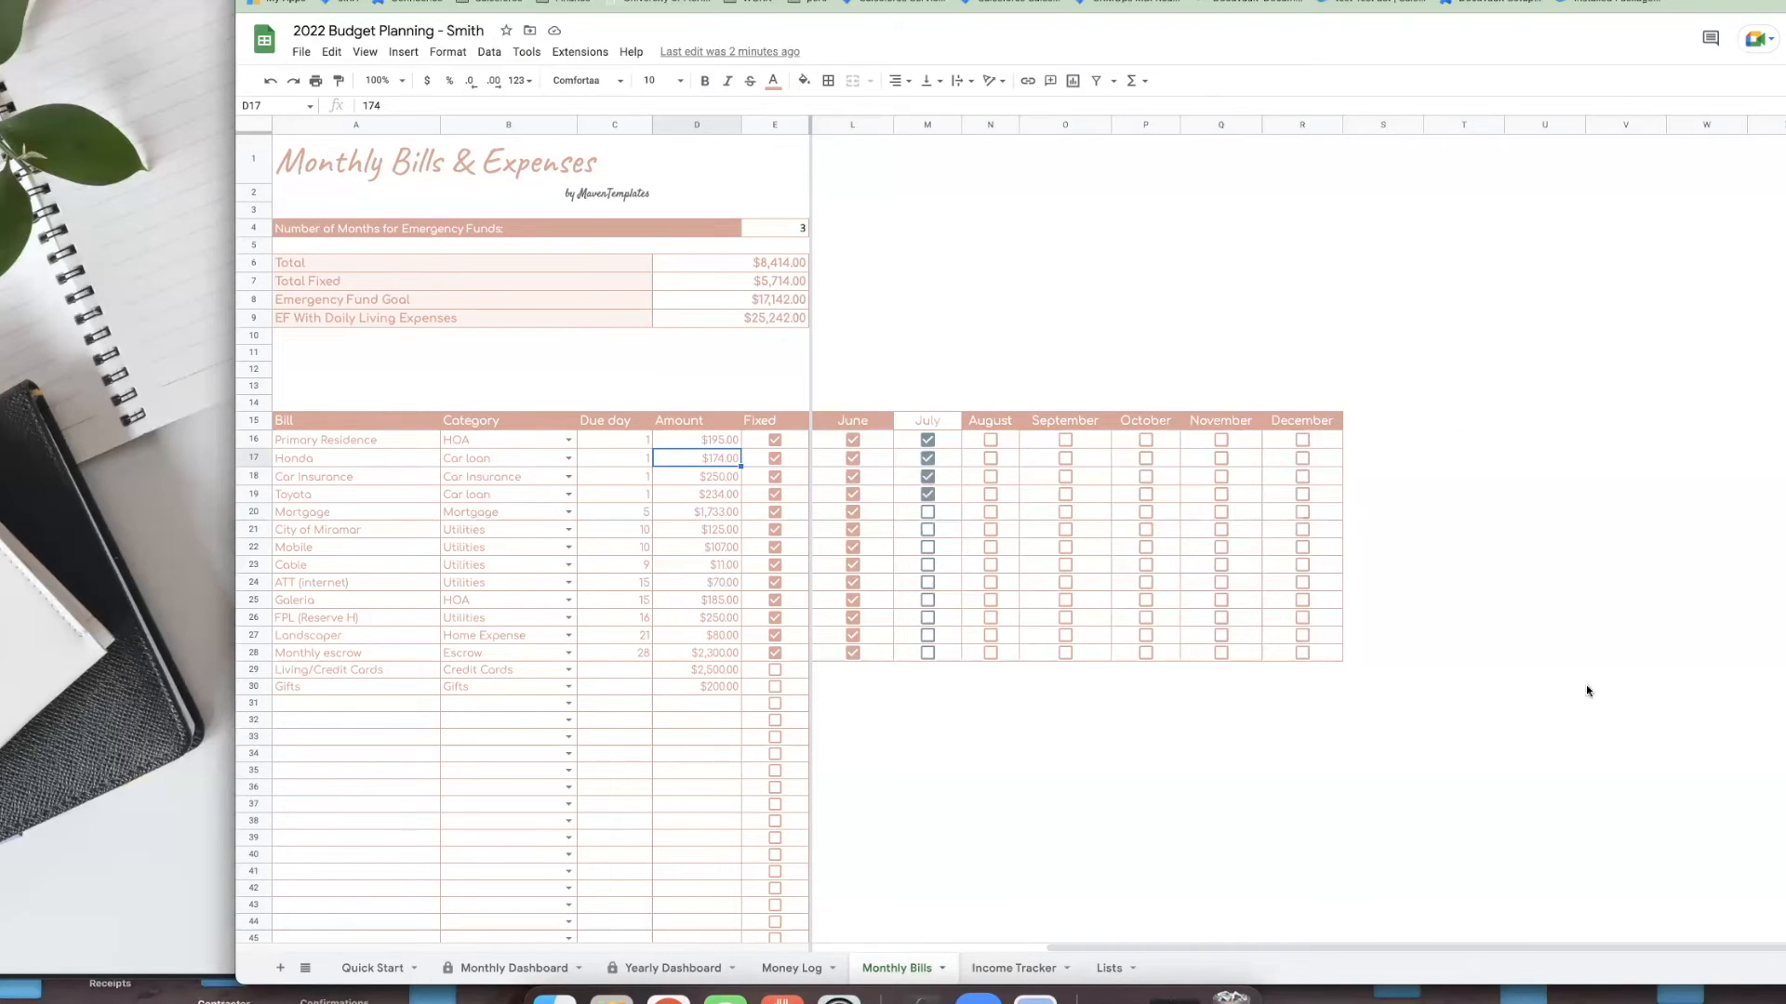
left_click_drag(1501, 945, 1572, 944)
left_click(927, 511)
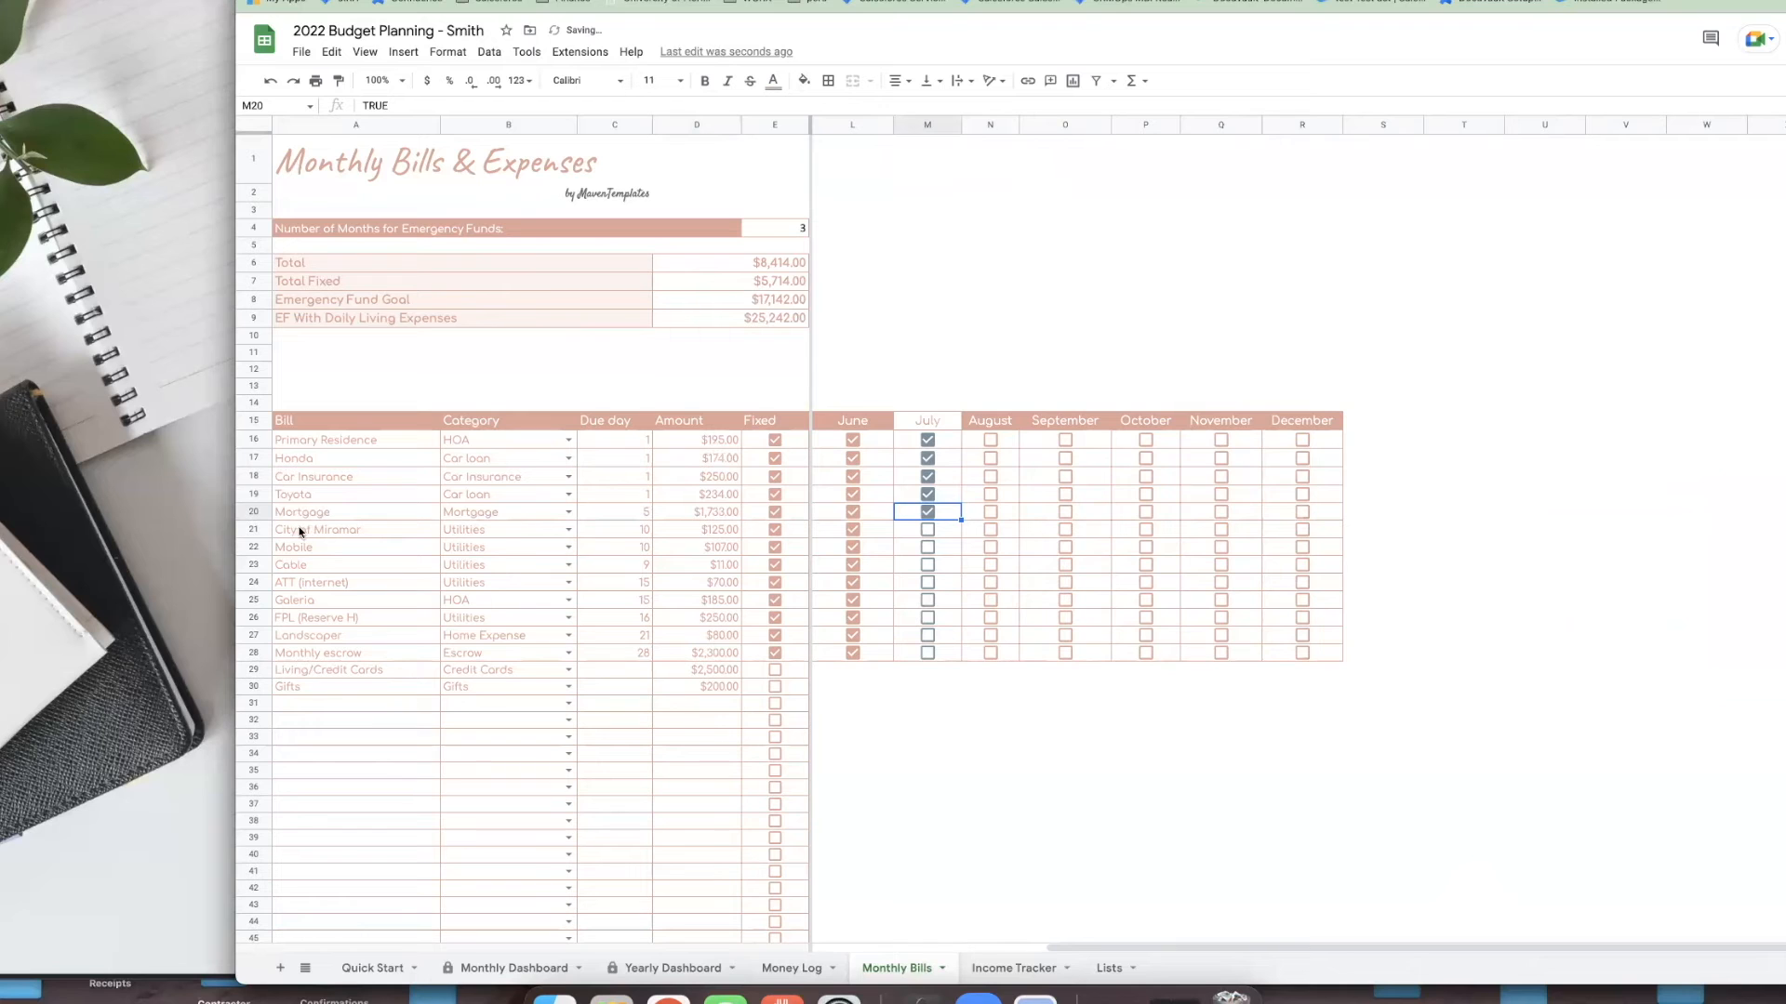
left_click(927, 529)
left_click(928, 548)
left_click(929, 568)
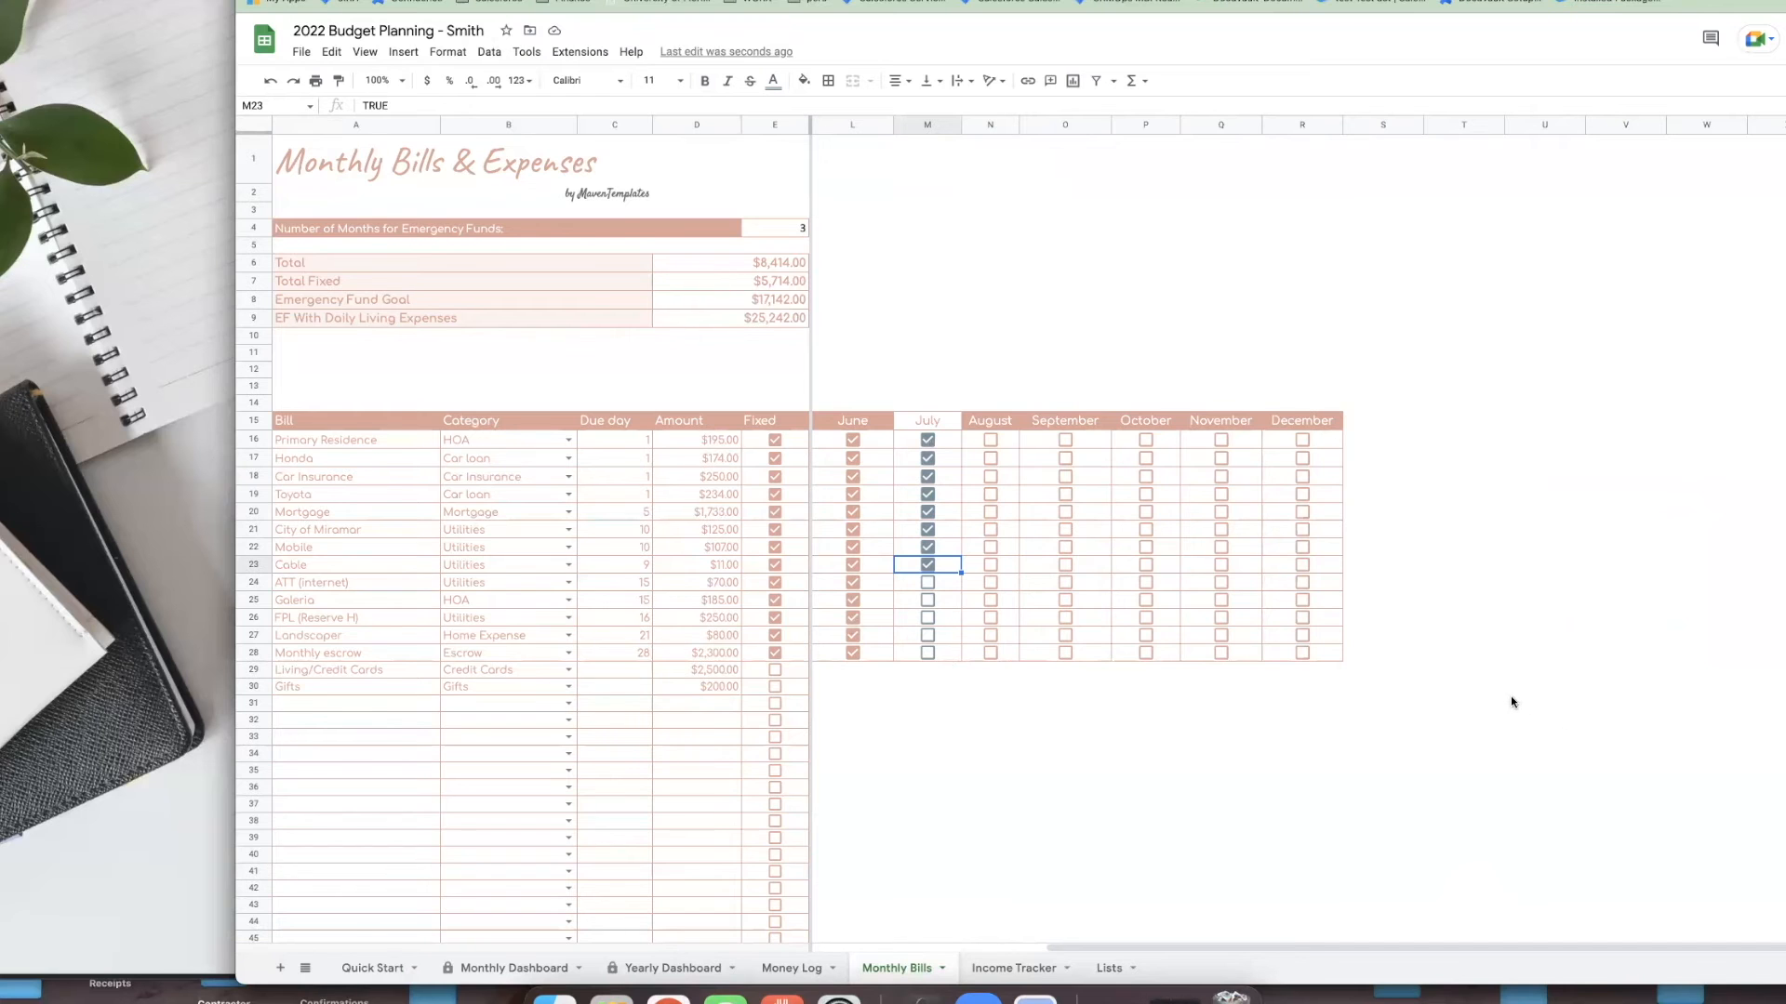
- Extend the Monthly Tracker checkboxes for January through December from the Monthly escrow row down to row 45
scroll(1511, 704, "down", 1)
scroll(1511, 704, "down", 1)
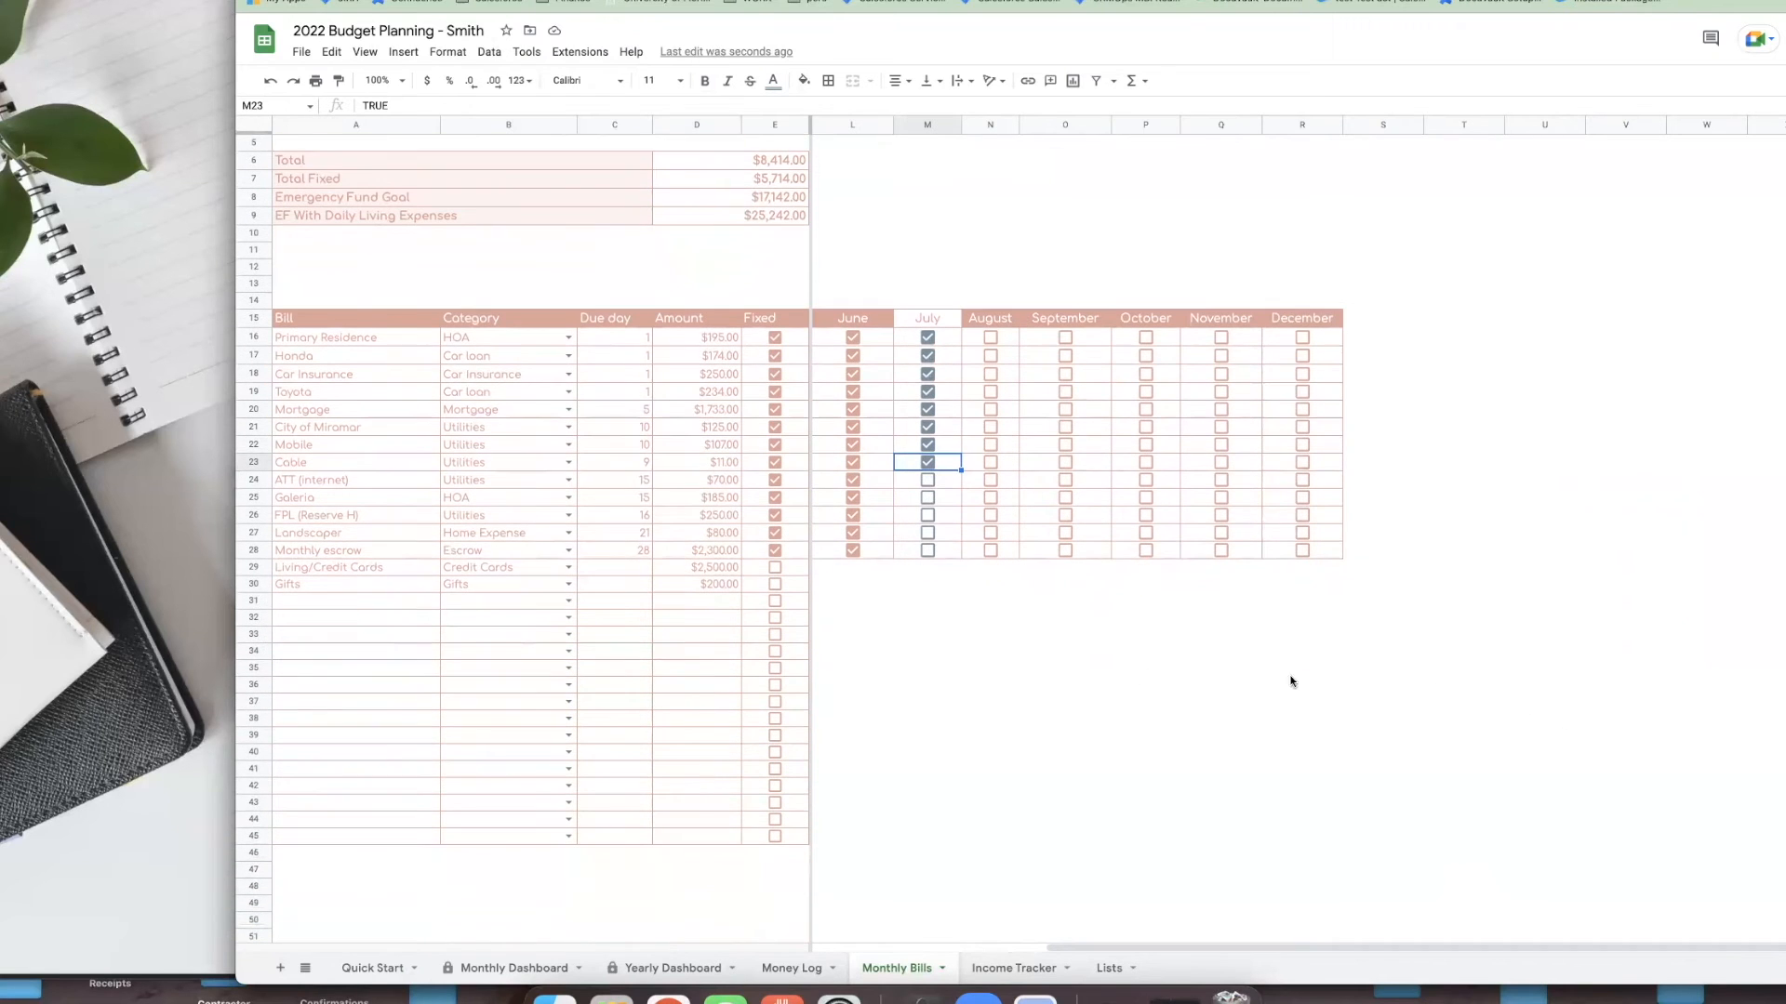
left_click(881, 554)
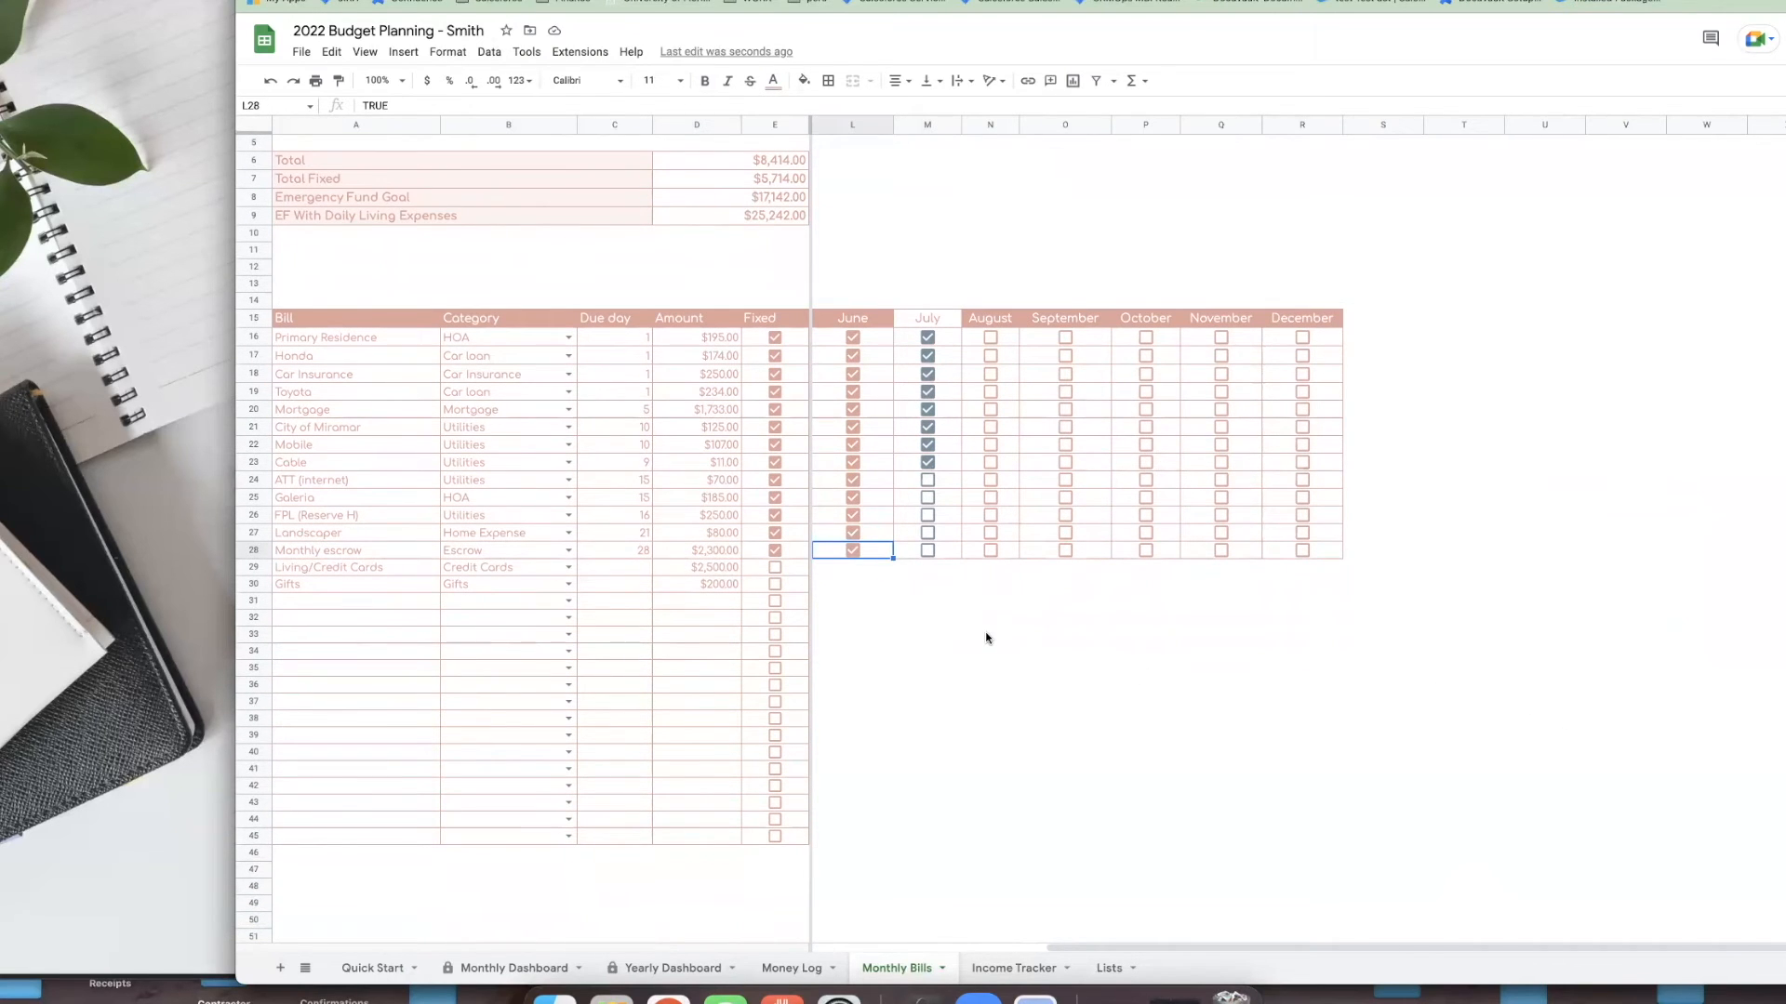
left_click_drag(1113, 947, 878, 942)
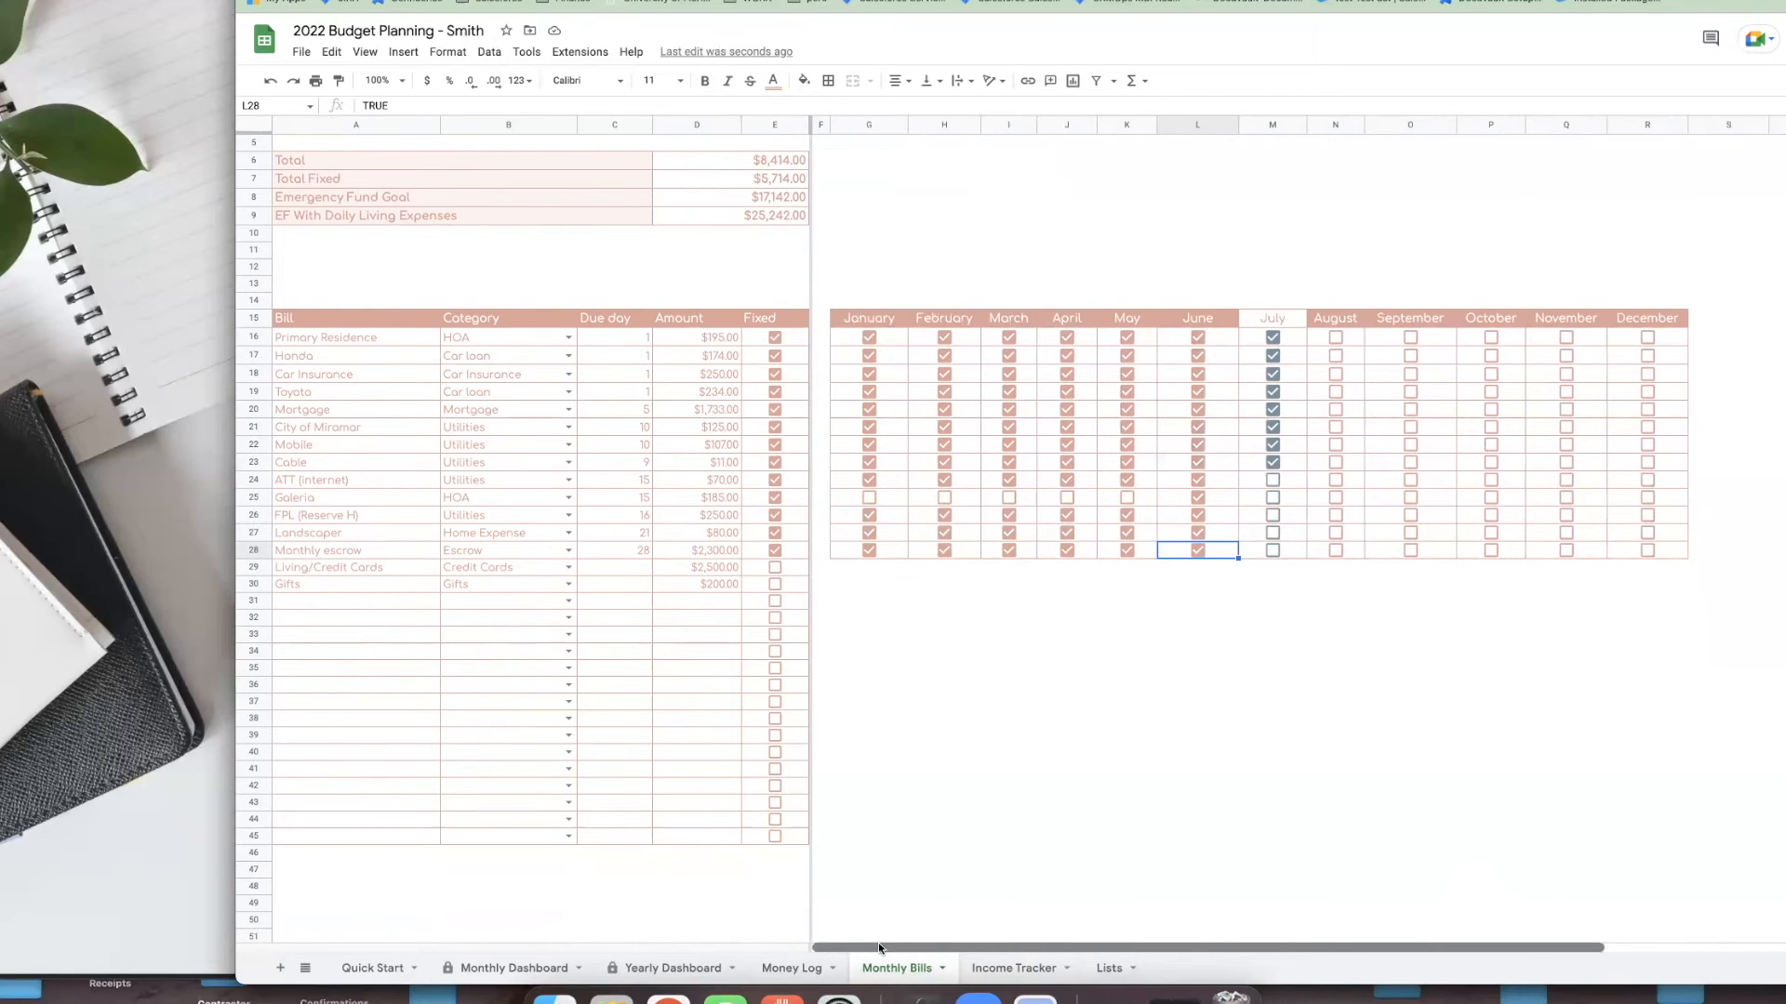
left_click(854, 556)
left_click(1666, 549, "shift")
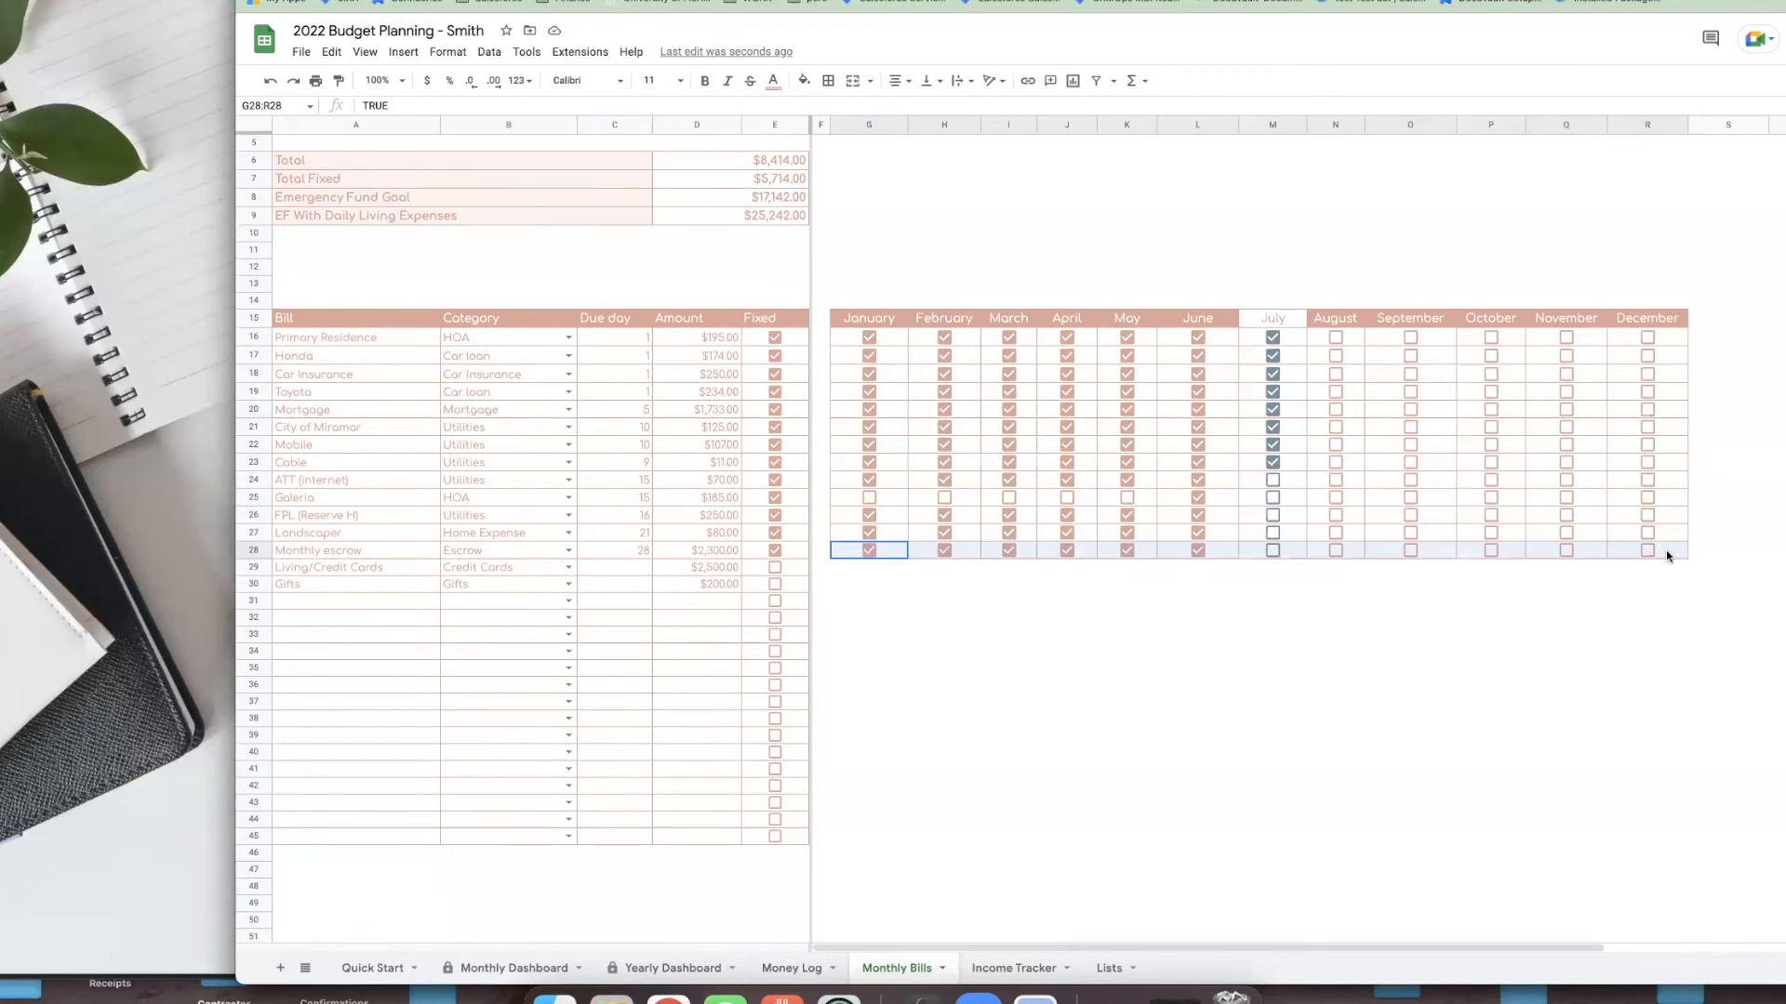
left_click_drag(1689, 558, 1701, 837)
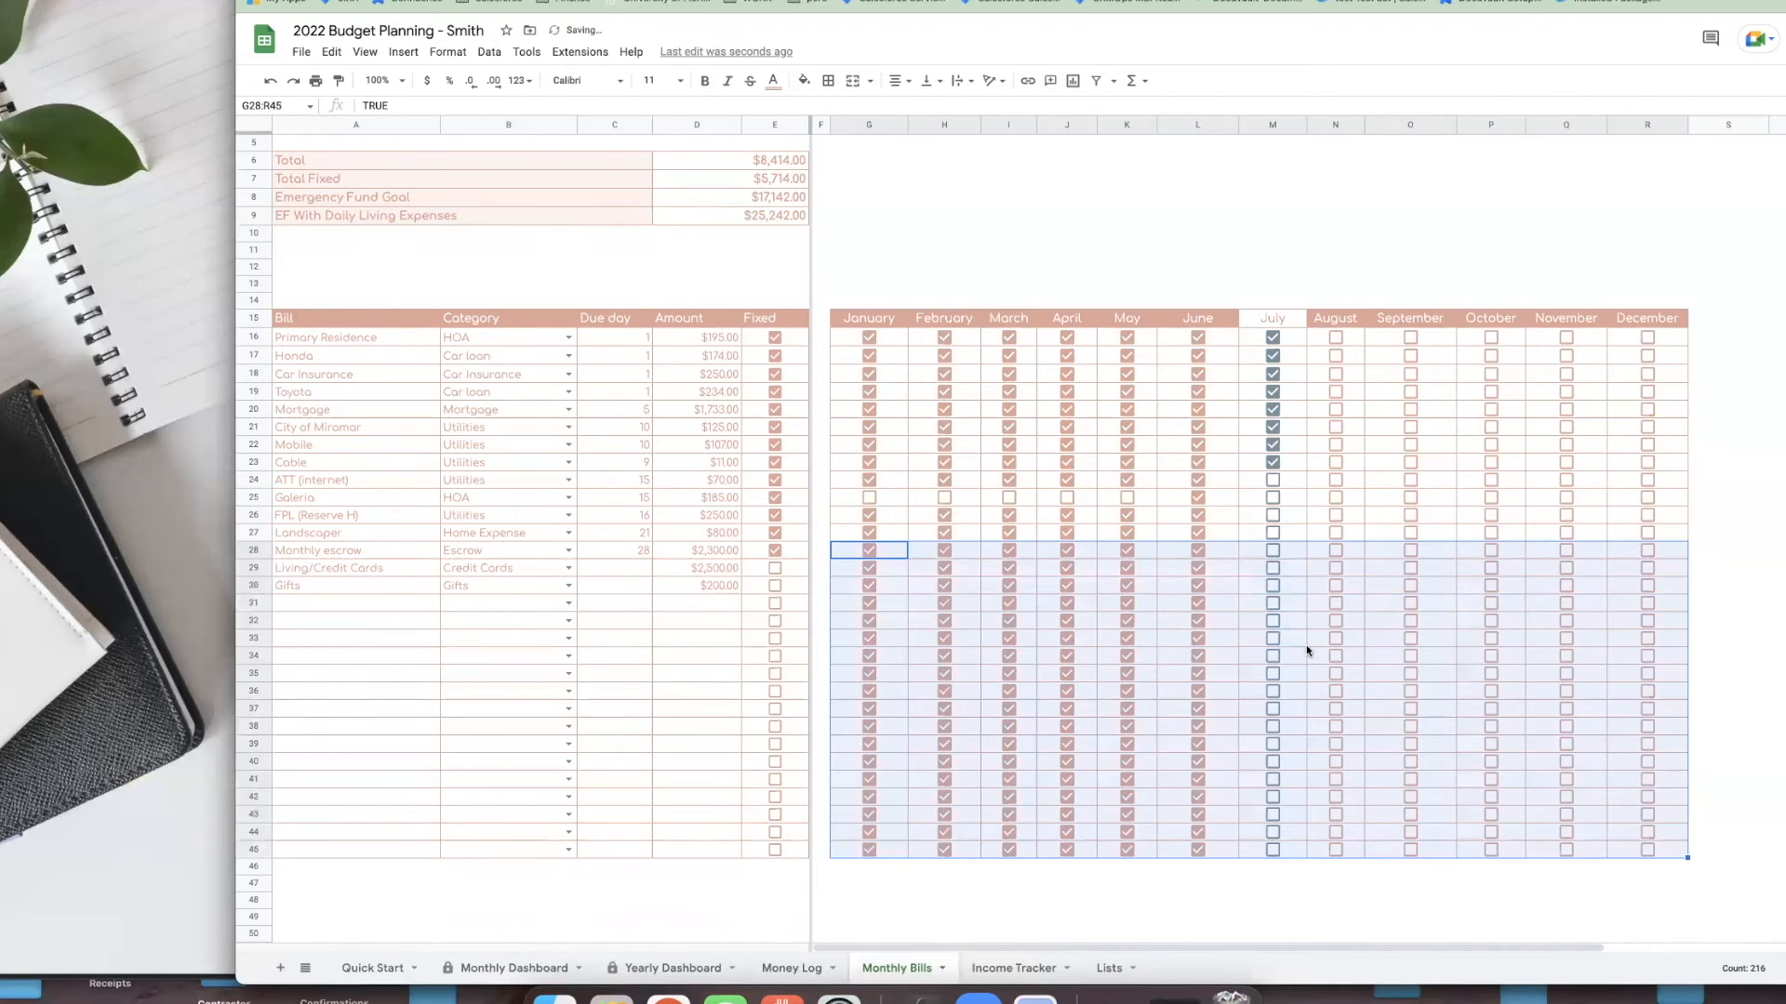
left_click(925, 868)
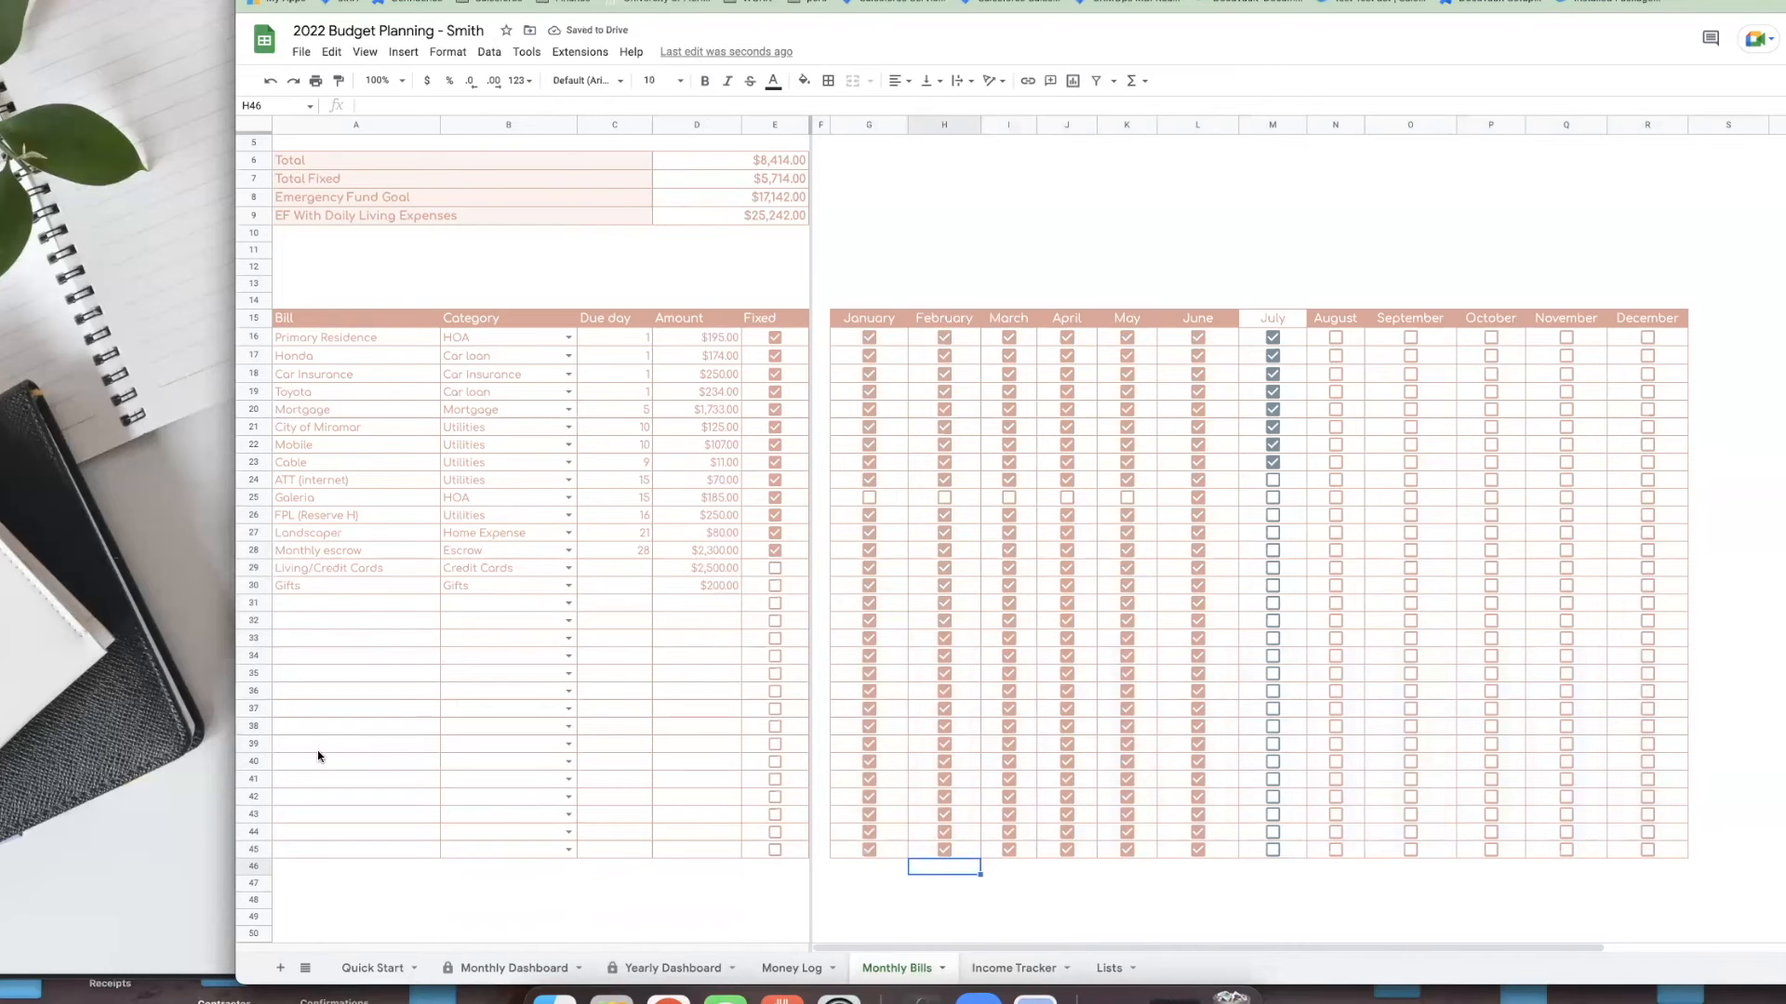
left_click_drag(1298, 945, 1544, 930)
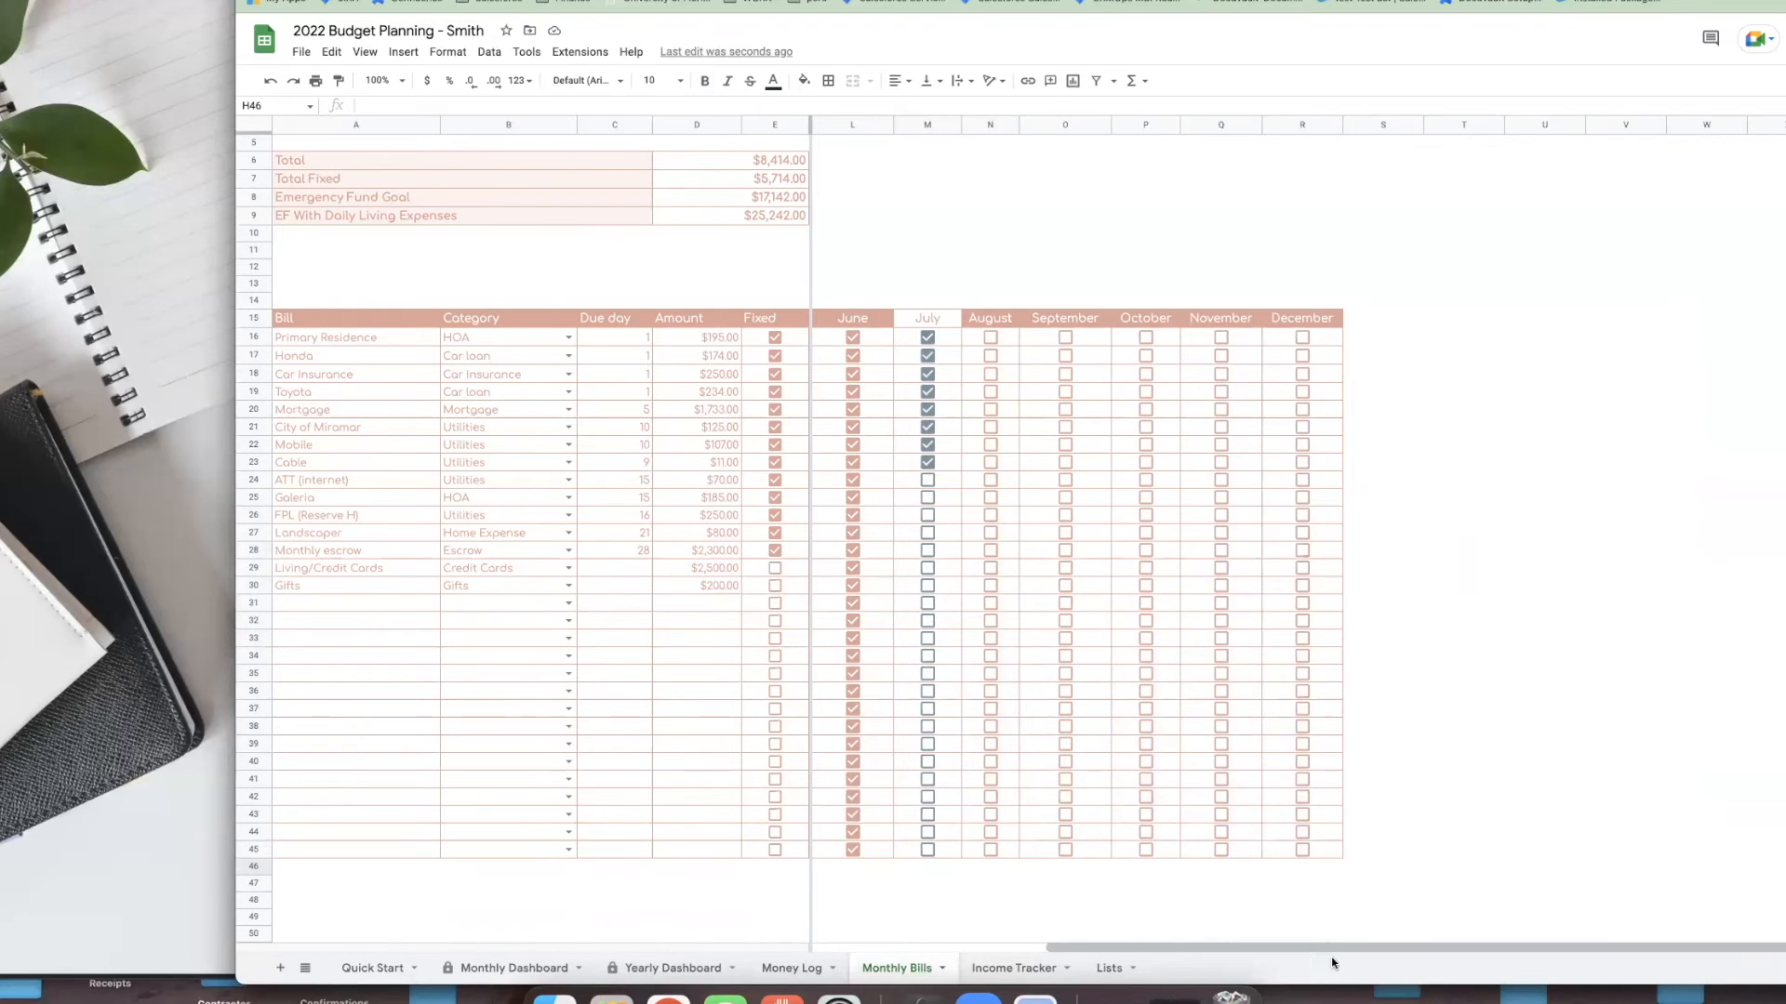
left_click_drag(1342, 949, 1057, 943)
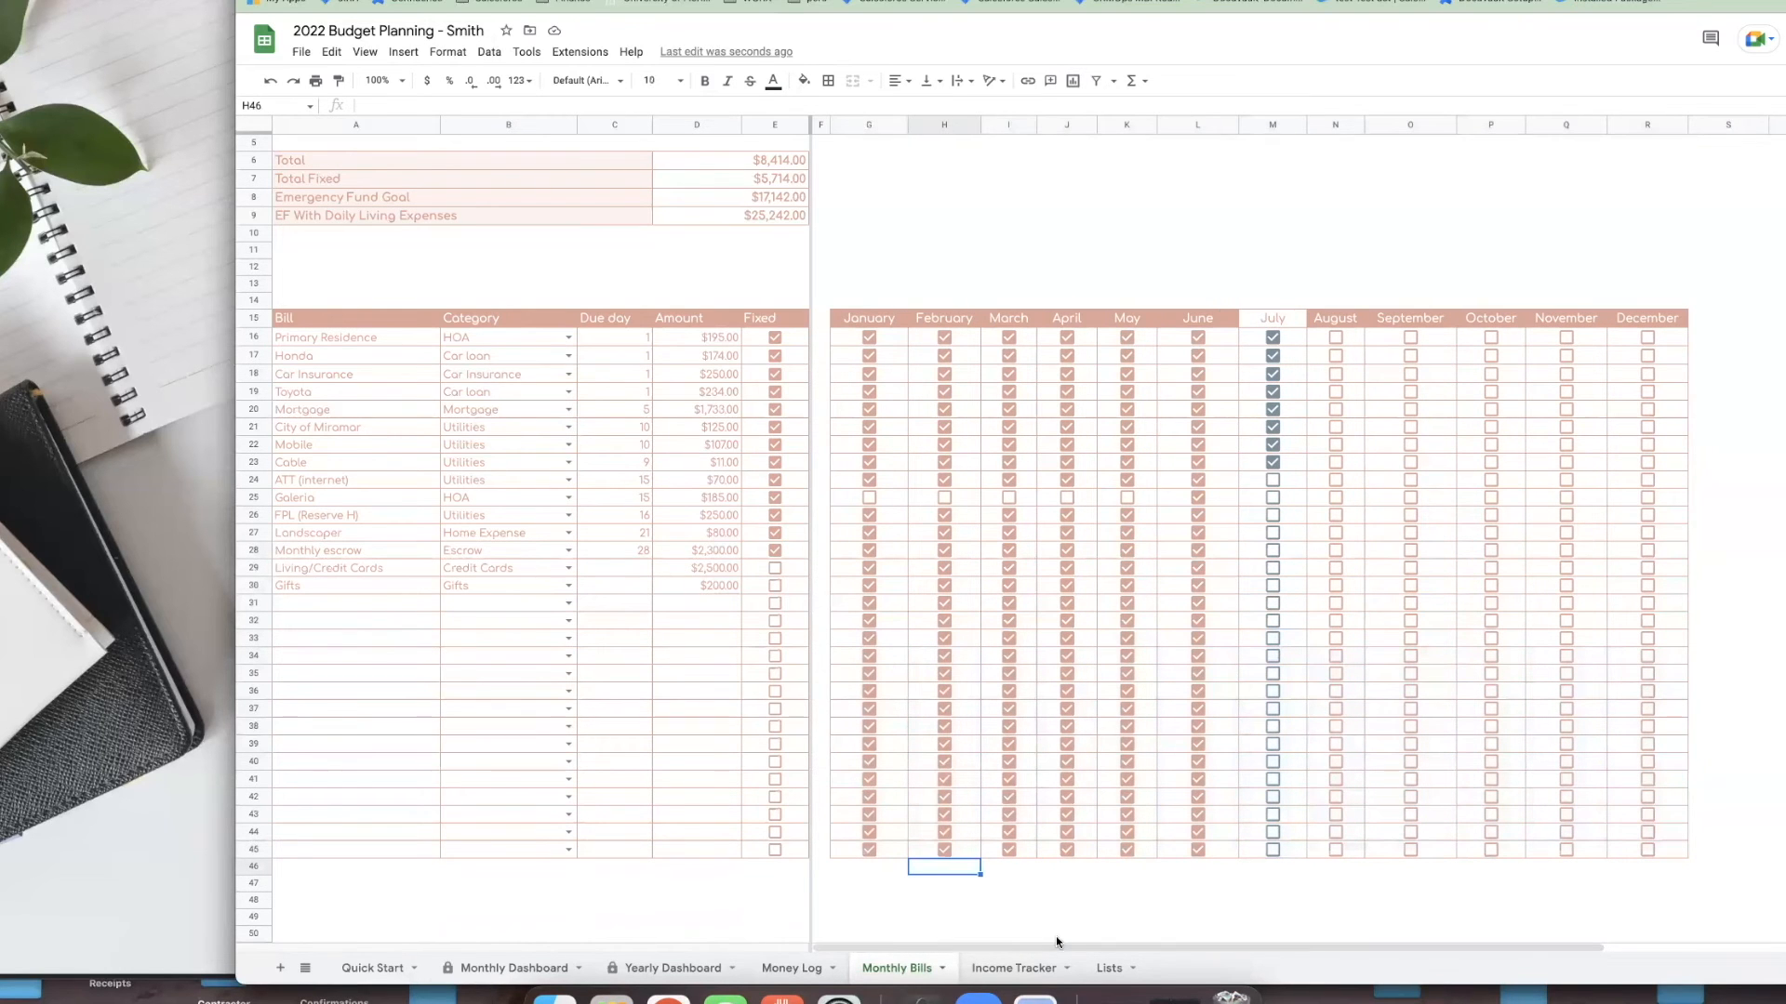
- Read Step 5 of the Quick Start guide and go to the Money Log sheet
left_click(353, 969)
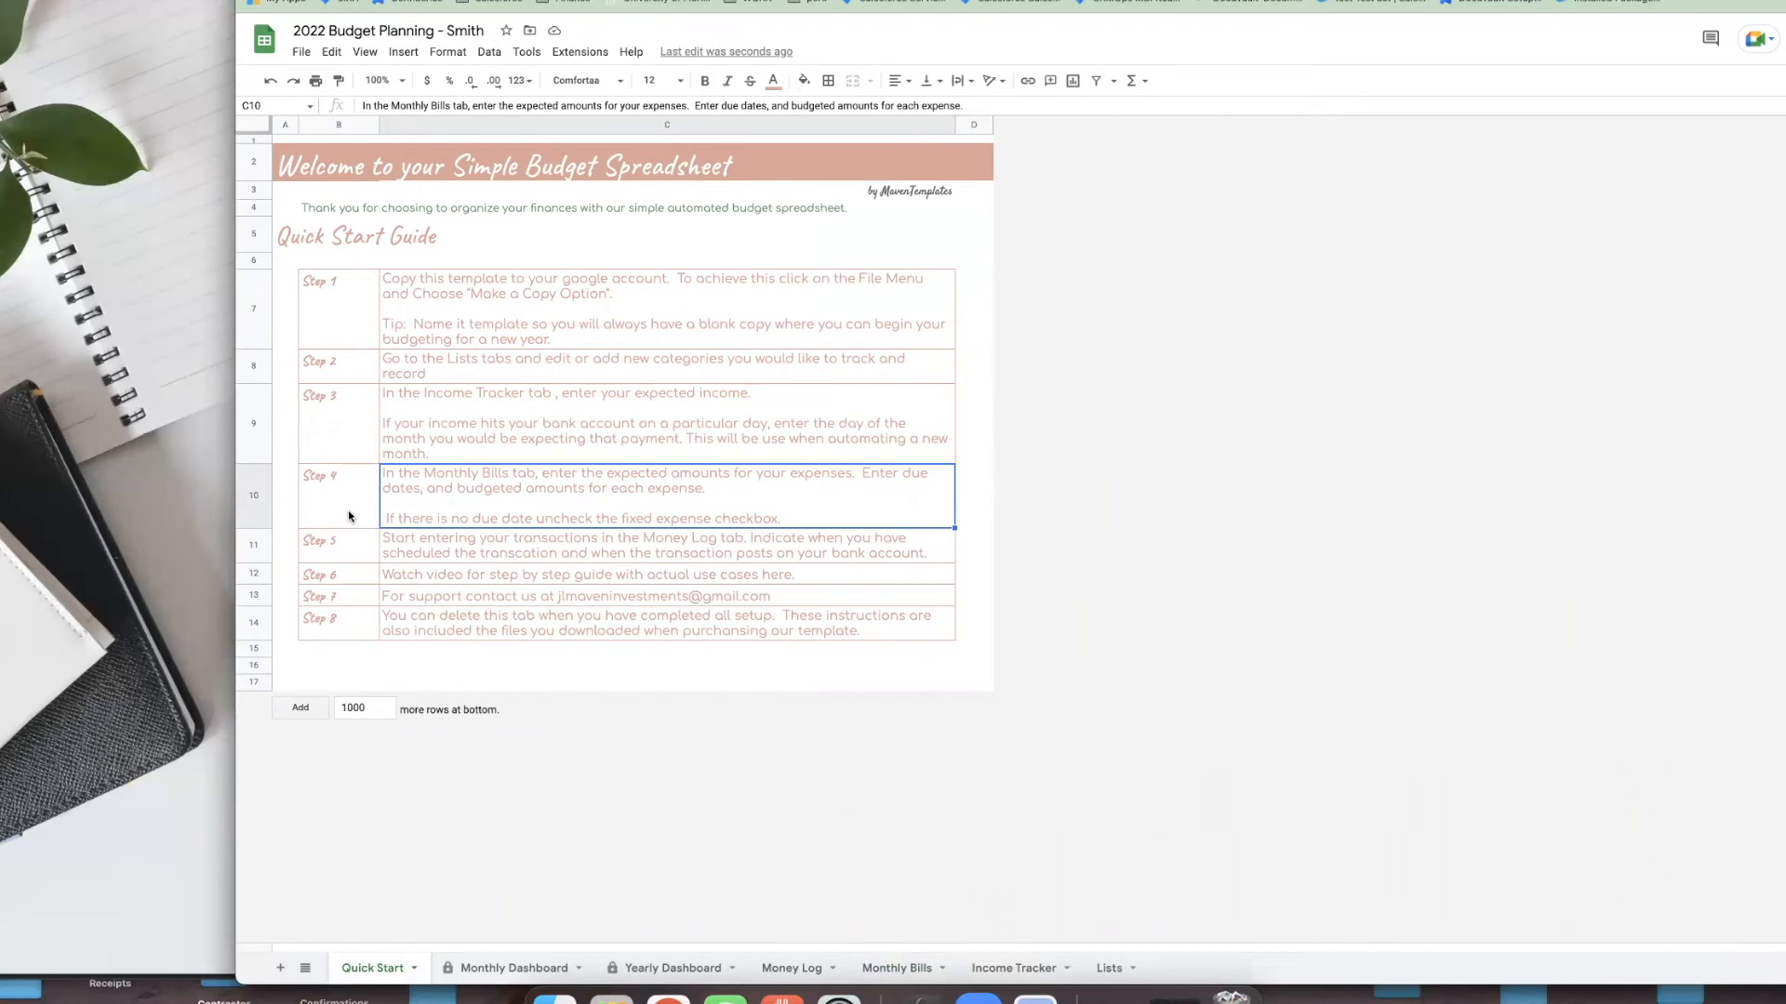
left_click(444, 550)
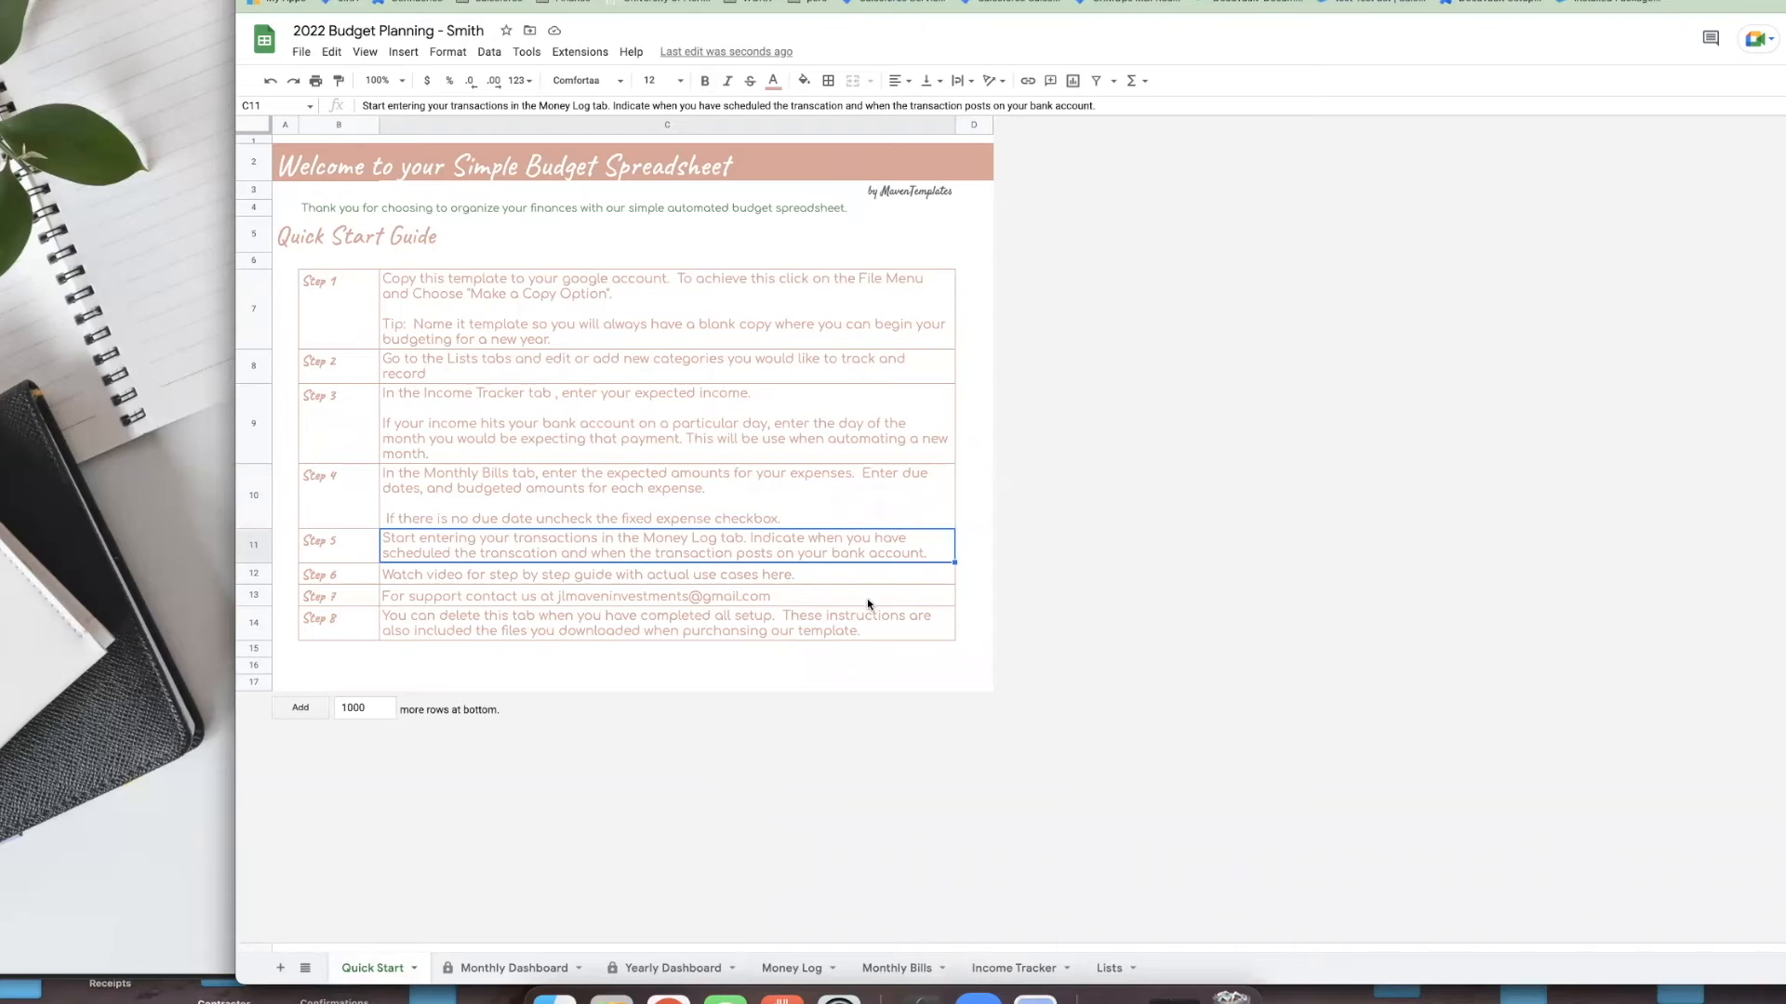
left_click(778, 970)
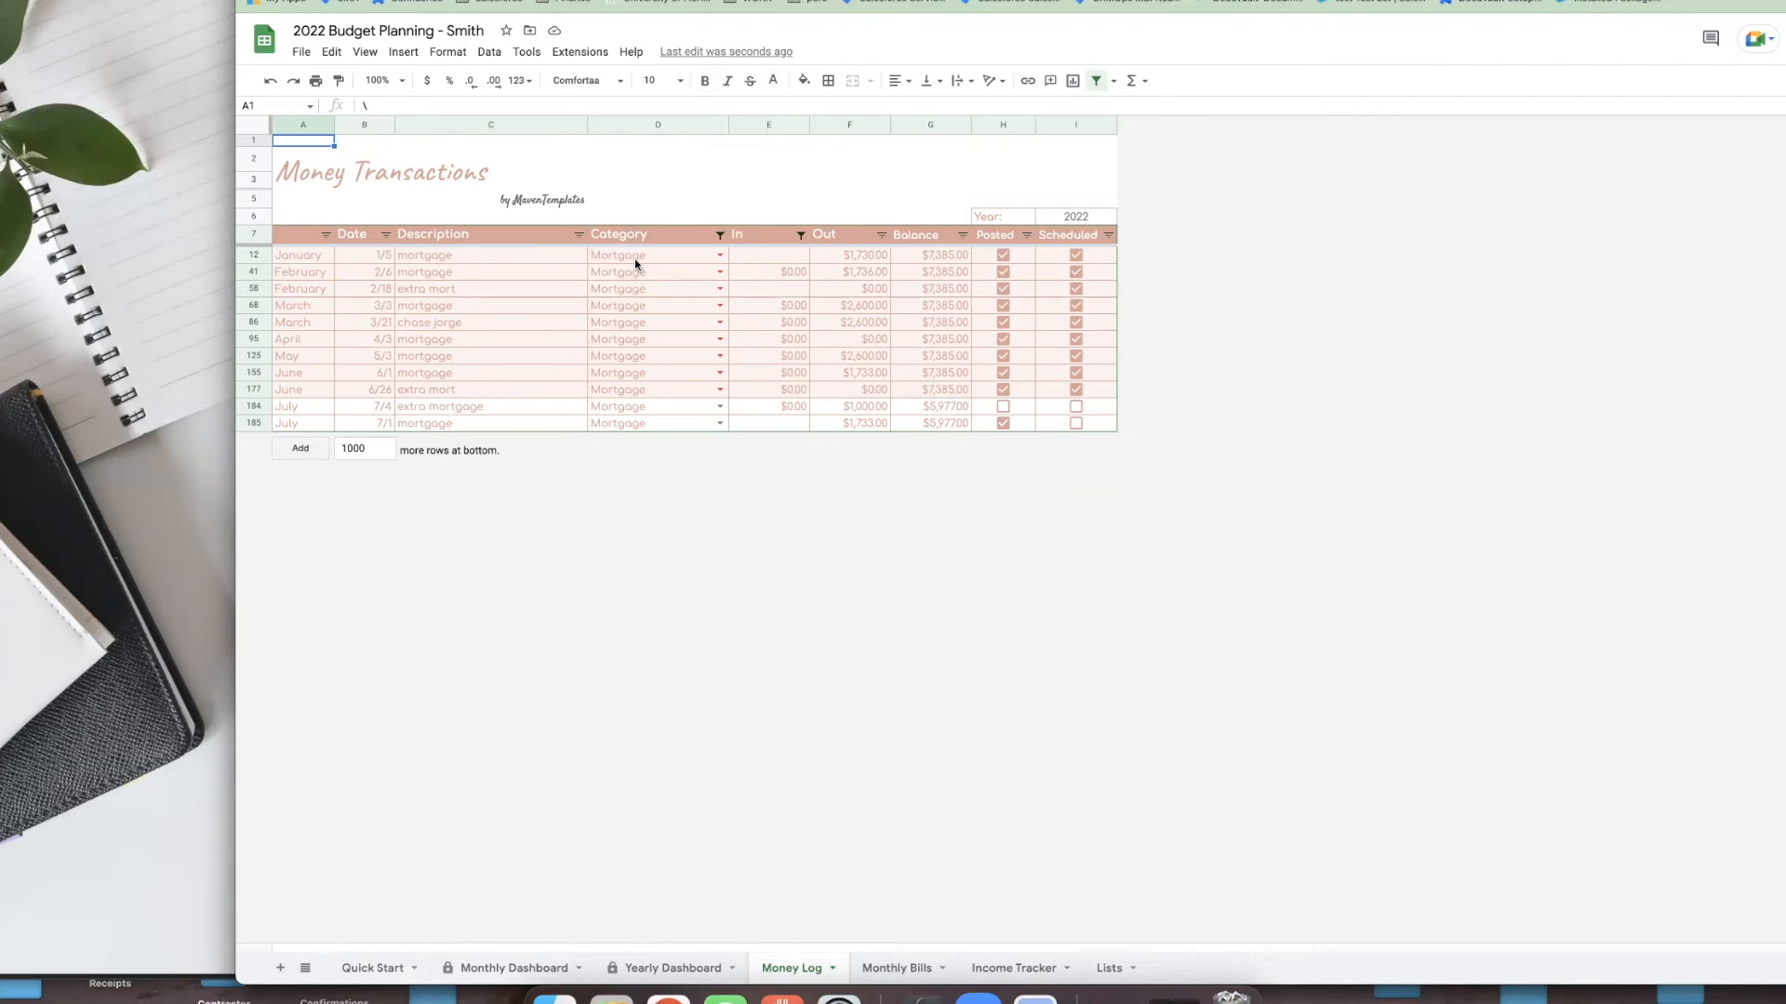
- Clear the Money Log's Category and In filters by selecting all their values, and select all values in the Out filter
left_click(720, 235)
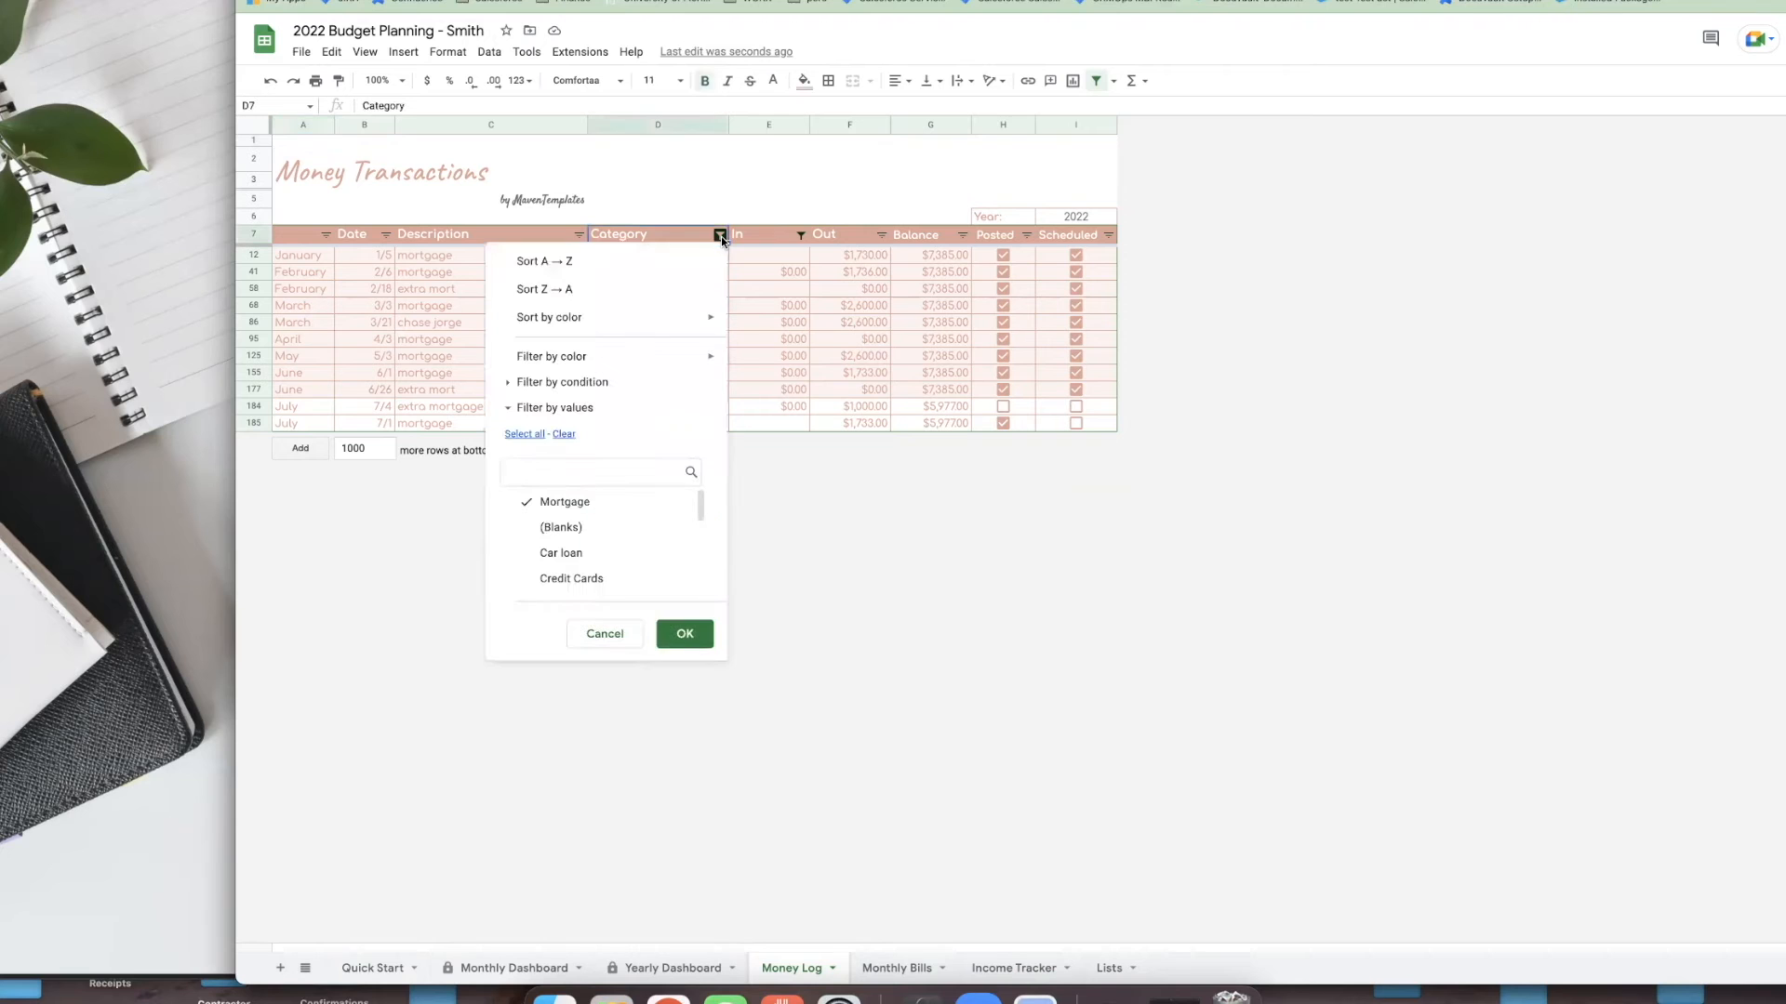
left_click(528, 437)
left_click(682, 636)
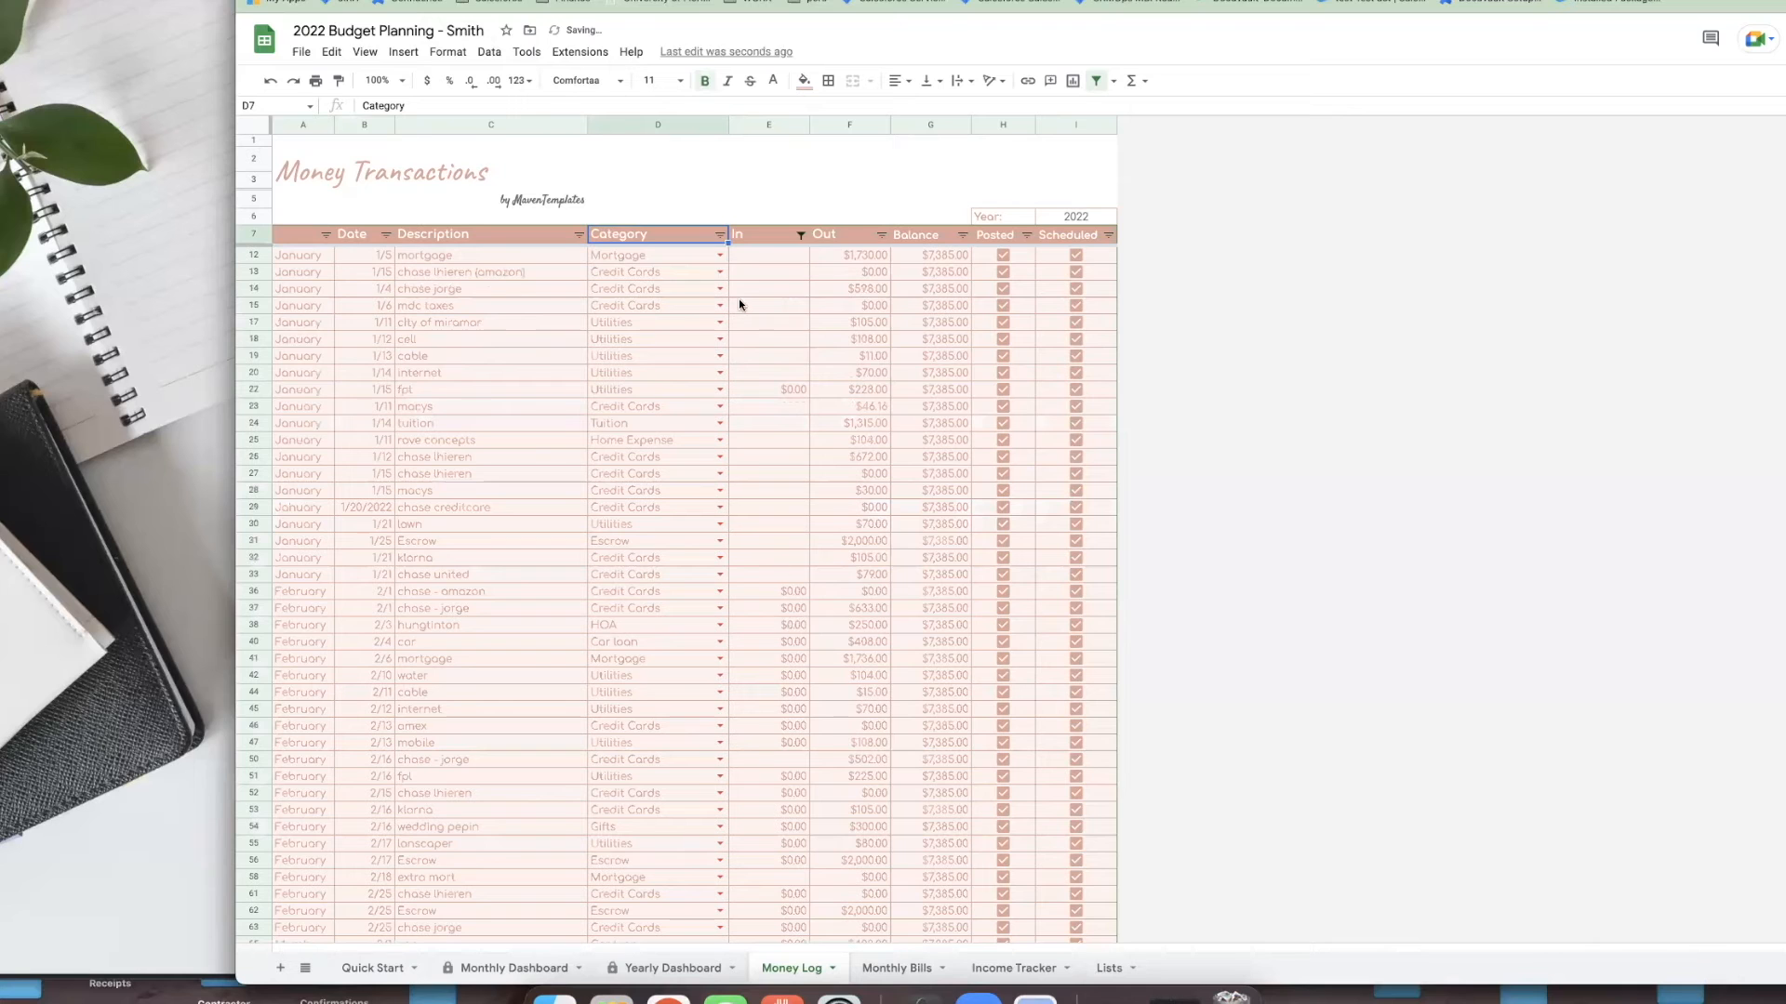
left_click(800, 234)
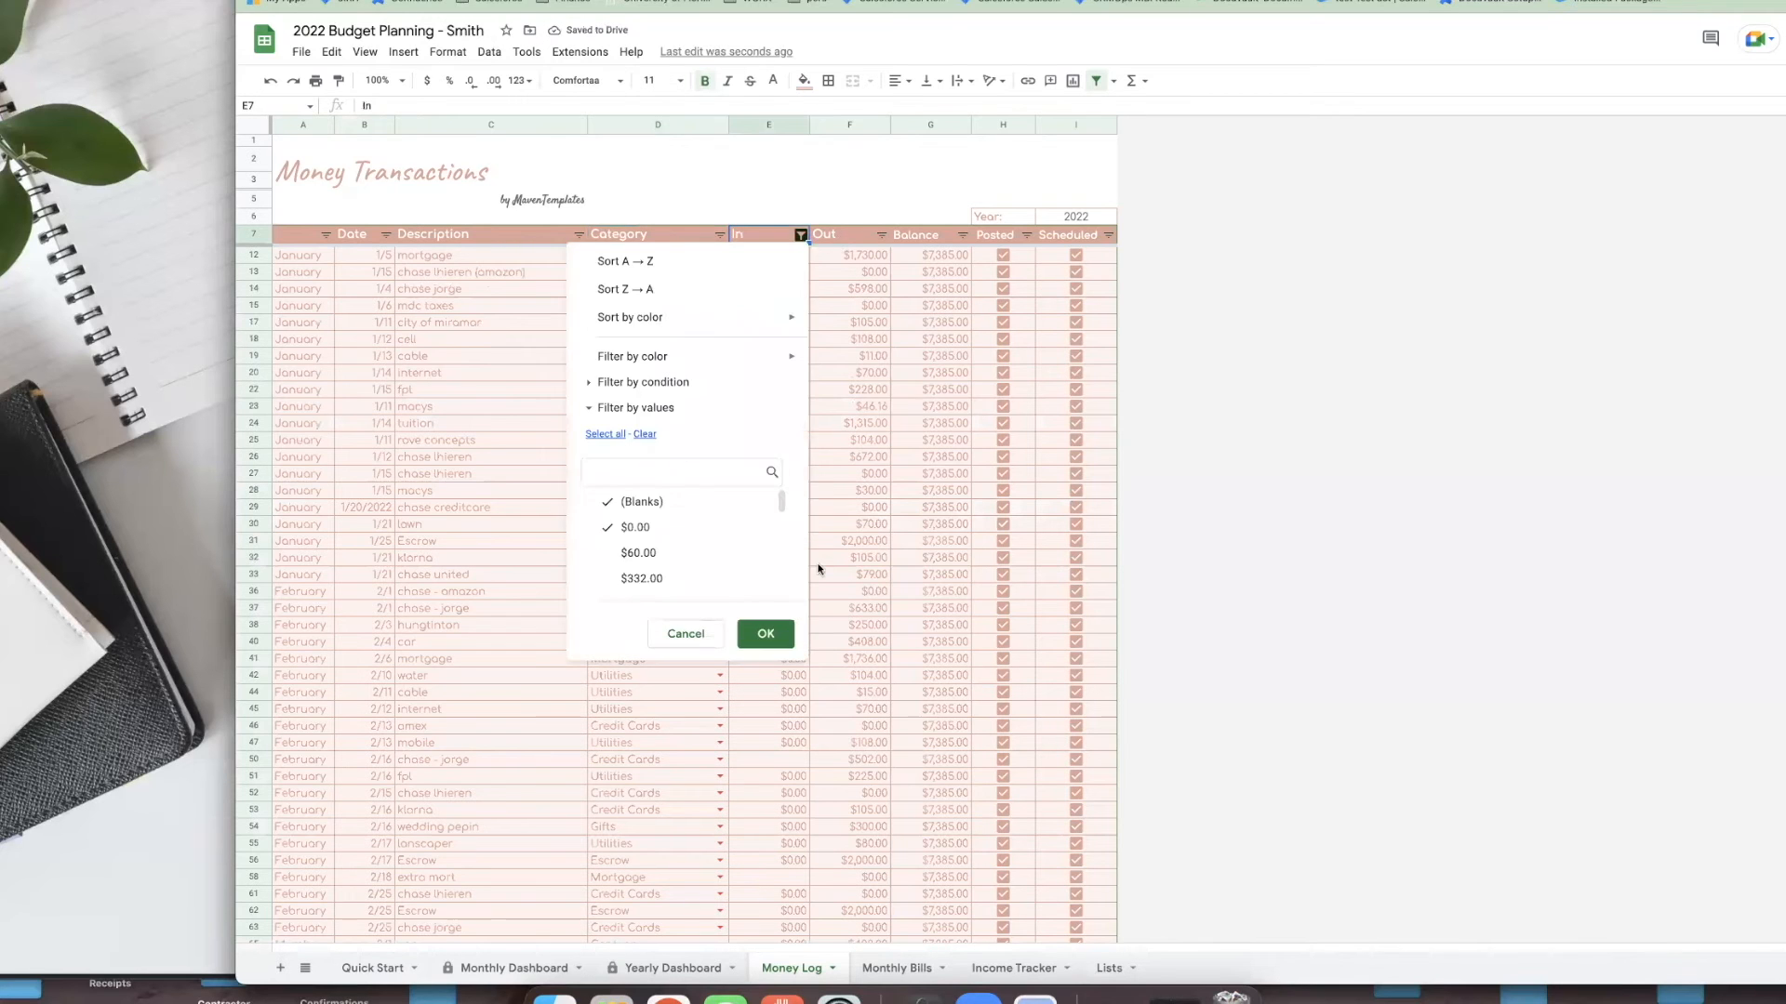
left_click(606, 434)
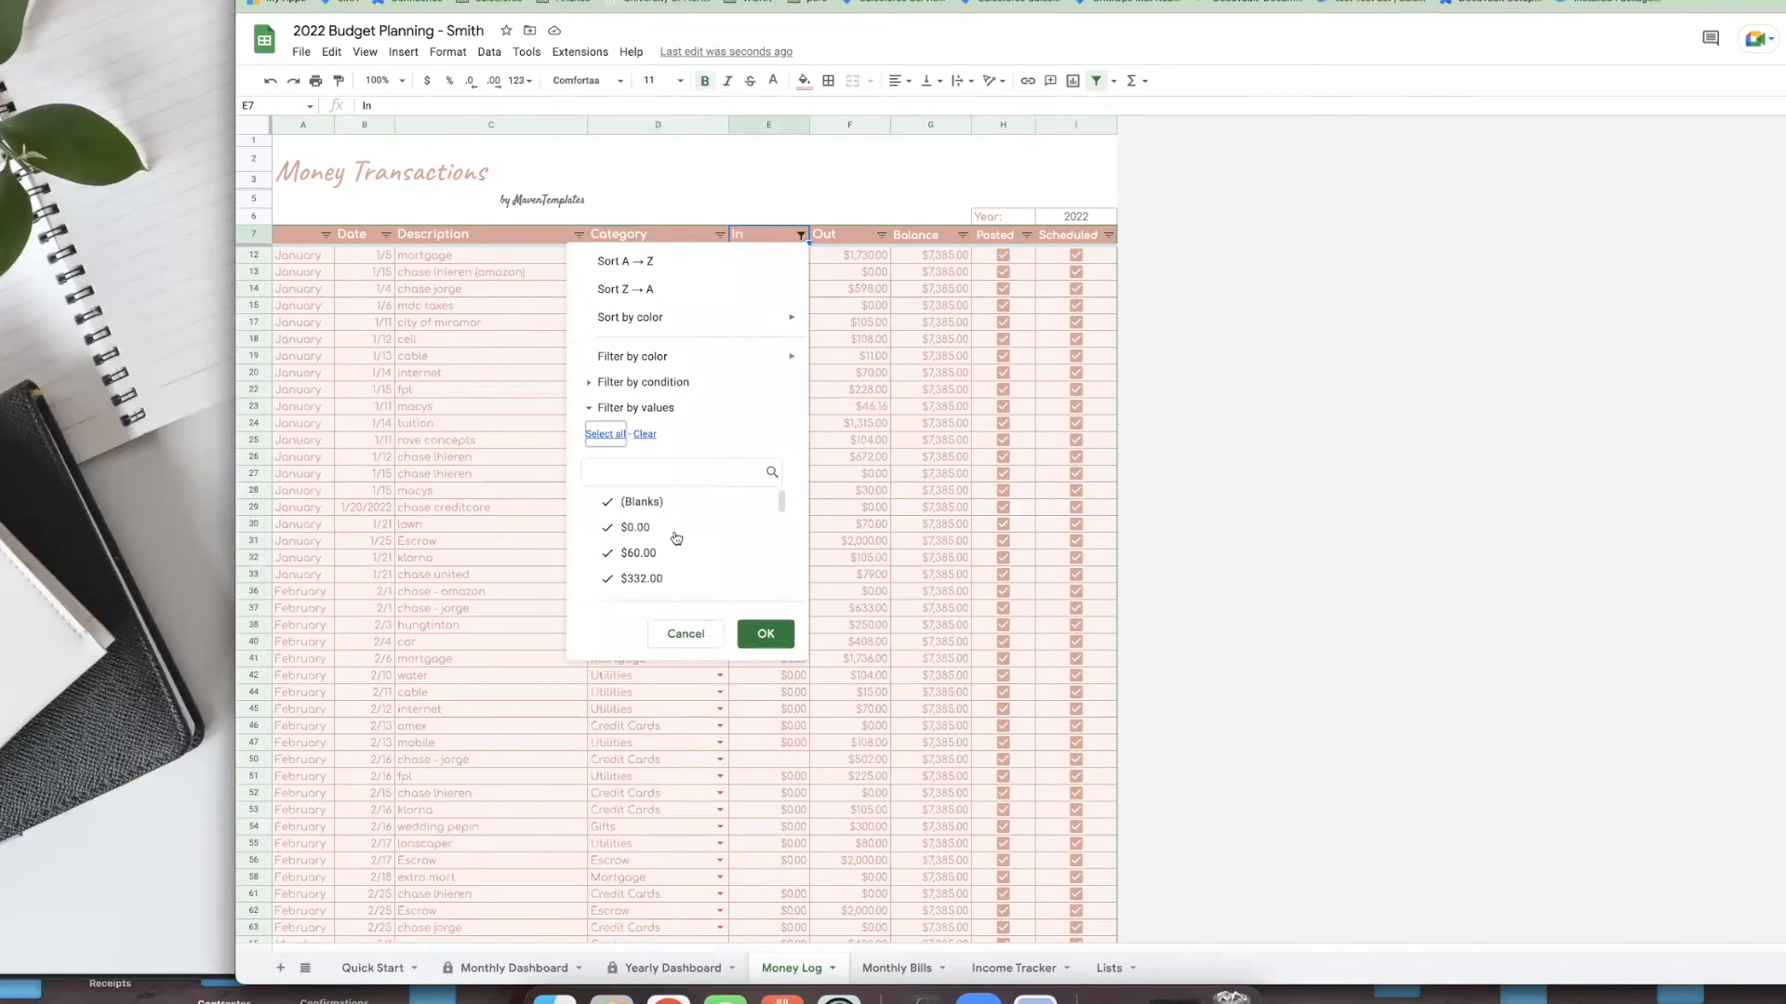
left_click(790, 643)
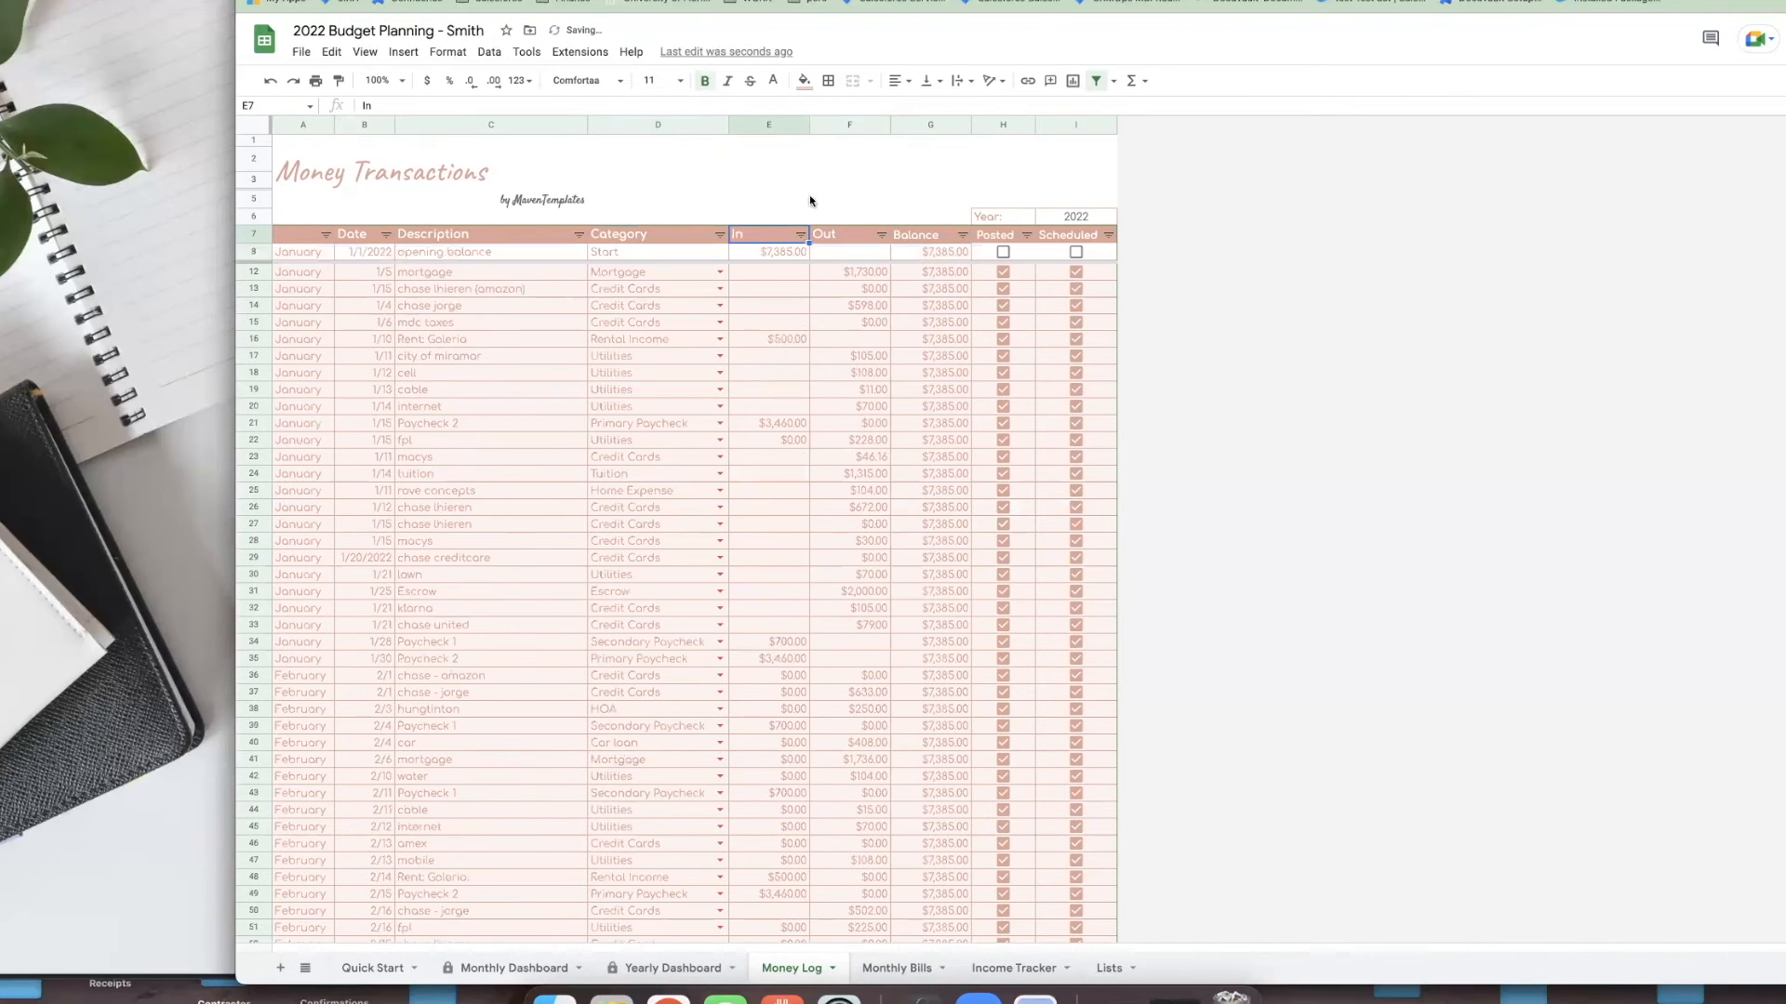
left_click(882, 235)
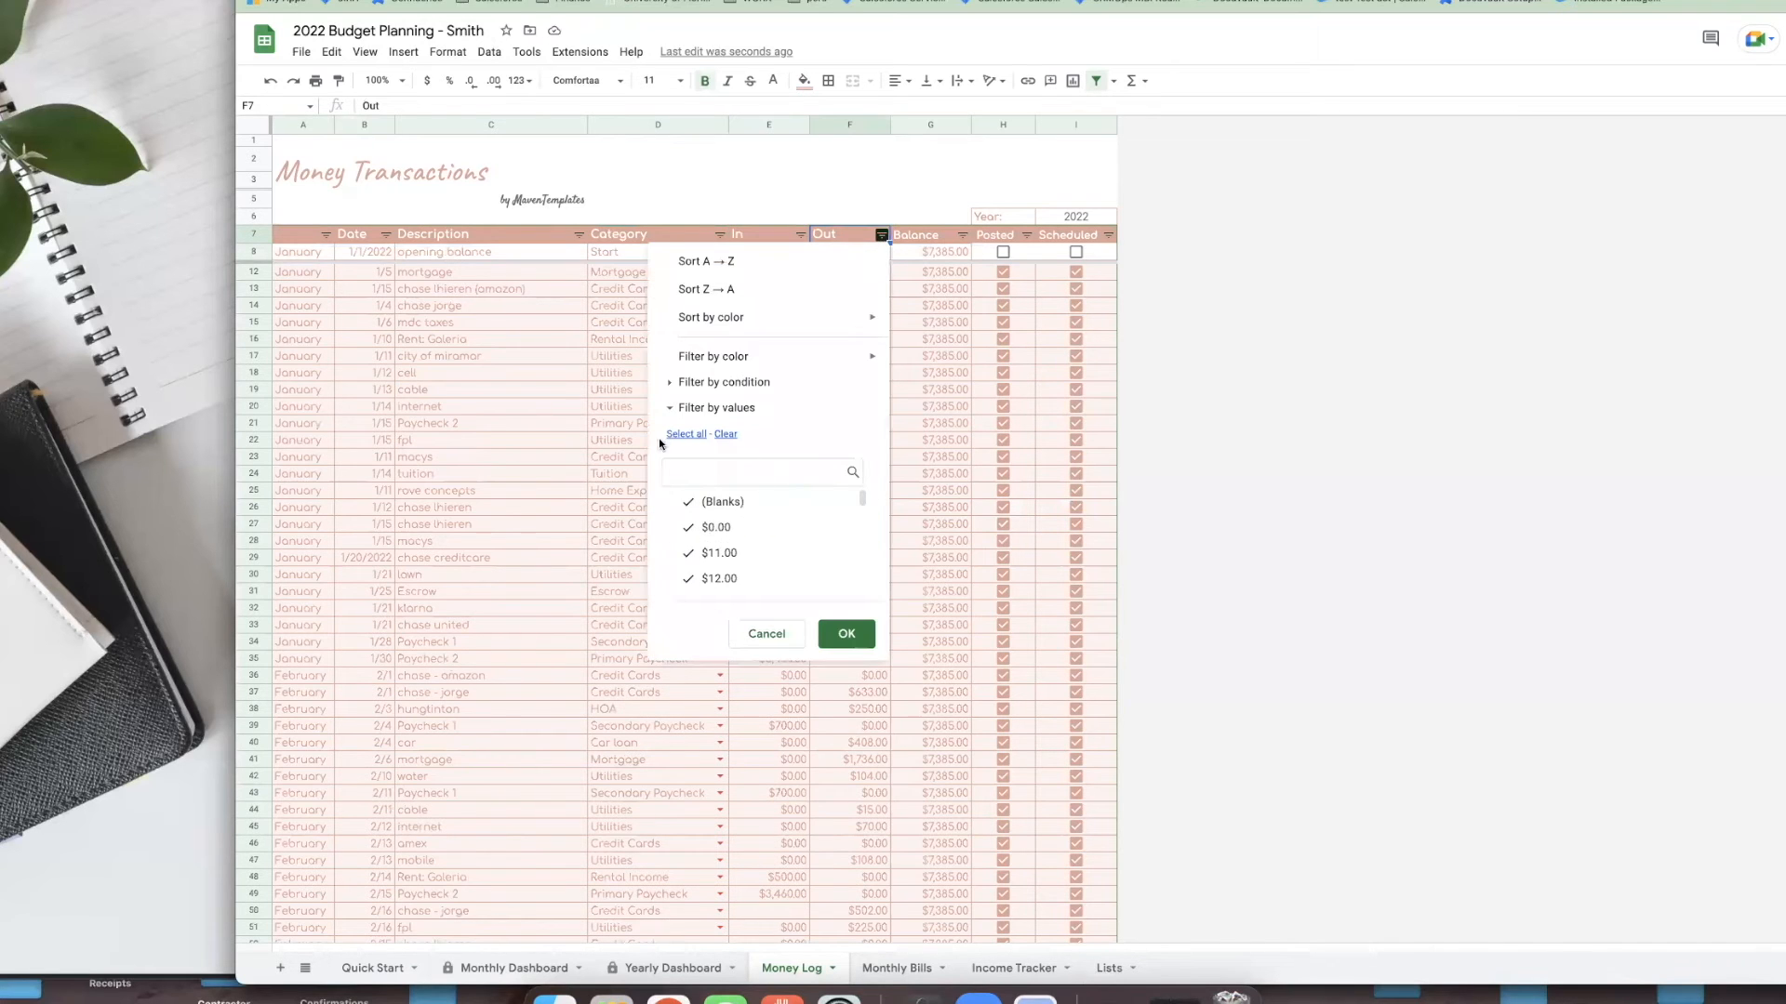
left_click(685, 434)
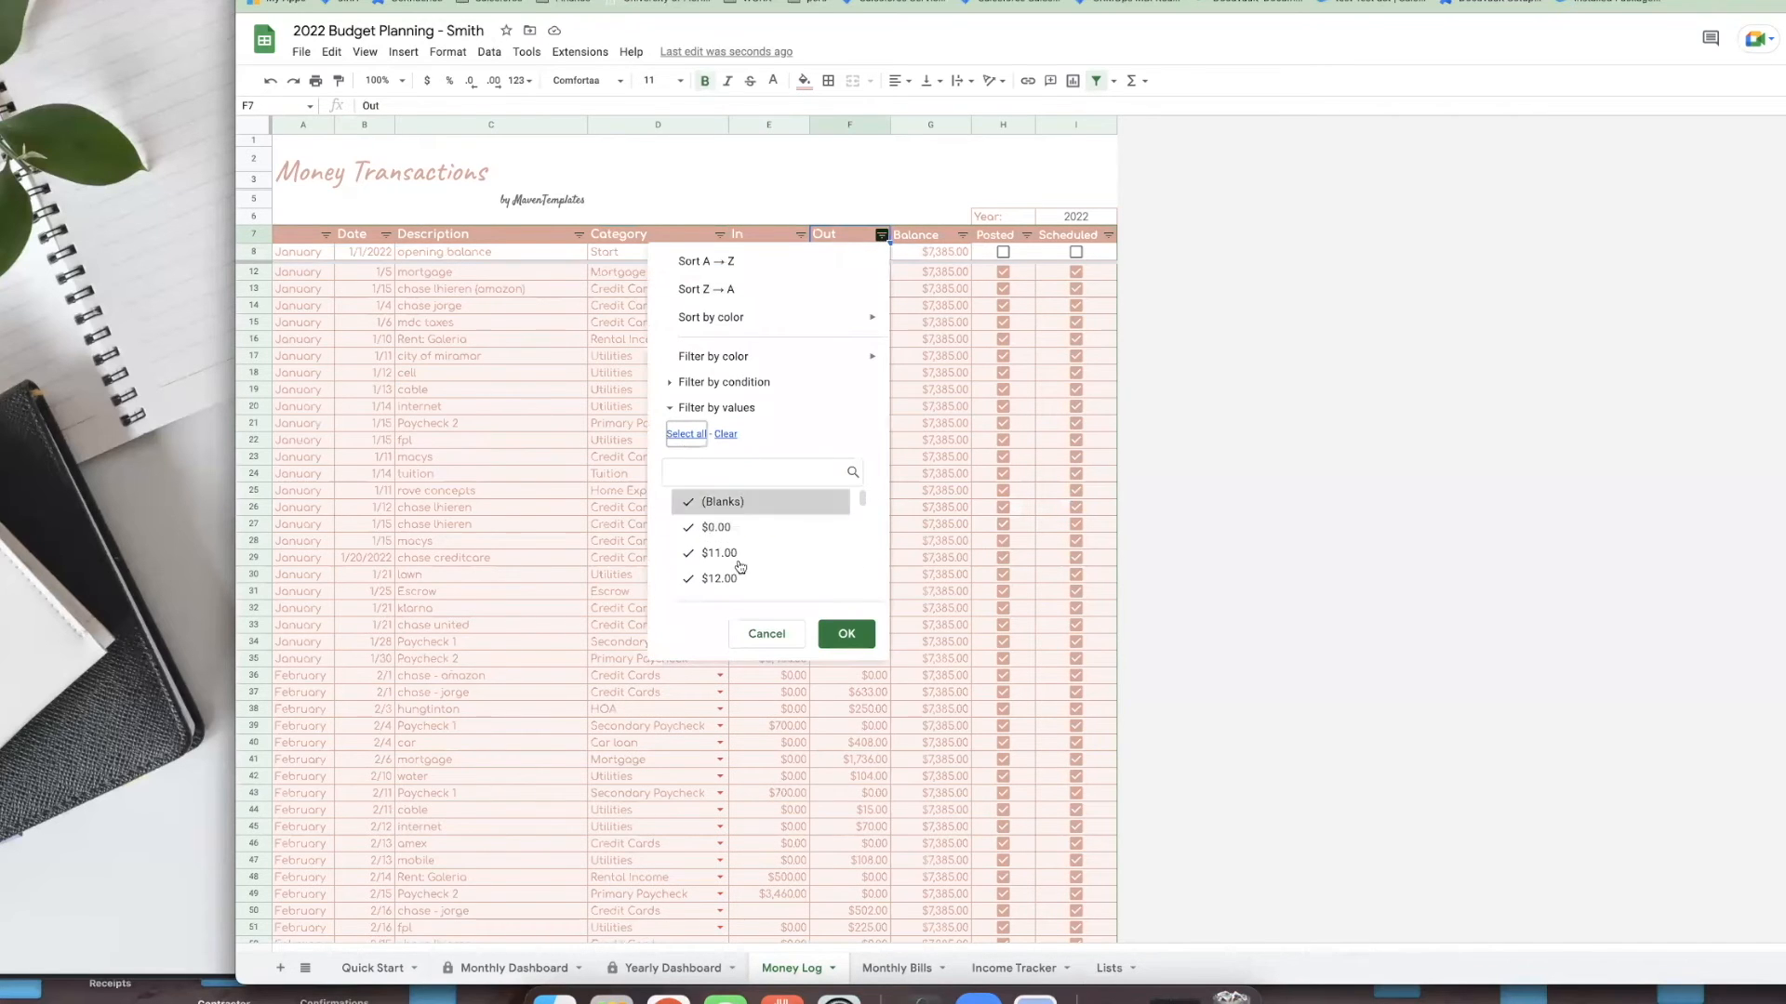
left_click(845, 634)
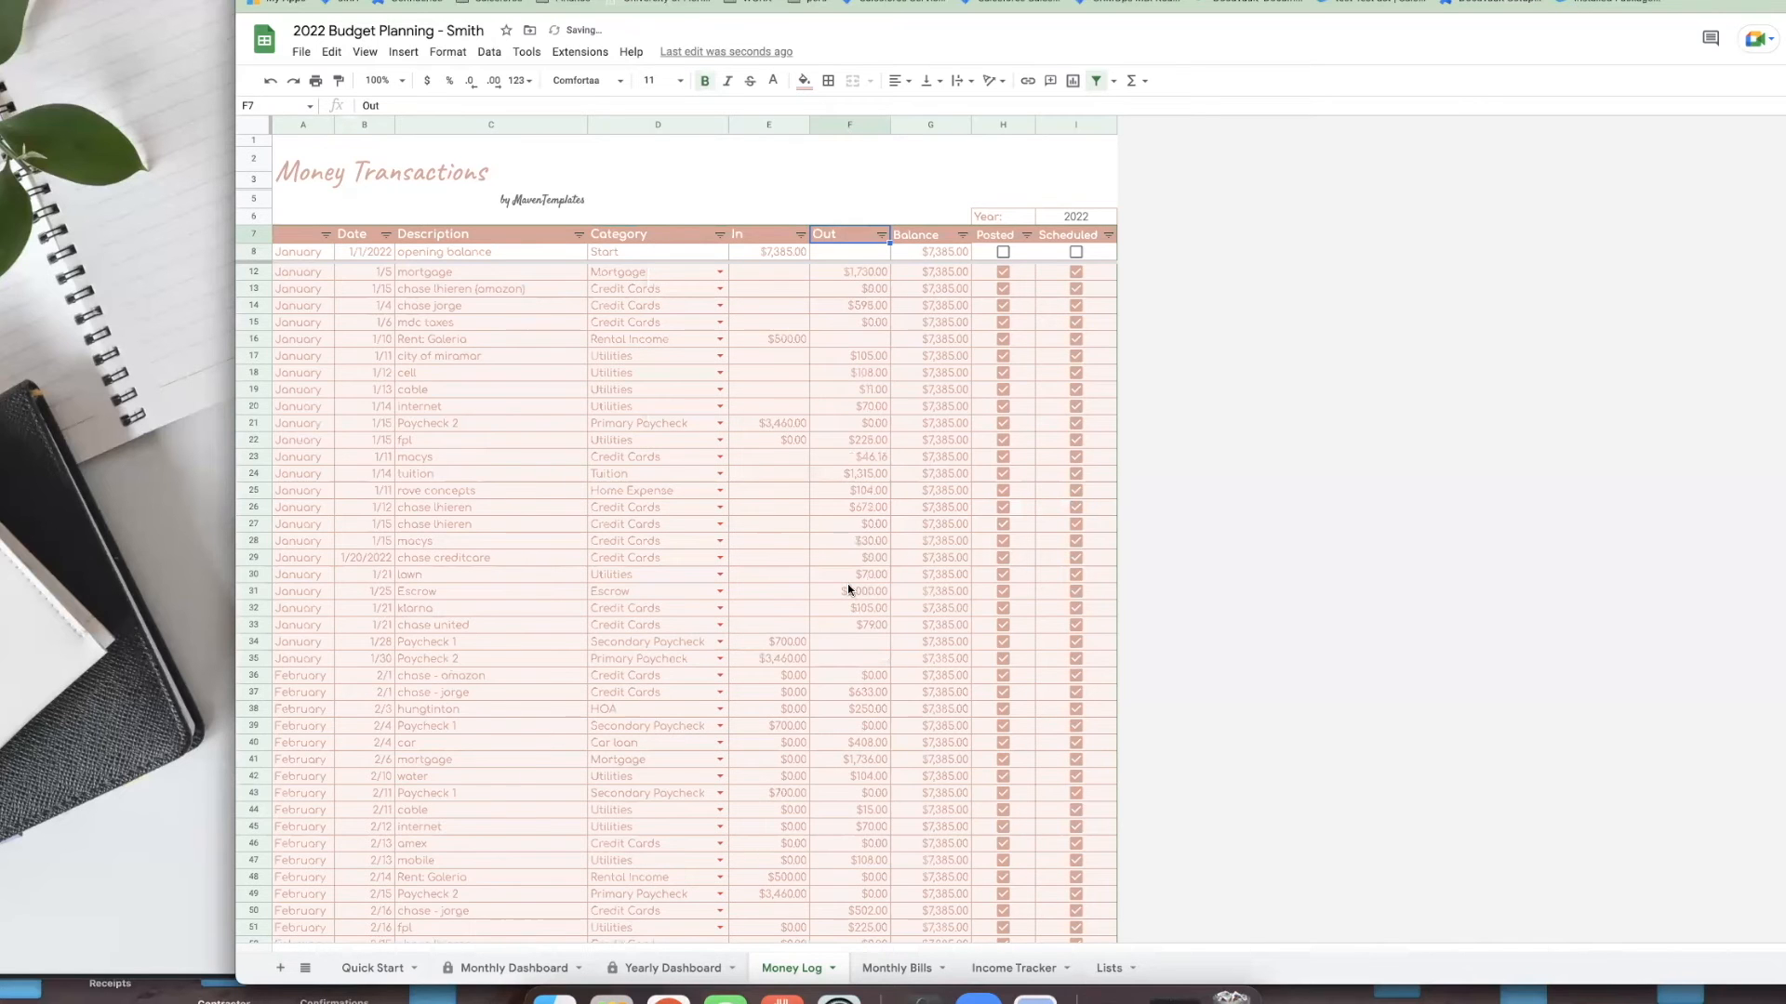
- Look through the unfiltered January to July transactions in the Money Log and their Posted and Scheduled marks
scroll(847, 586, "down", 5)
scroll(846, 583, "up", 6)
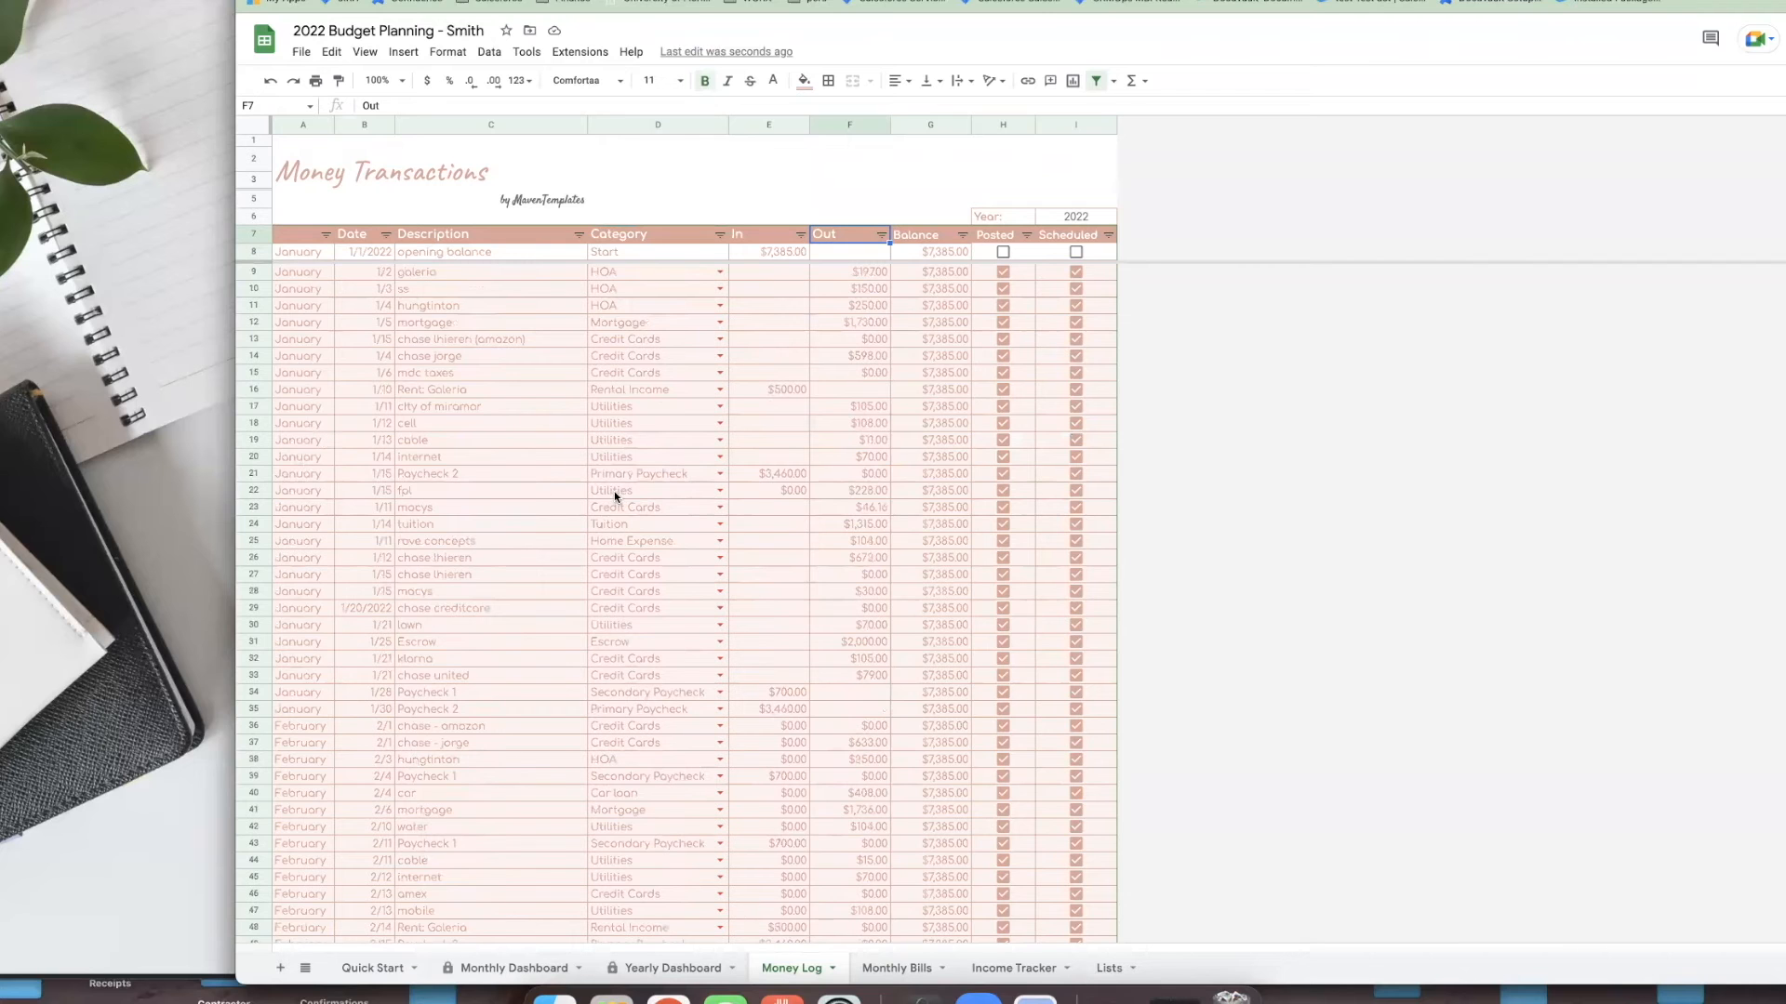
scroll(305, 527, "down", 5)
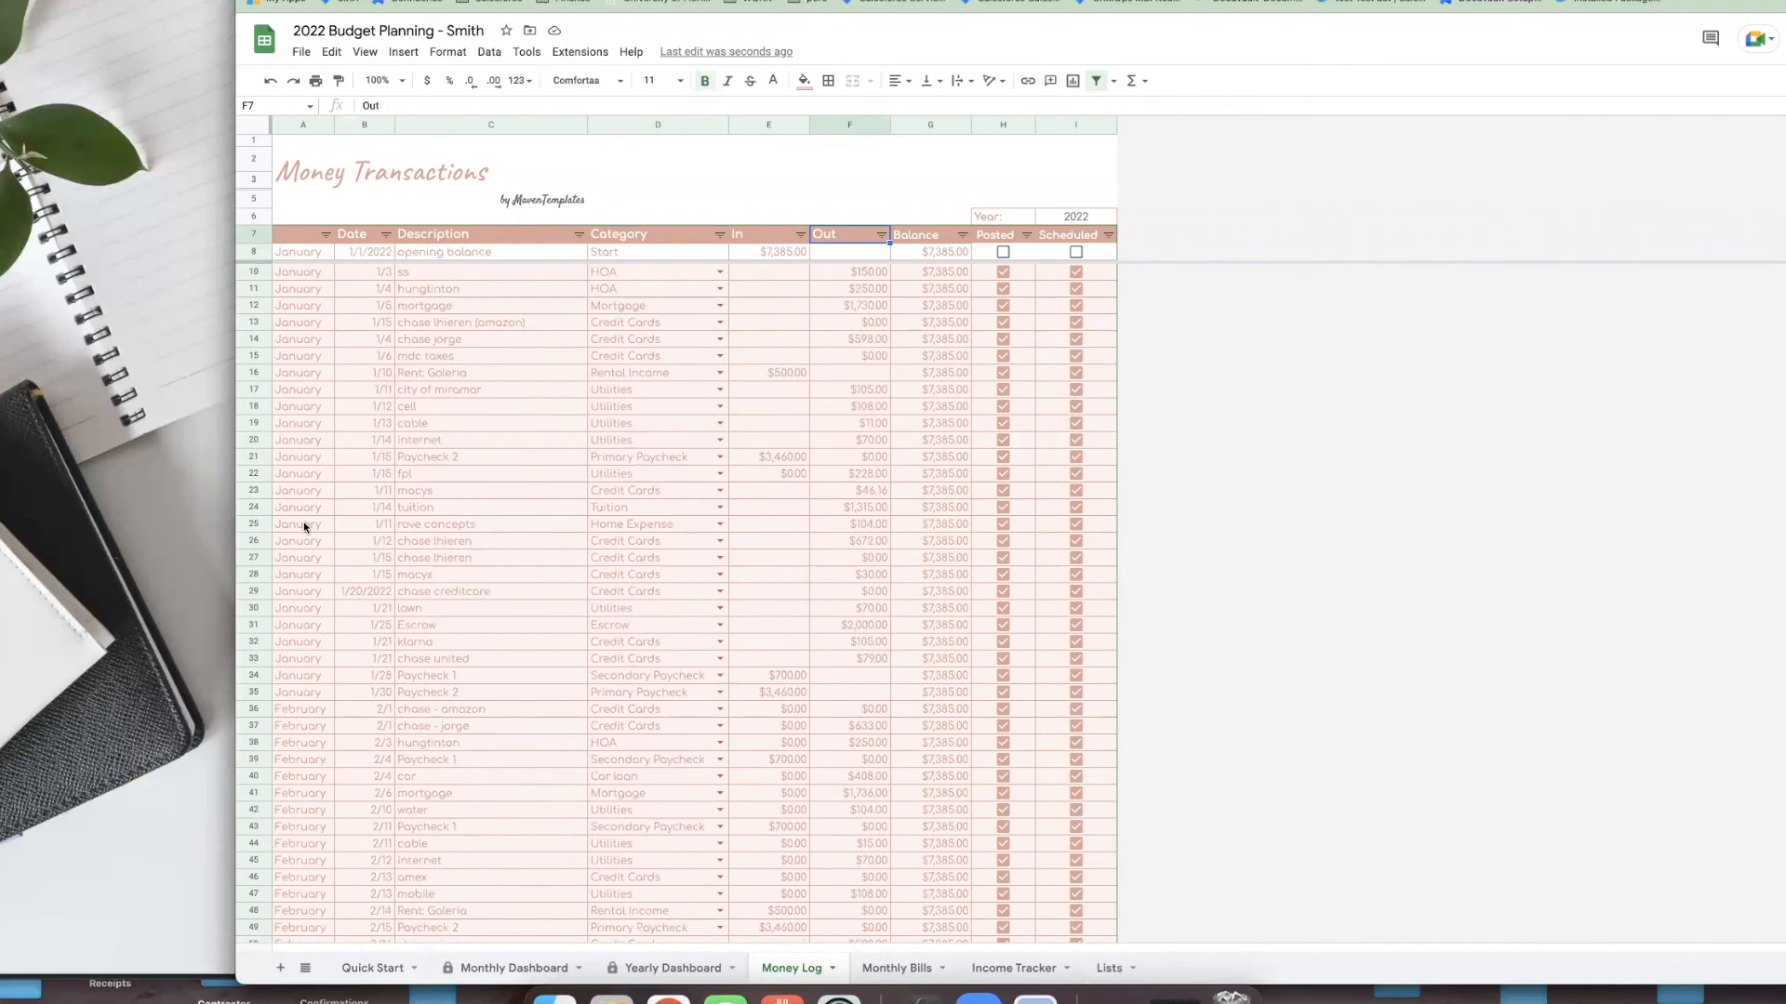
scroll(305, 527, "down", 1)
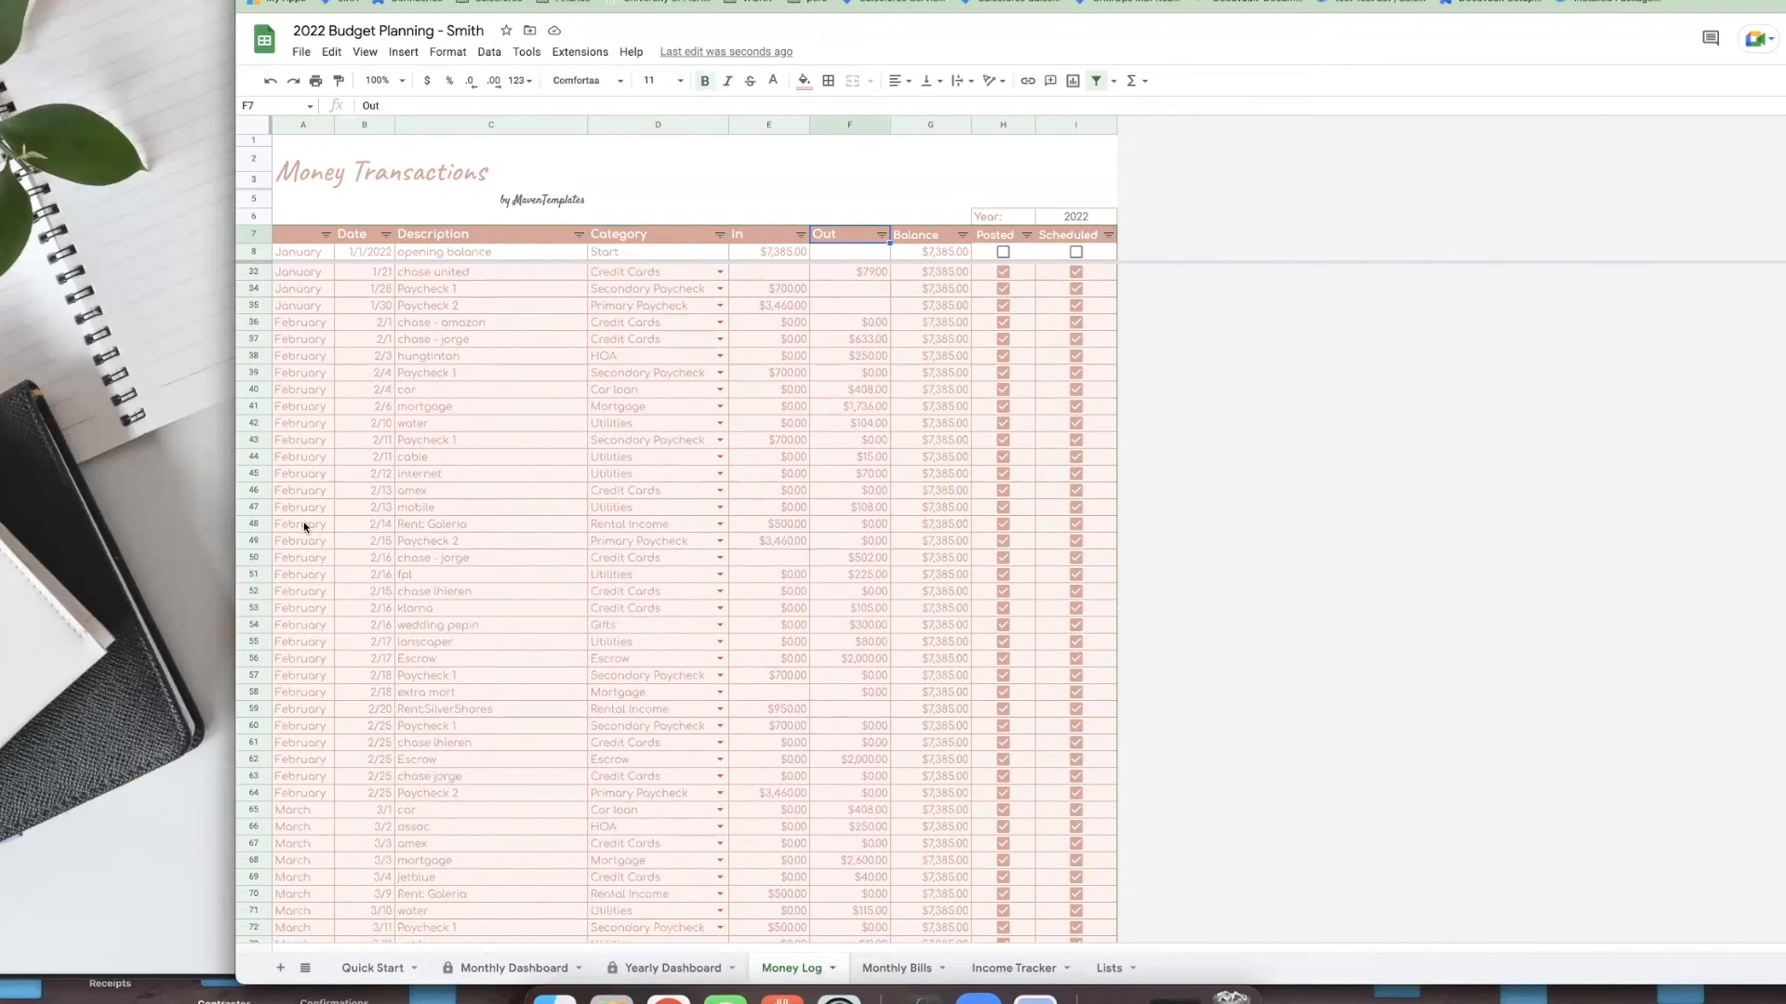
scroll(306, 527, "down", 10)
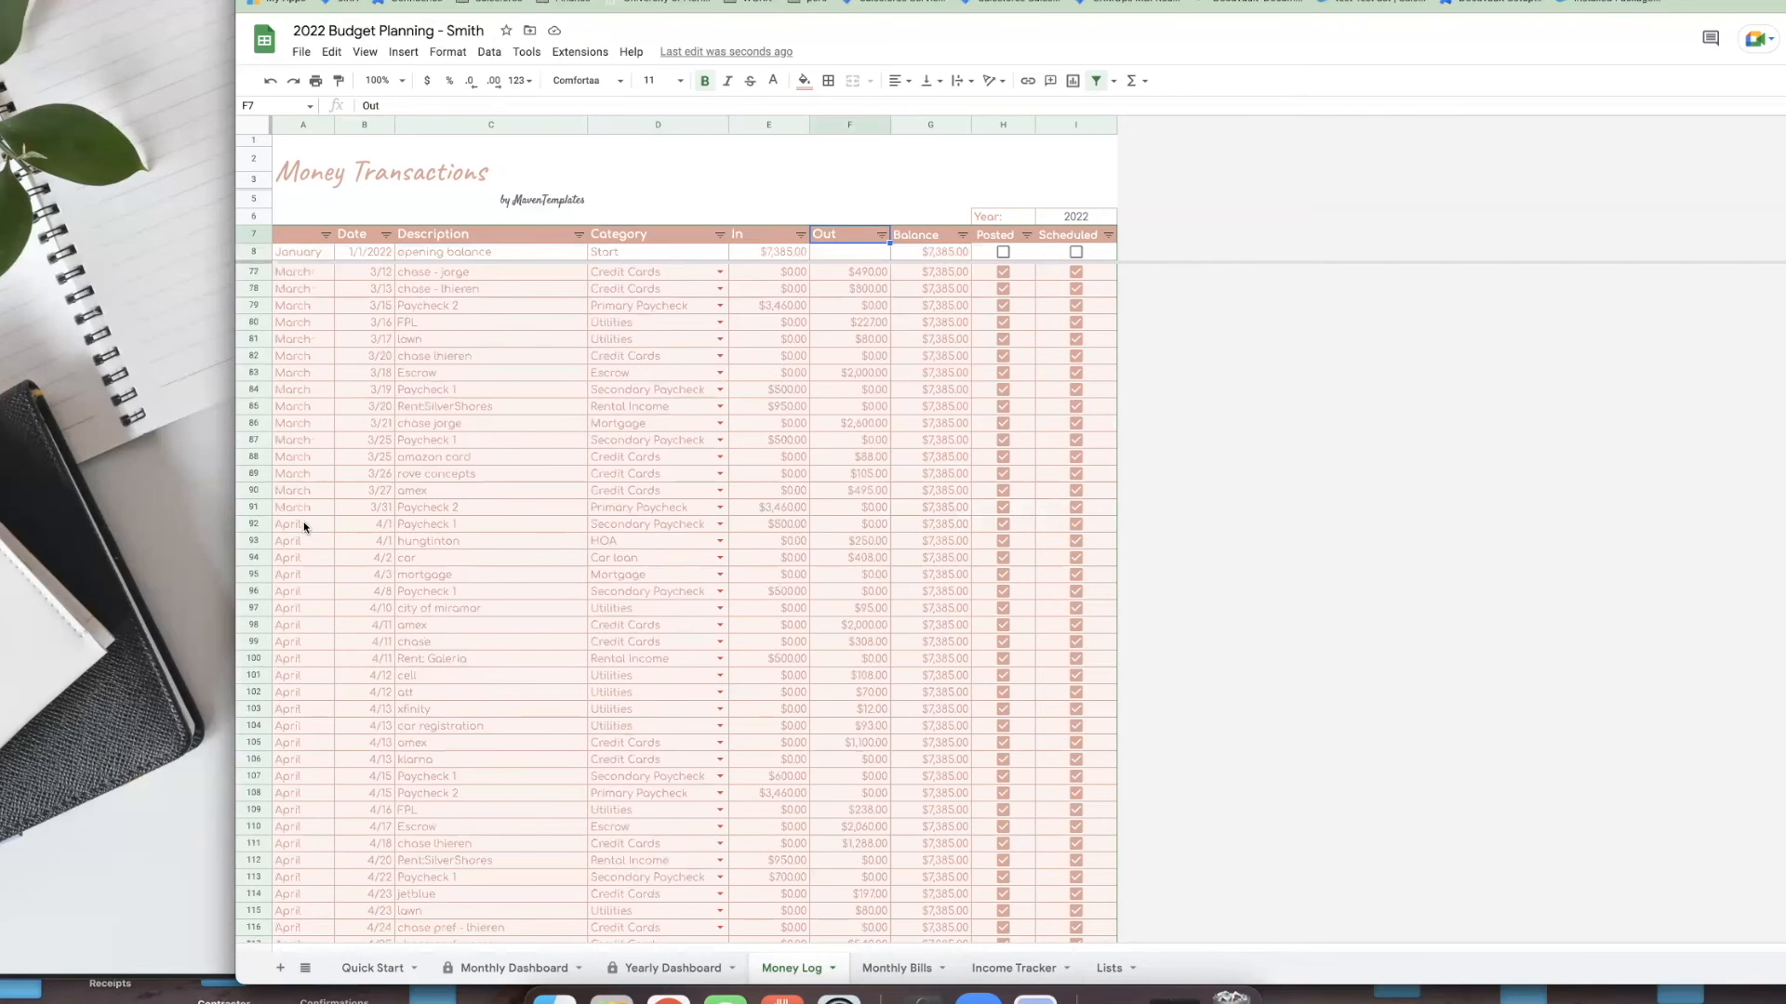
scroll(305, 527, "down", 10)
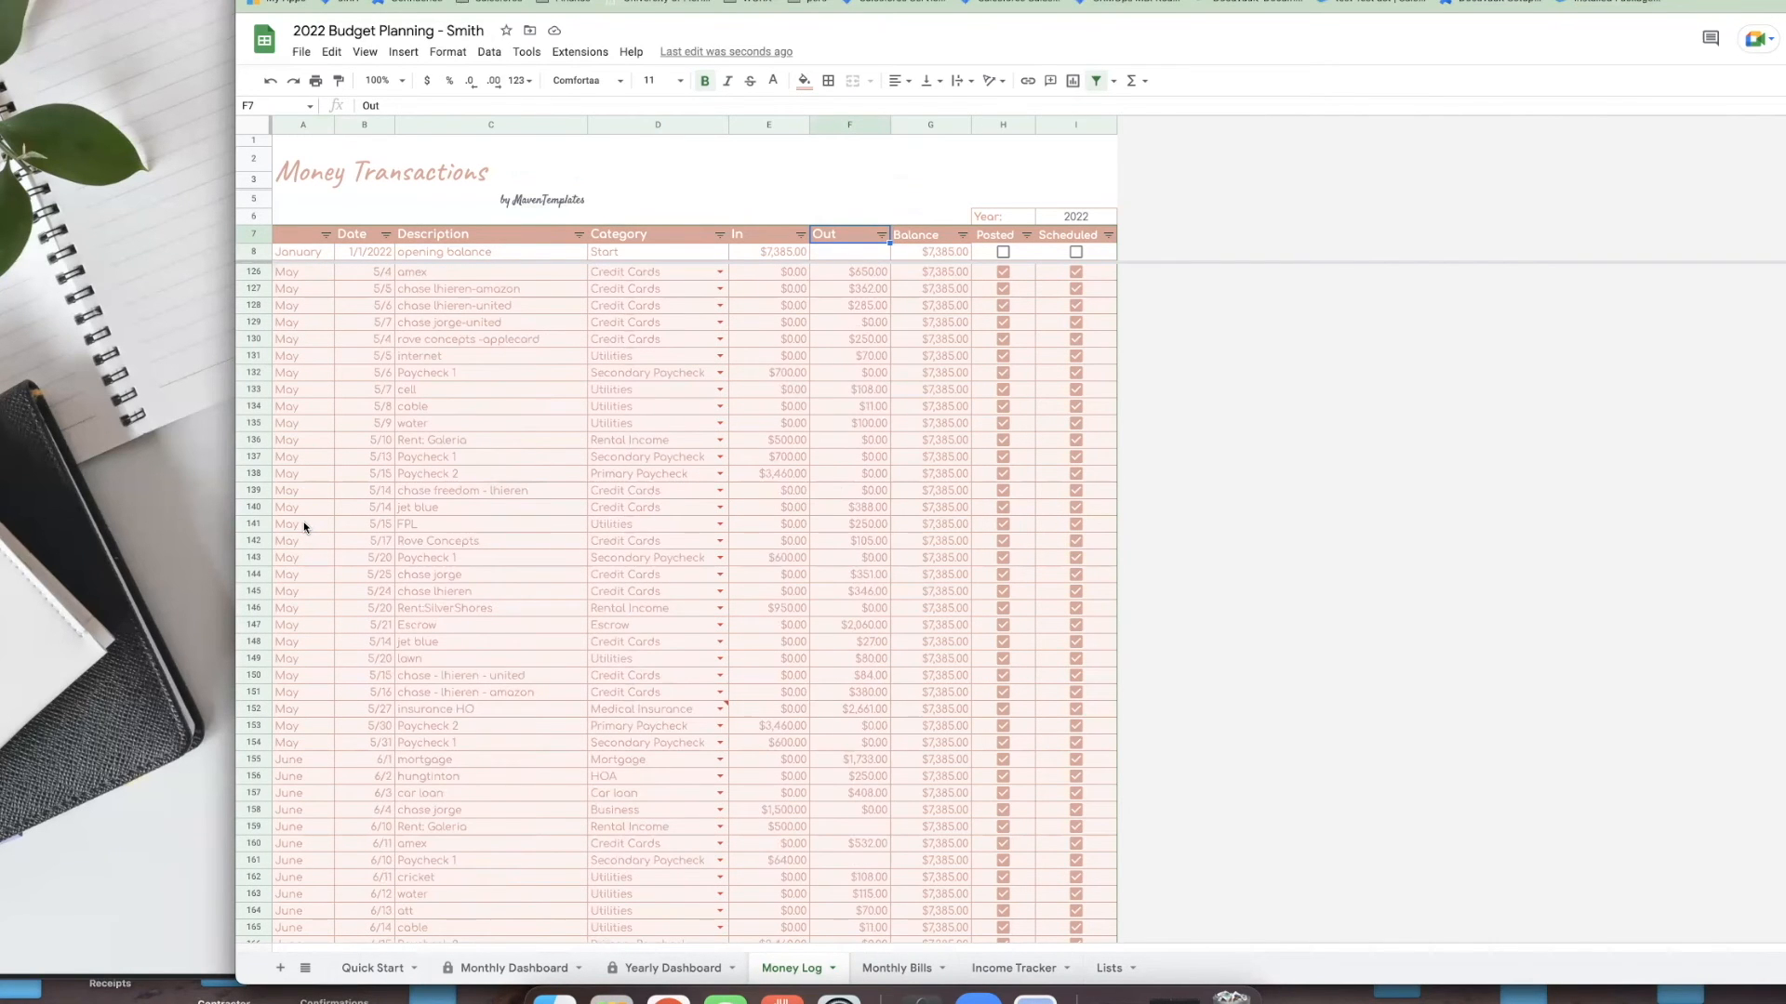
scroll(305, 527, "down", 6)
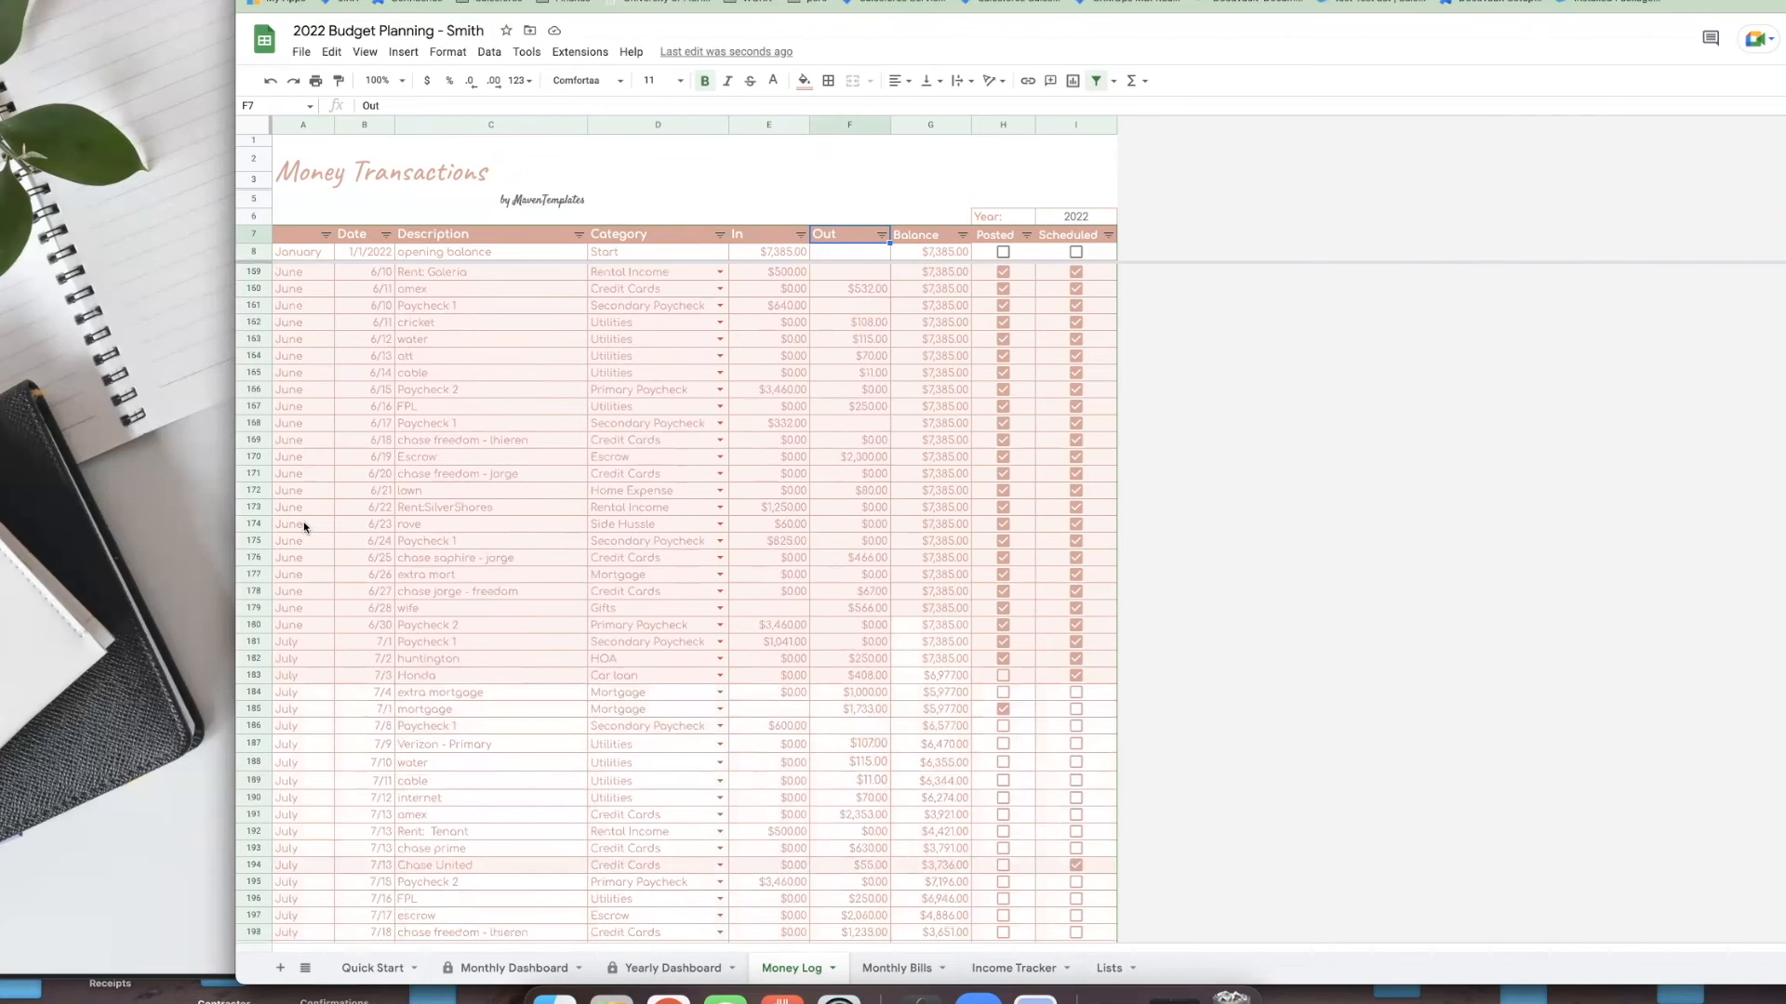
scroll(305, 527, "down", 1)
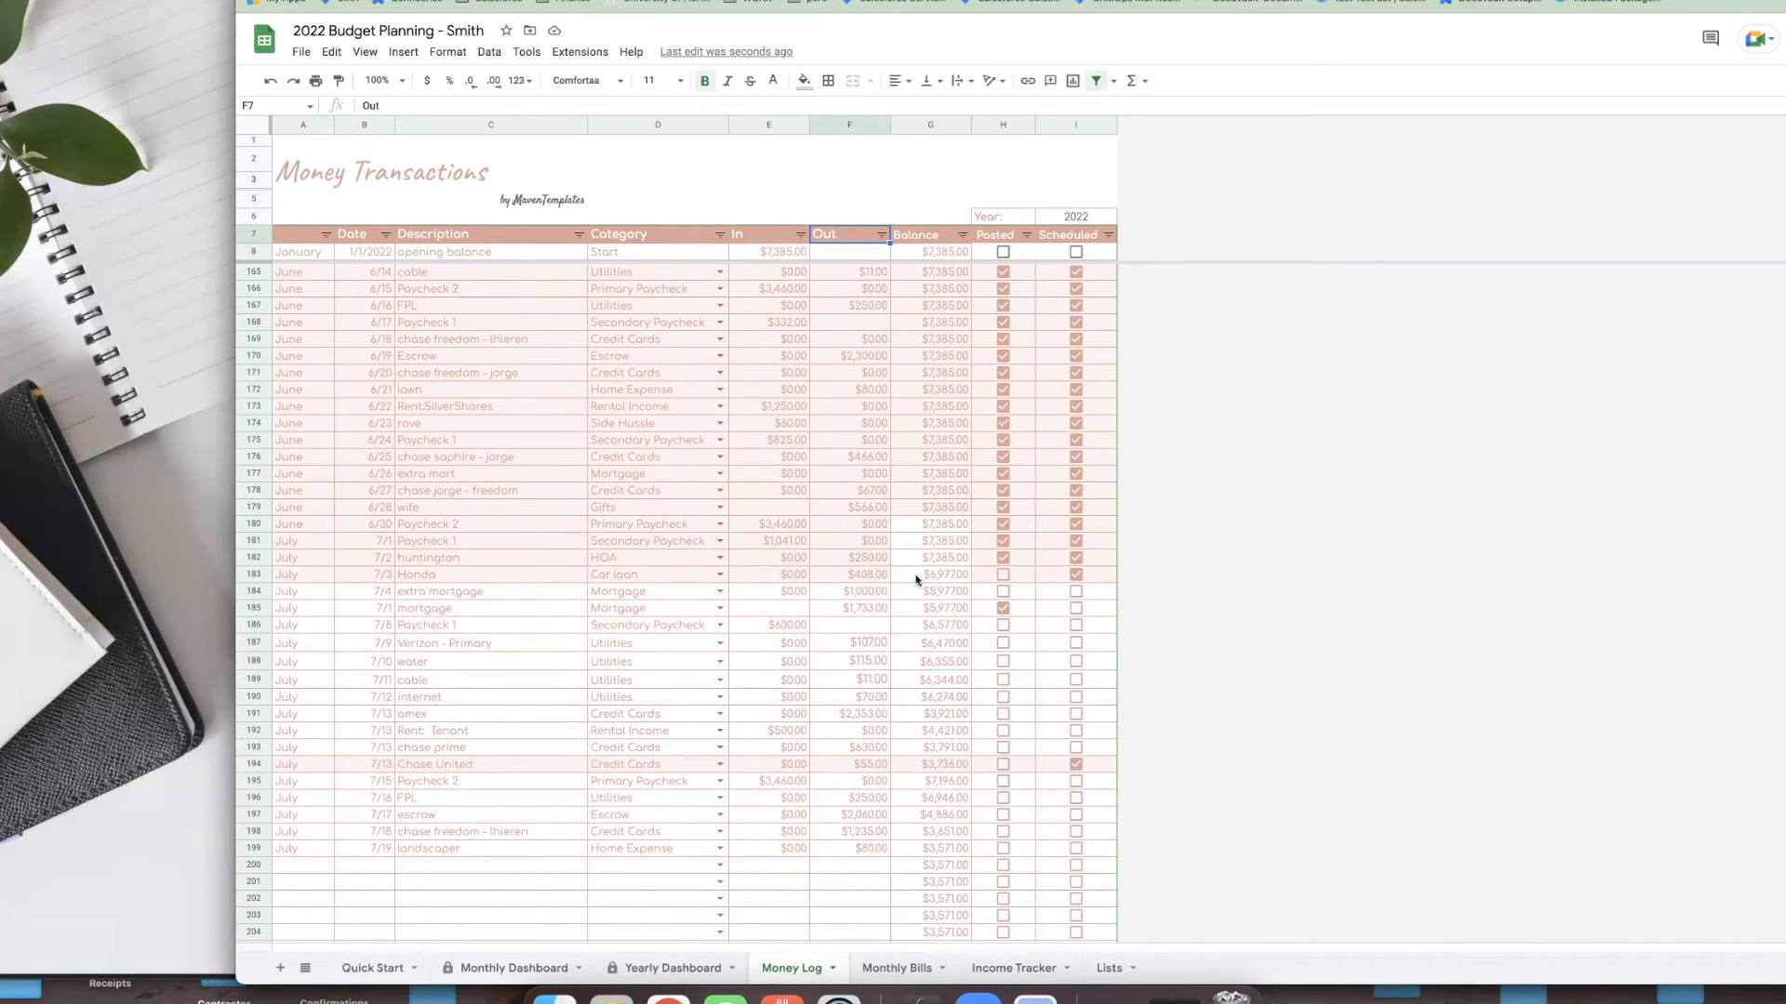
scroll(730, 421, "up", 20)
scroll(951, 510, "up", 13)
- Filter the Posted column to hide TRUE values, leaving blanks and FALSE selected
left_click(1024, 238)
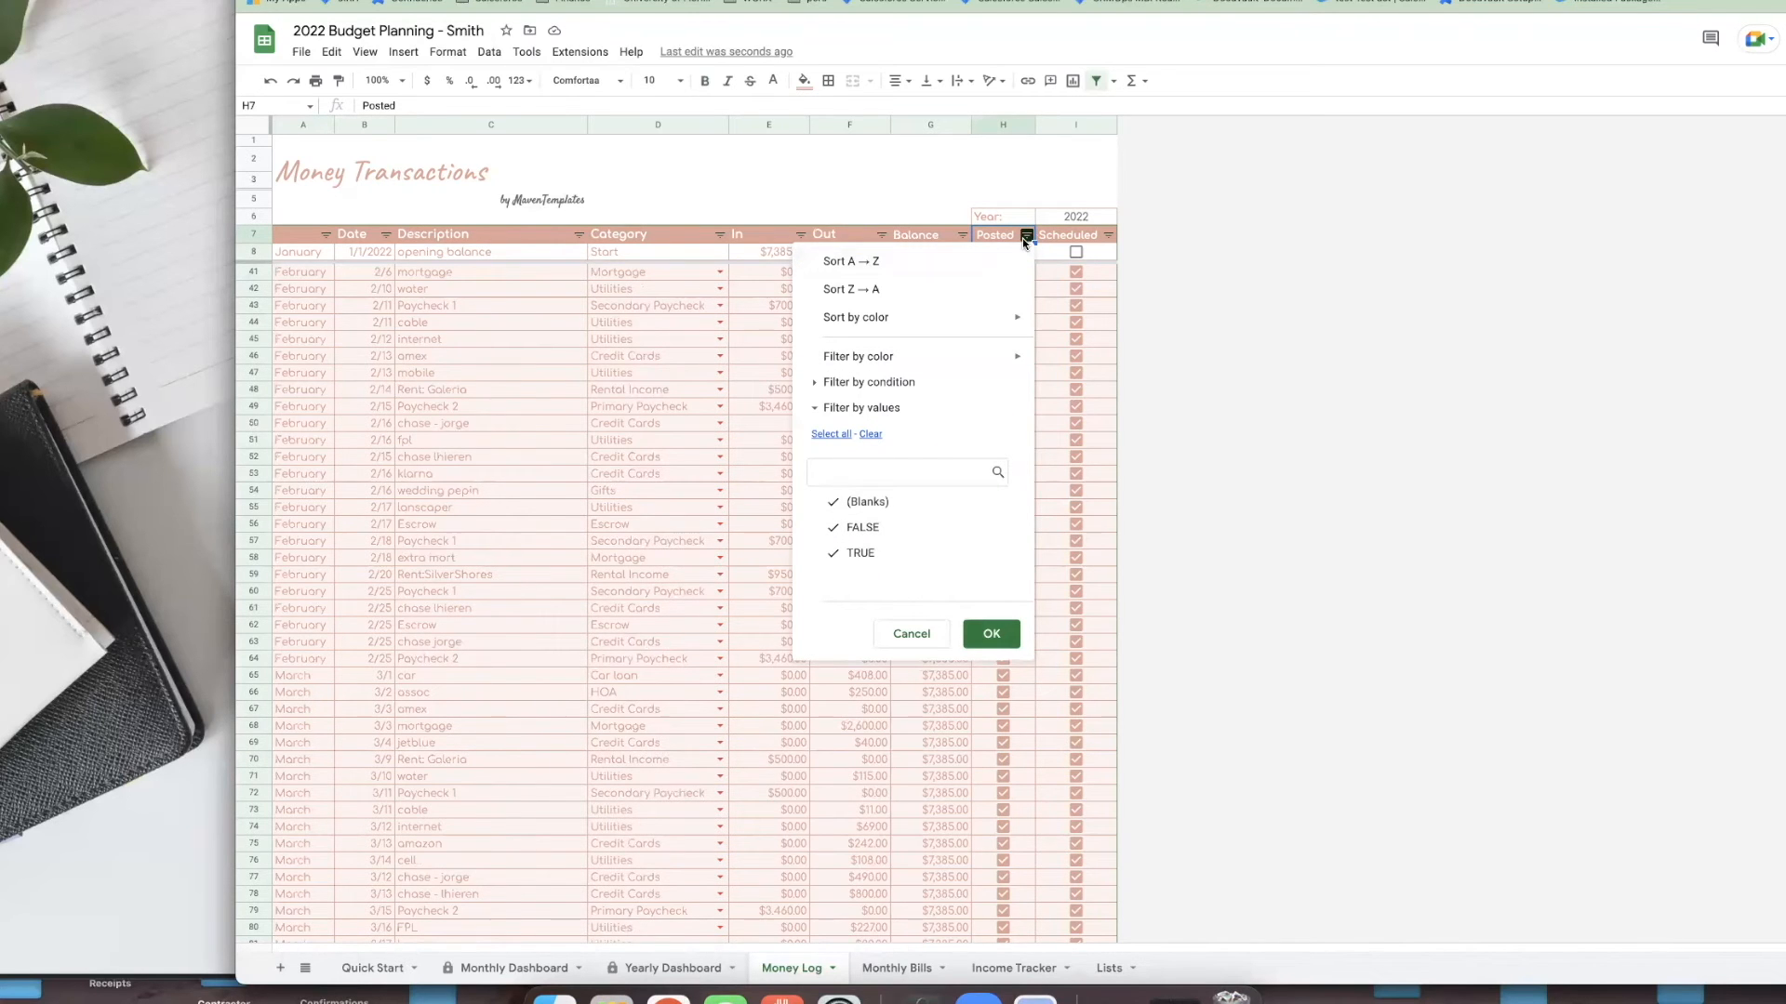
left_click(858, 554)
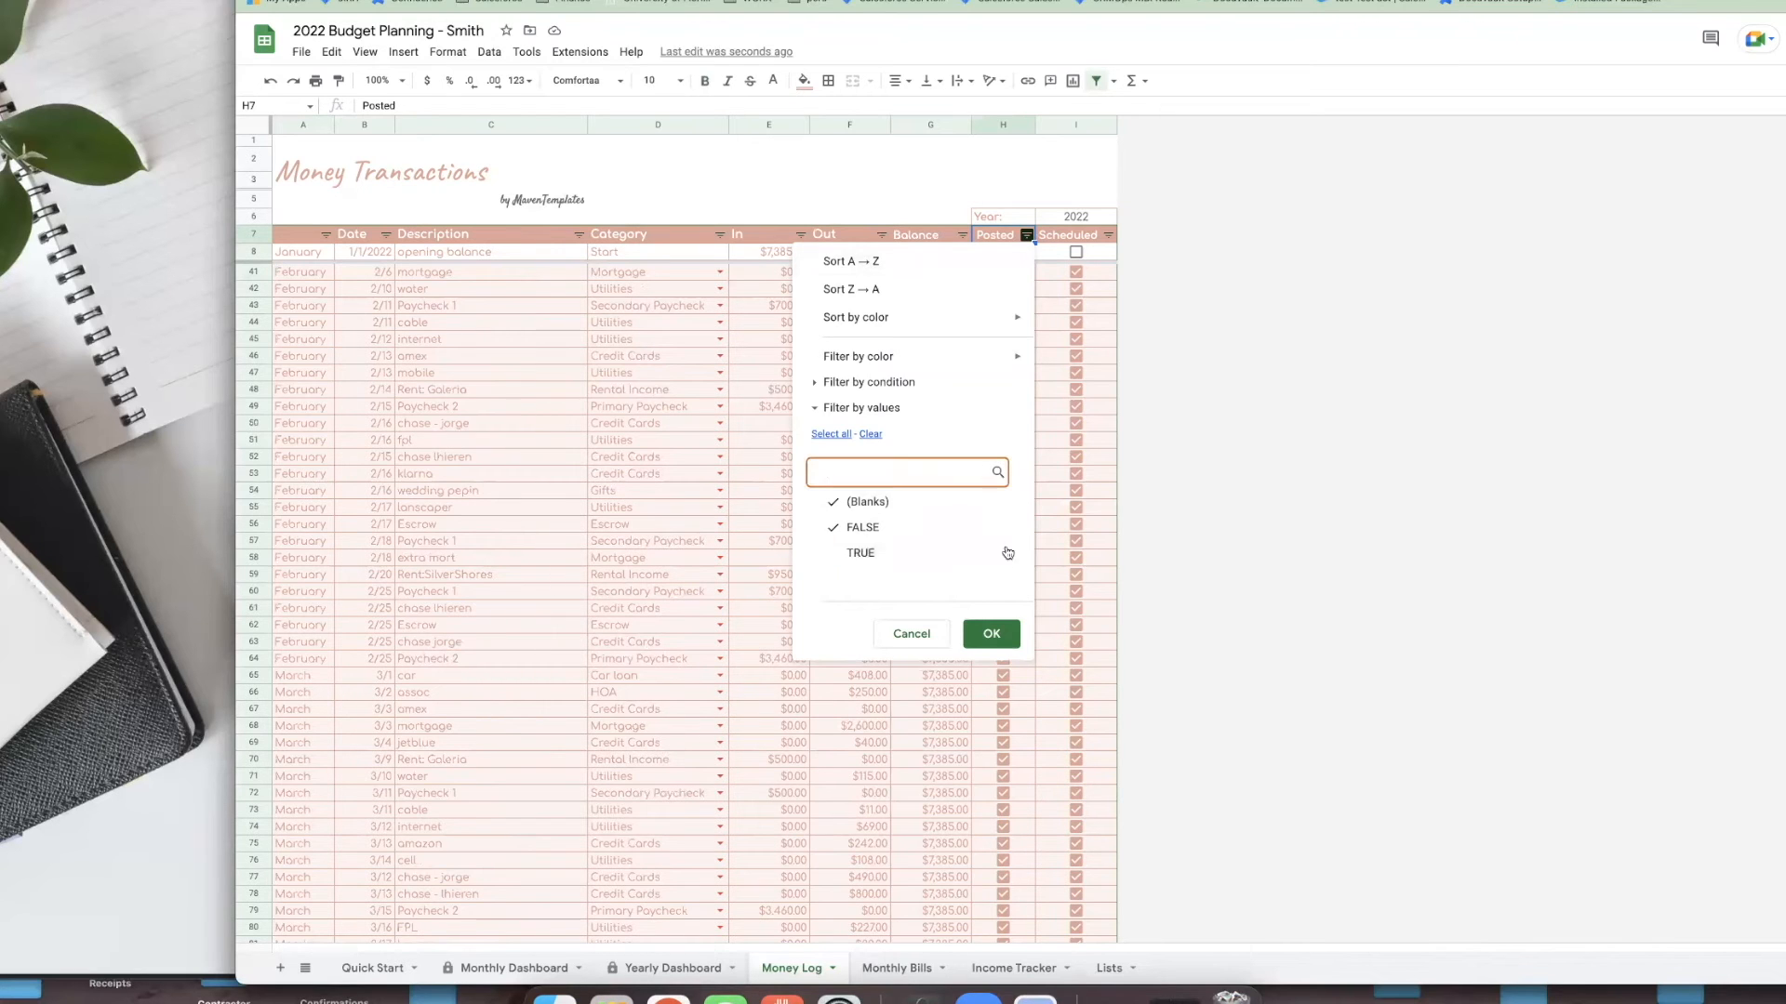
left_click(995, 634)
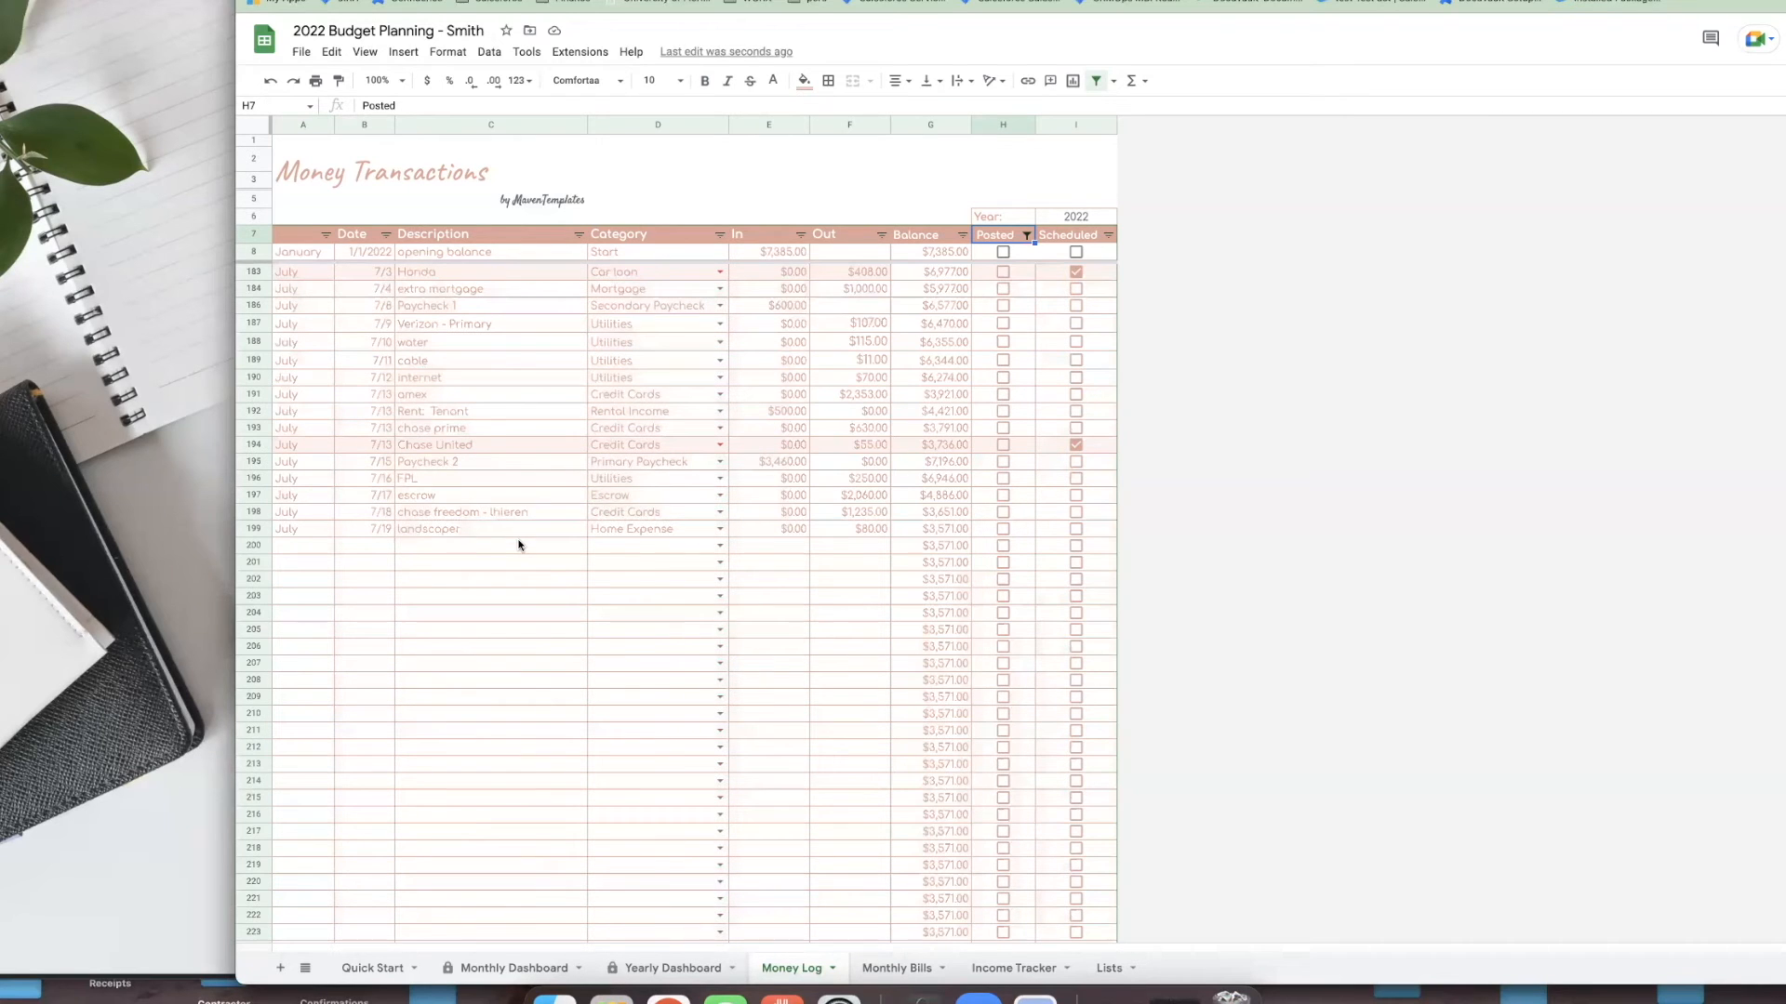
- Extend the Date column from the 7/19 landscaper row down through 8/1 in row 212
left_click(376, 530)
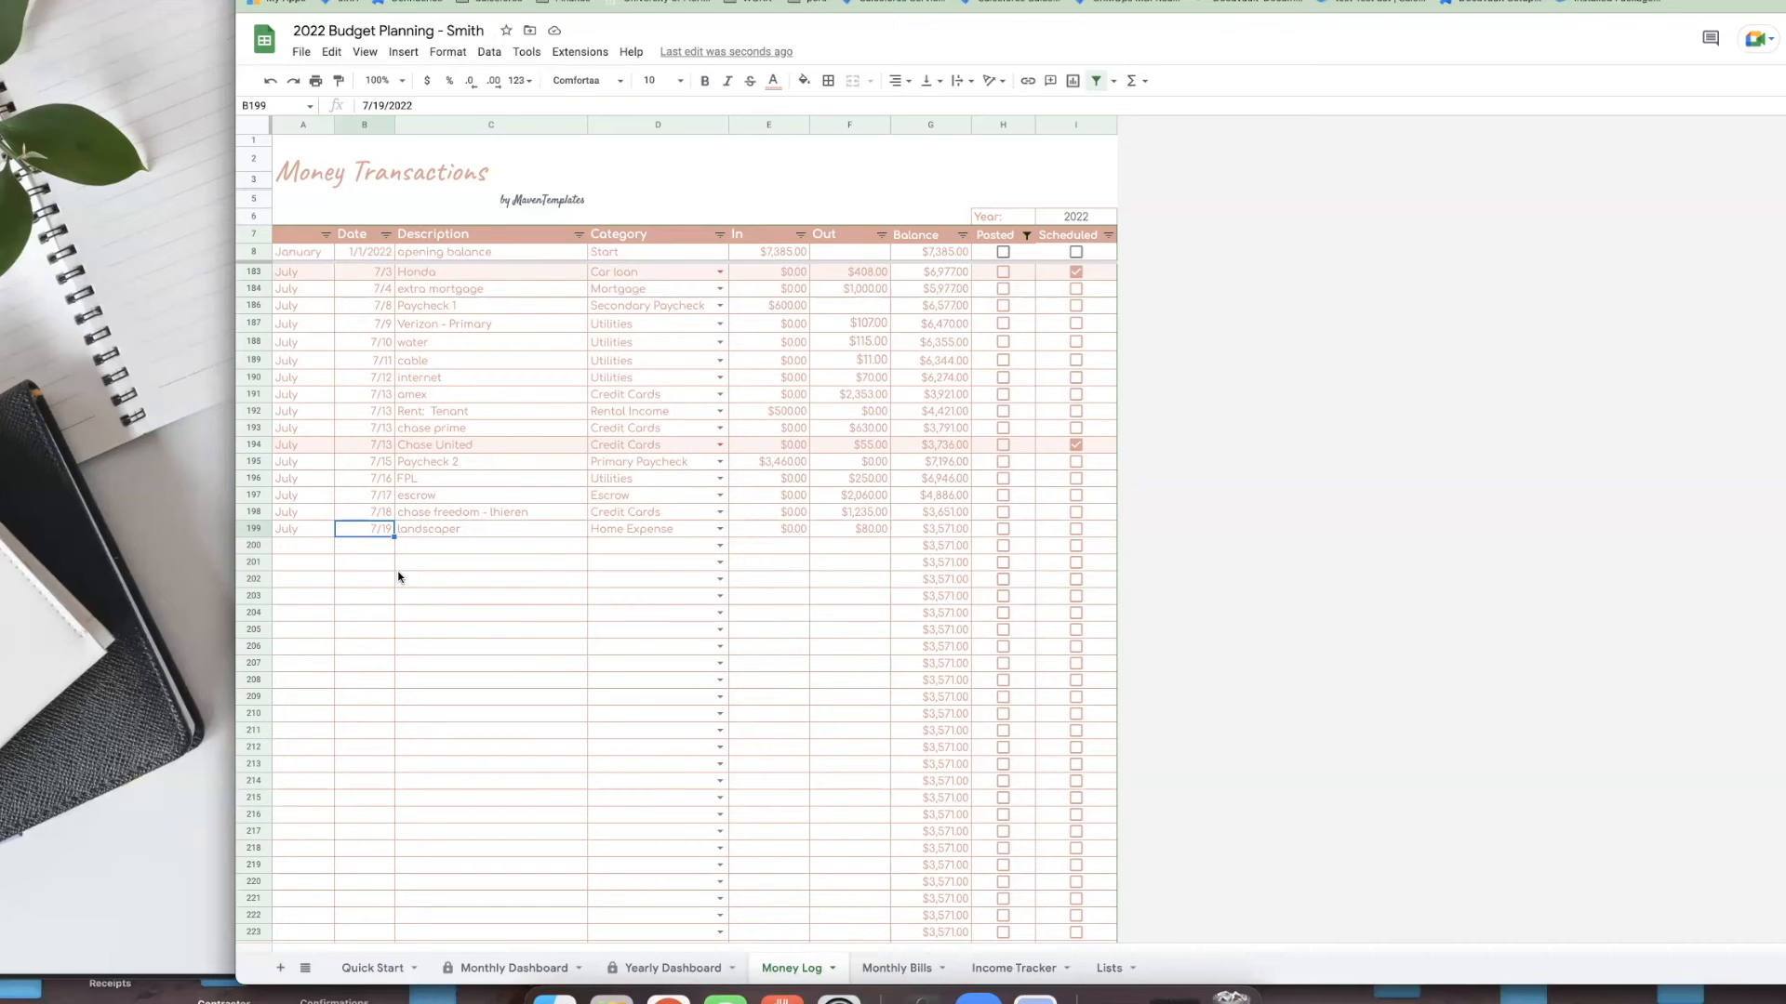
scroll(438, 576, "down", 1)
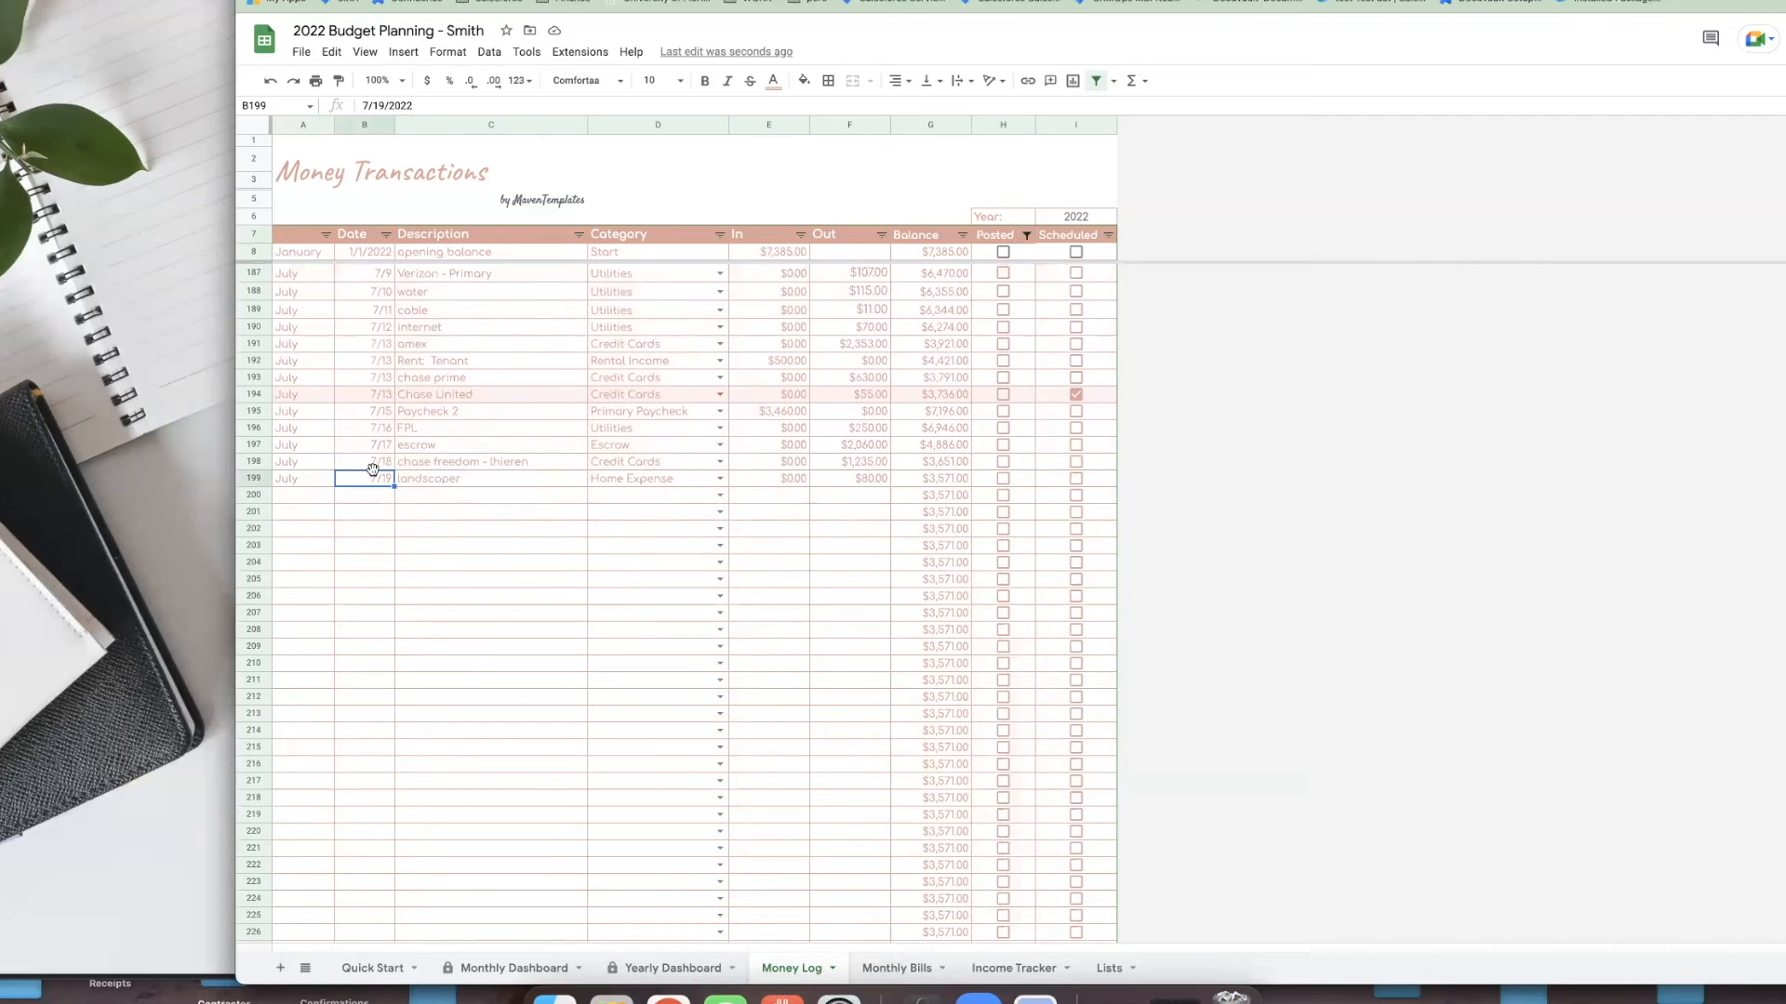
scroll(464, 607, "down", 1)
scroll(463, 609, "down", 1)
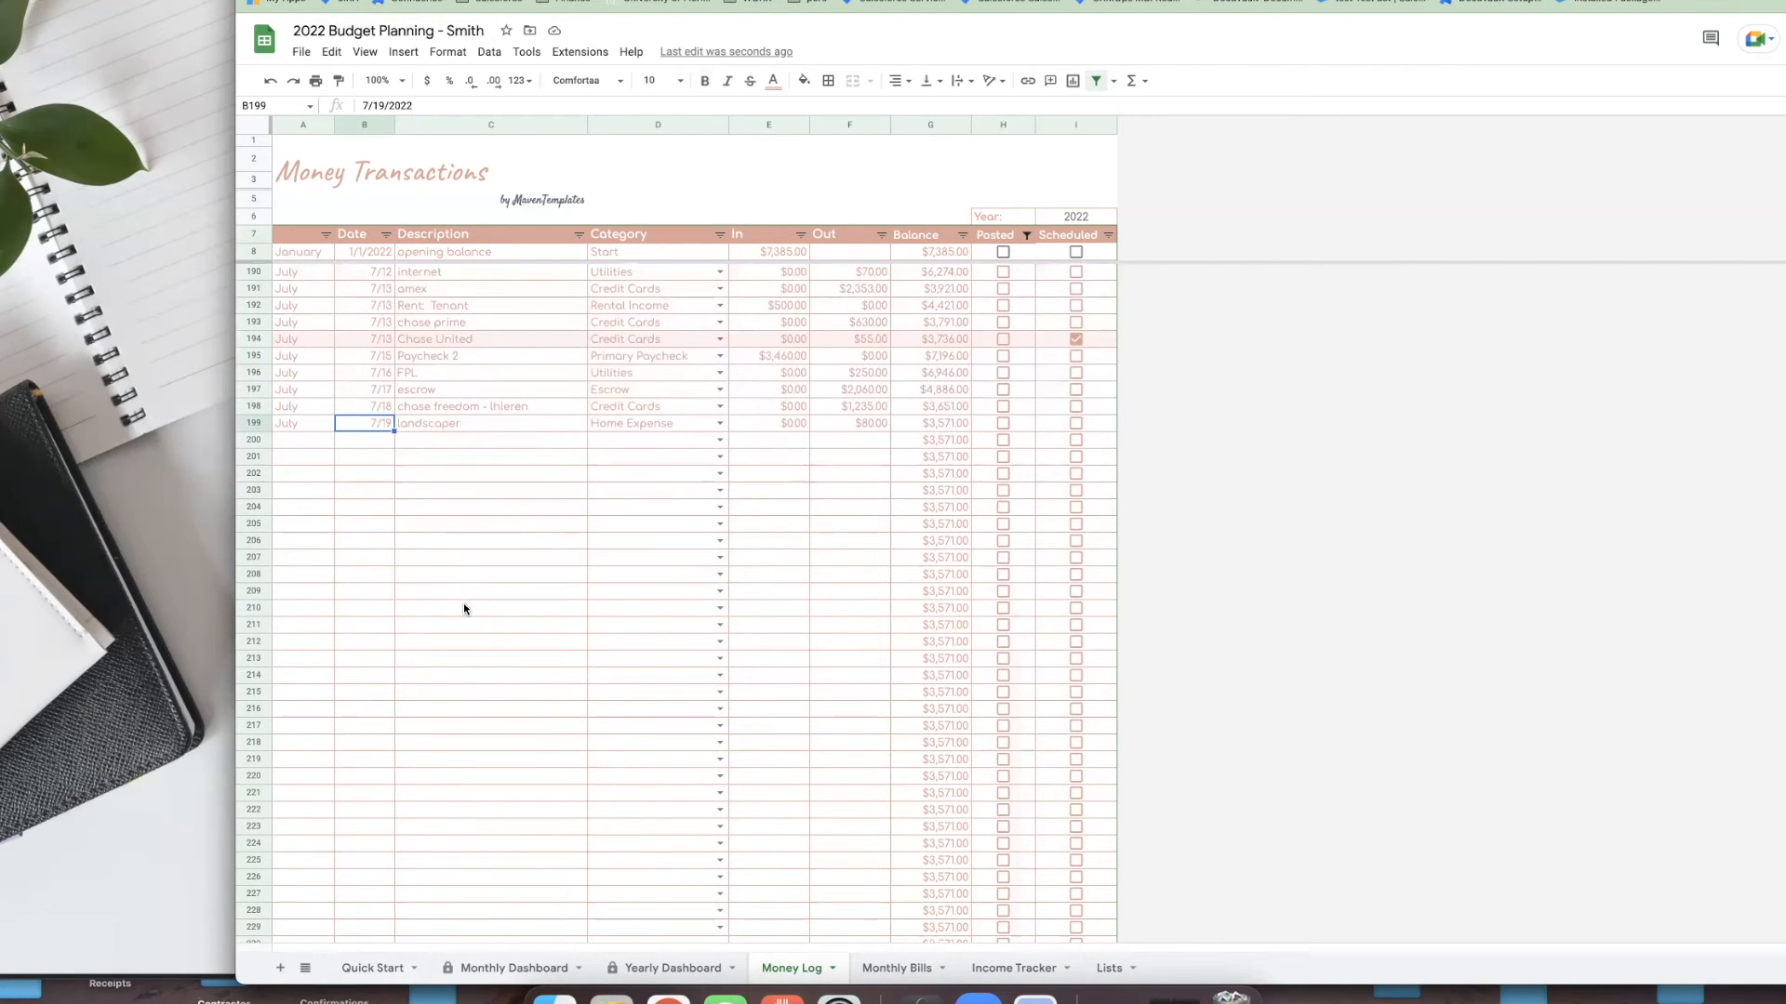
scroll(463, 606, "down", 1)
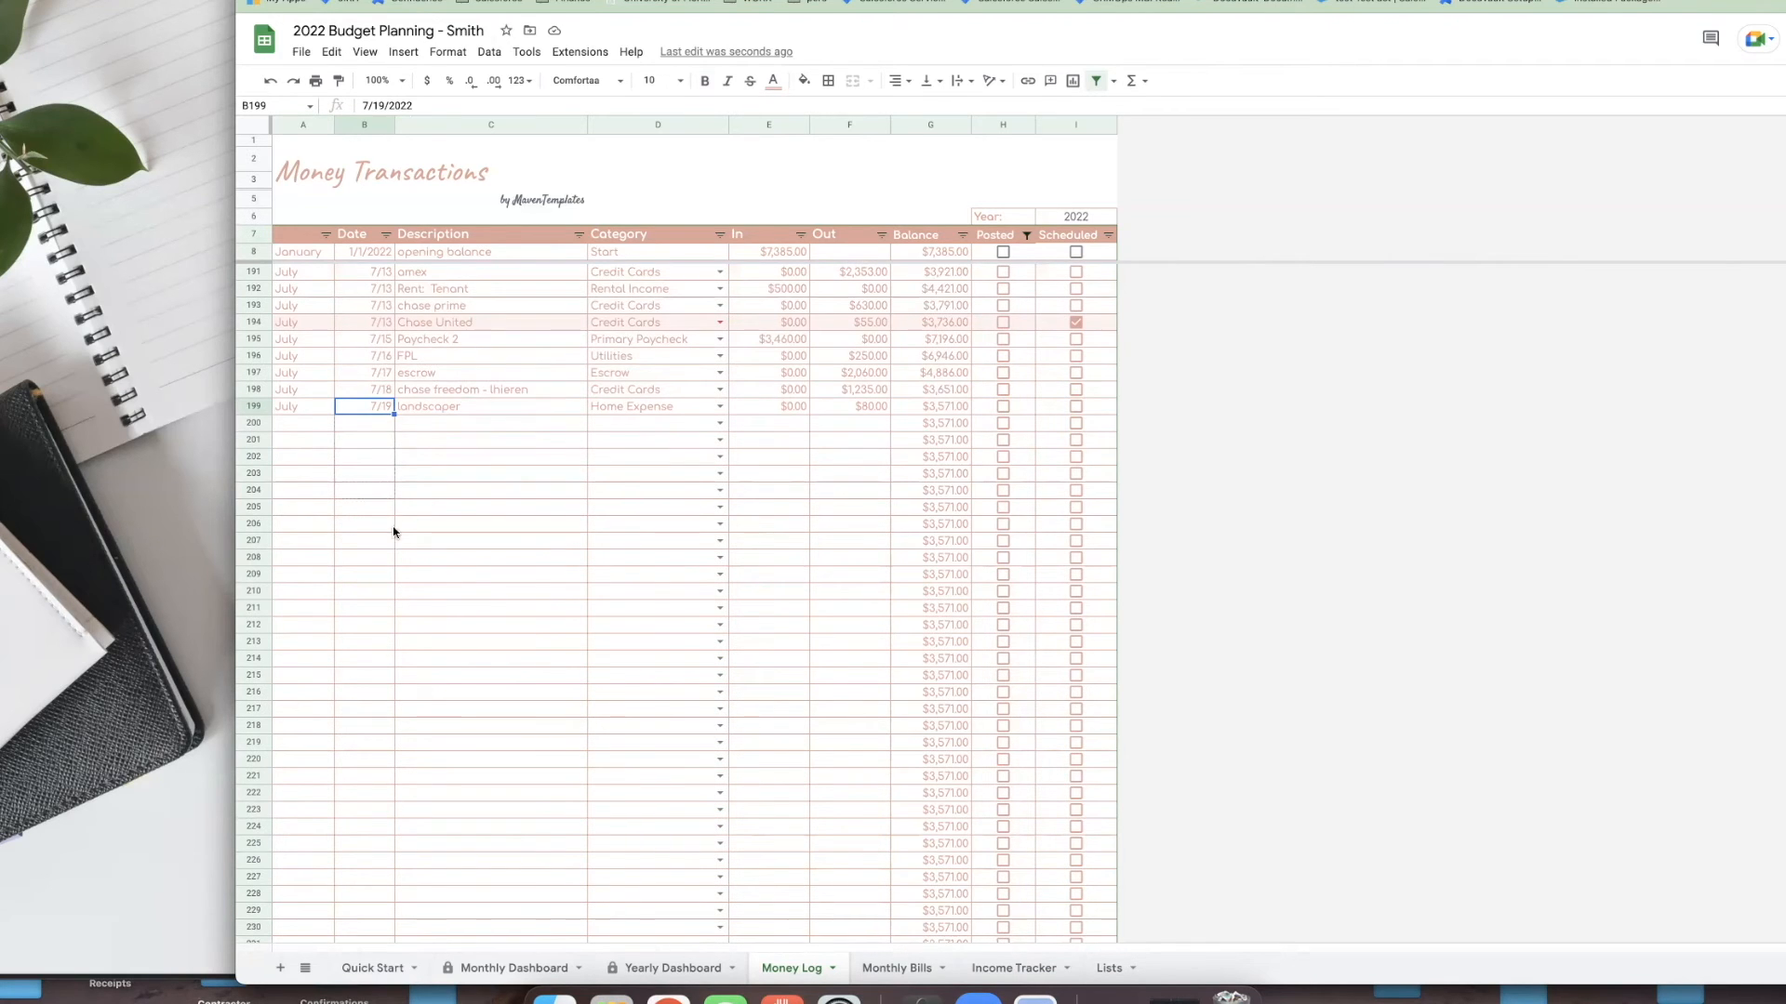
left_click_drag(394, 414, 398, 581)
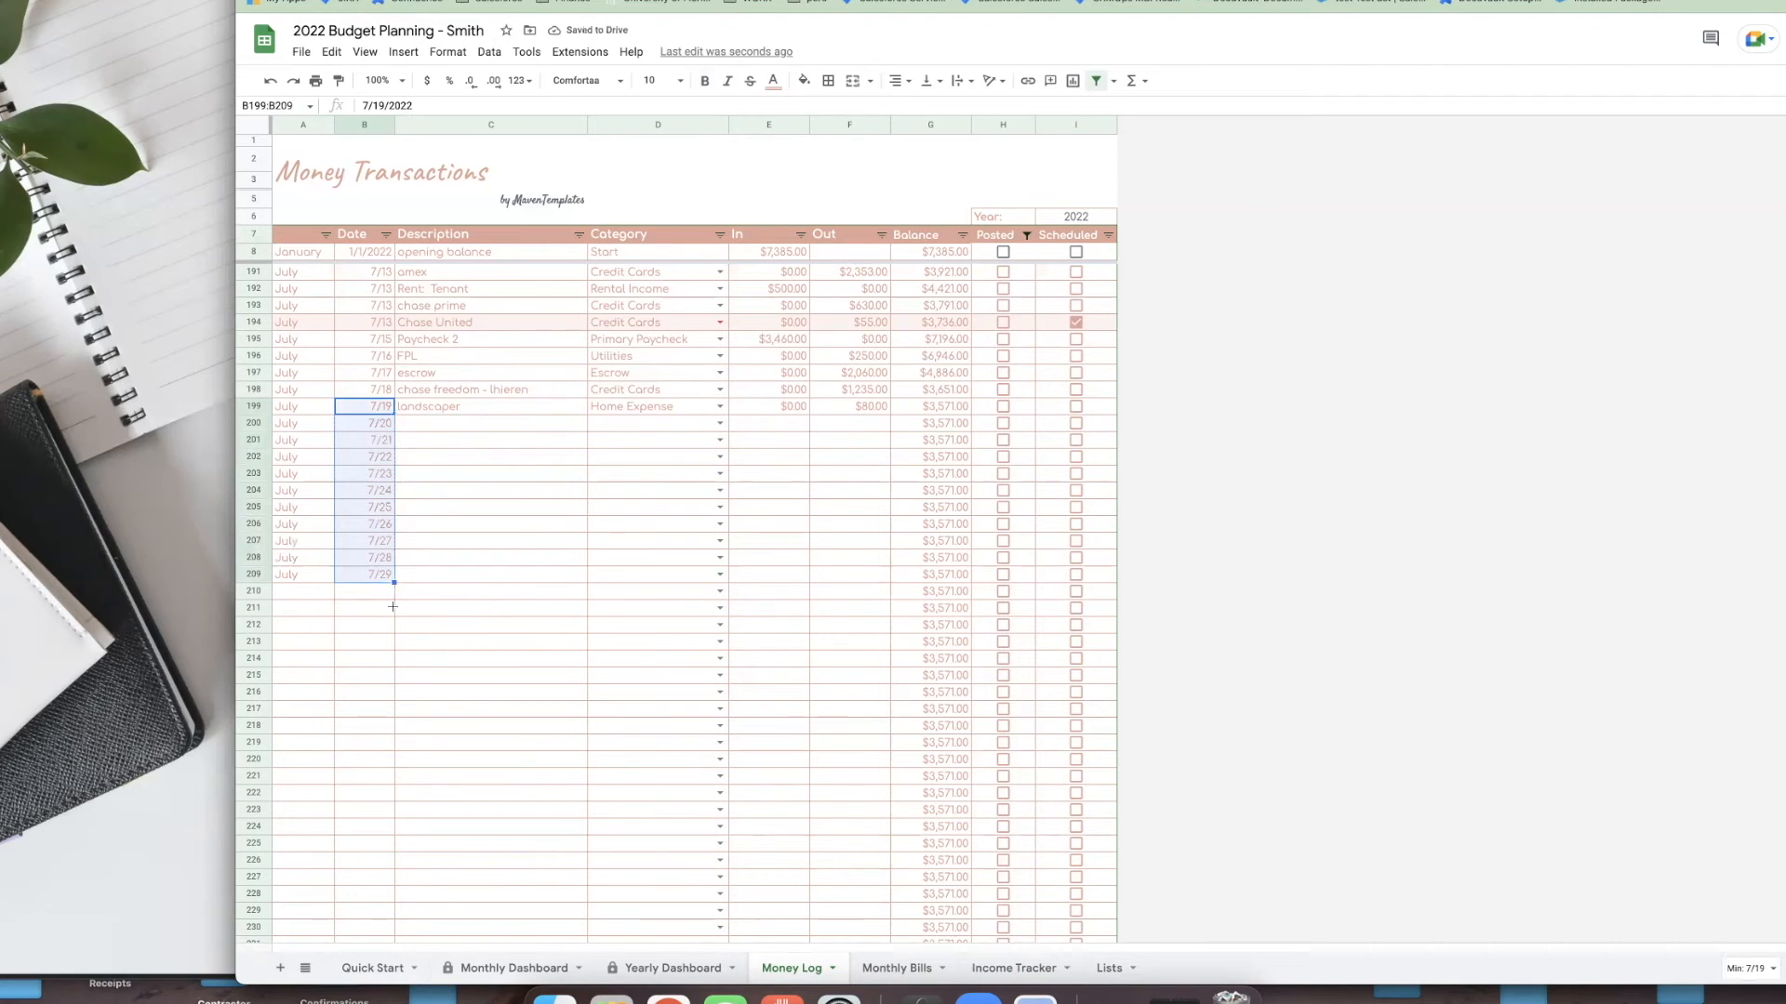
left_click_drag(394, 582, 391, 629)
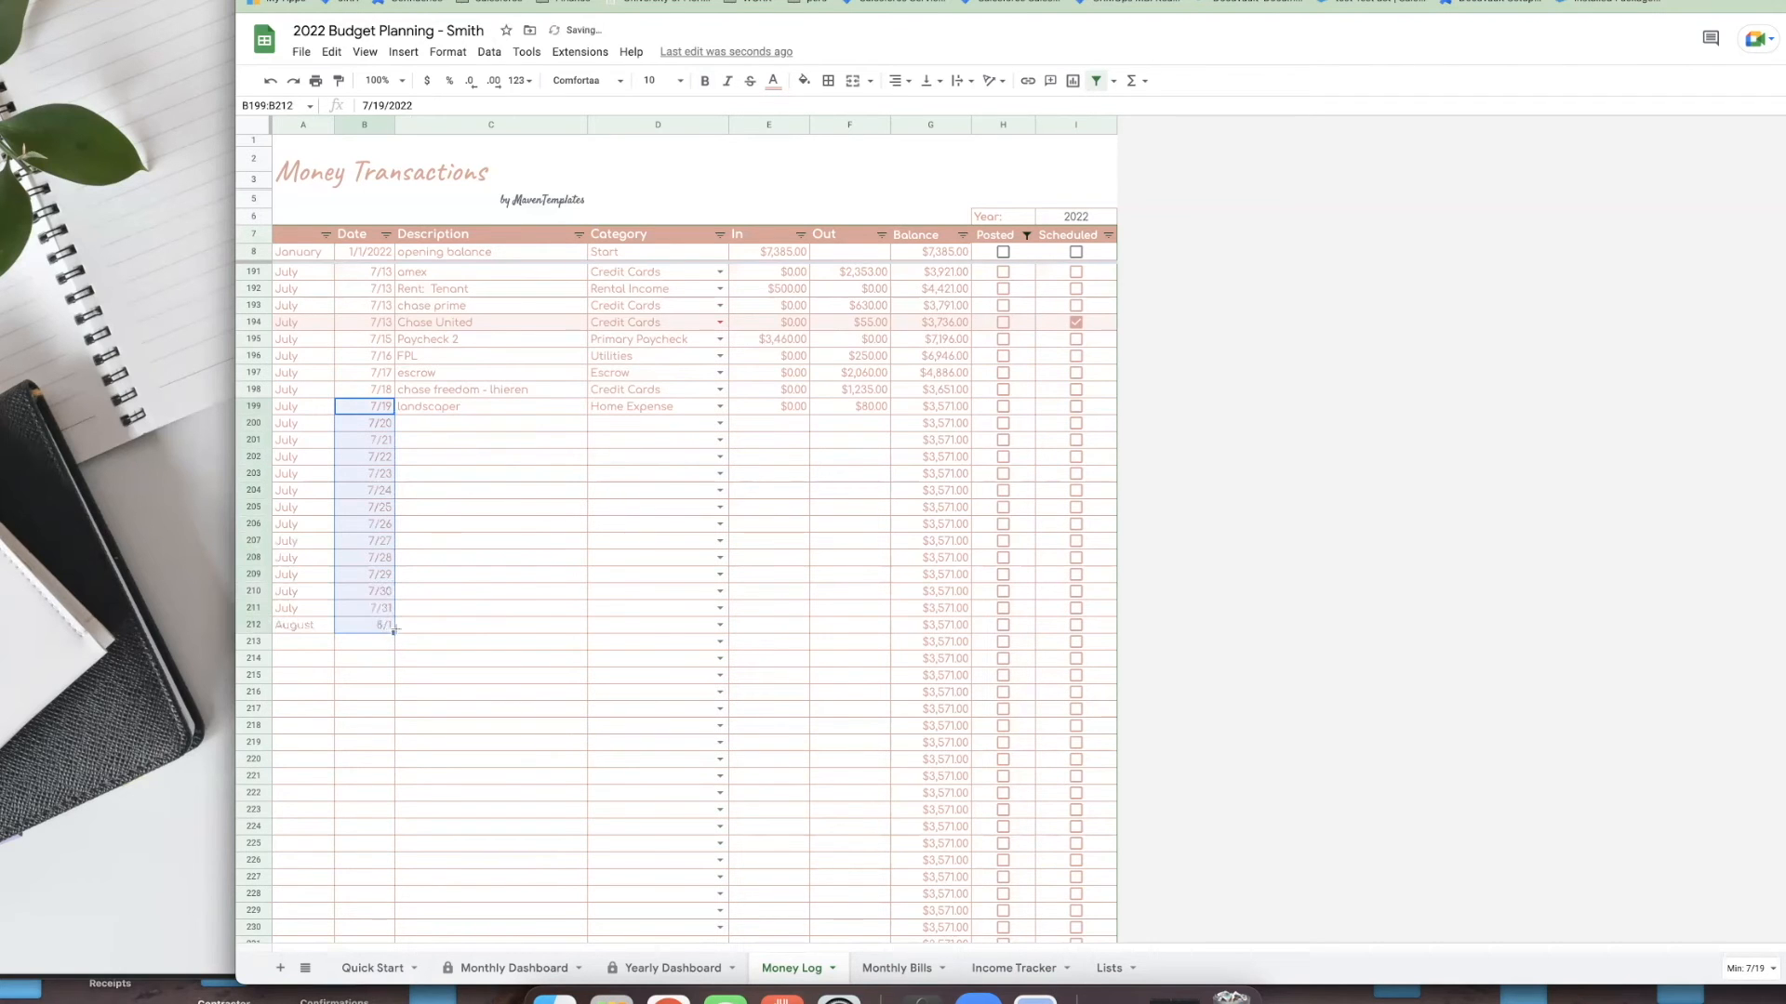
left_click(457, 630)
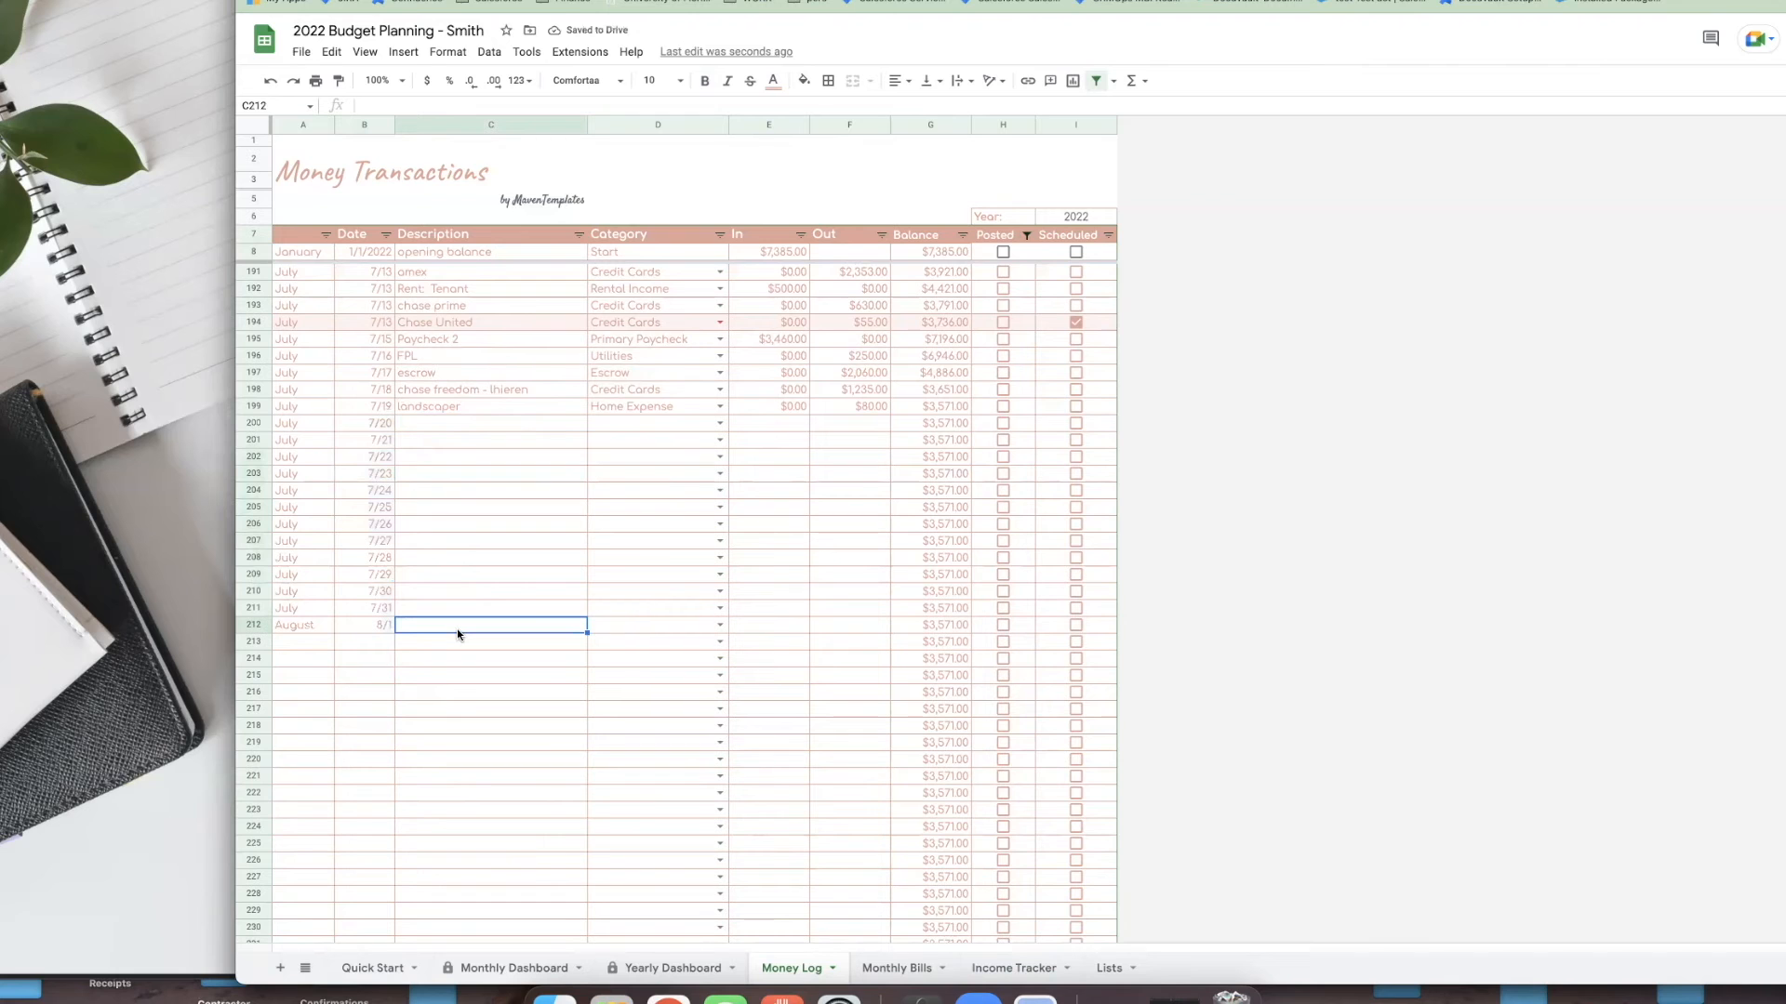
- Check the due days of the FPL, Landscaper and Monthly escrow bills on the Monthly Bills sheet
scroll(456, 629, "down", 1)
scroll(456, 634, "down", 1)
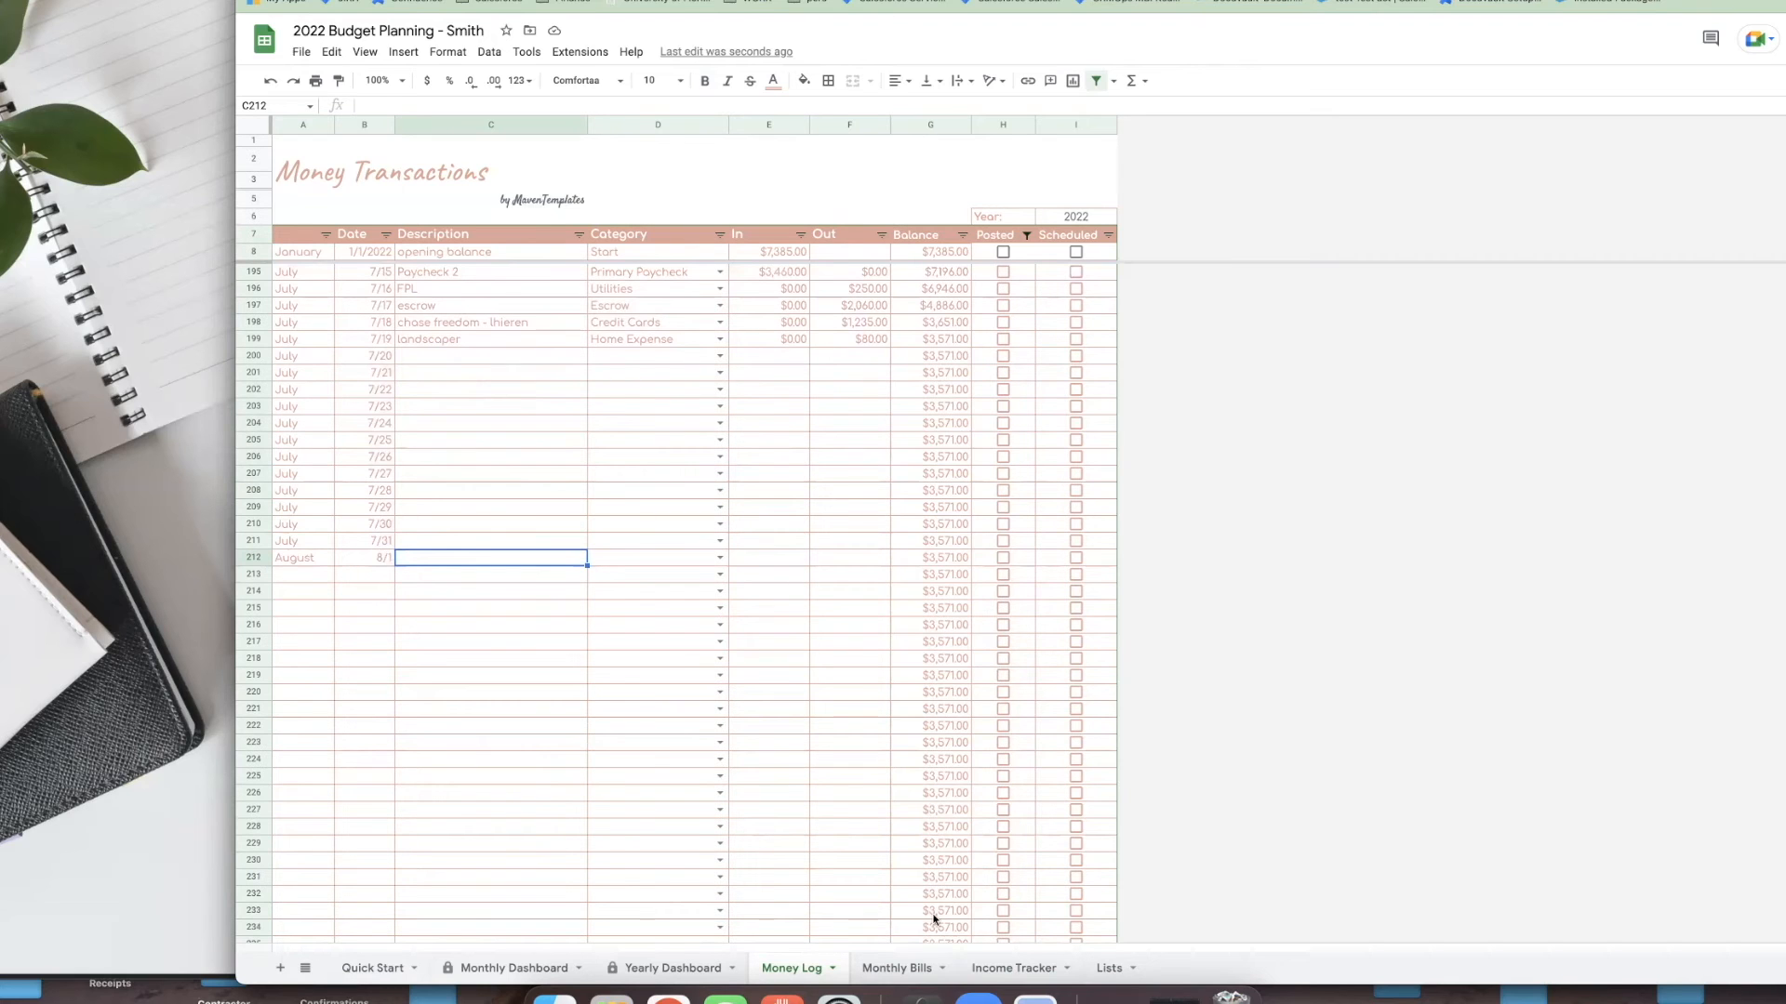
left_click(369, 357)
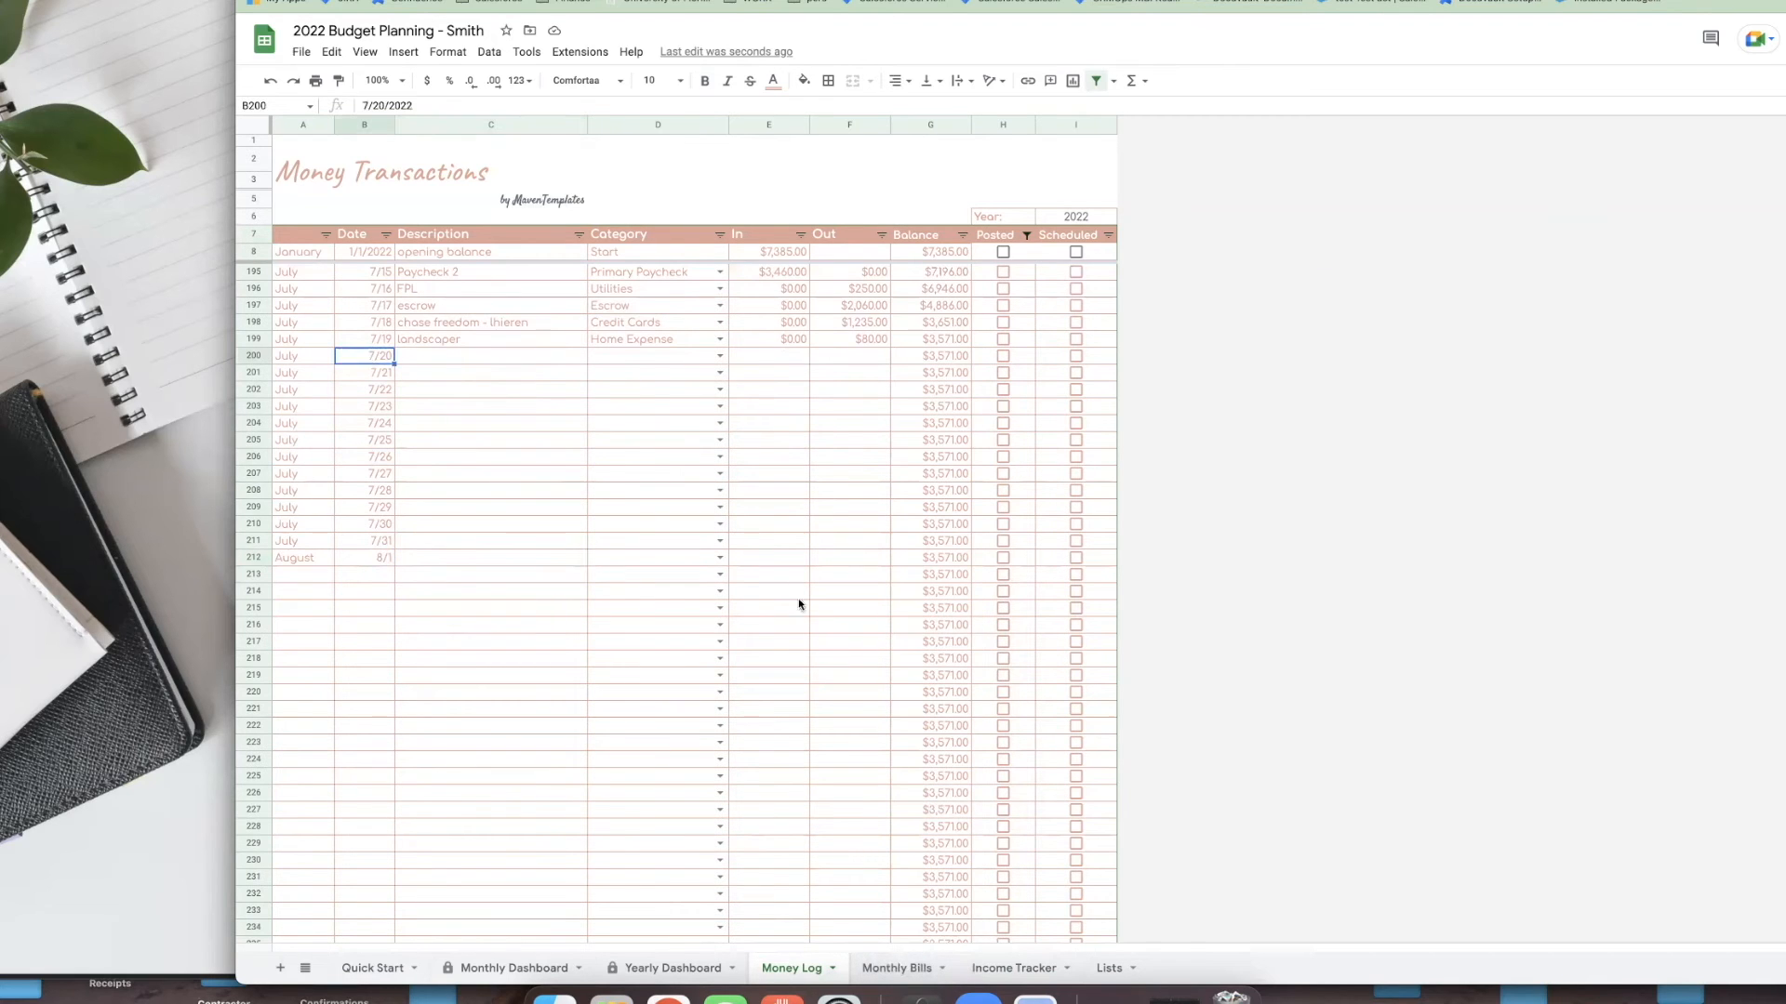
left_click(902, 968)
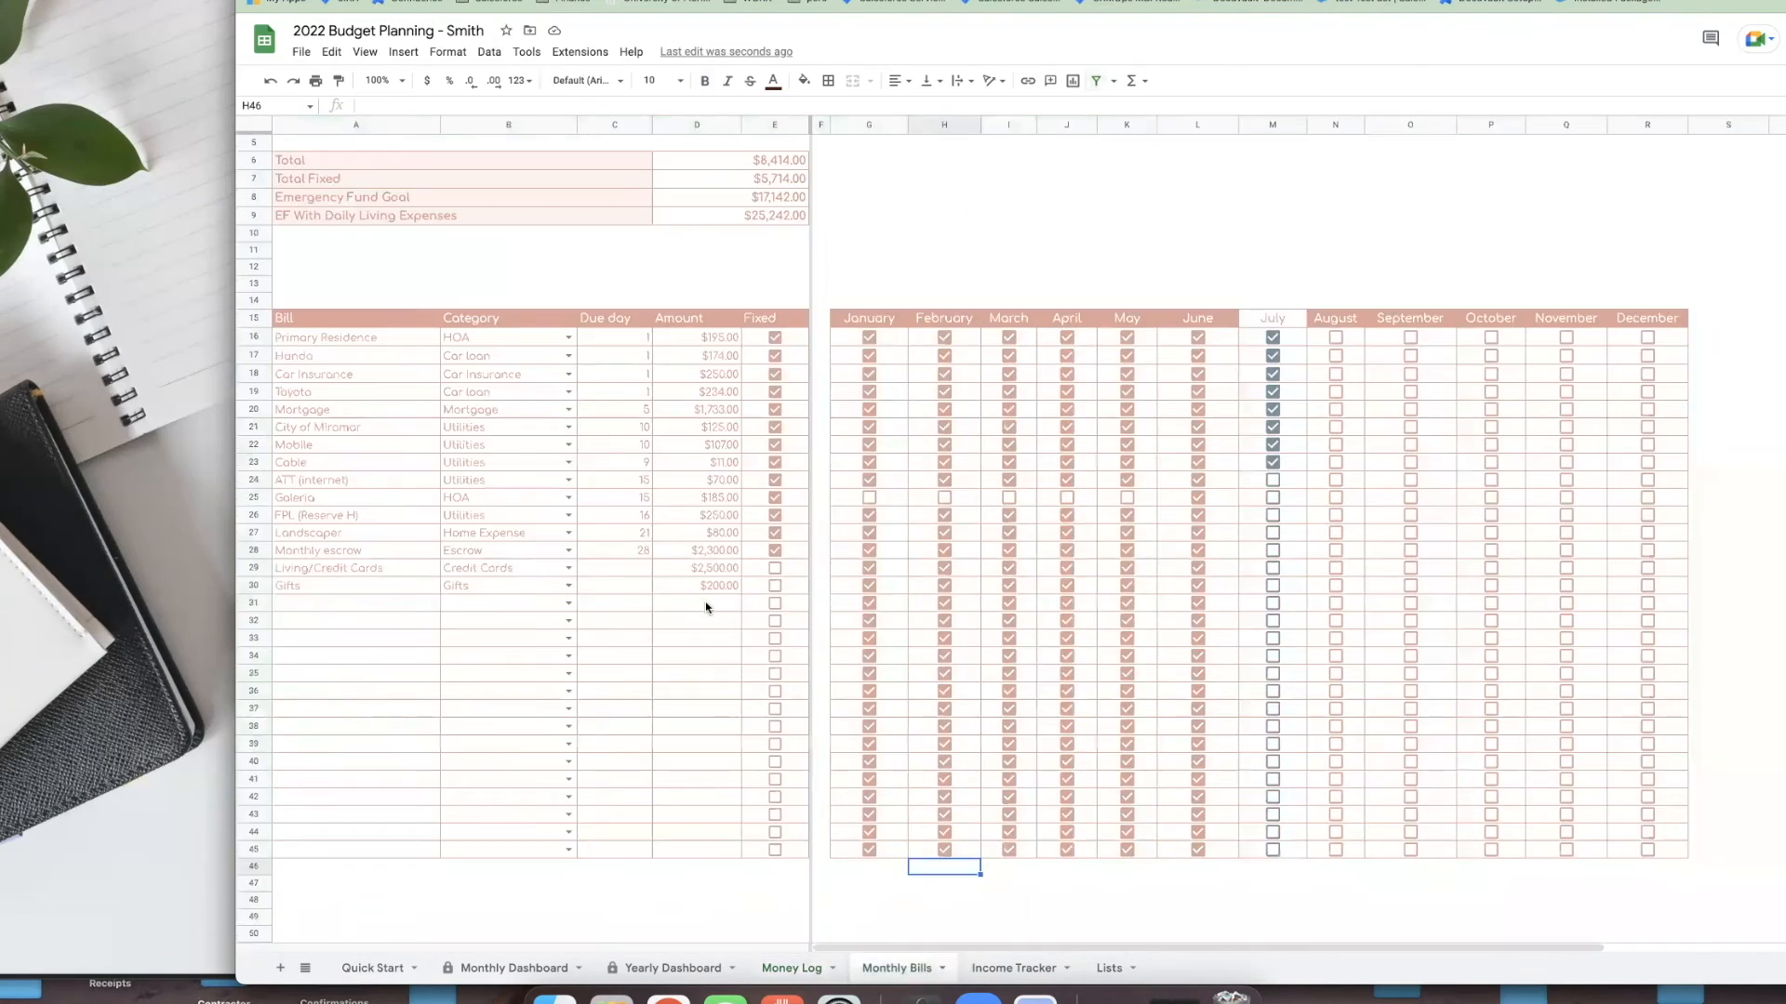
left_click(638, 535)
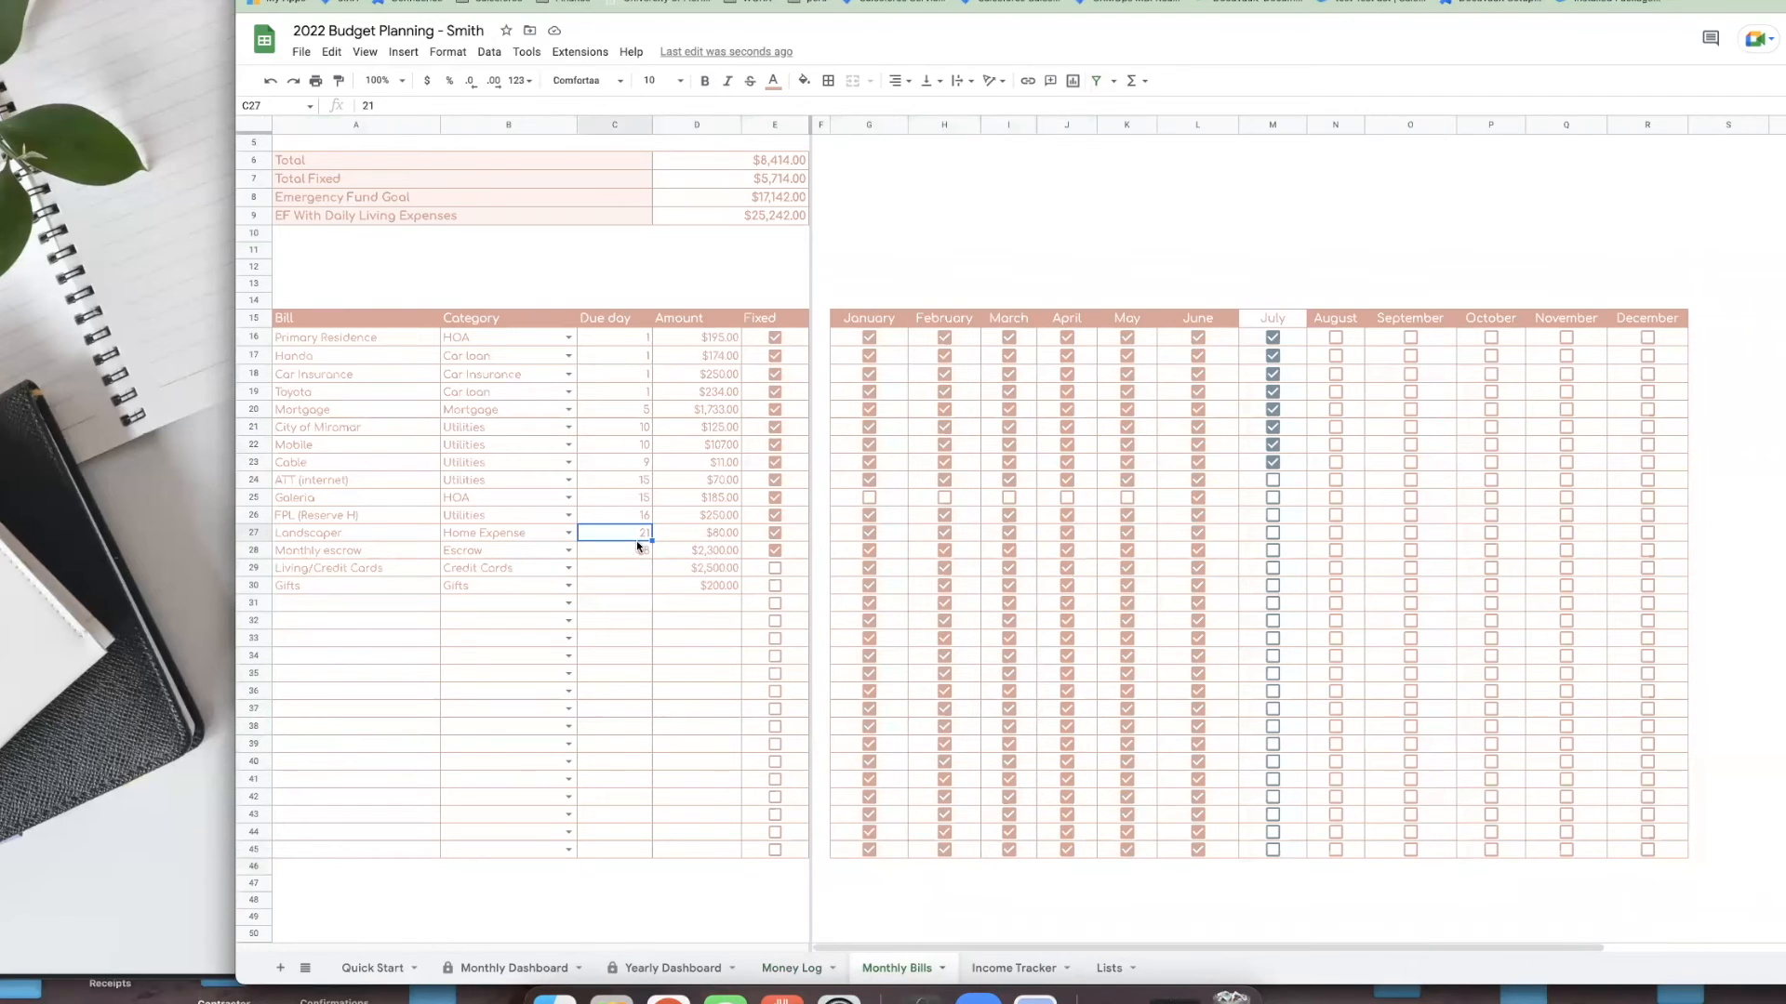
left_click(594, 516)
left_click(637, 535)
left_click(636, 554)
left_click(324, 552)
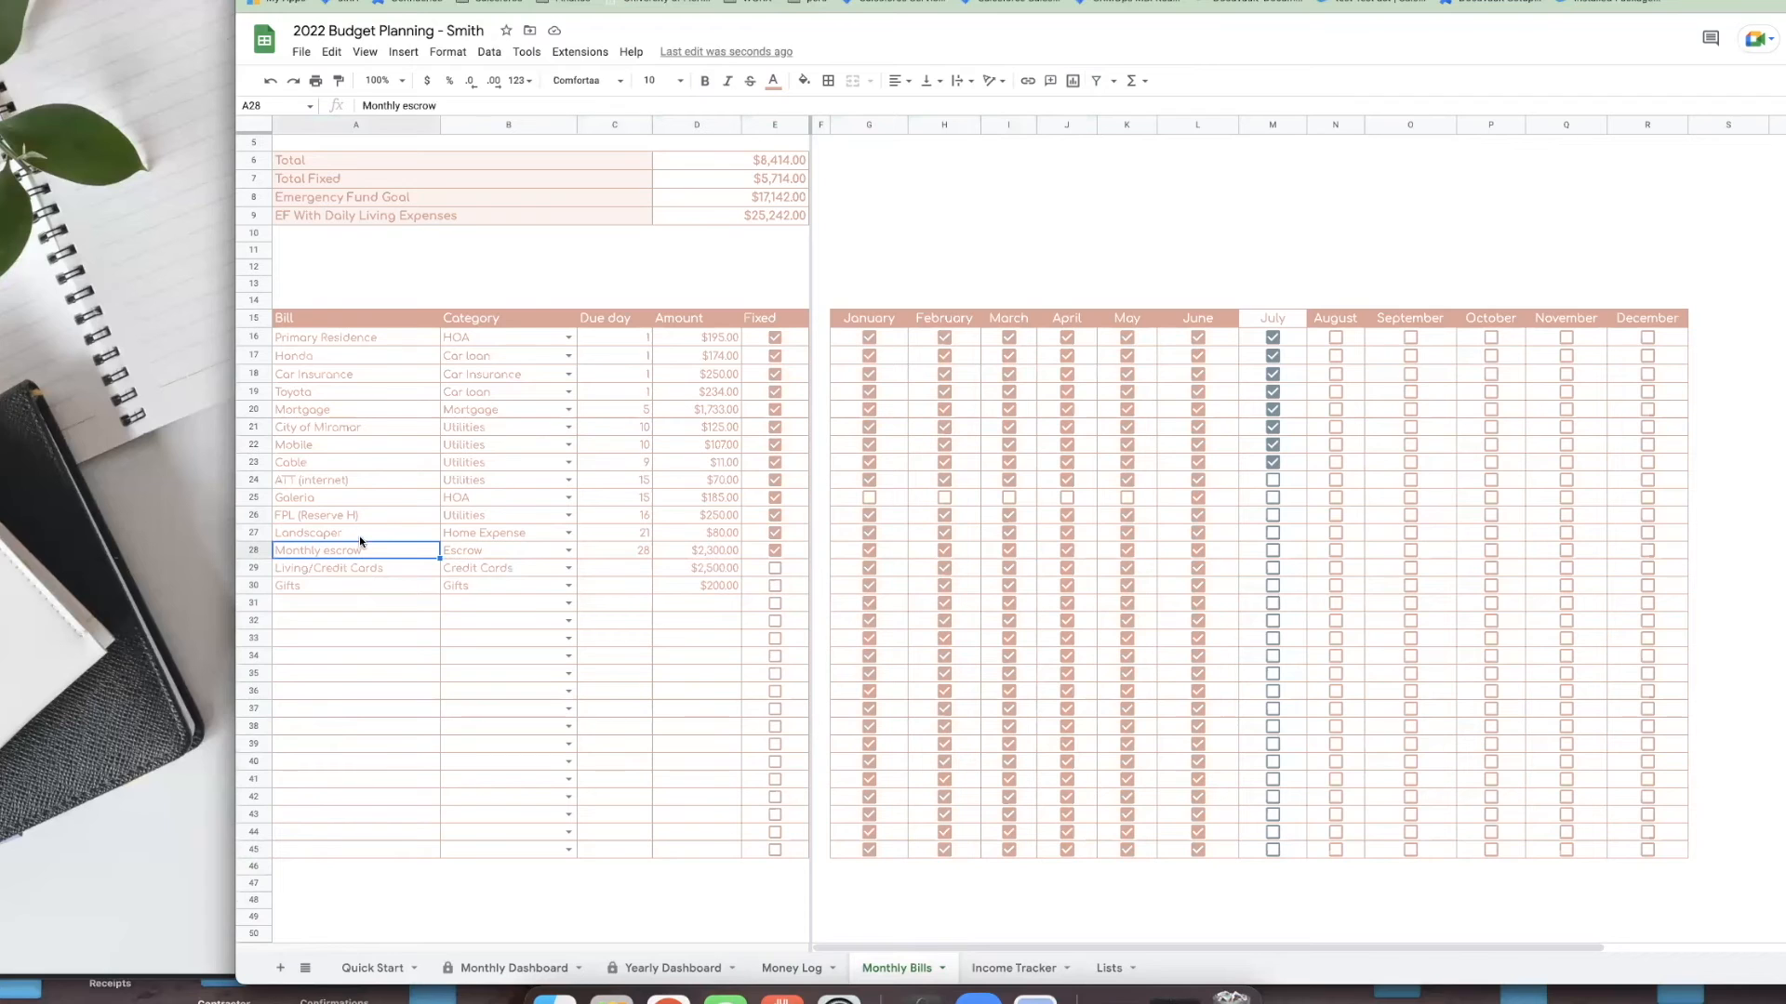
left_click(365, 534)
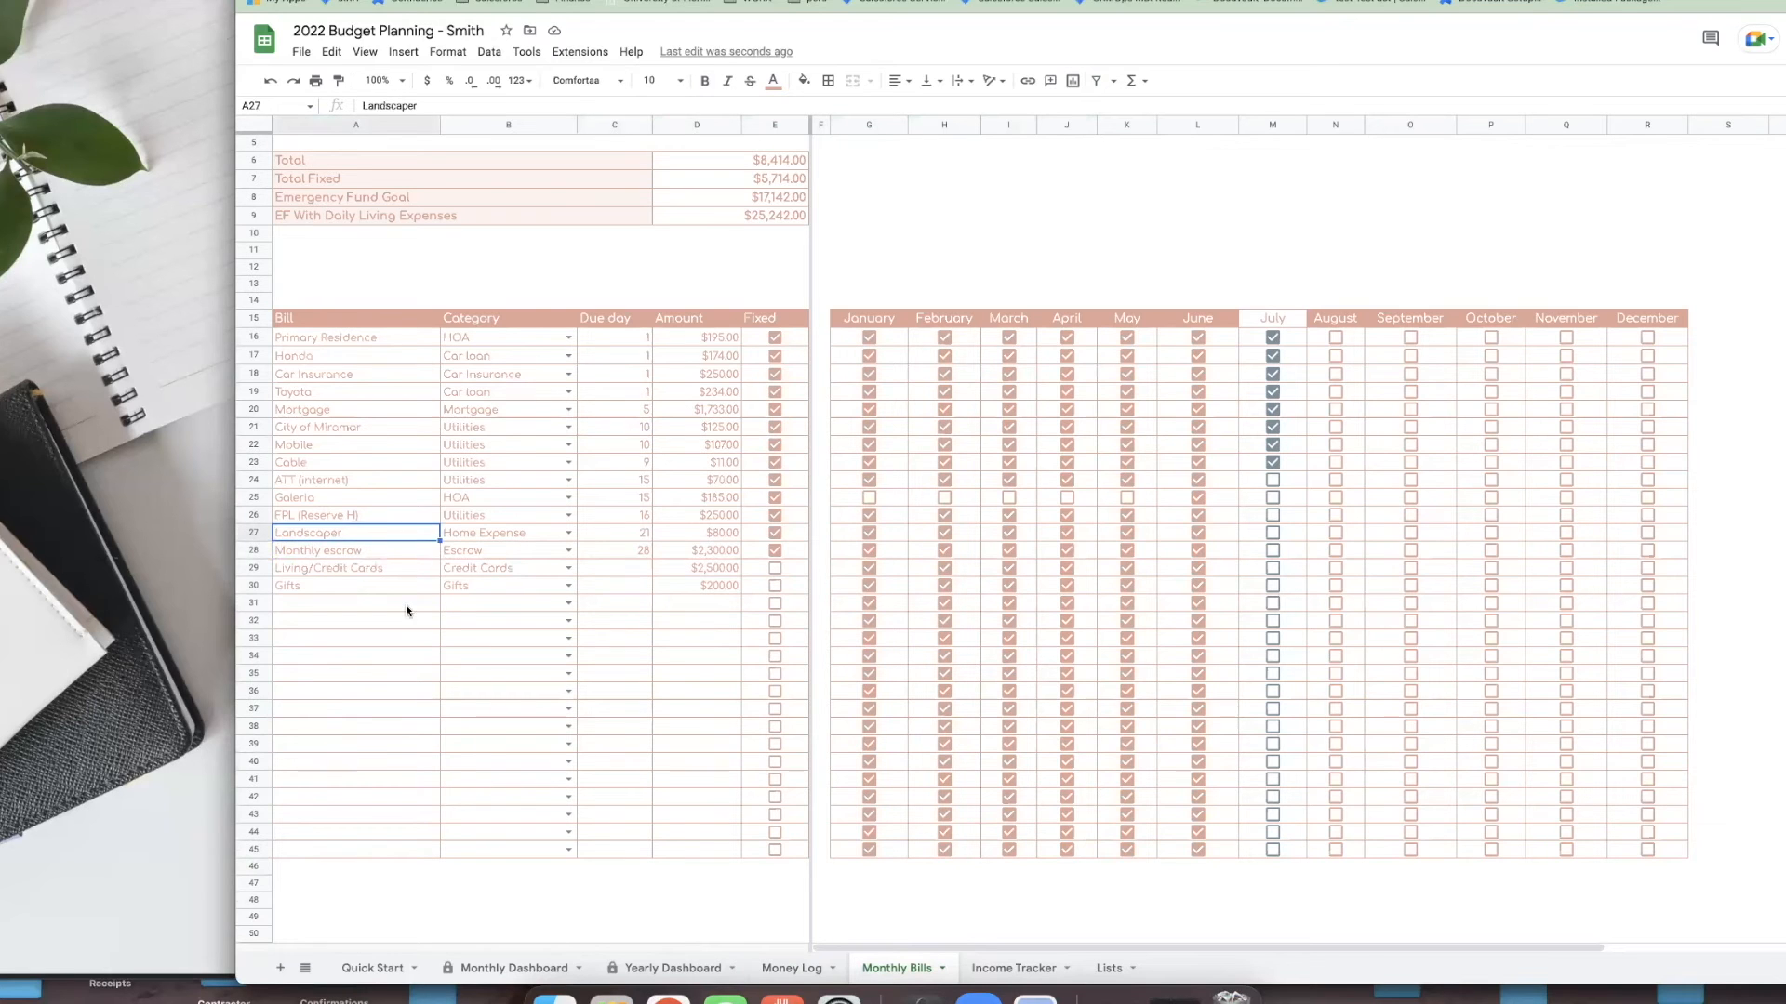
left_click(628, 537)
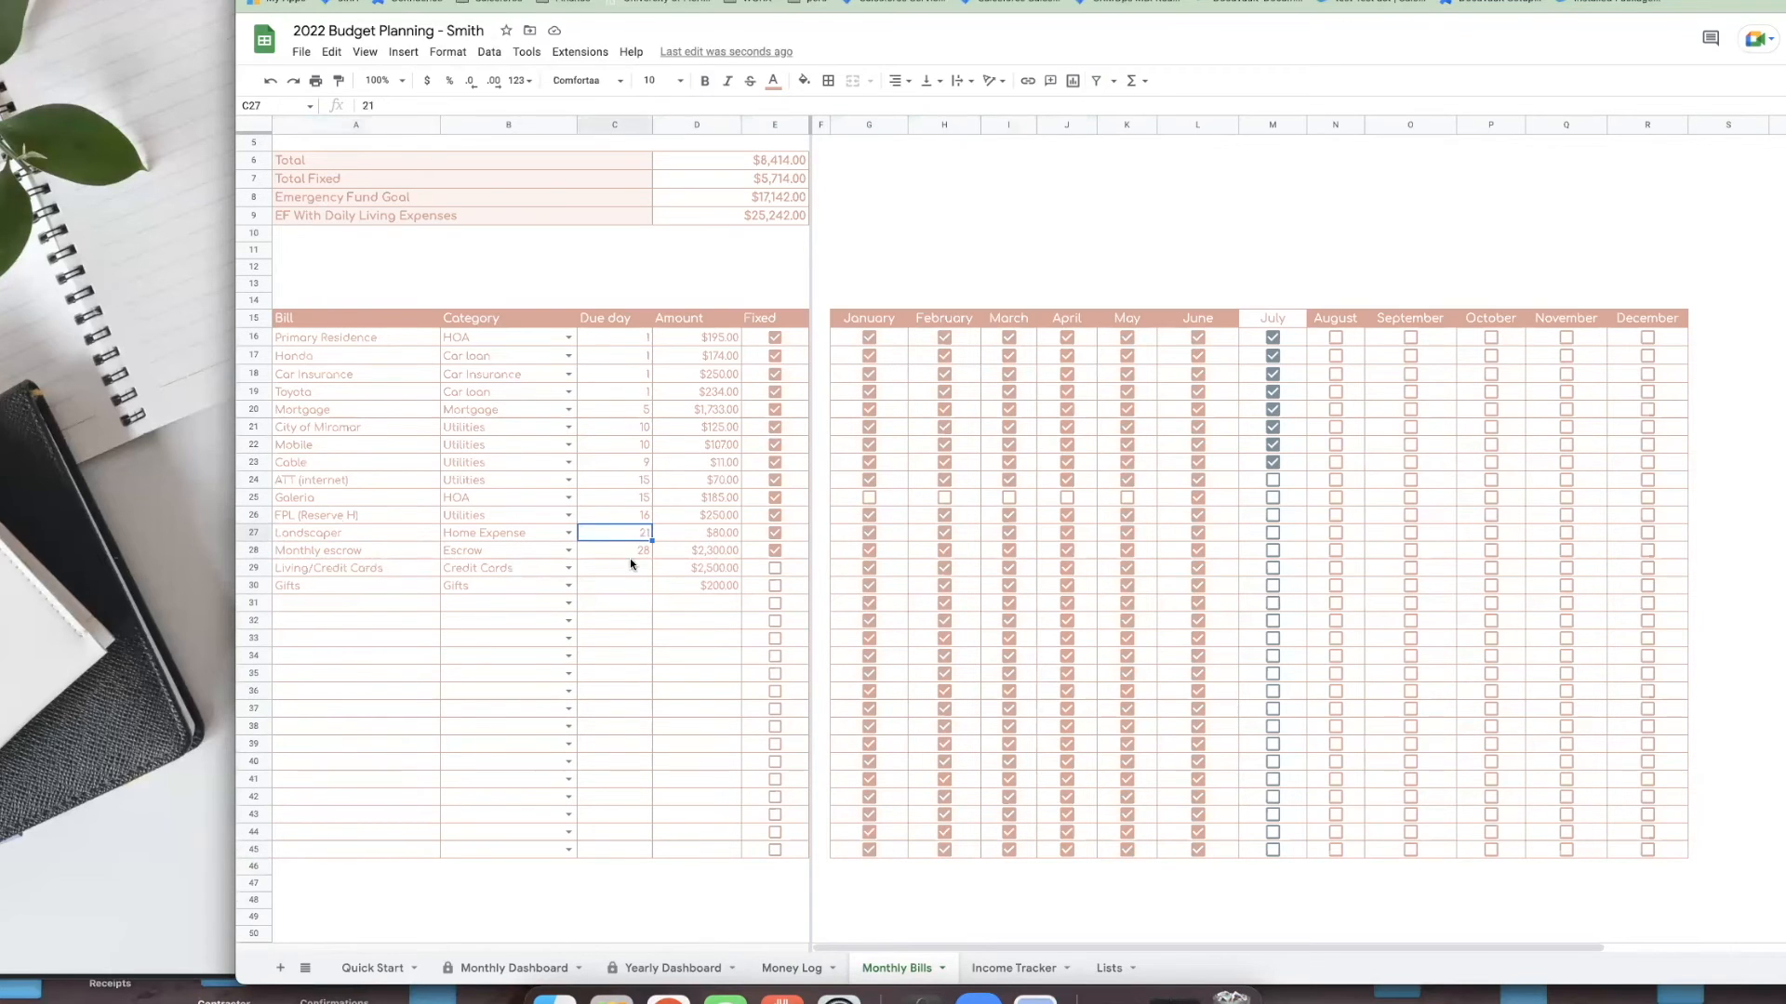
left_click(629, 556)
- Add an escrow transaction on the 7/28 row of the Money Log with the category Escrow
left_click(792, 968)
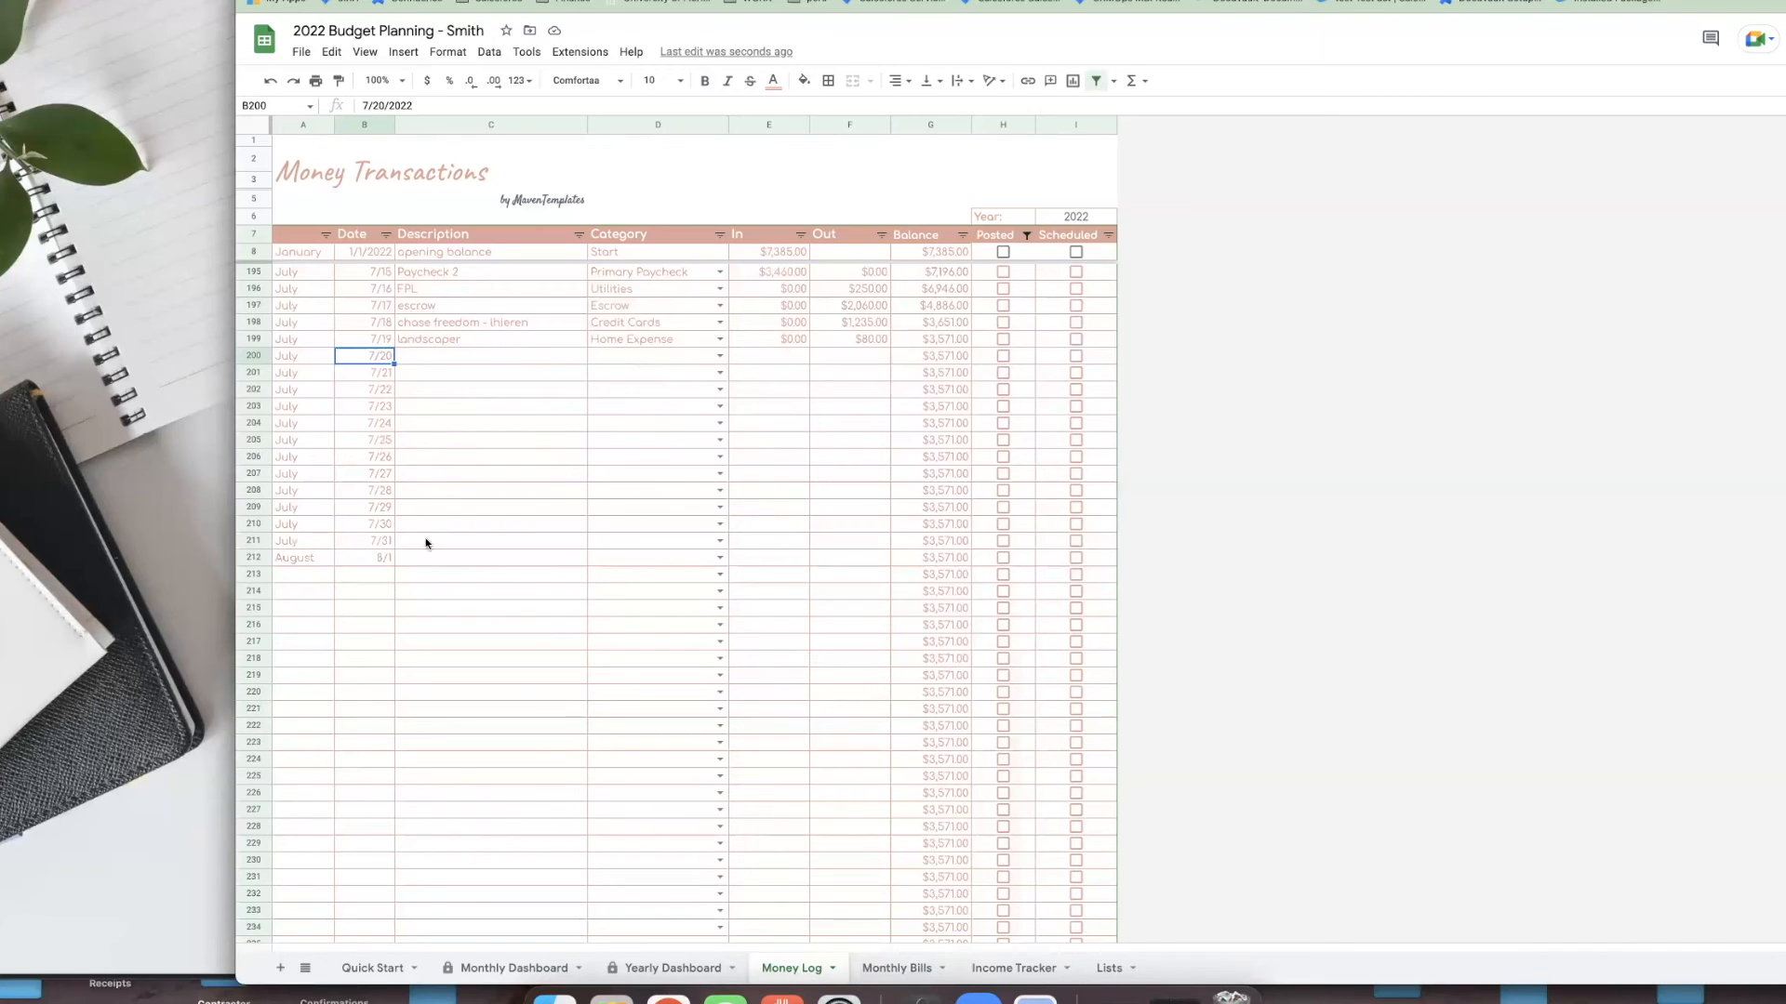
left_click(469, 492)
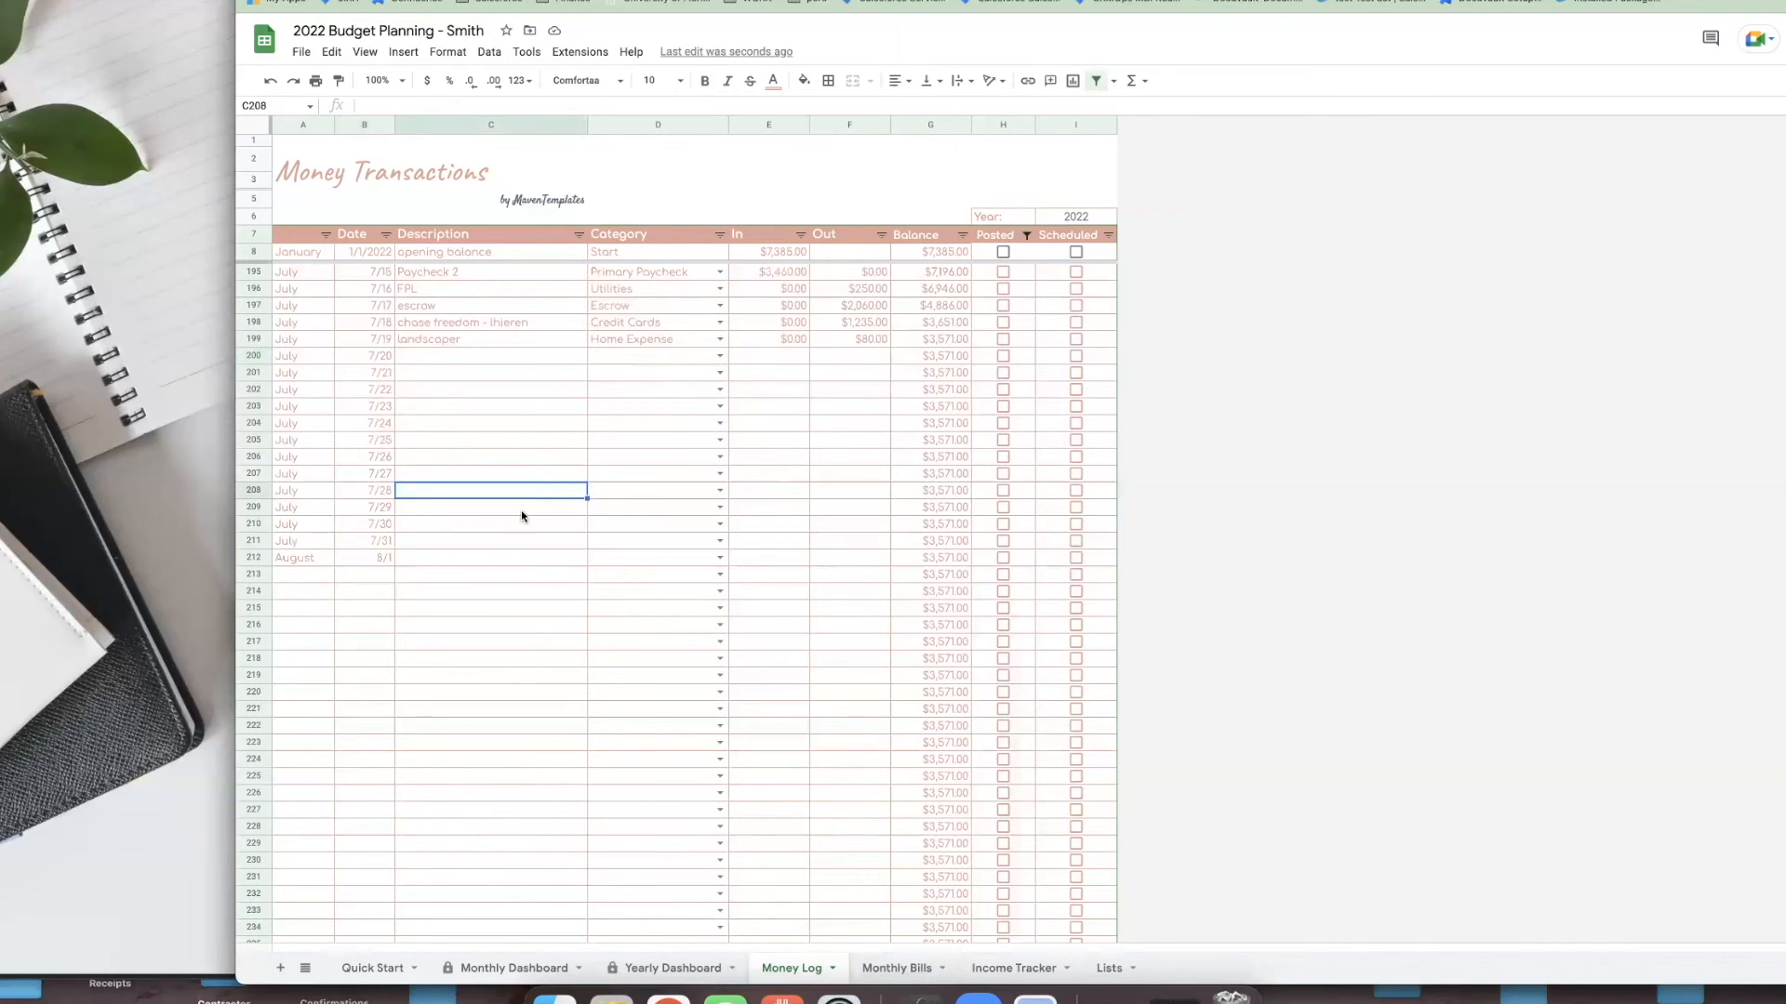
key("Return")
type("escrow")
left_click(720, 491)
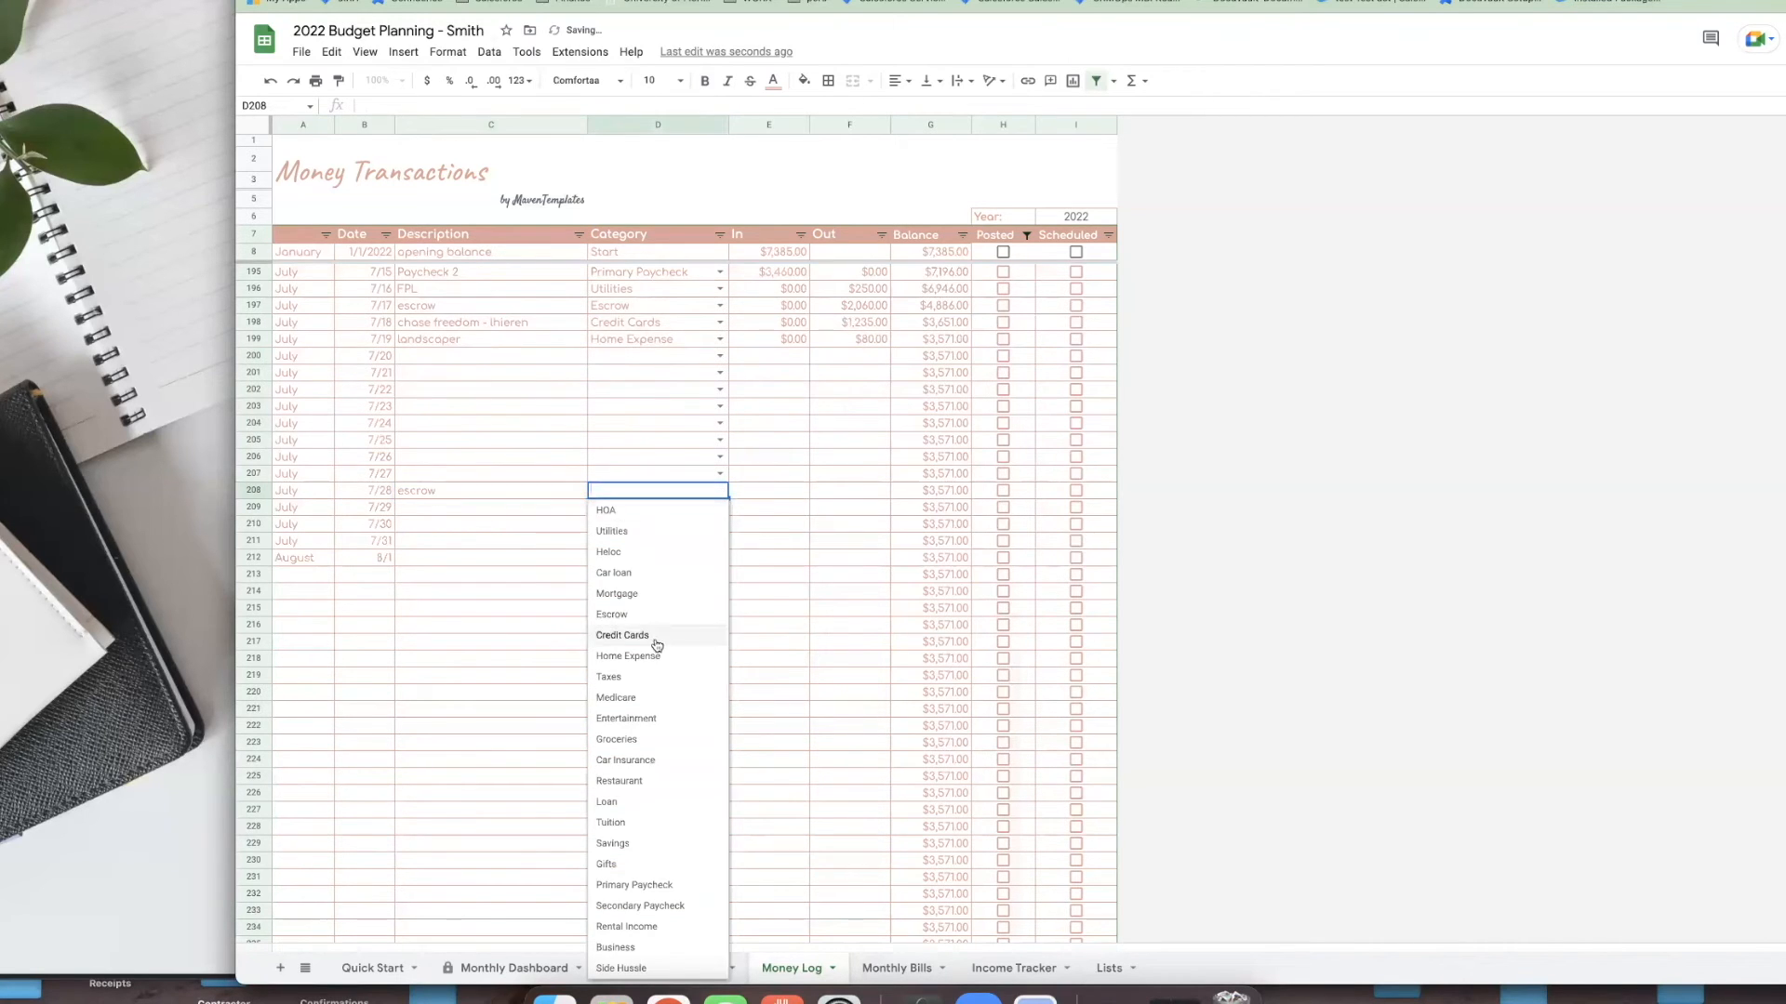
type("esc")
left_click(628, 512)
- Look up the Monthly escrow amount on the Monthly Bills sheet and enter 2300 as Out for the 7/28 escrow transaction in the Money Log
left_click(897, 969)
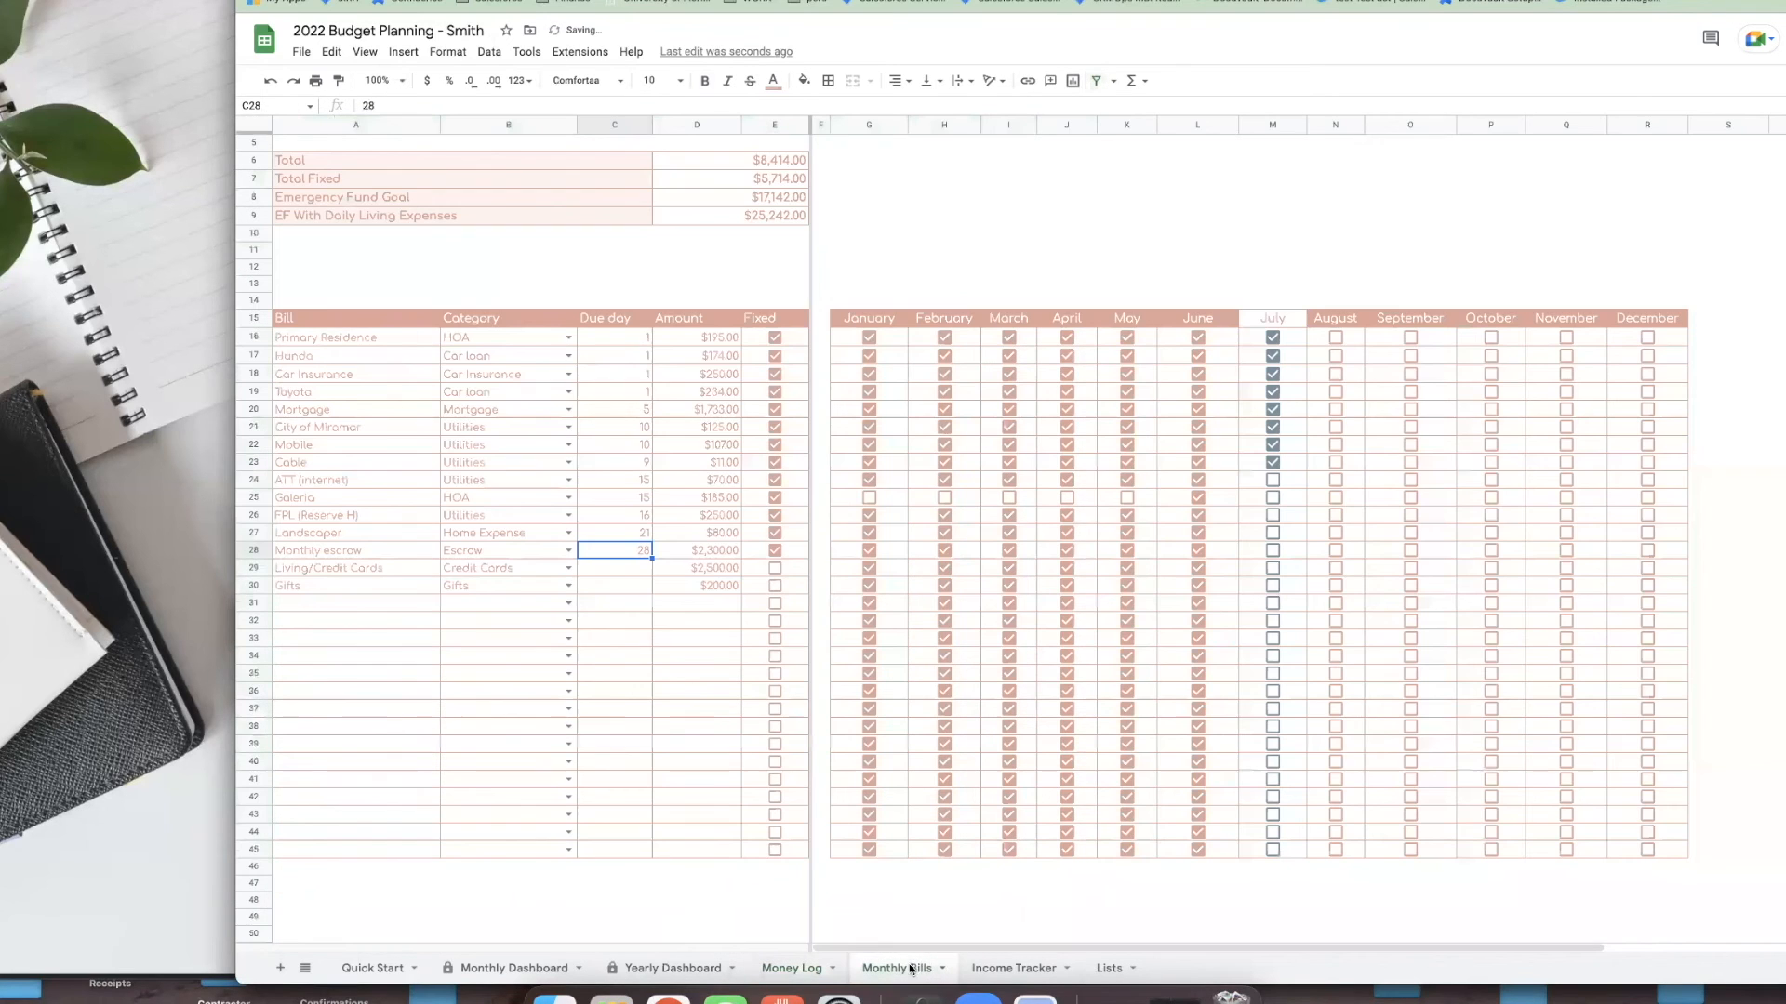
left_click(695, 550)
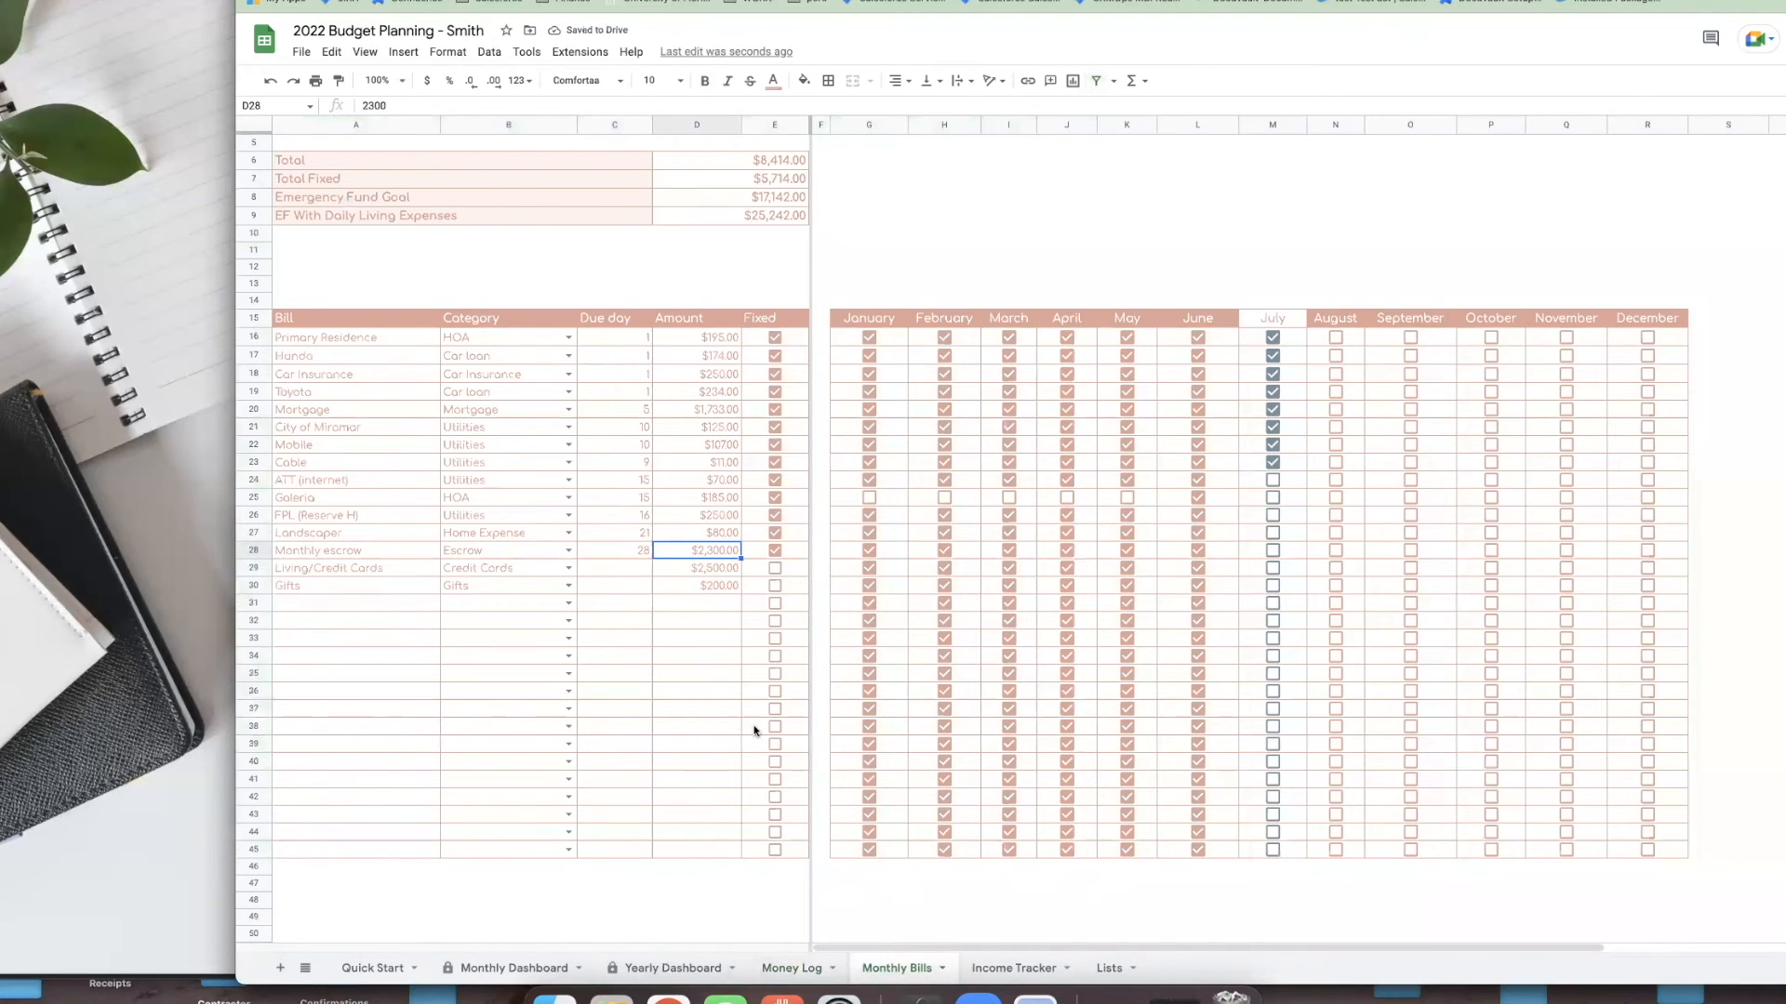
left_click(763, 968)
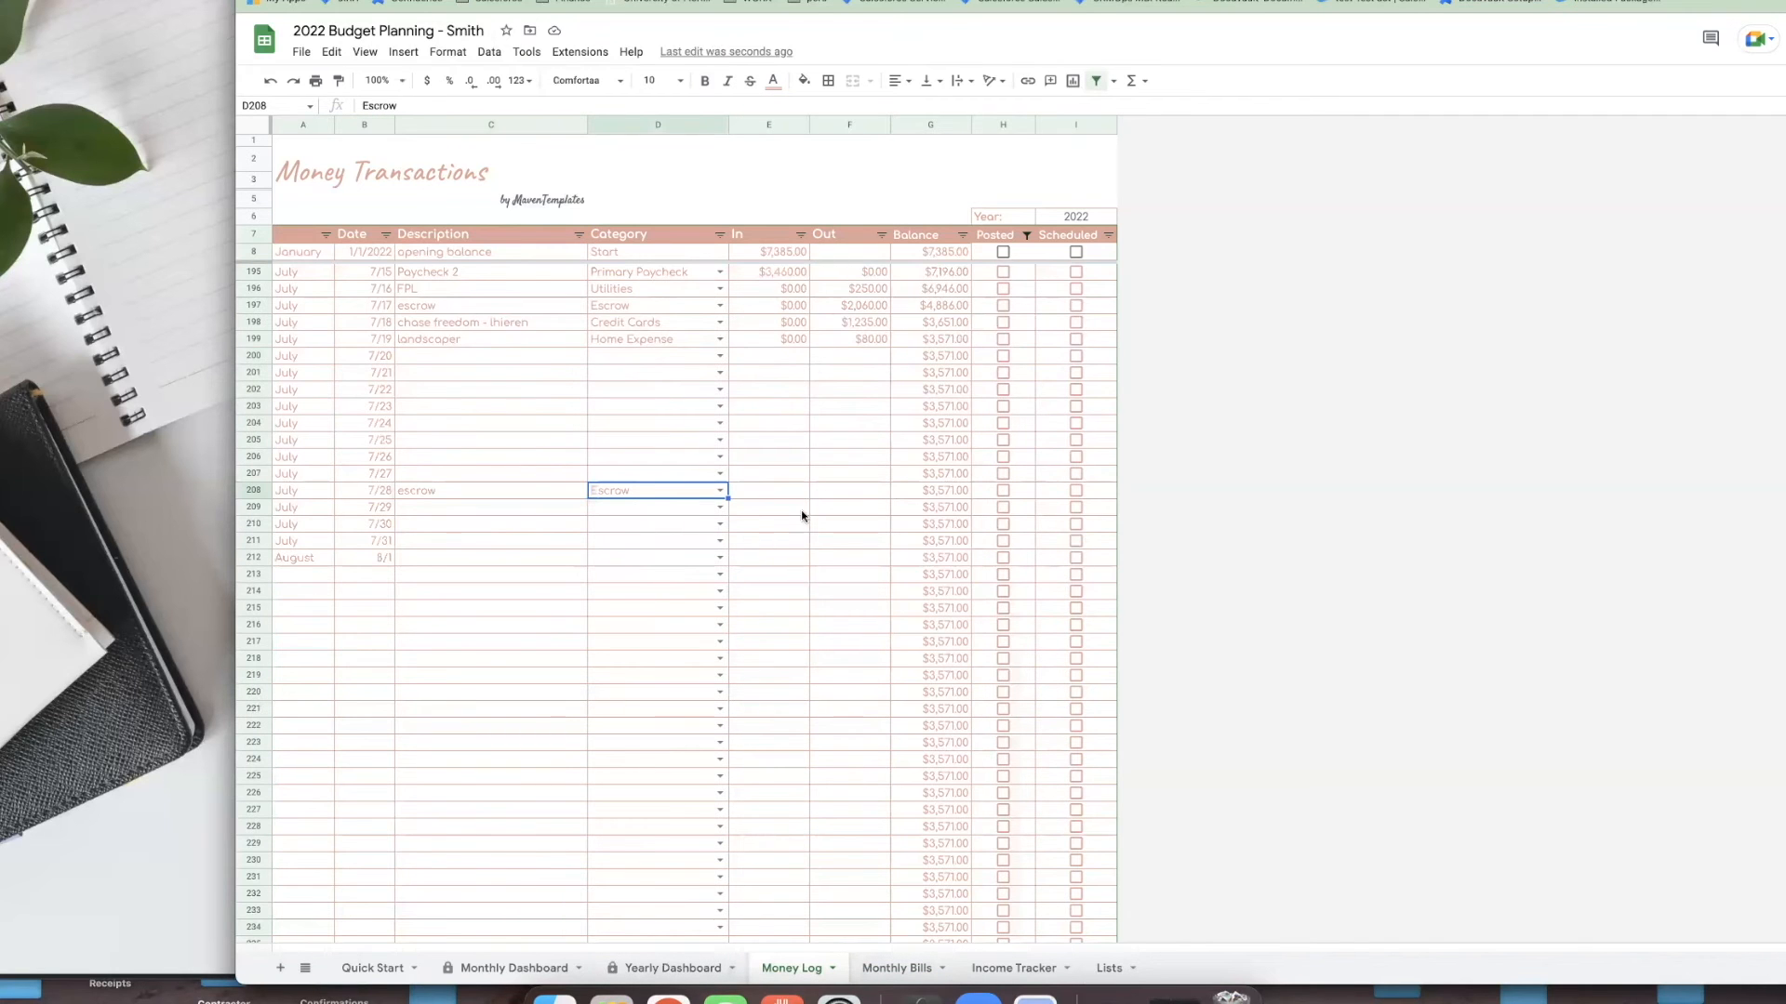
left_click(821, 493)
type("2")
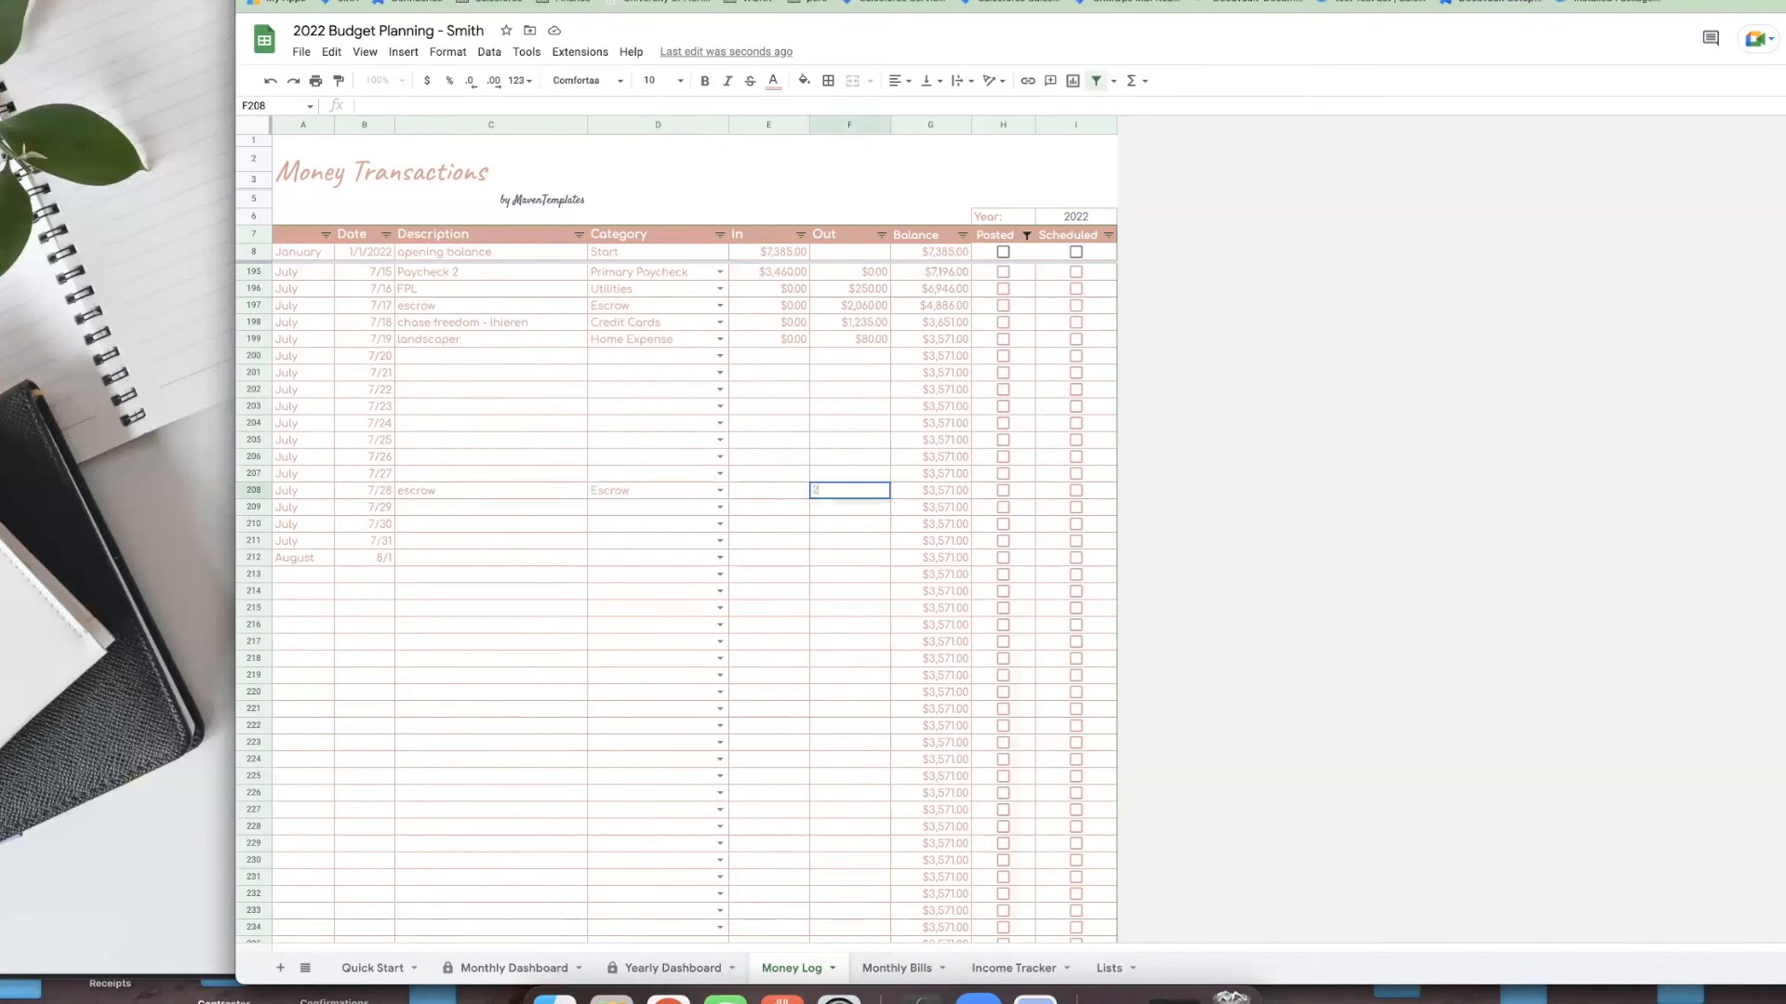
type("300")
left_click(784, 559)
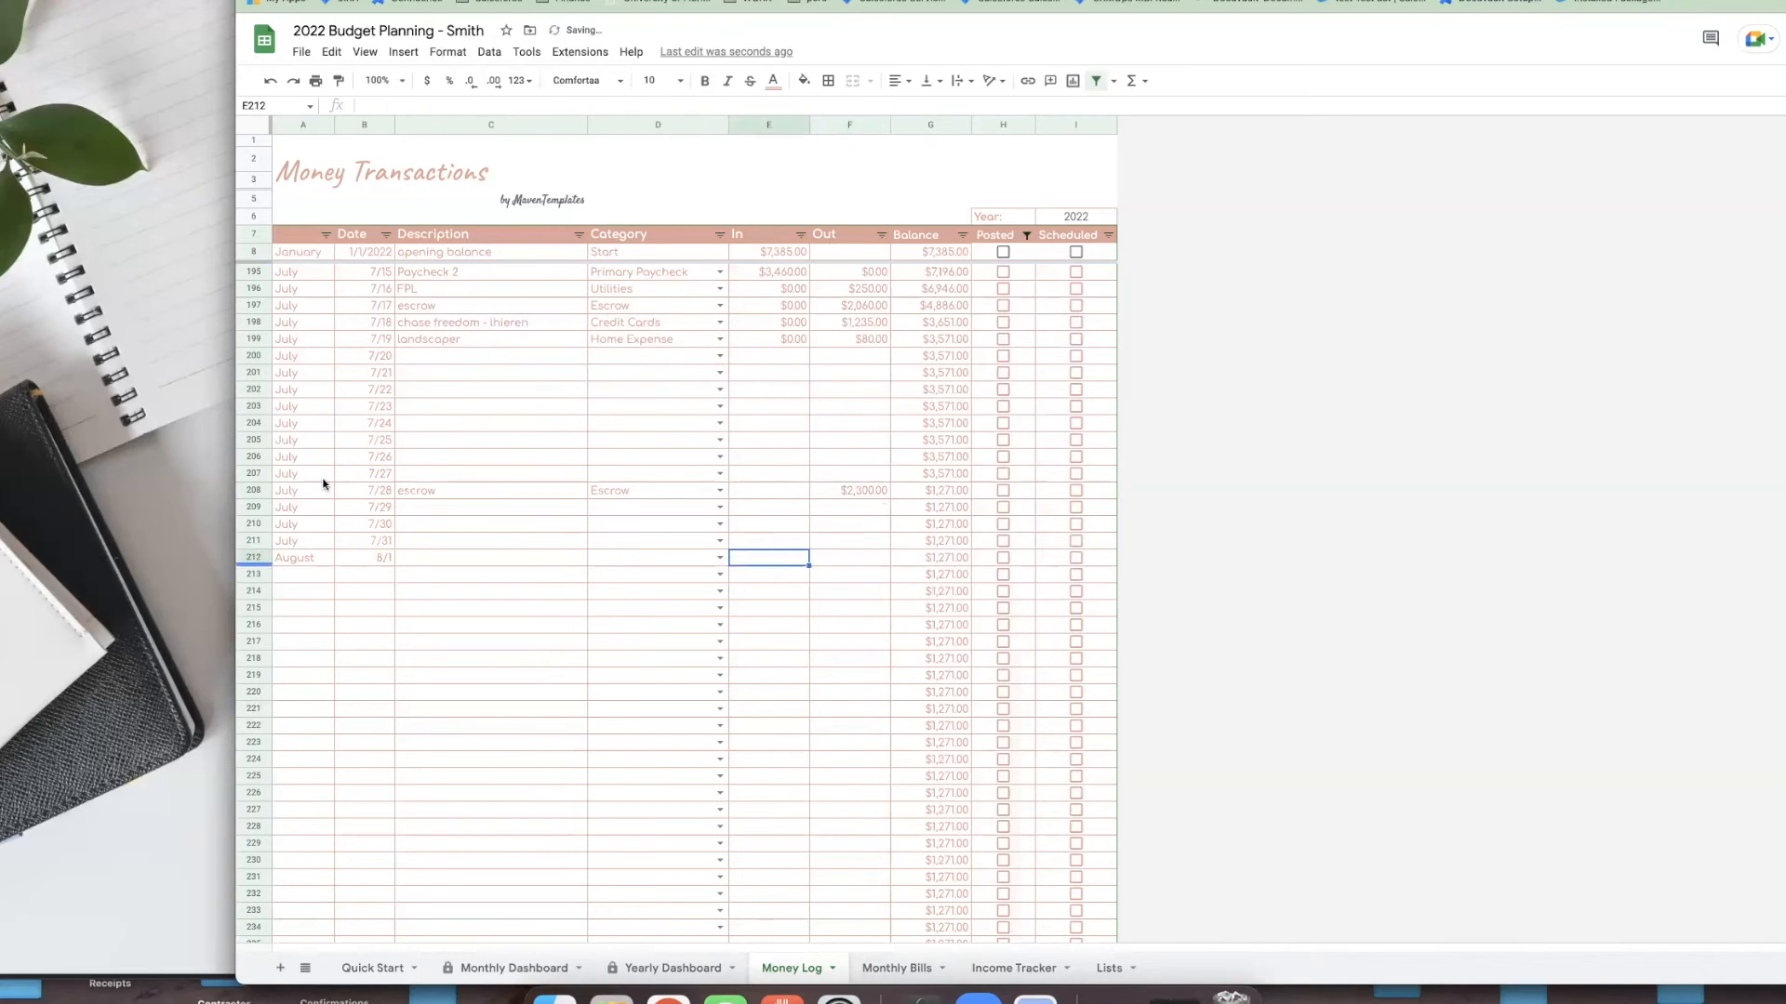
- Add a landscaper transaction on the 7/21 row with the category Home Expense and 80 as Out
left_click(435, 373)
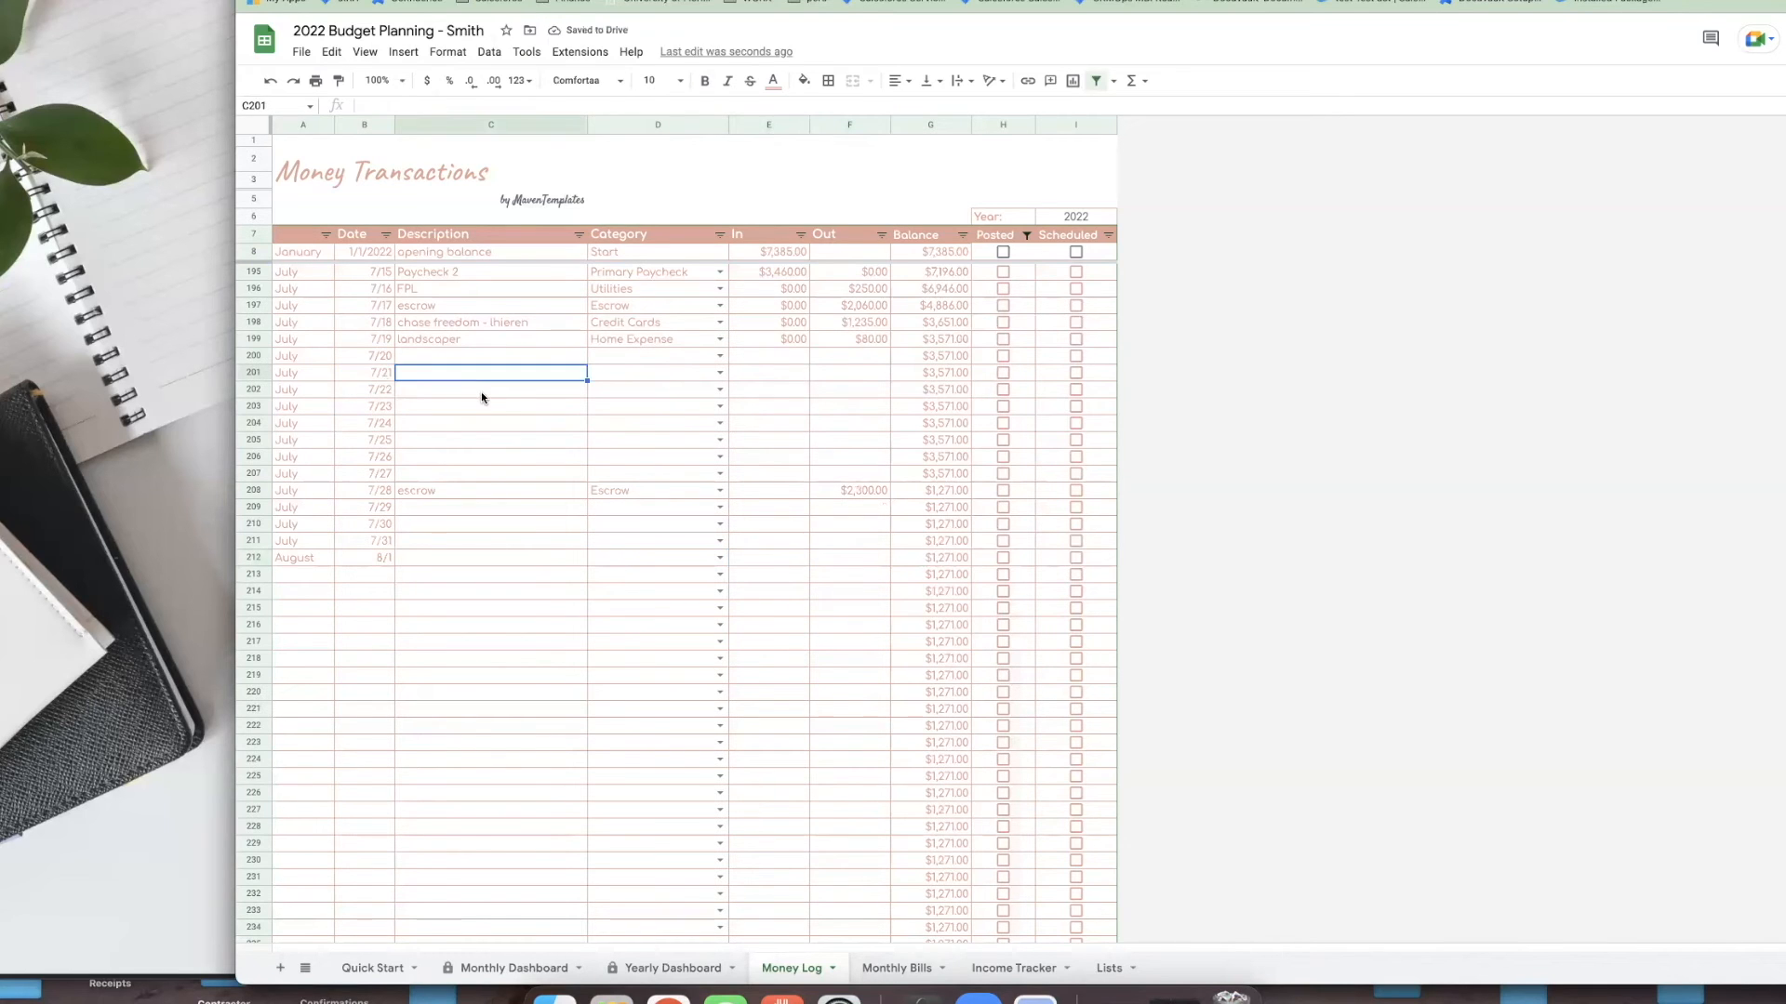
type("I")
type("an")
type("dscaper")
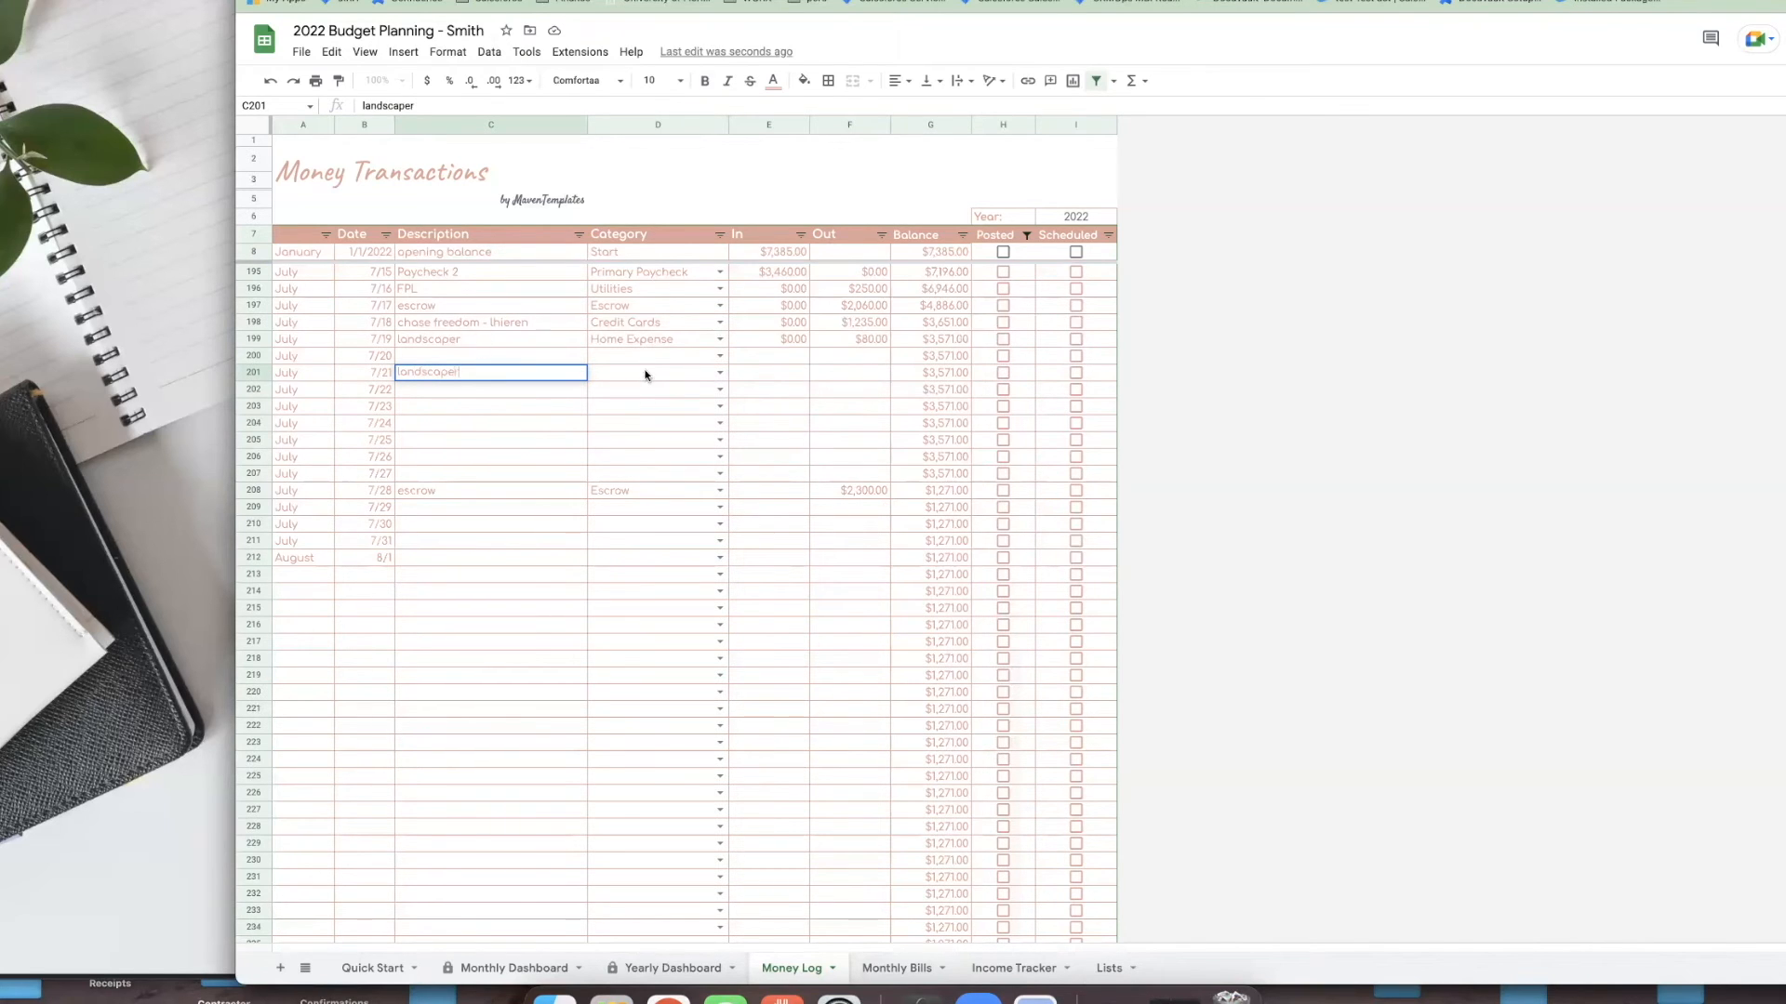
left_click(699, 375)
left_click(719, 373)
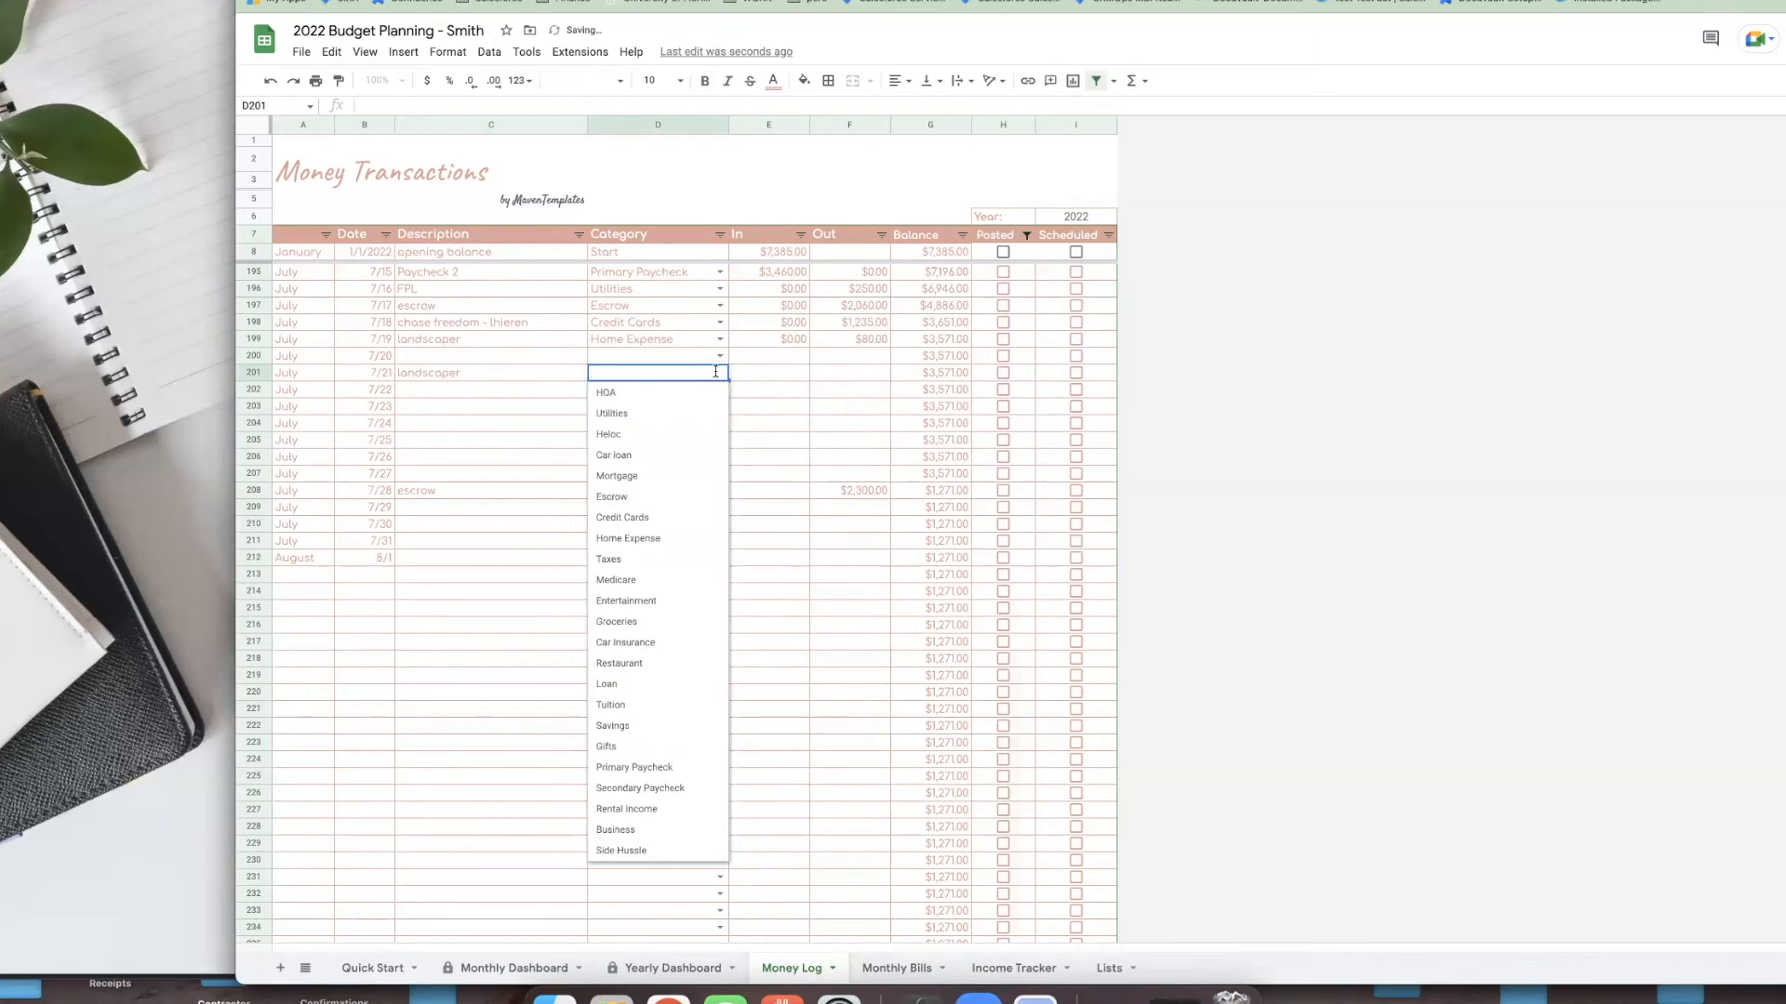
type("home")
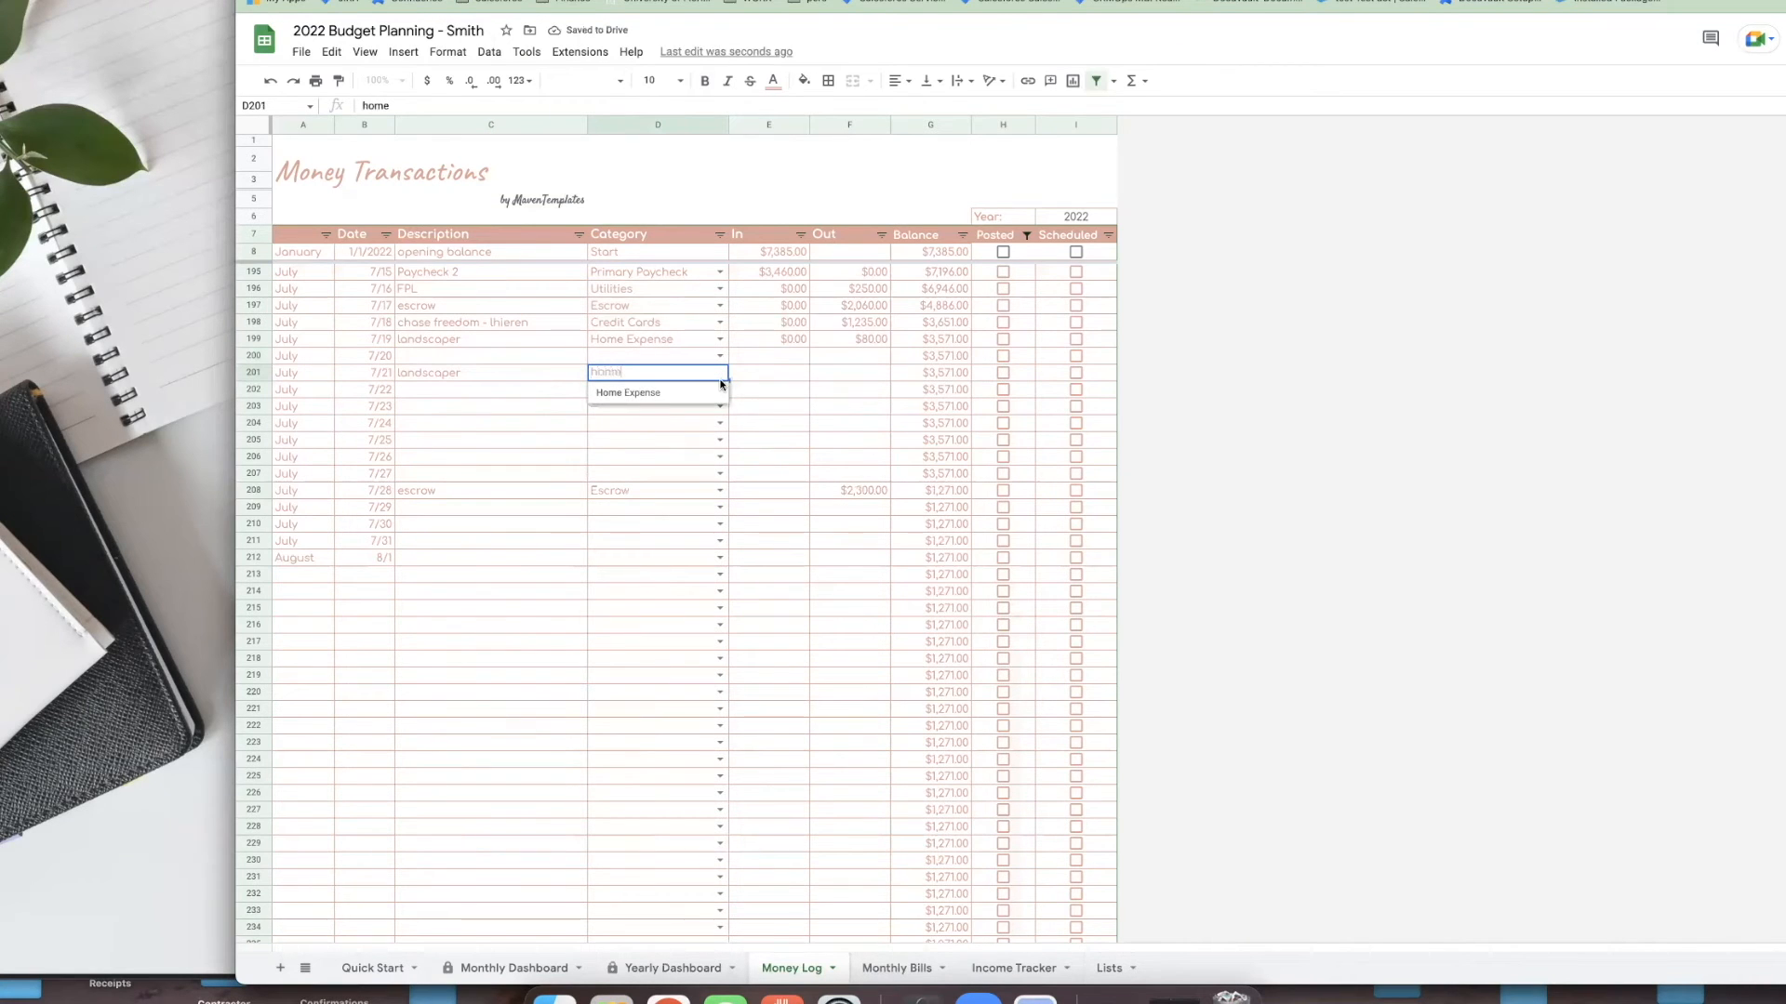
left_click(677, 394)
left_click(837, 374)
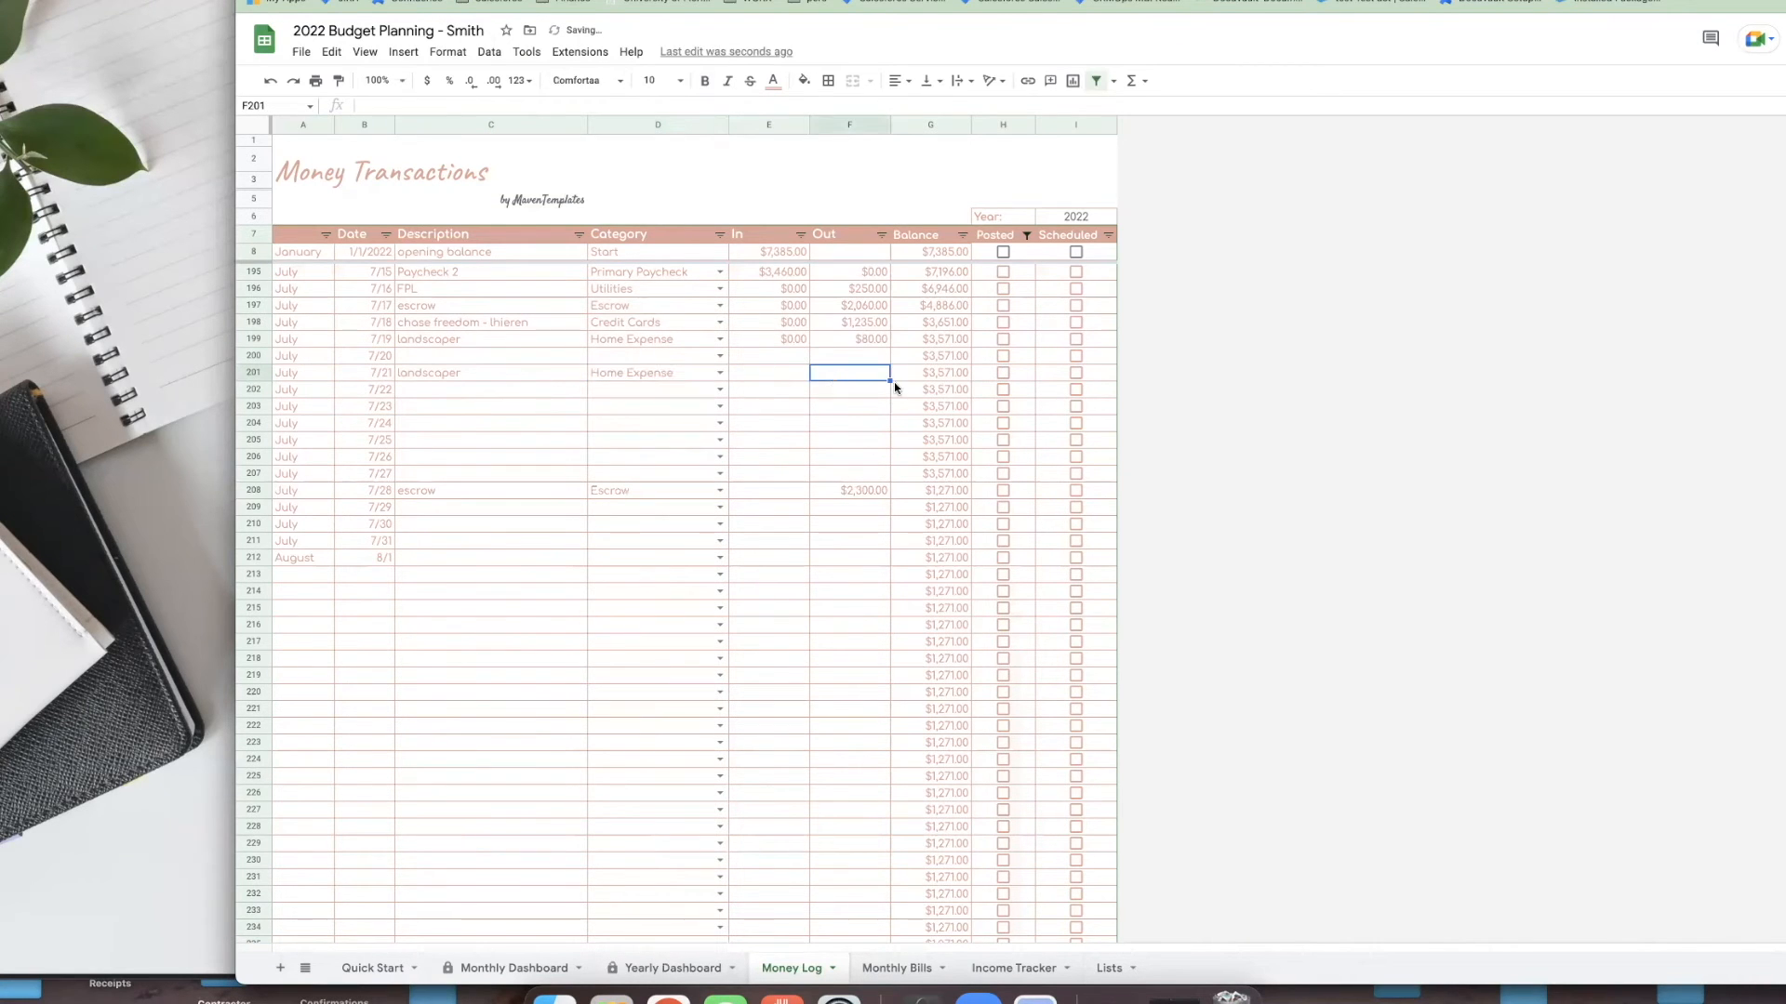
type("80")
left_click(845, 410)
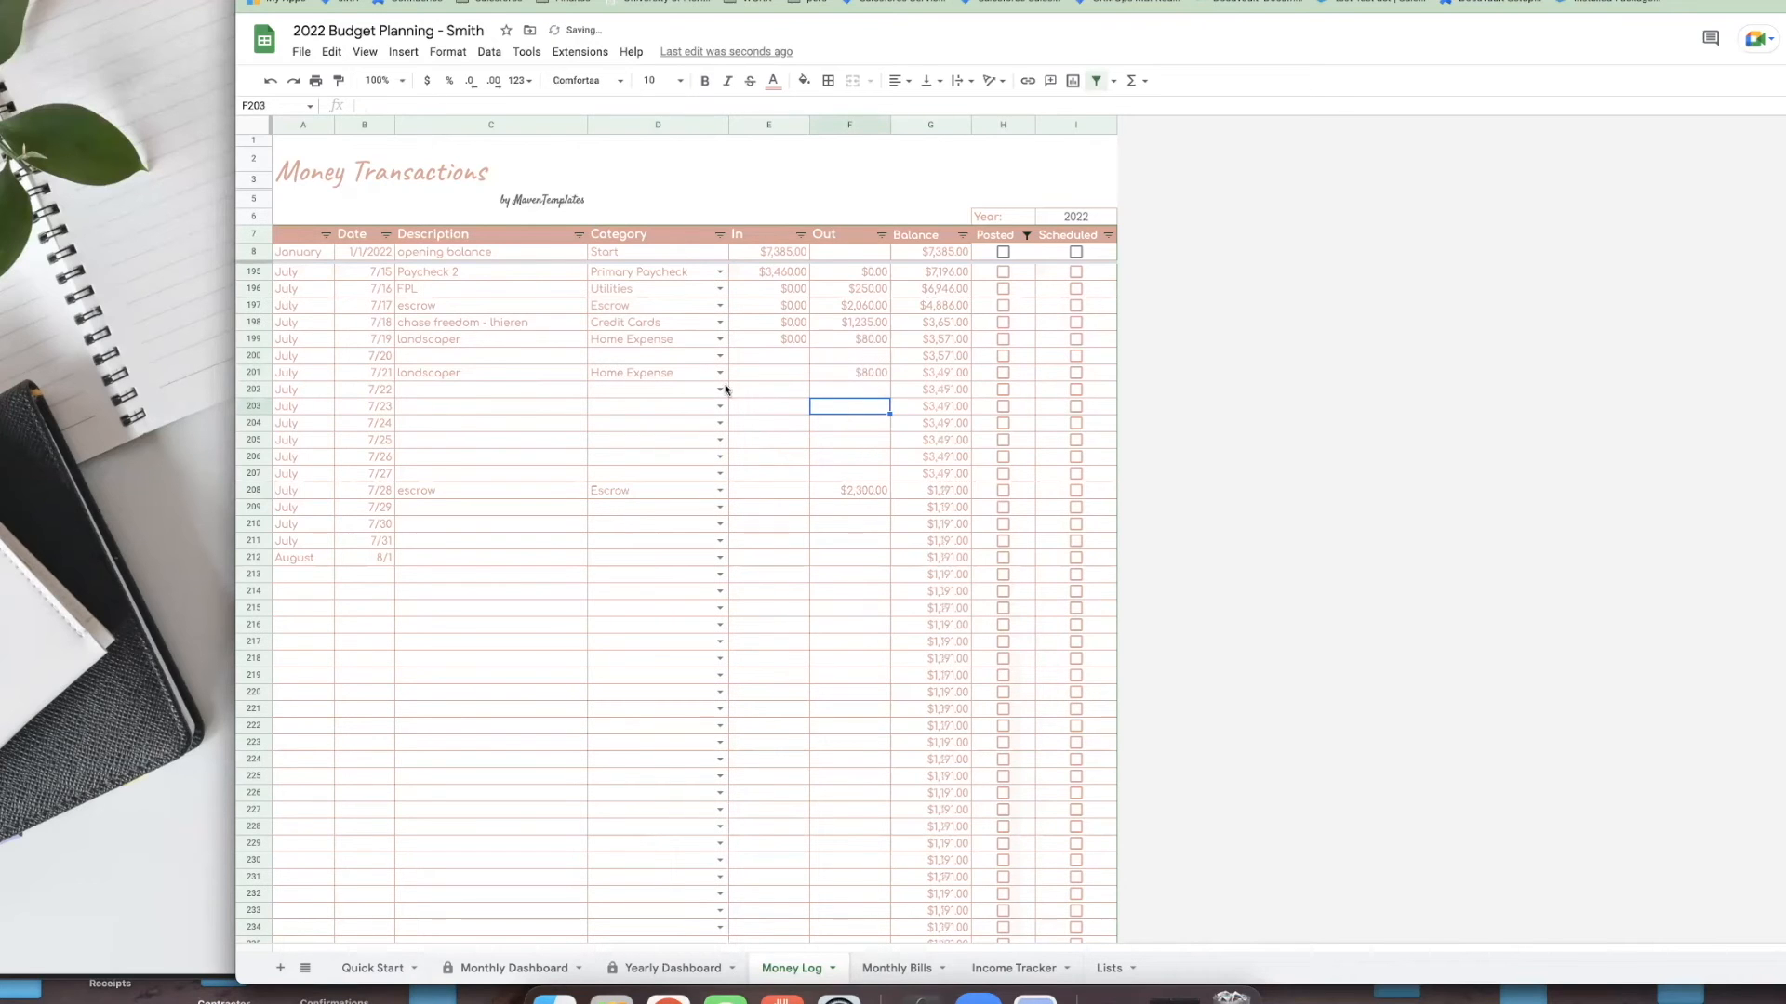
- Compare the 7/19 landscaper entry with the 7/21 one
left_click(370, 341)
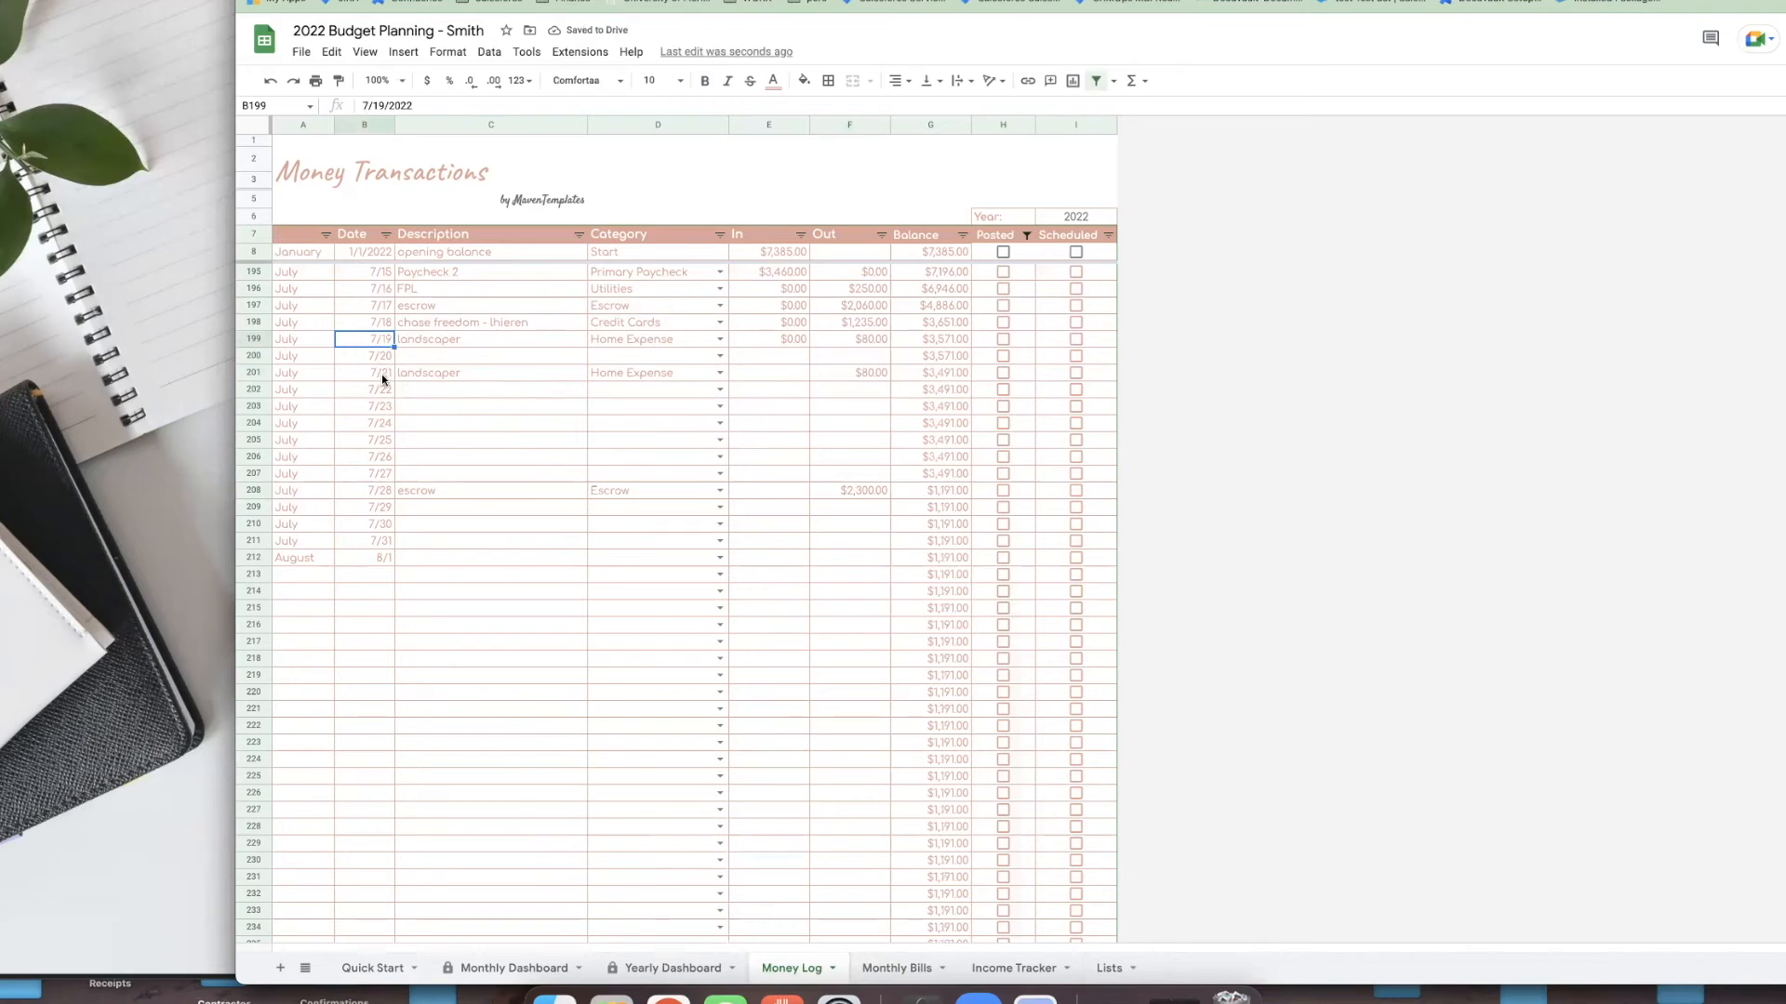
left_click(446, 372)
left_click(389, 374)
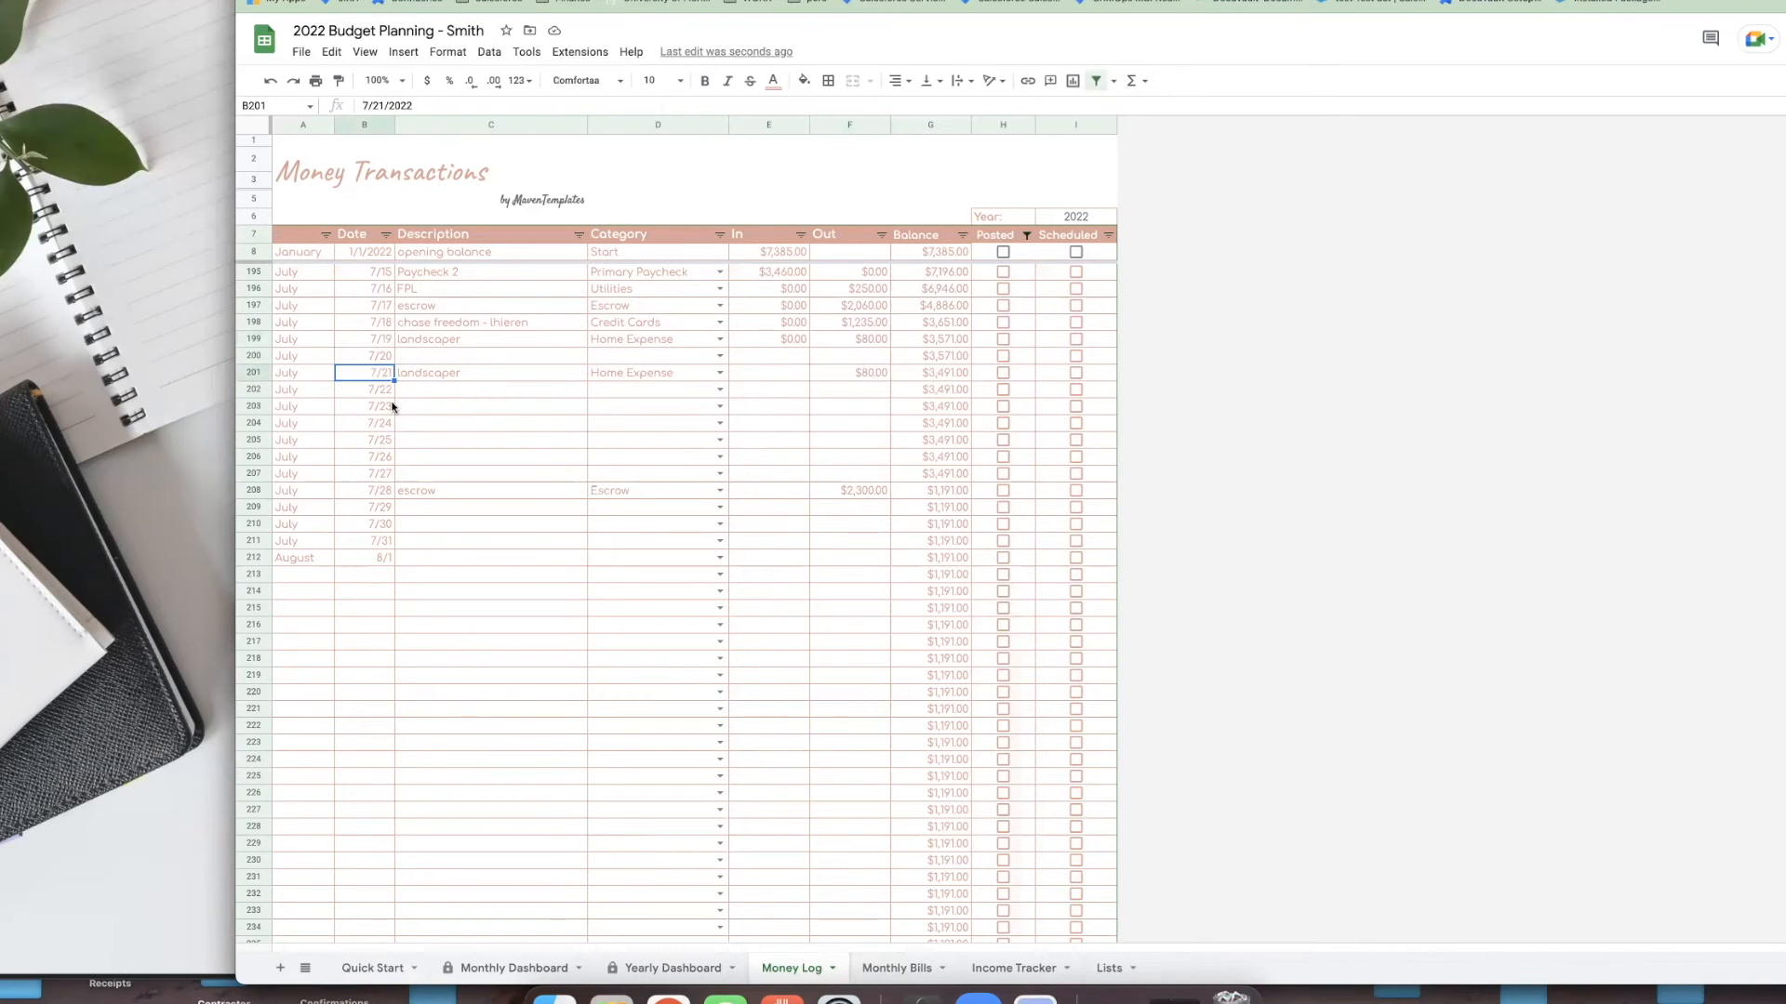
left_click(389, 340)
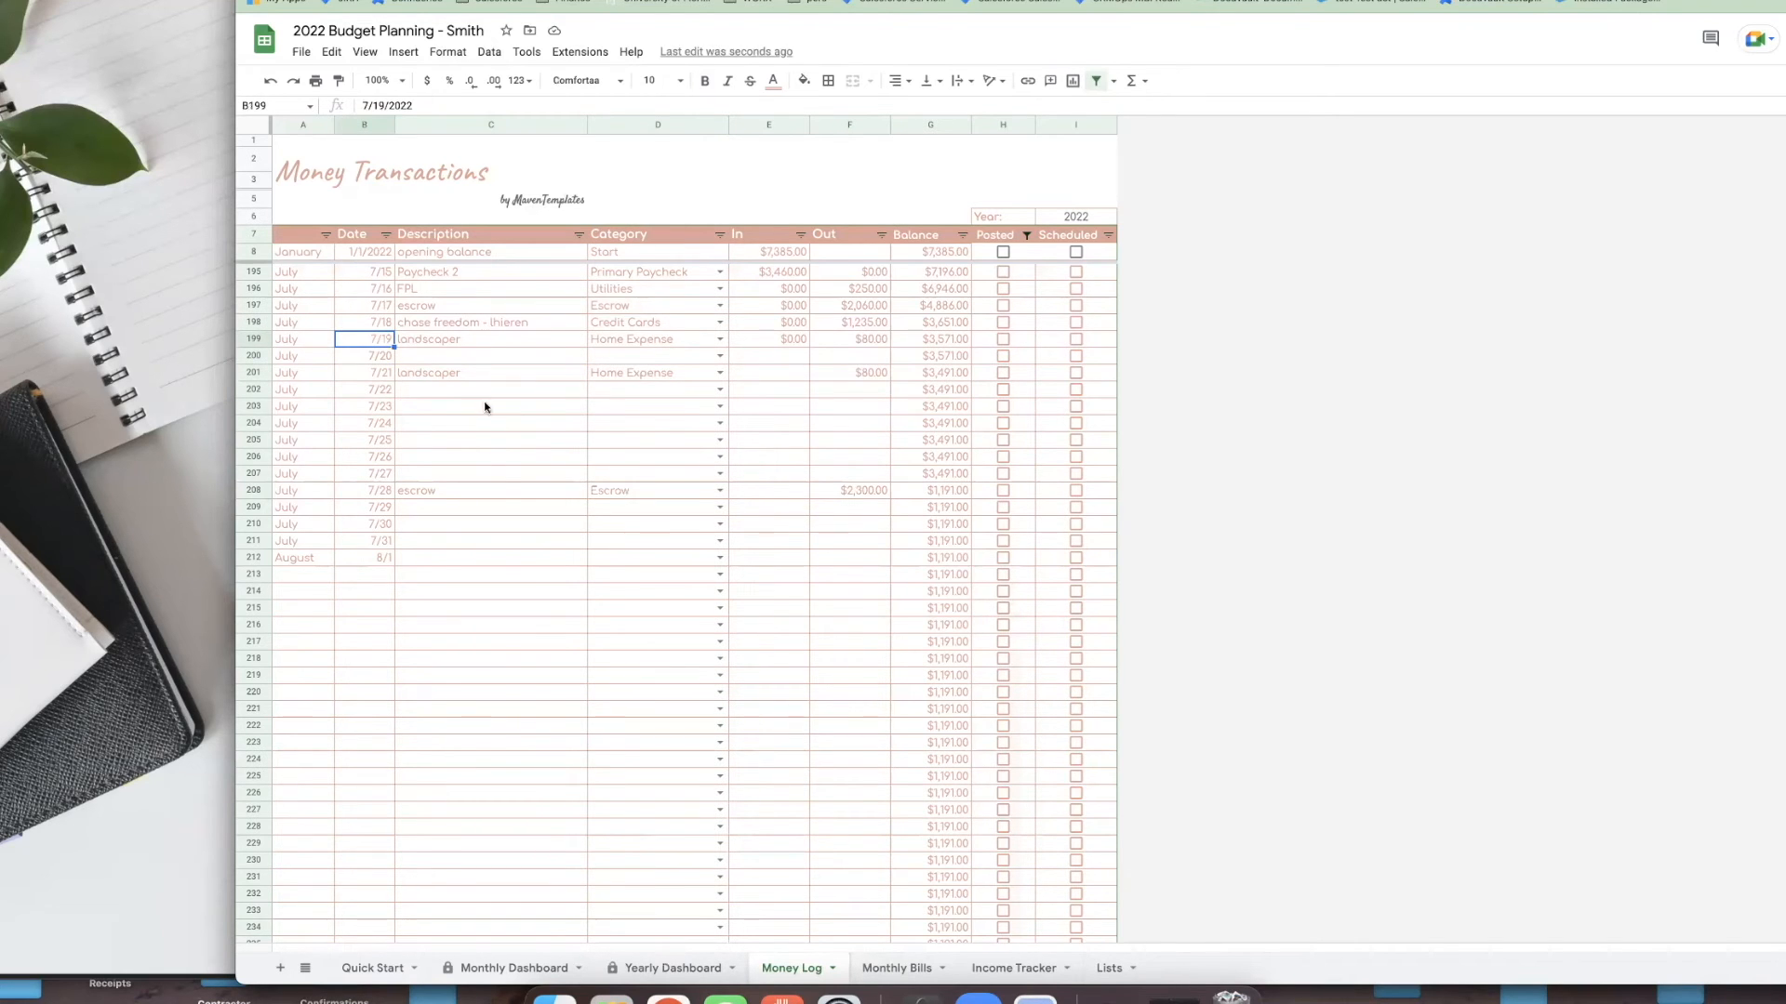
left_click(445, 343)
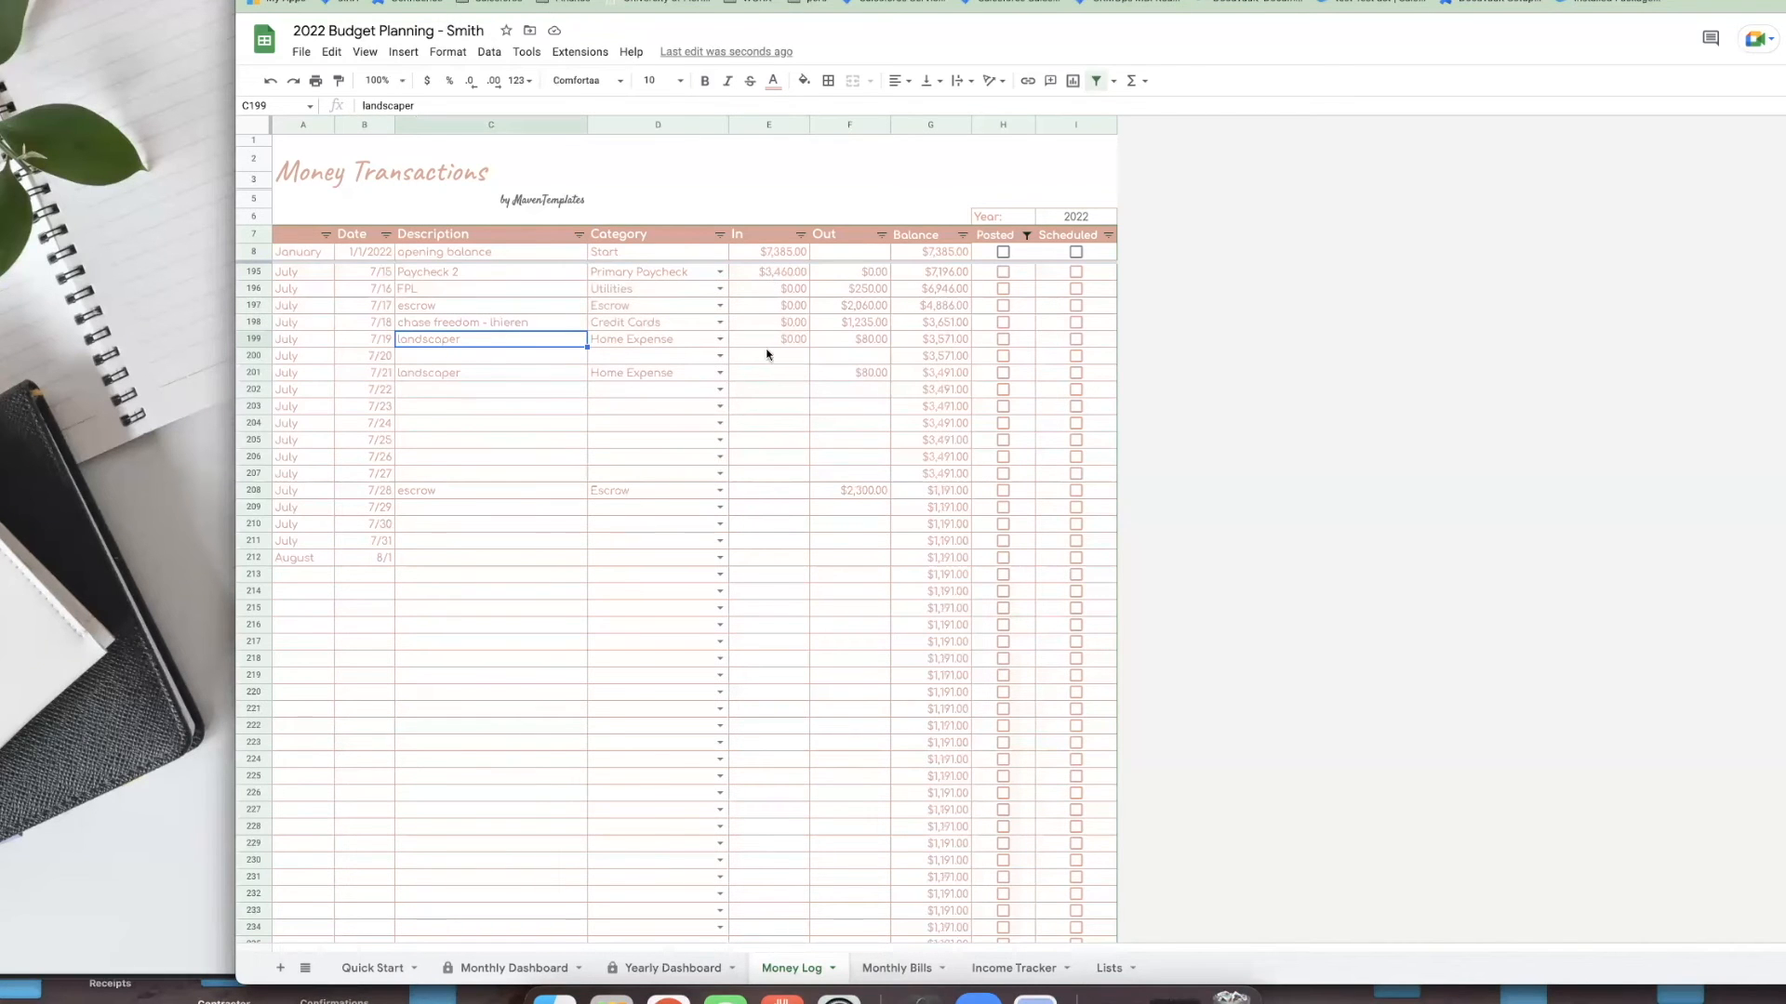
- Examine the running balance at the 7/21 landscaper and 7/28 escrow rows against the opening balance and the Out amounts
left_click(918, 372)
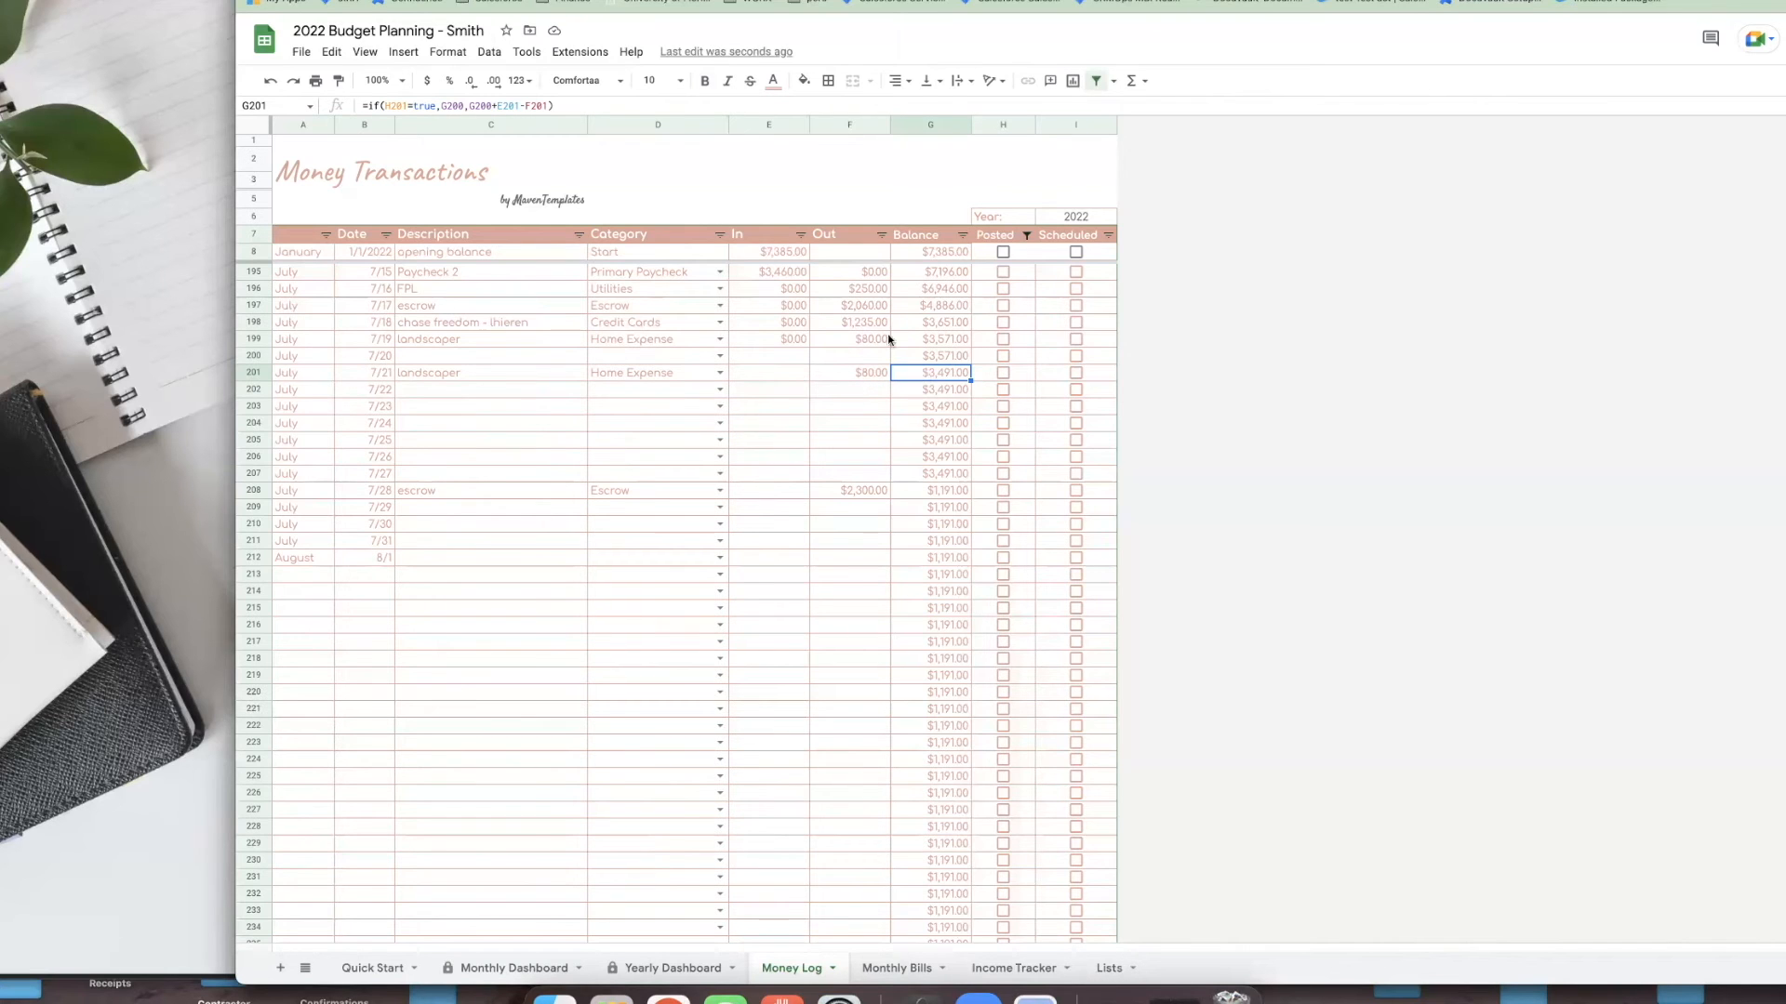
left_click(778, 255)
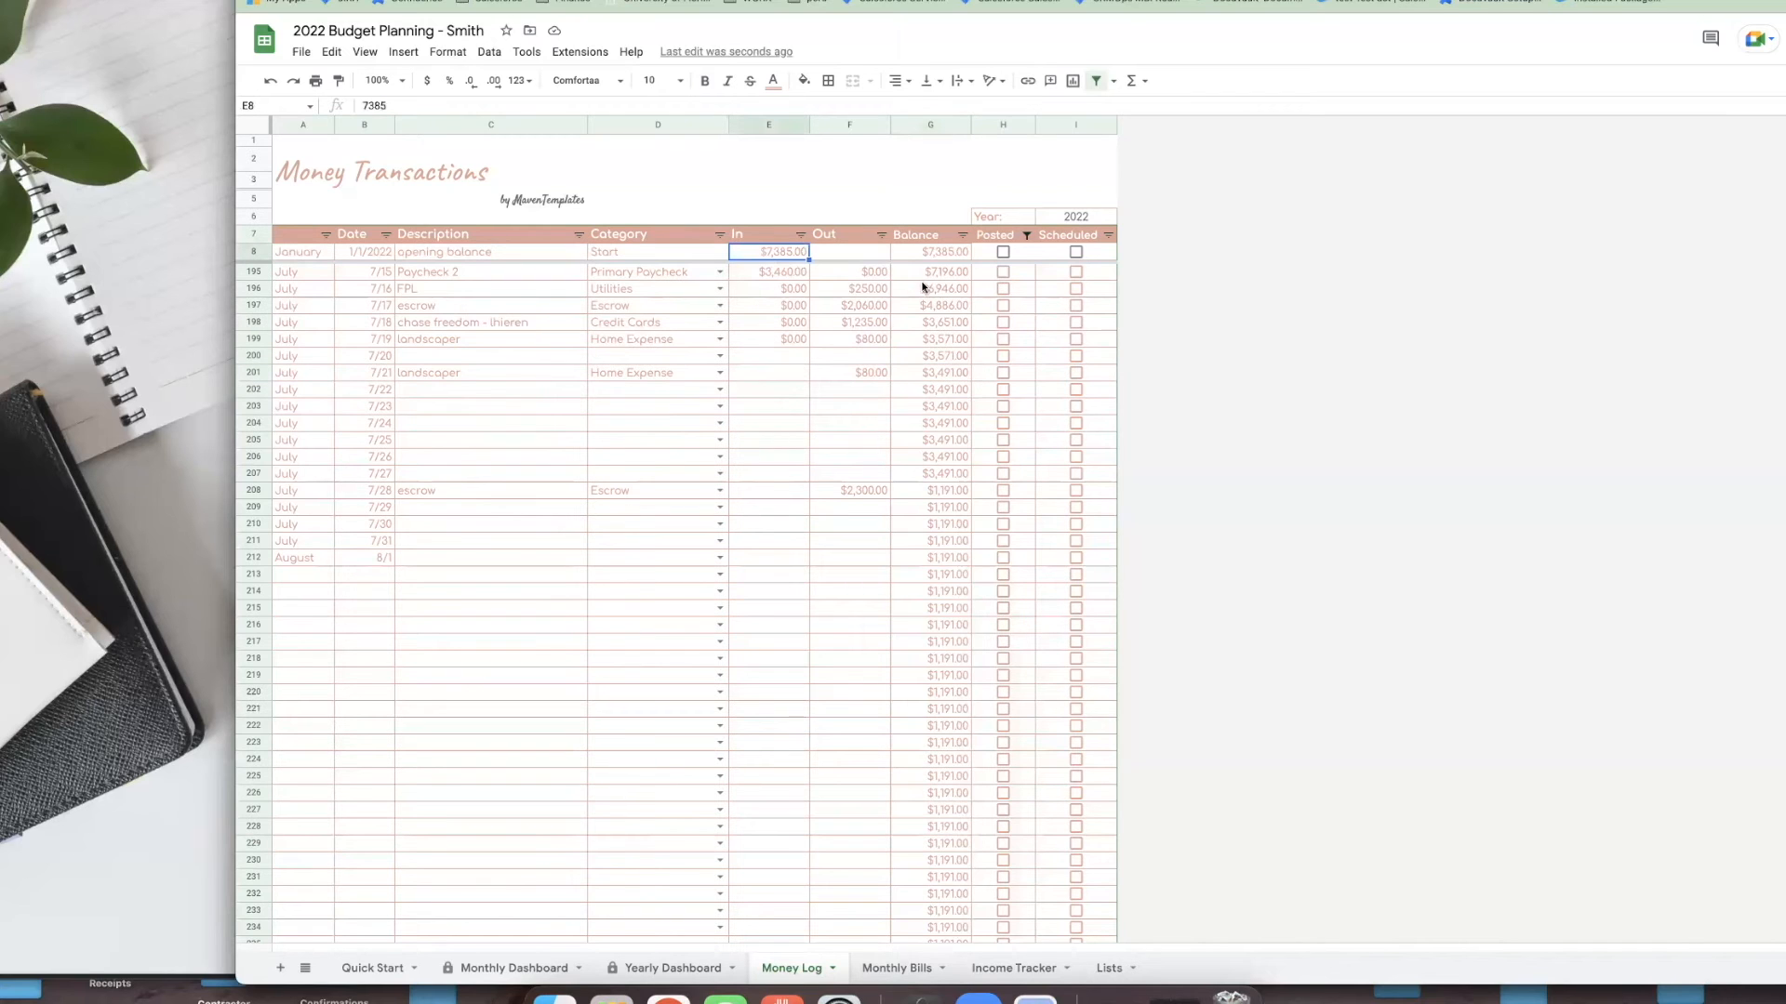
left_click(930, 375)
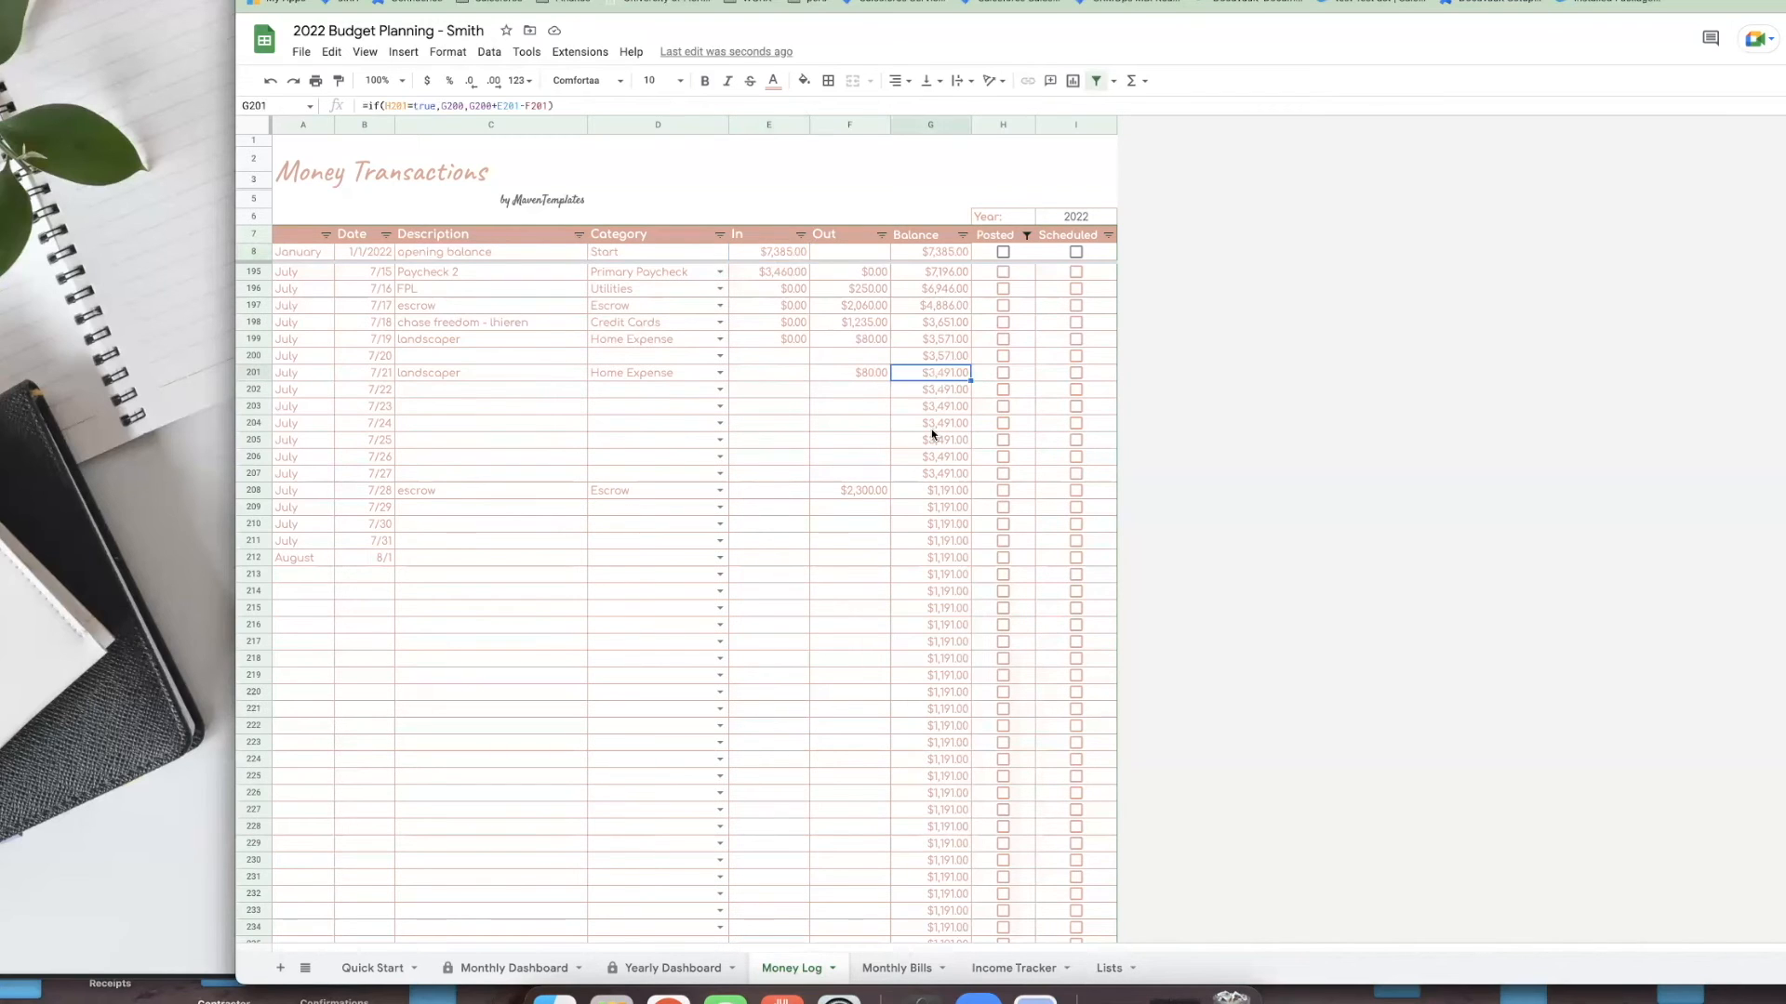
left_click(865, 372)
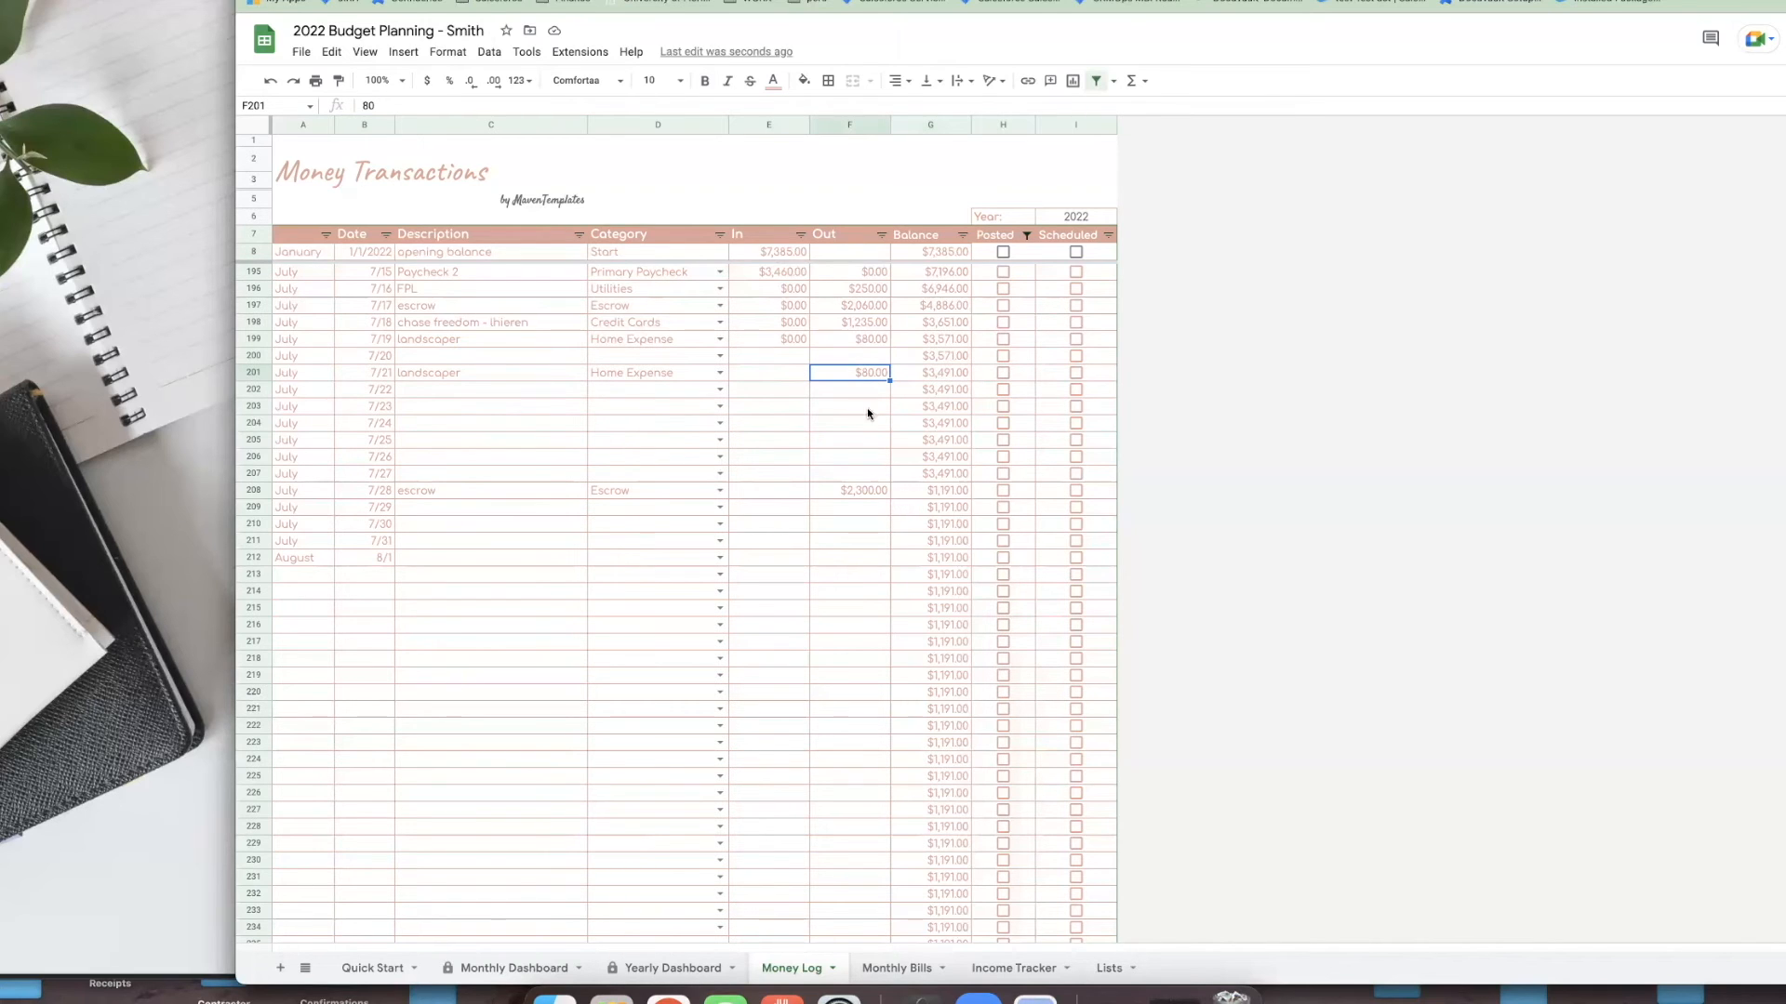
left_click(839, 491)
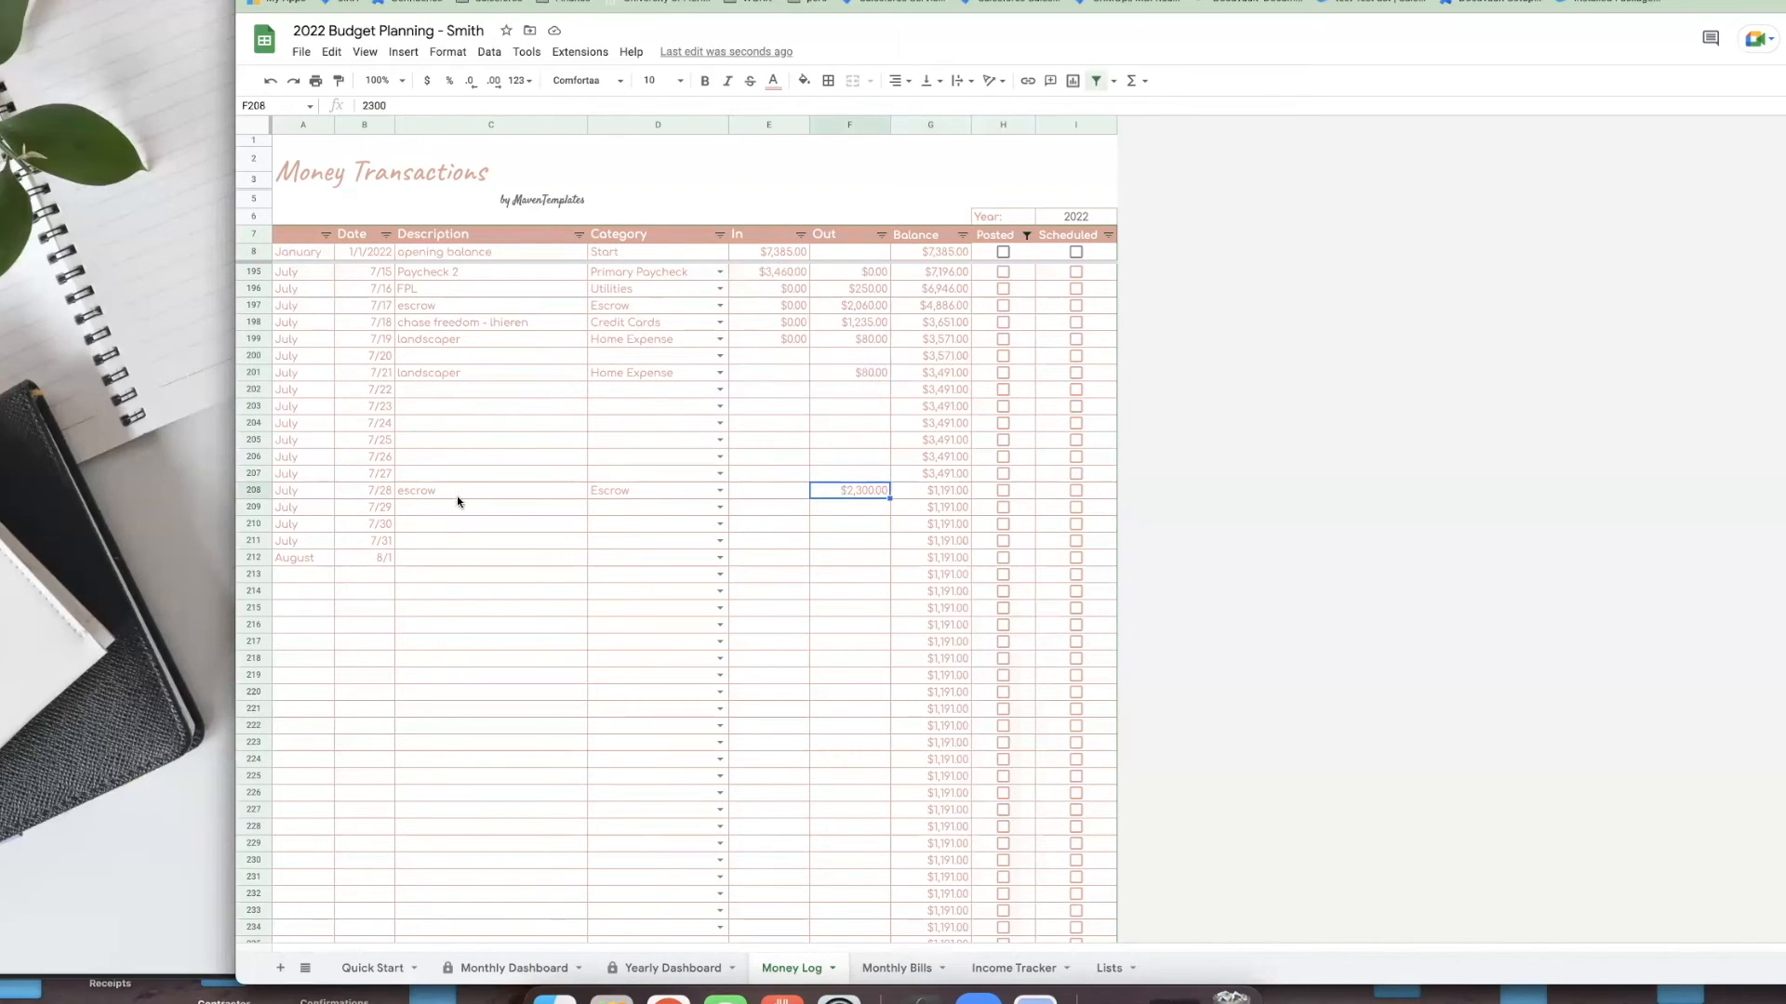
left_click(941, 472)
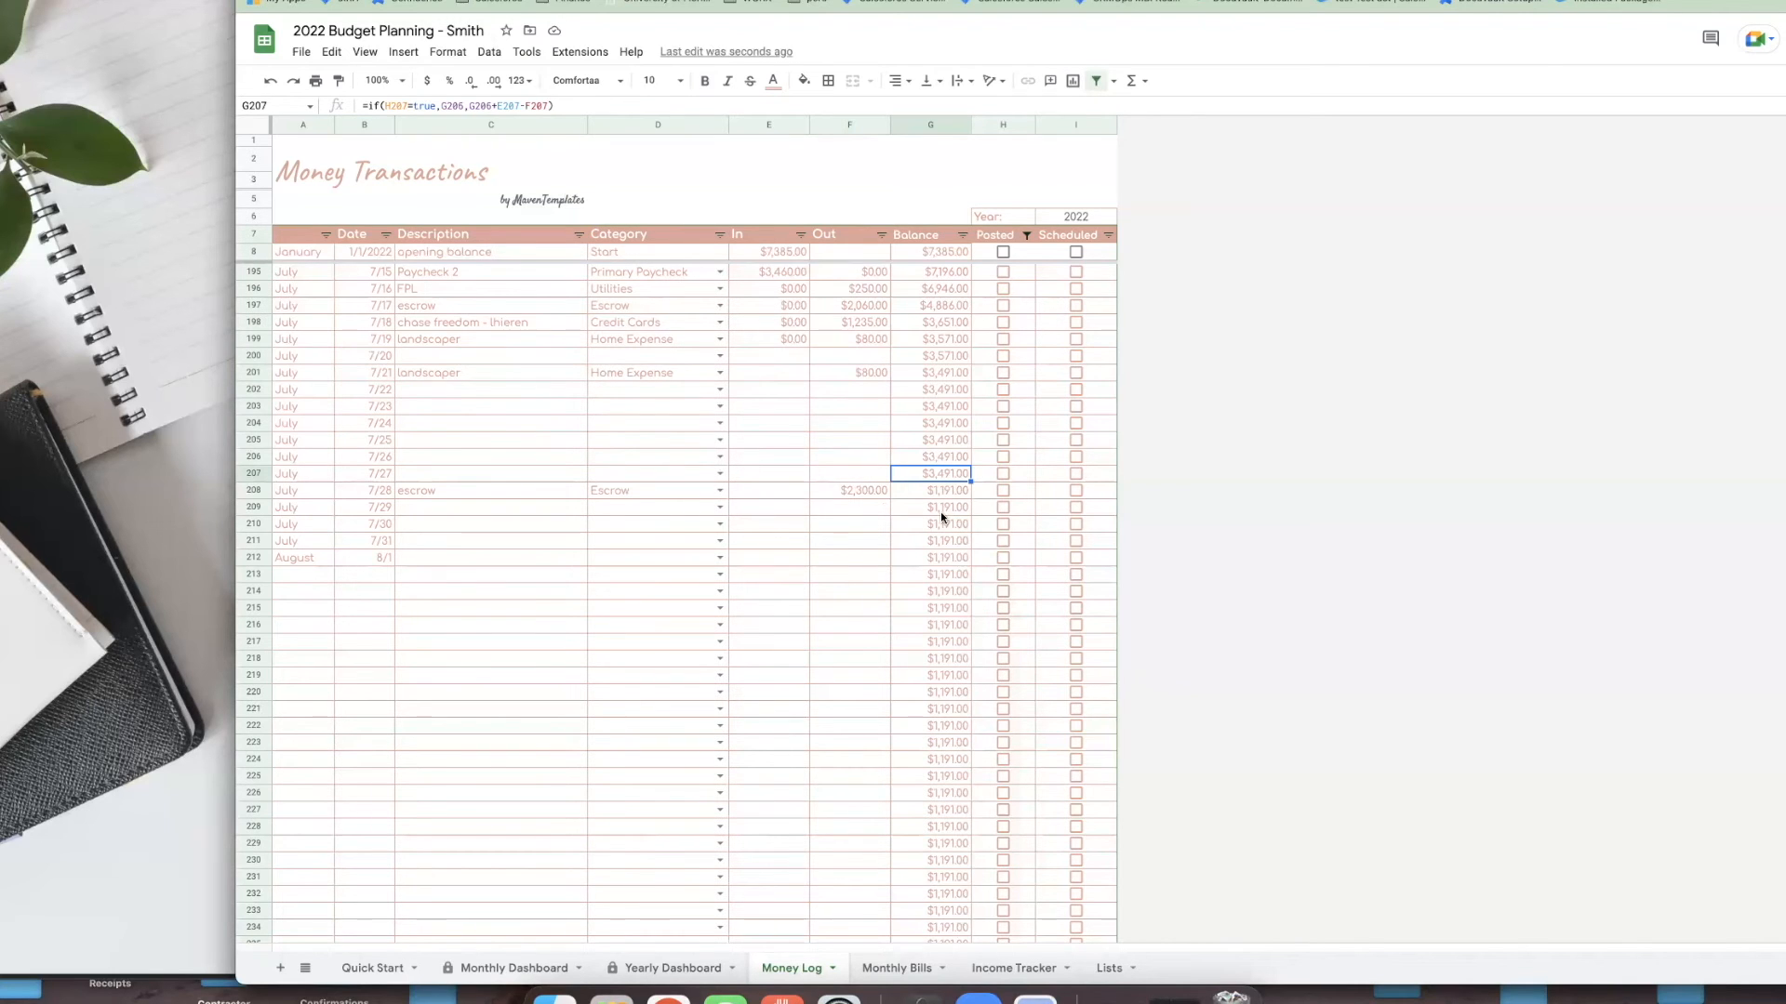
- Delete the values from Description through Out of the duplicate landscaper entry on the 7/19 row, keeping its date
left_click(446, 375)
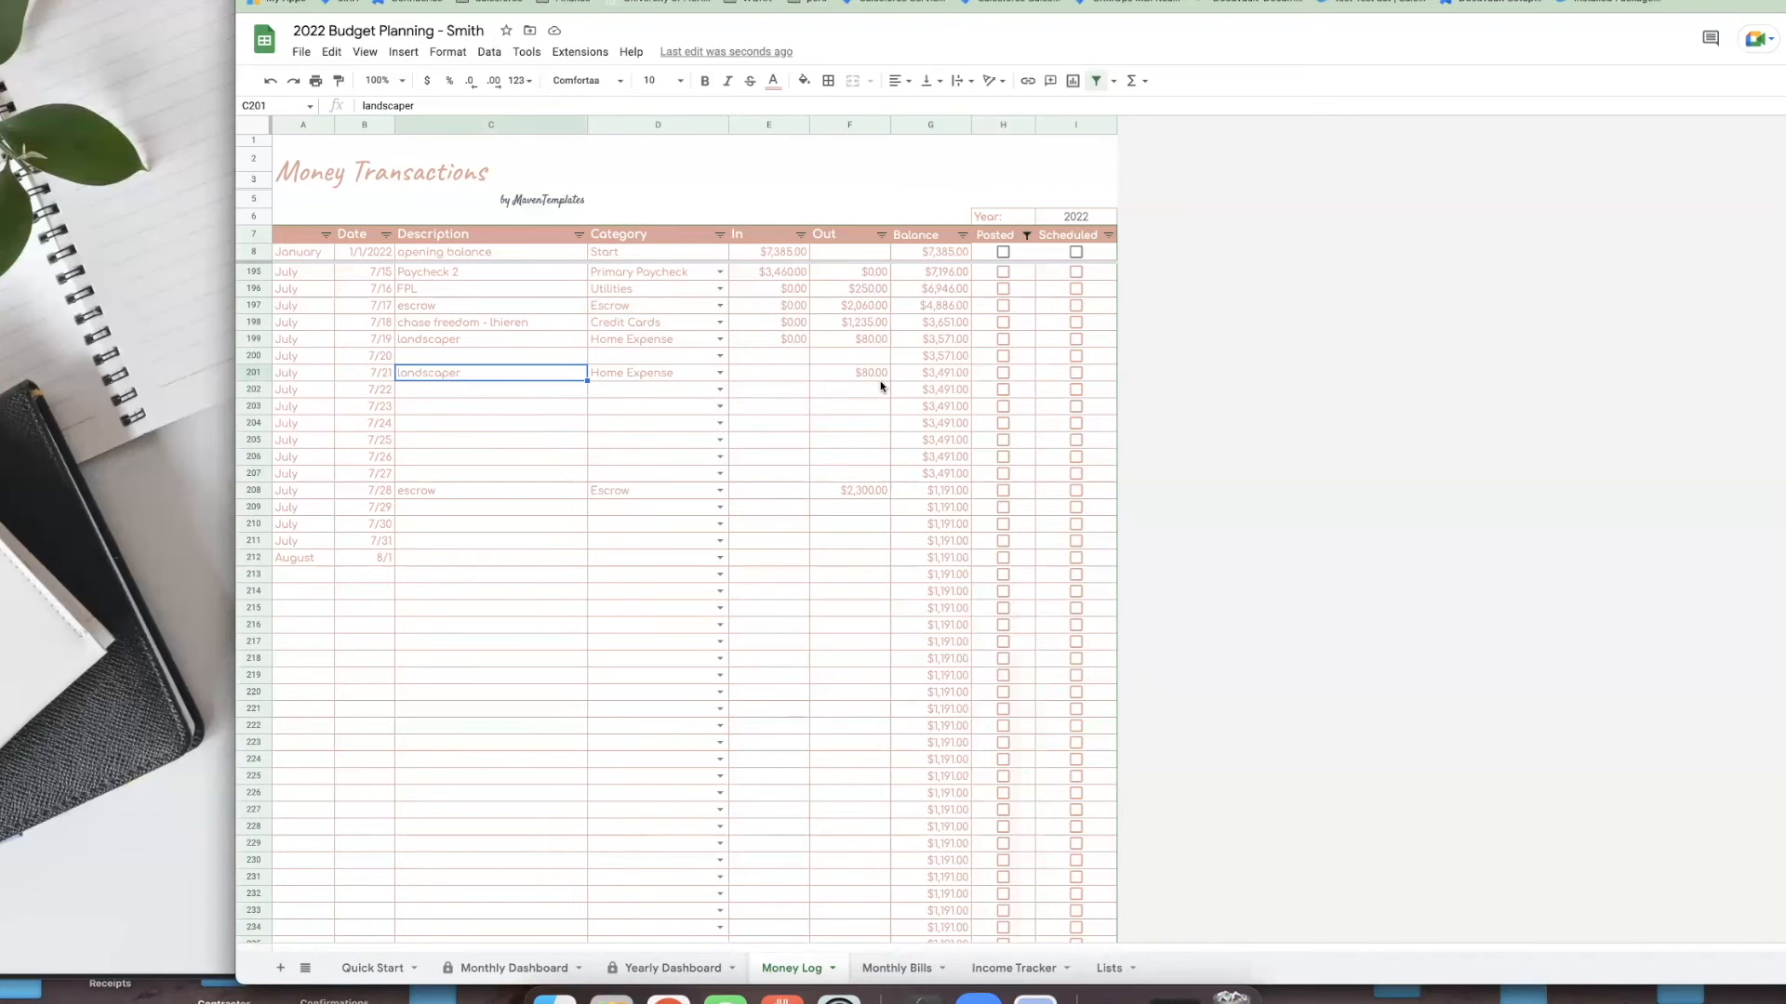
left_click(481, 346)
left_click_drag(481, 346, 867, 339)
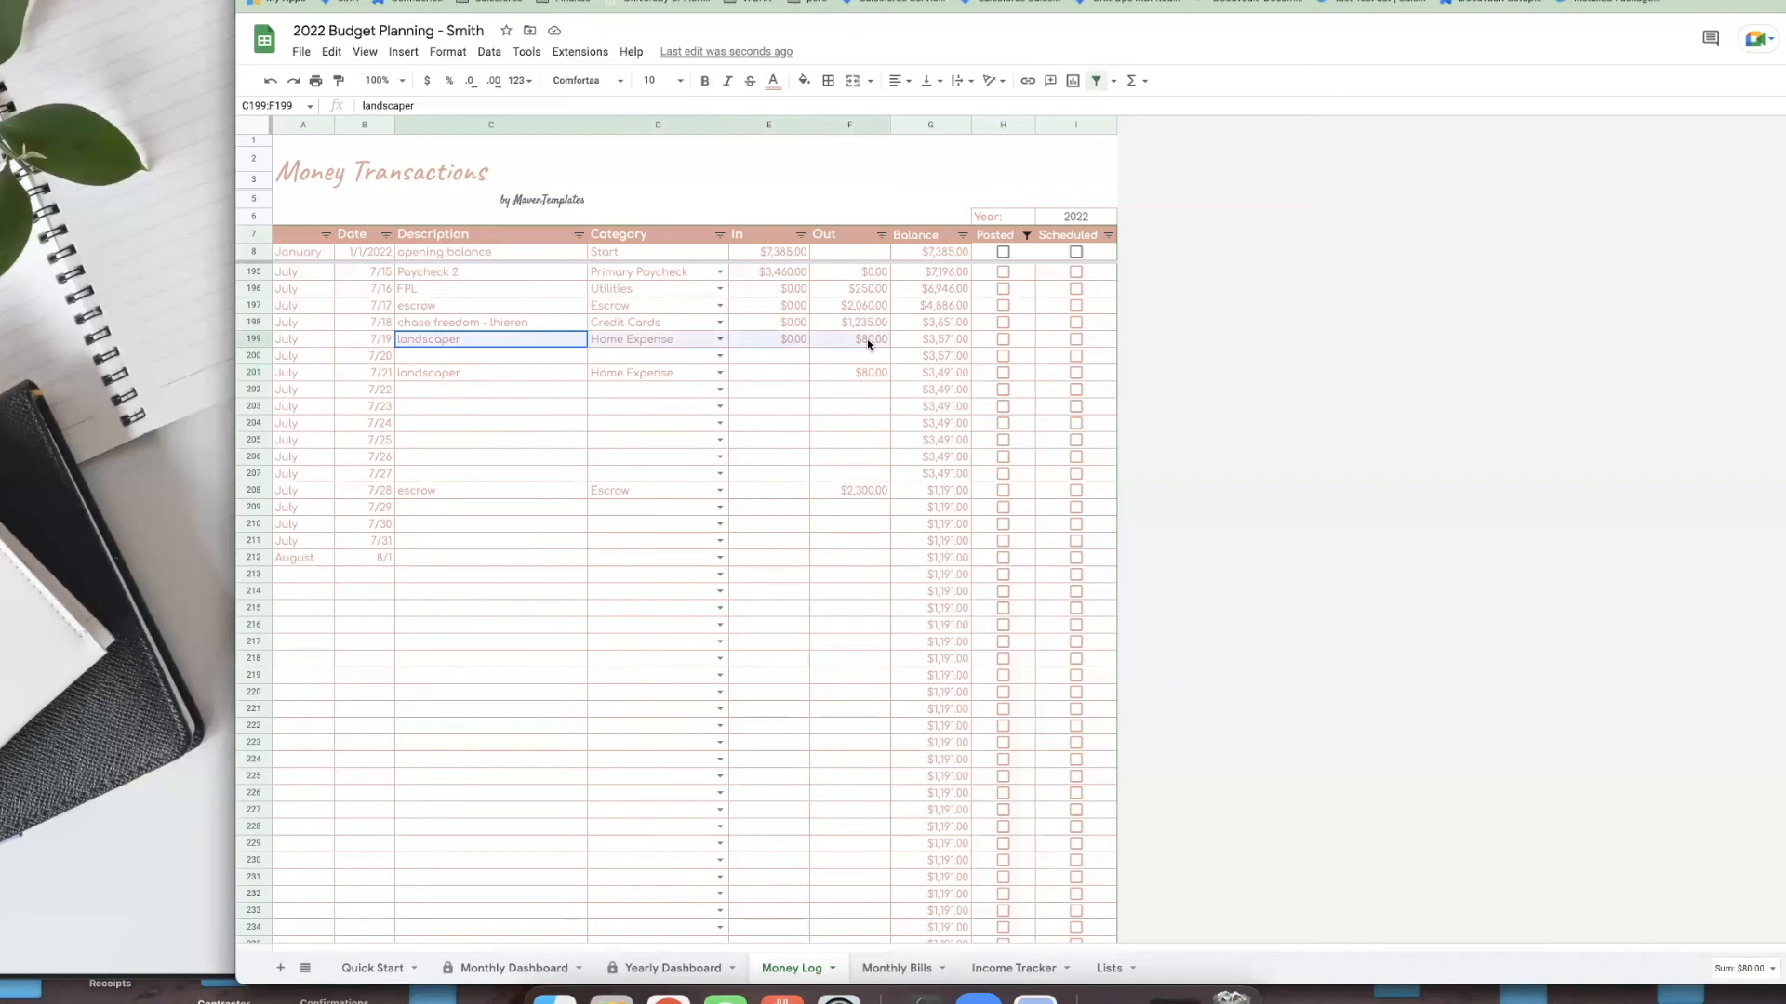
left_click(867, 339)
left_click_drag(473, 344, 857, 346)
left_click(332, 52)
mouse_move(381, 292)
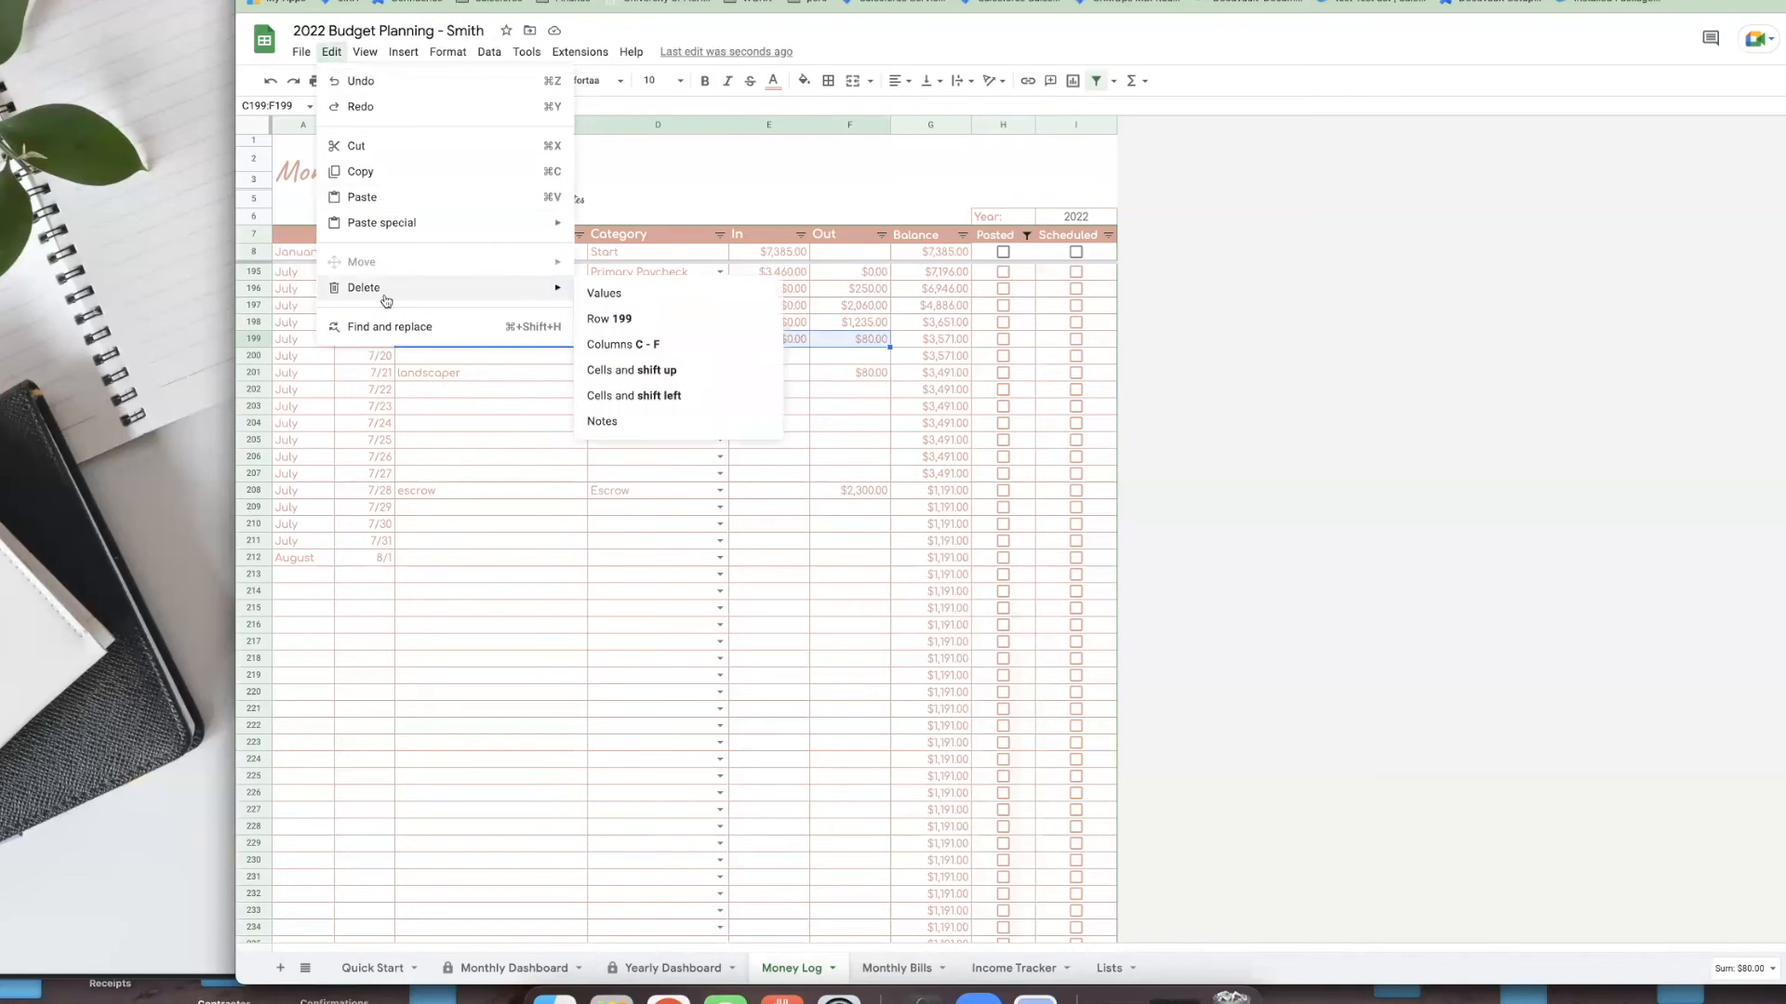
left_click(698, 300)
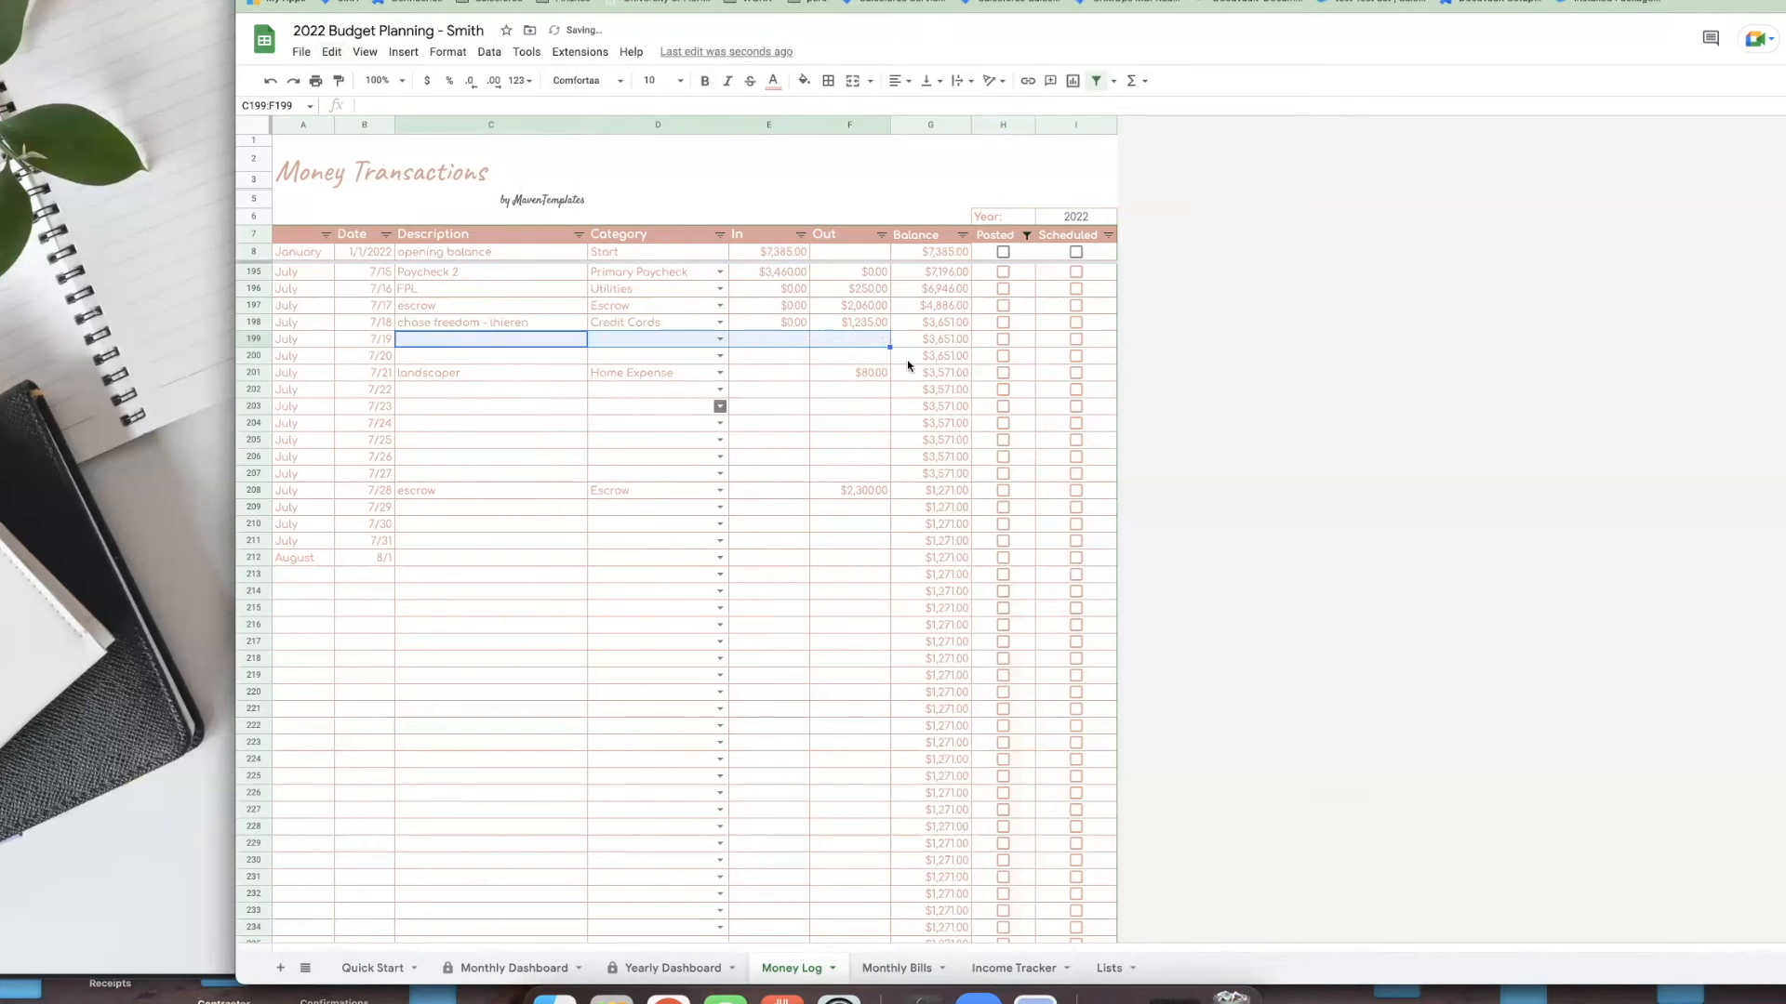
left_click(933, 343)
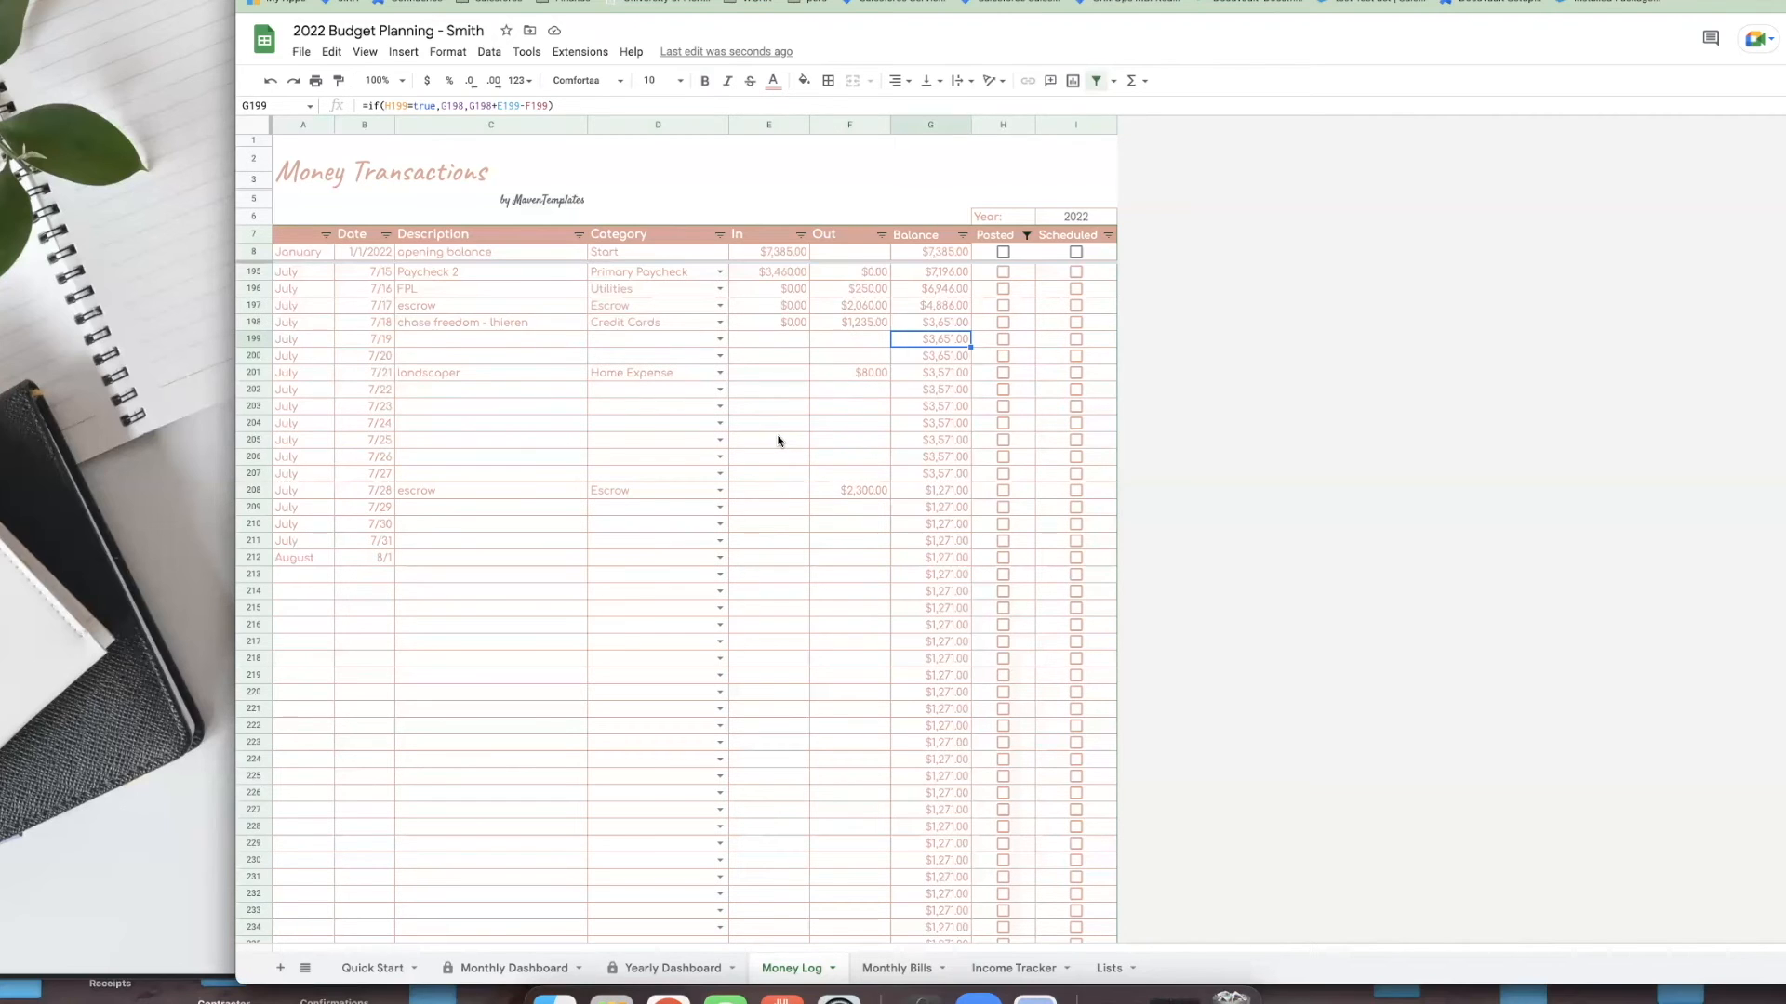
- Review the unposted July transactions and their balances, examining the amount of the 7/9 Verizon - Primary entry
scroll(790, 470, "down", 1)
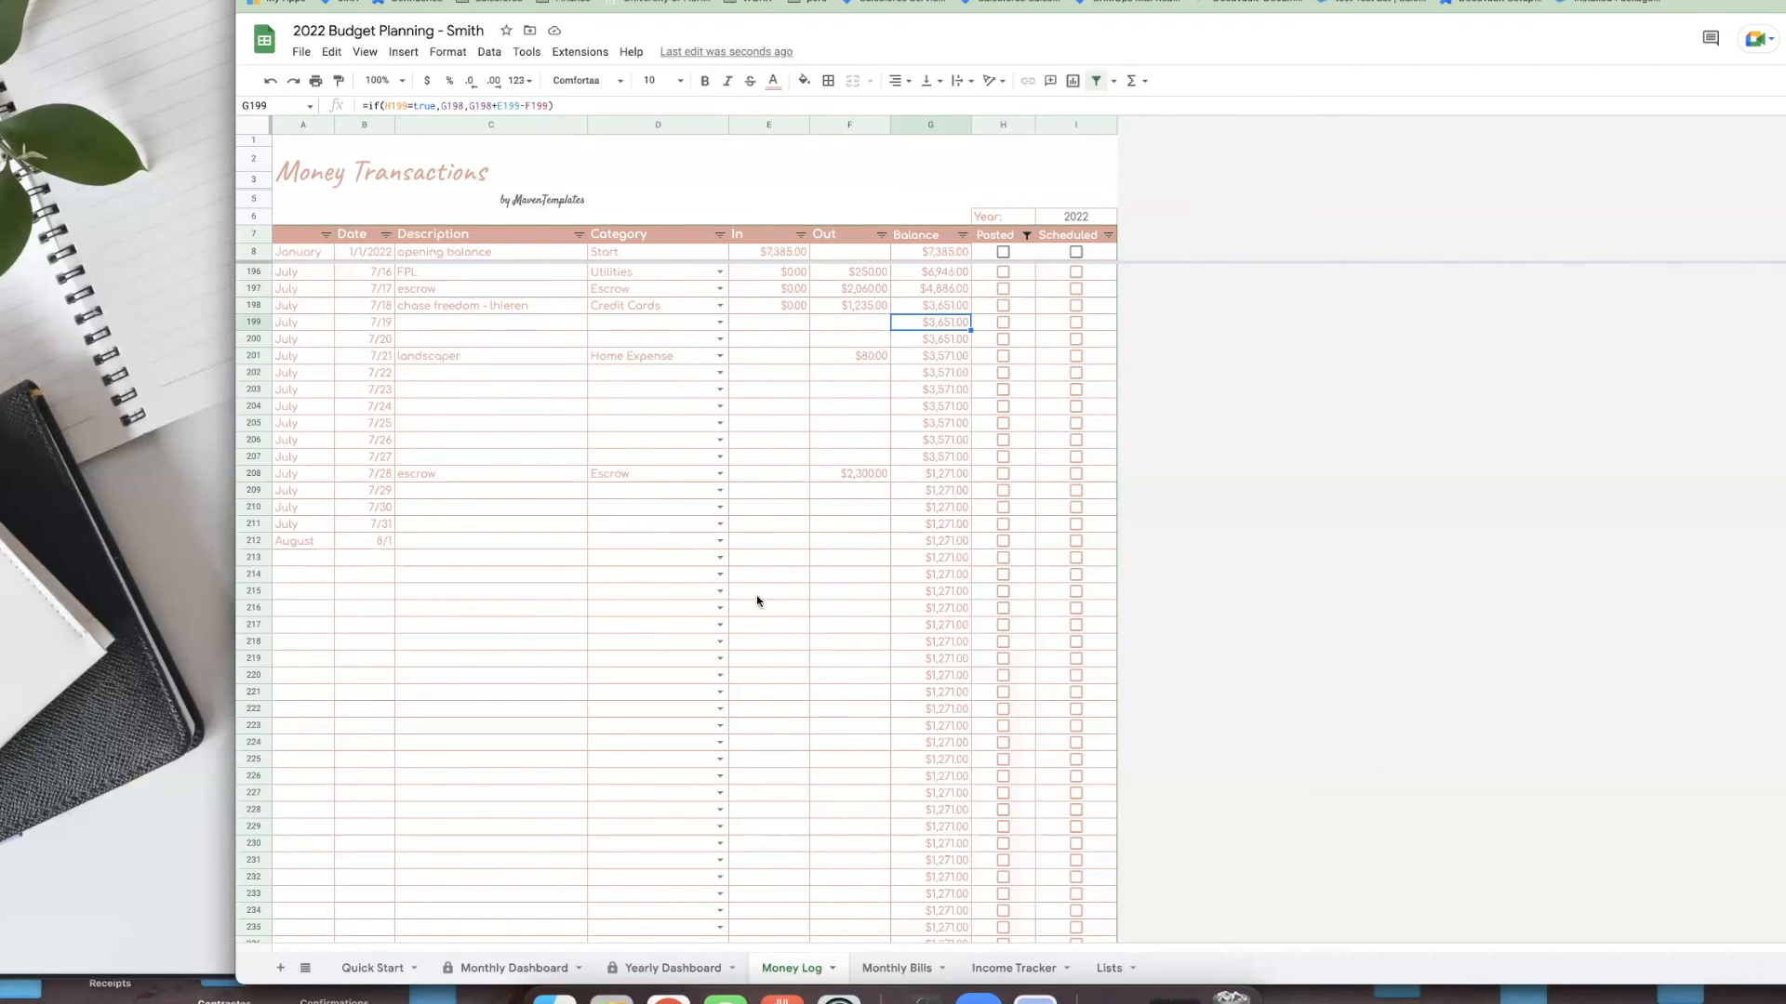
scroll(768, 631, "up", 1)
scroll(767, 632, "up", 1)
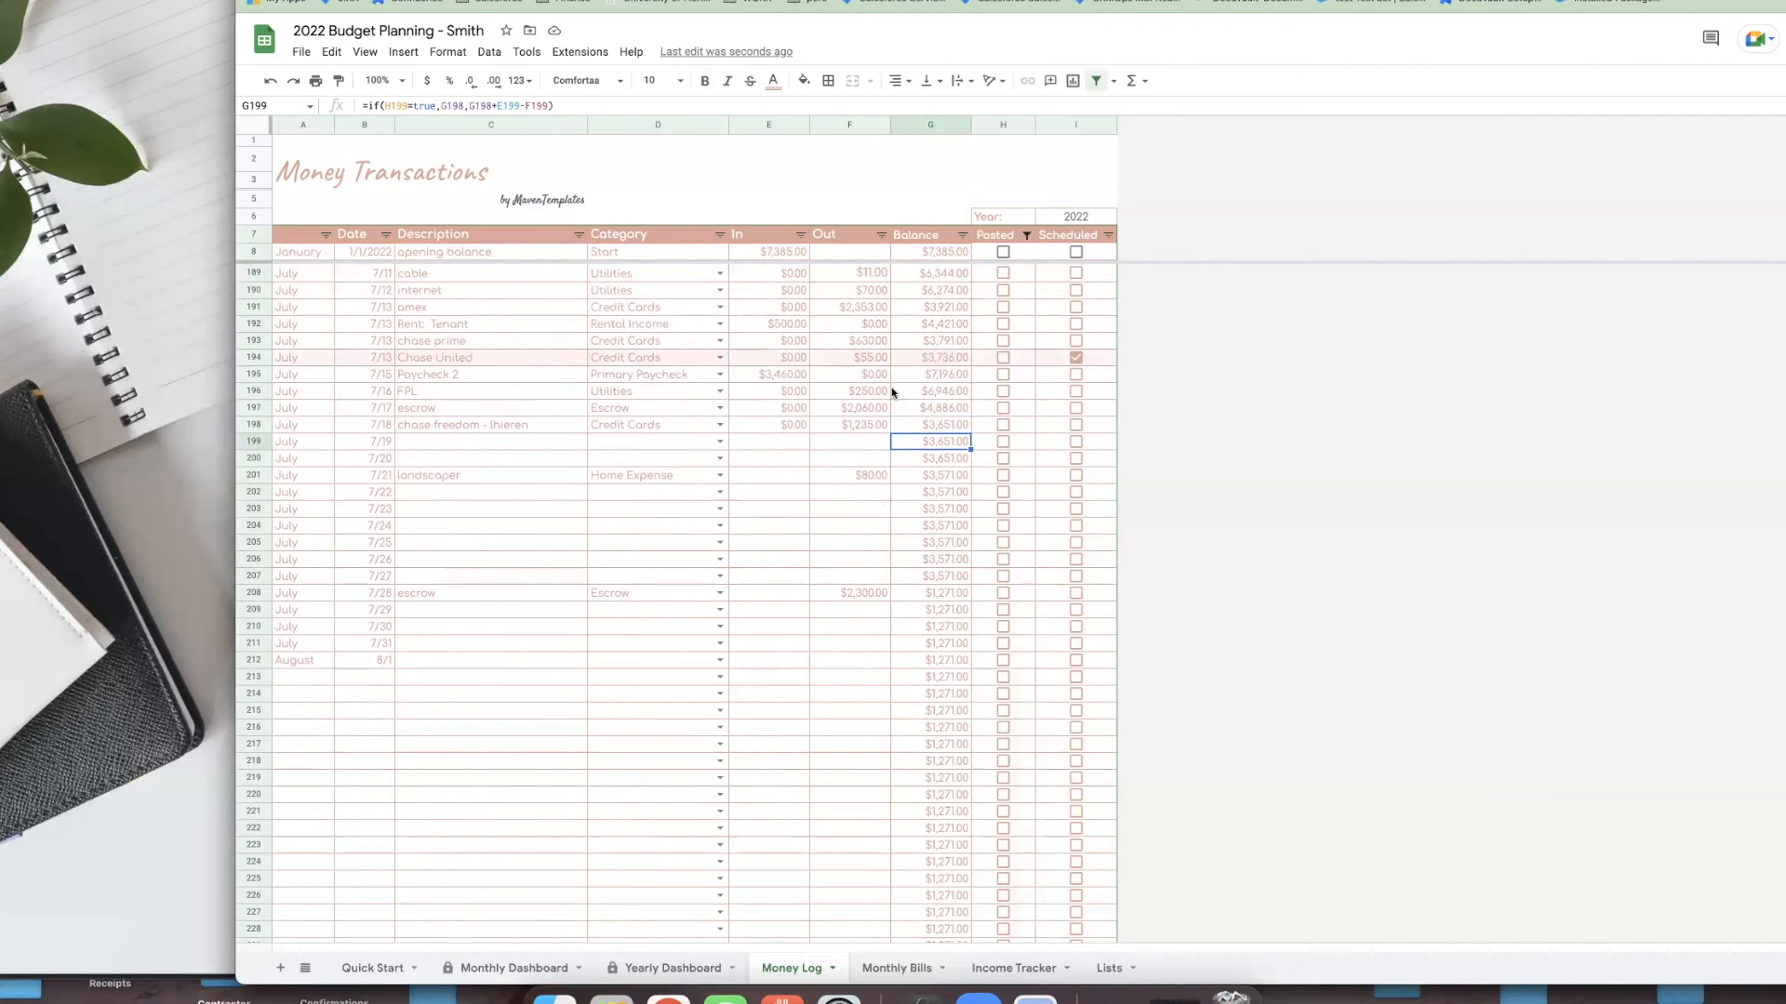
scroll(691, 558, "up", 1)
scroll(691, 558, "up", 1)
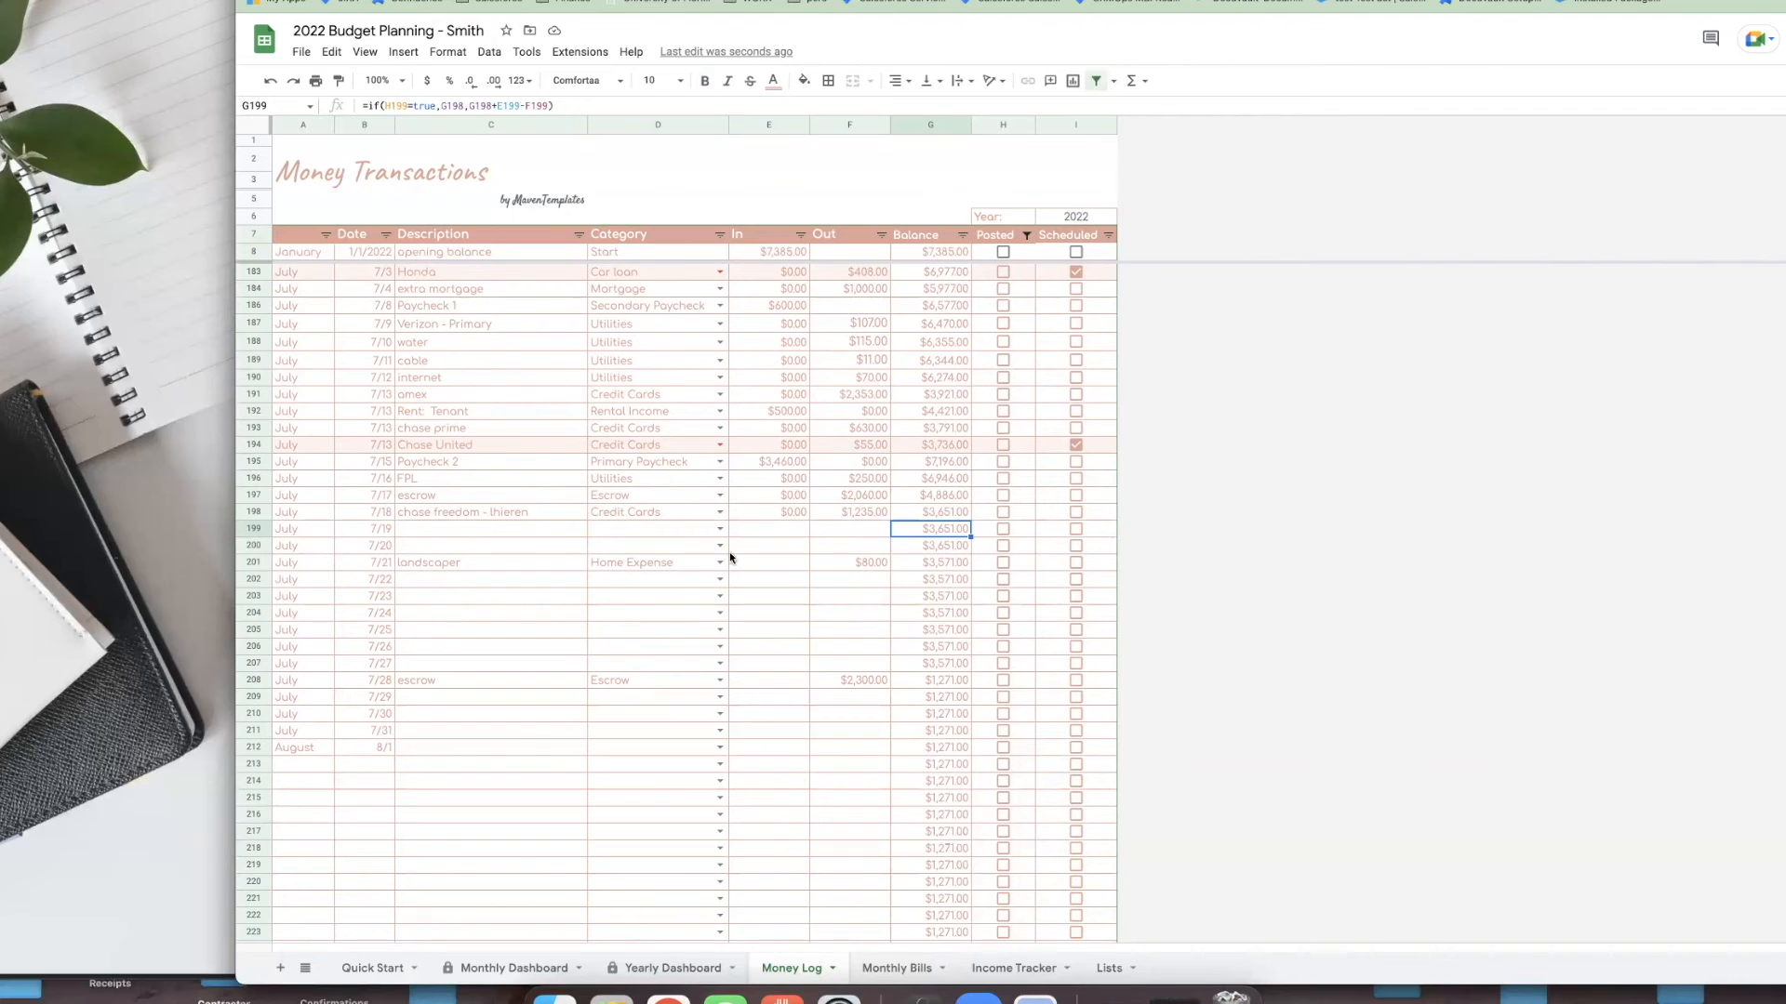
left_click(468, 333)
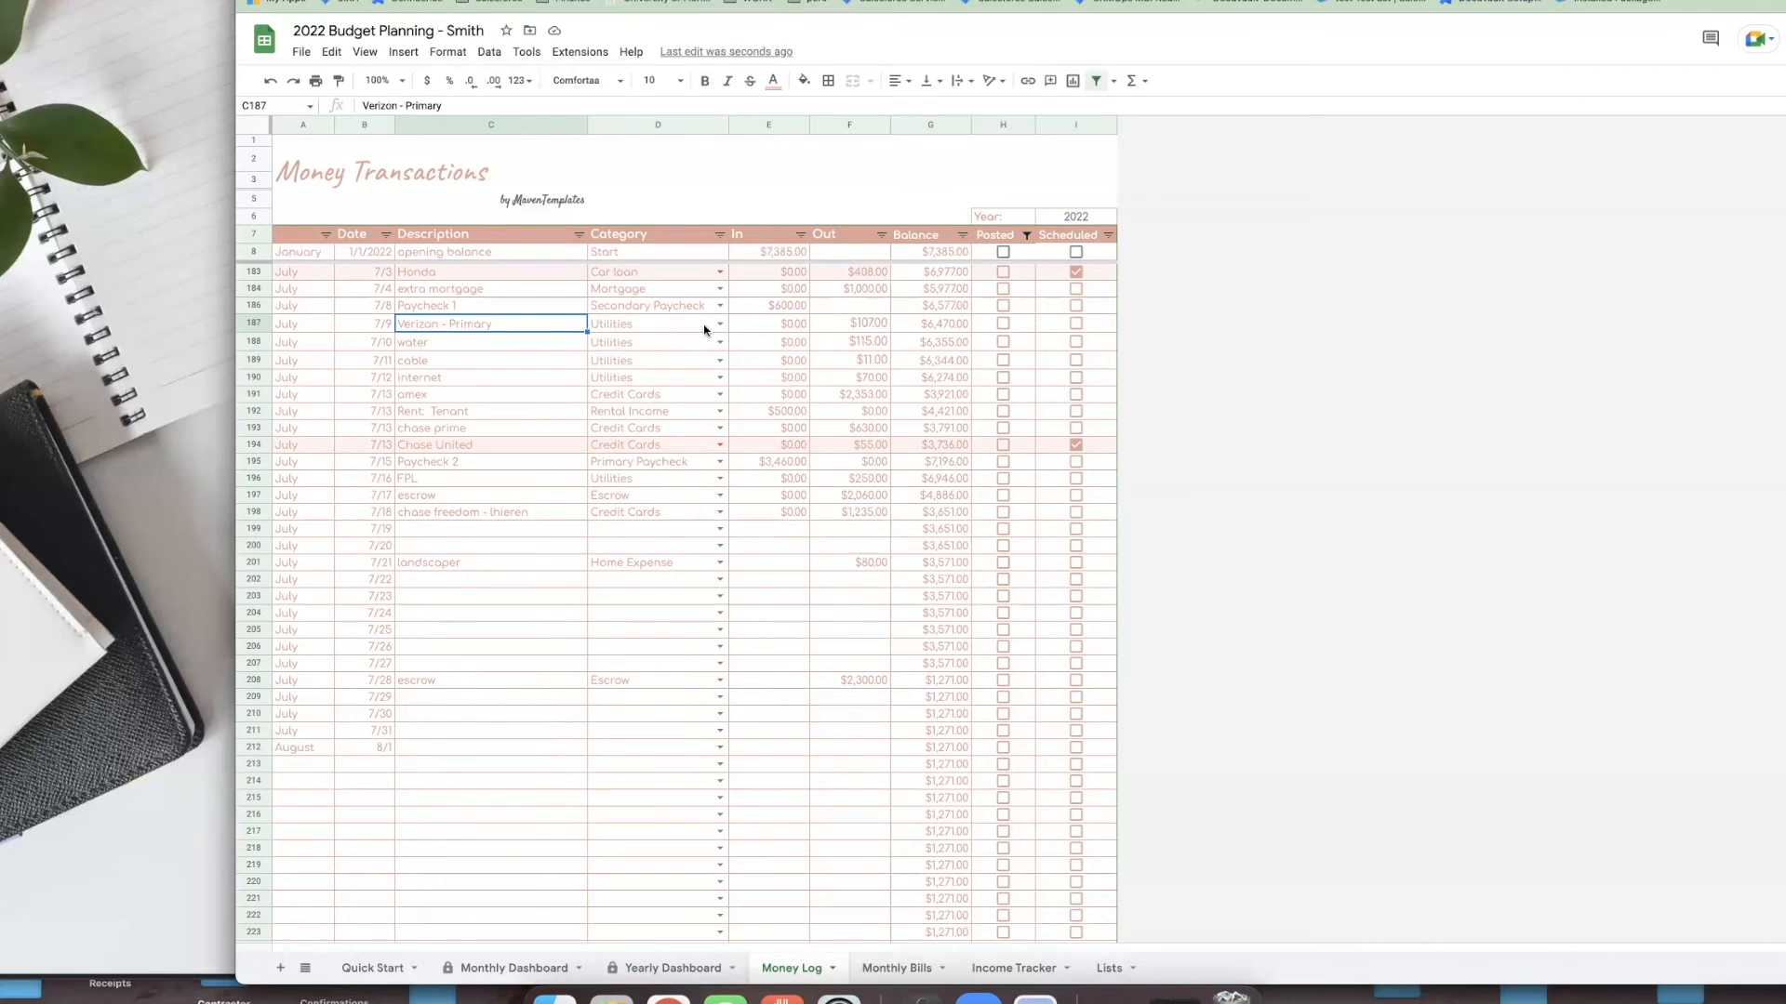
left_click(850, 326)
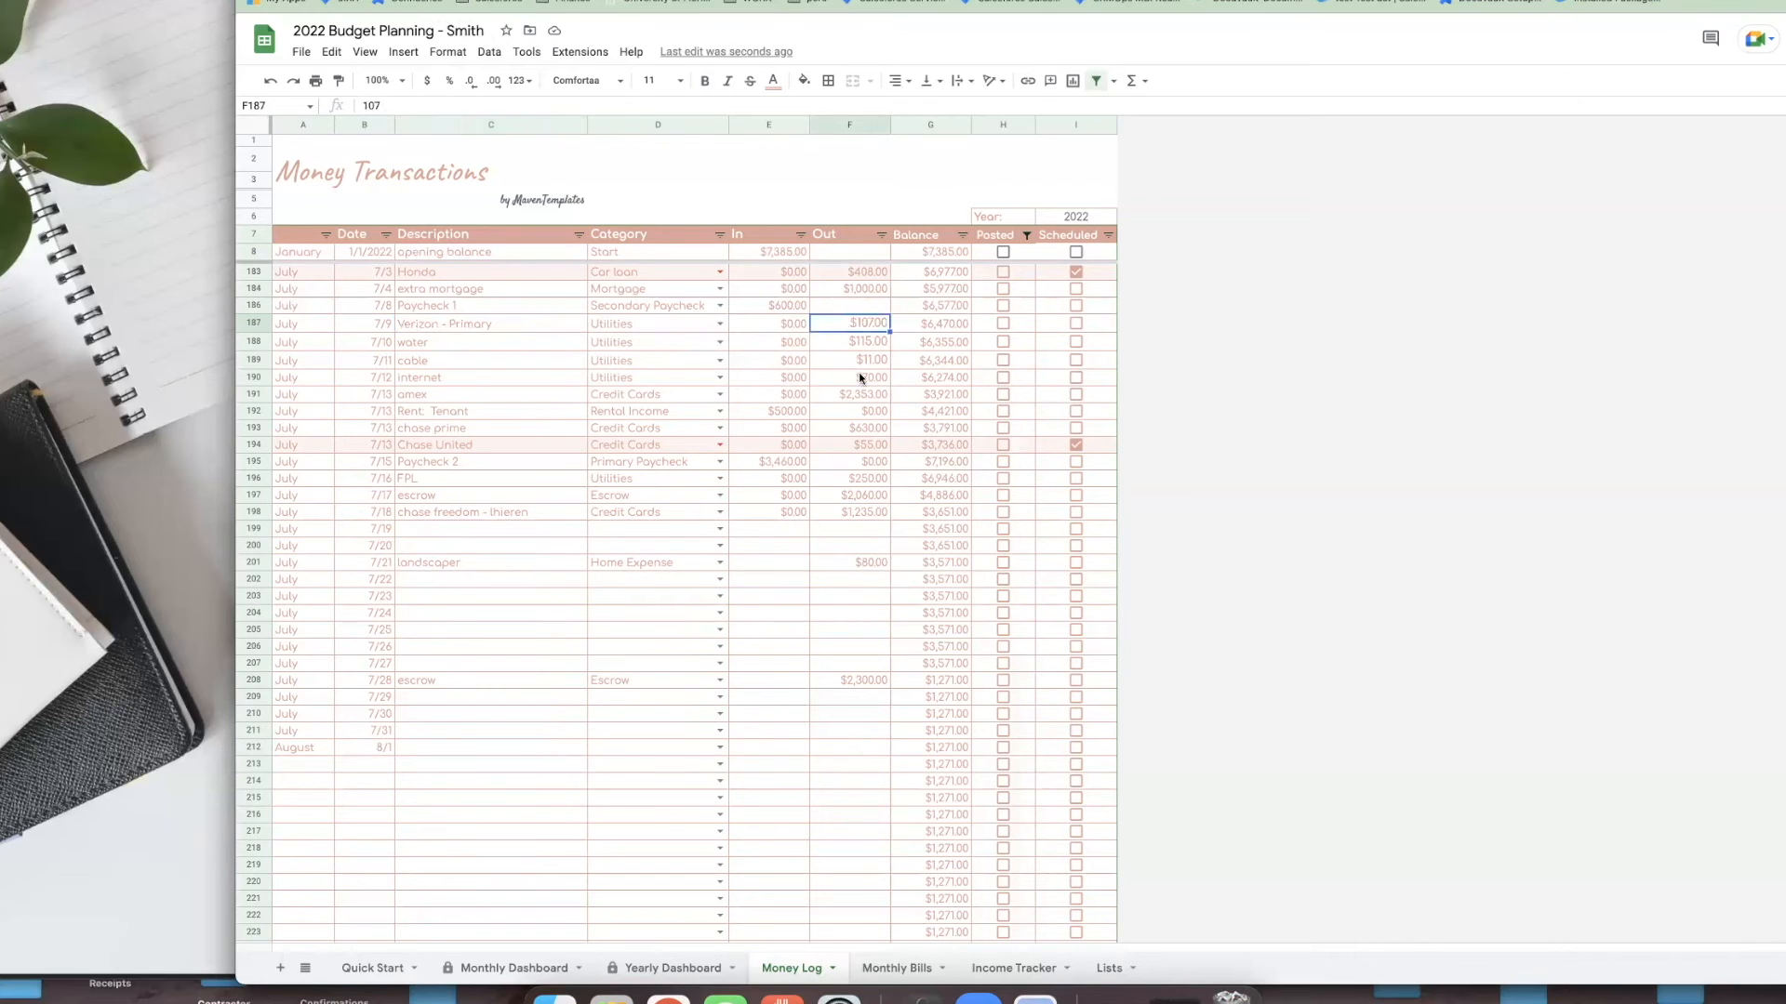
left_click(472, 327)
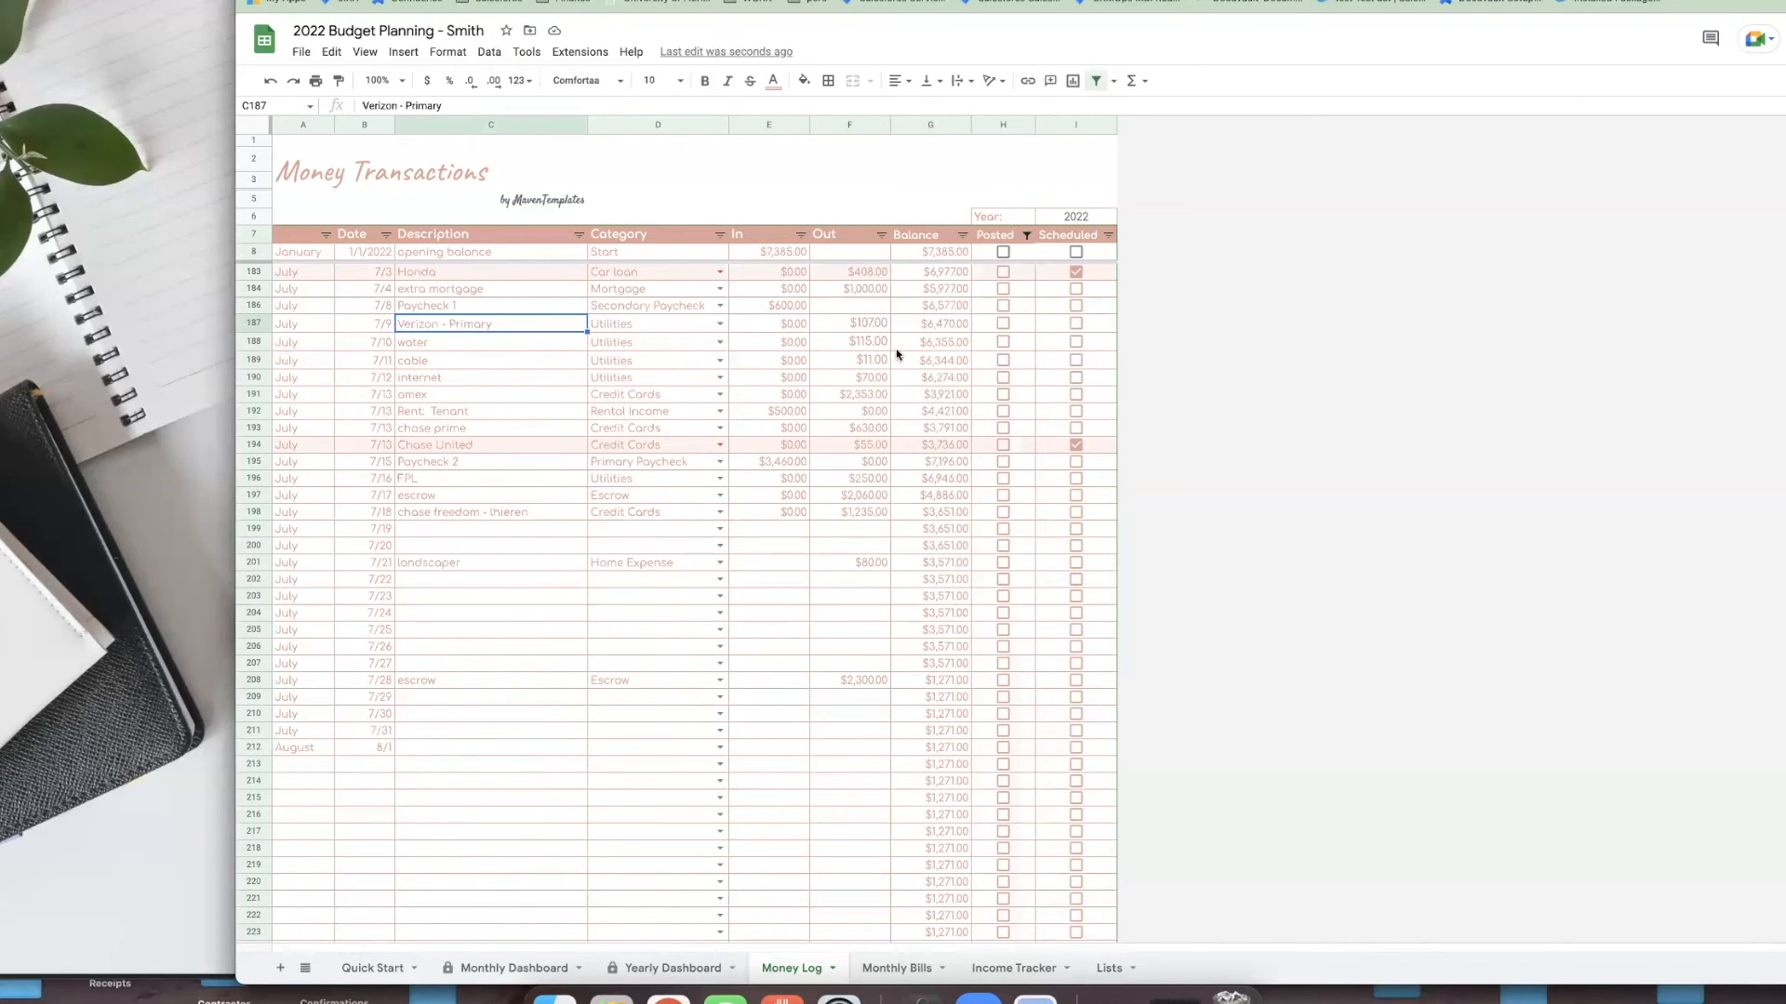
- Mark the 7/9 Verizon - Primary transaction as scheduled in the Money Log
left_click(367, 326)
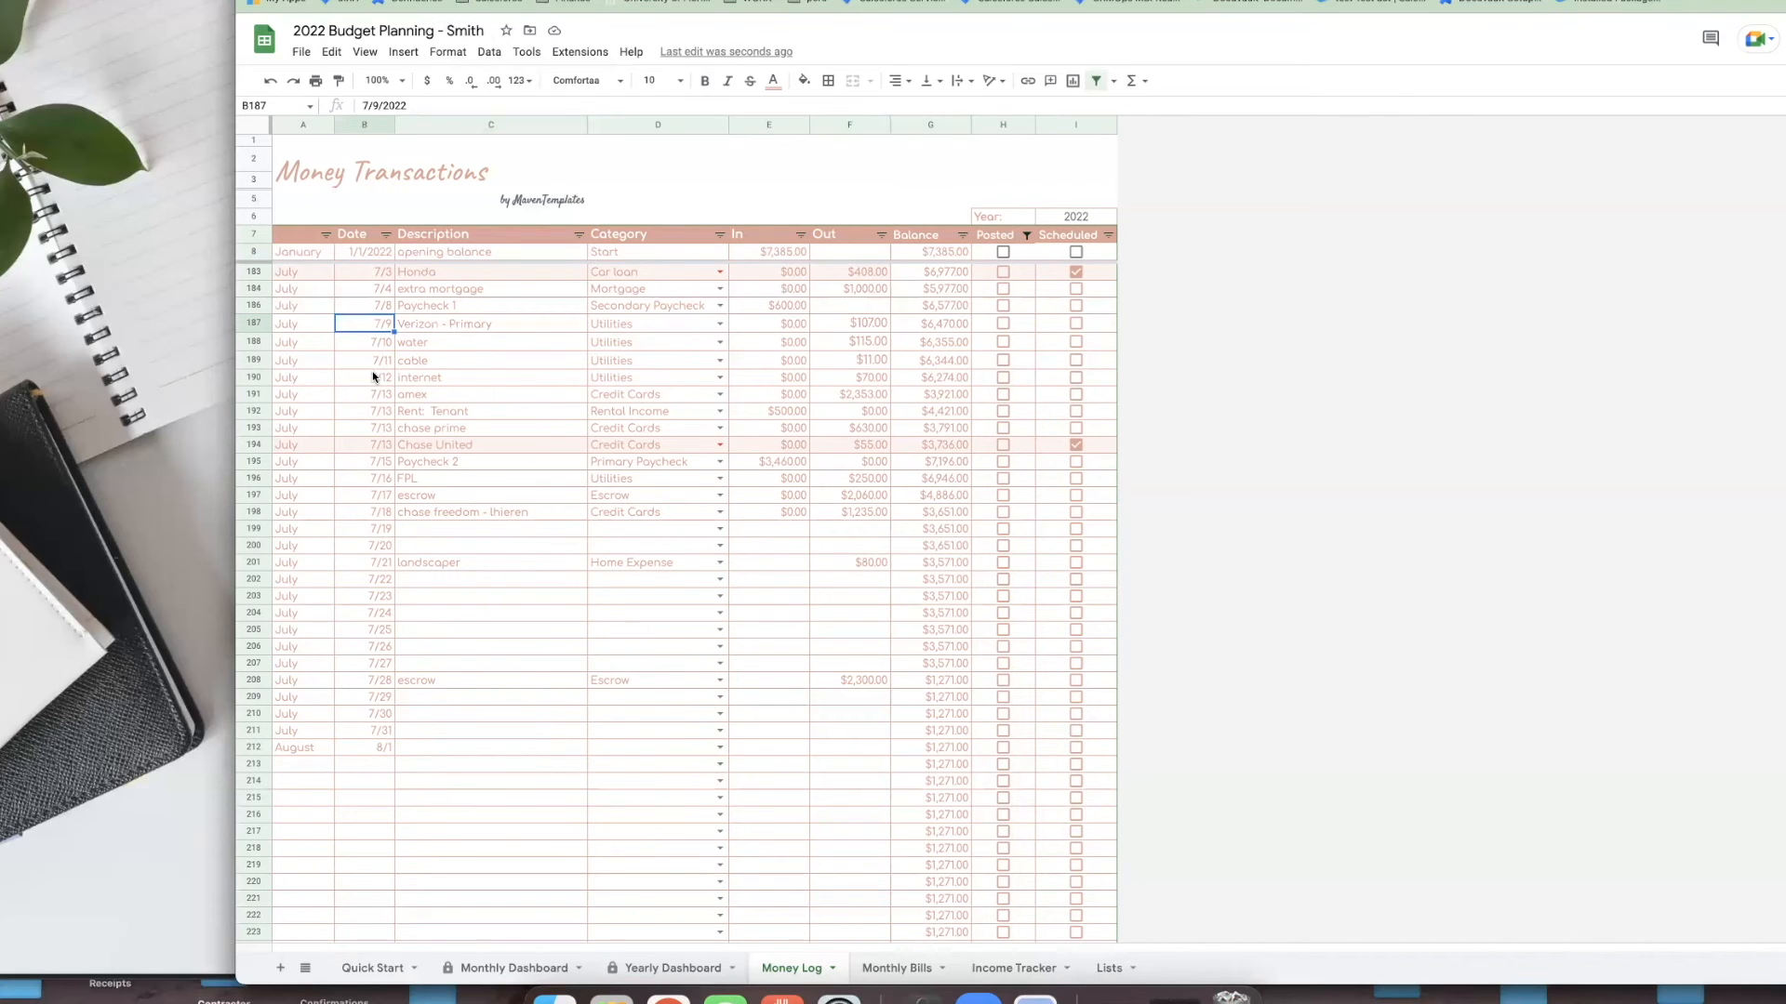
left_click(1076, 325)
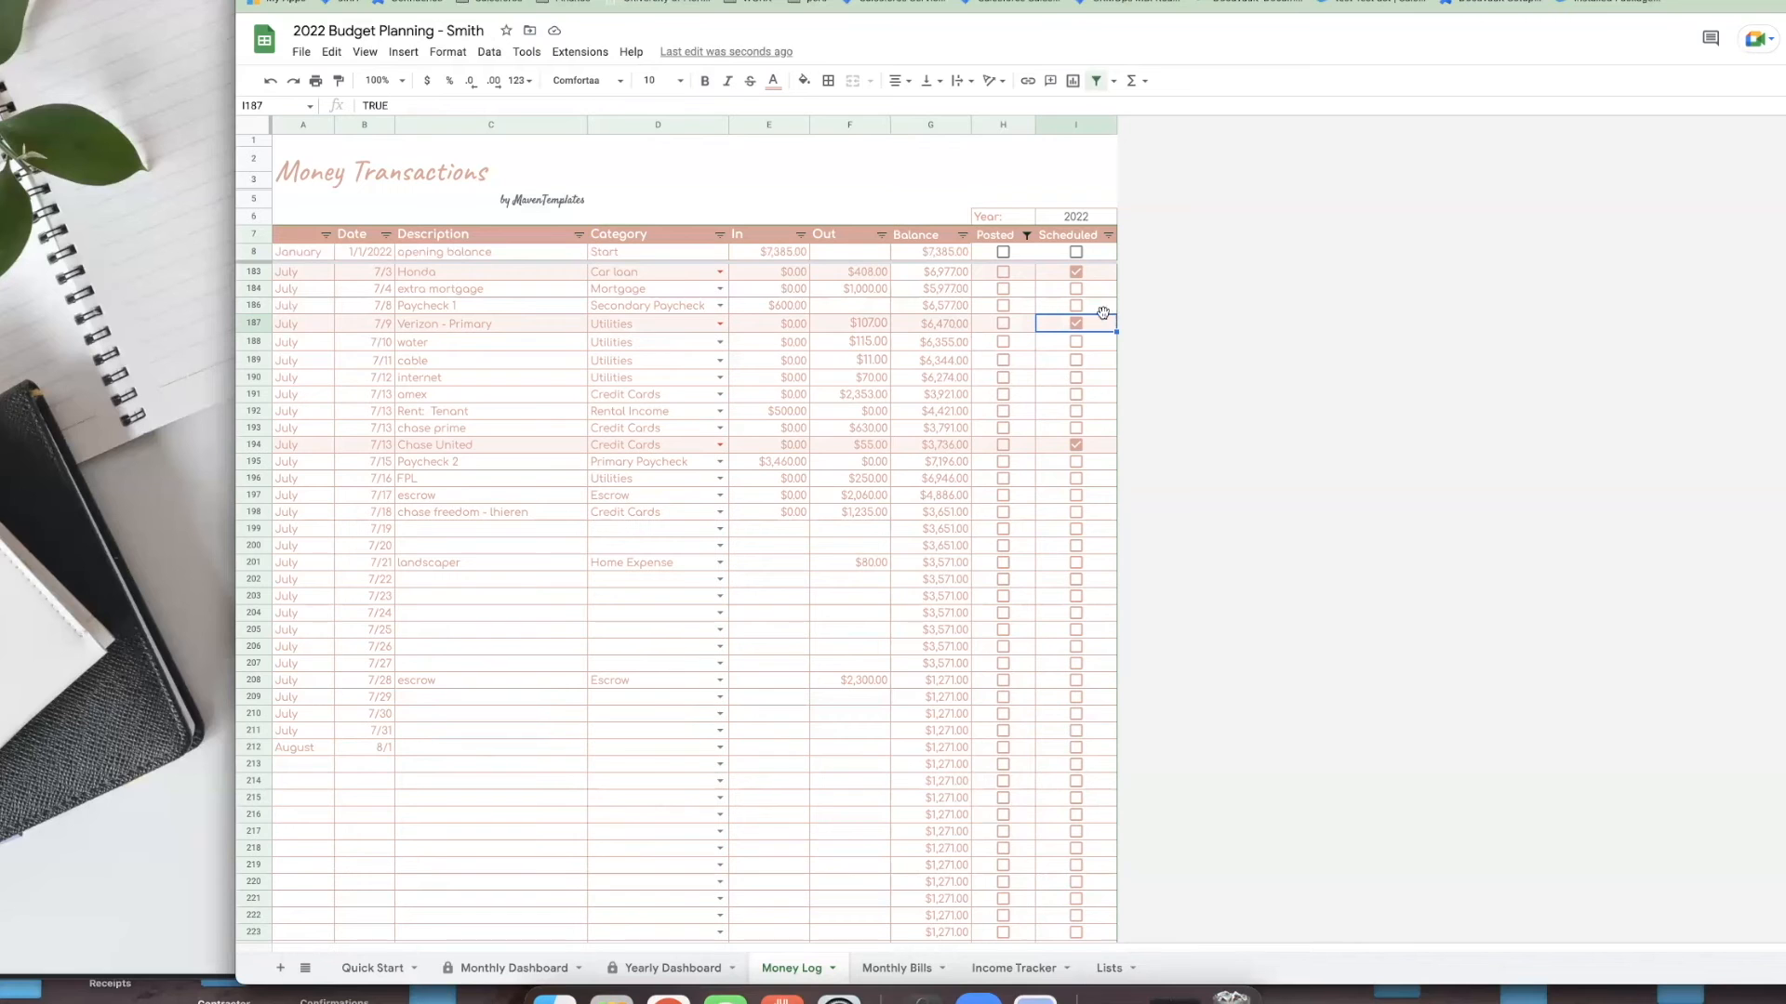
scroll(741, 581, "down", 2)
scroll(741, 581, "up", 2)
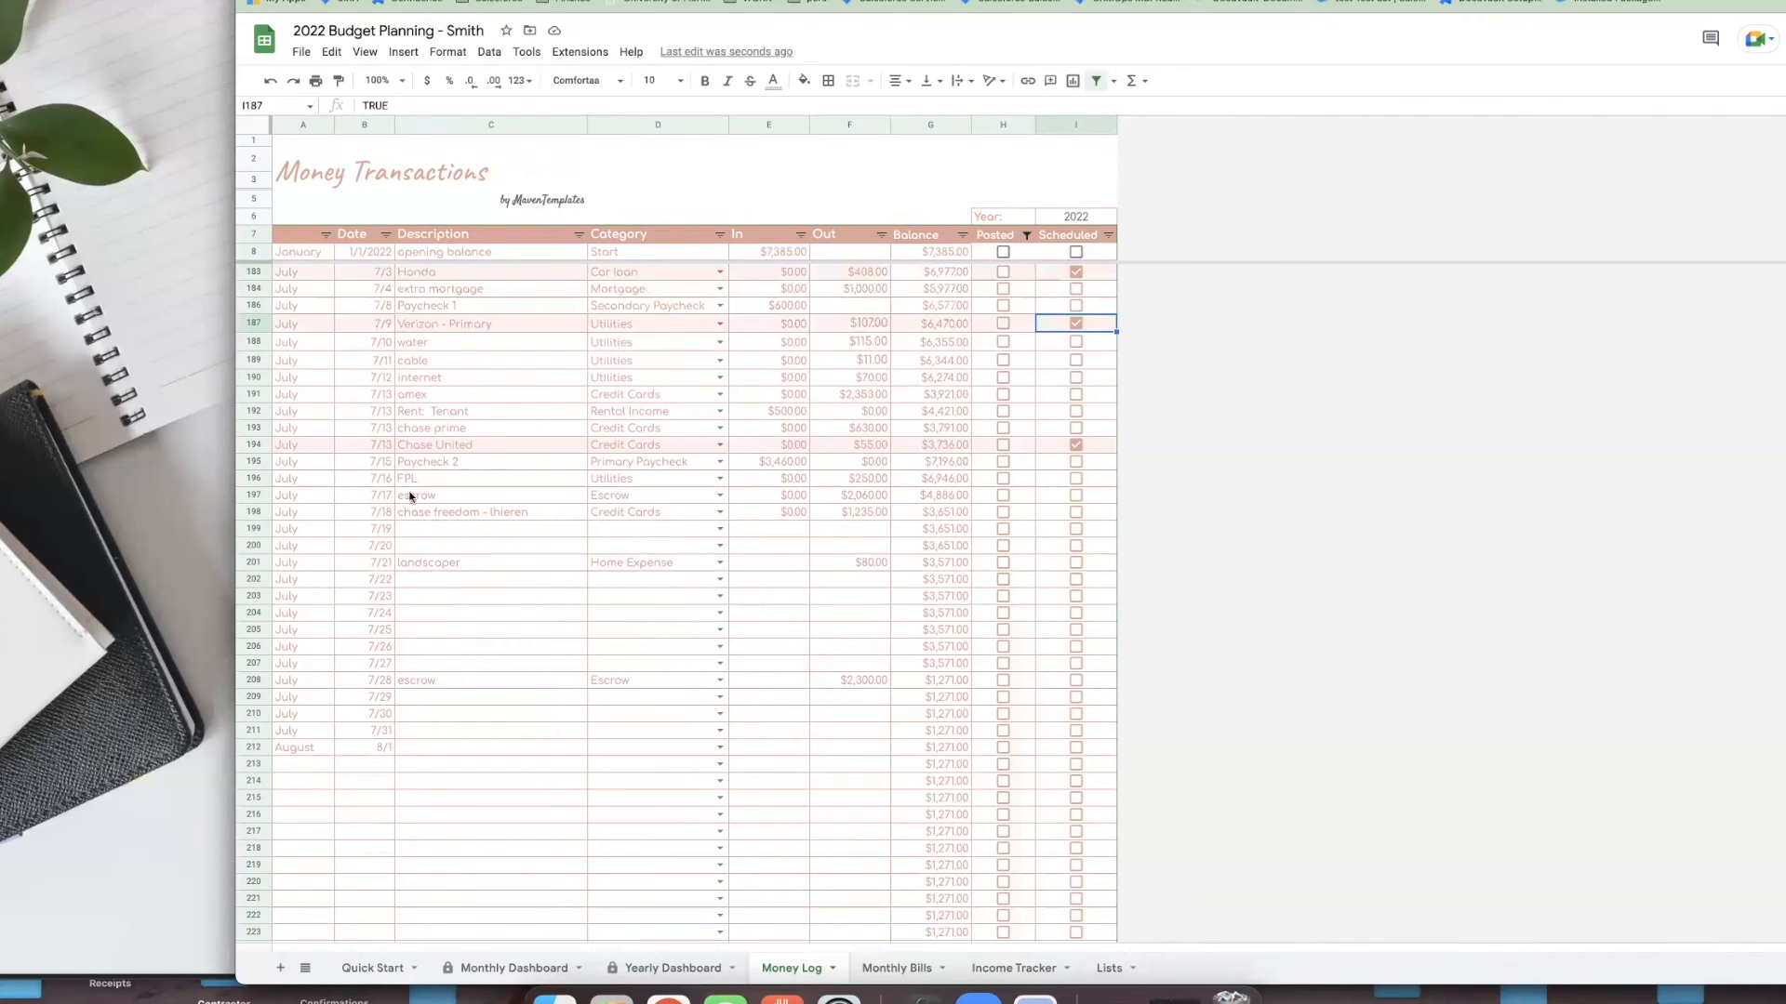
left_click(370, 406)
left_click(453, 347)
left_click(462, 379)
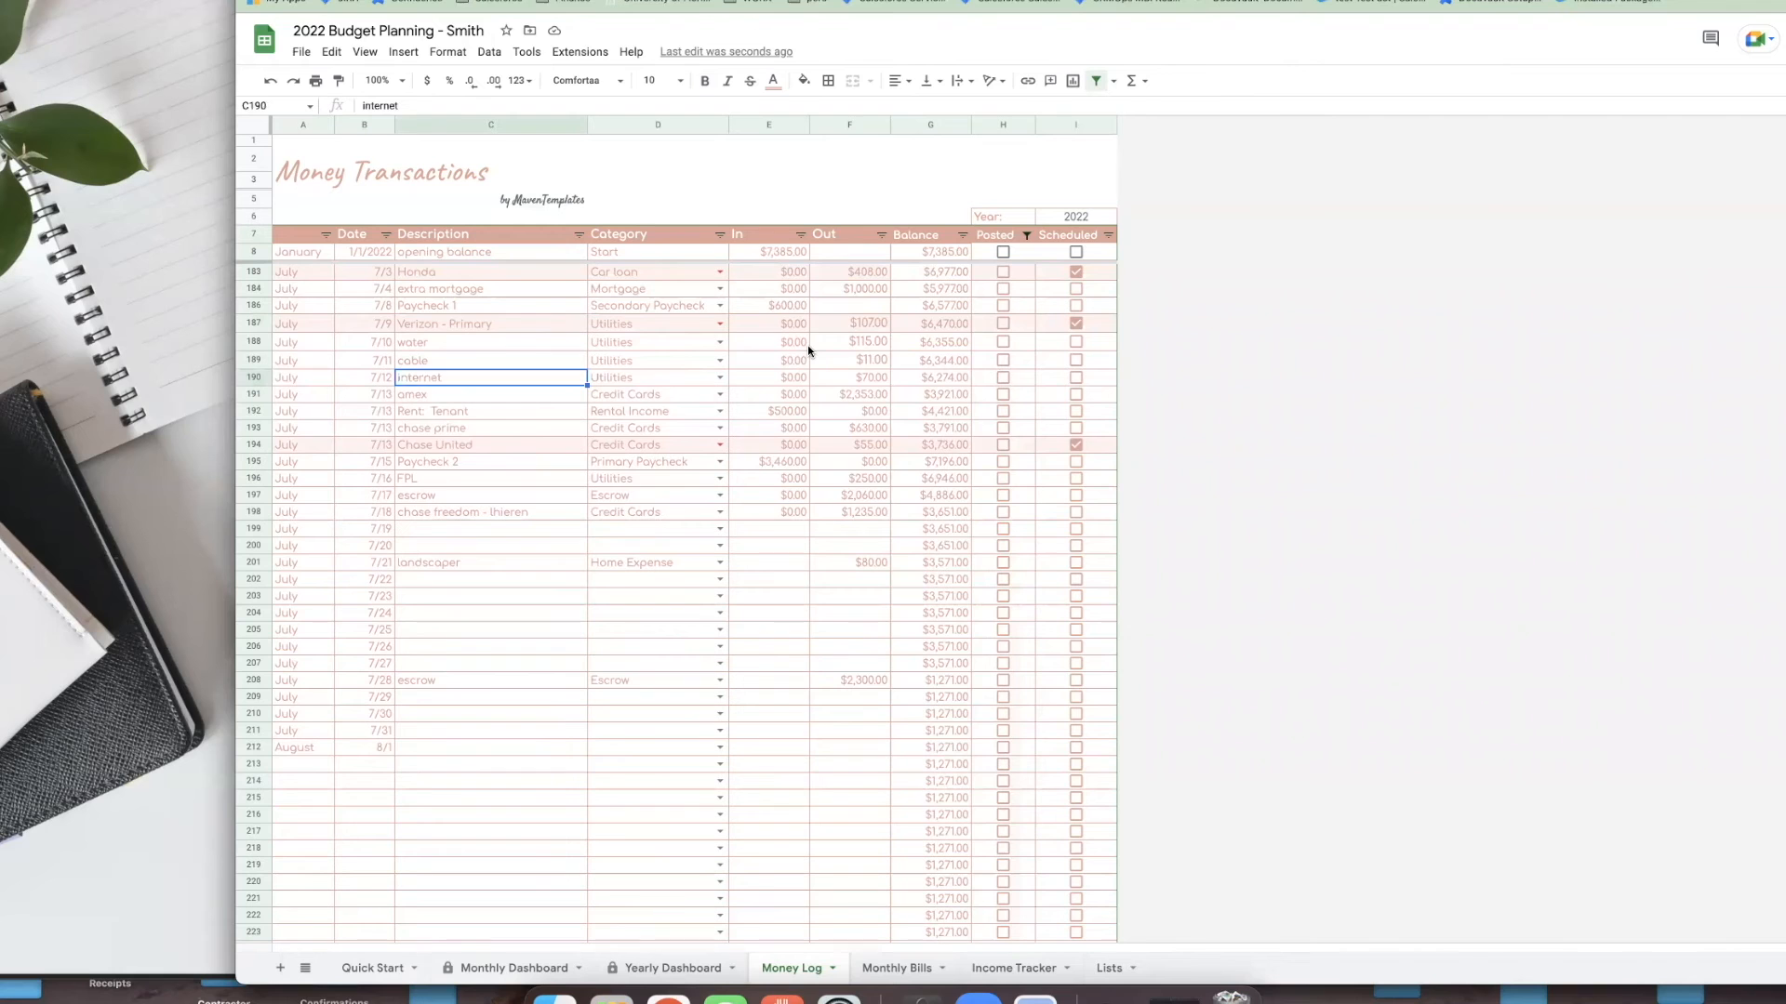
- Mark the 7/4 extra mortgage transaction as scheduled, checking the opening balance and the payment amount
left_click(741, 254)
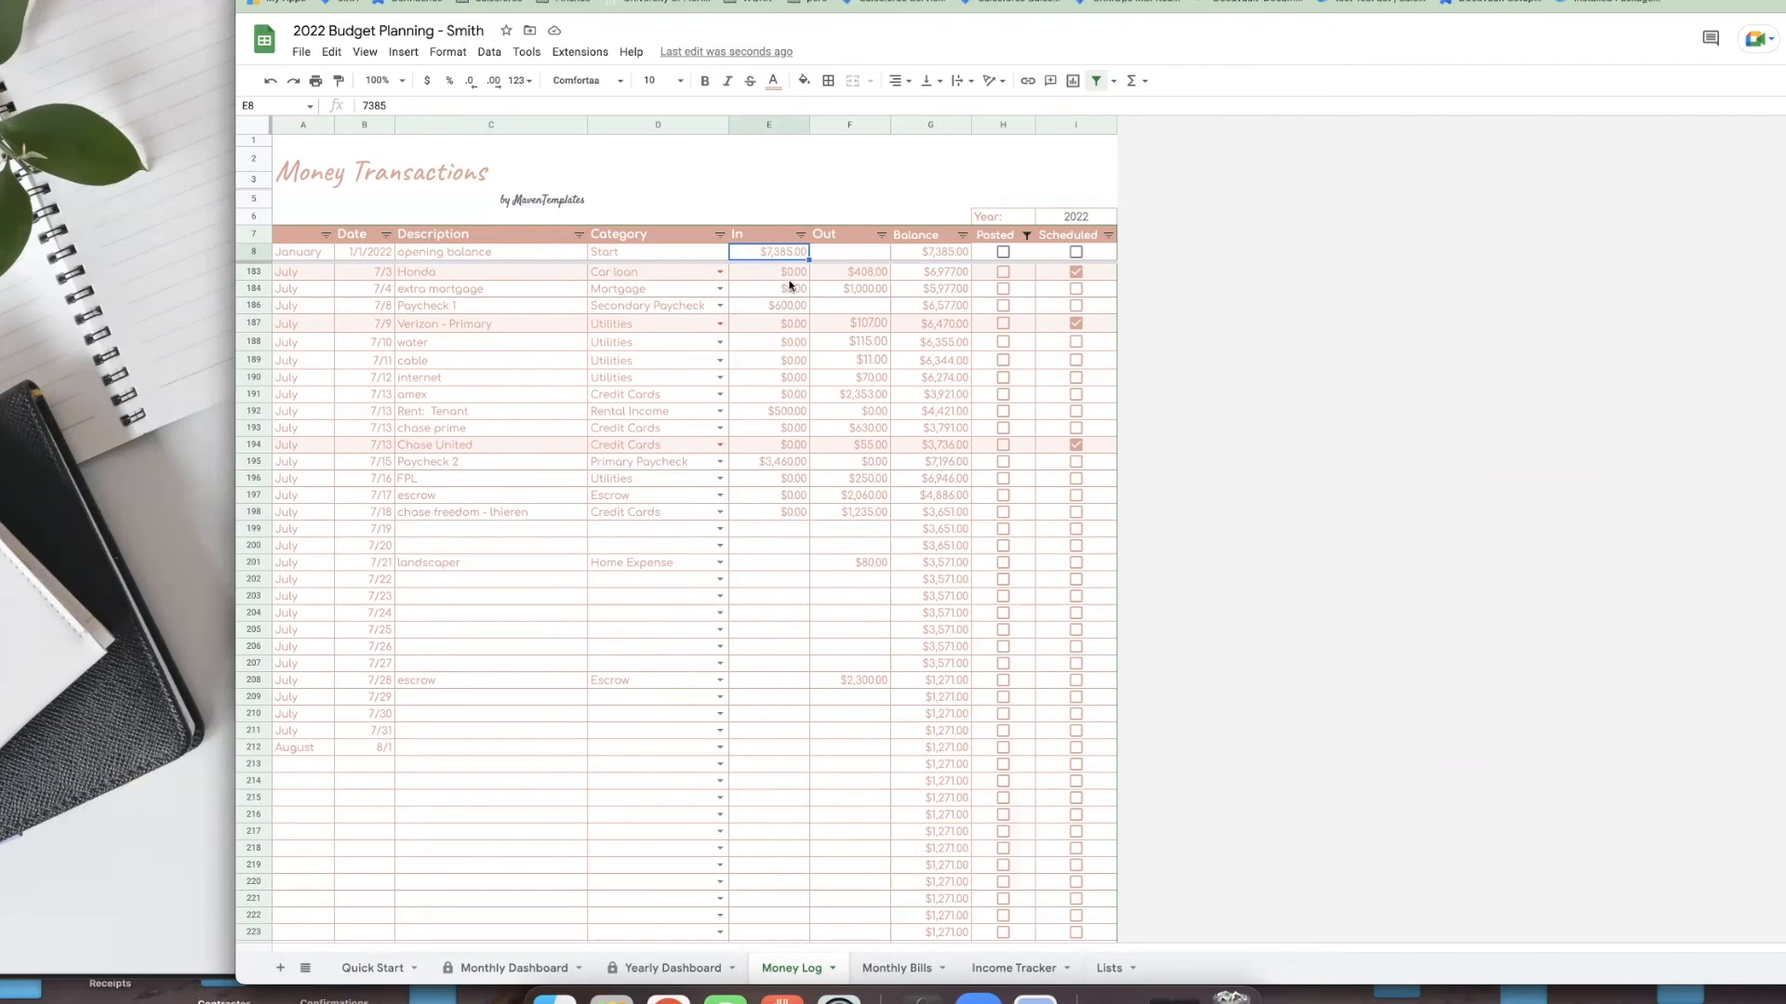
left_click(837, 291)
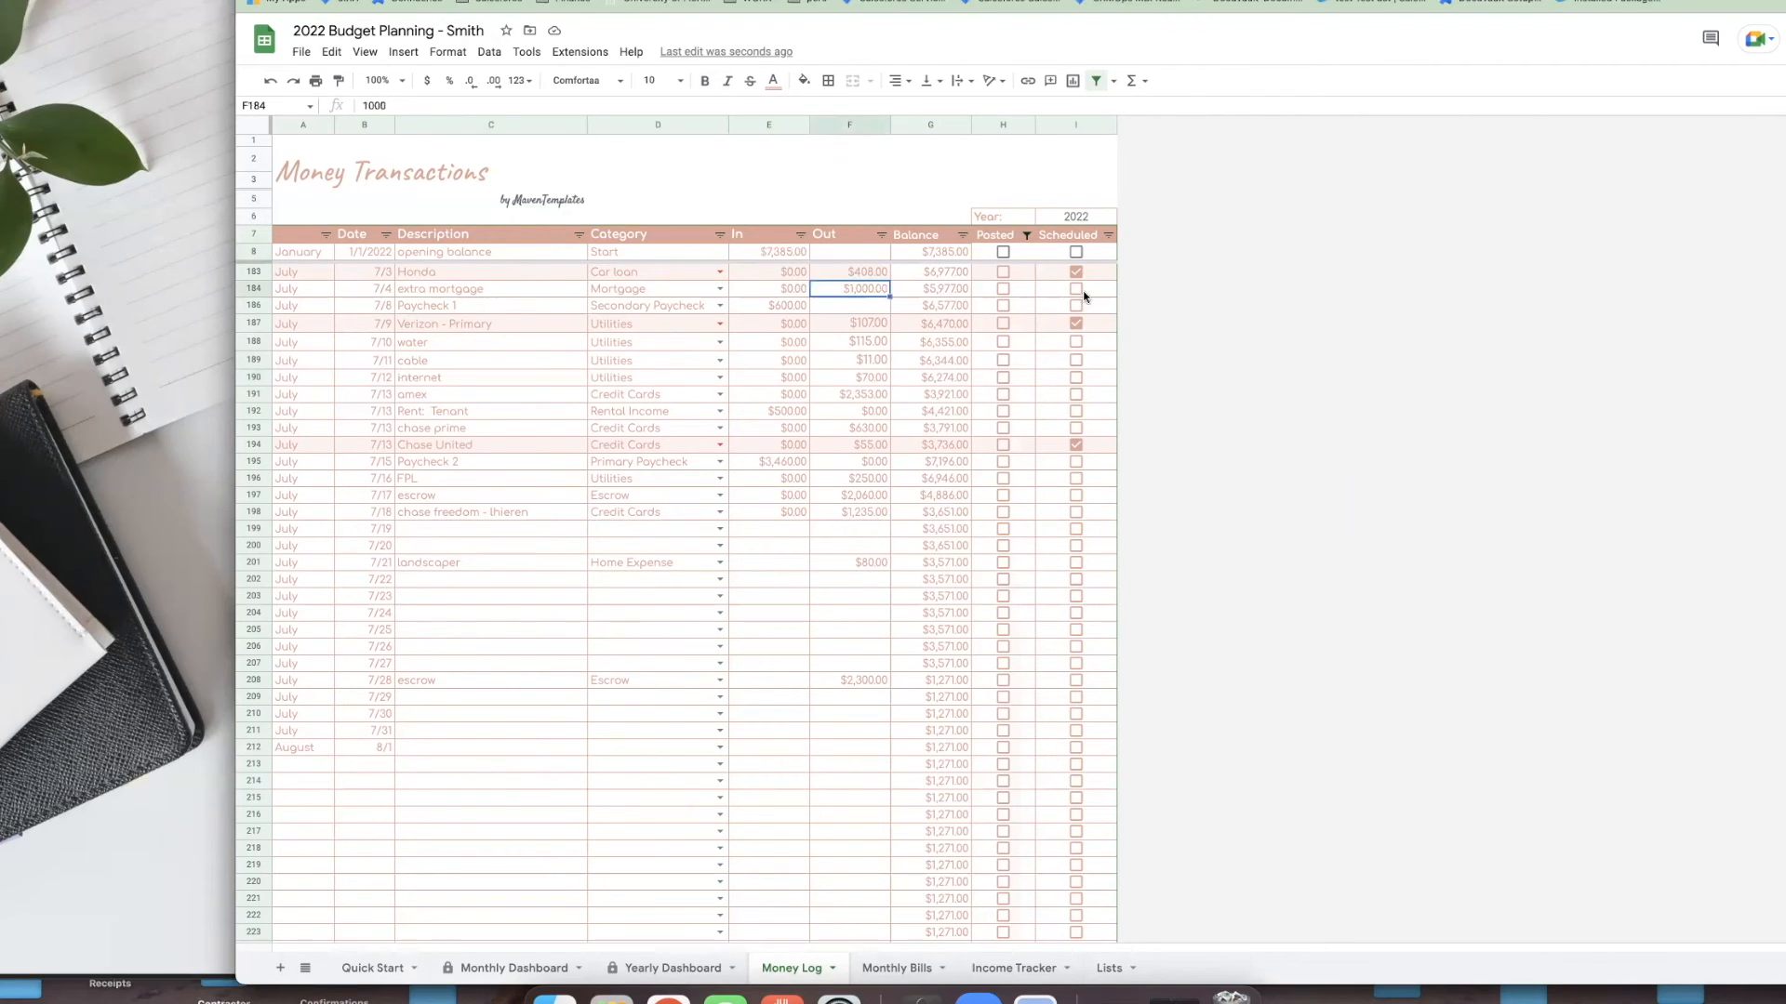
left_click(1077, 291)
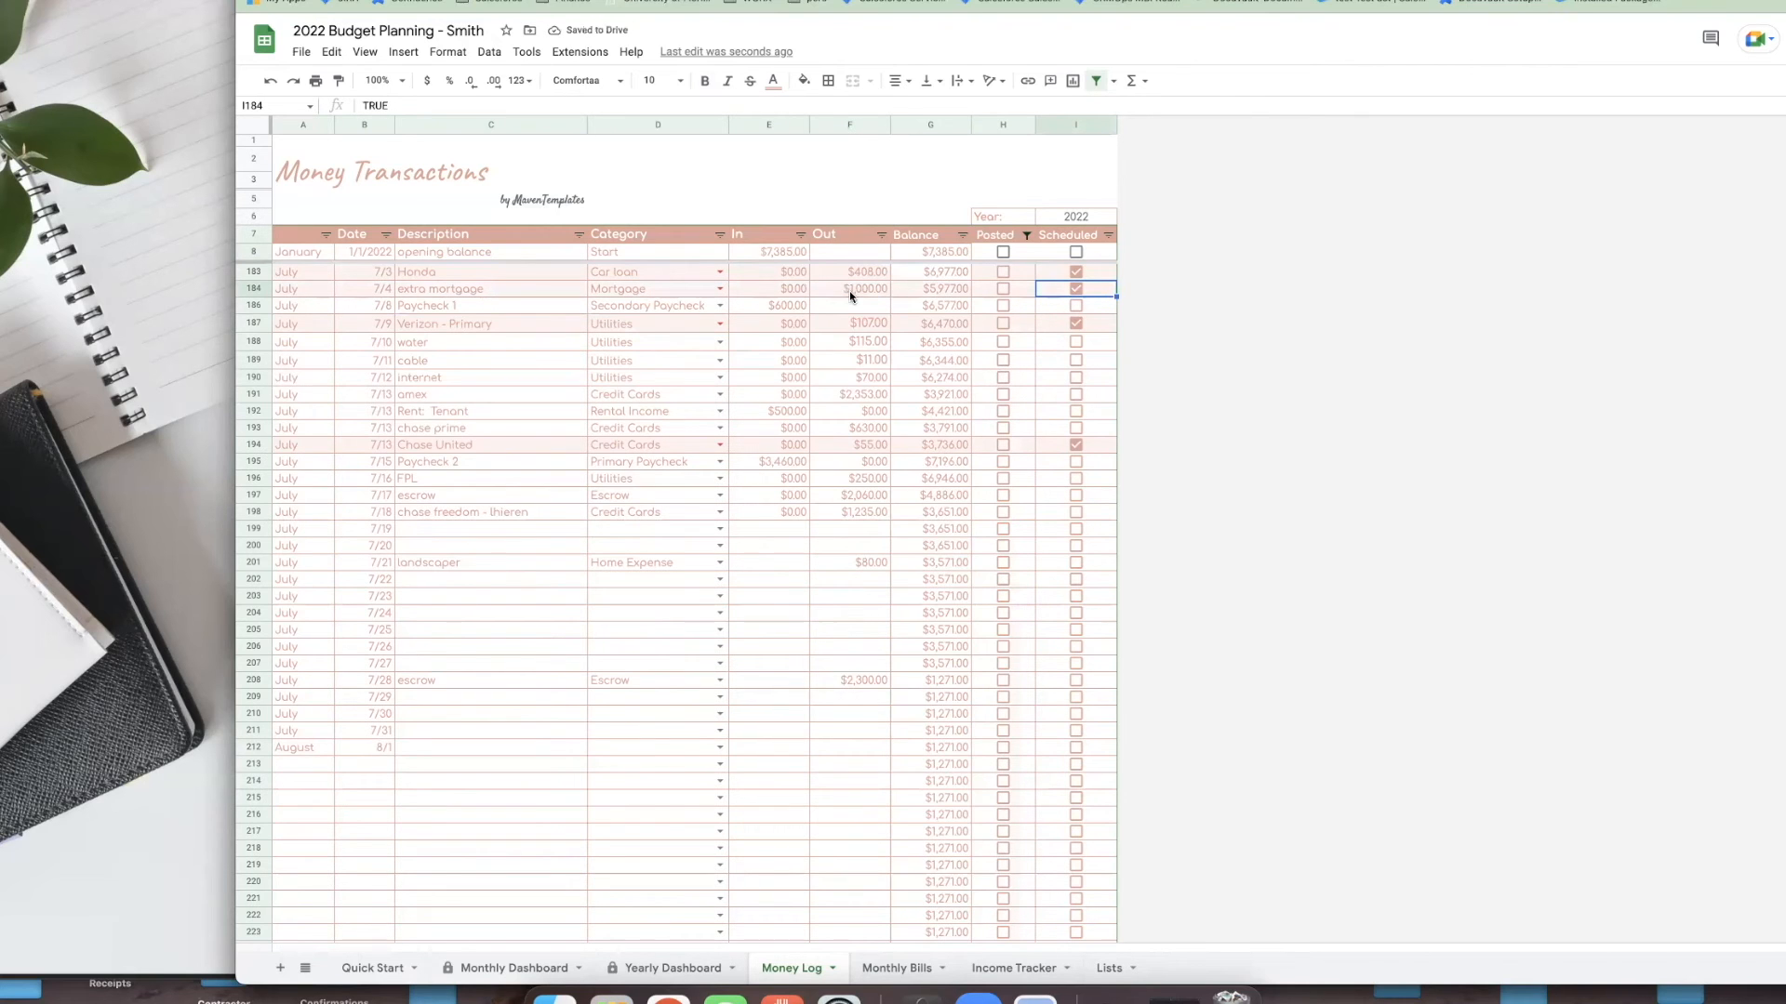
- Set the opening balance's In amount to 6380
left_click(785, 249)
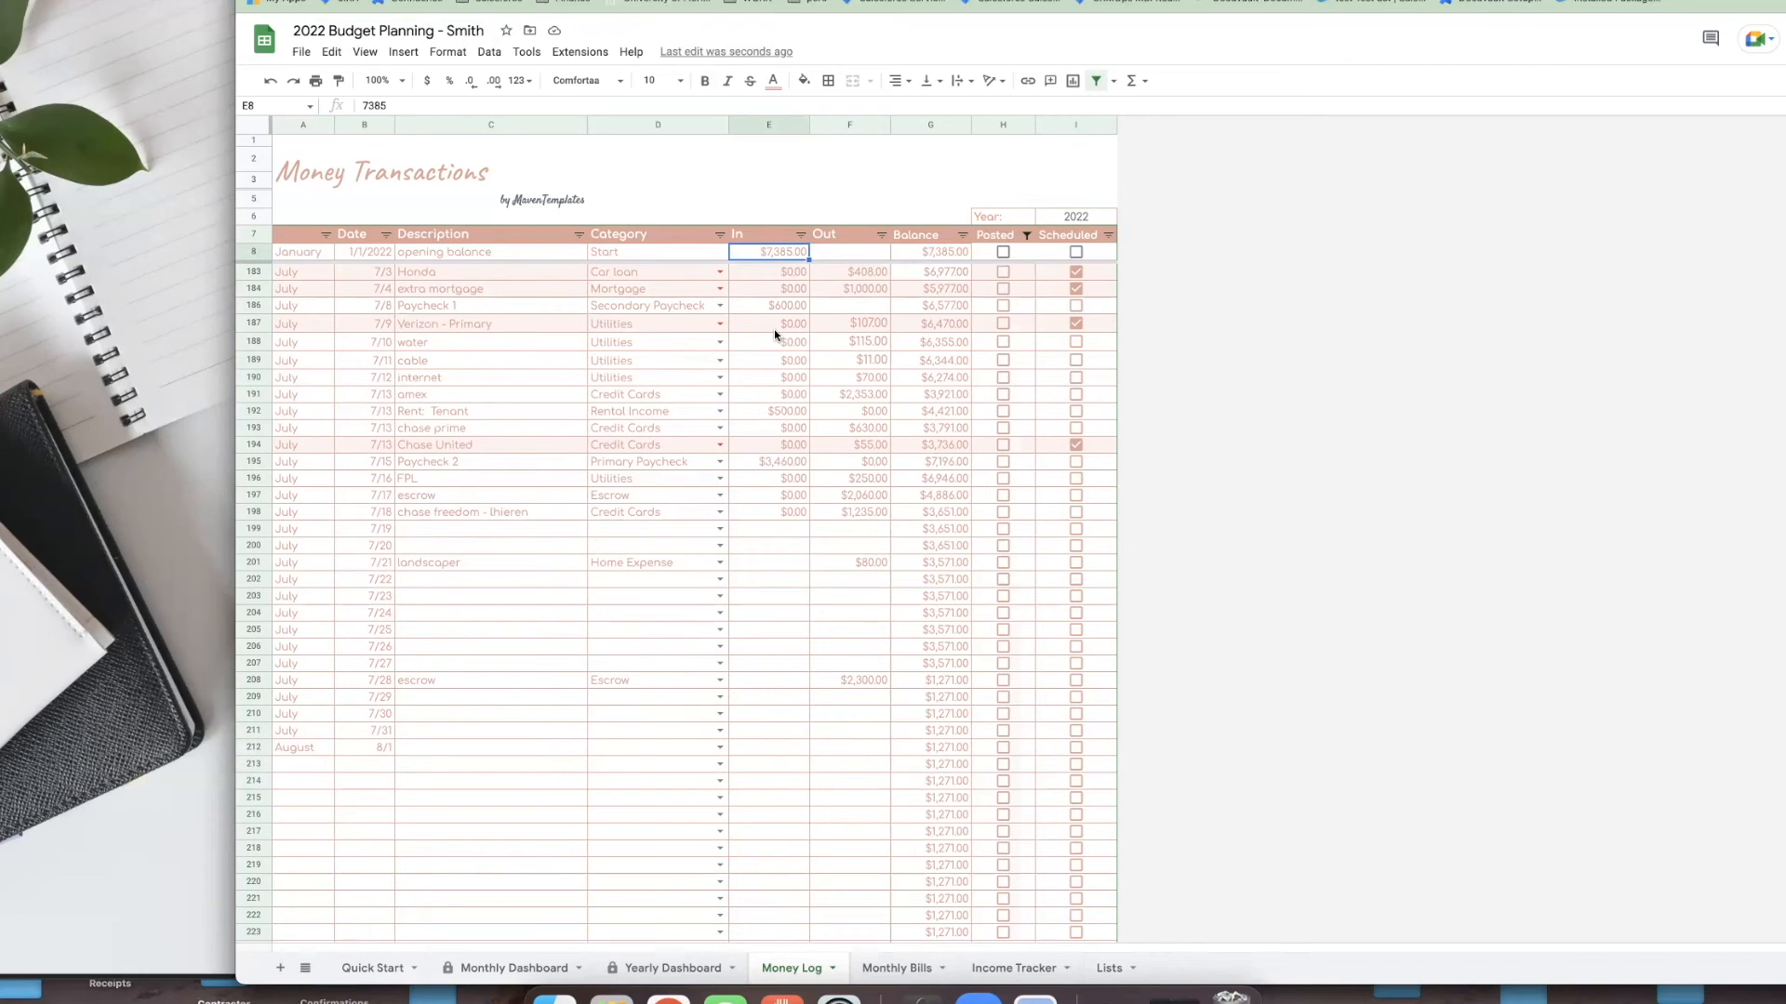
type("4")
type("380")
left_click(750, 338)
left_click(806, 260)
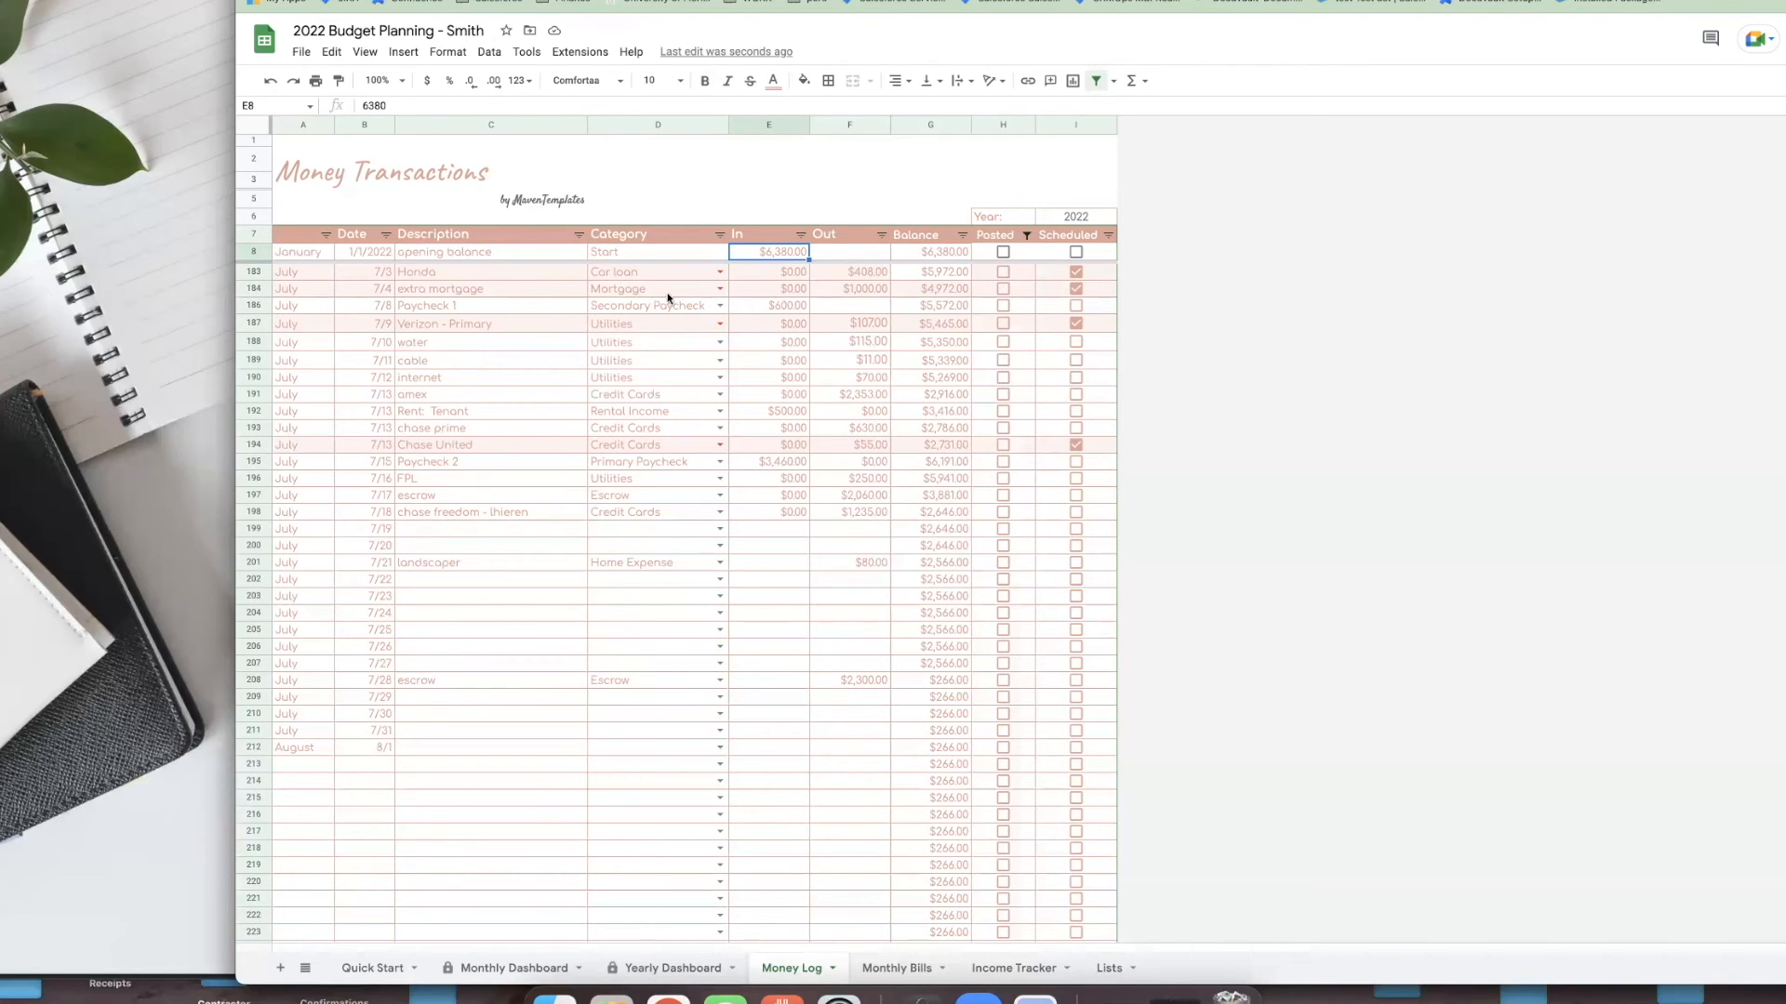
- Mark the 7/4 extra mortgage transaction as posted and compare its running balance with the 7/3 Honda row
left_click(1004, 288)
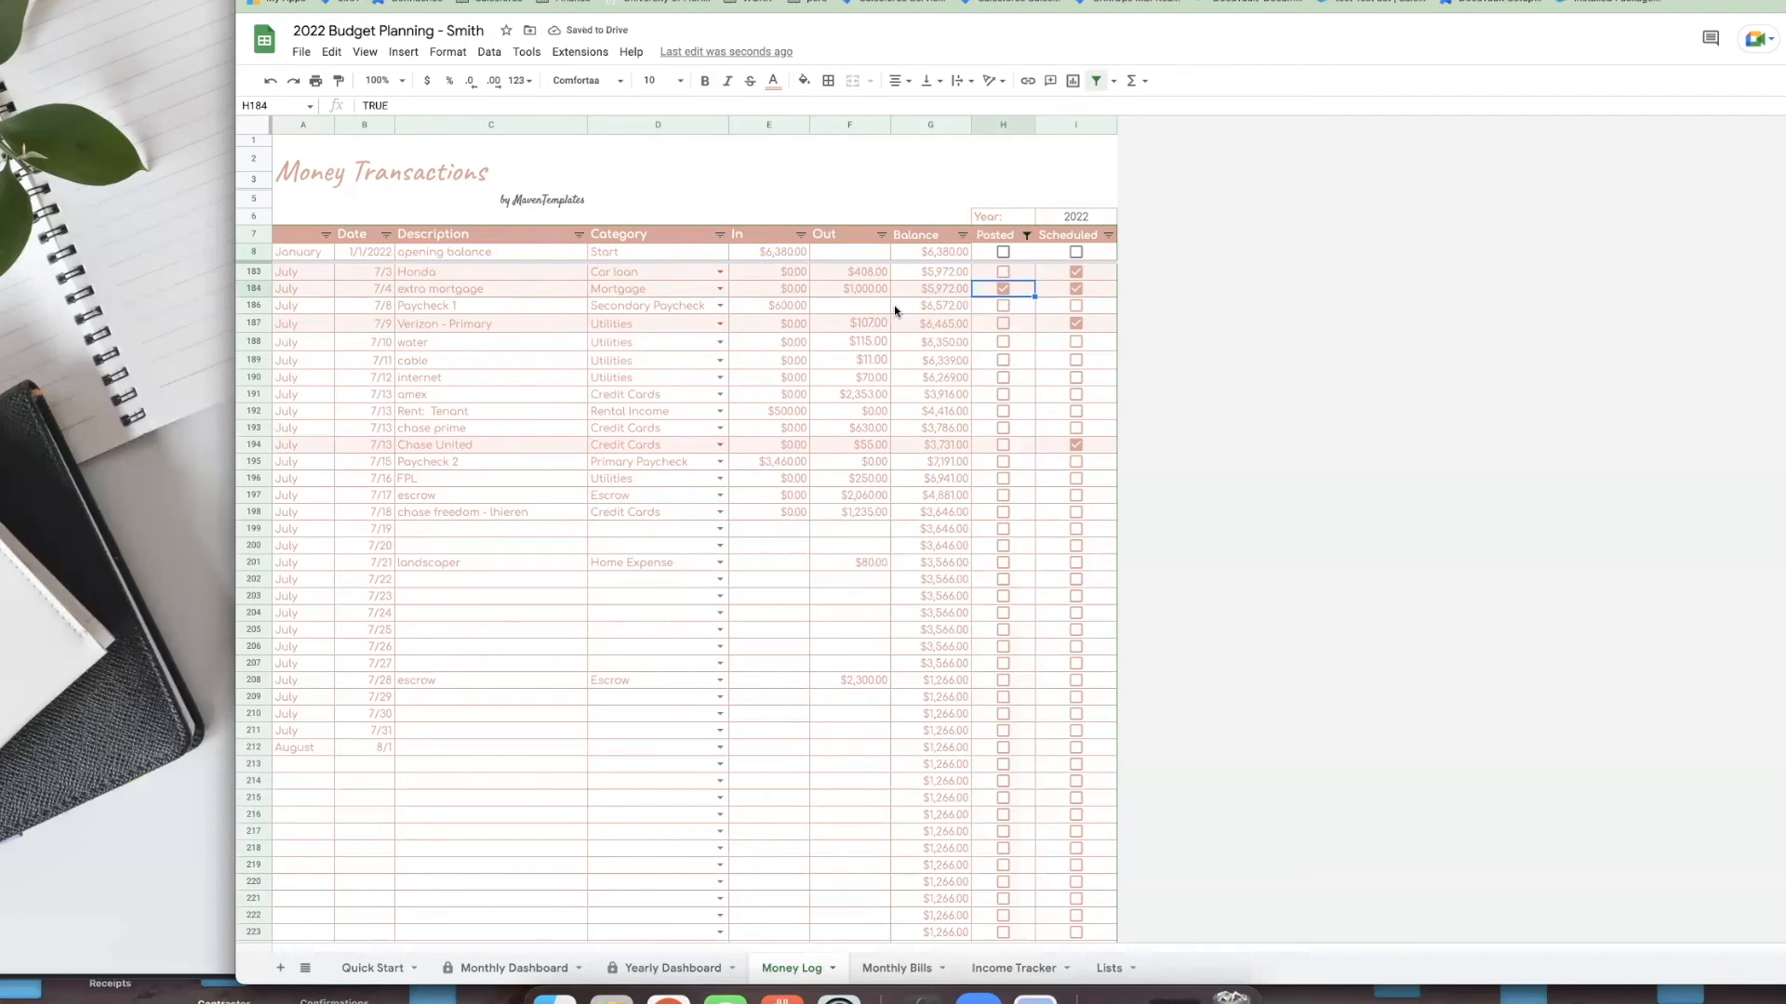
left_click(933, 294)
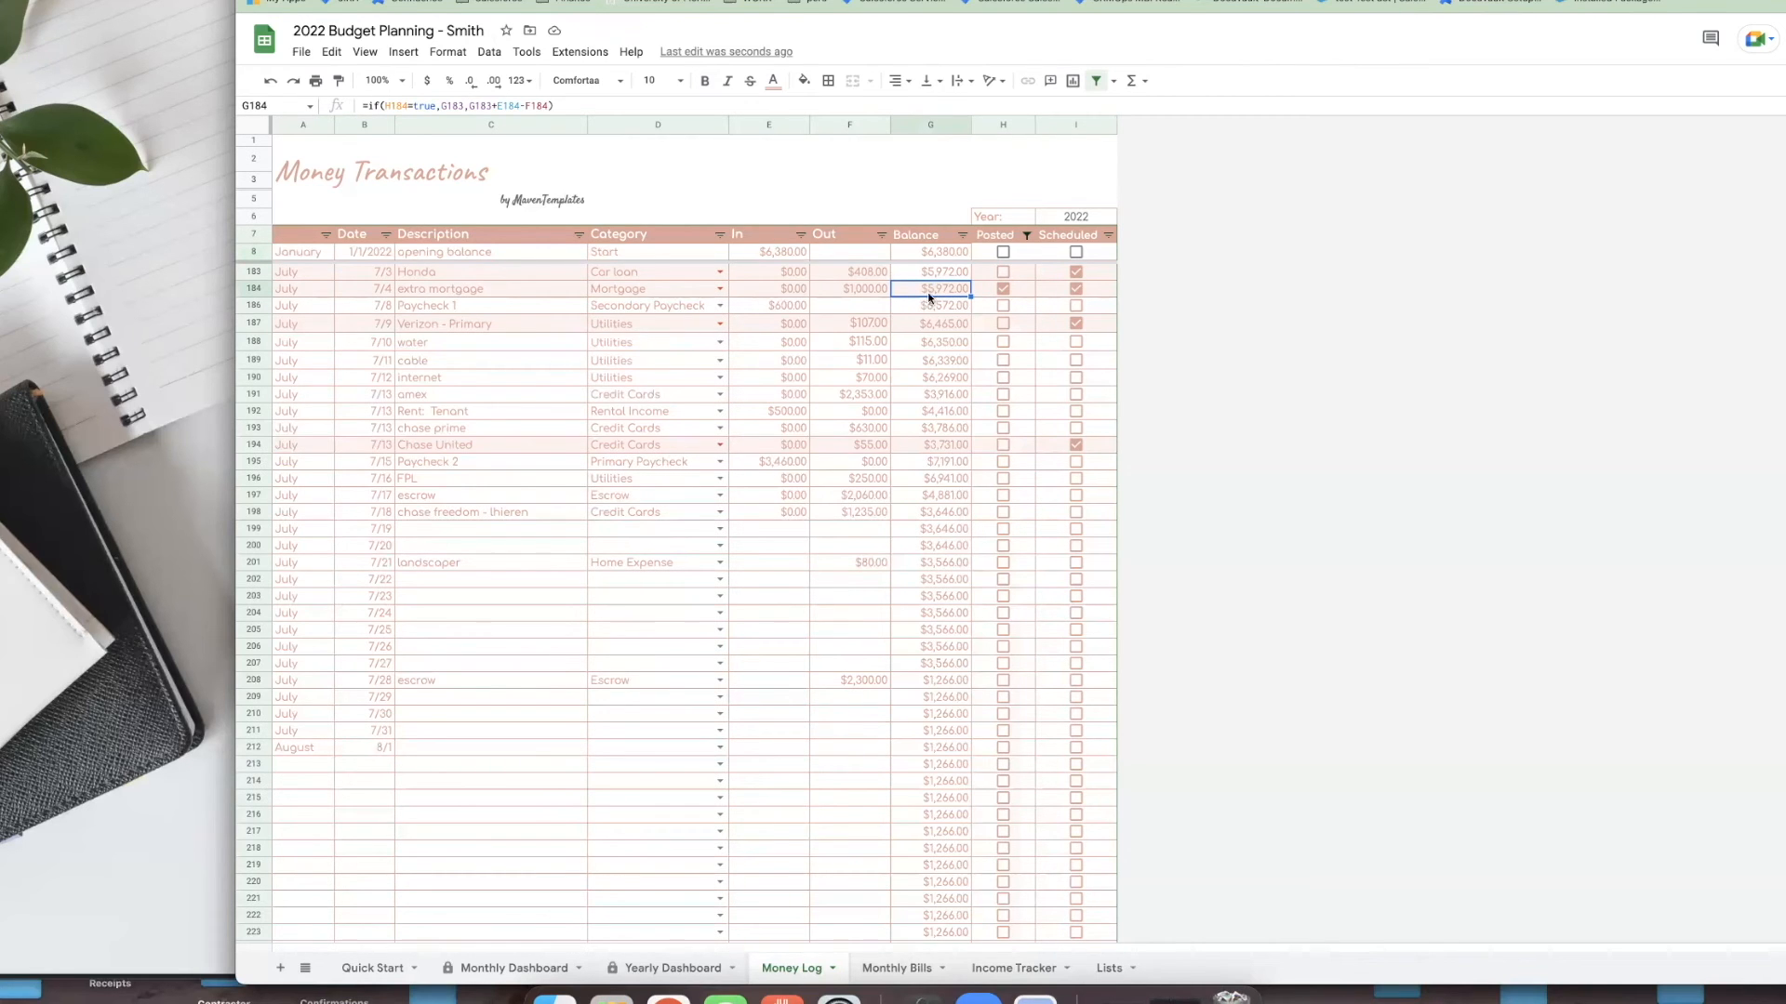
left_click(945, 275)
left_click(847, 274)
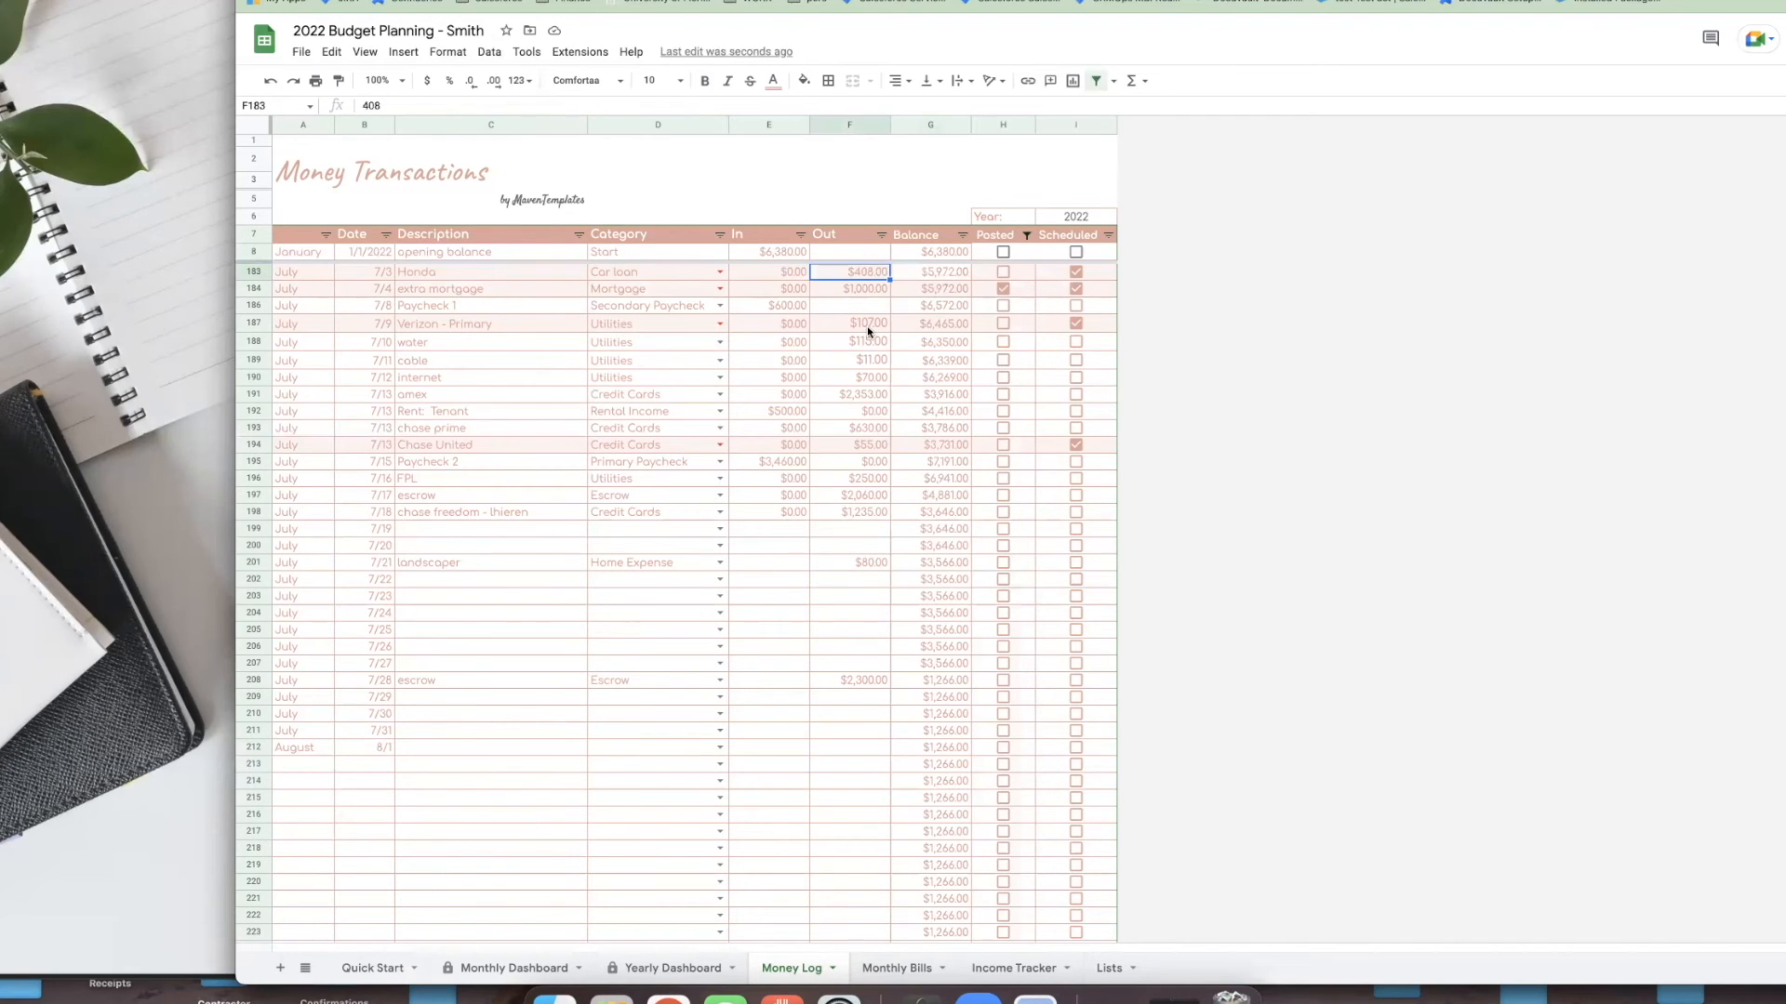
left_click(945, 274)
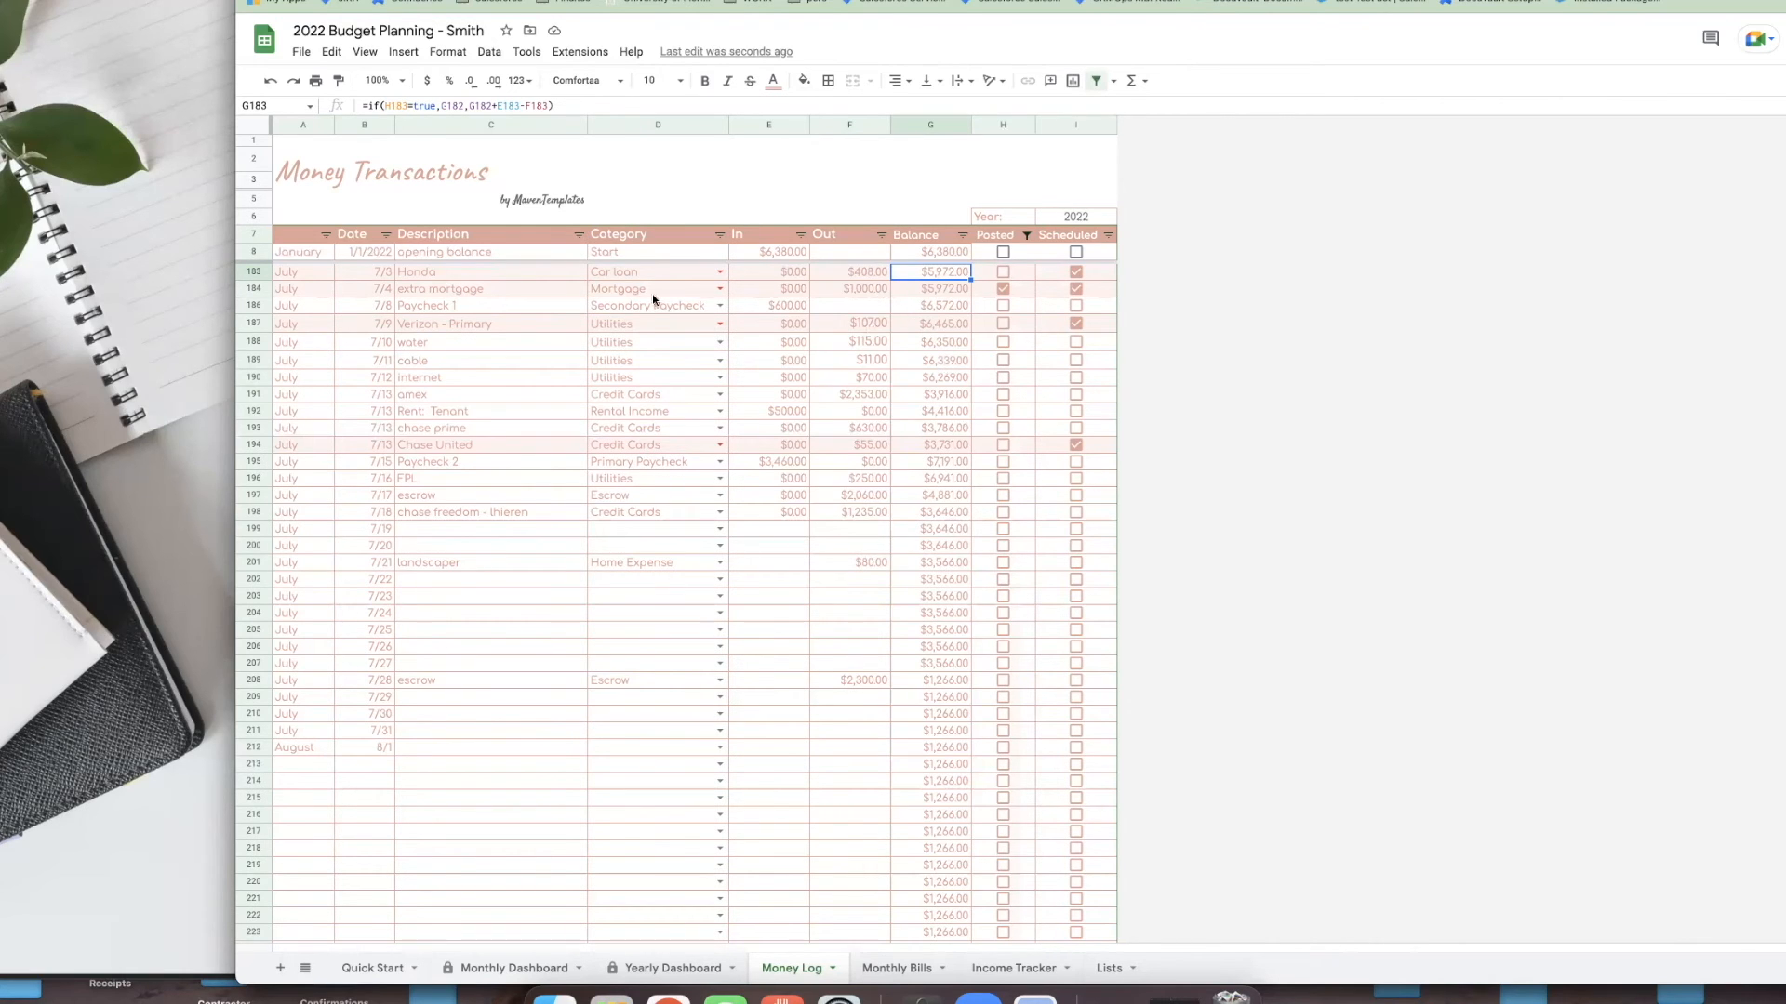
left_click(849, 295)
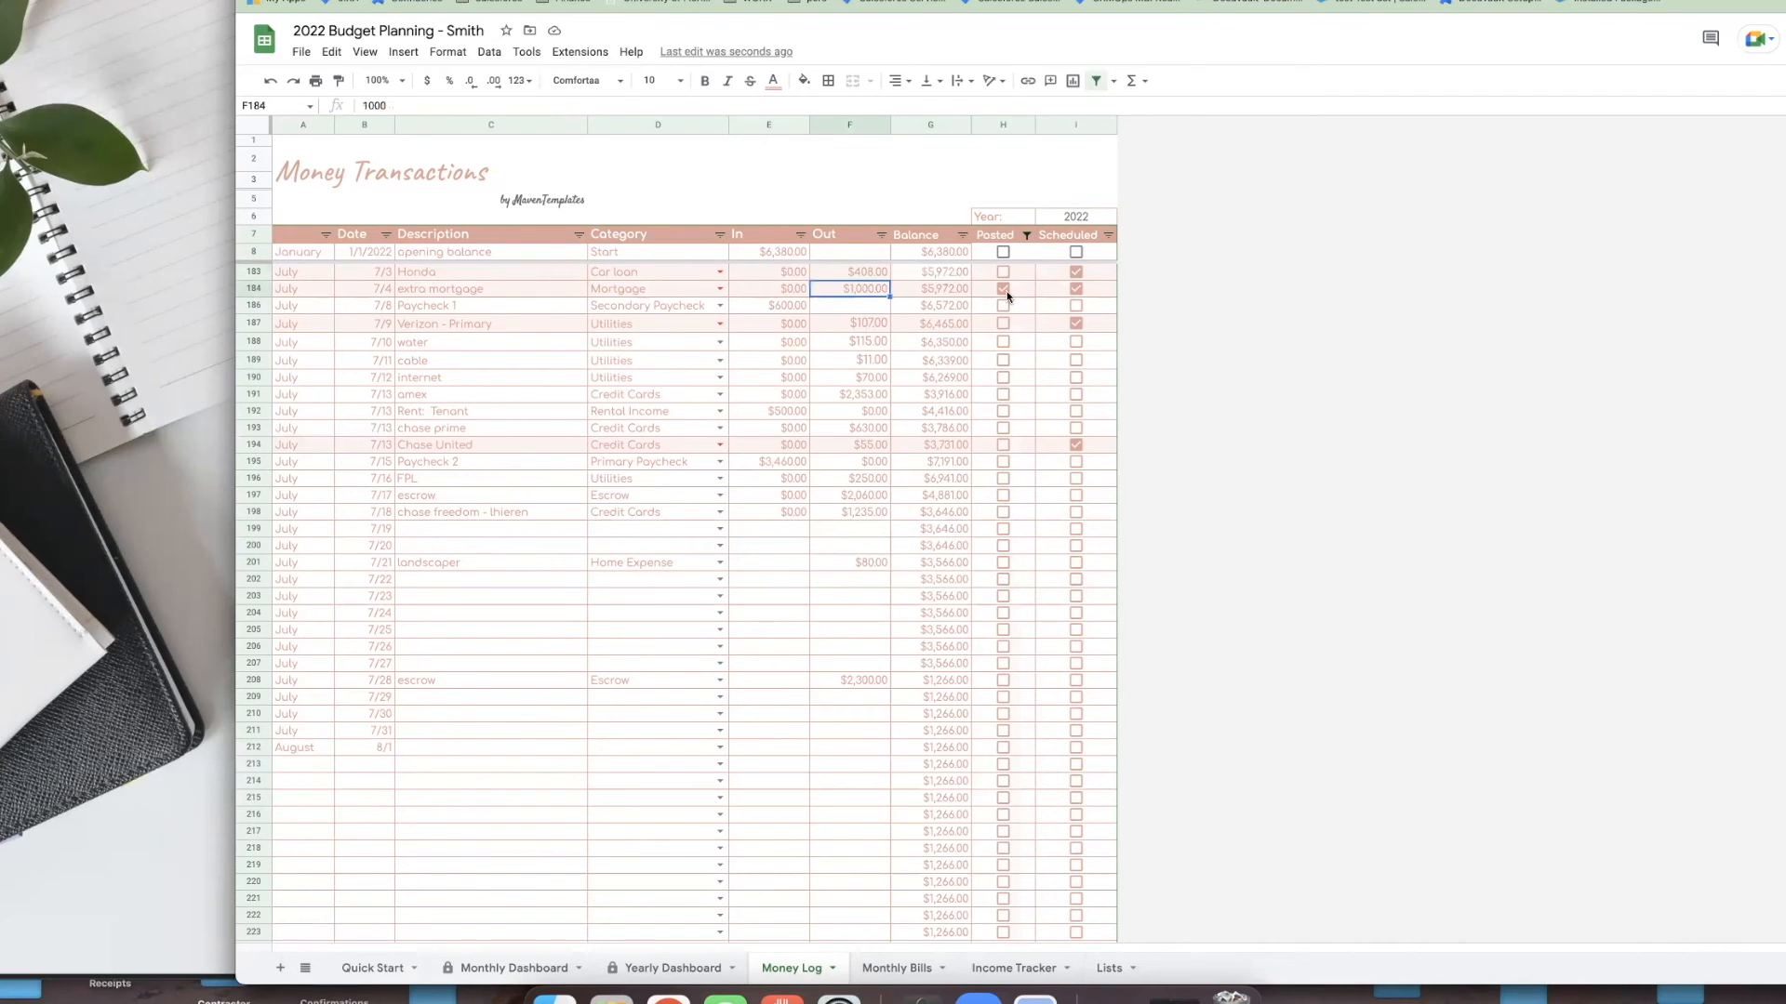
left_click(964, 291)
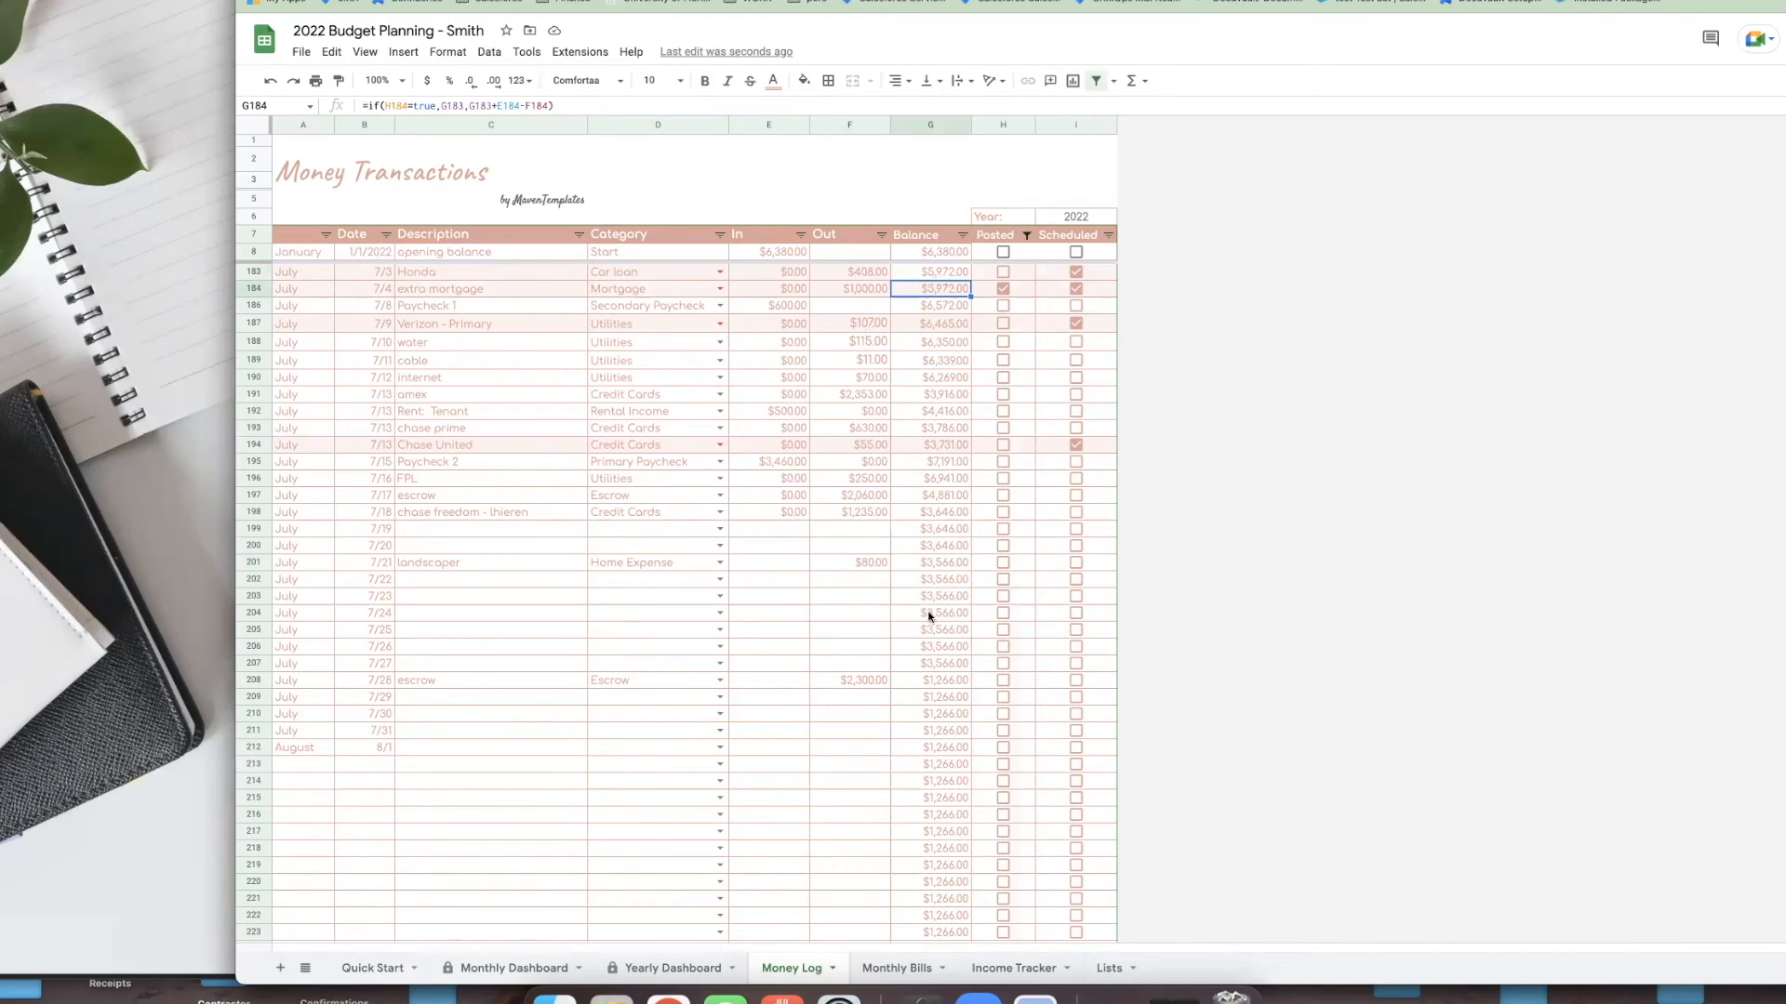
scroll(911, 666, "down", 2)
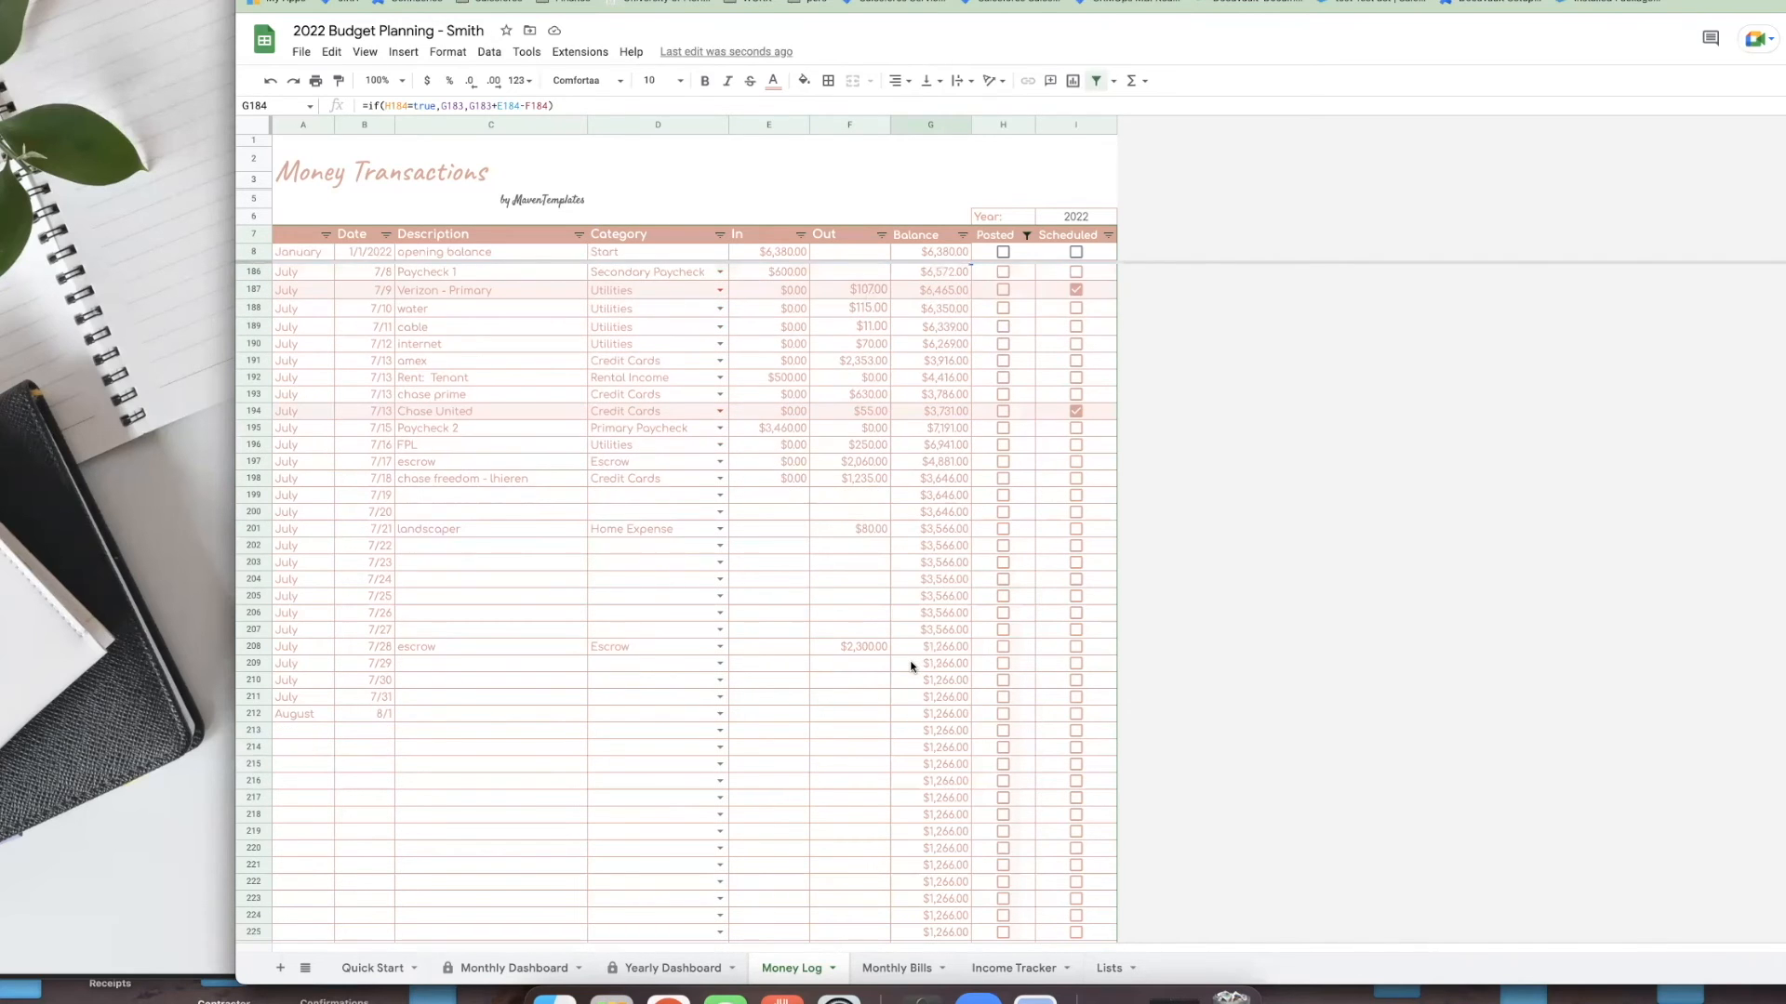
scroll(819, 547, "up", 2)
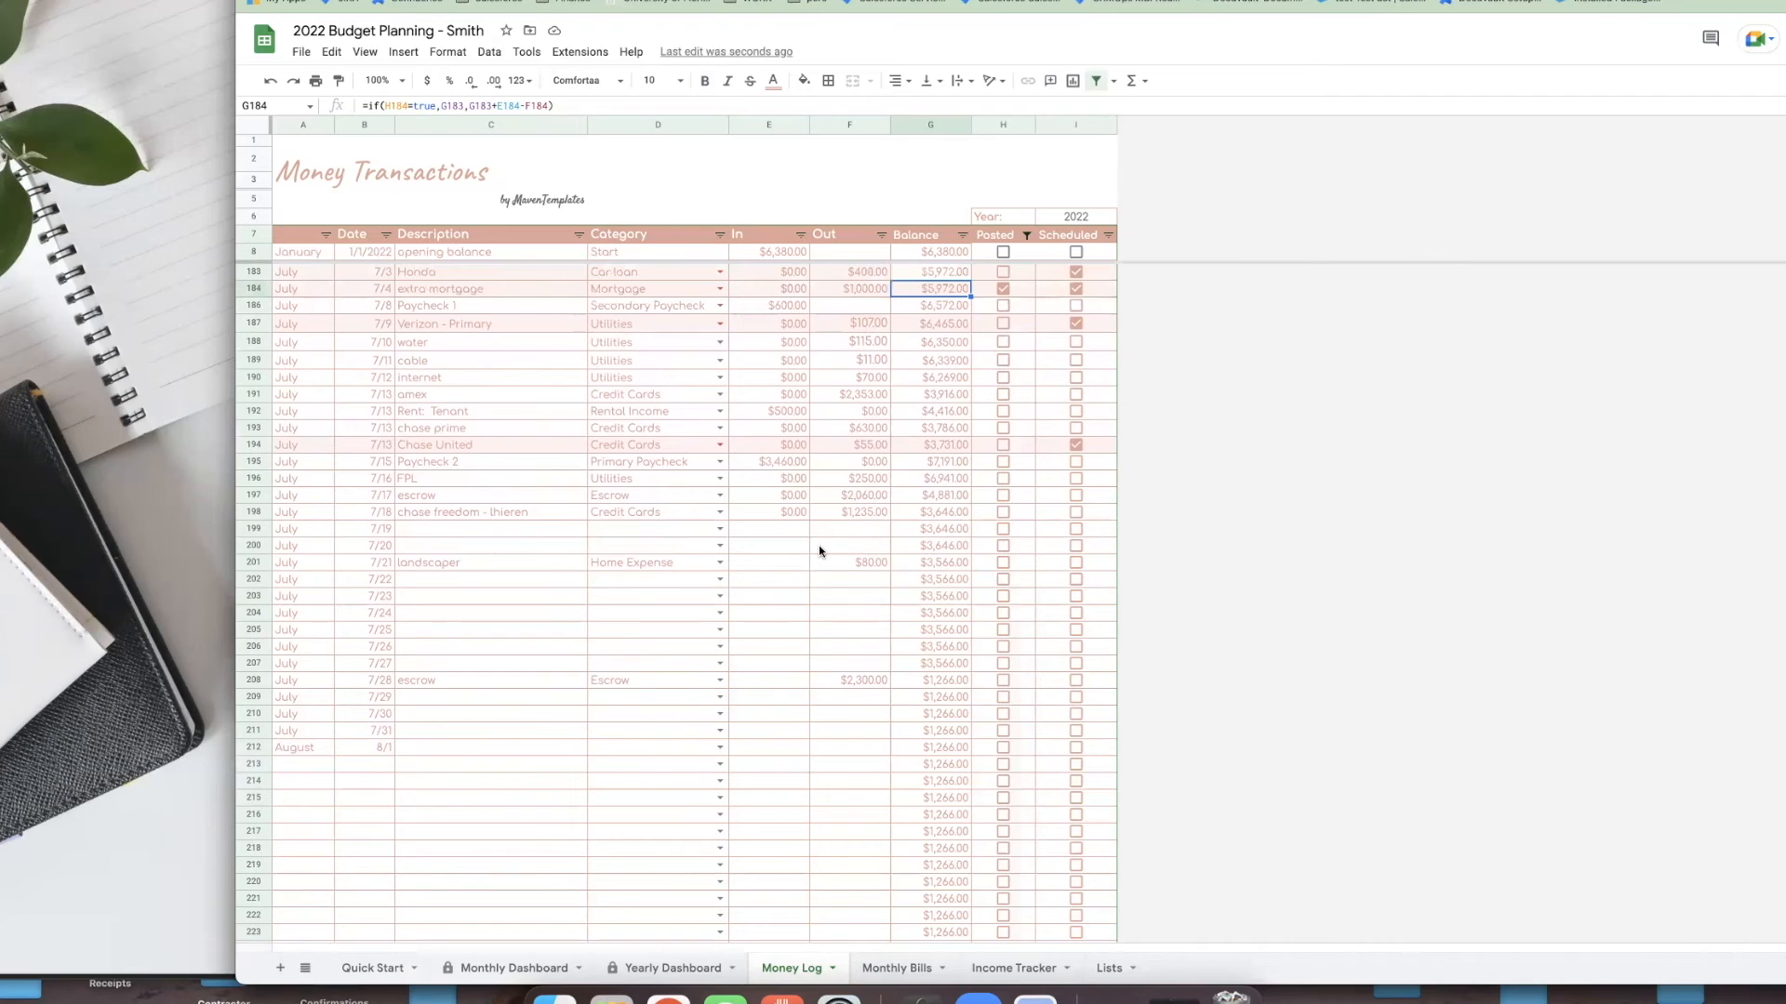
- Reapply the Posted filter with only blanks and FALSE selected to hide the posted extra mortgage row
left_click(801, 253)
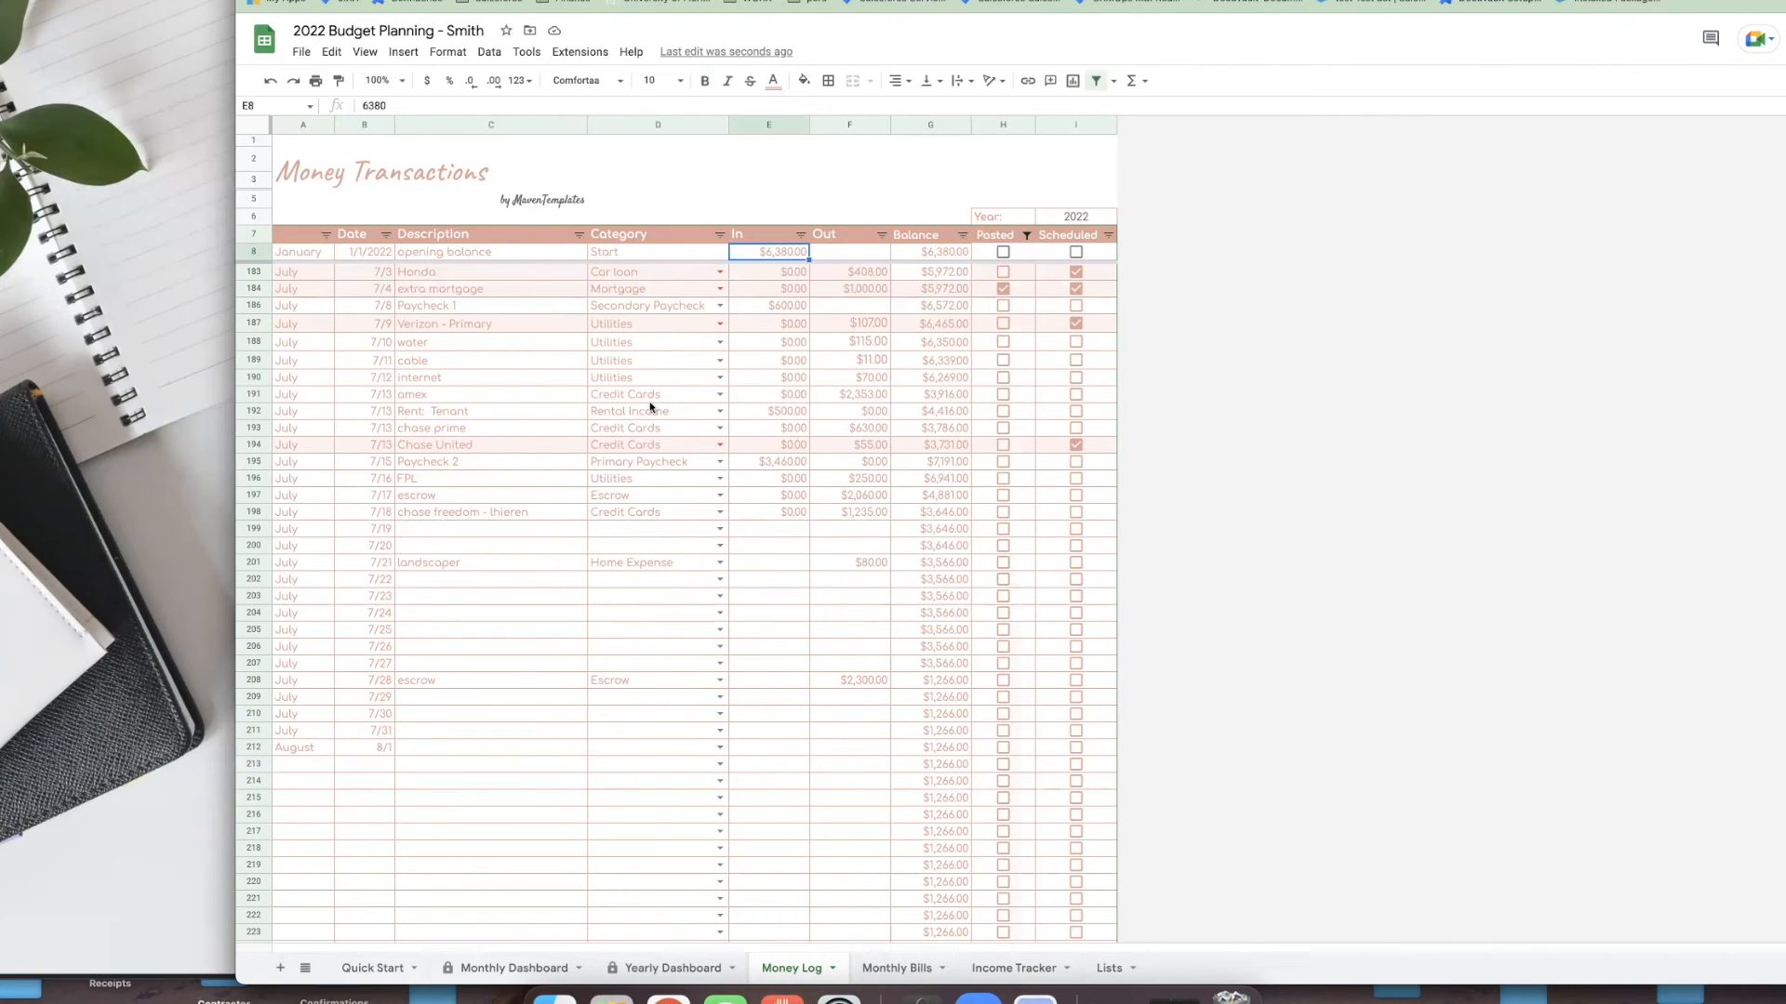
left_click(1026, 235)
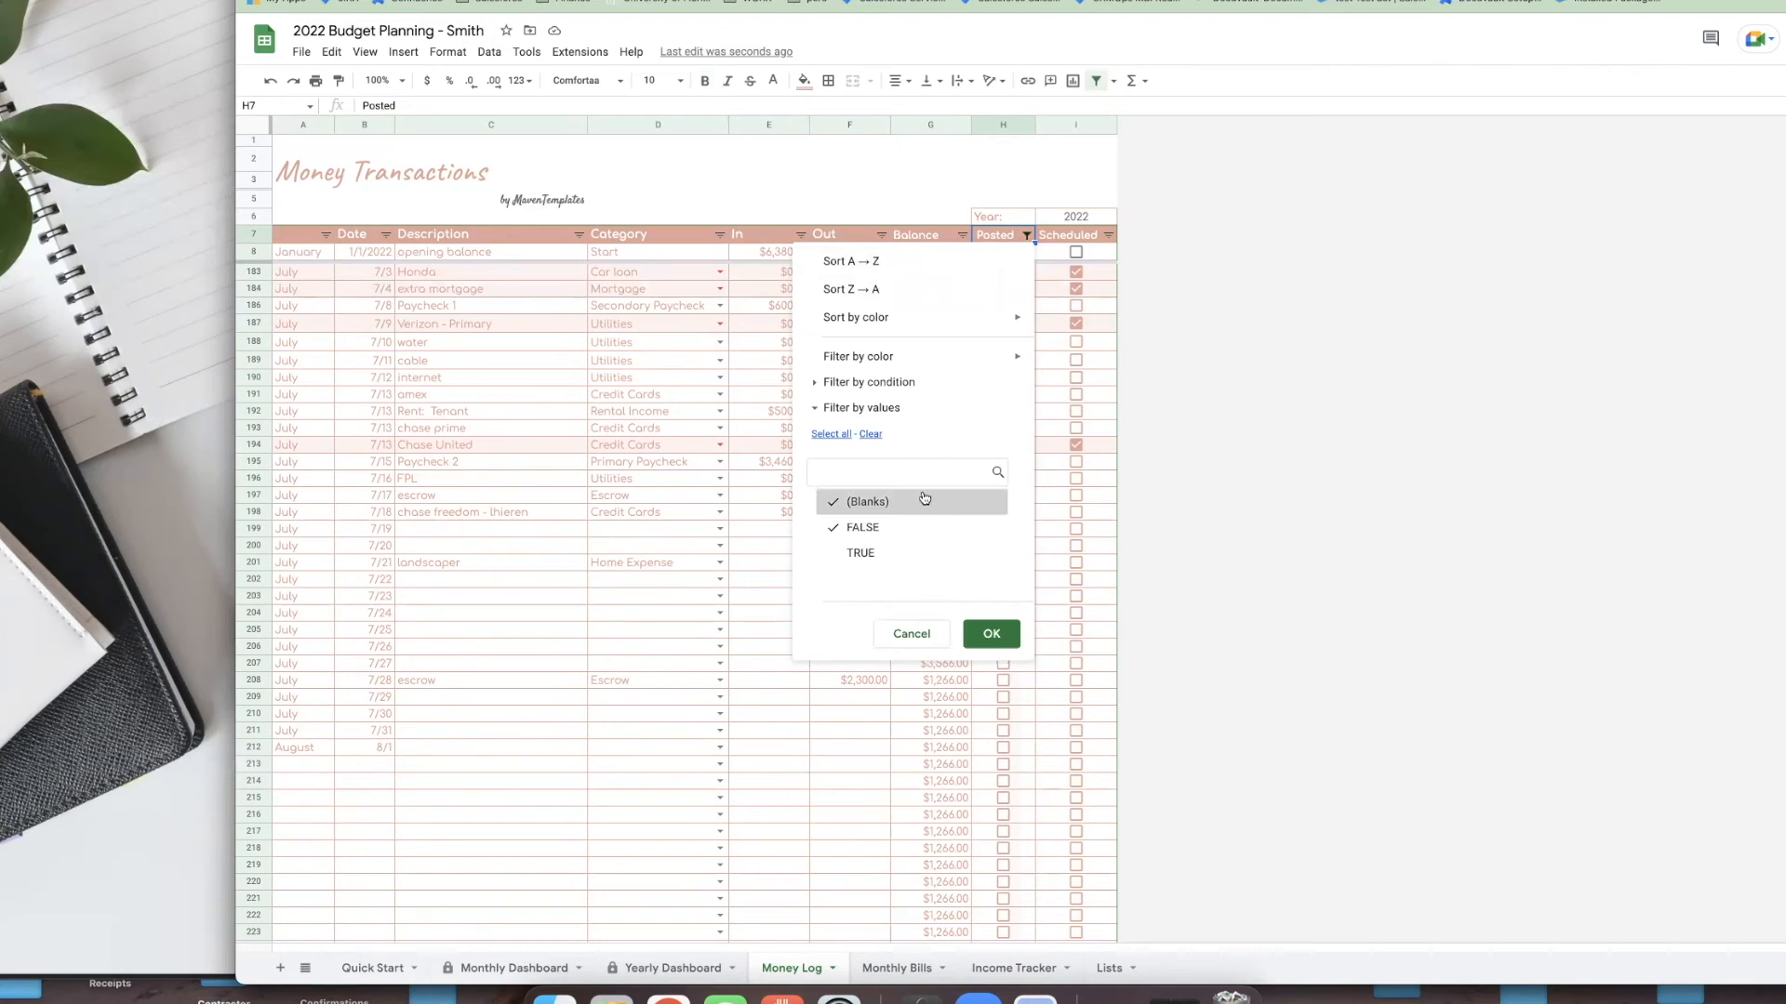
left_click(992, 636)
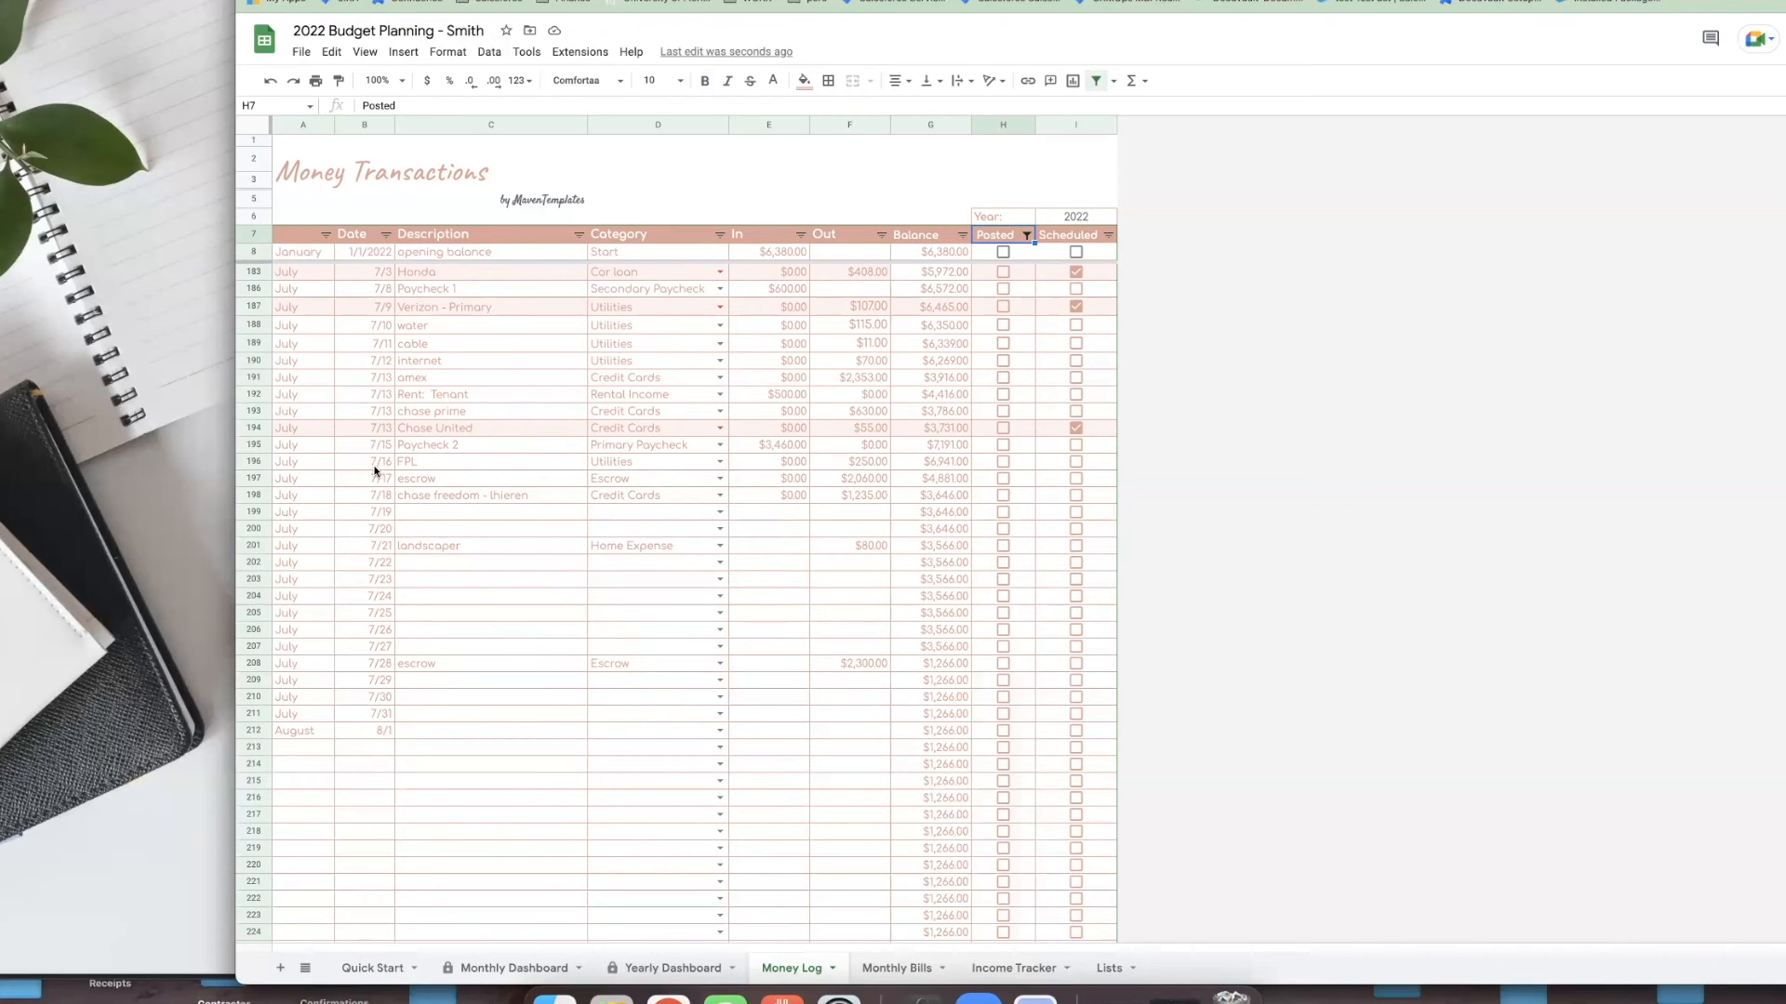
- Mark the 7/8 Paycheck 1 deposit as scheduled and posted, and reapply the Posted filter to hide it
left_click(485, 289)
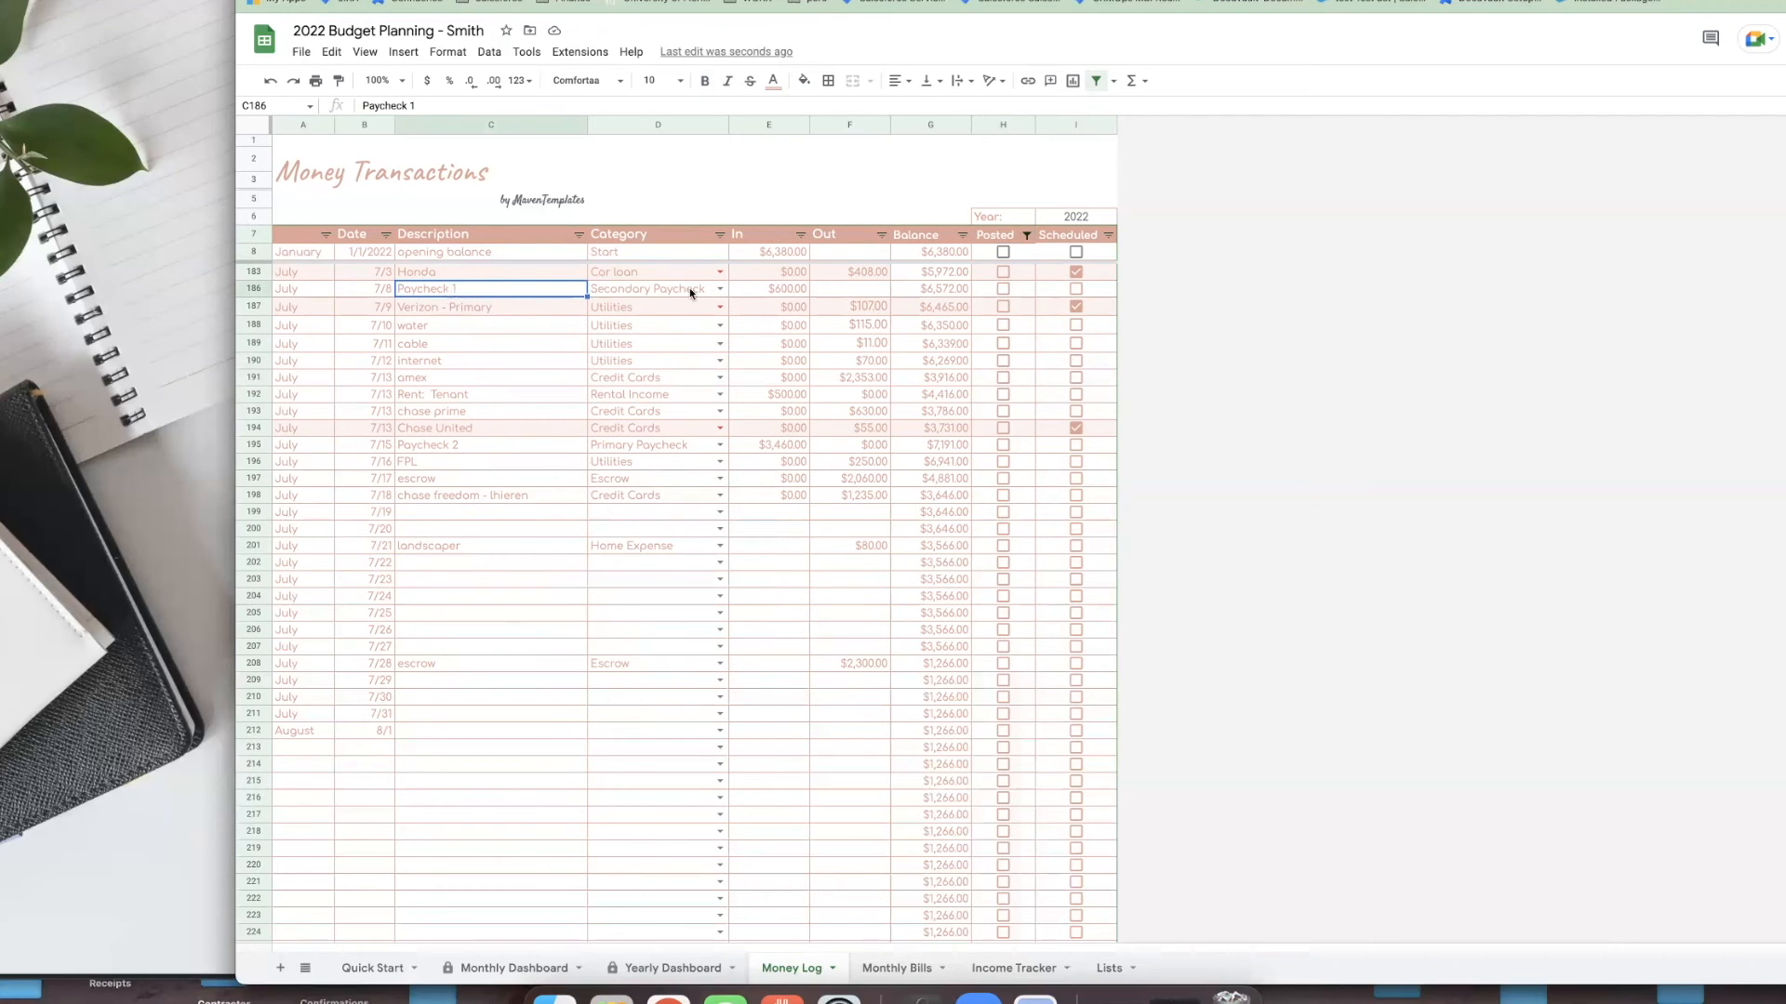
left_click(784, 290)
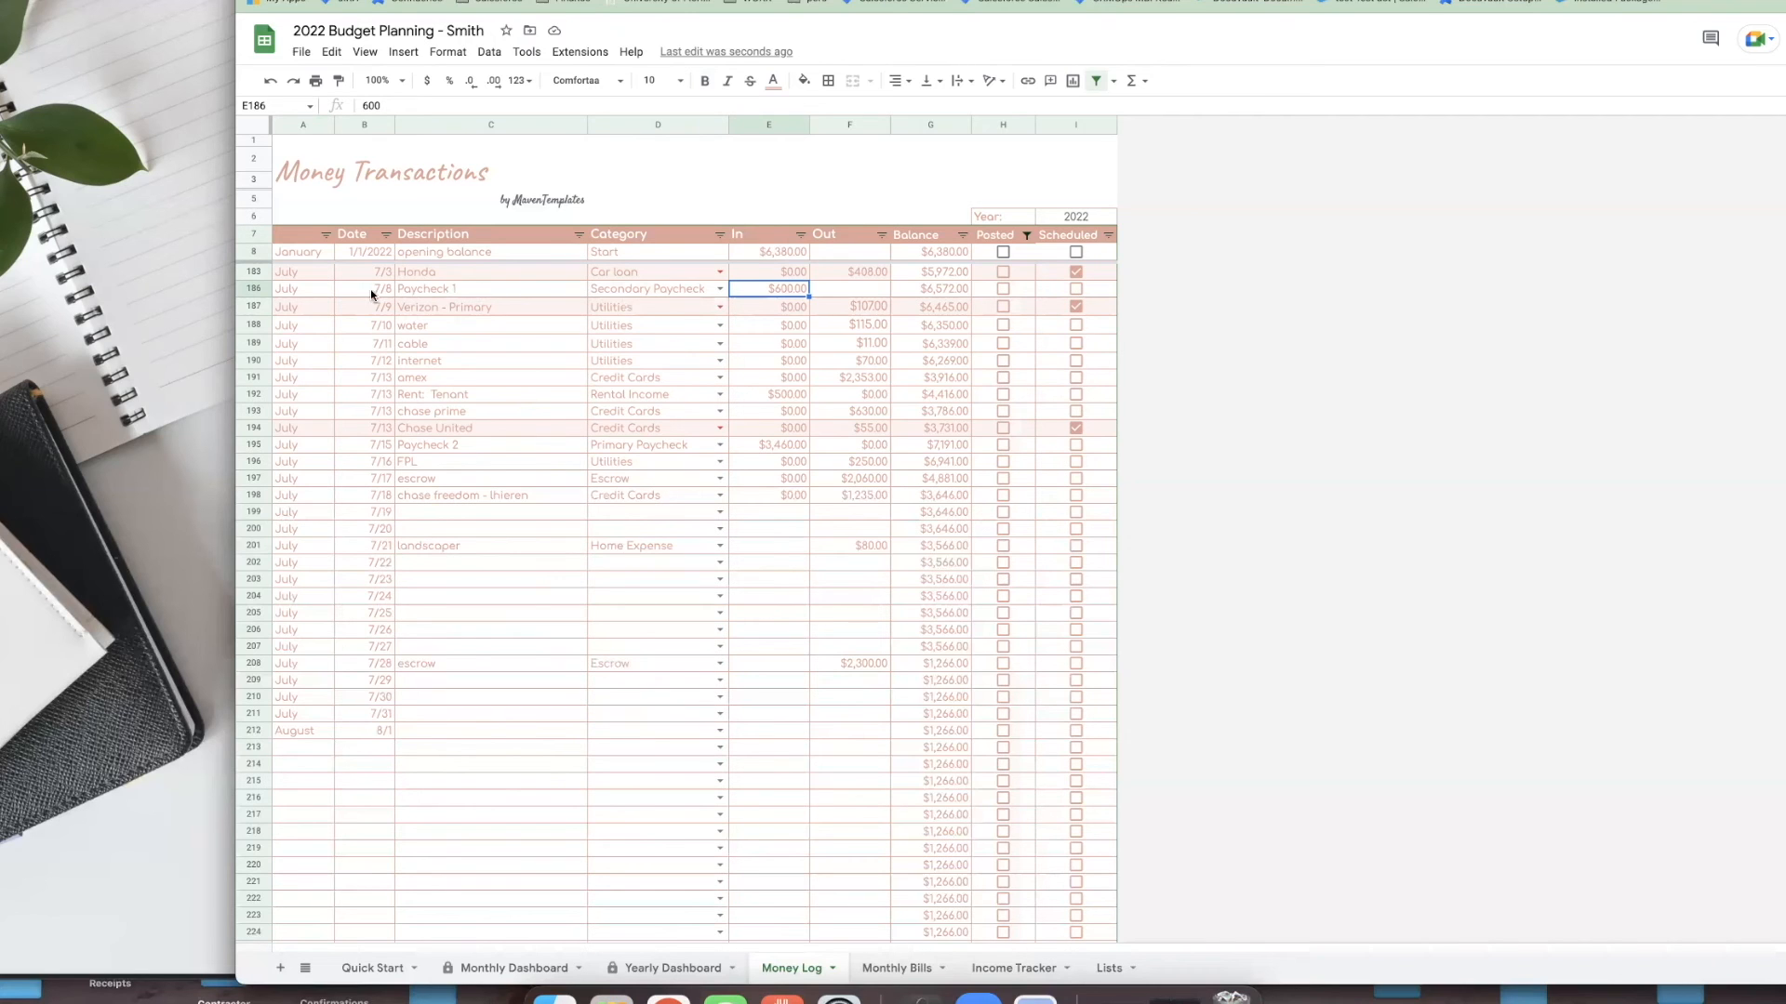
left_click(832, 291)
left_click(785, 288)
left_click(1077, 290)
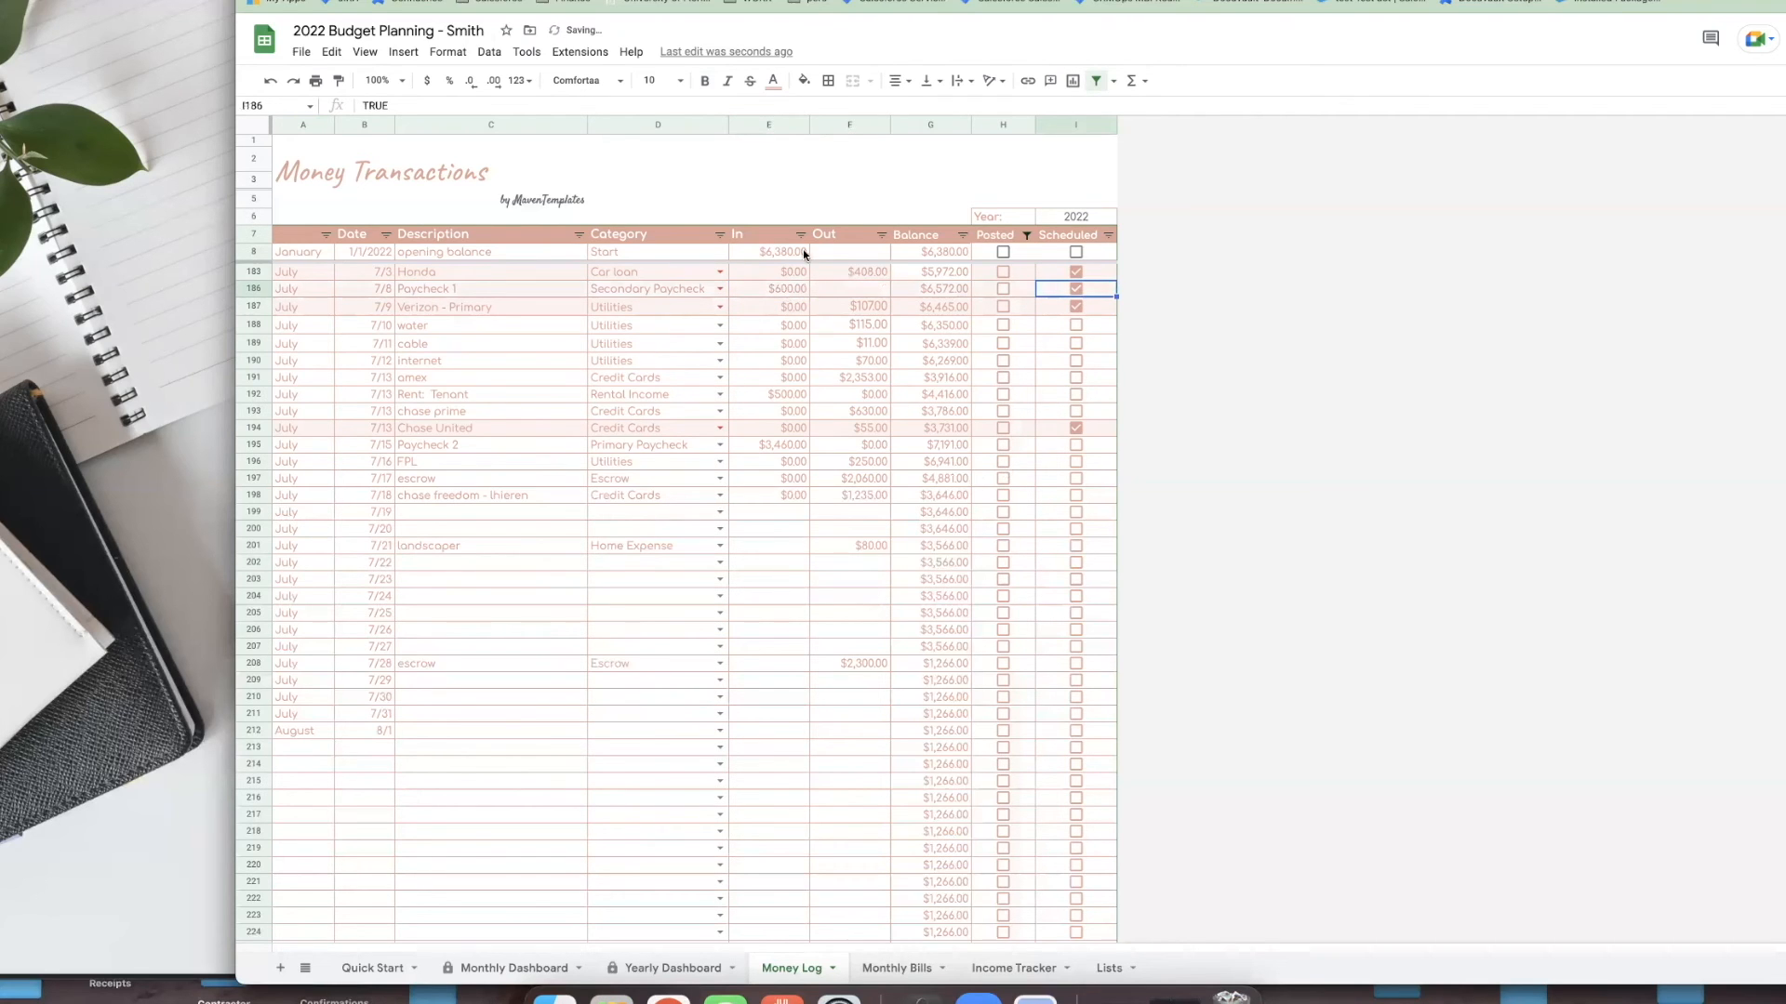
left_click(1003, 288)
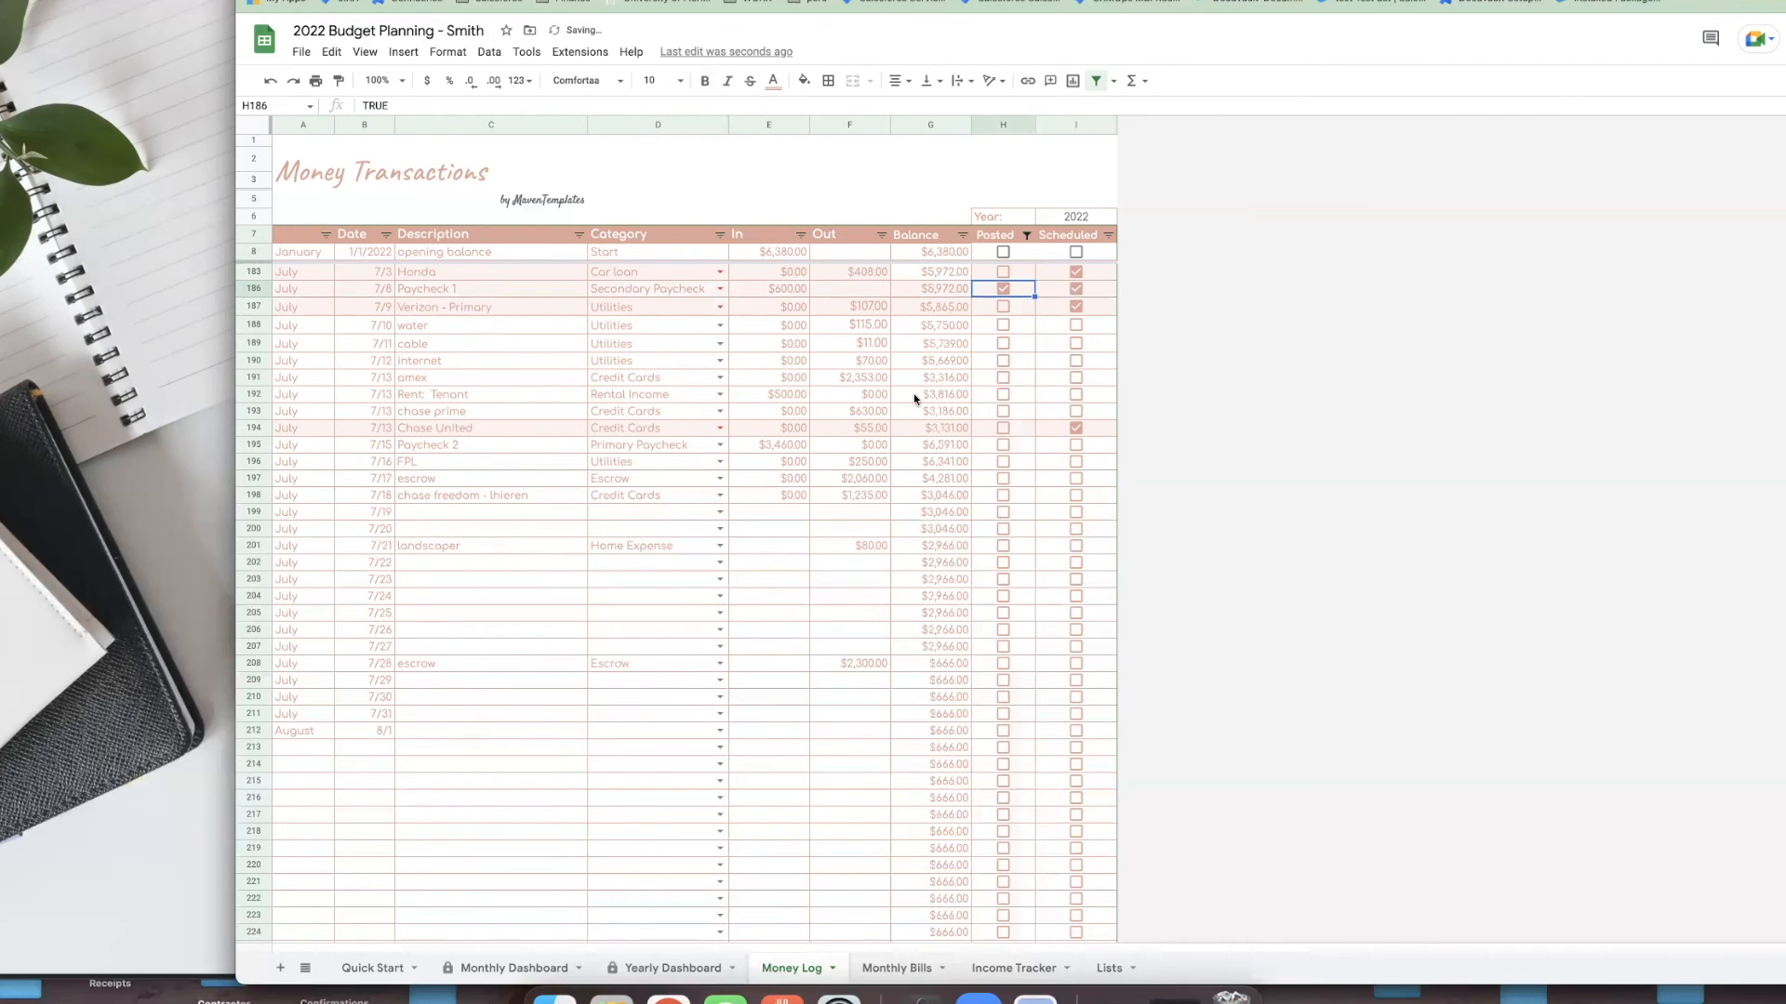
left_click(1025, 237)
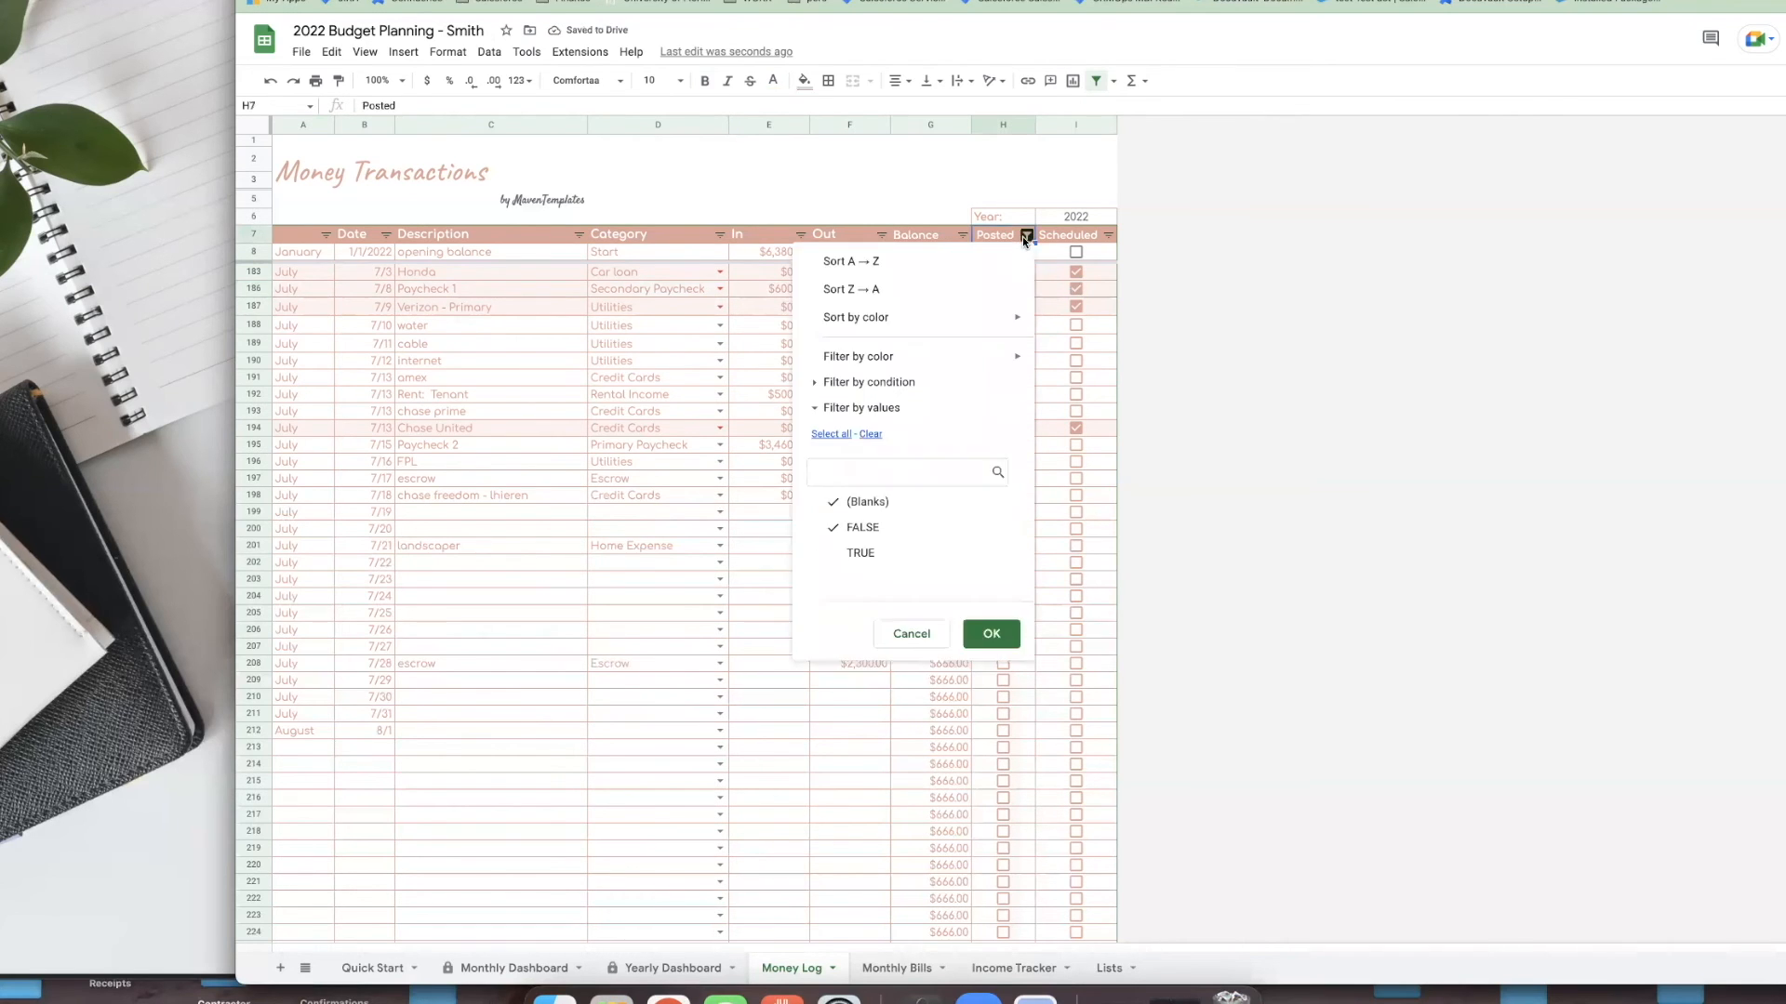
left_click(992, 644)
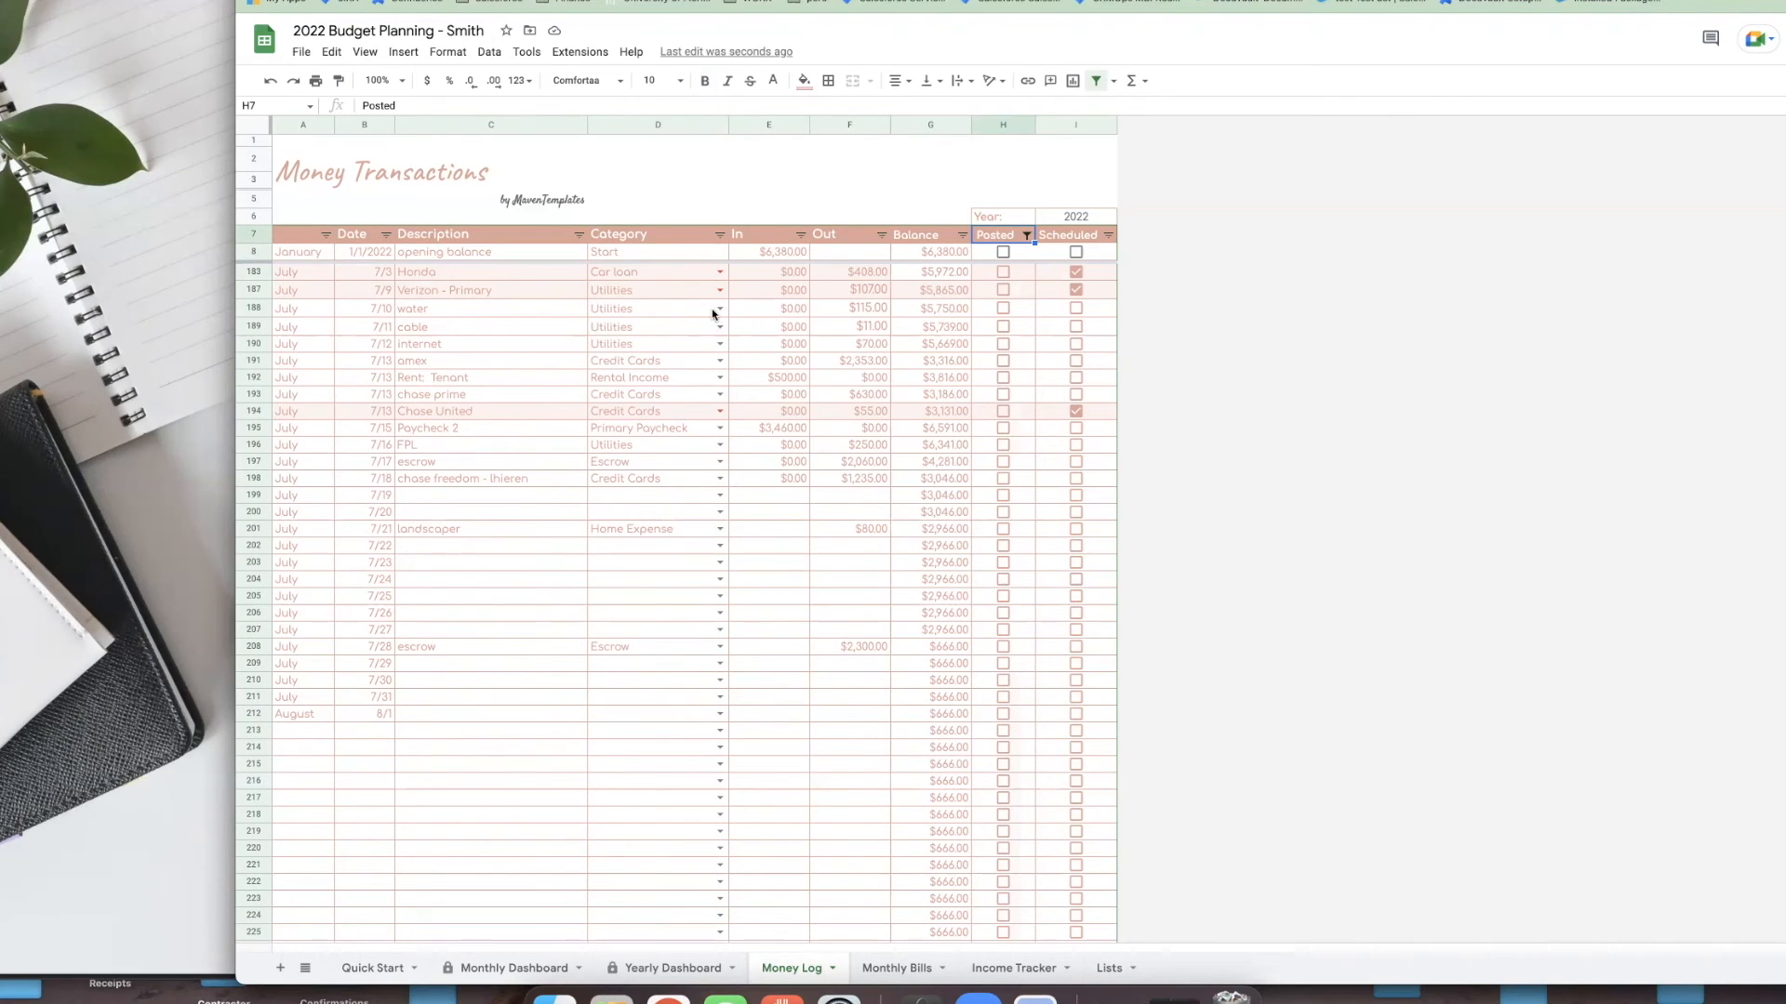
- Review the opening balance, the empty 7/20 row and the running balances of the remaining unposted July transactions
left_click(755, 252)
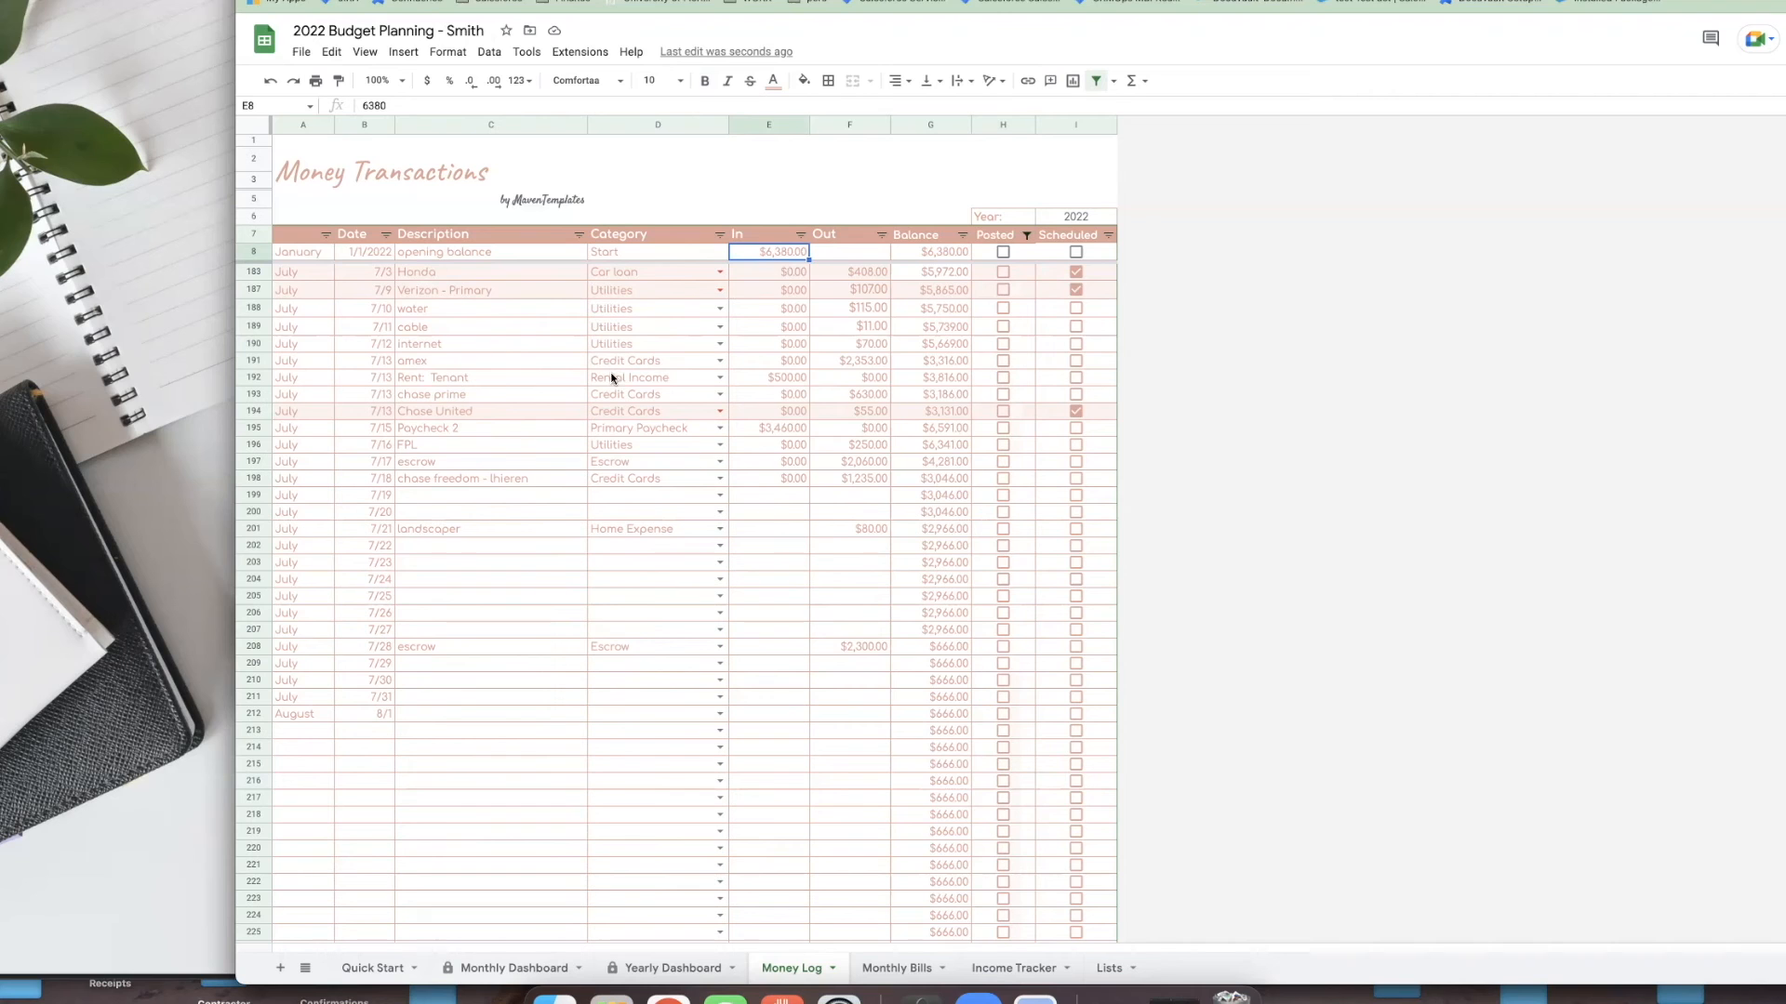
left_click(459, 512)
scroll(462, 515, "down", 1)
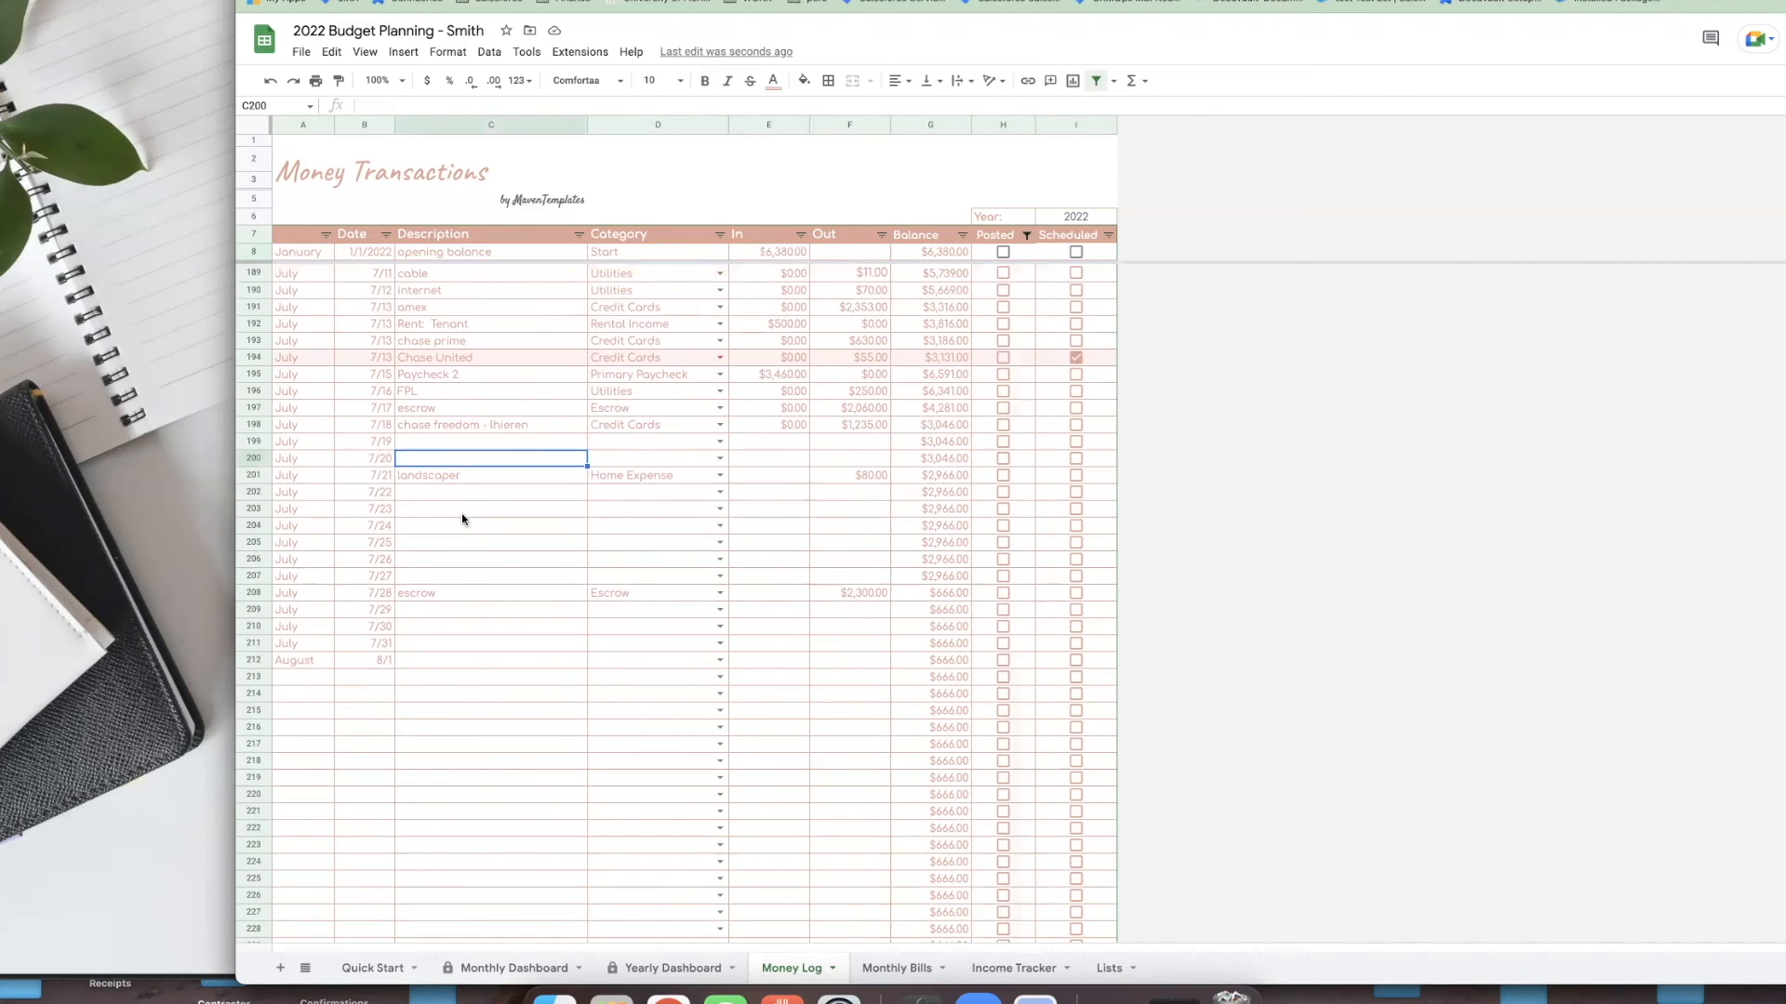
scroll(508, 539, "up", 1)
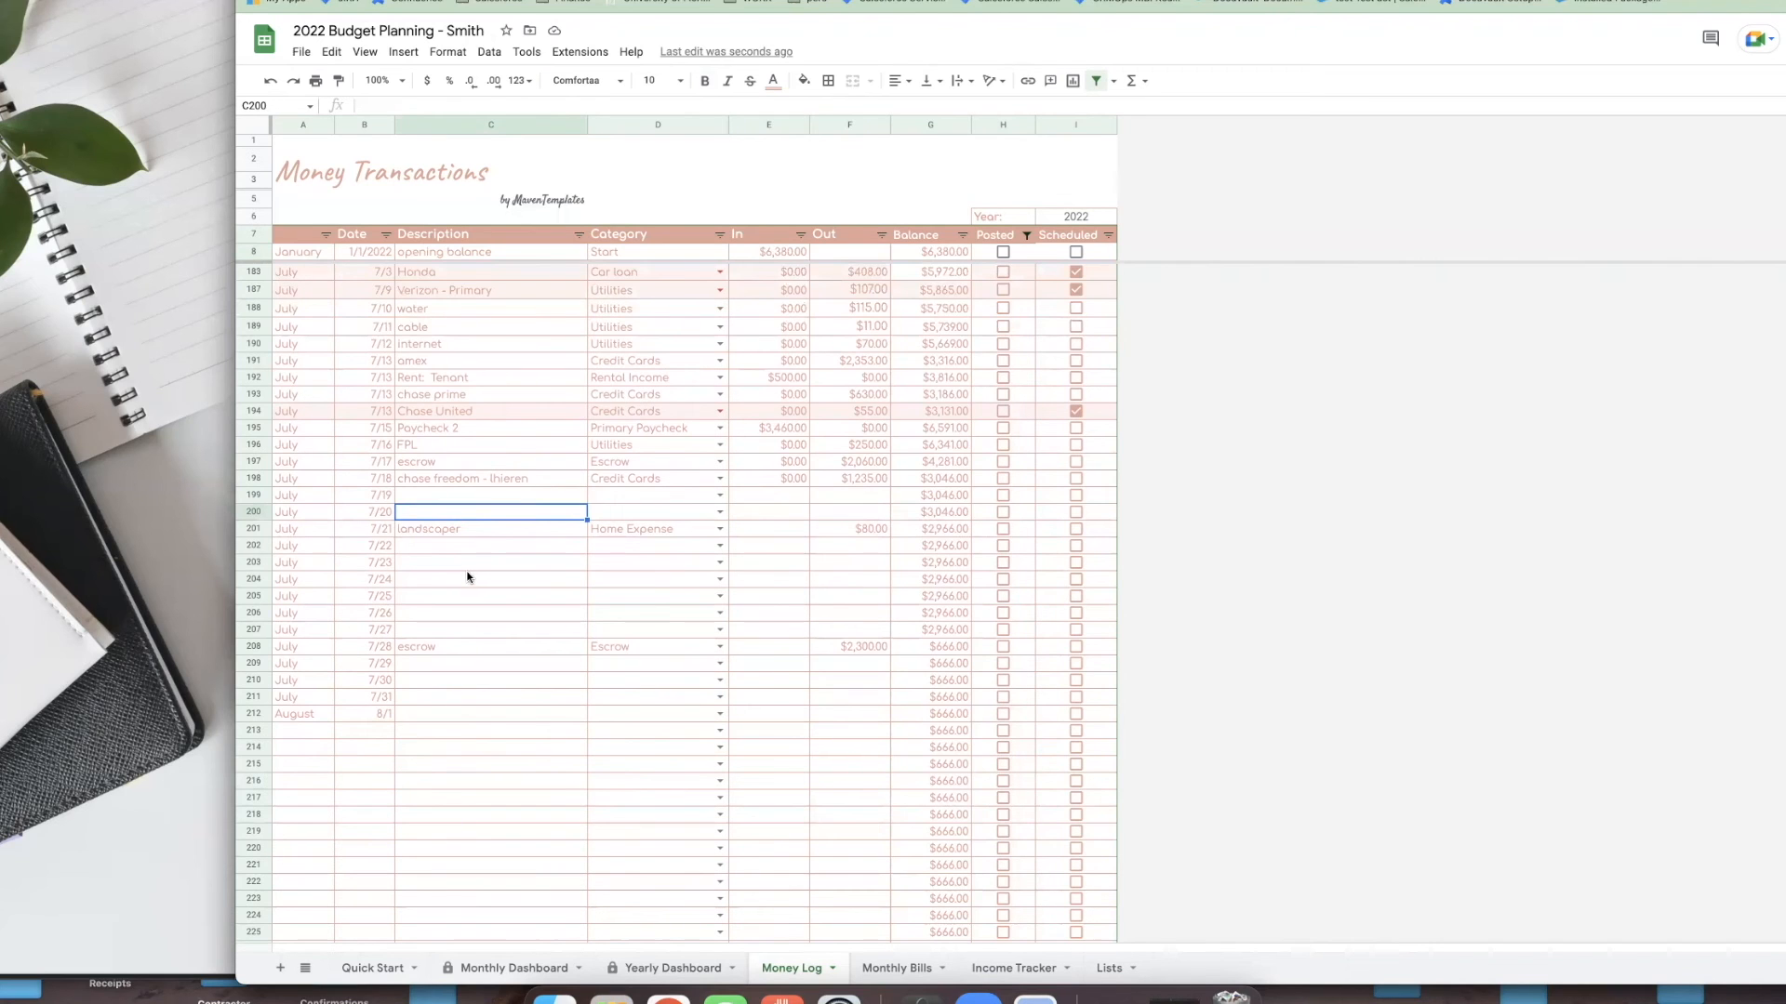
left_click(378, 514)
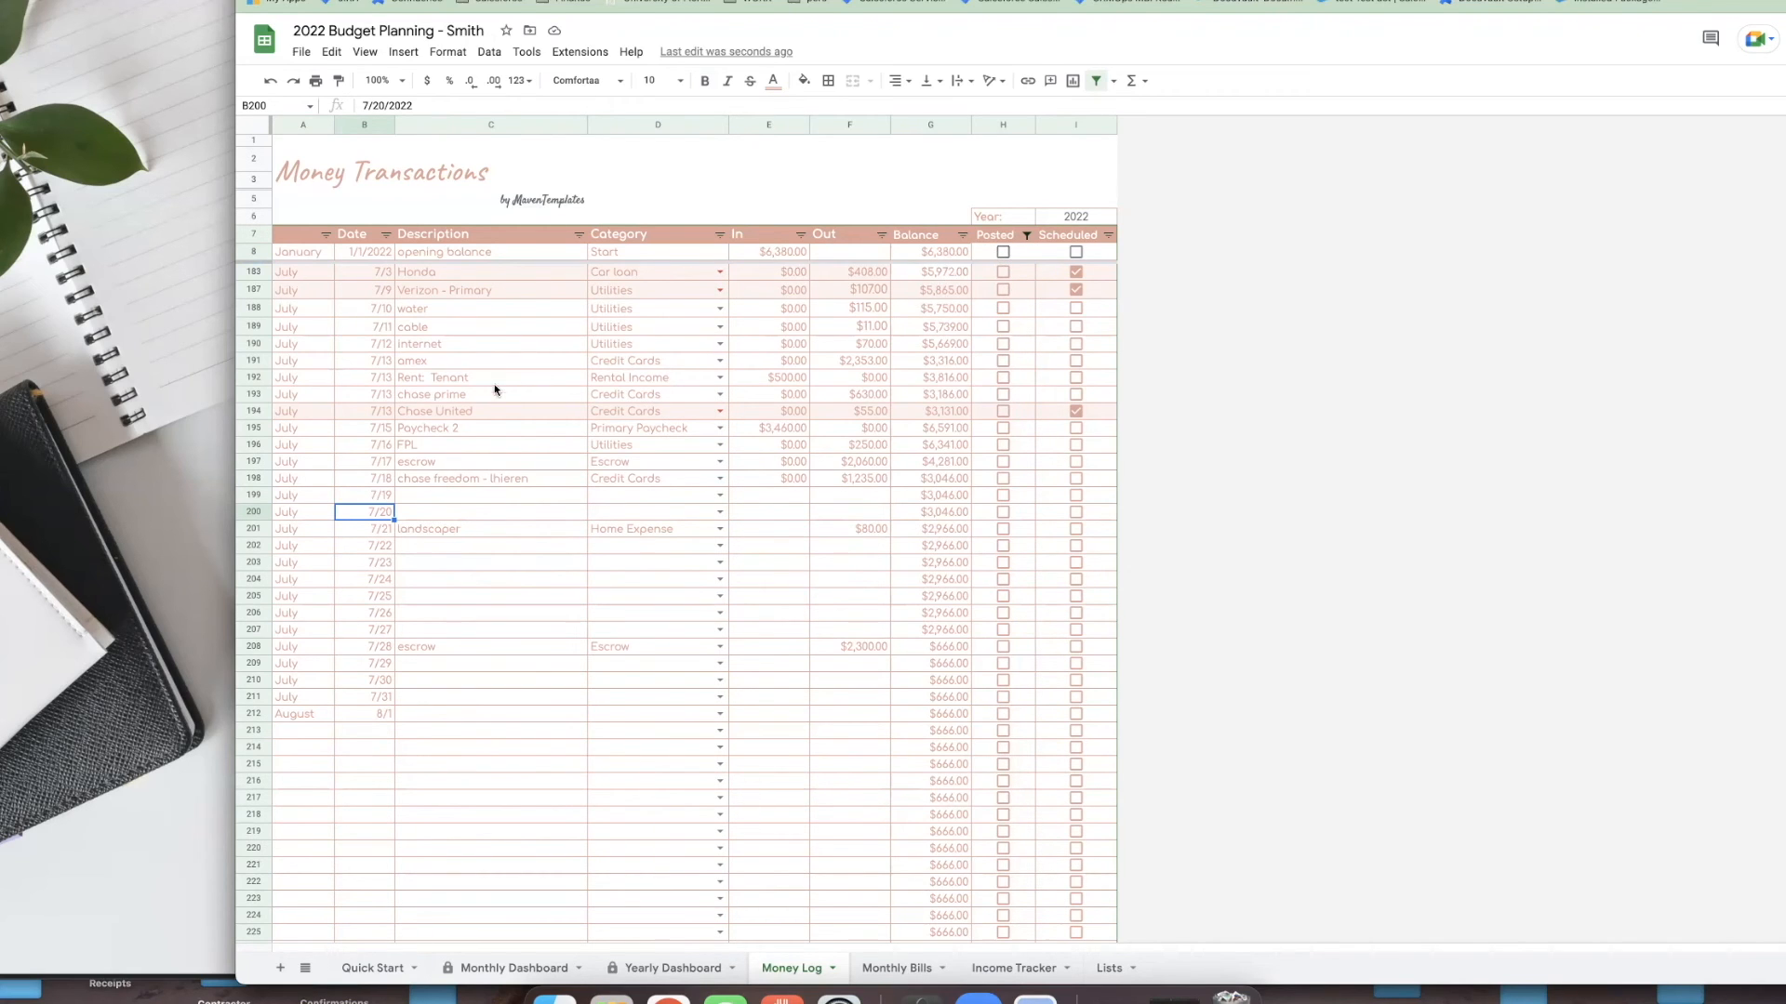
scroll(537, 546, "down", 2)
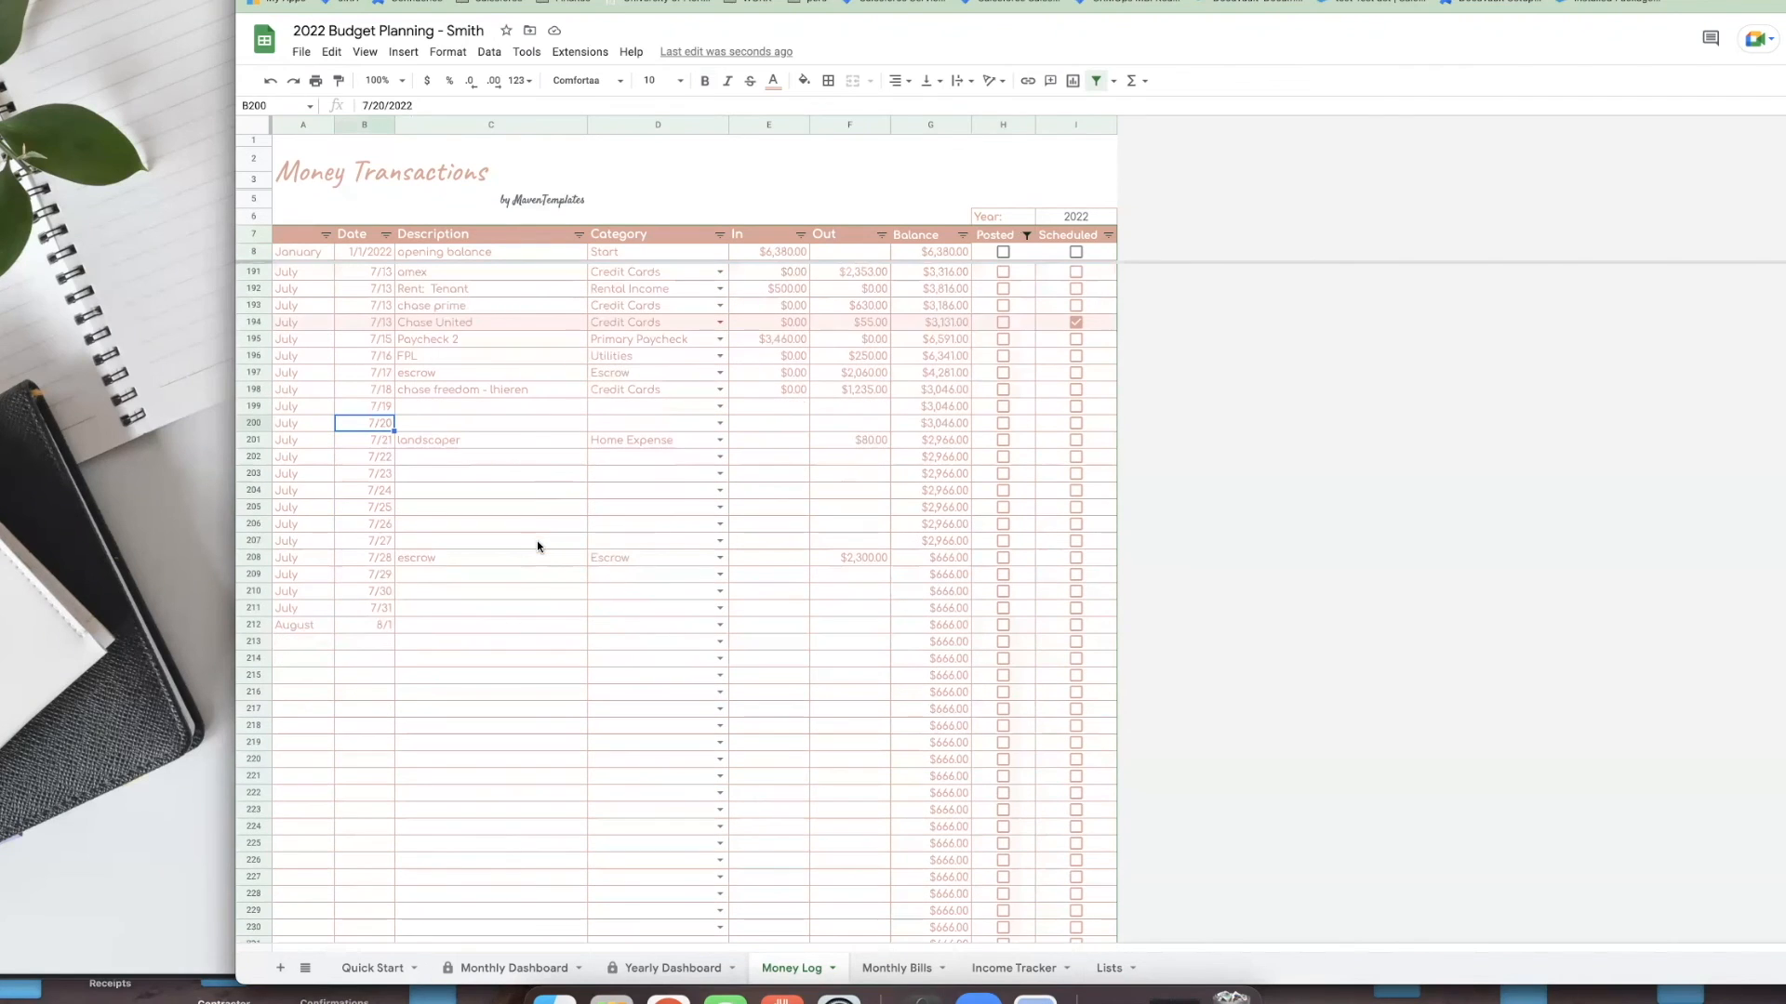
scroll(537, 543, "up", 2)
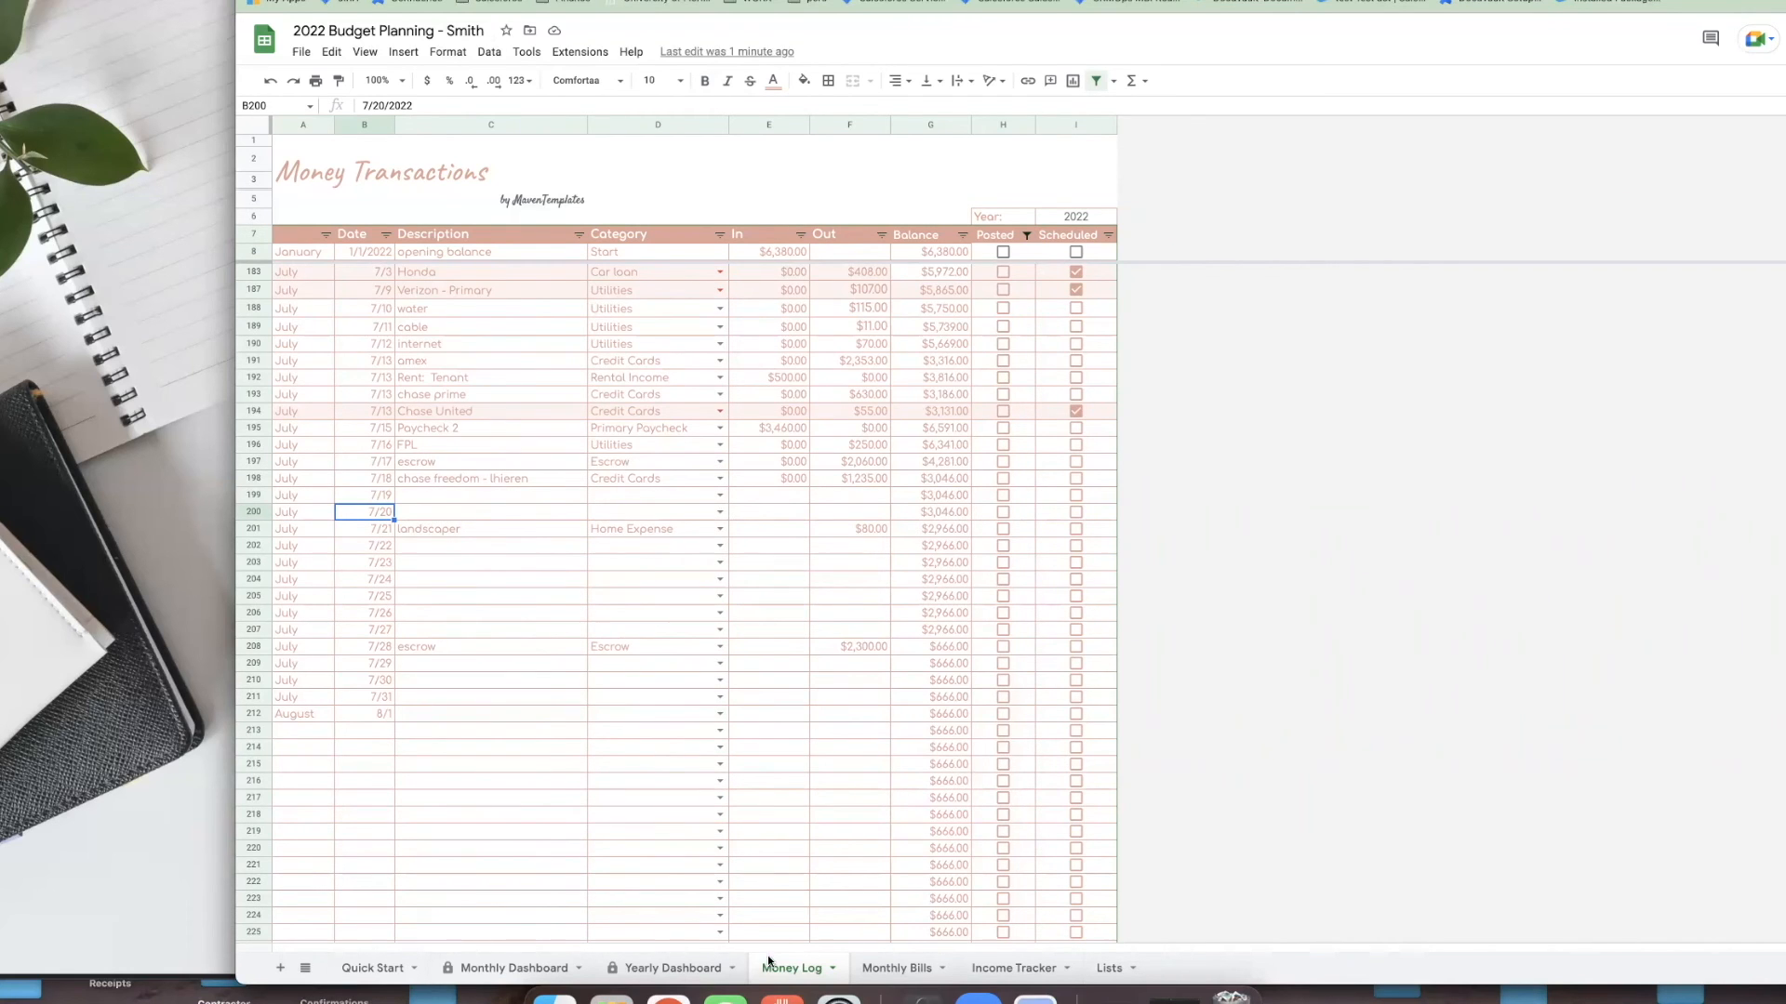
- Open the Monthly Dashboard and examine July's budget versus actuals for income, expenses and debt
left_click(373, 969)
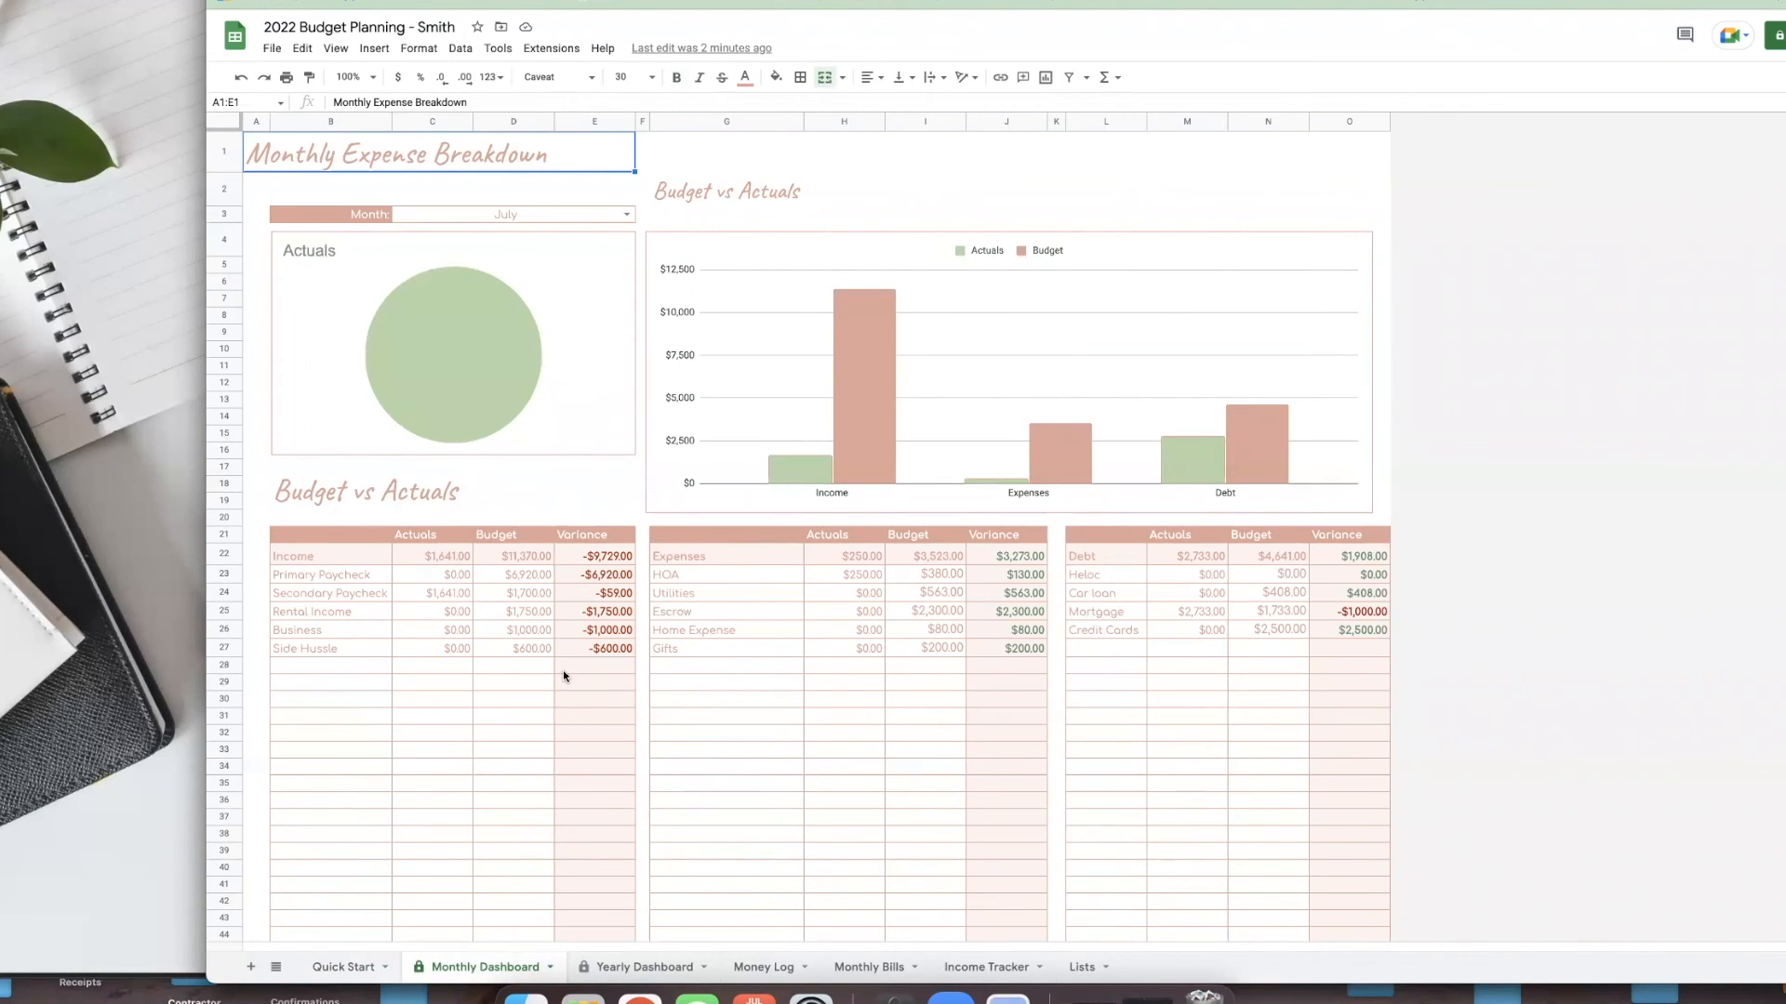
scroll(563, 675, "down", 2)
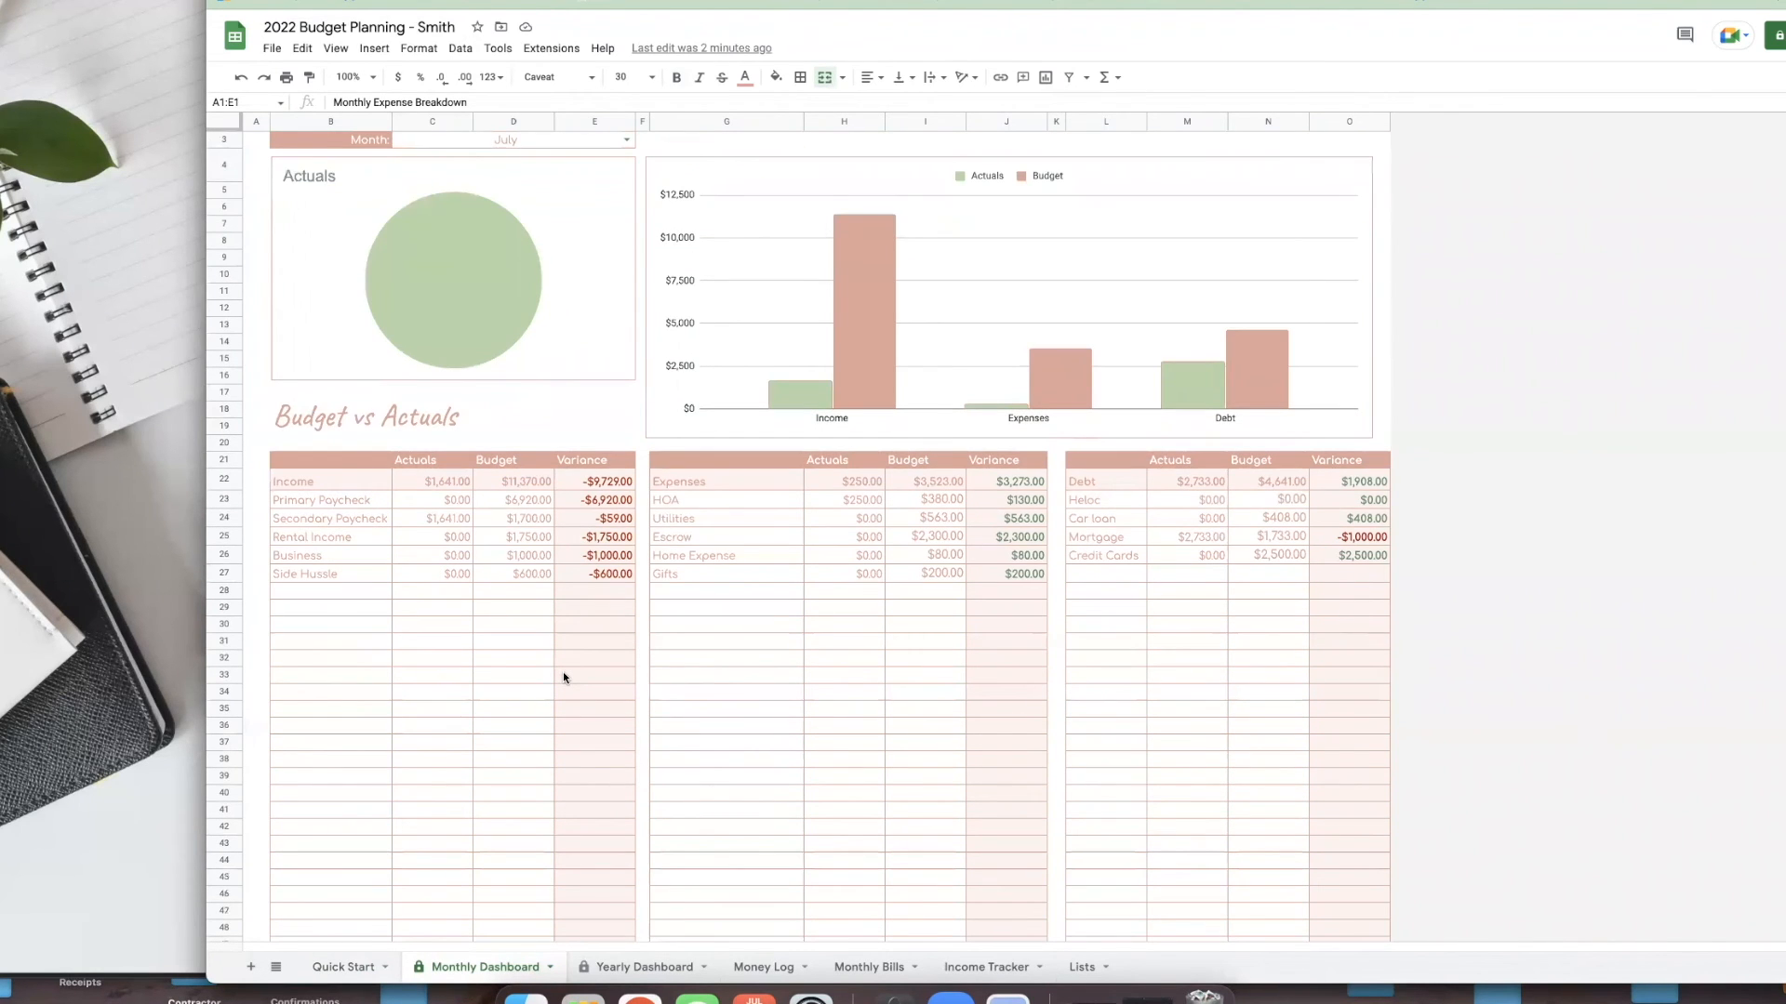
scroll(562, 677, "up", 2)
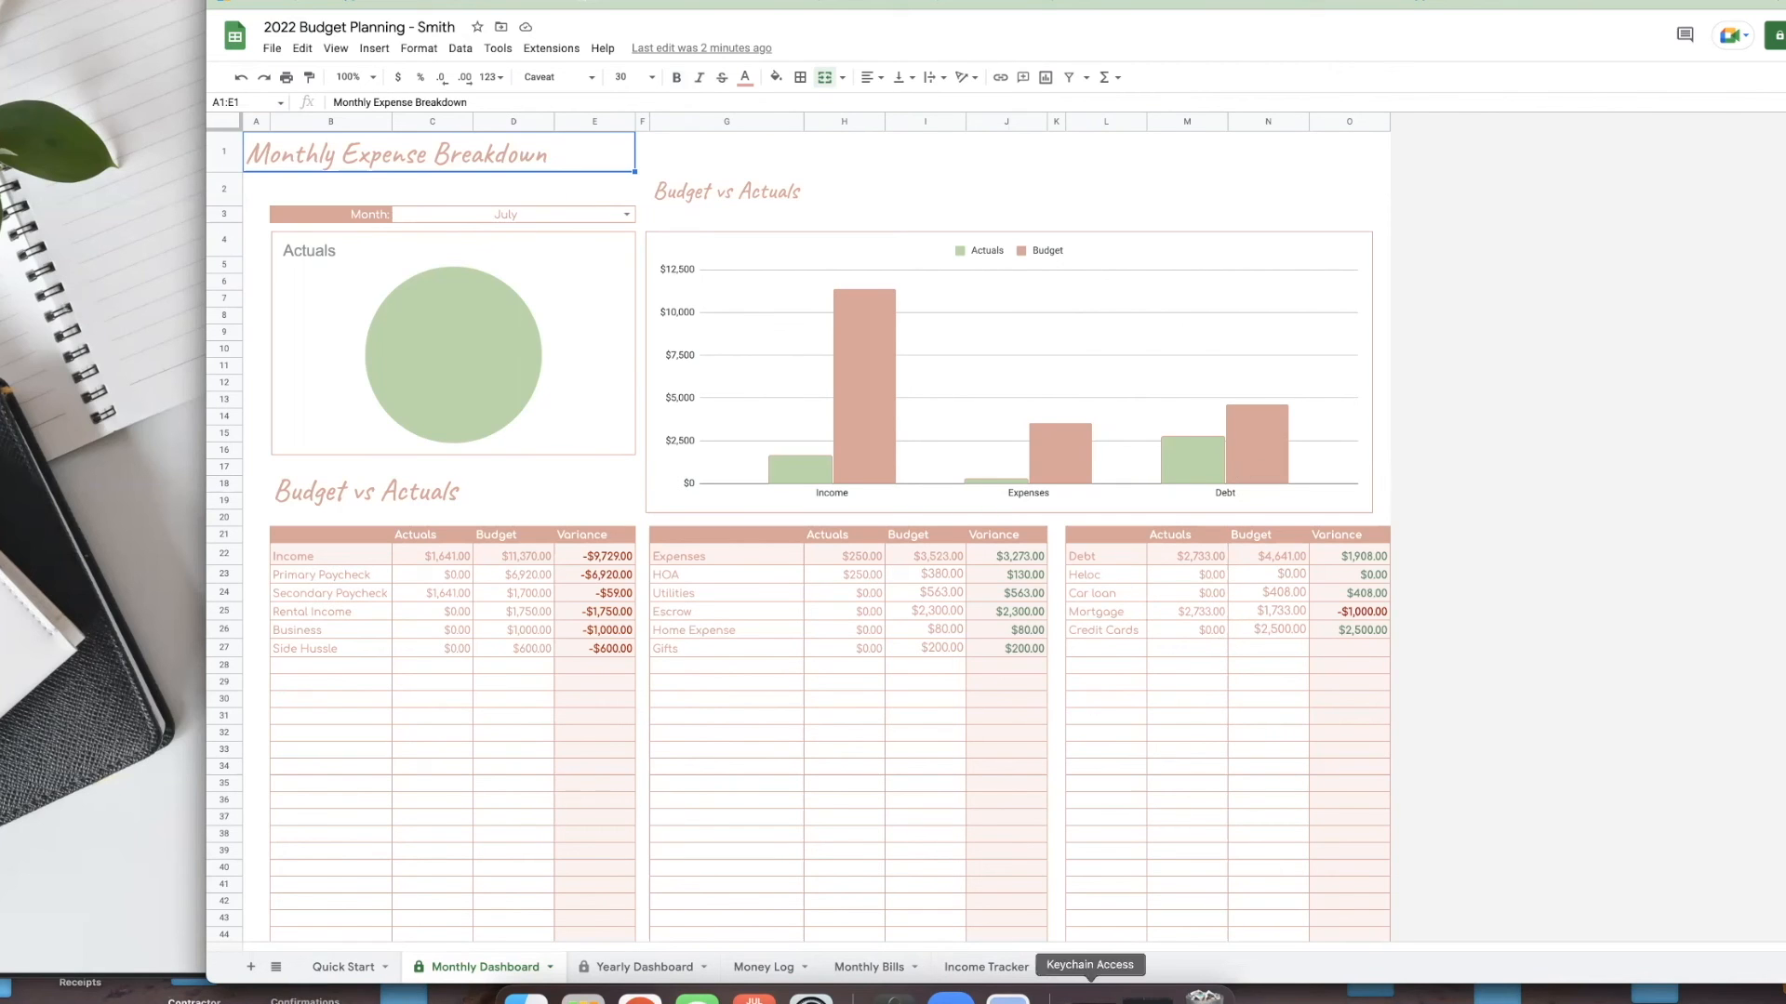
- In the Lists sheet, clear both the Track and Track as Debt checkboxes for the Heloc category
left_click(1081, 967)
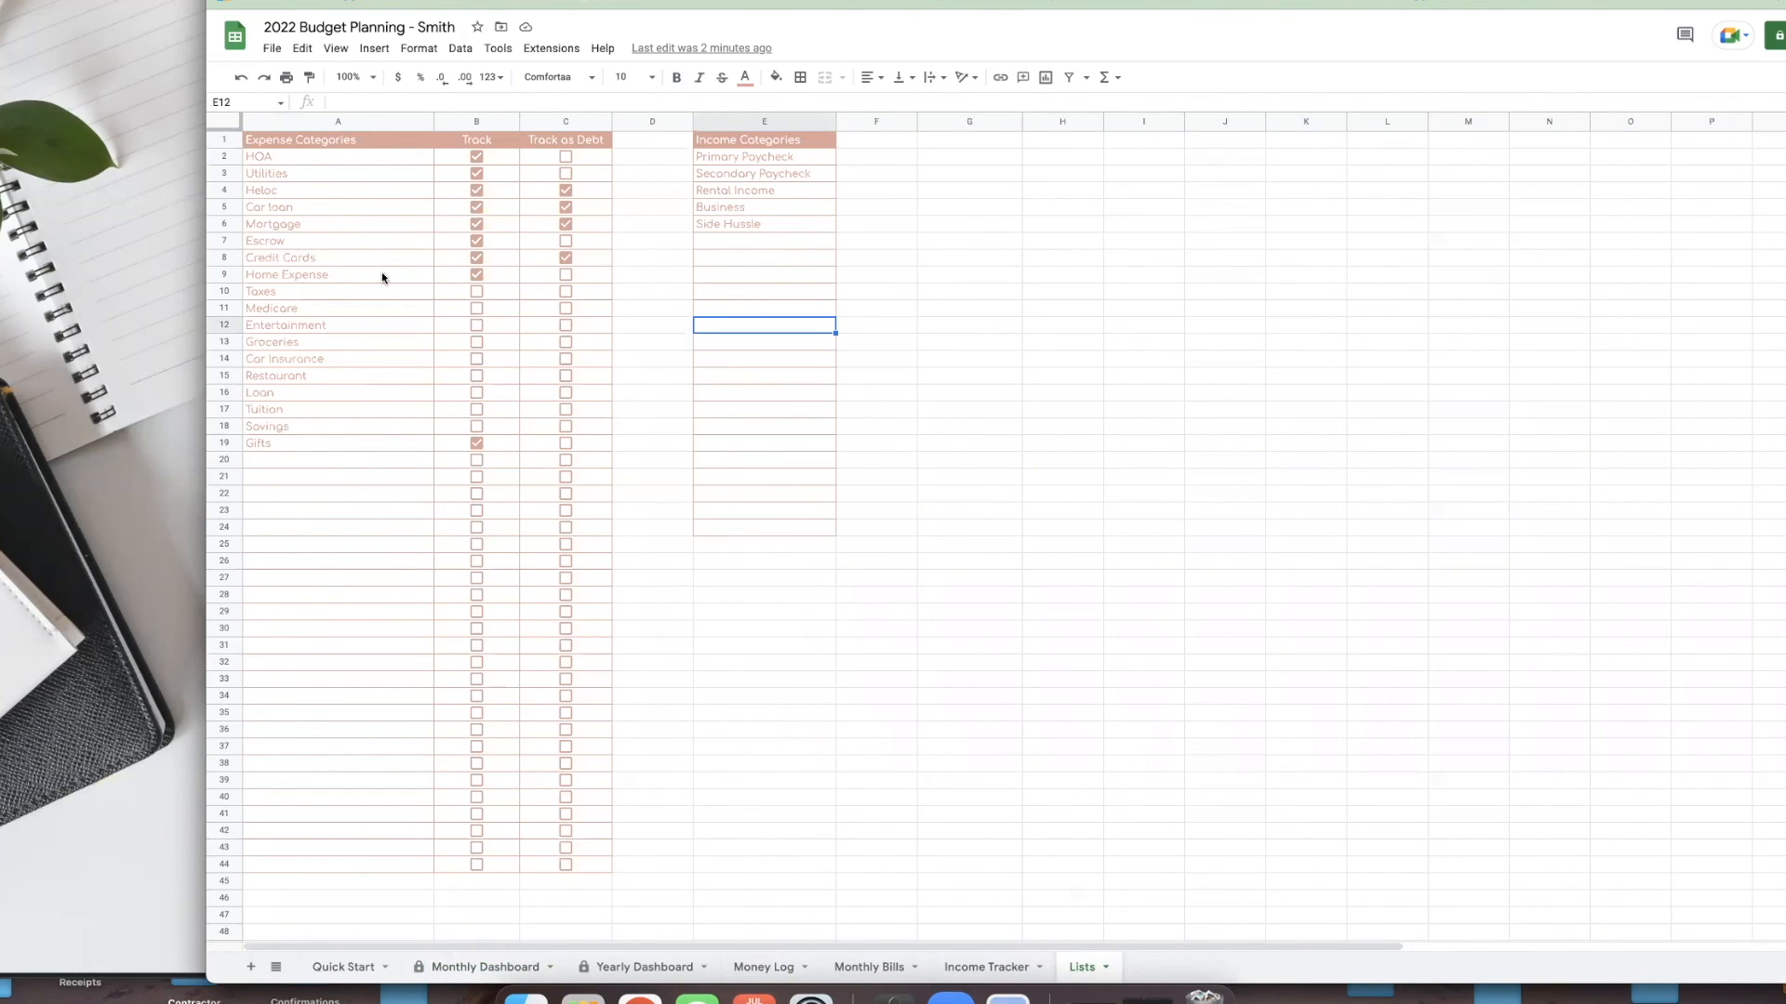
left_click(479, 968)
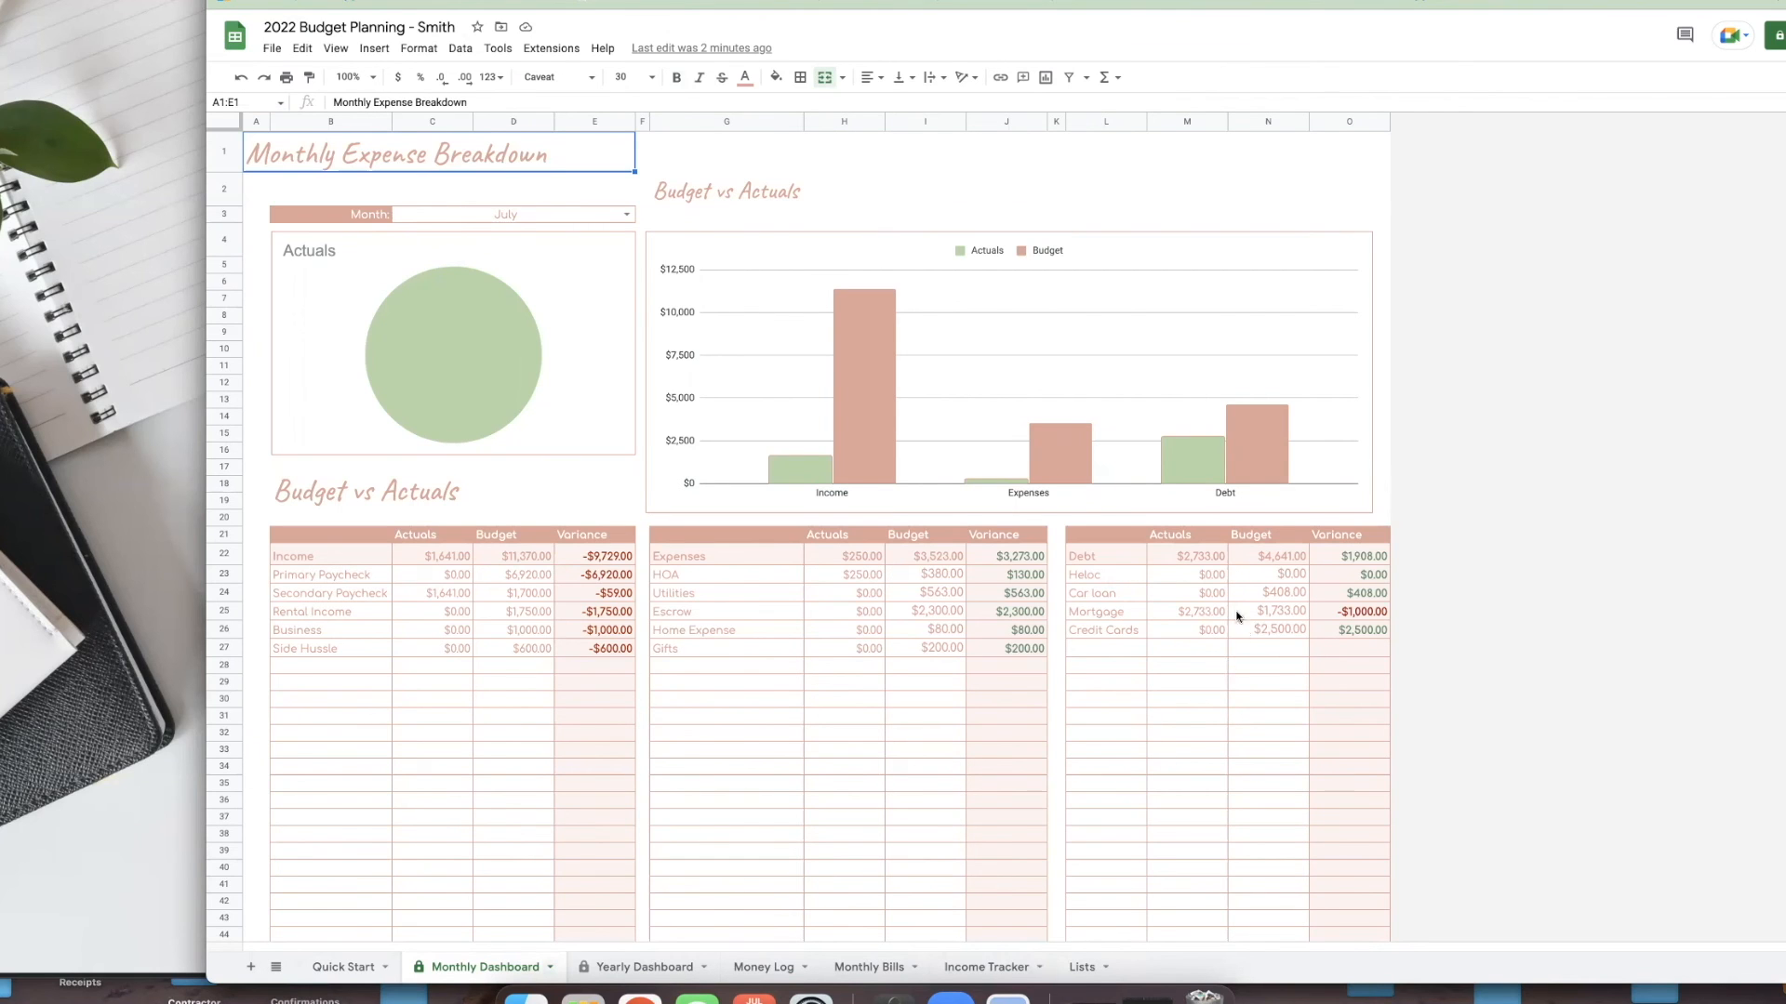
left_click(1081, 971)
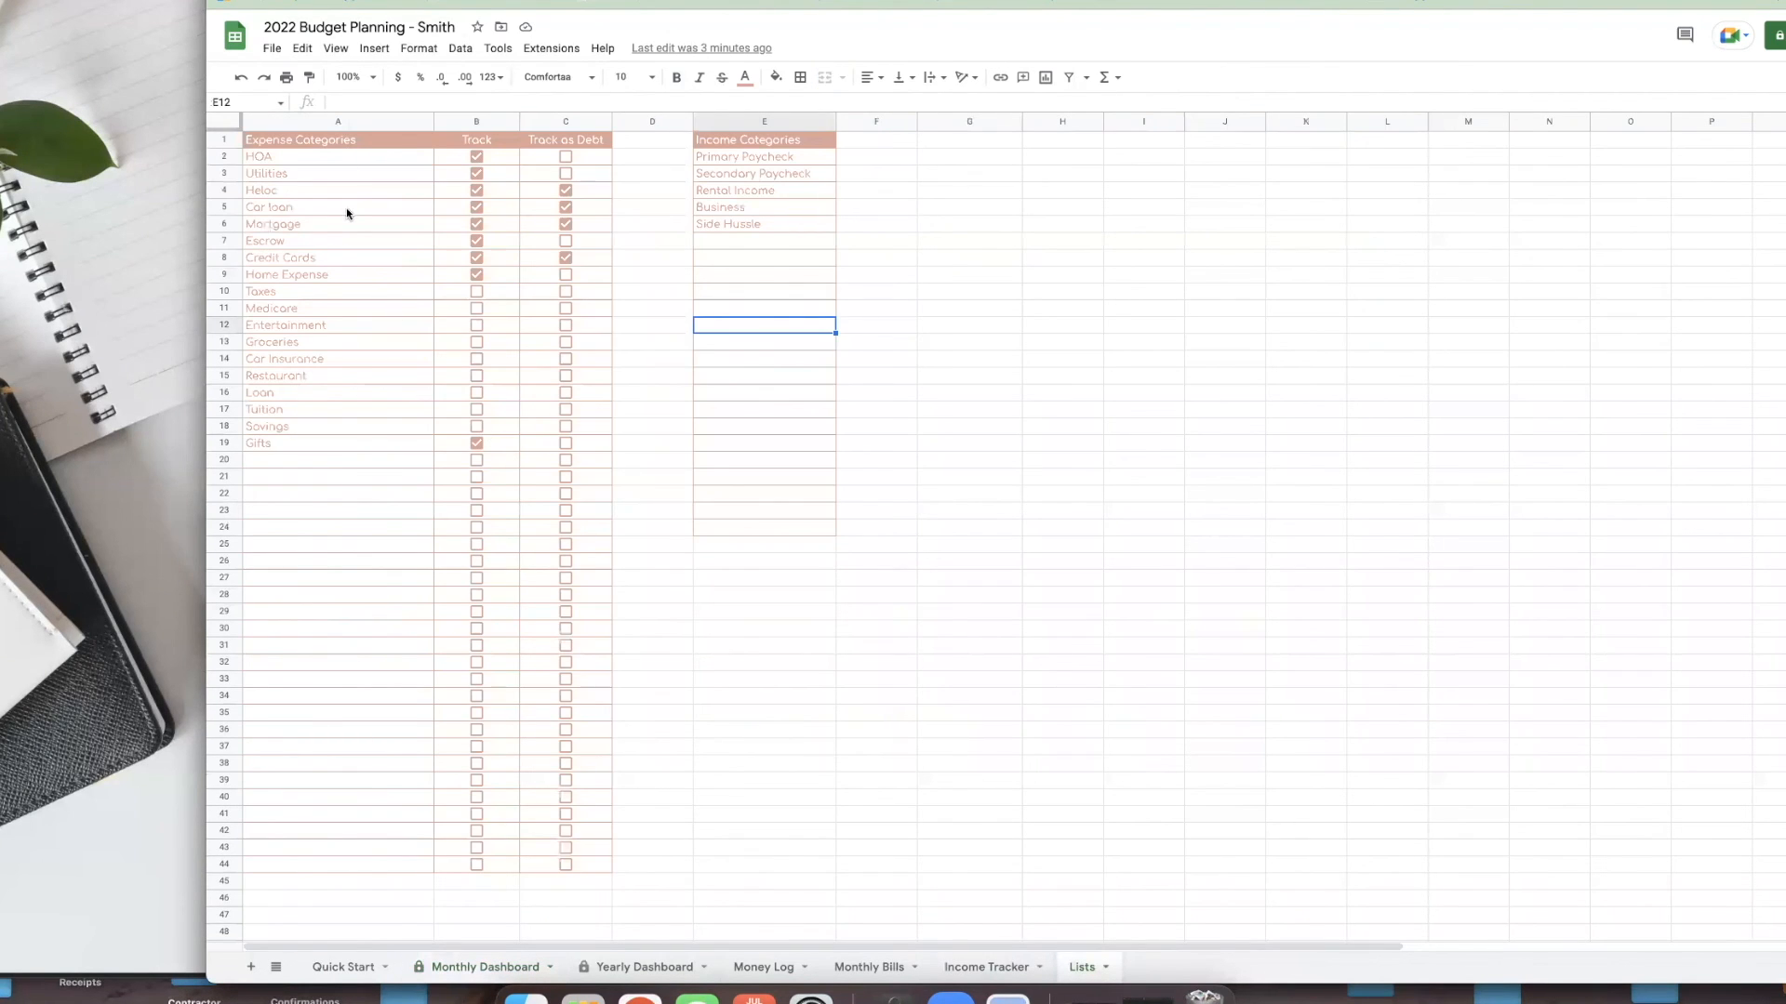
left_click(479, 191)
left_click(564, 192)
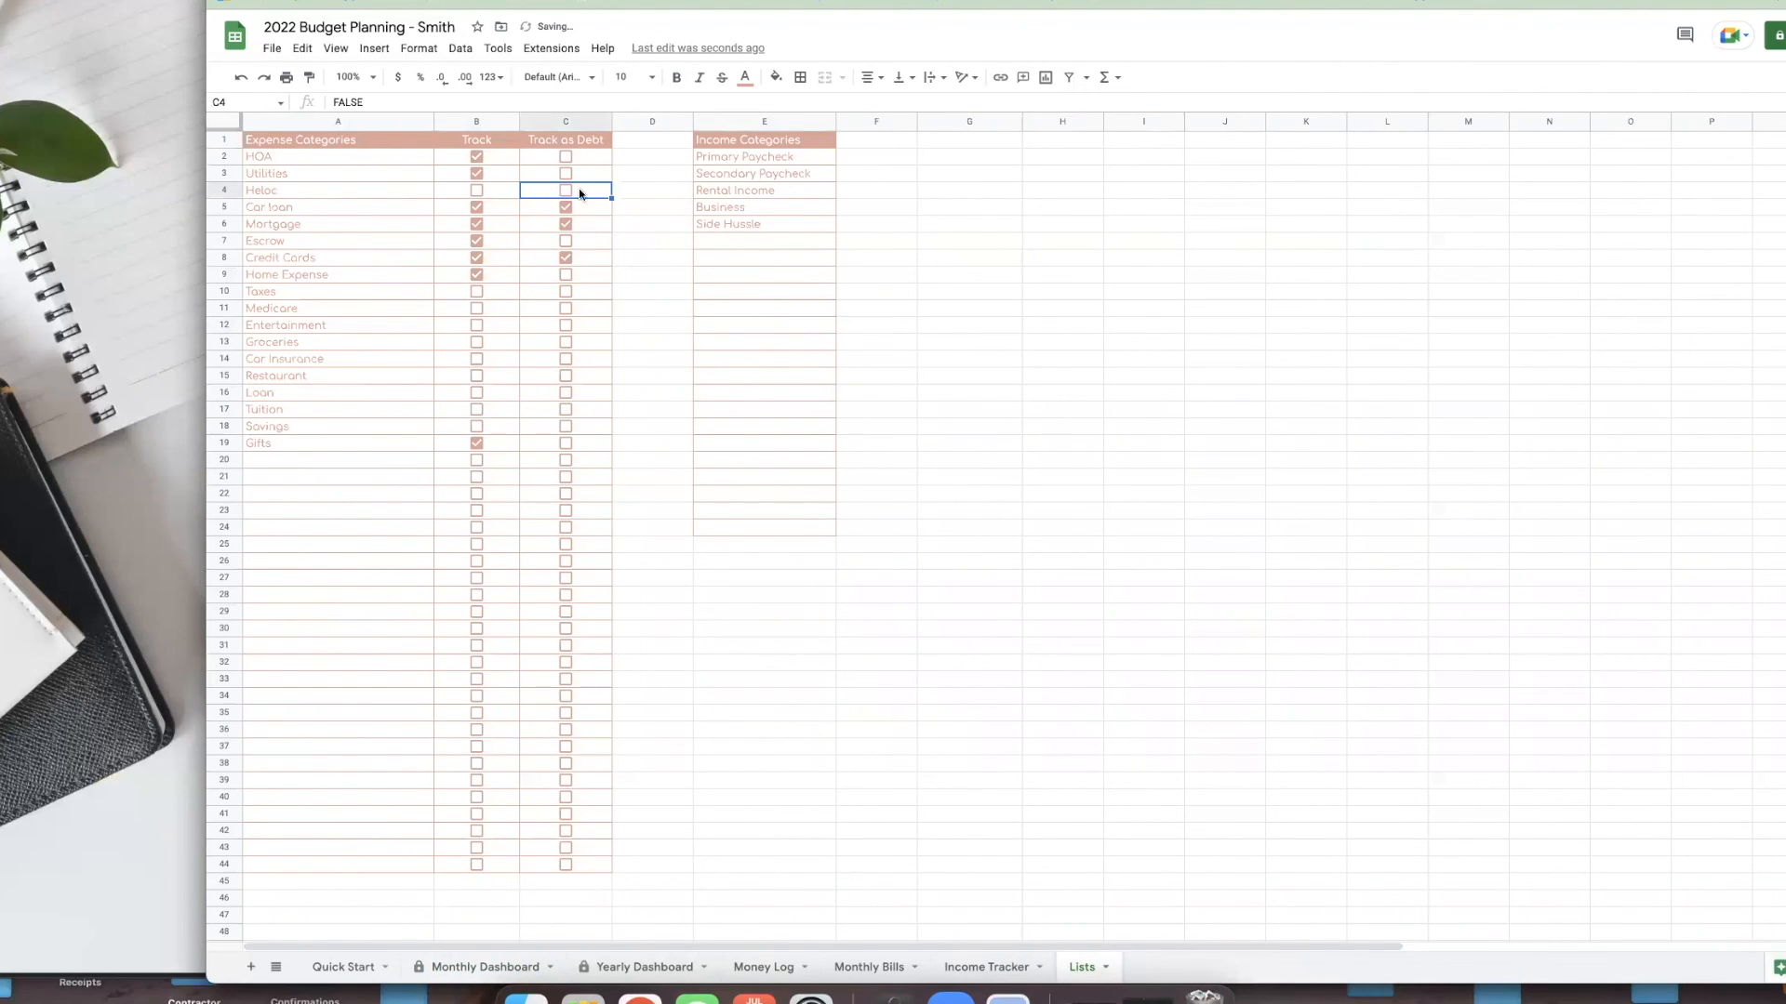
- Return to the Monthly Dashboard and set its month to June
left_click(479, 968)
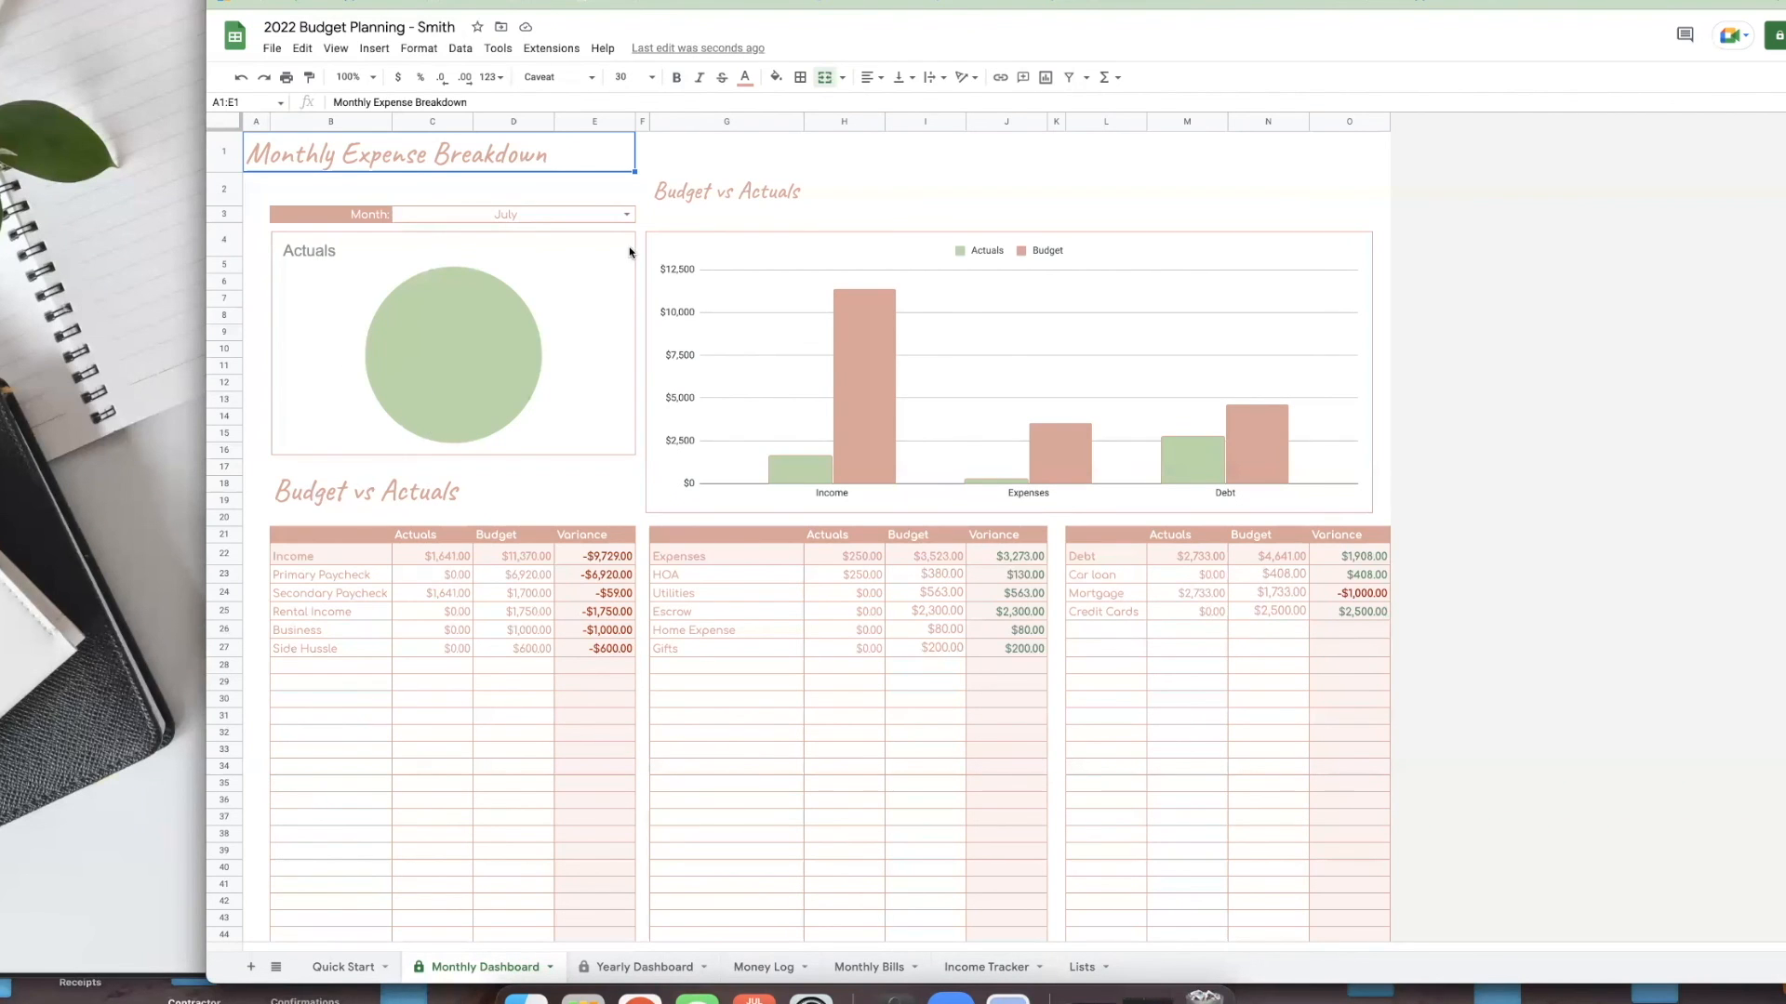
left_click(627, 215)
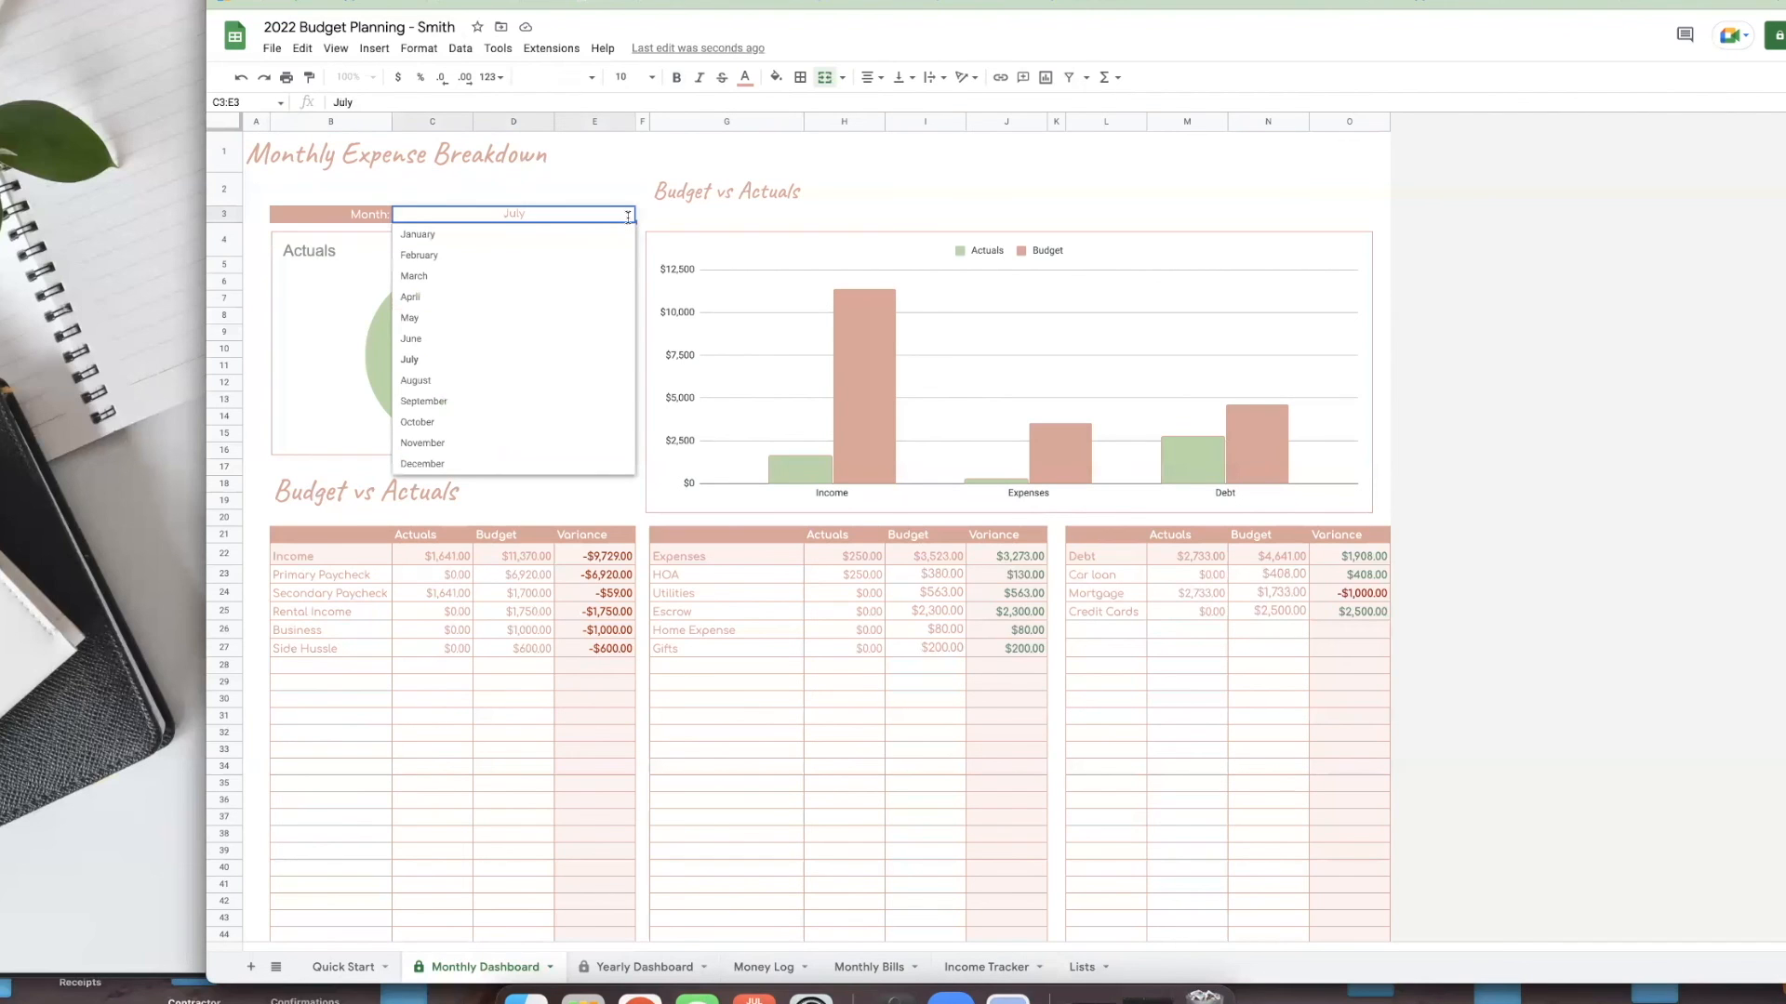
left_click(423, 342)
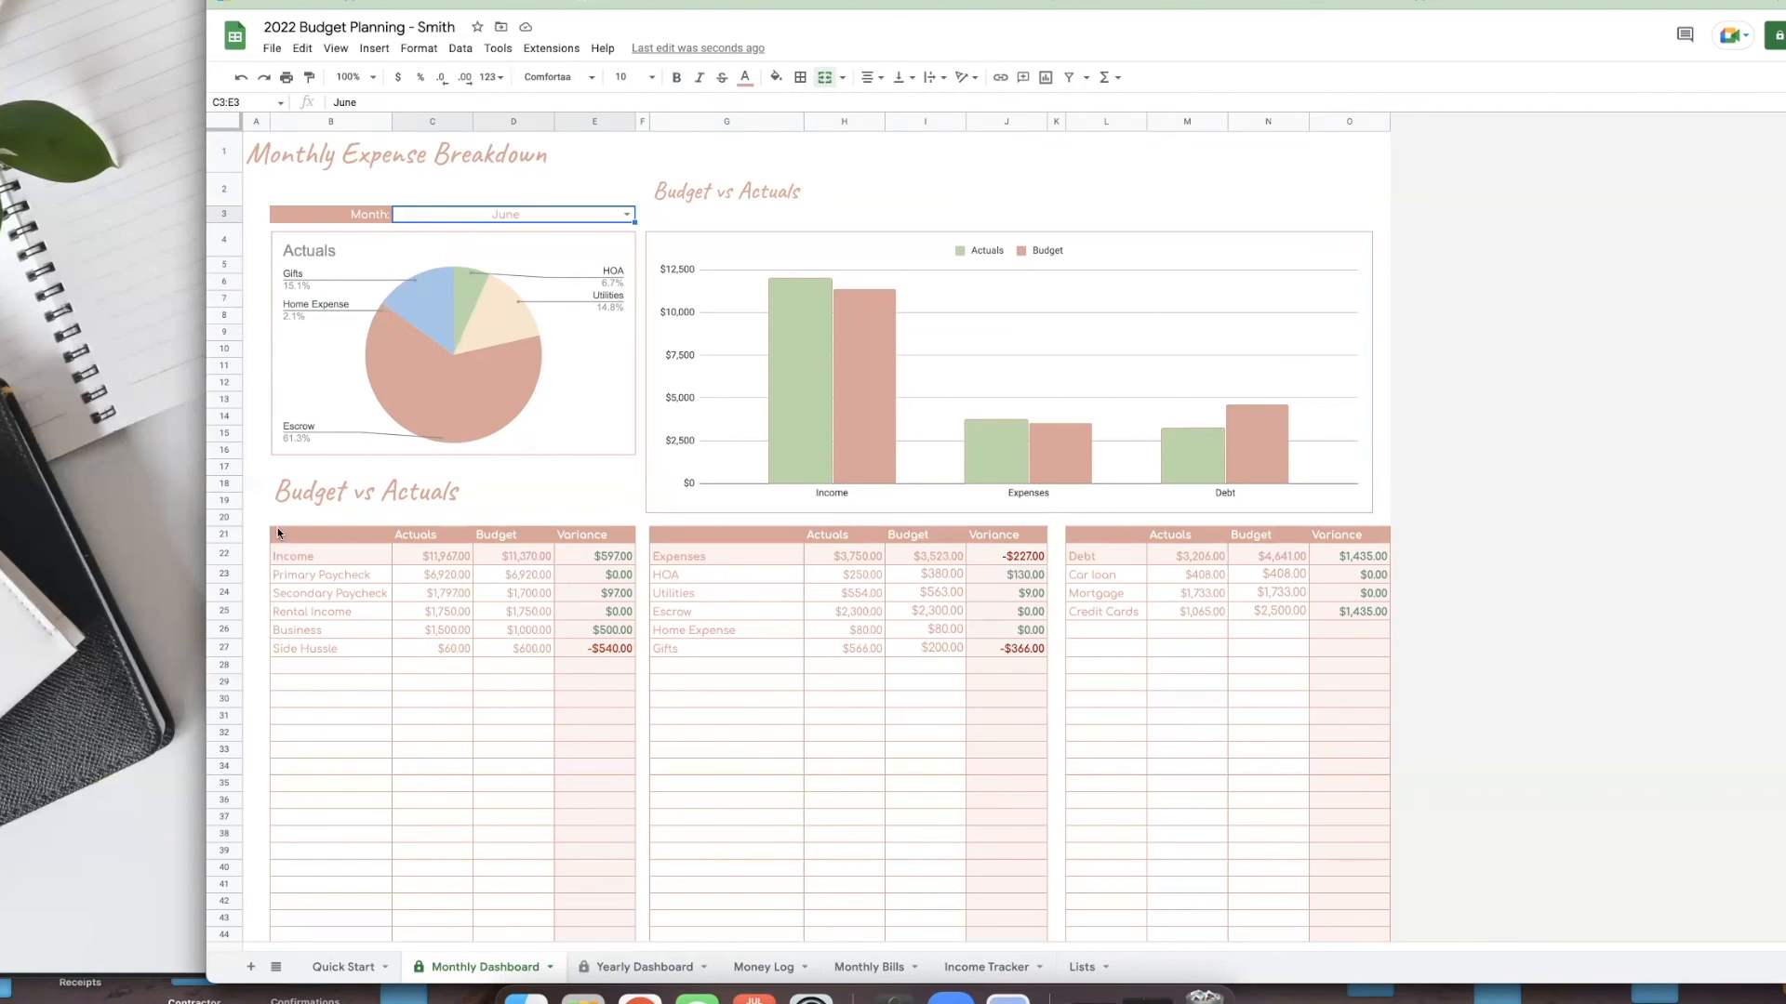
- Examine June's income actuals and variances for the total, Primary Paycheck and Rental Income
left_click(608, 576)
left_click(510, 577)
left_click(433, 617)
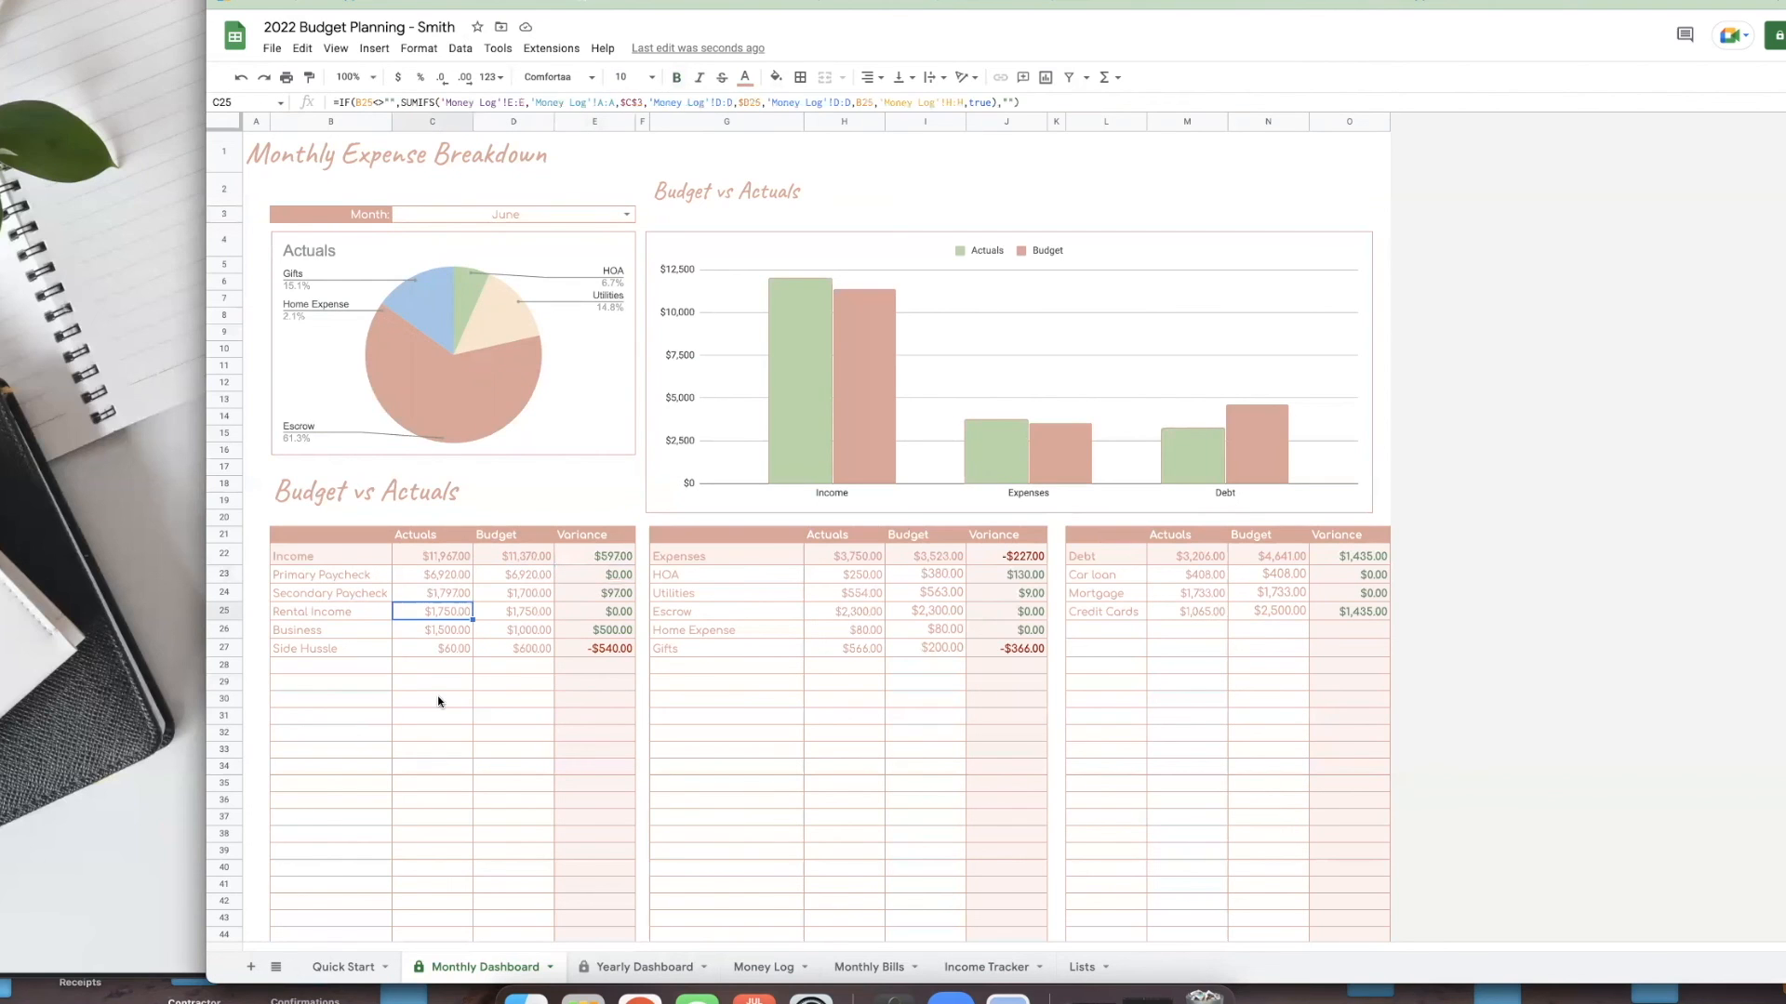
left_click(597, 557)
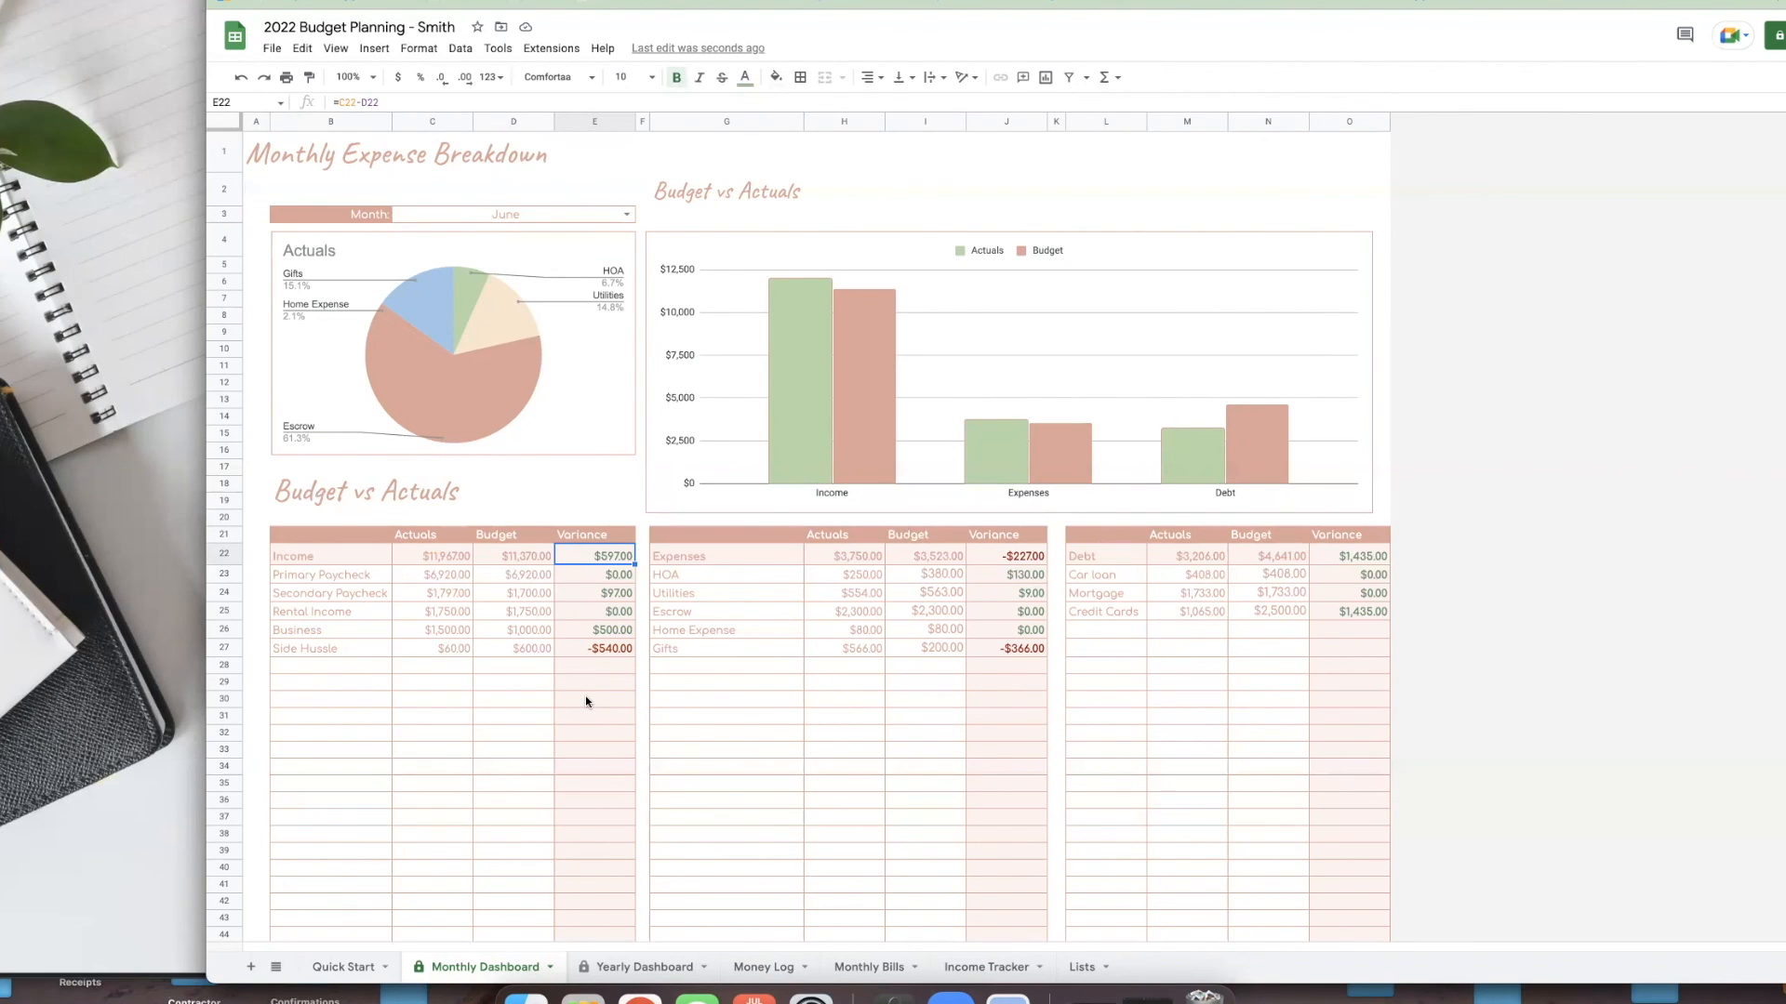
left_click(579, 576)
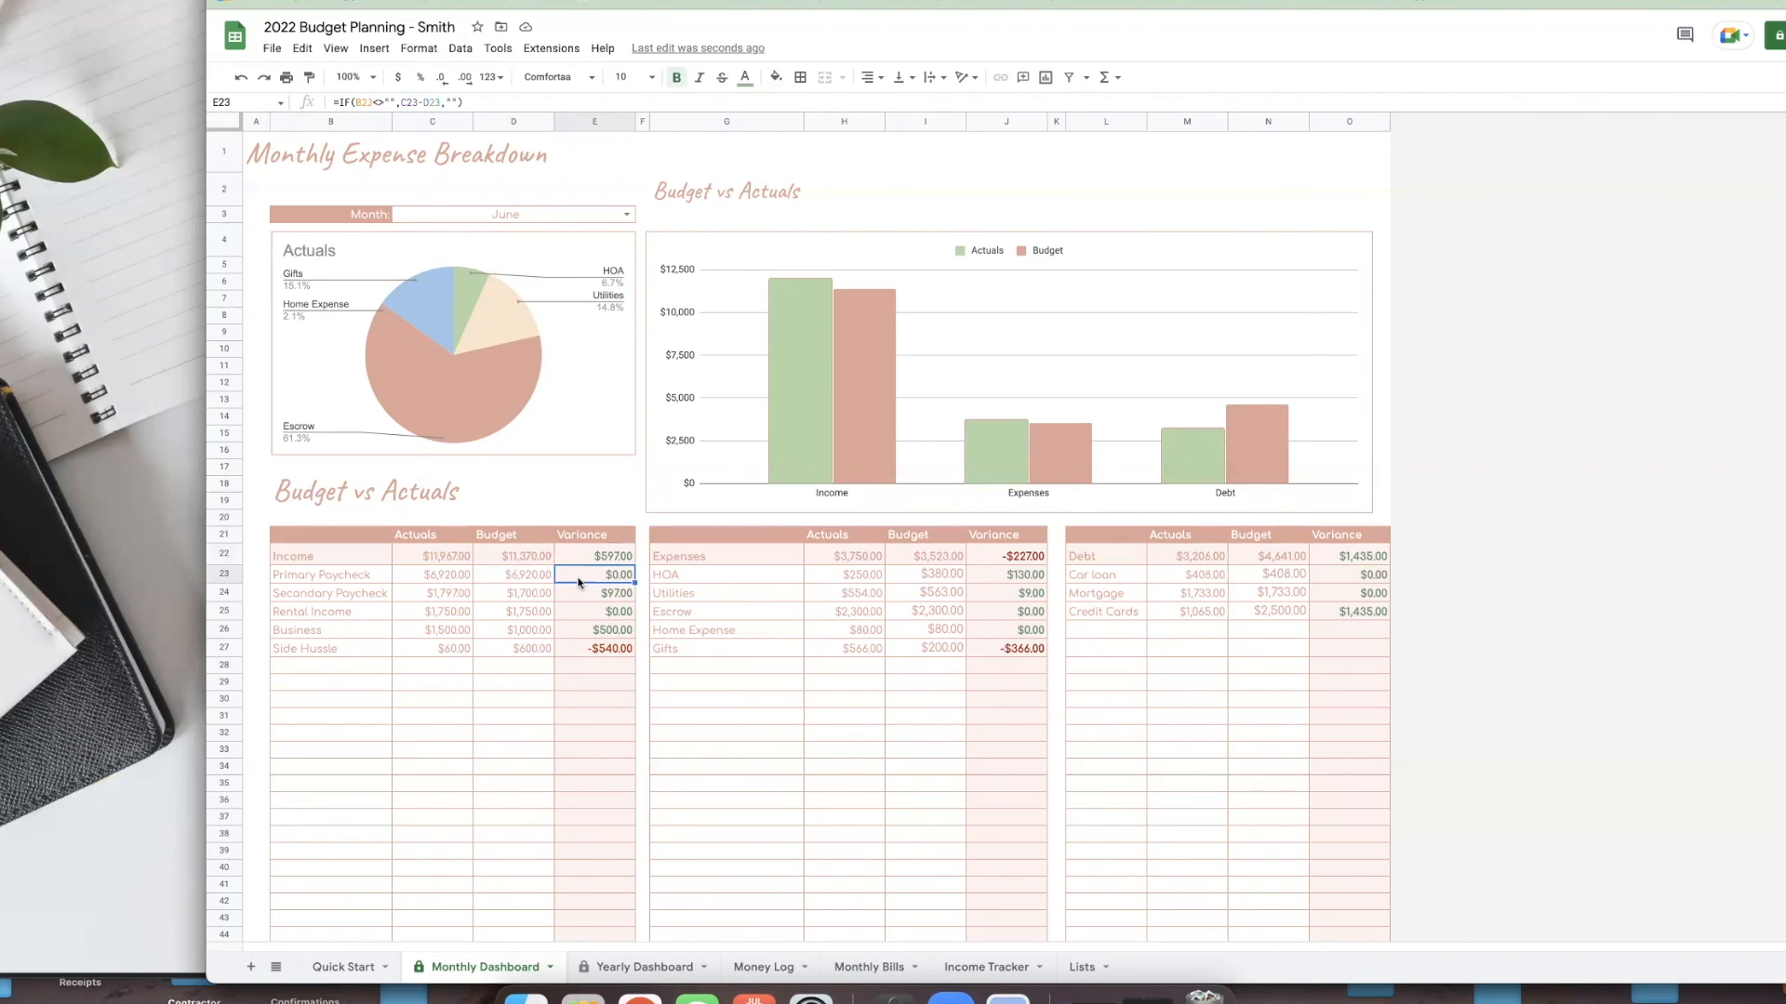
left_click(584, 611)
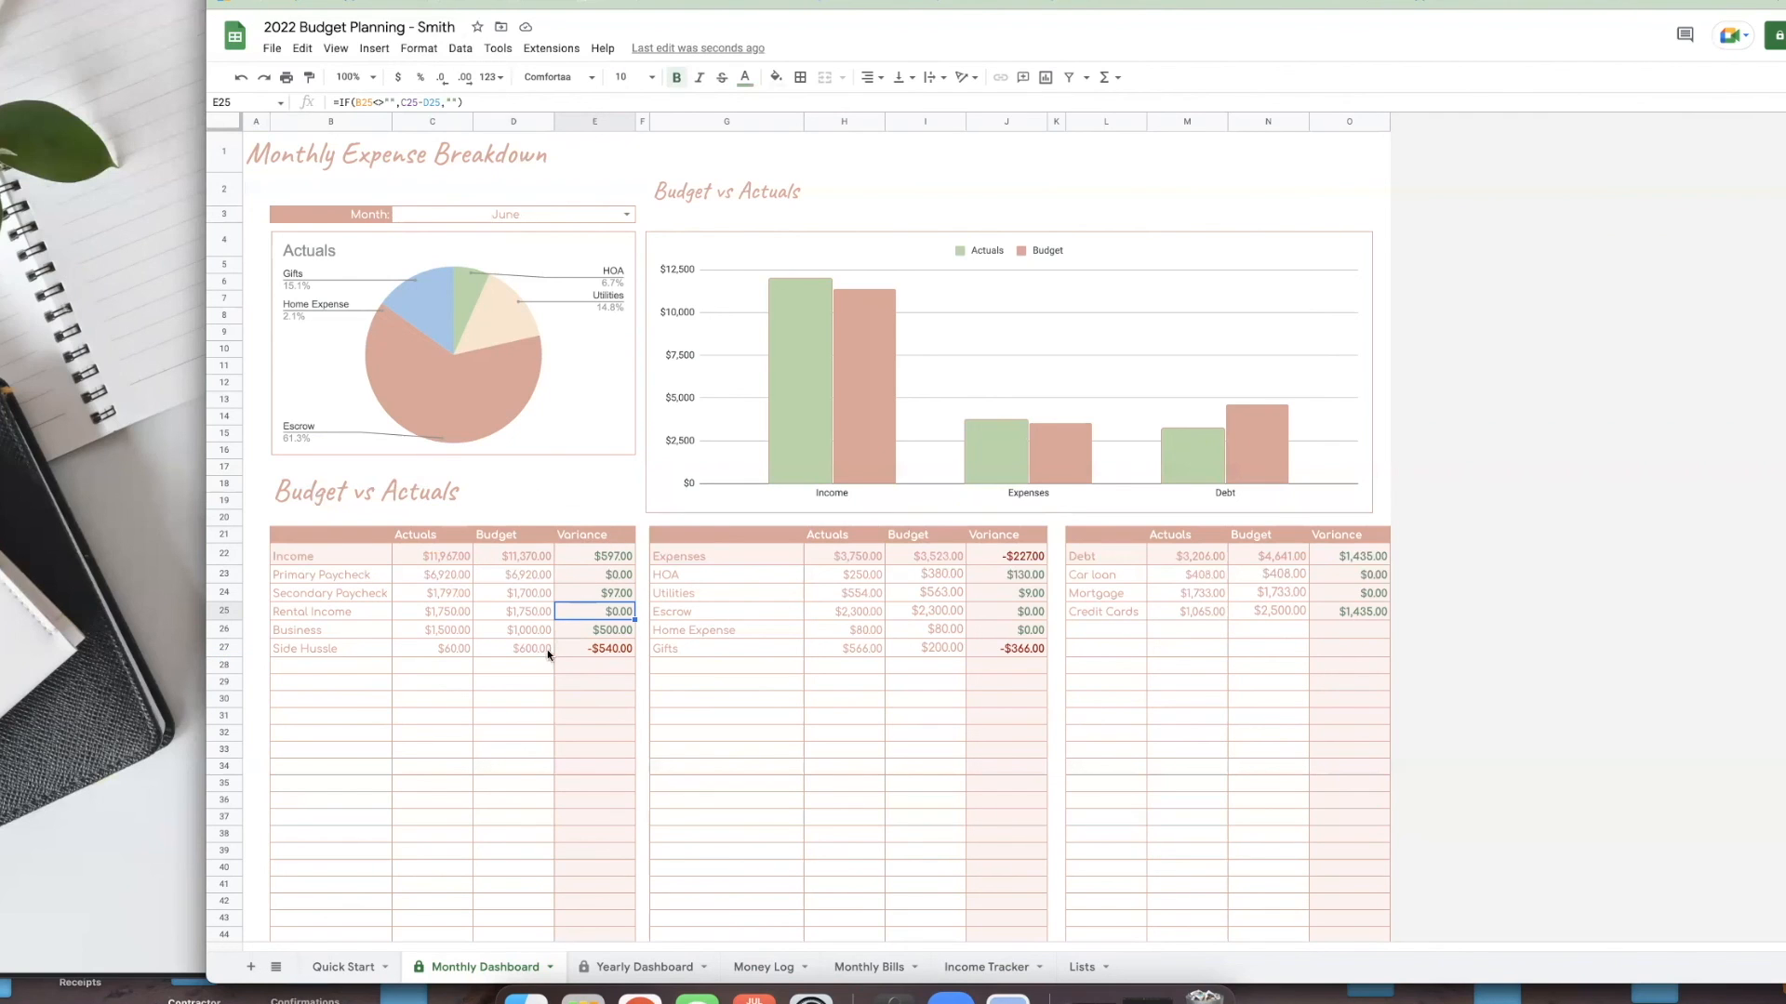
- Compare June's budgeted income with the actual amounts for Primary Paycheck, Business and Side Hussle
left_click(514, 556)
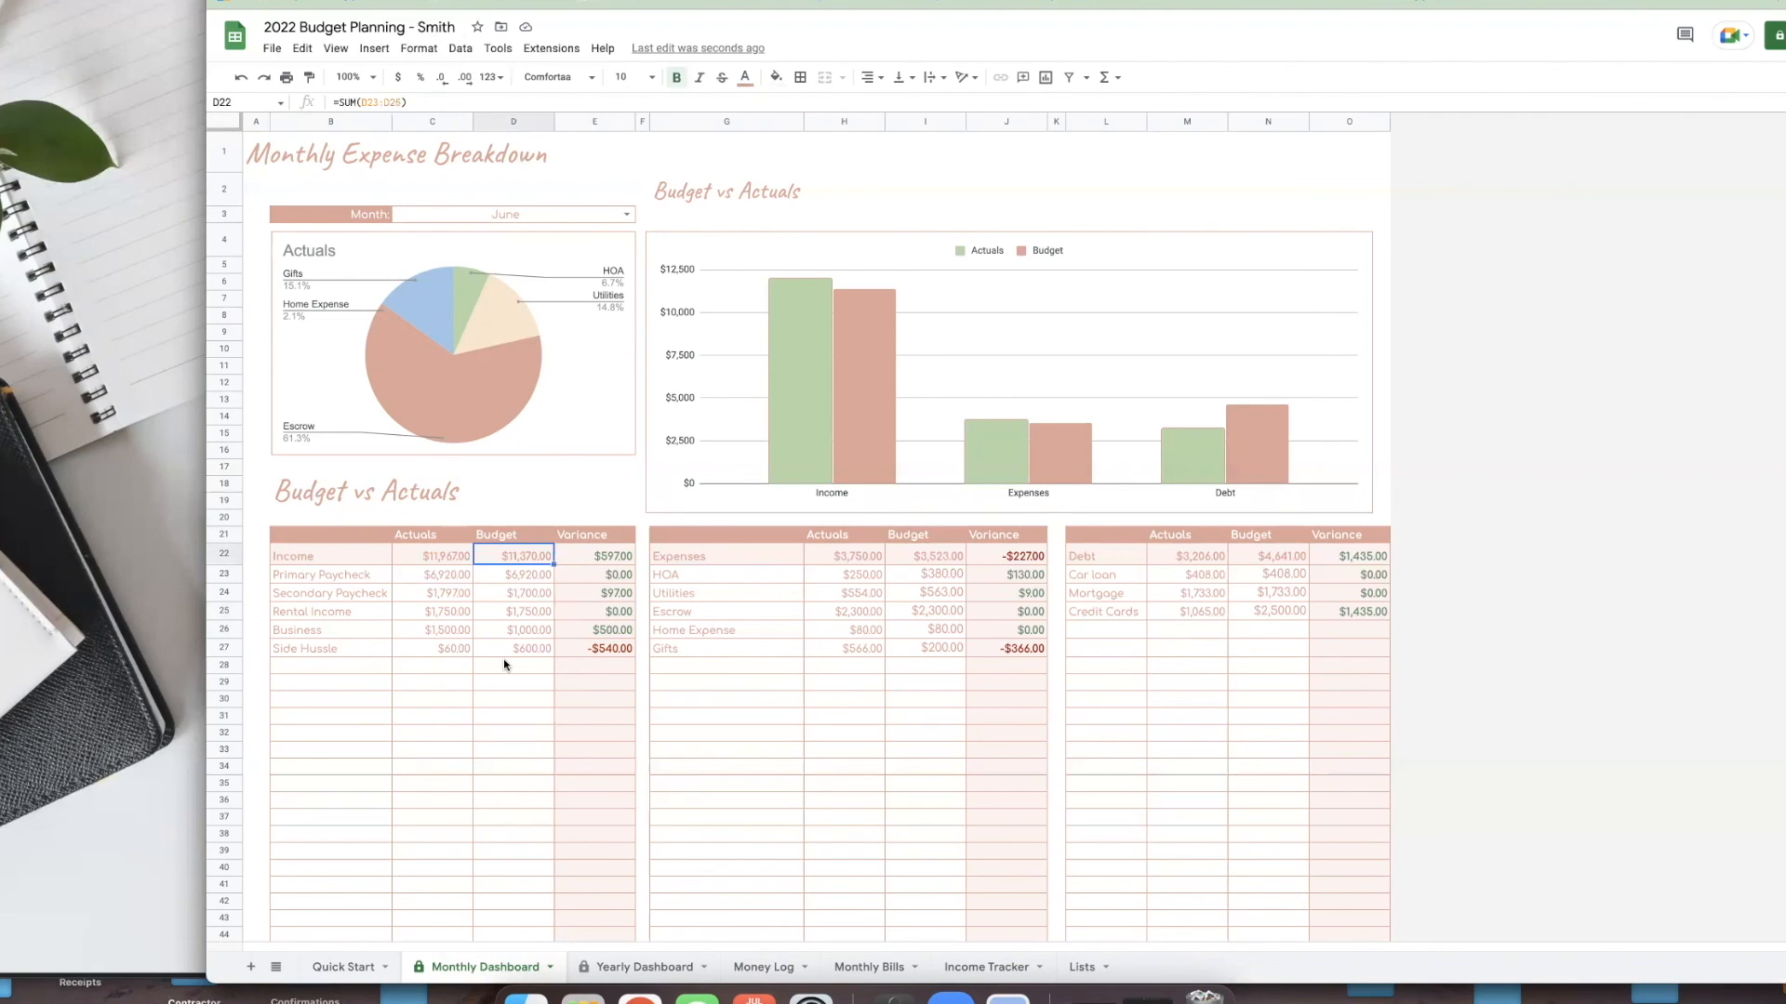
left_click(517, 584)
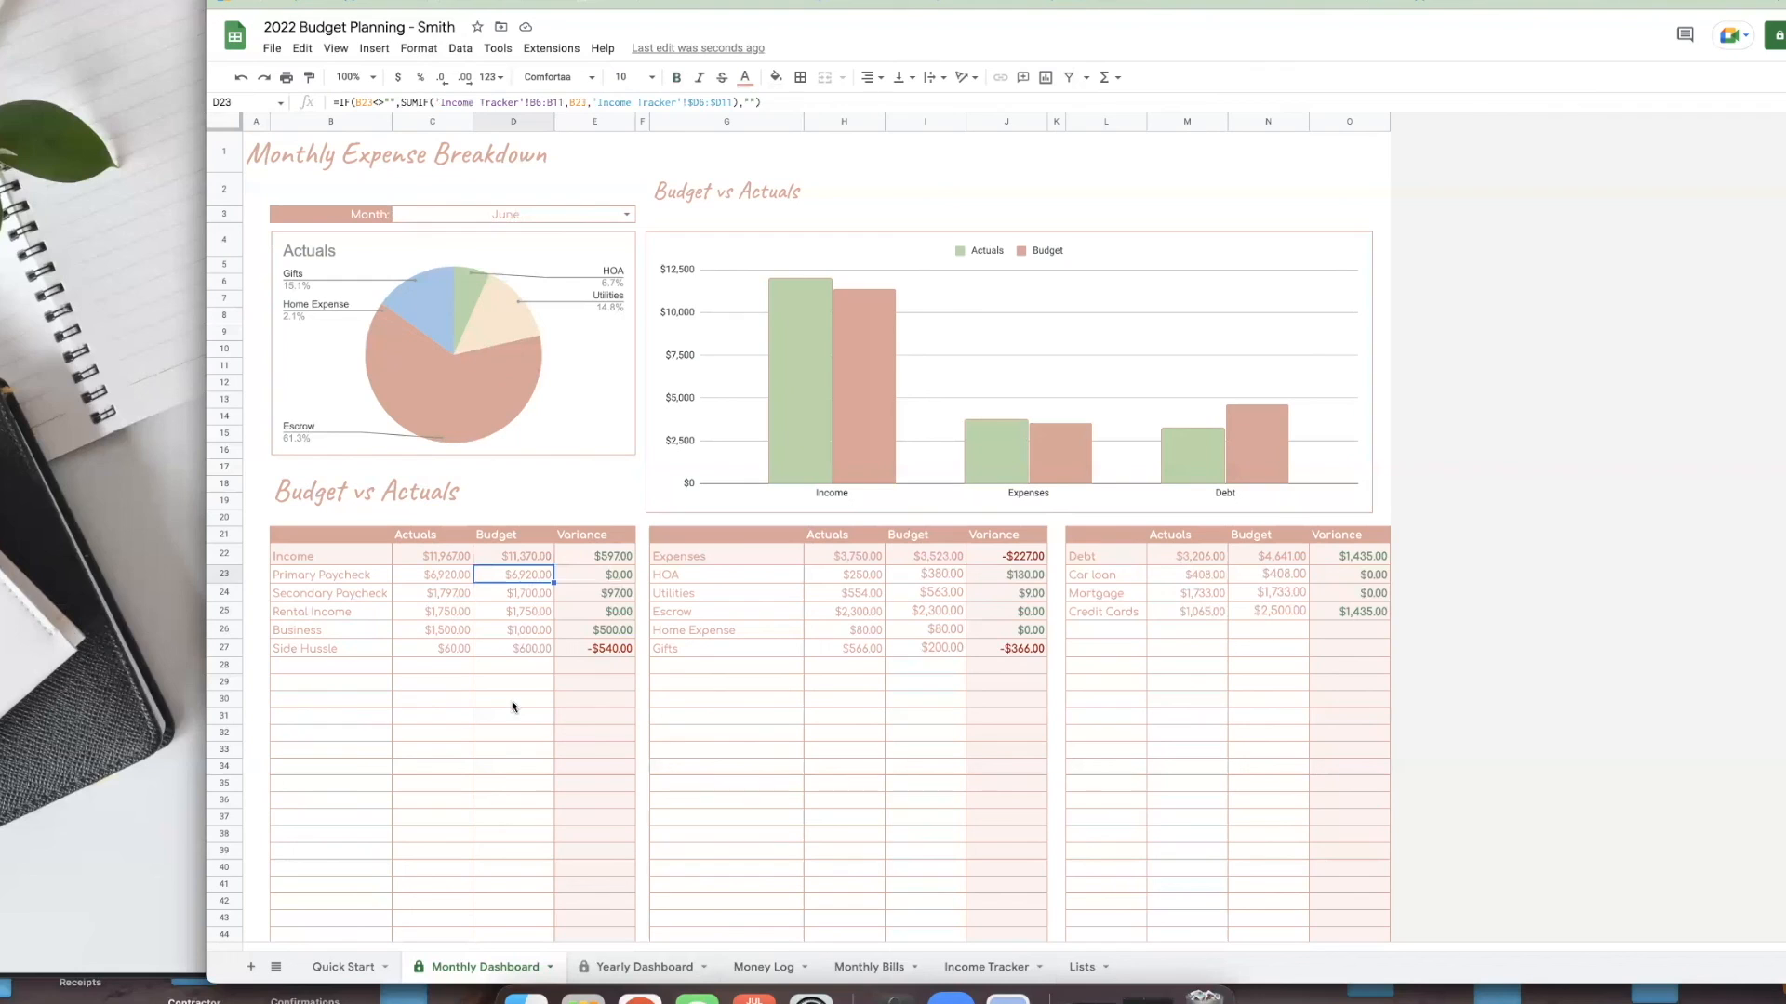
left_click(507, 647)
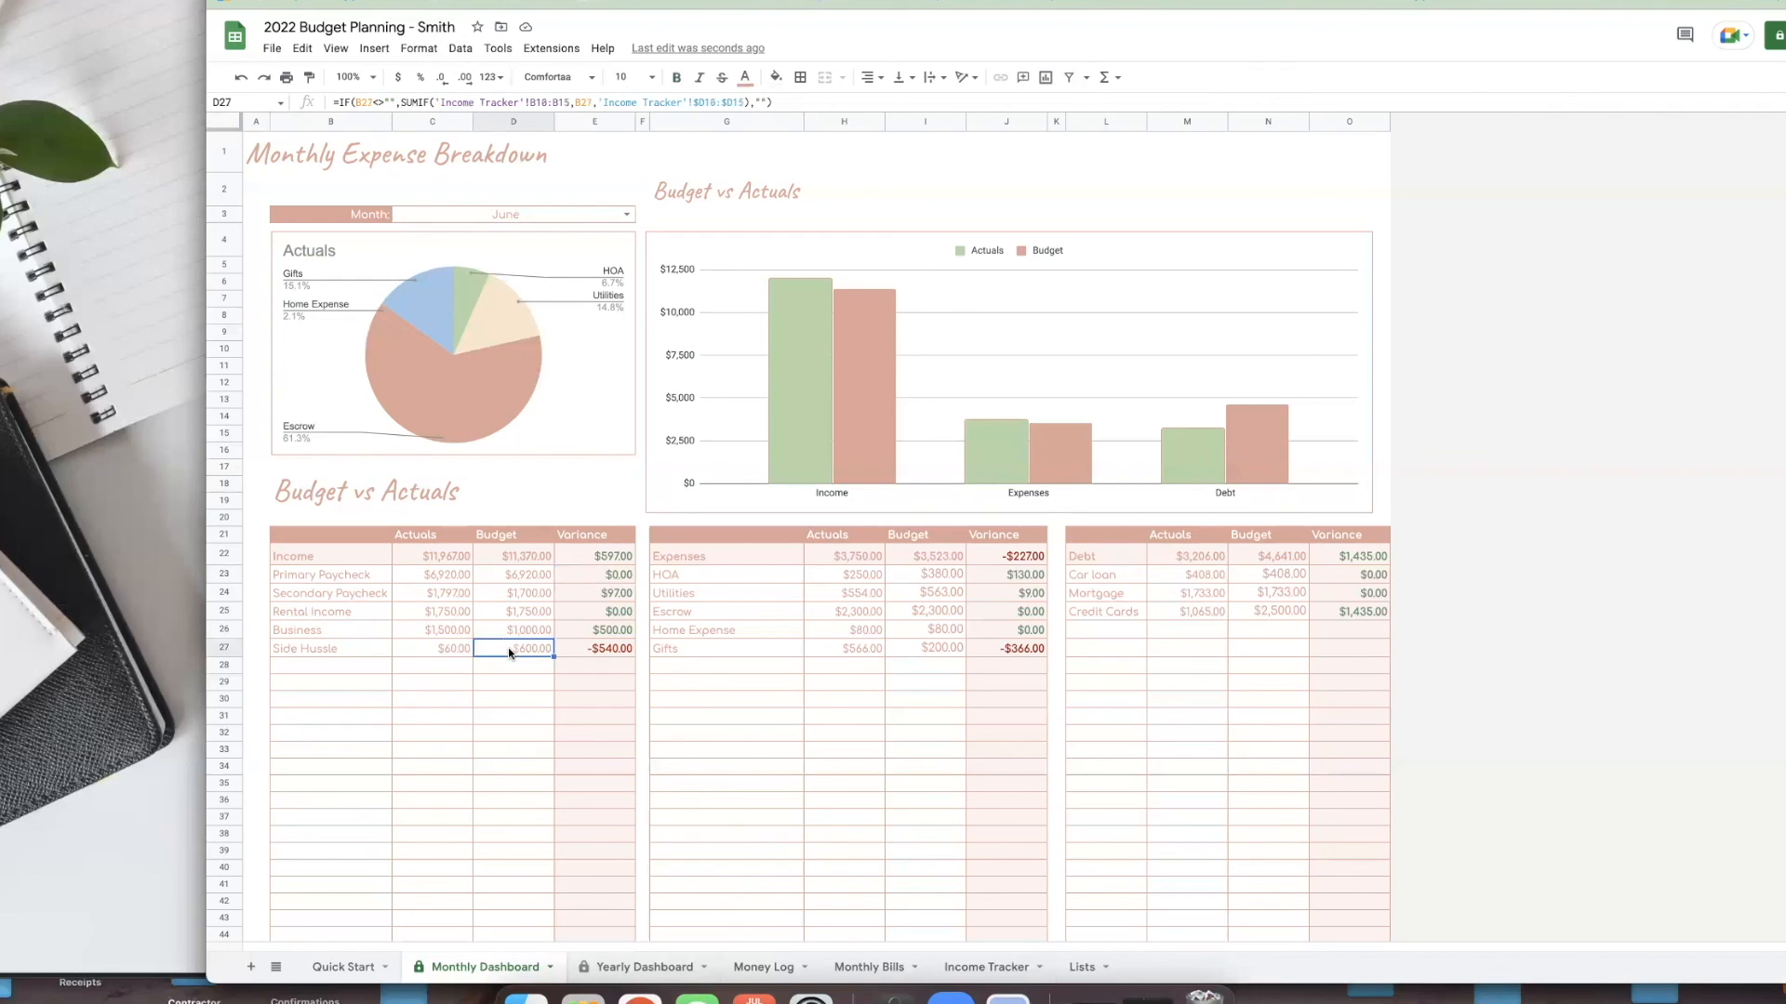
left_click(508, 575)
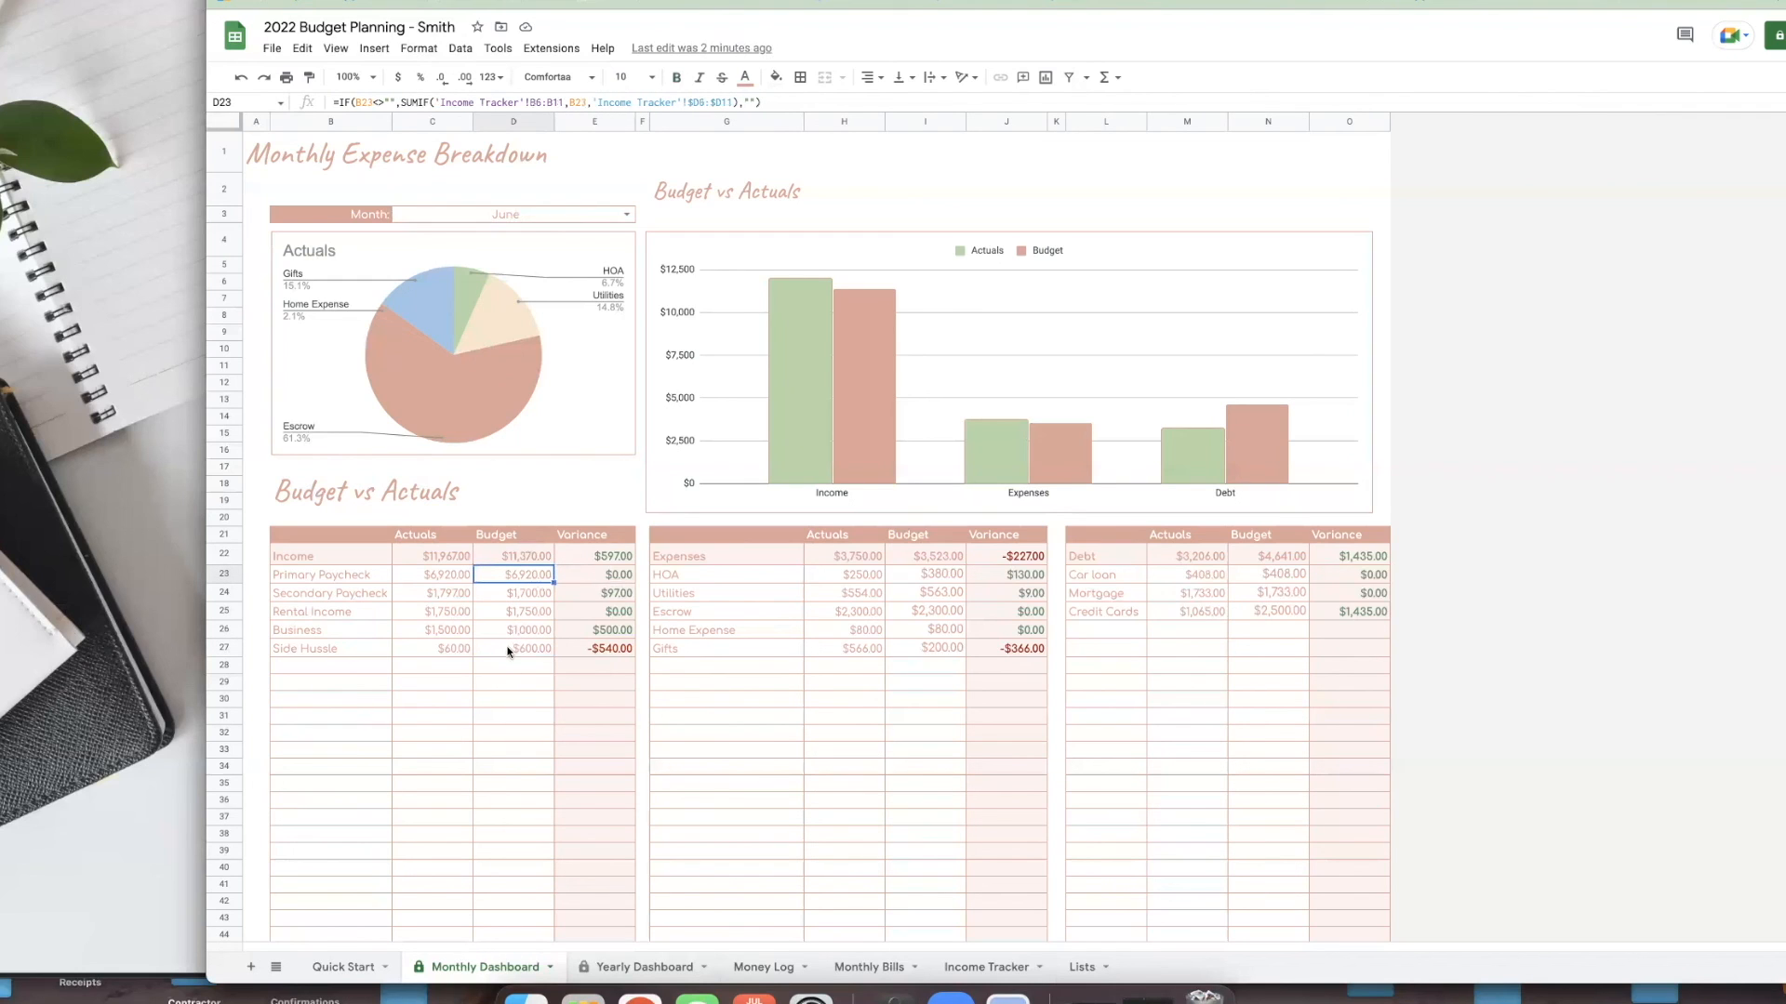
left_click(421, 575)
left_click(420, 649)
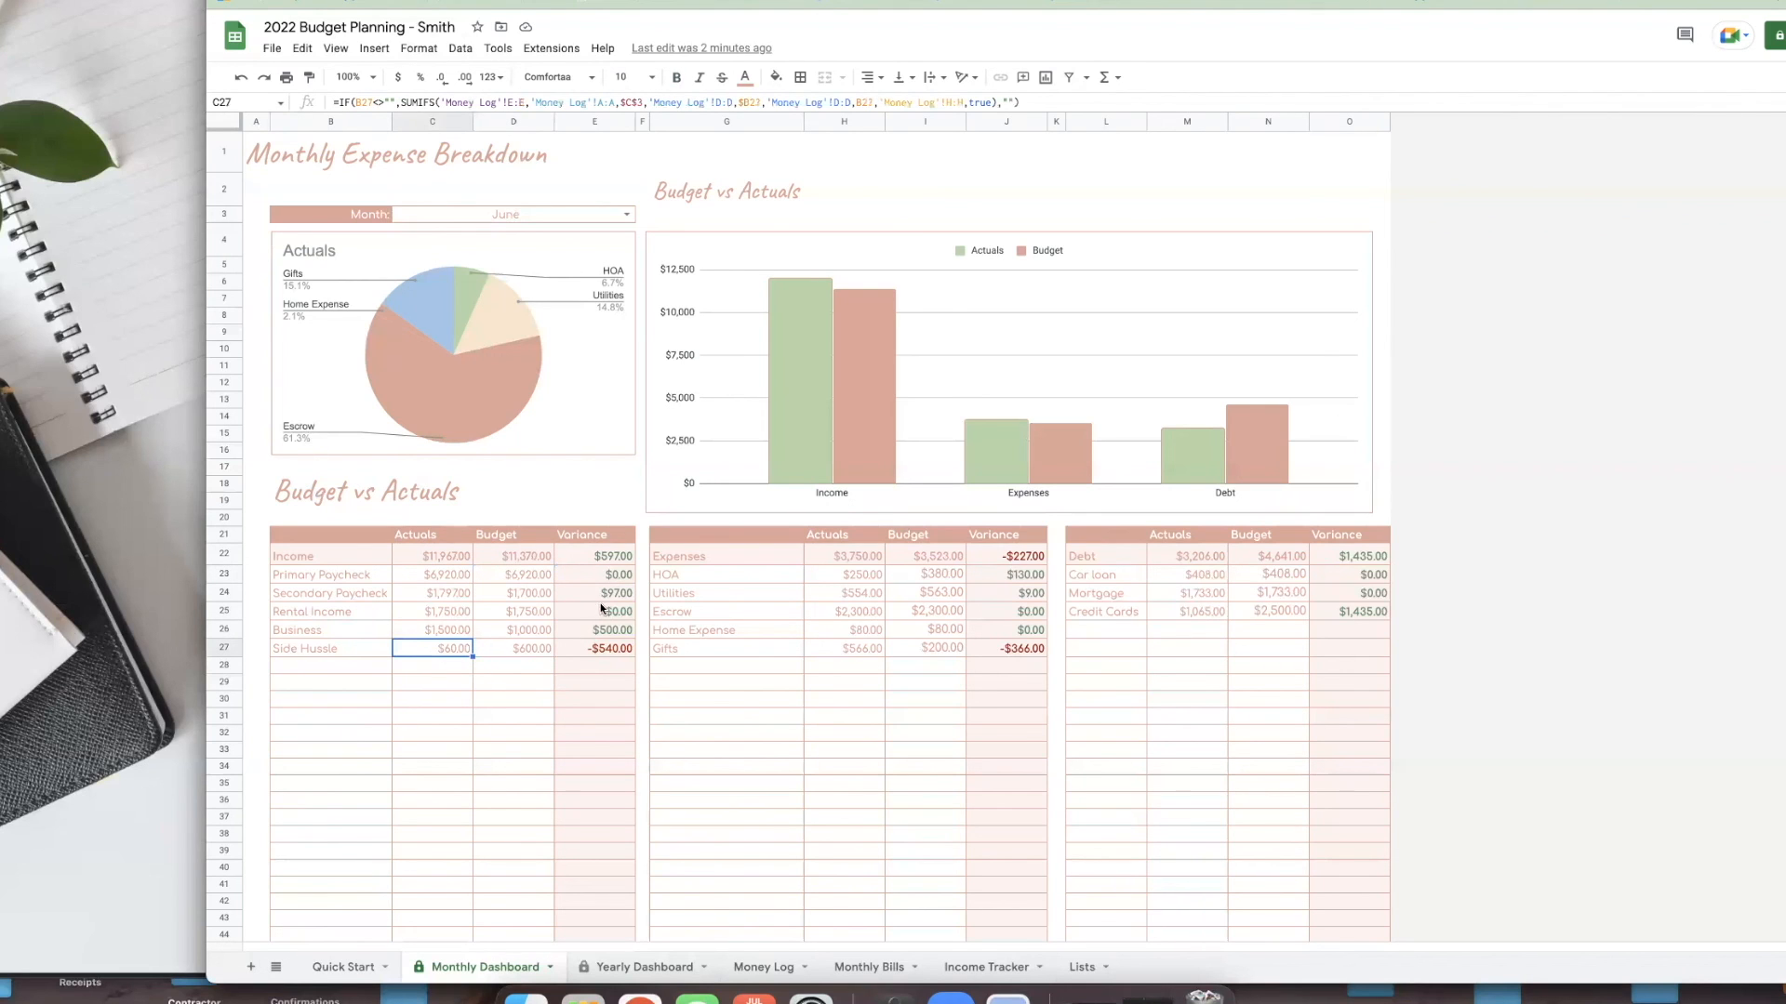
left_click(488, 636)
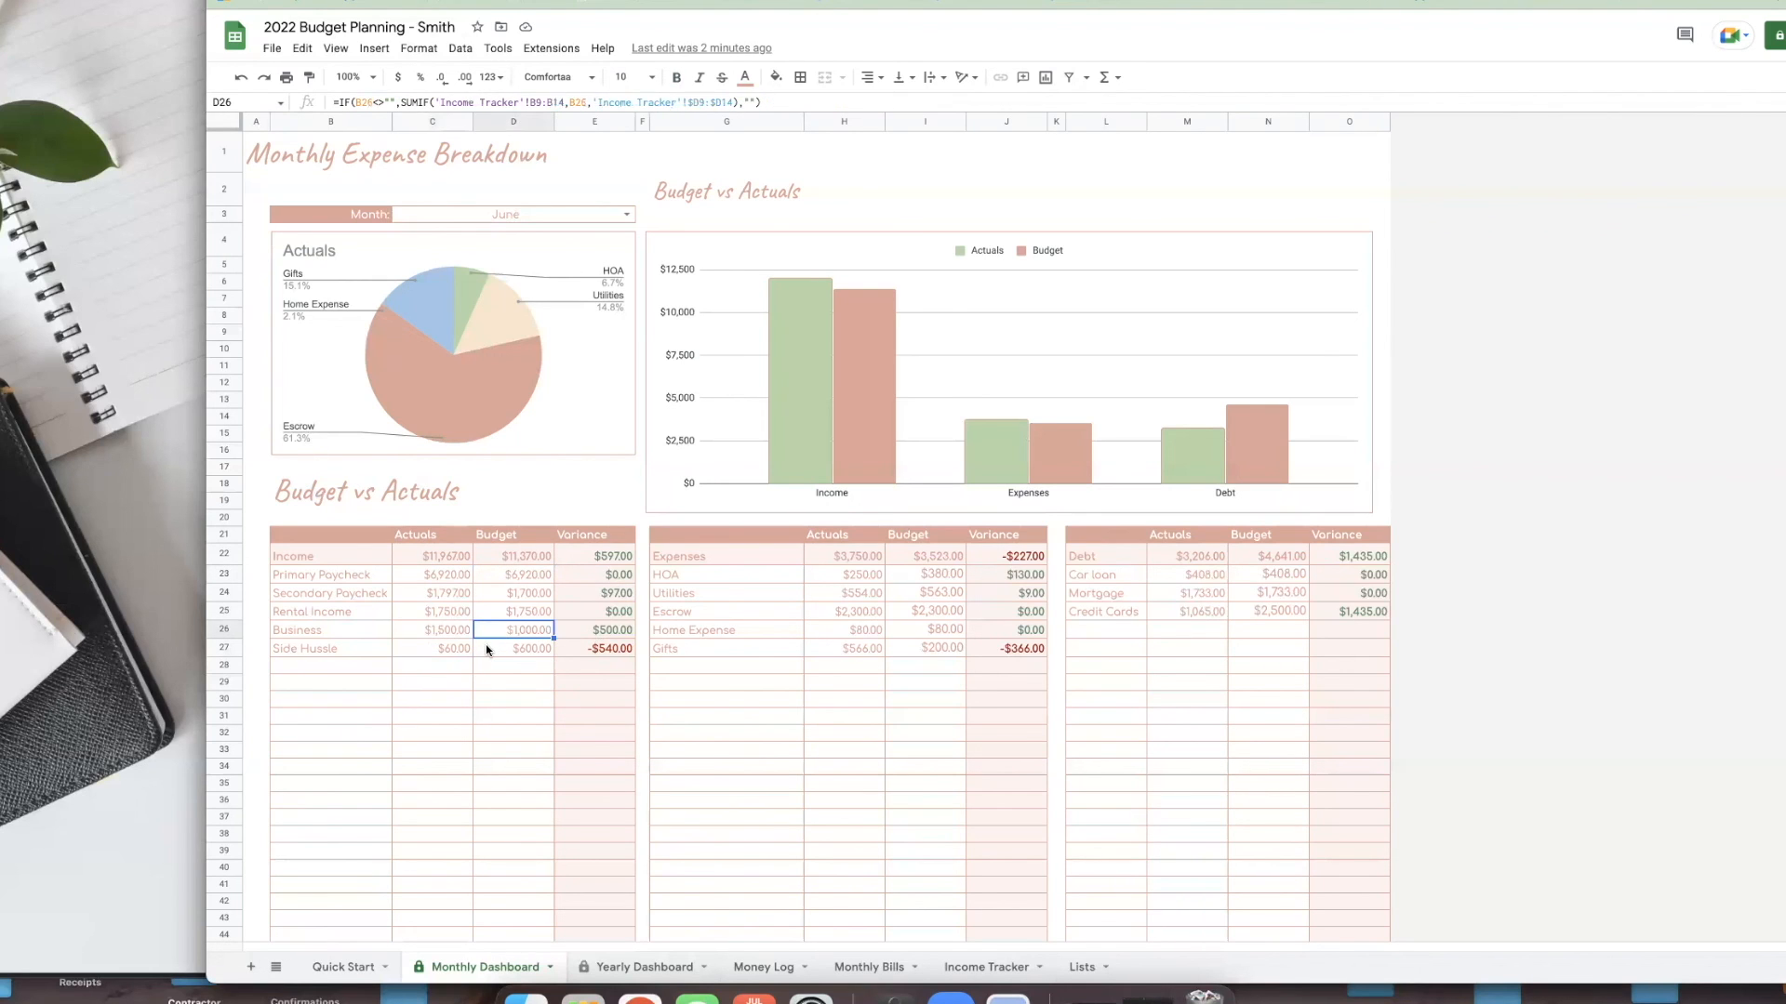
left_click(420, 629)
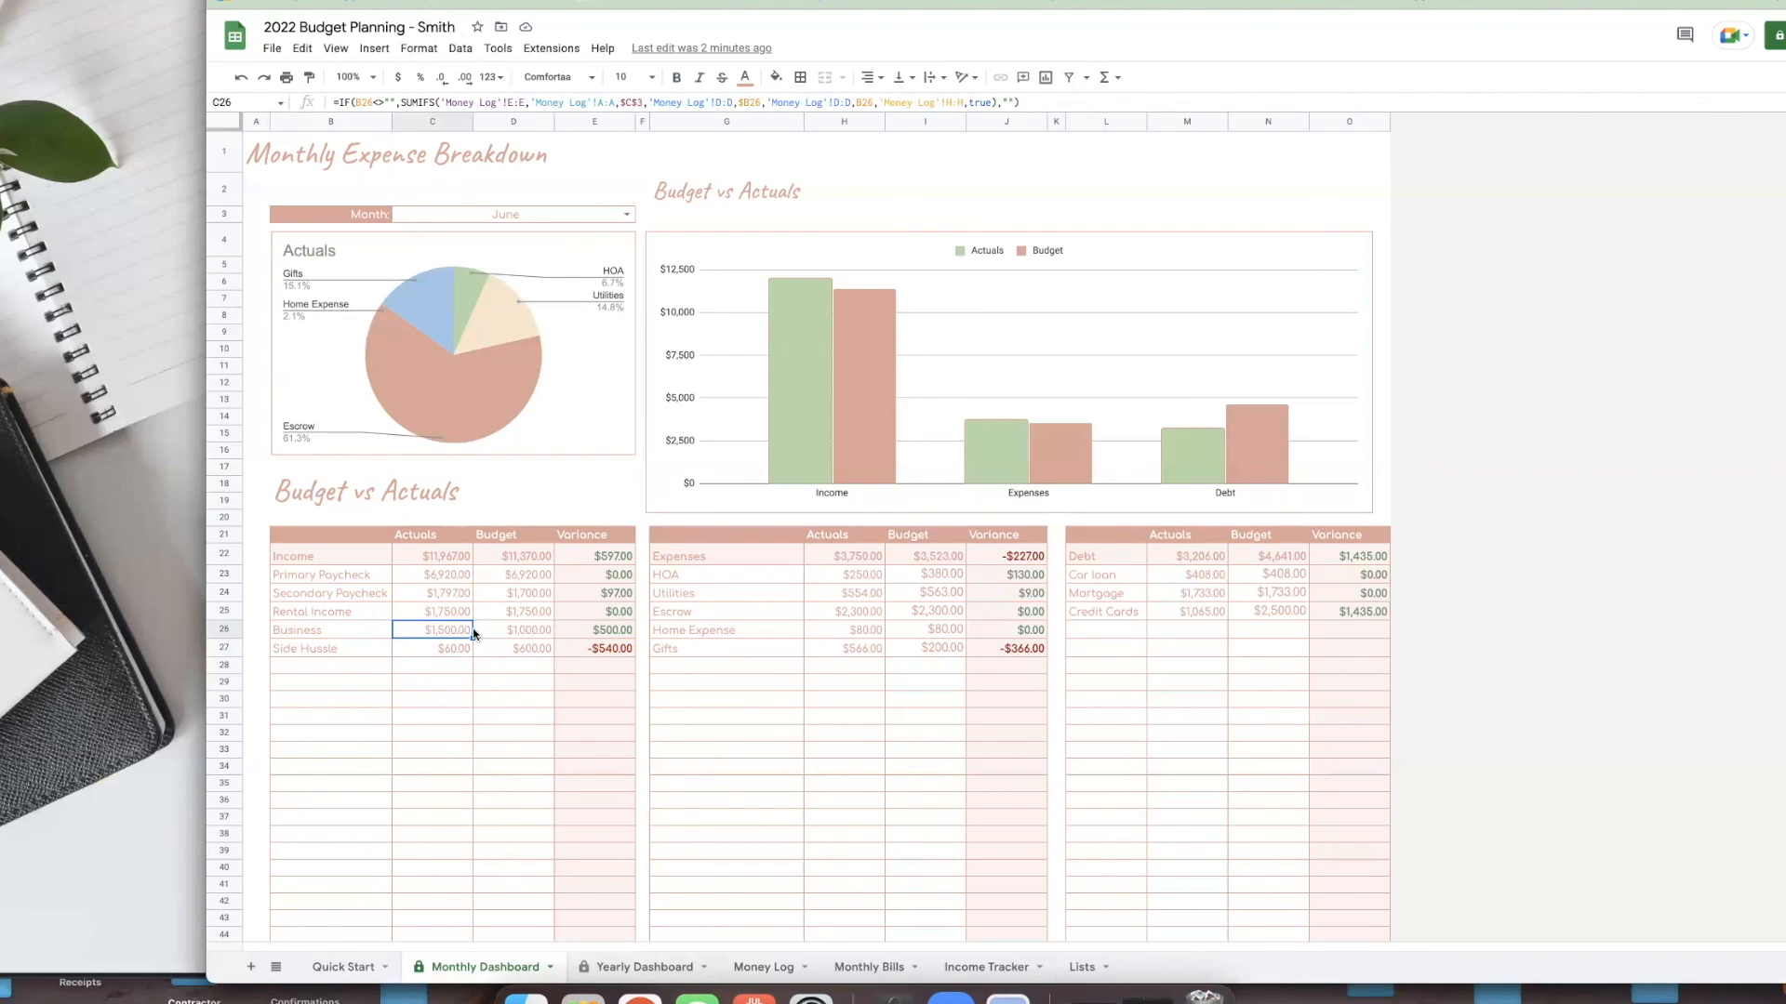
- Check the June income variances for Primary Paycheck and Business, and compare Side Hussle's budget, actual and variance
left_click(614, 577)
left_click(609, 626)
left_click(513, 651)
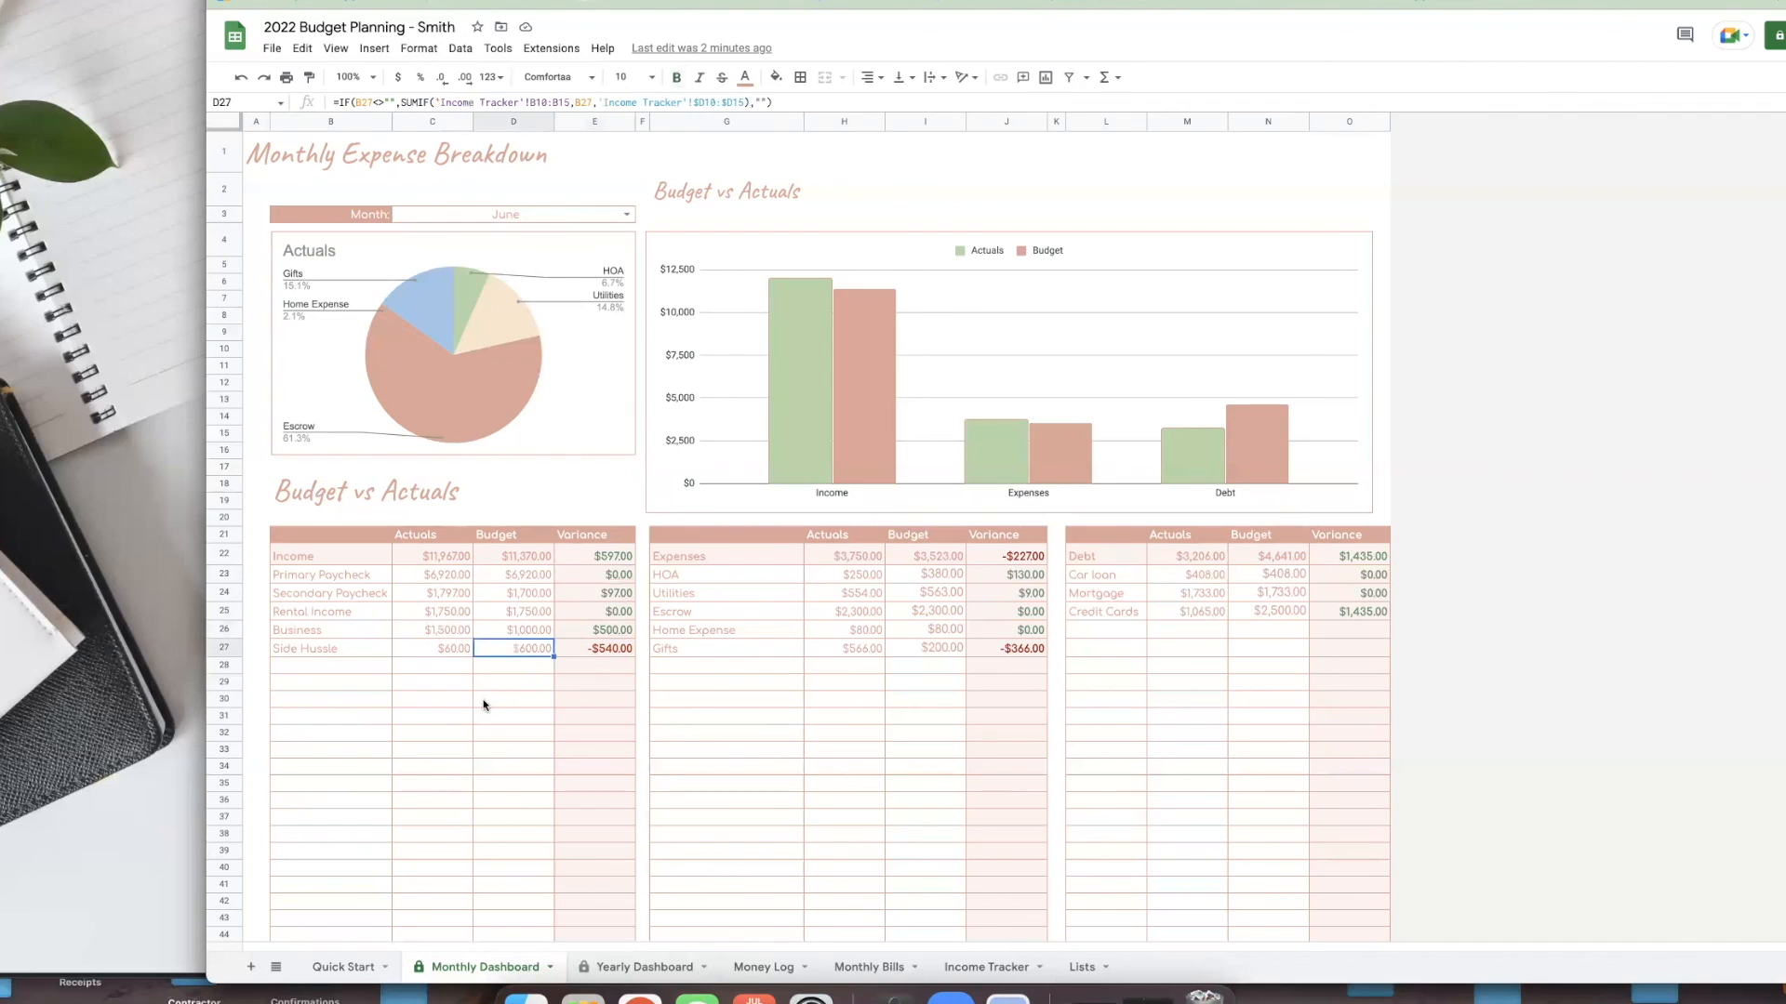
left_click(431, 652)
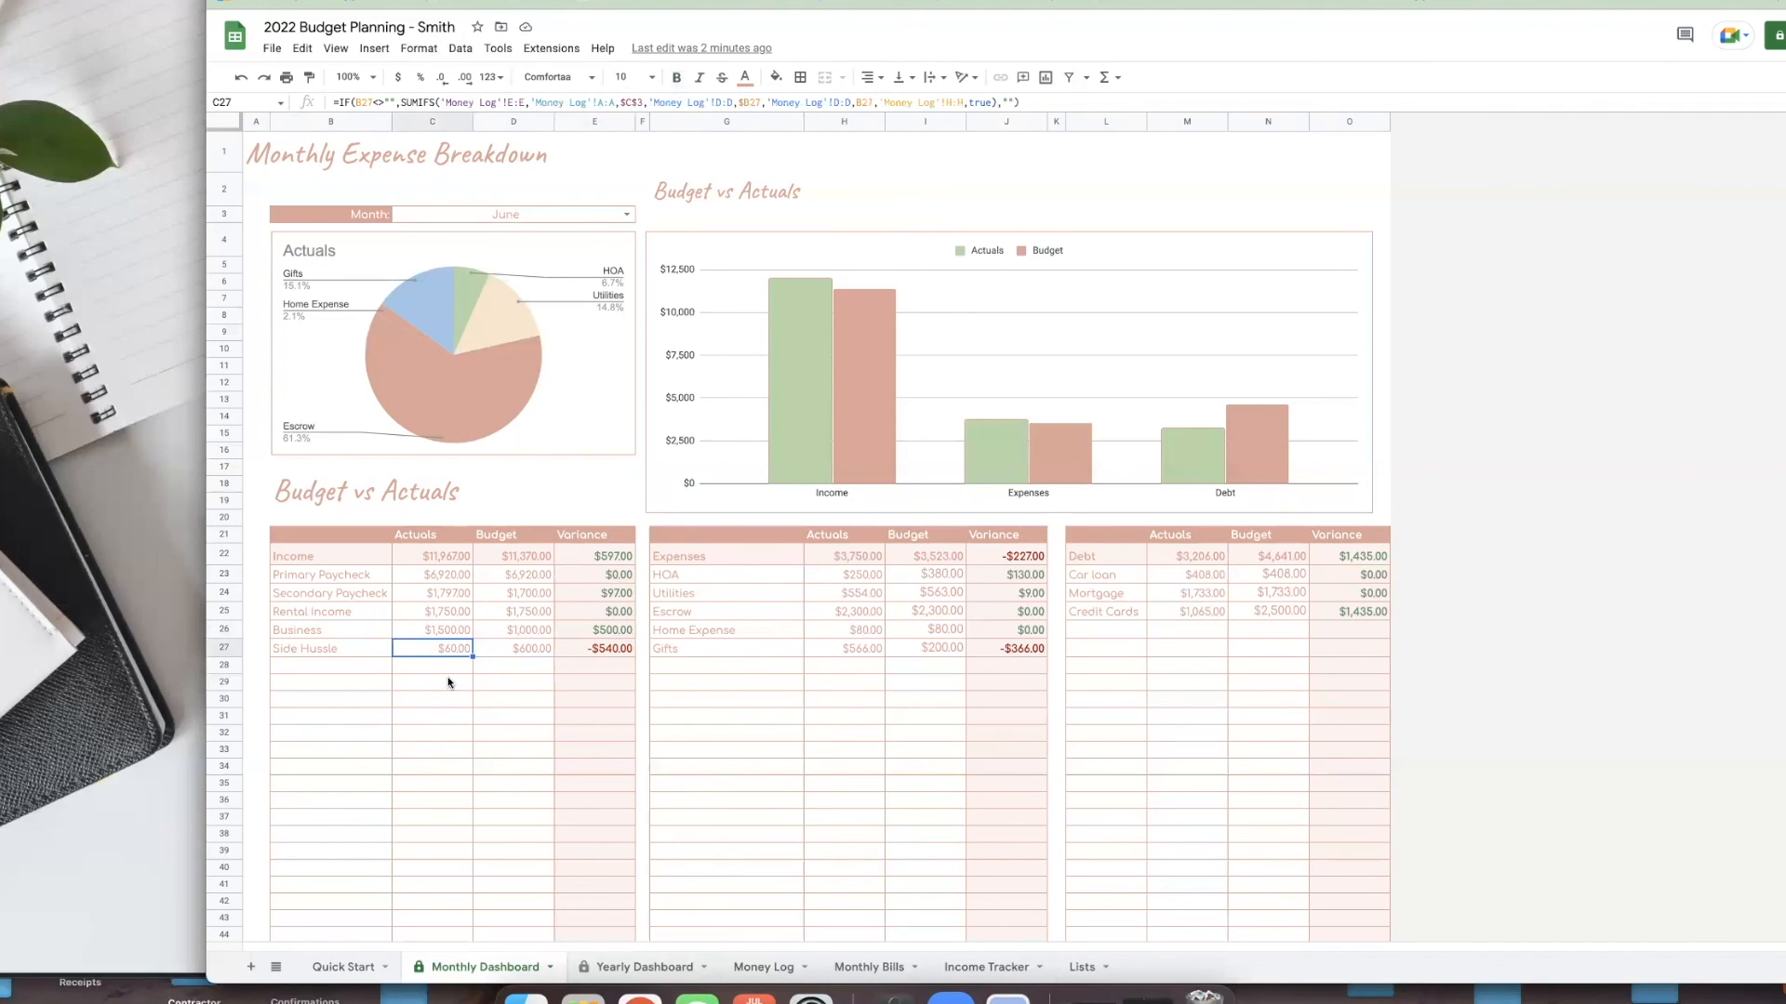
left_click(620, 651)
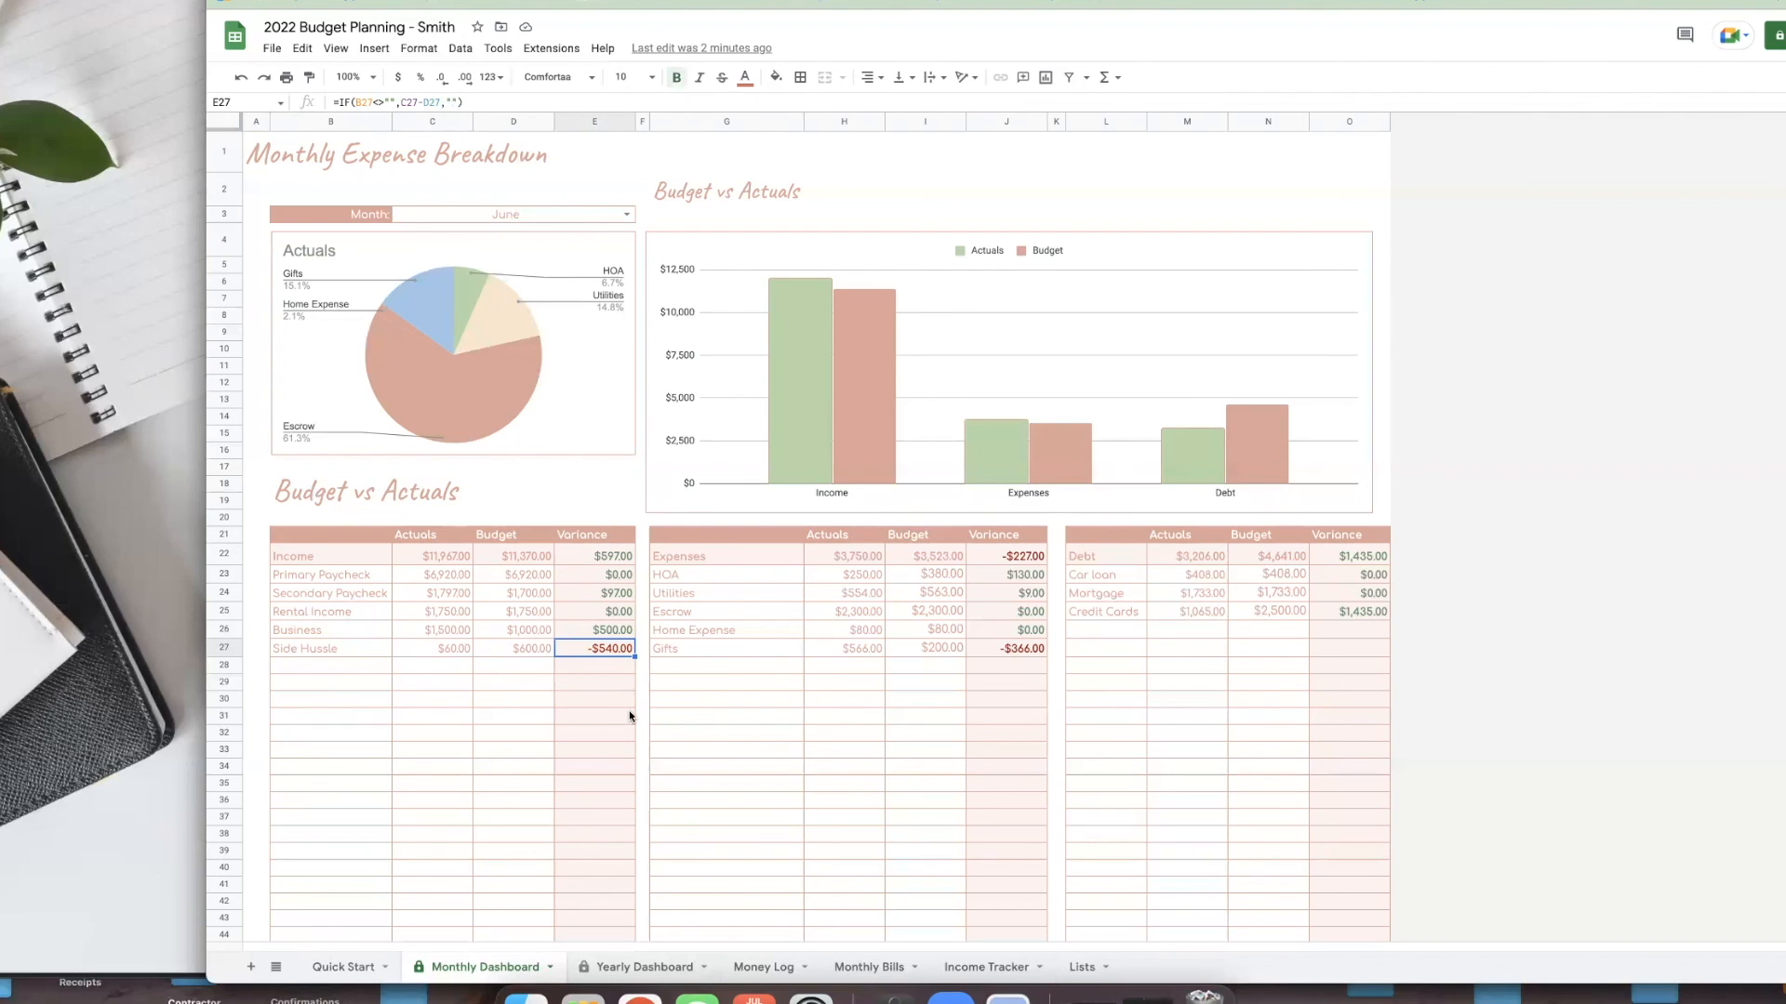
- Examine June's Expenses table from HOA to Gifts together with the Actuals pie chart
left_click(717, 554)
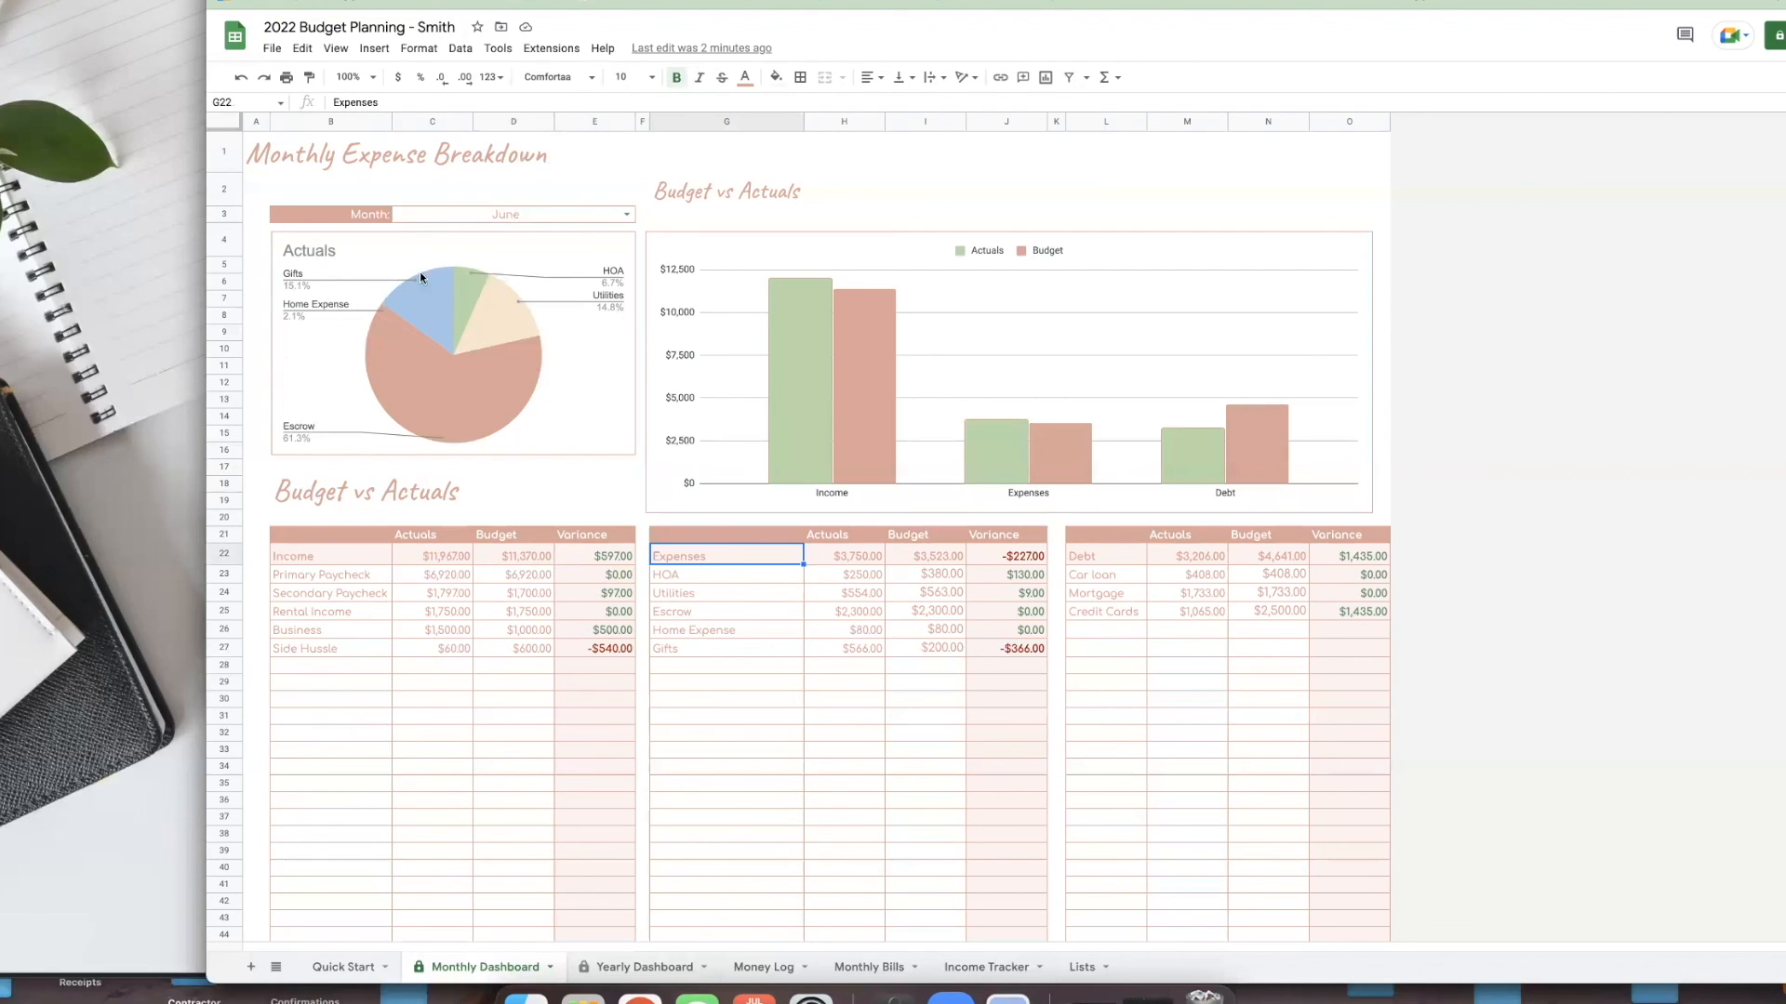
scroll(857, 784, "down", 1)
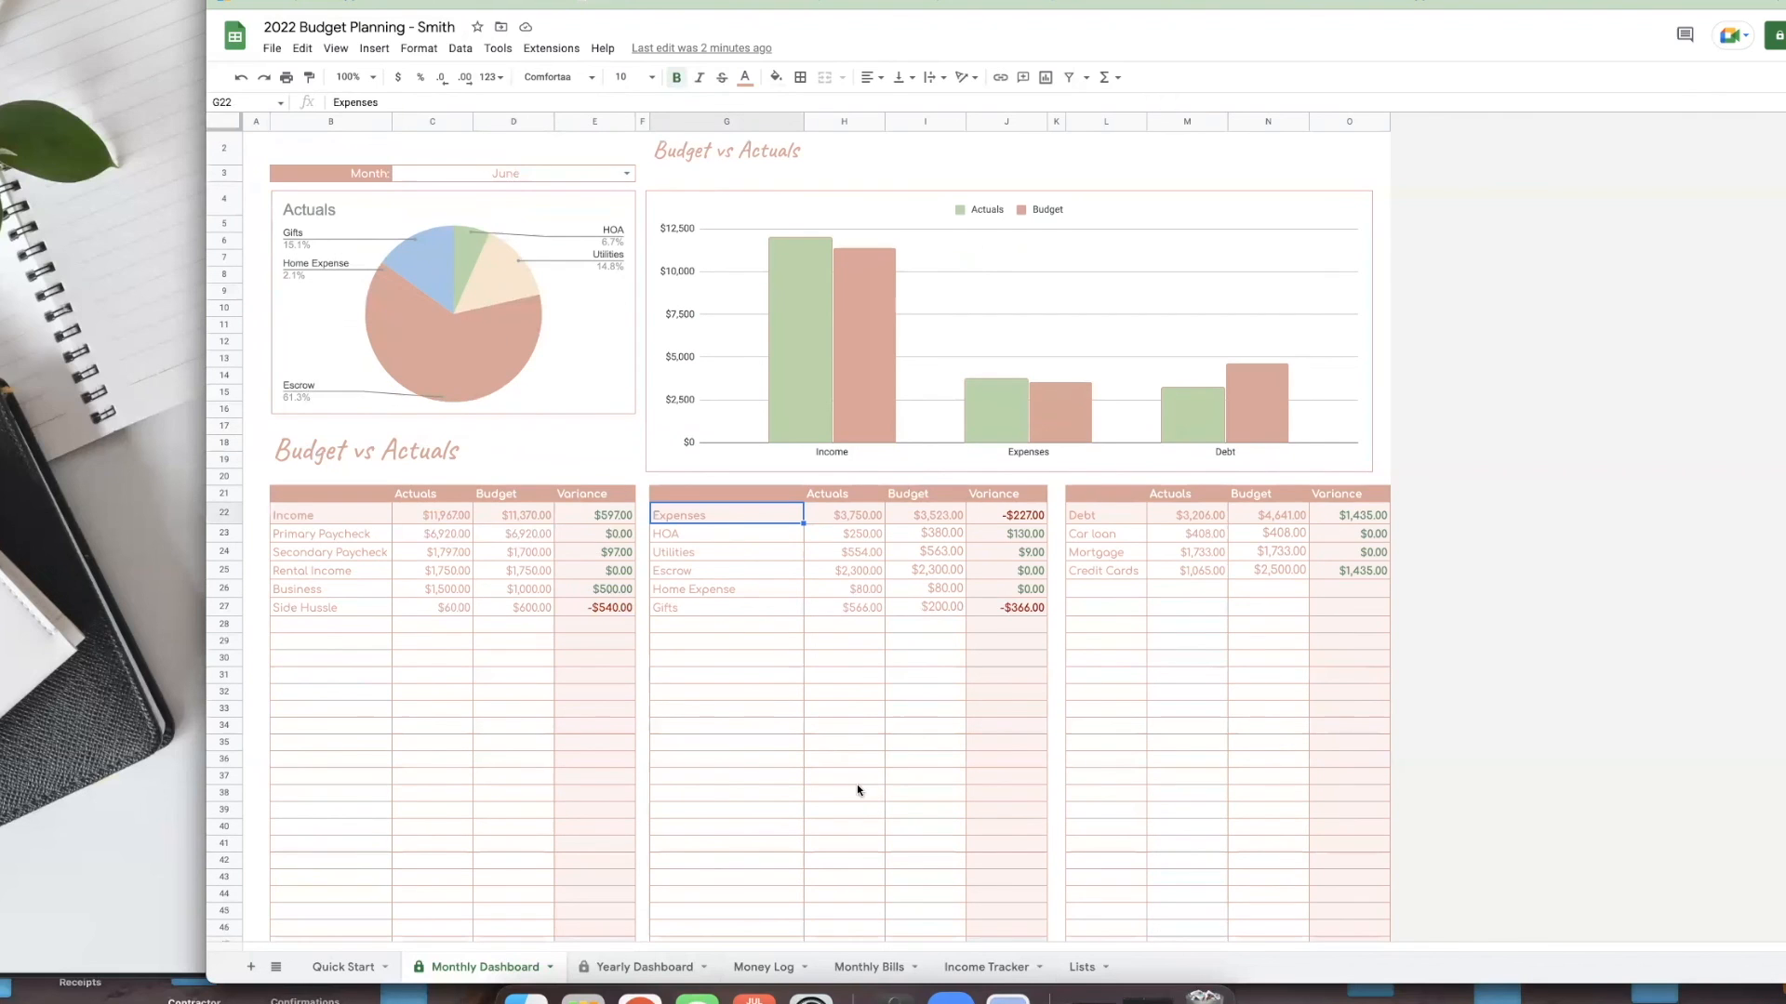
scroll(853, 784, "up", 1)
left_click(732, 577)
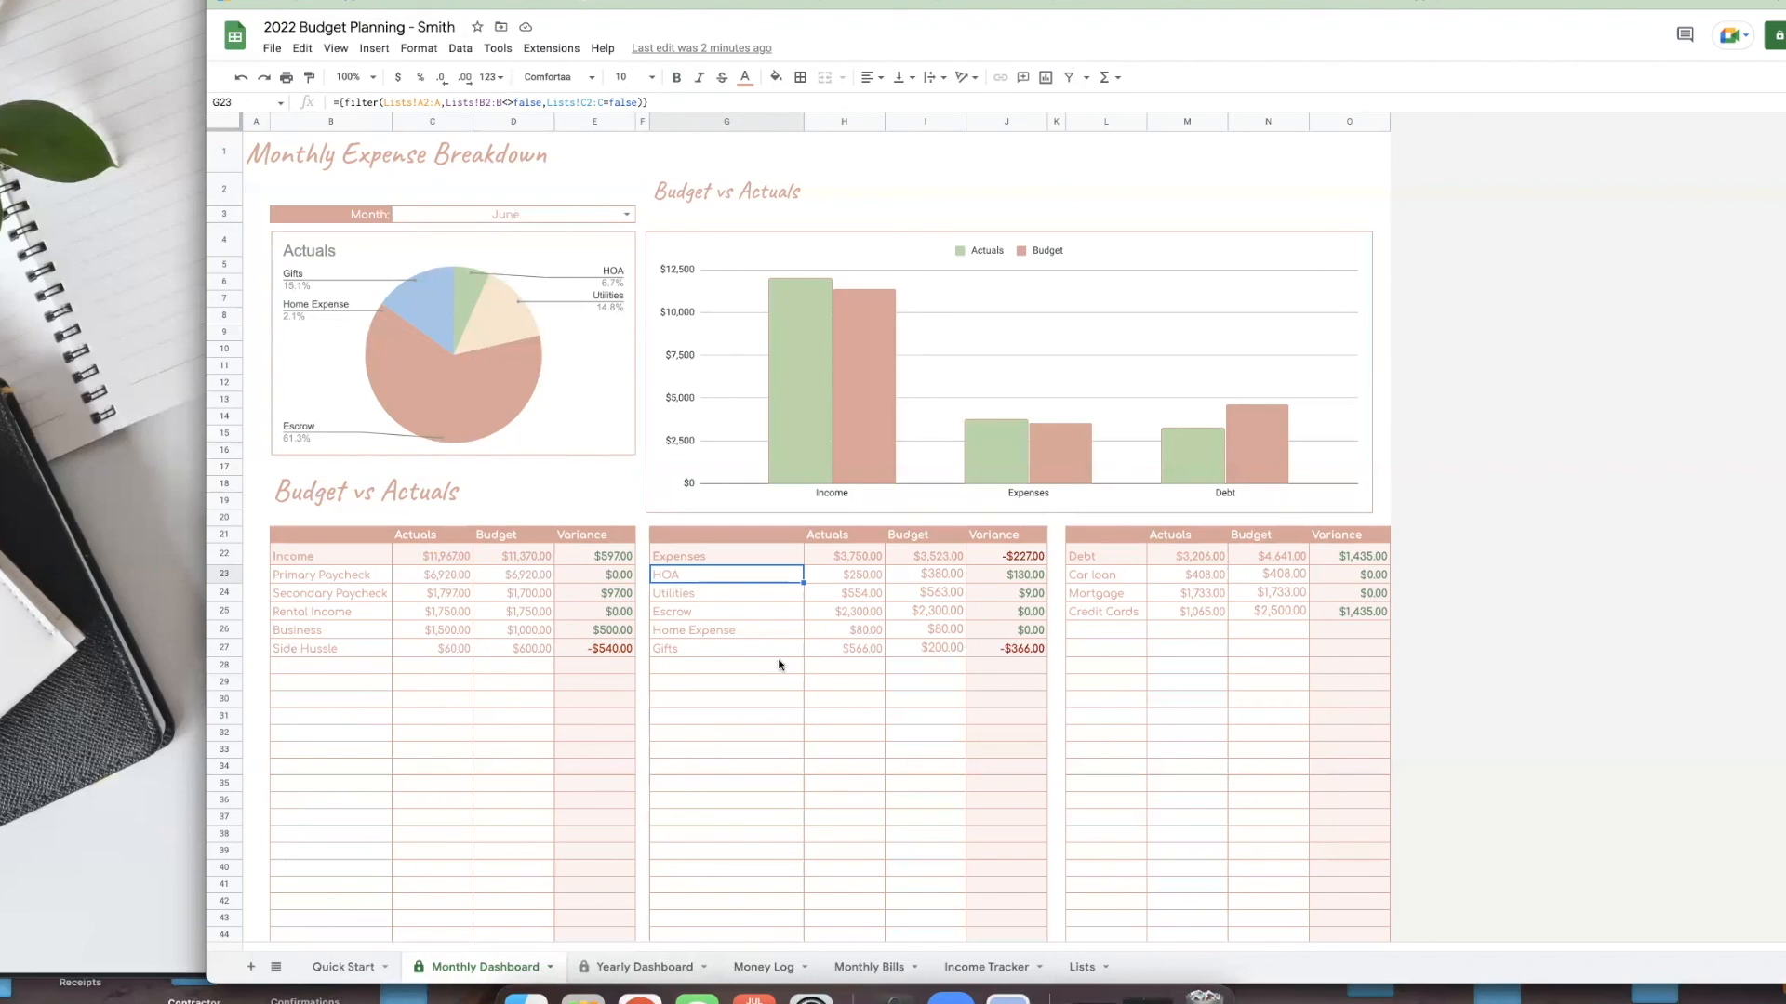
left_click(716, 666)
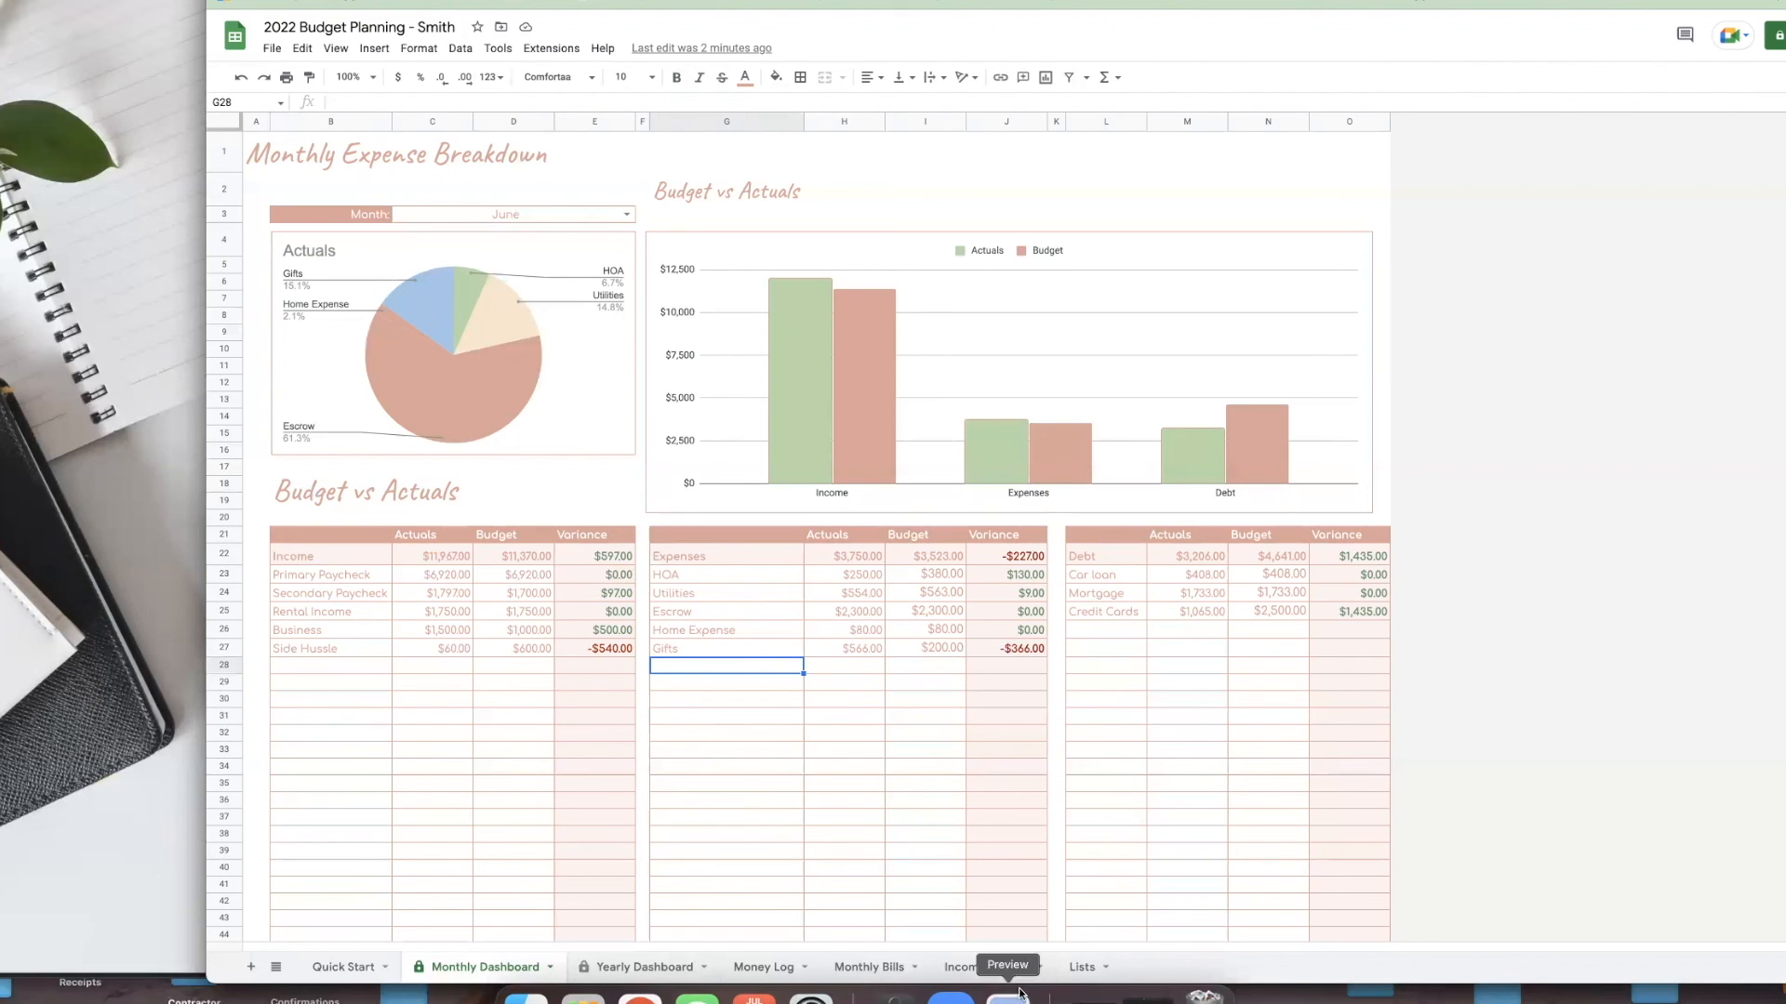
- Consult the category tracking in Lists and the Quick Start guide, and return to the Monthly Dashboard
left_click(1079, 967)
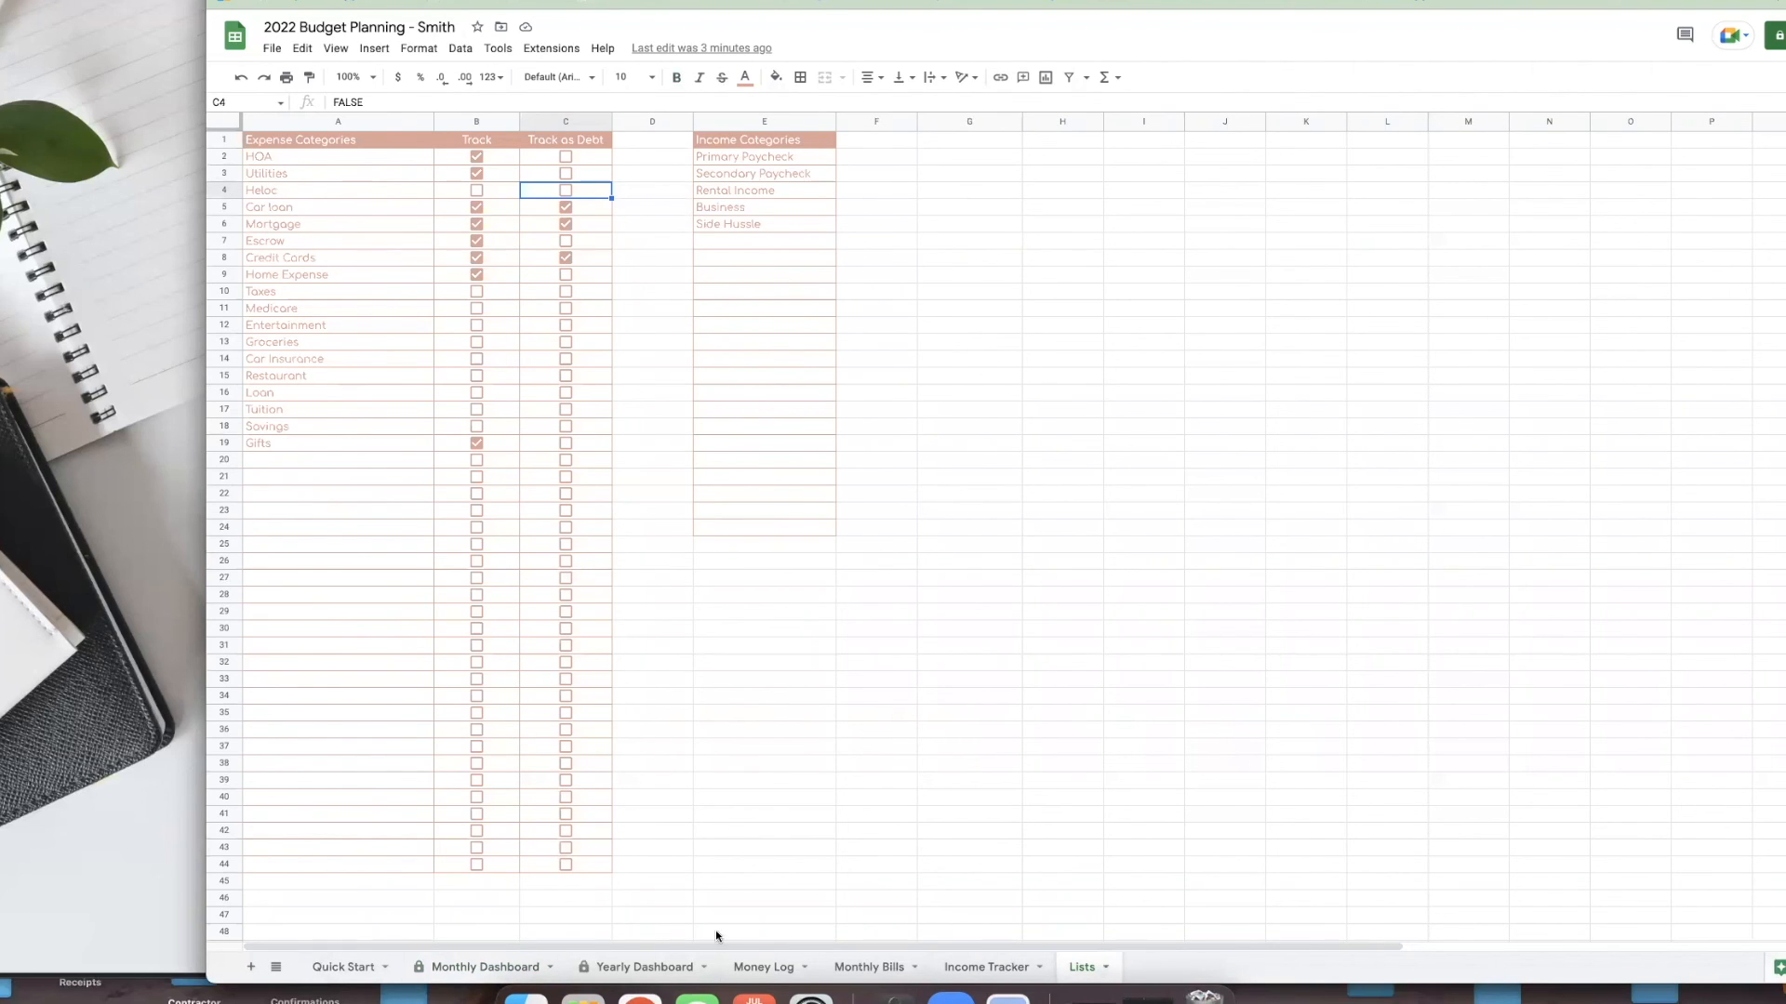
left_click(333, 968)
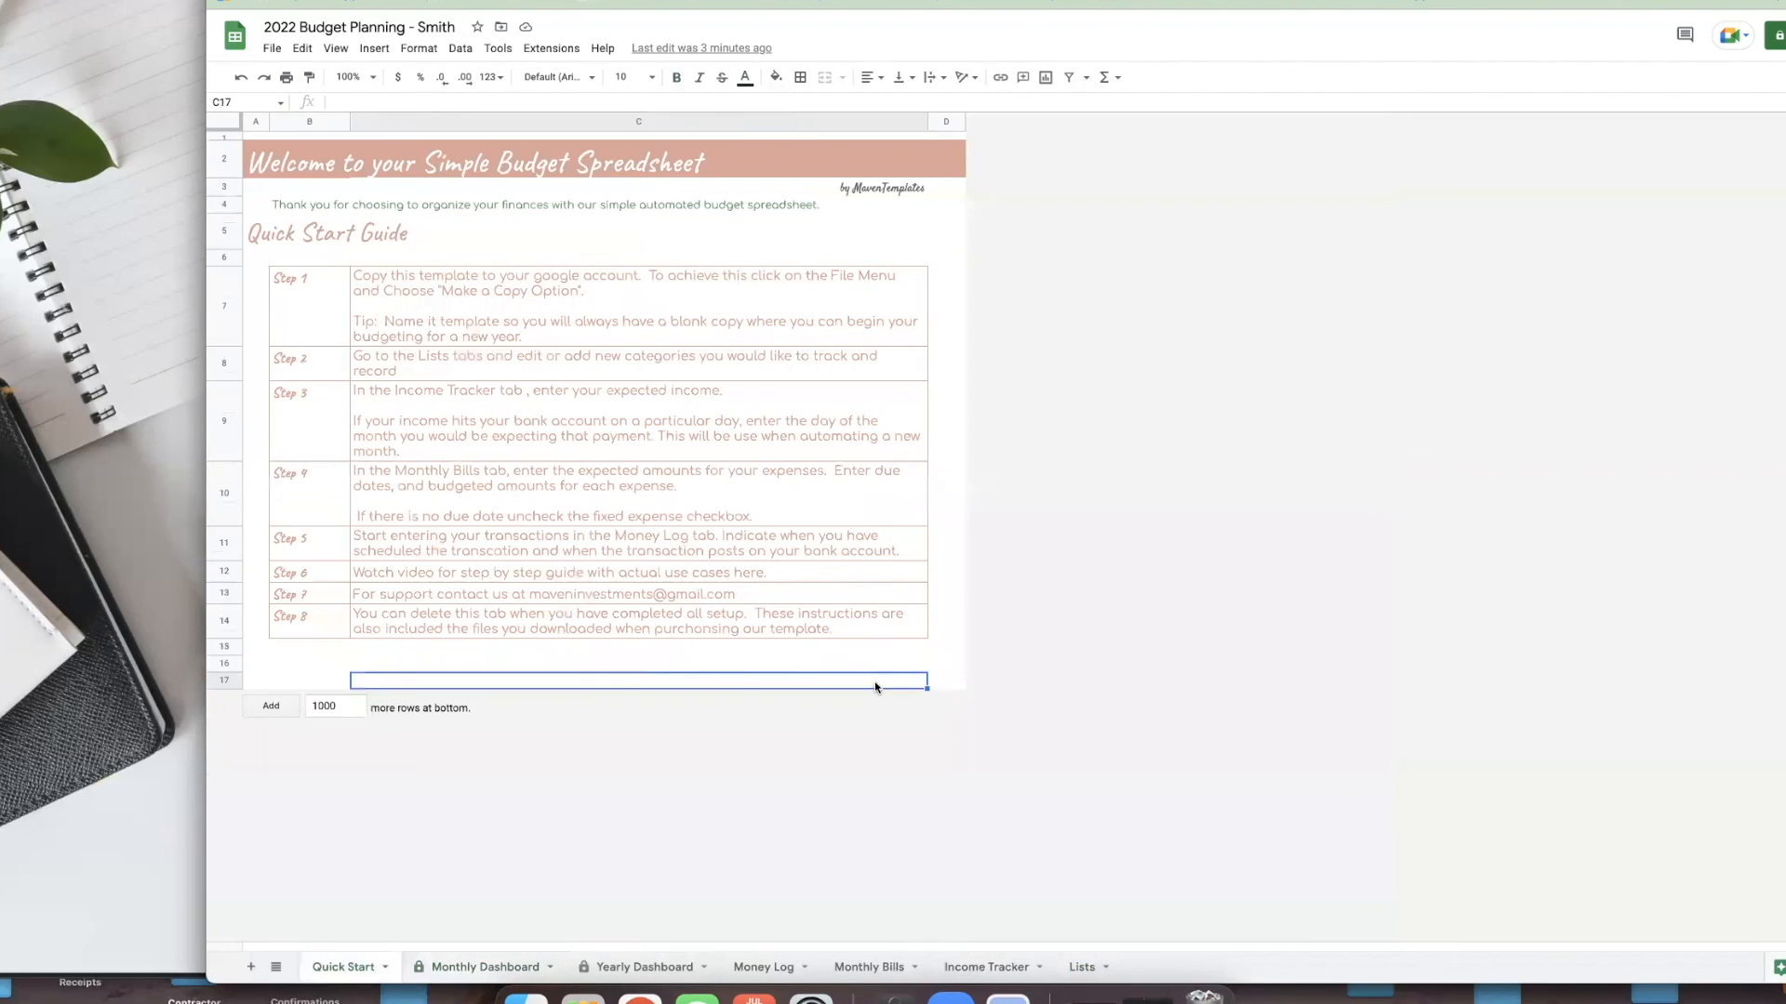
left_click(447, 974)
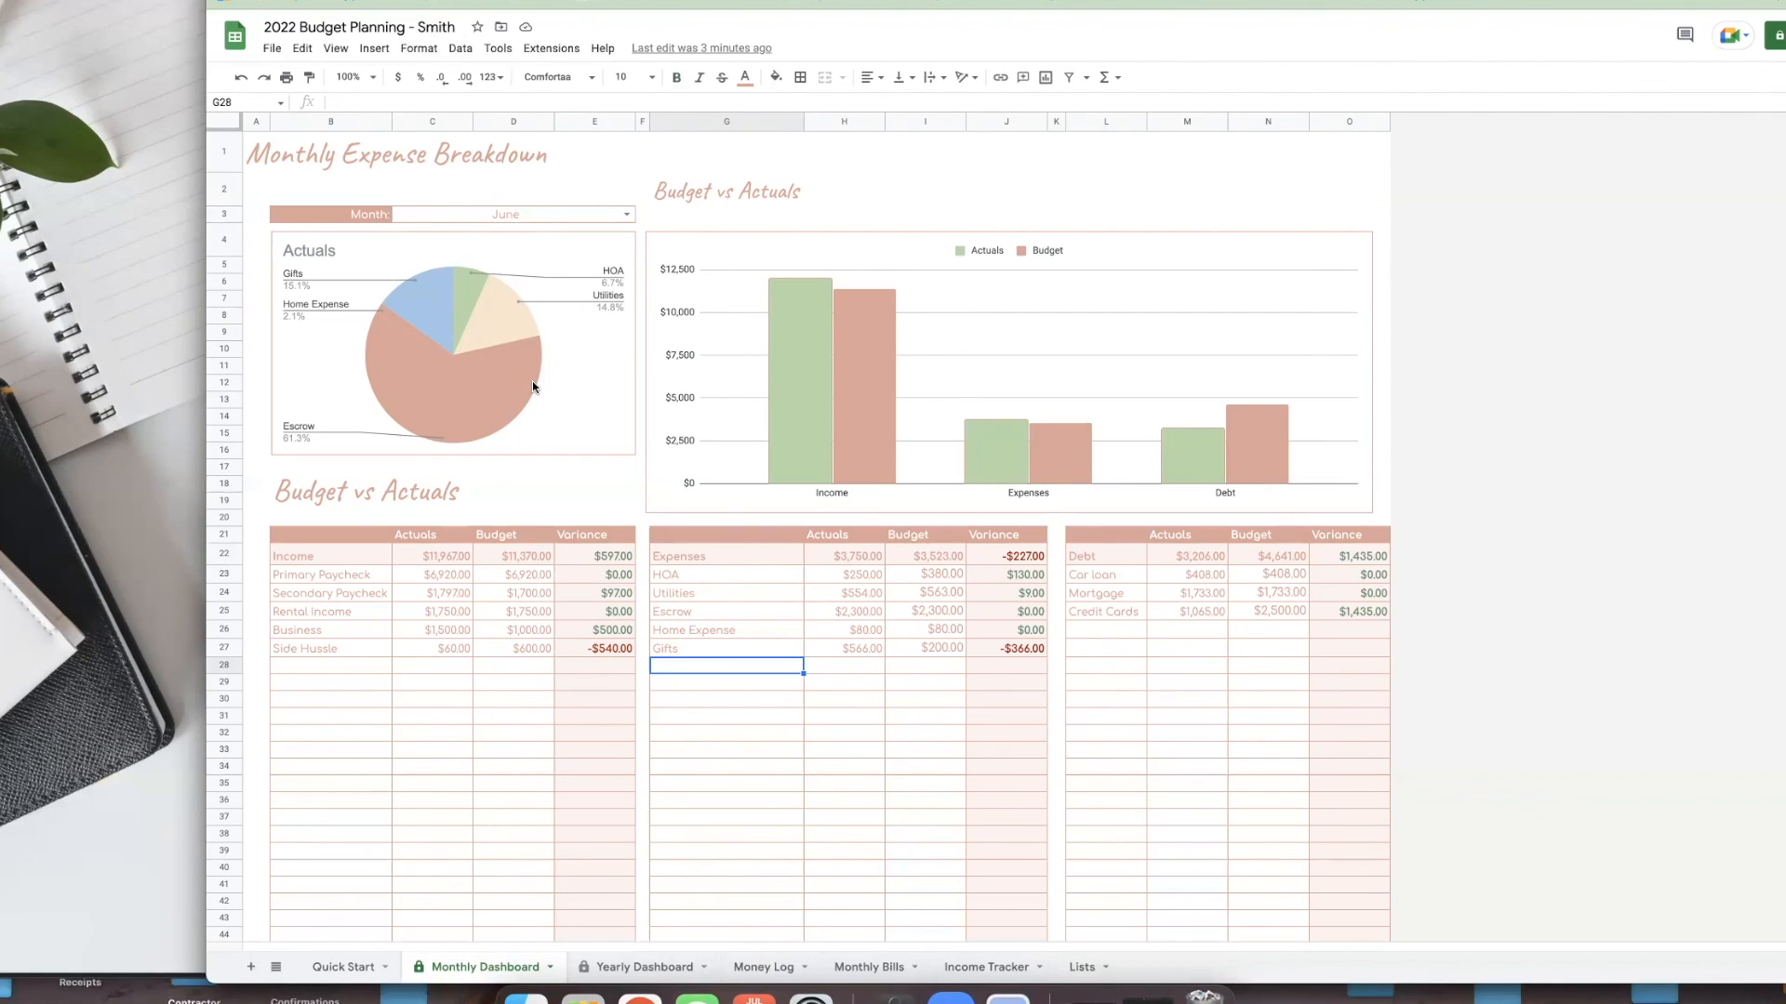
- Examine June's Debt table, comparing actuals, budget and variance for Car loan, Mortgage and Credit Cards
left_click(778, 736)
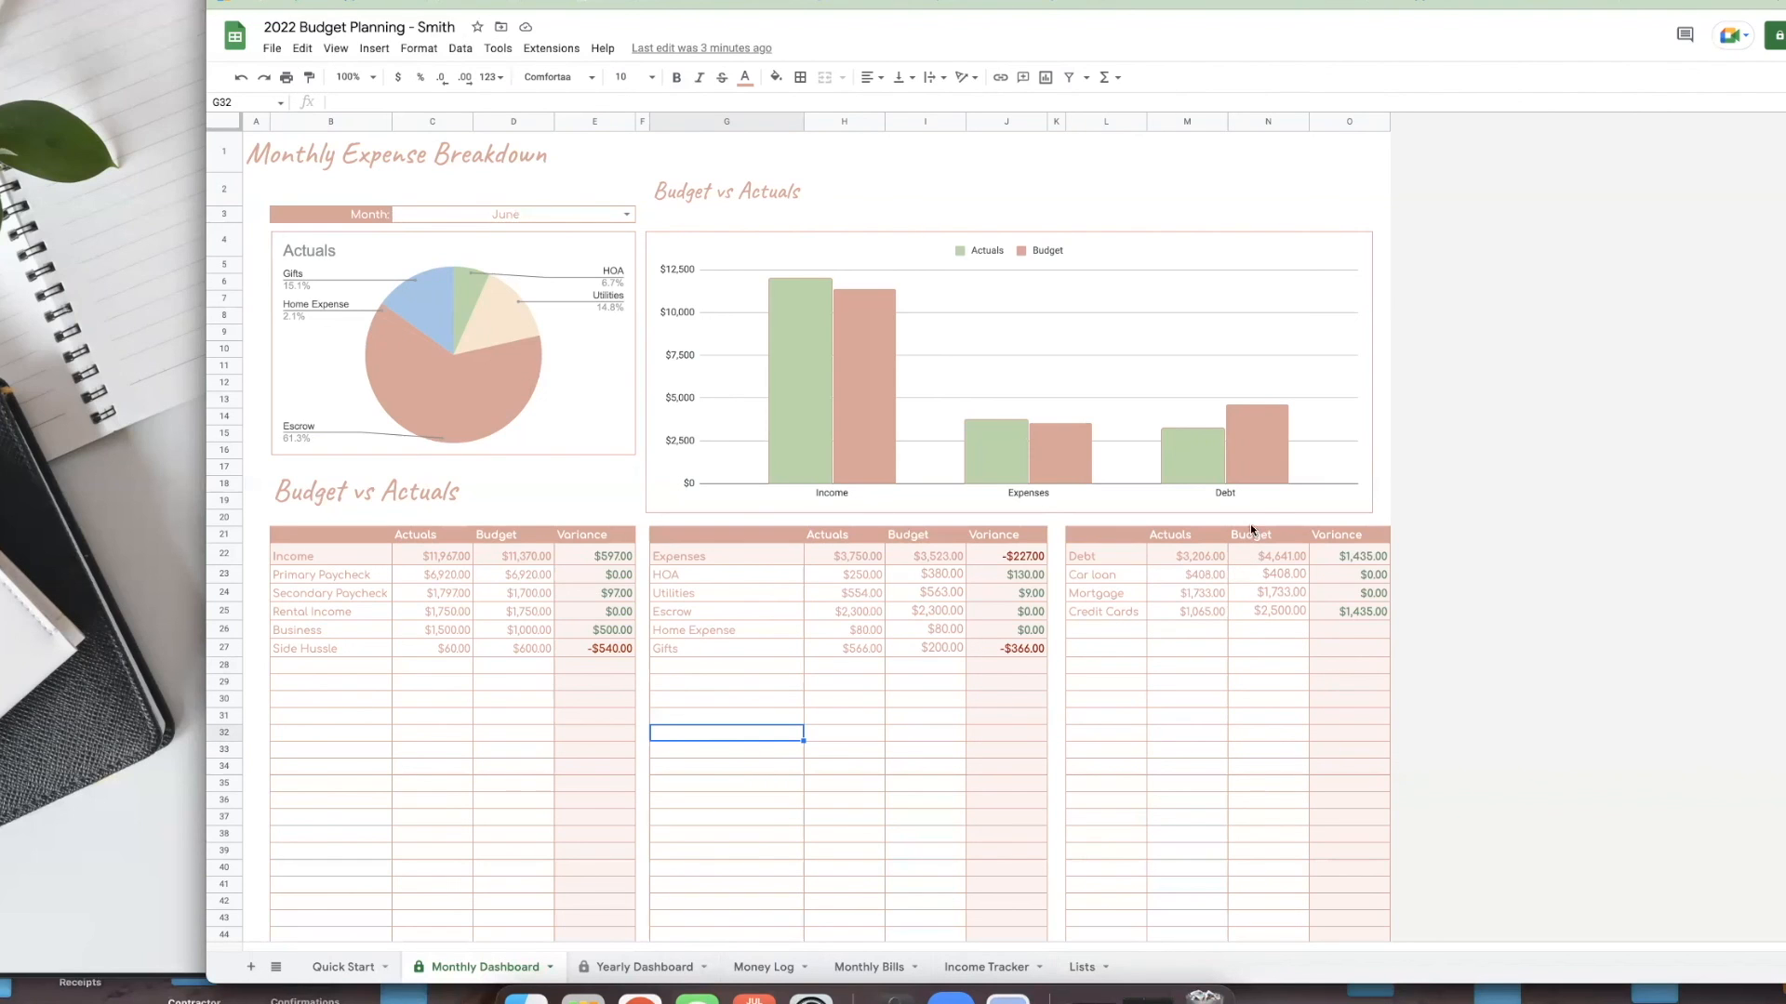
left_click(1120, 571)
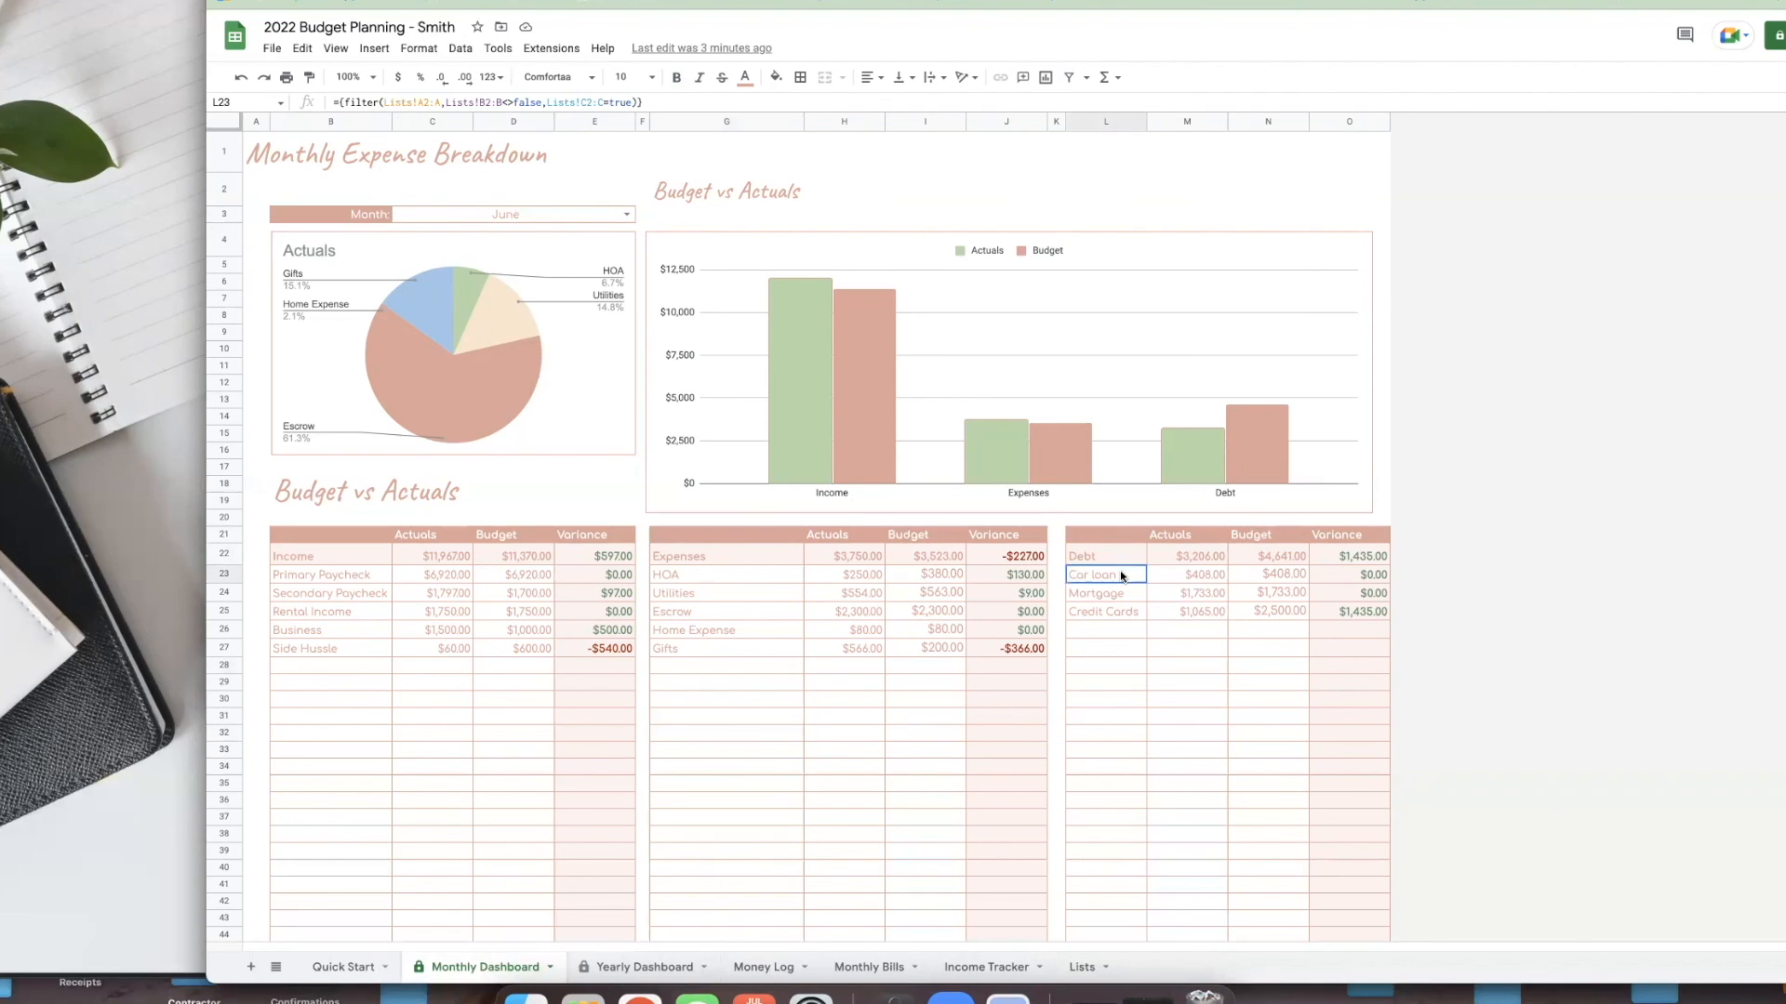
left_click(1121, 631)
left_click(1111, 577)
left_click(1204, 601)
left_click(1254, 601)
left_click(1201, 599)
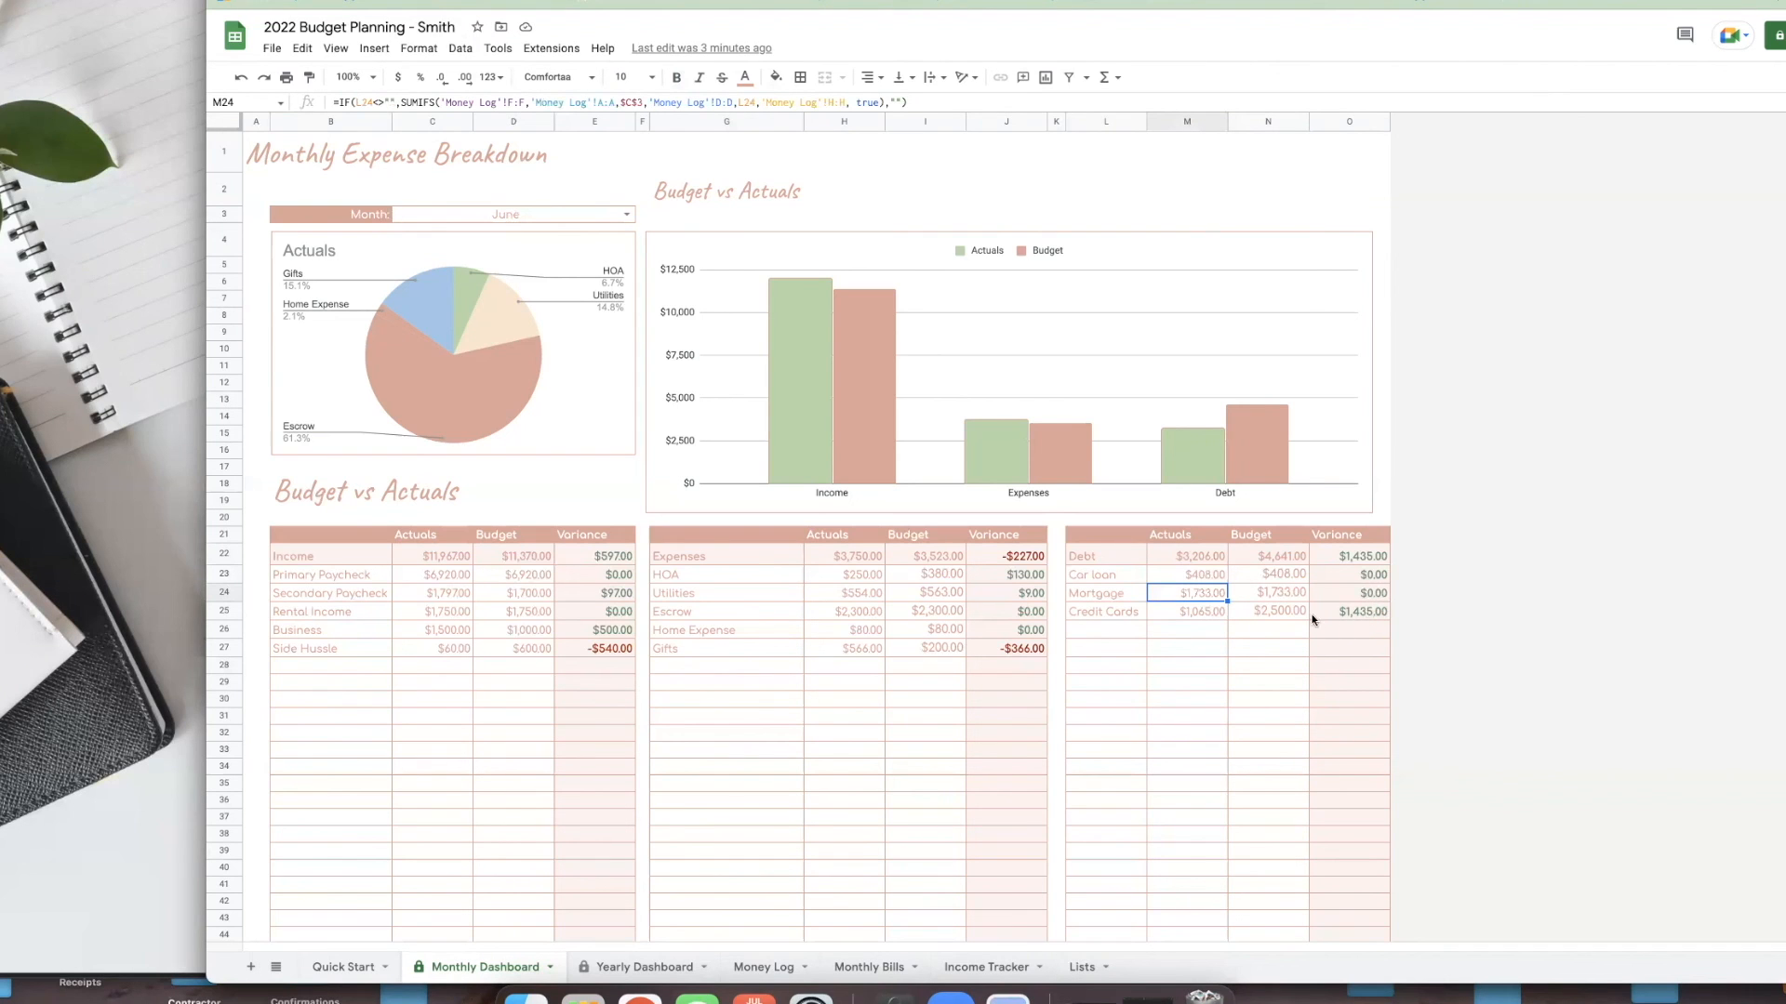
left_click(1268, 617)
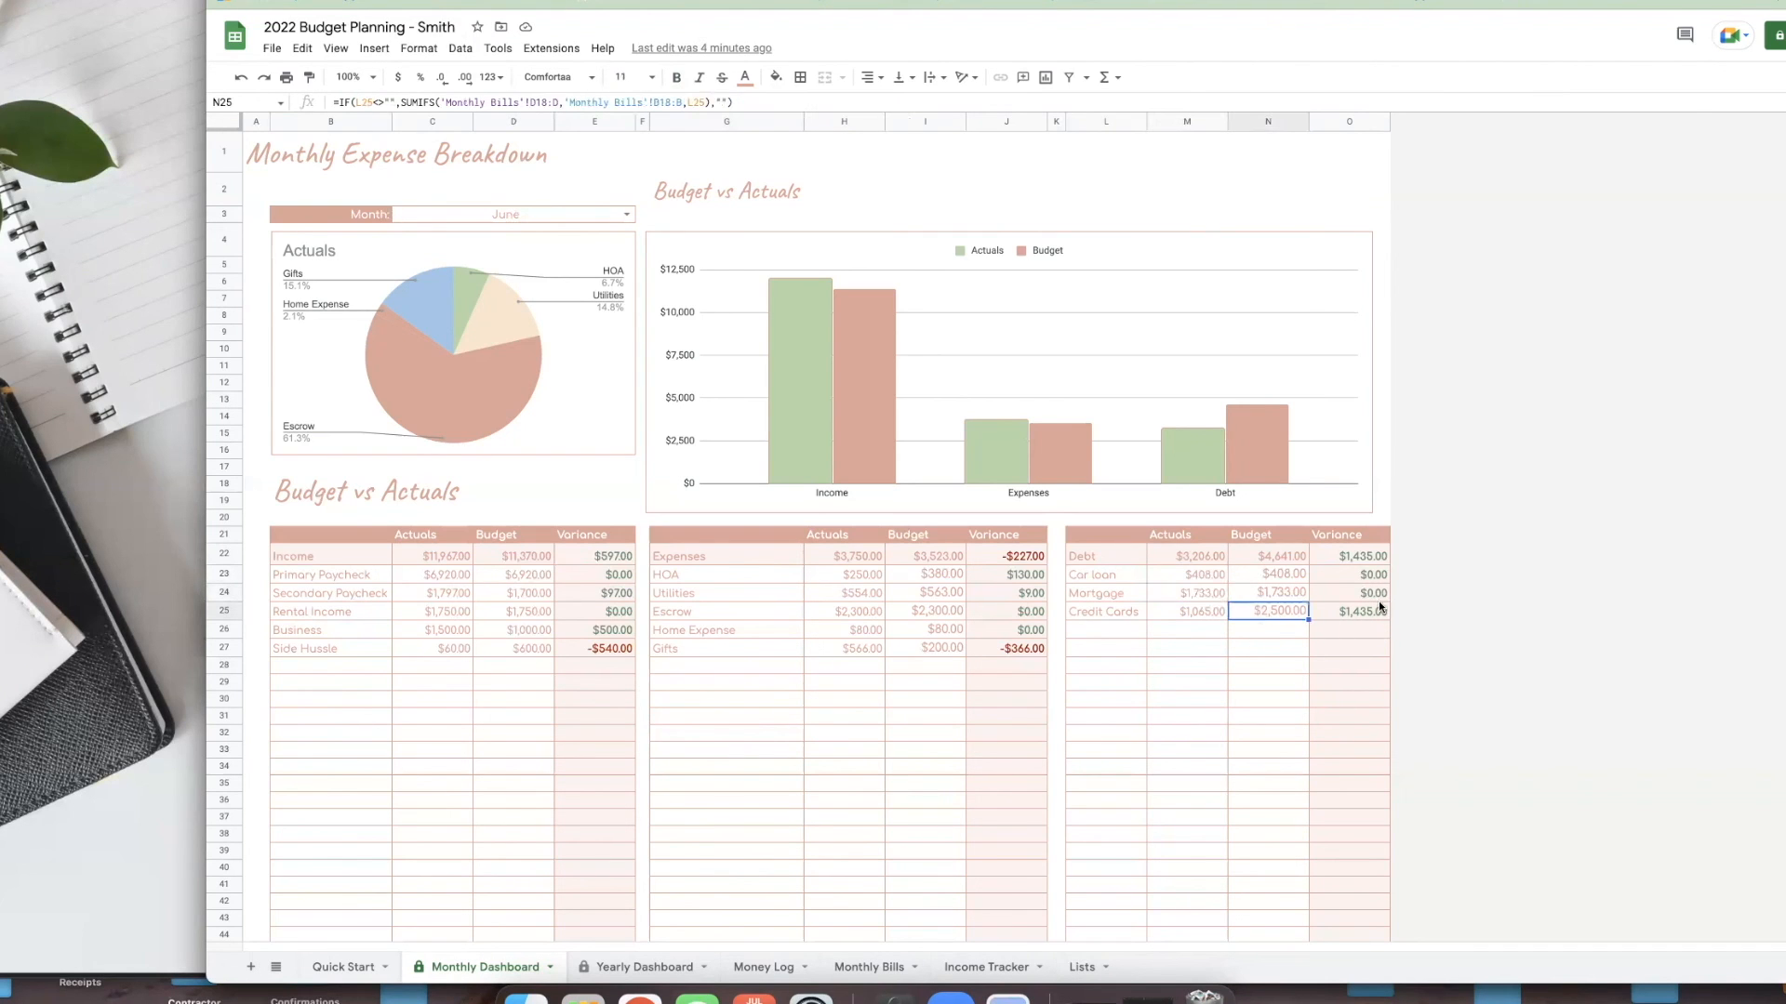
left_click(1264, 646)
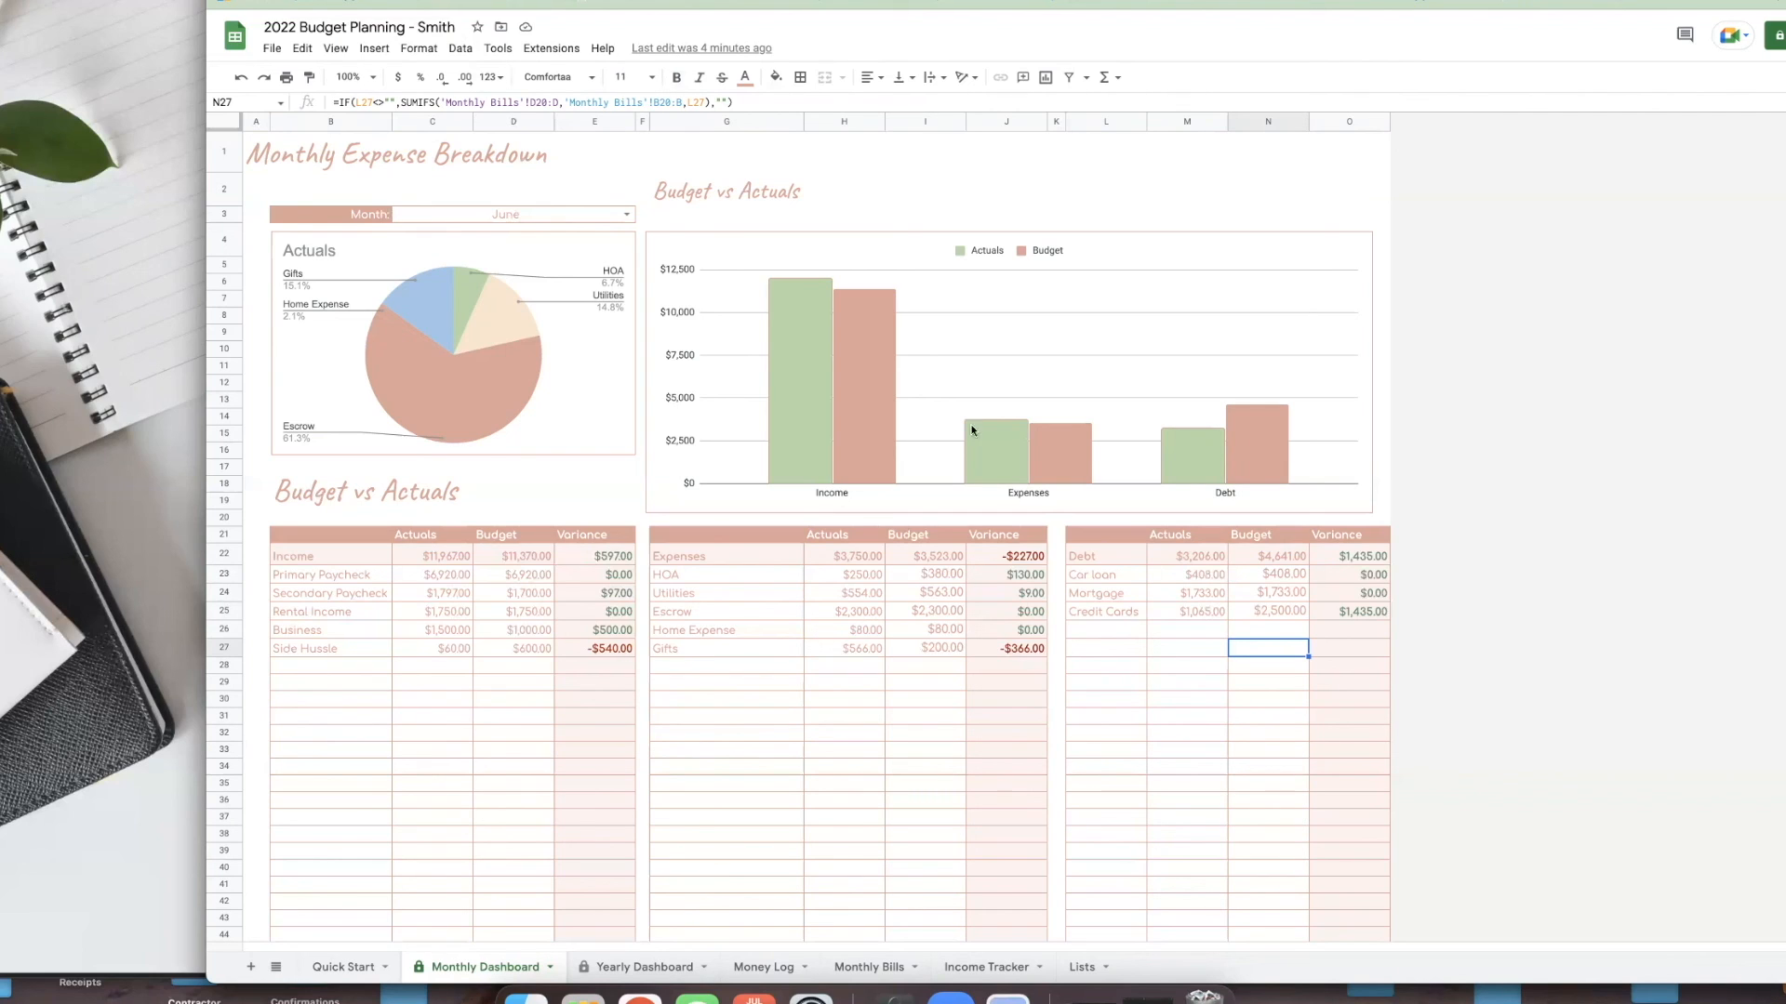
- Review the Monthly Dashboard's budget versus actuals for April and February by switching its month
left_click(465, 215)
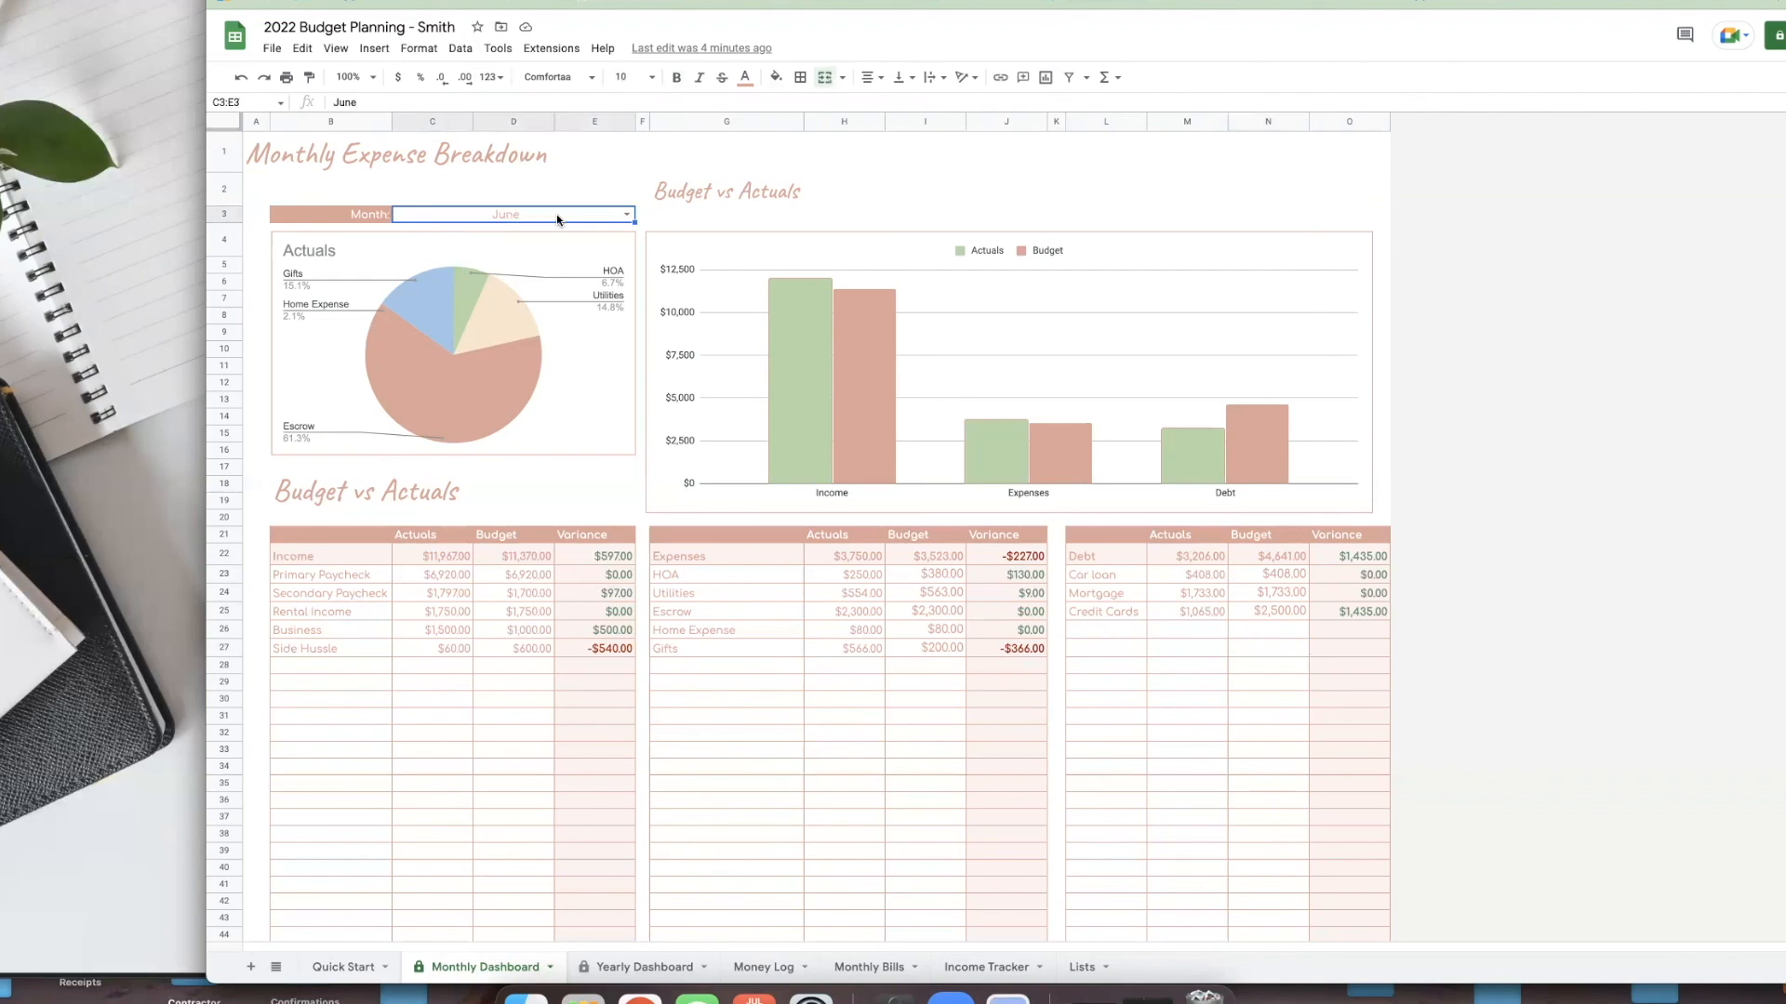
left_click(626, 215)
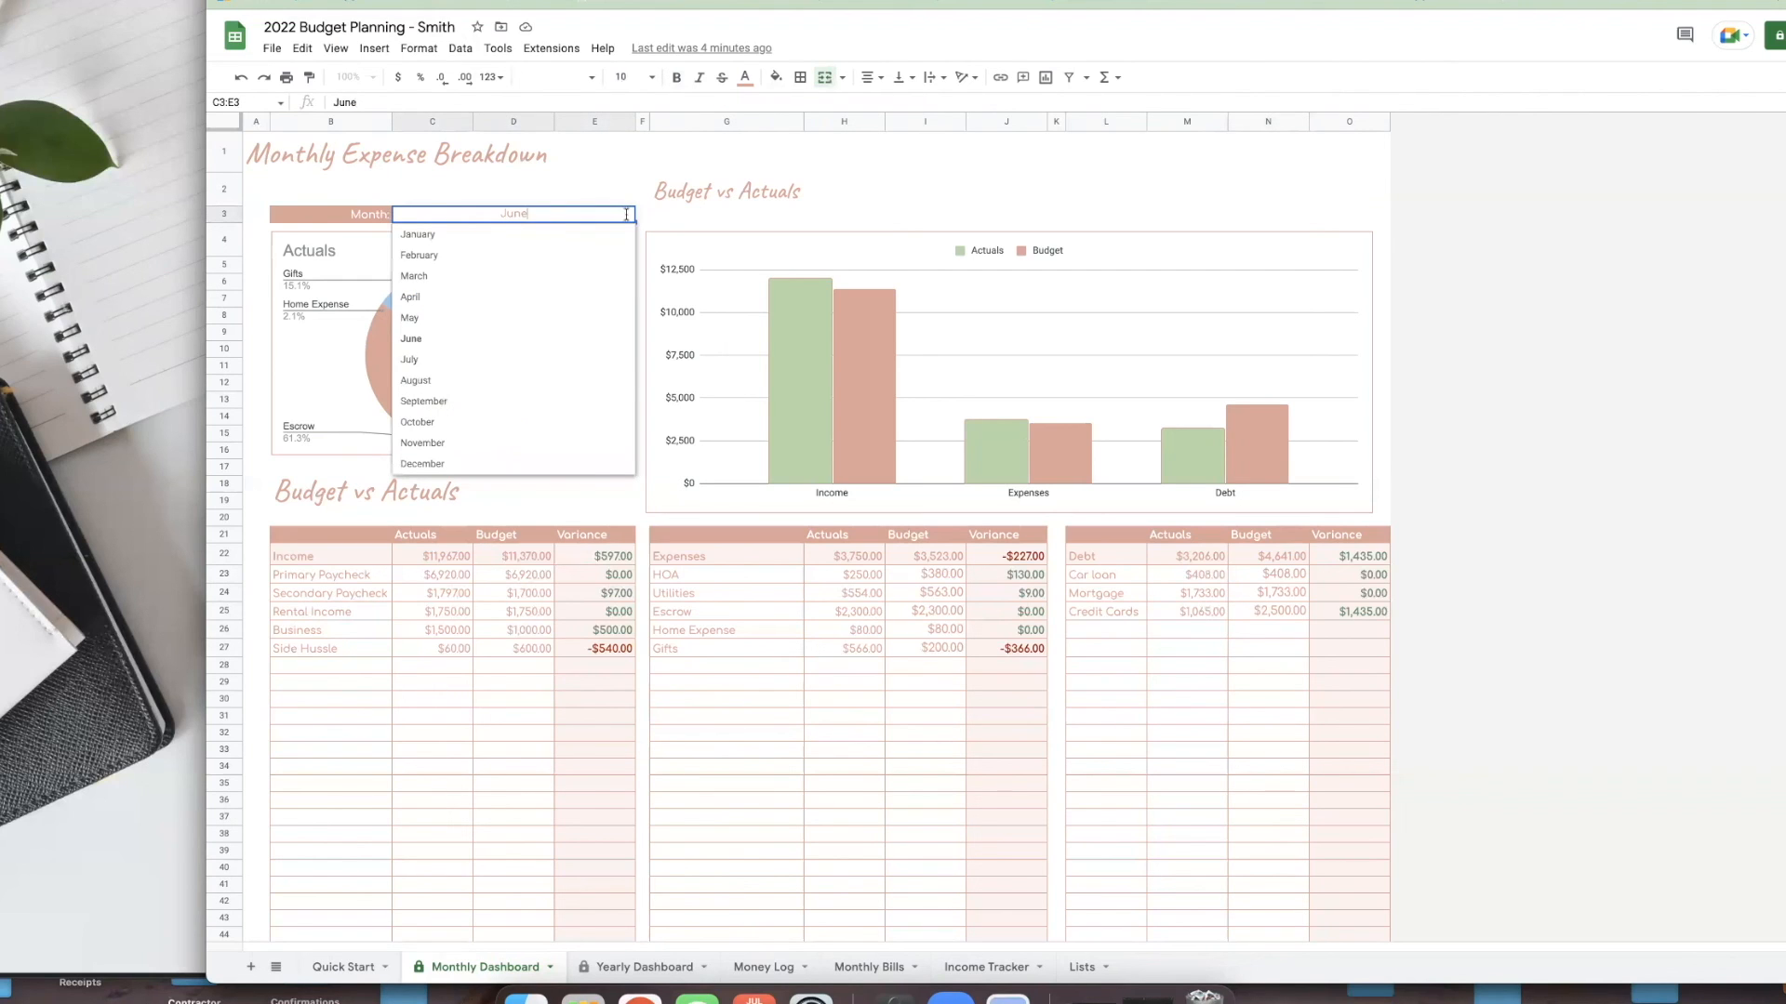
left_click(421, 298)
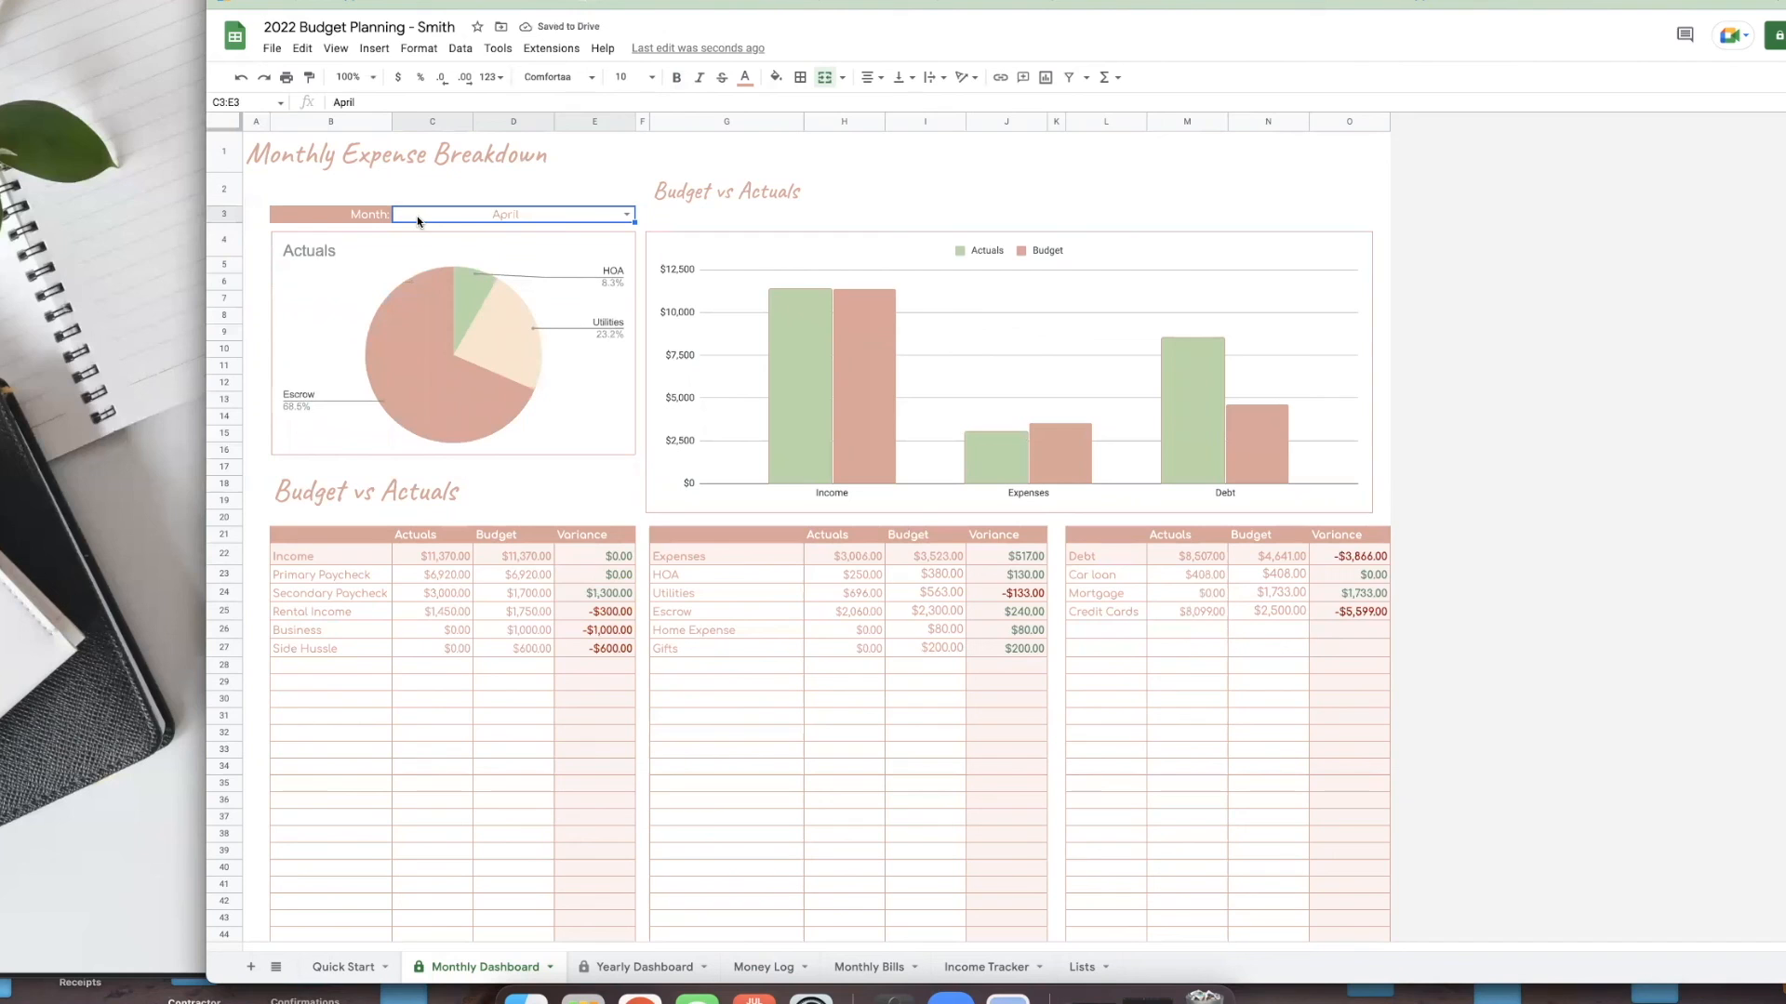
left_click(625, 215)
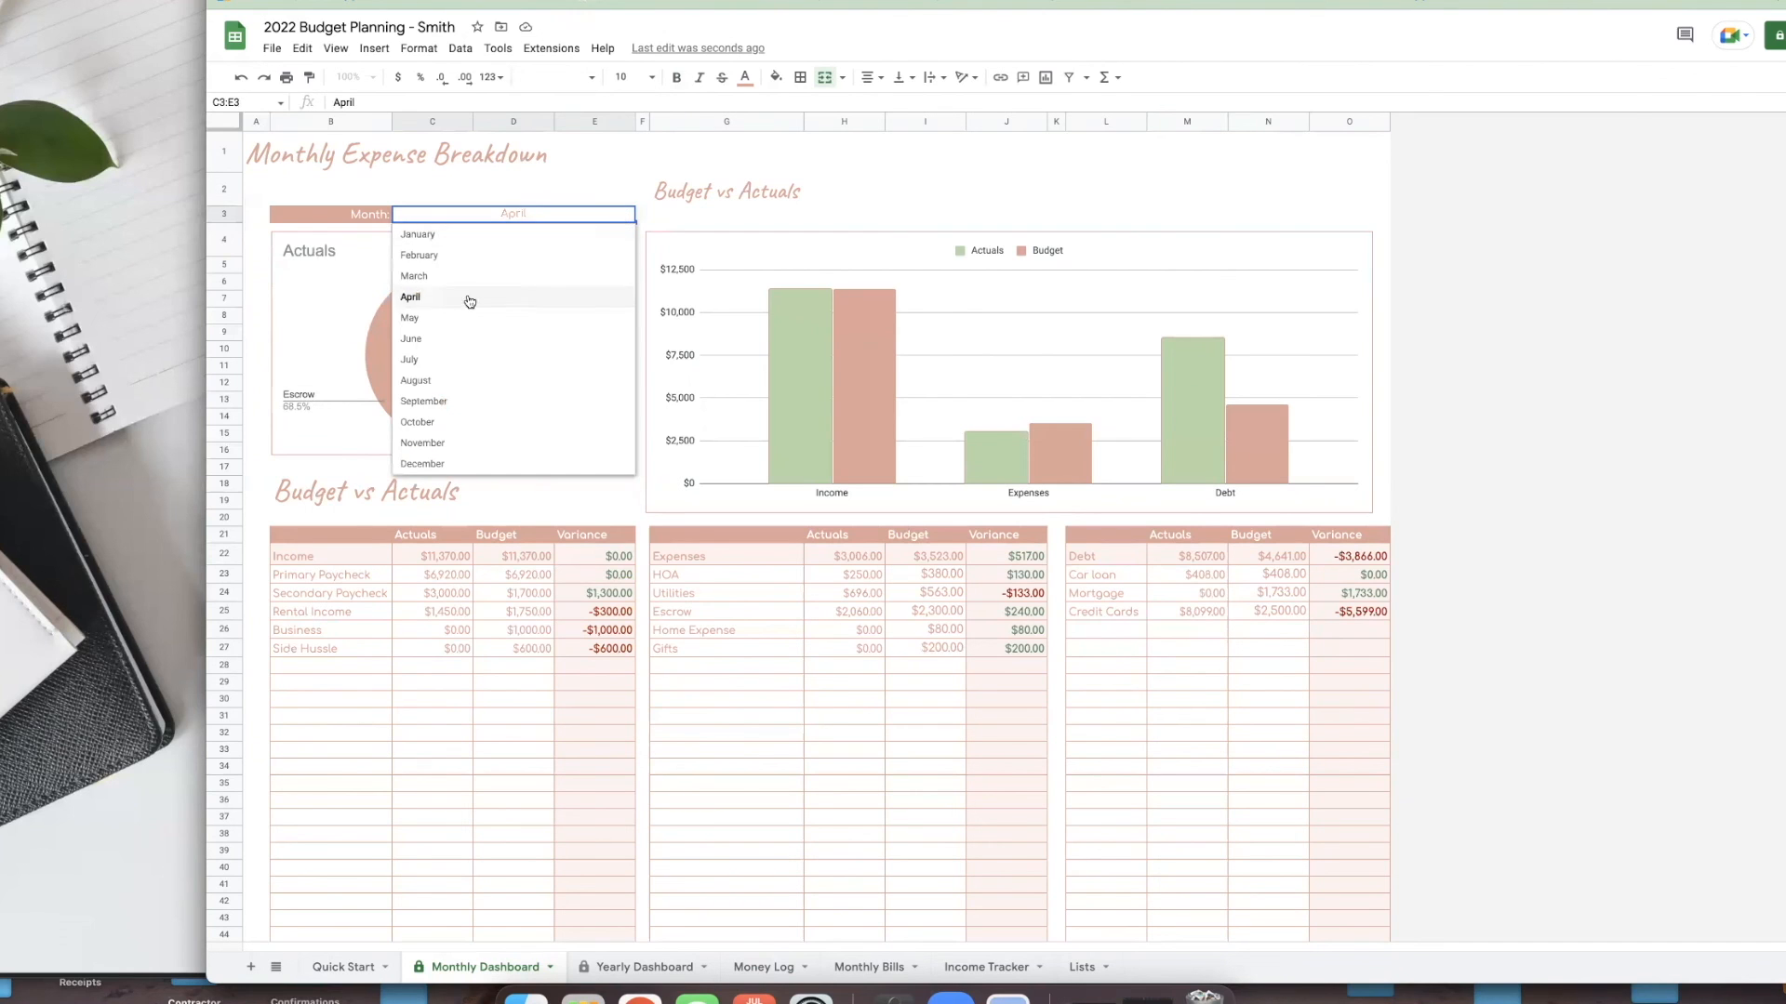
left_click(445, 259)
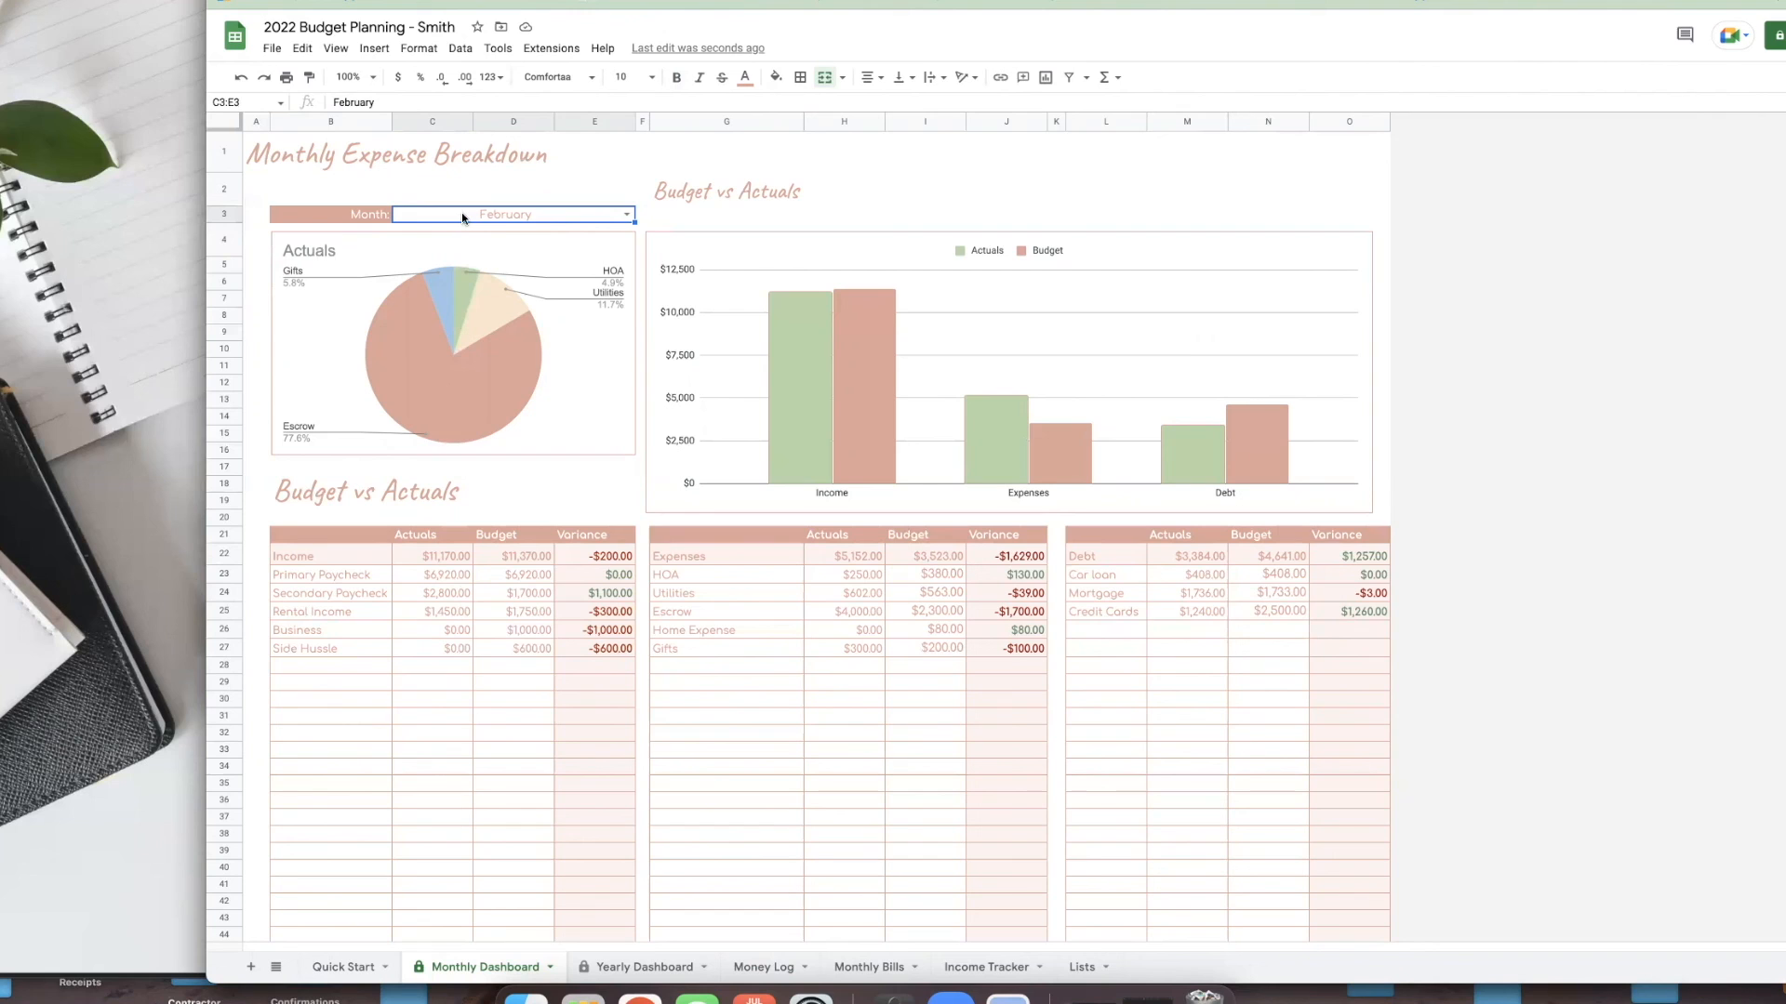
- View September on the Monthly Dashboard, and set the month to July
left_click(625, 215)
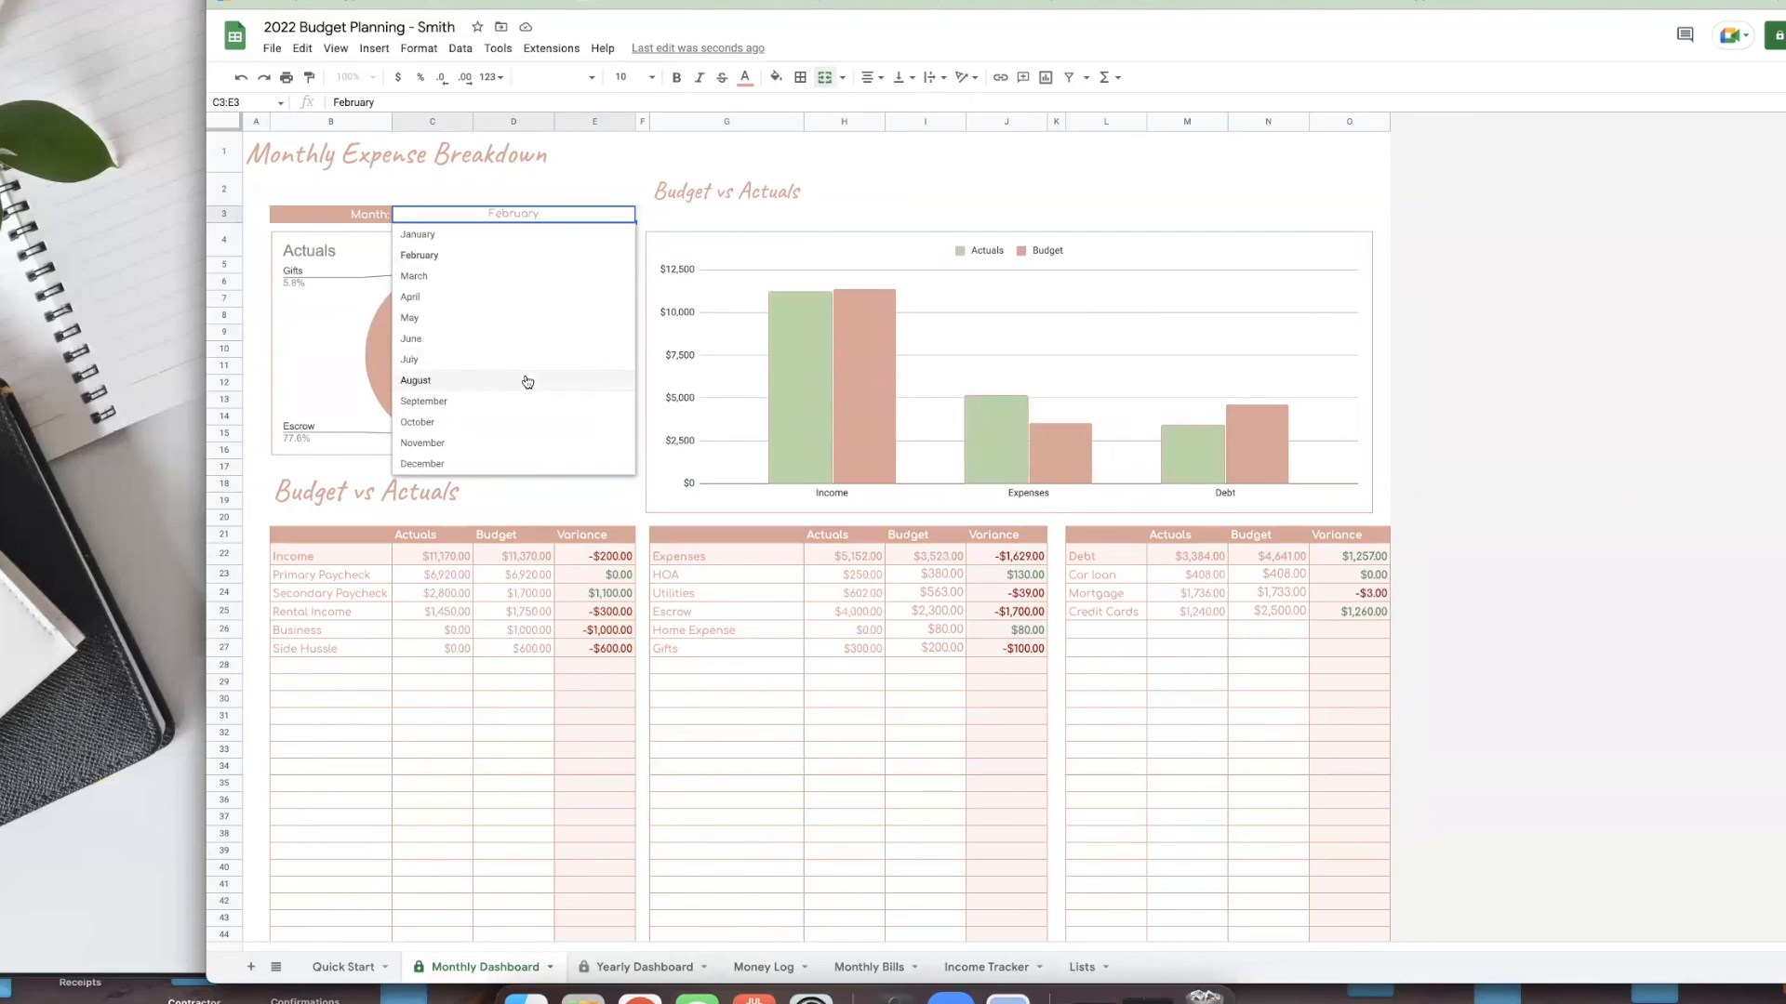
left_click(476, 407)
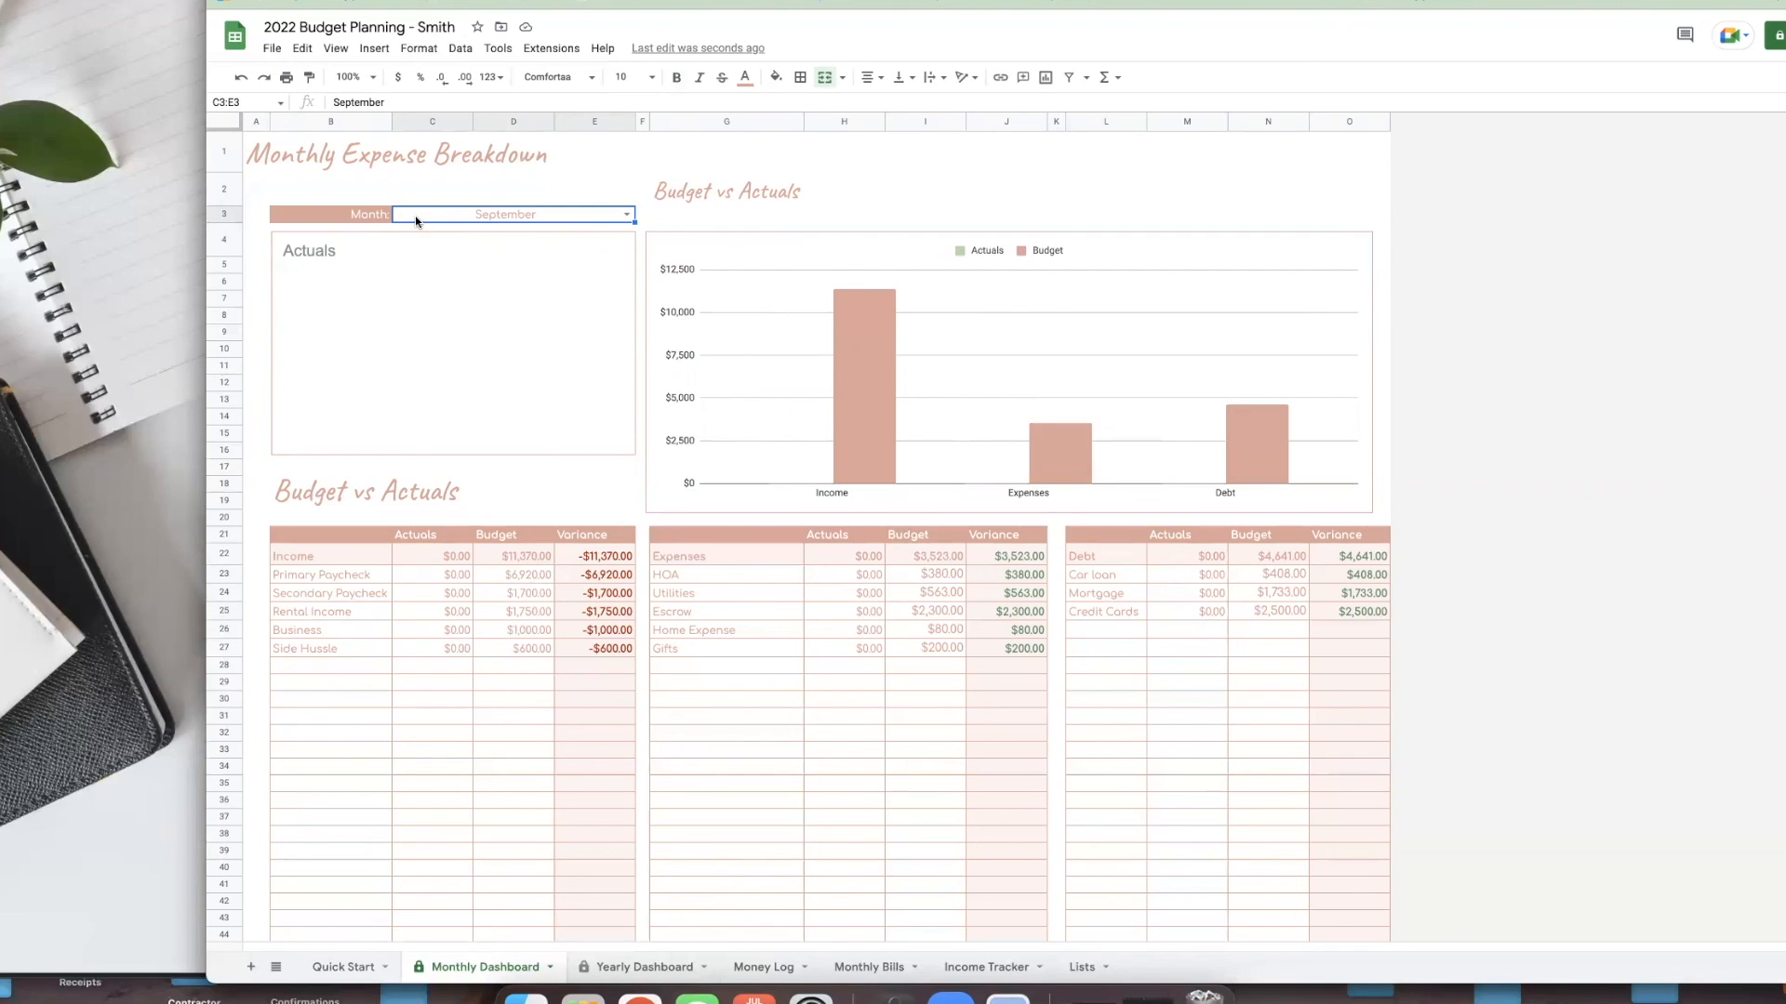
left_click(627, 217)
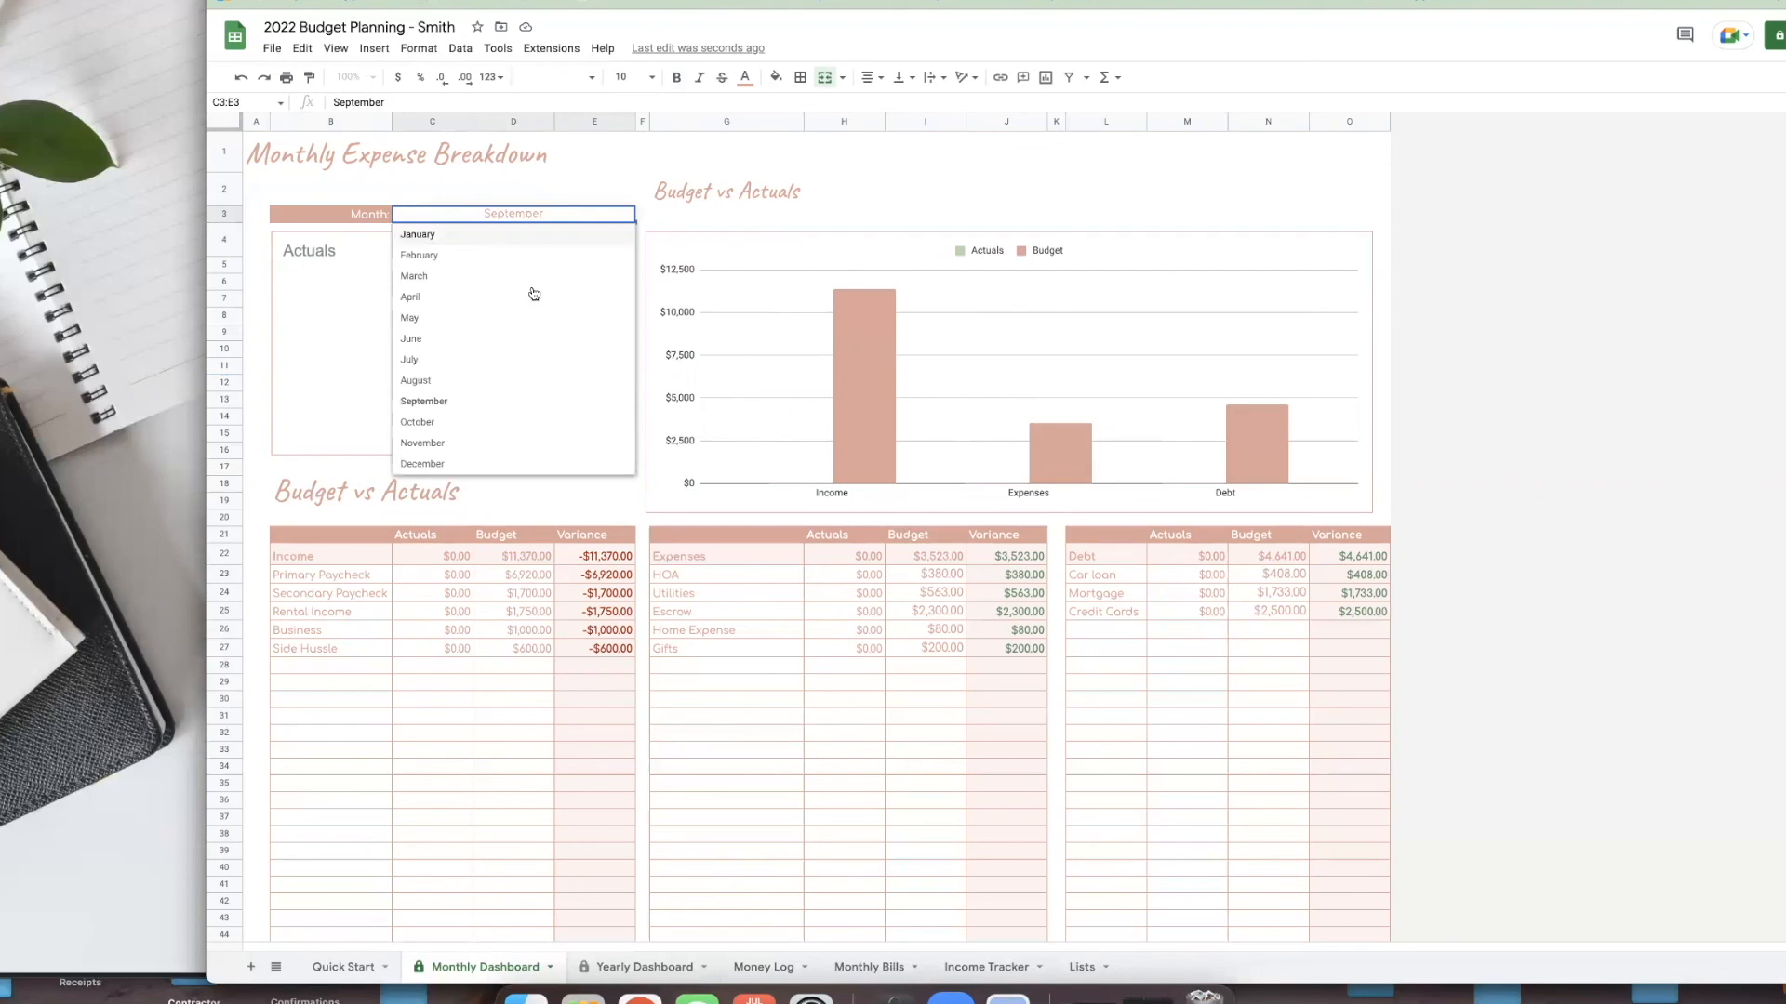
left_click(453, 366)
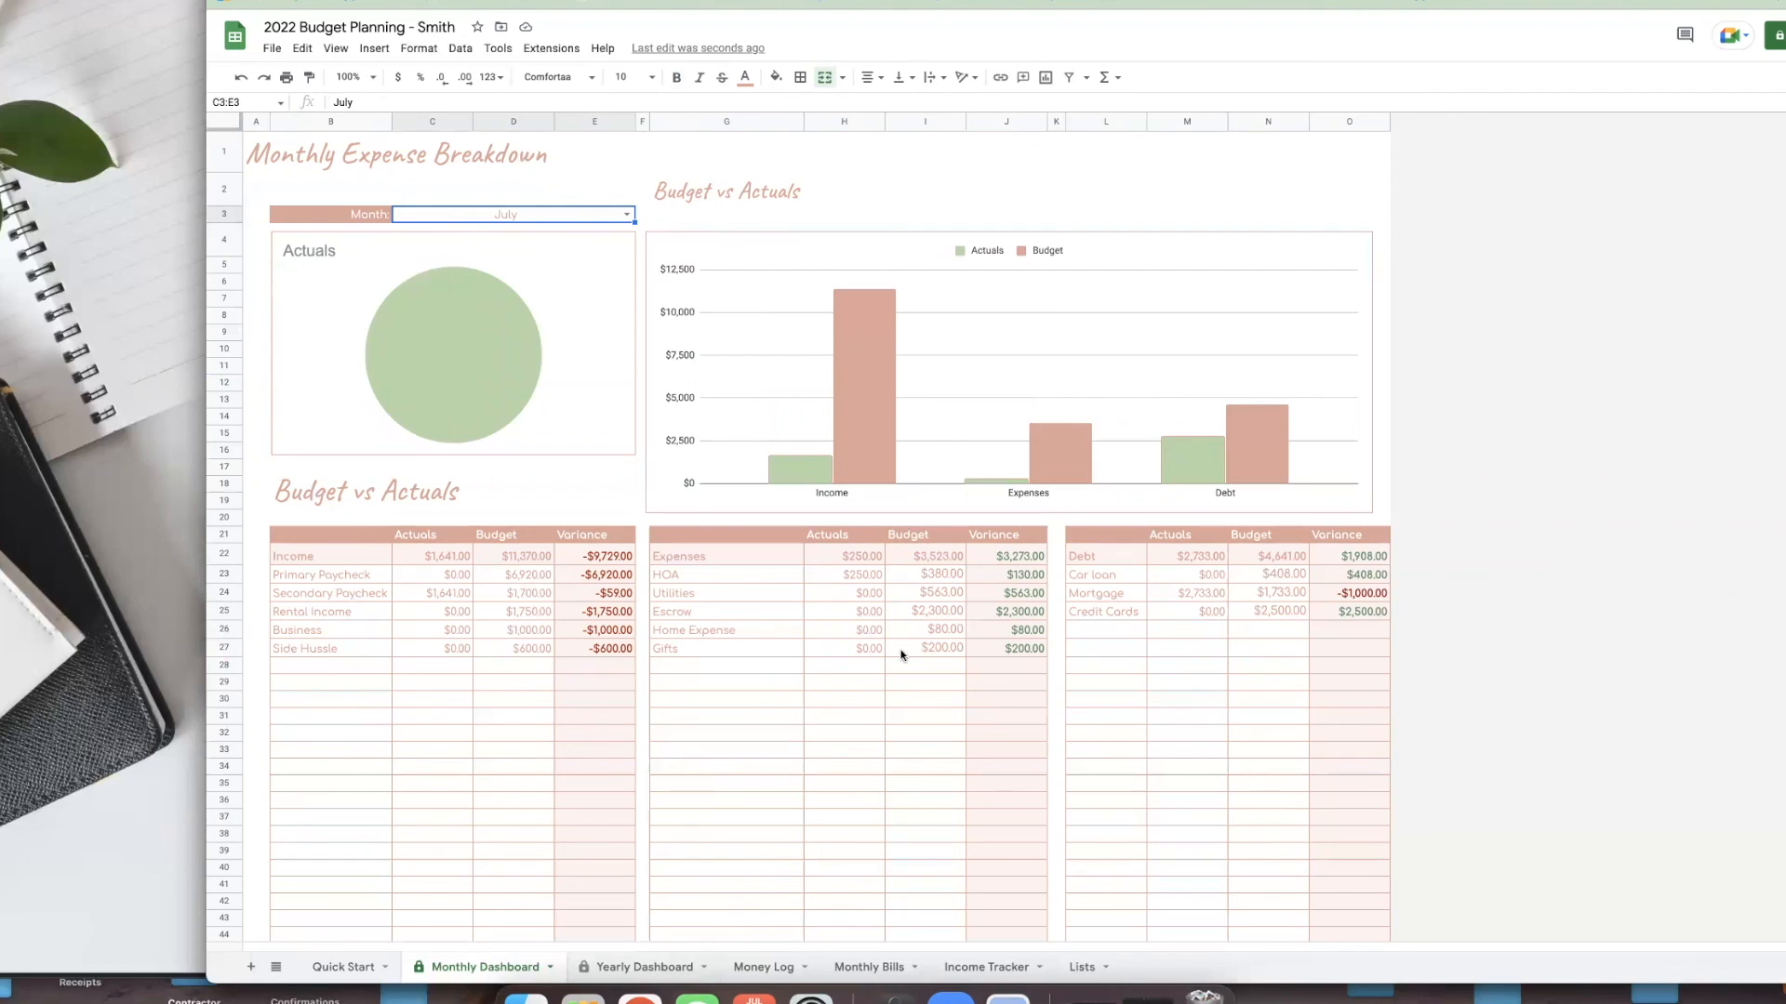
- Examine the Yearly Dashboard's income totals for Primary Paycheck, Secondary Paycheck, Rental Income and Business
left_click(635, 970)
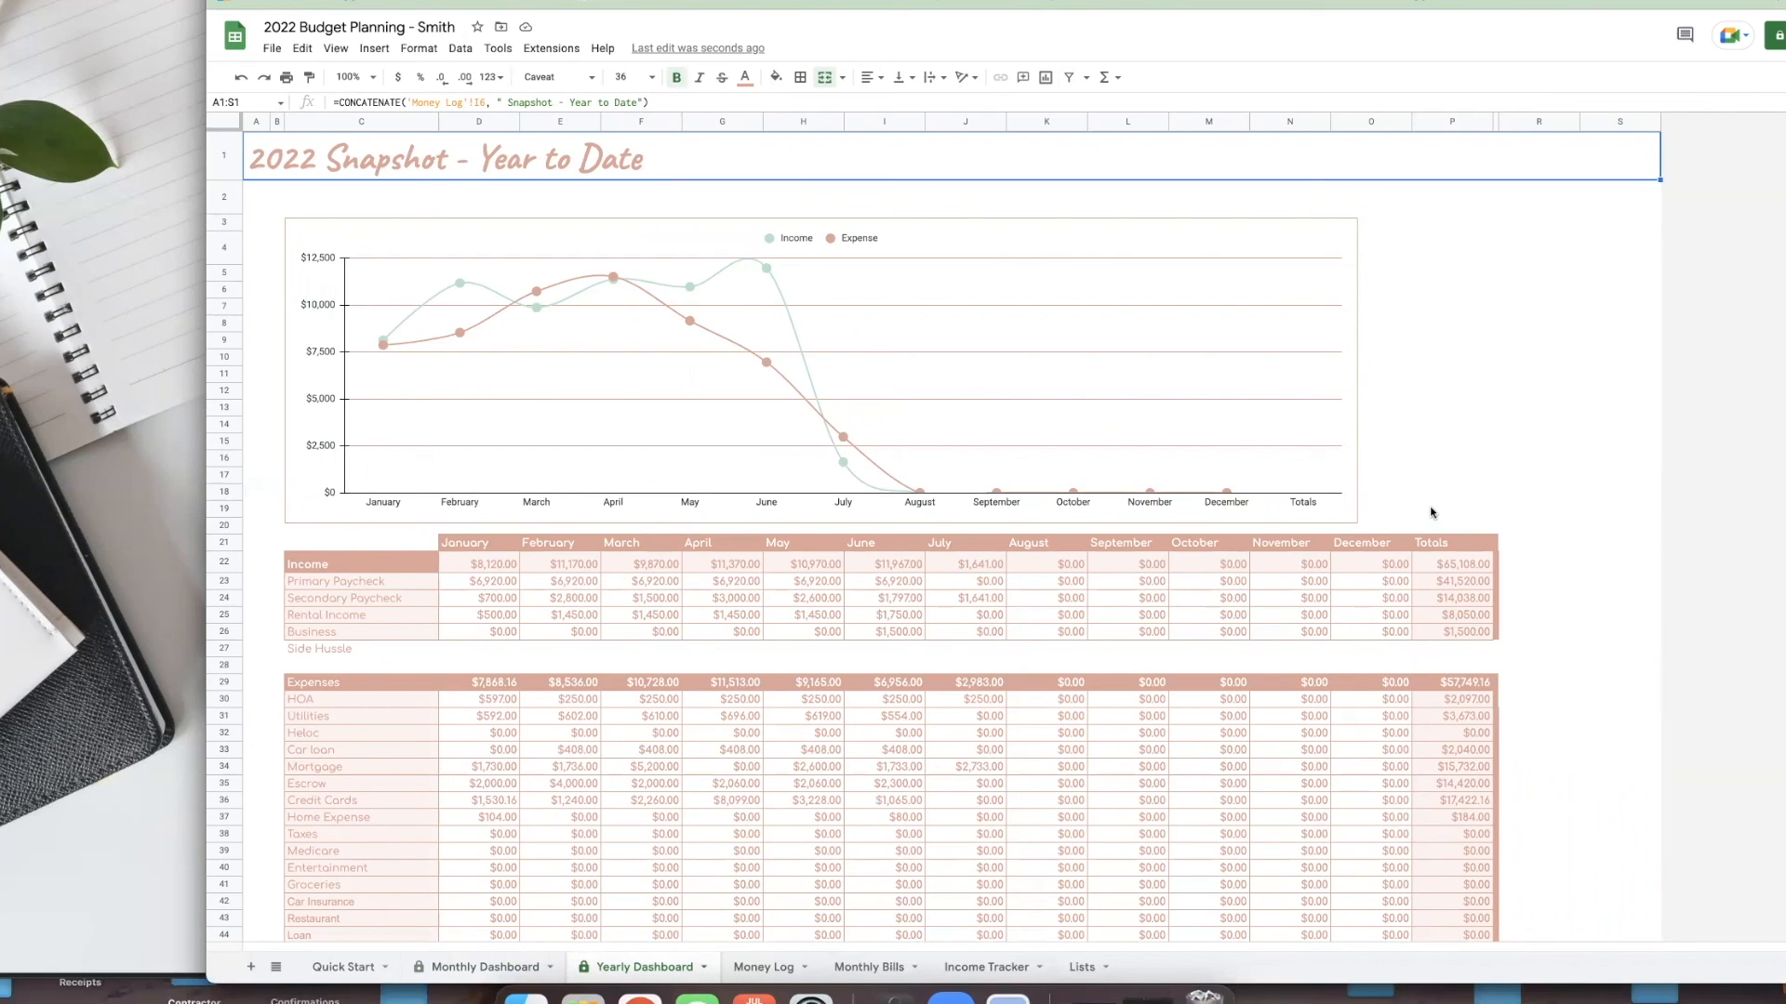
left_click(1480, 585)
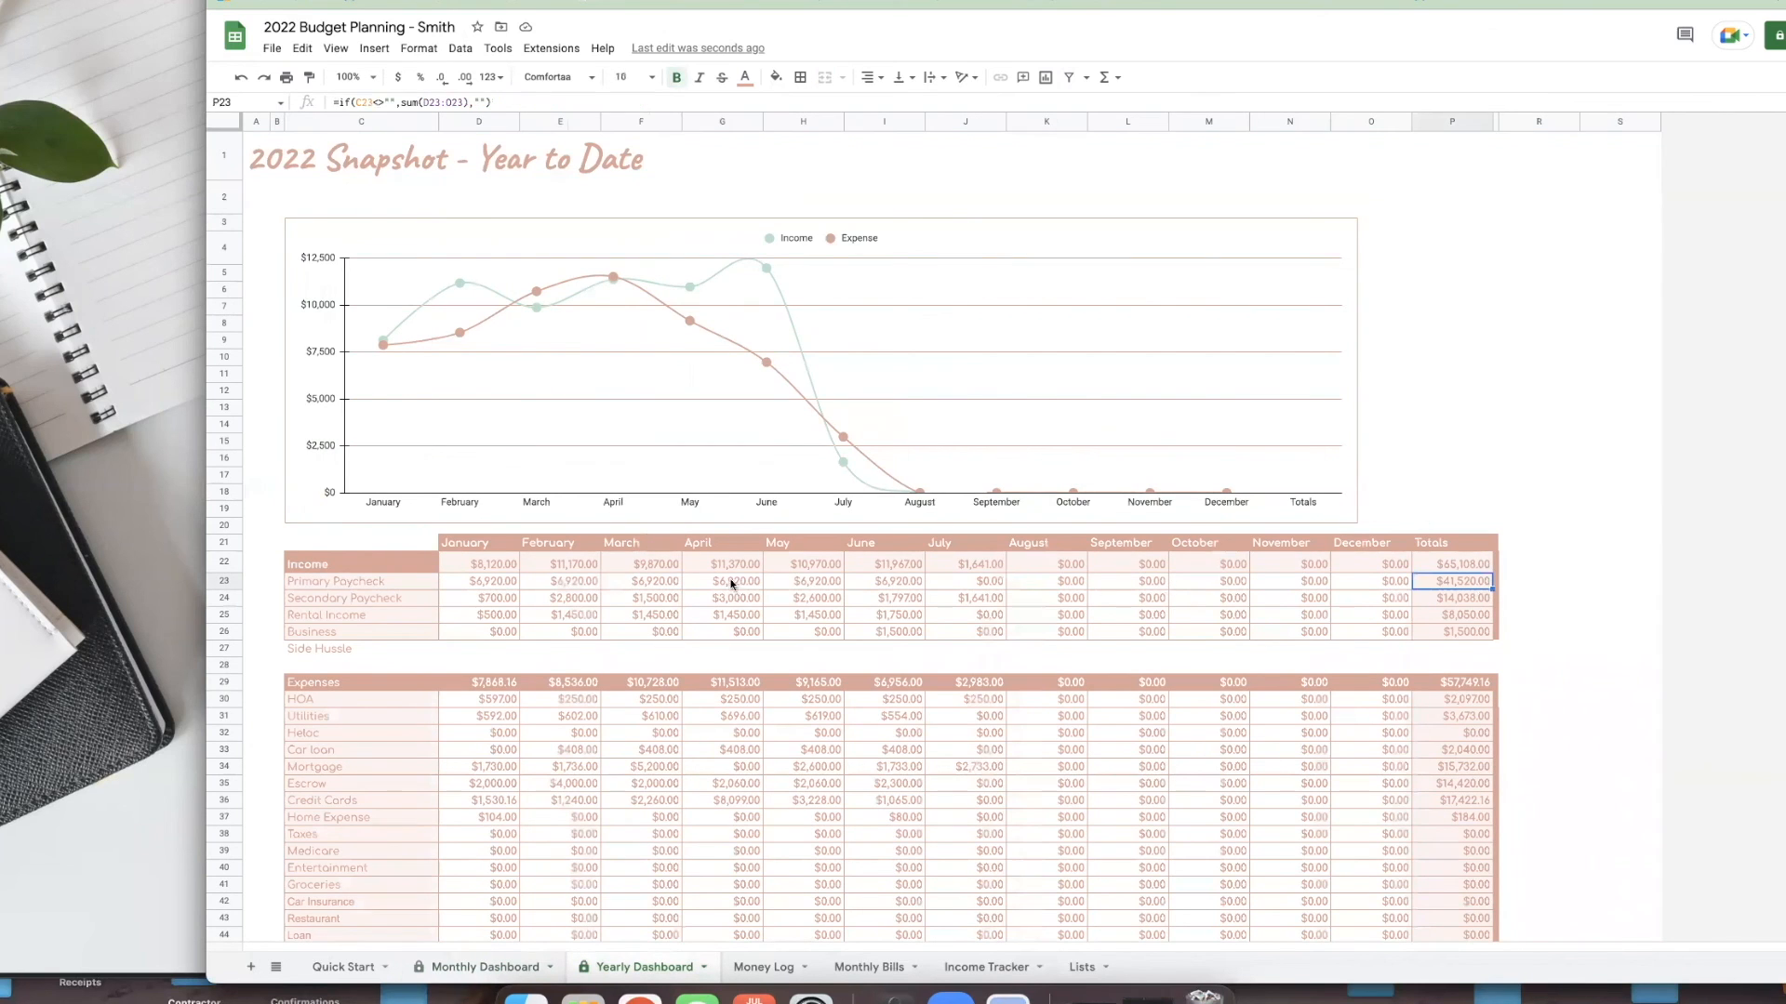
left_click(370, 584)
left_click(1471, 586)
left_click(1456, 602)
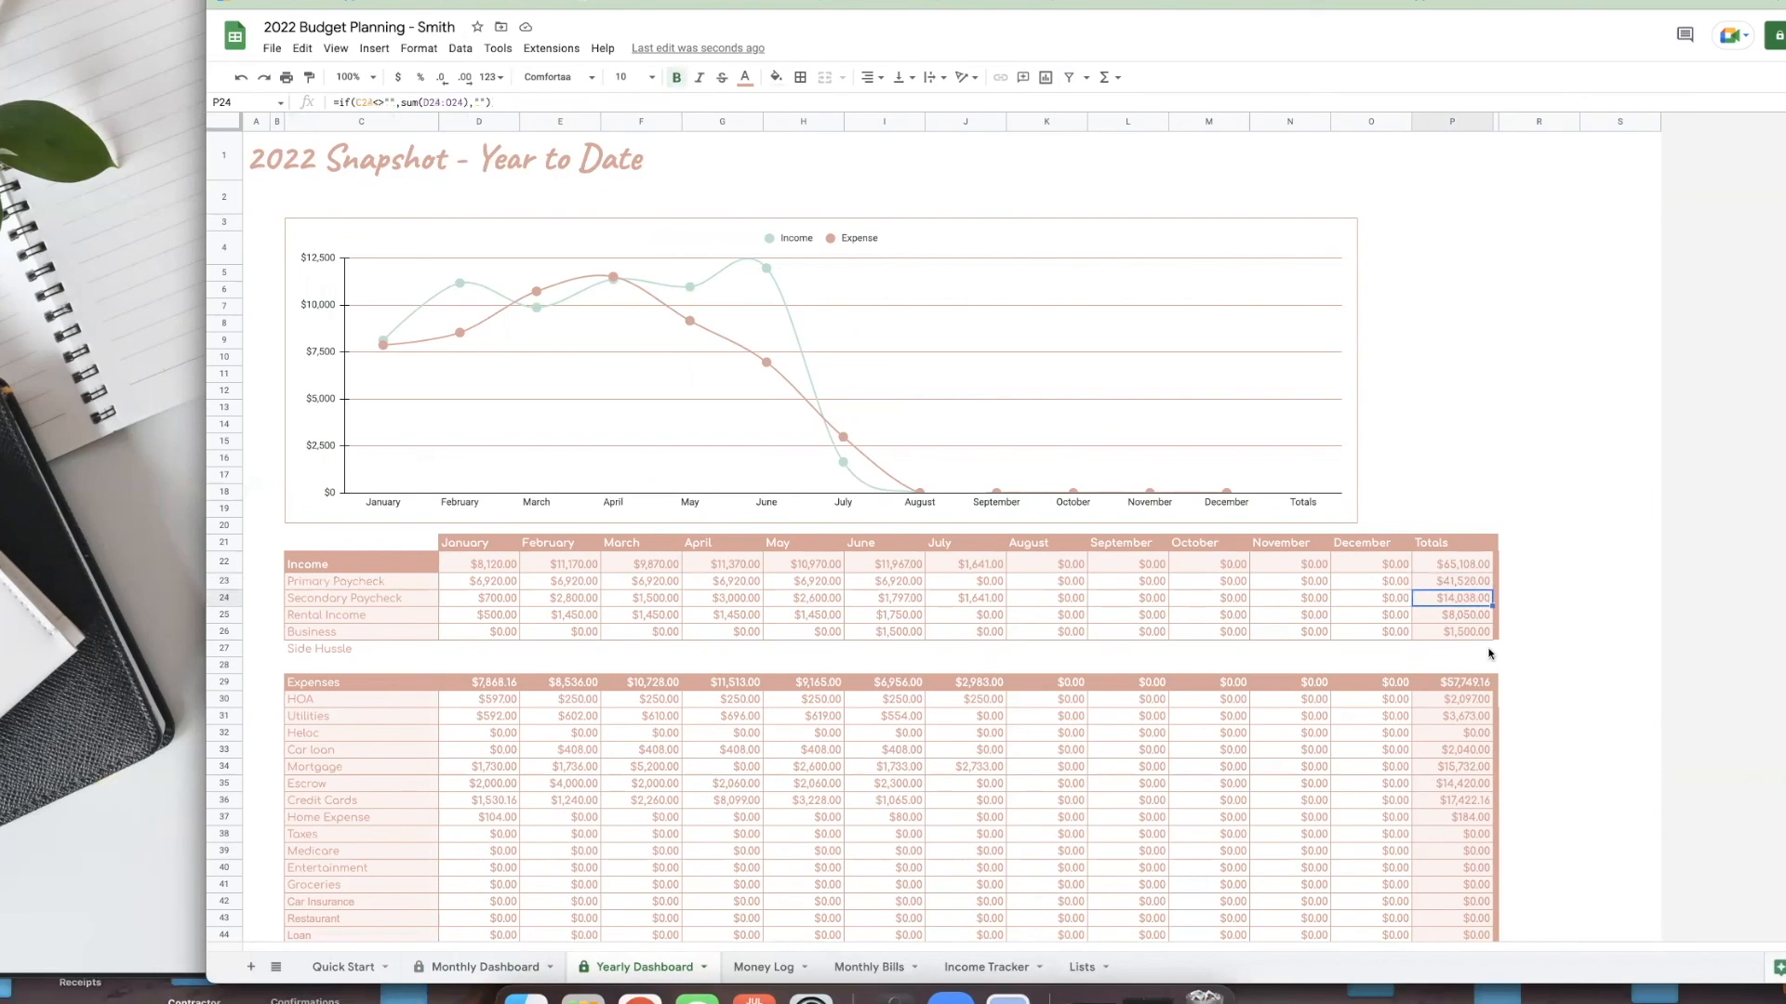
left_click(1445, 618)
left_click(1419, 635)
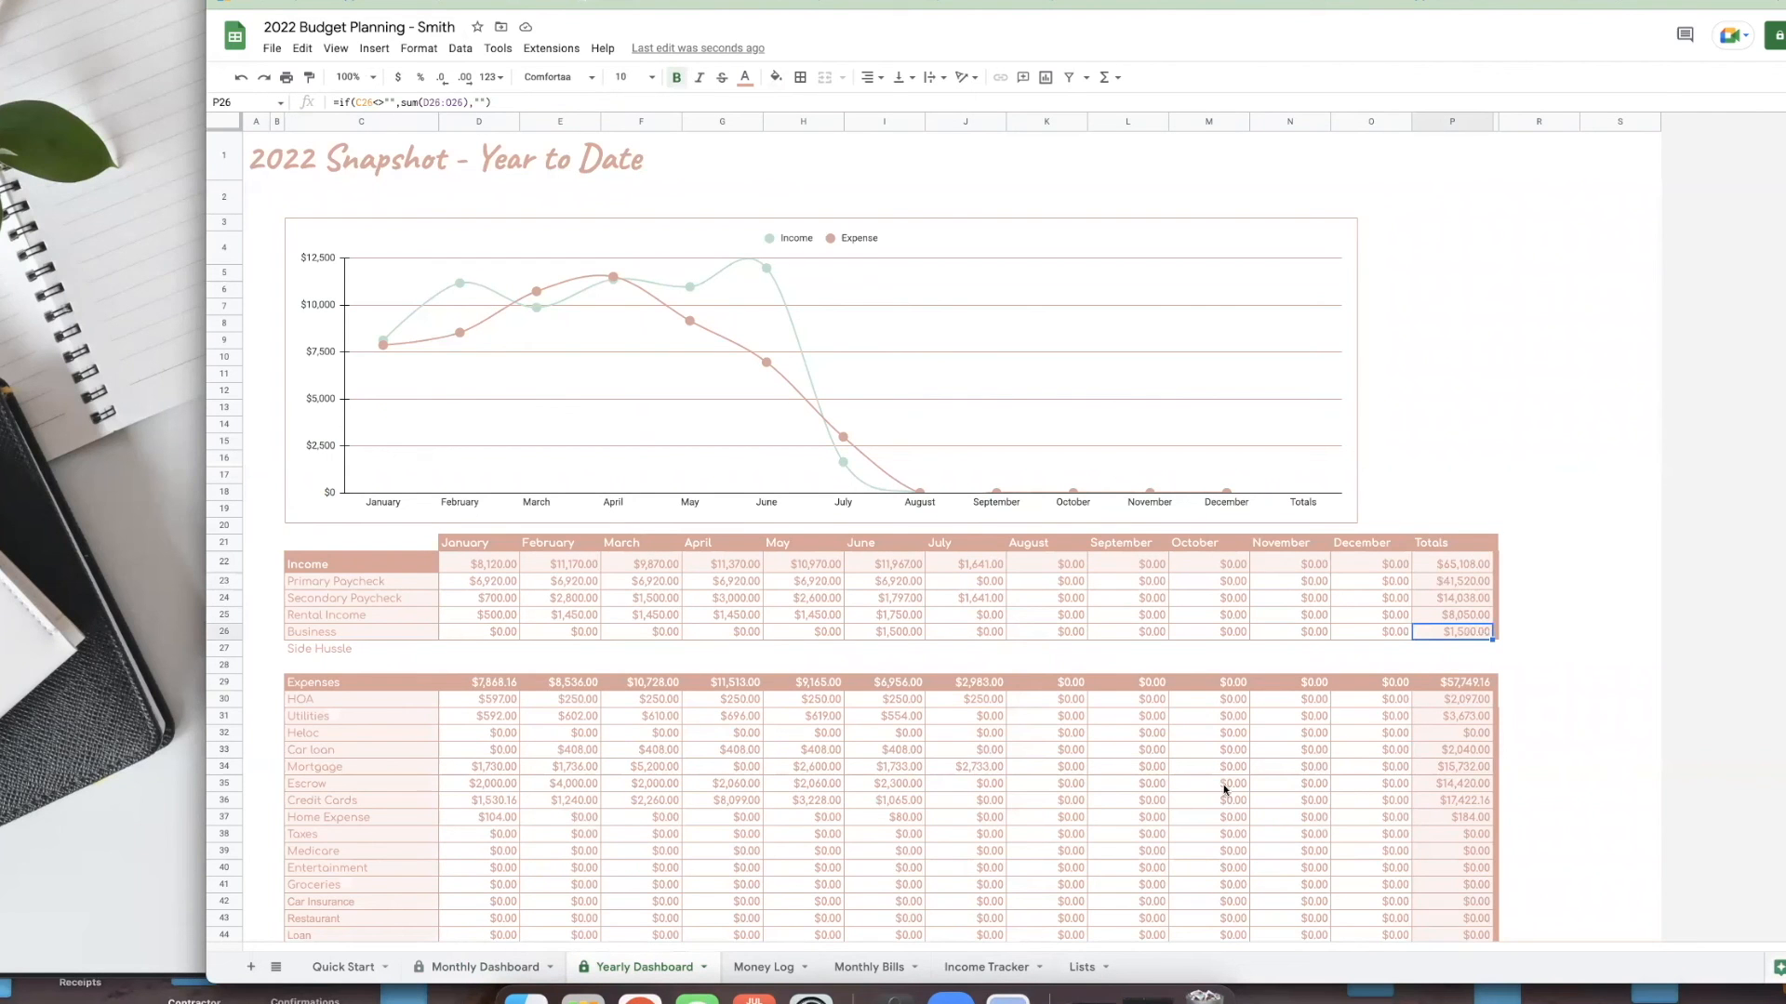
- Review the yearly Expenses categories, compare them with the categories in Lists, and return to the Yearly Dashboard
scroll(1230, 793, "down", 1)
scroll(1232, 792, "down", 4)
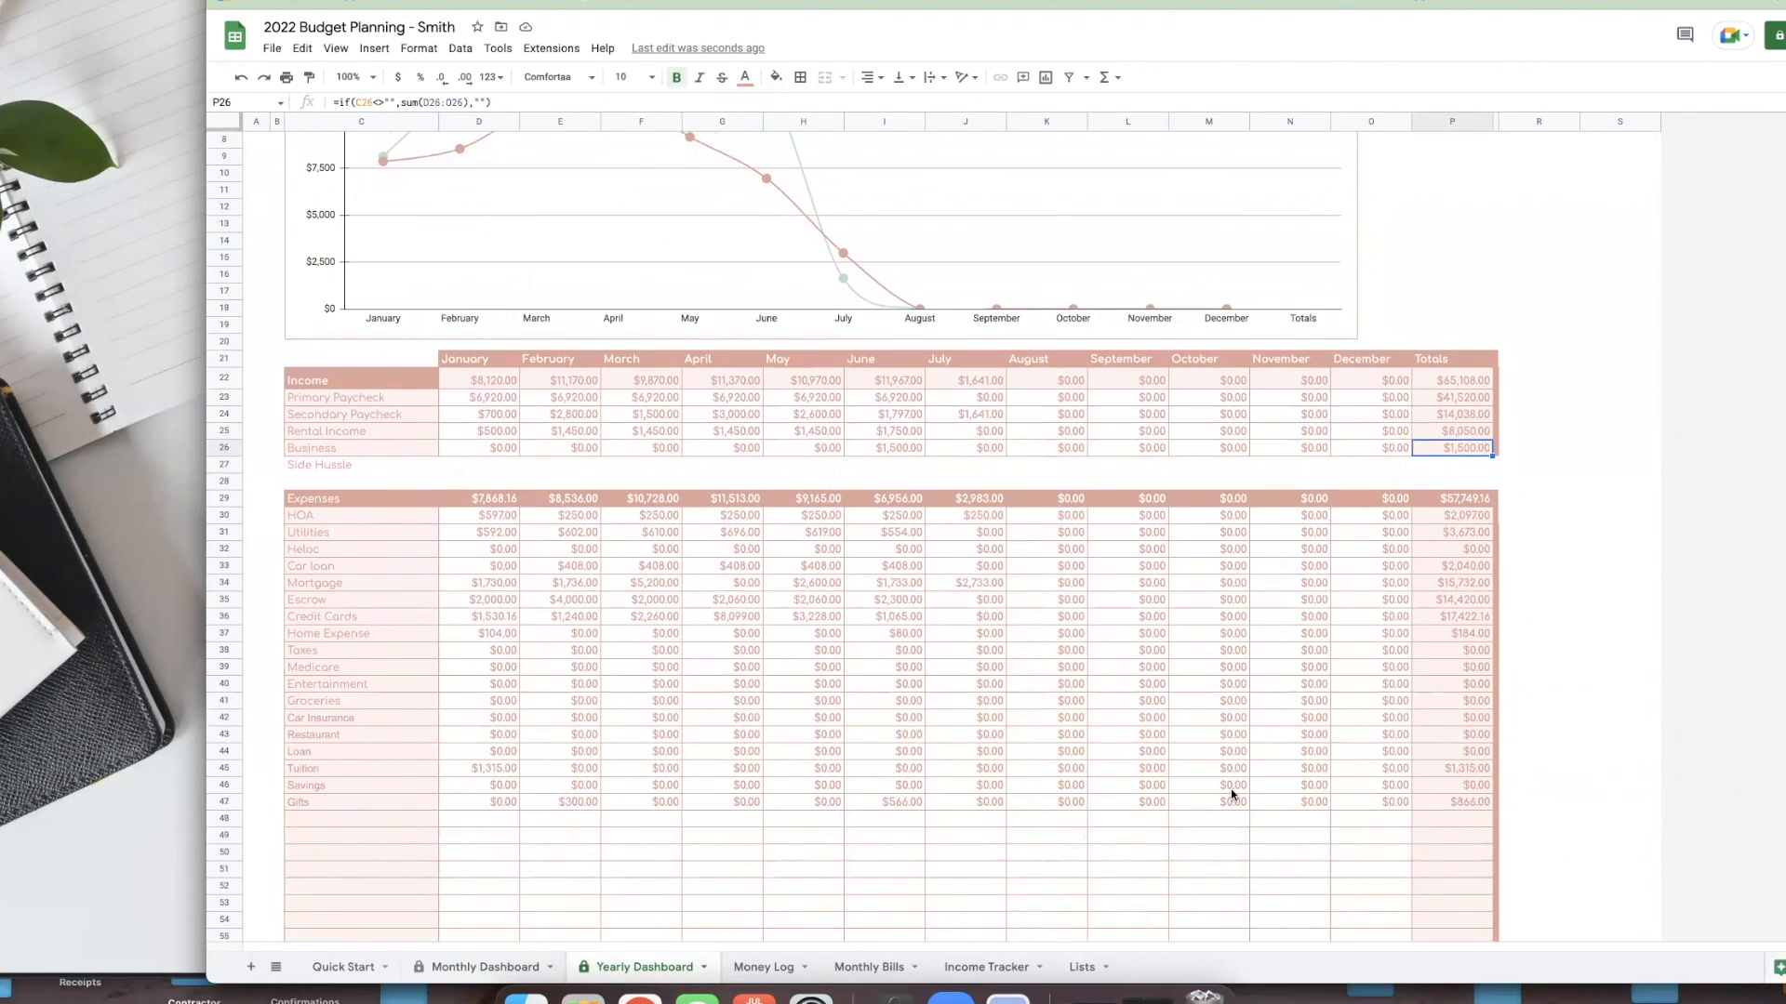
left_click(383, 418)
left_click(379, 436)
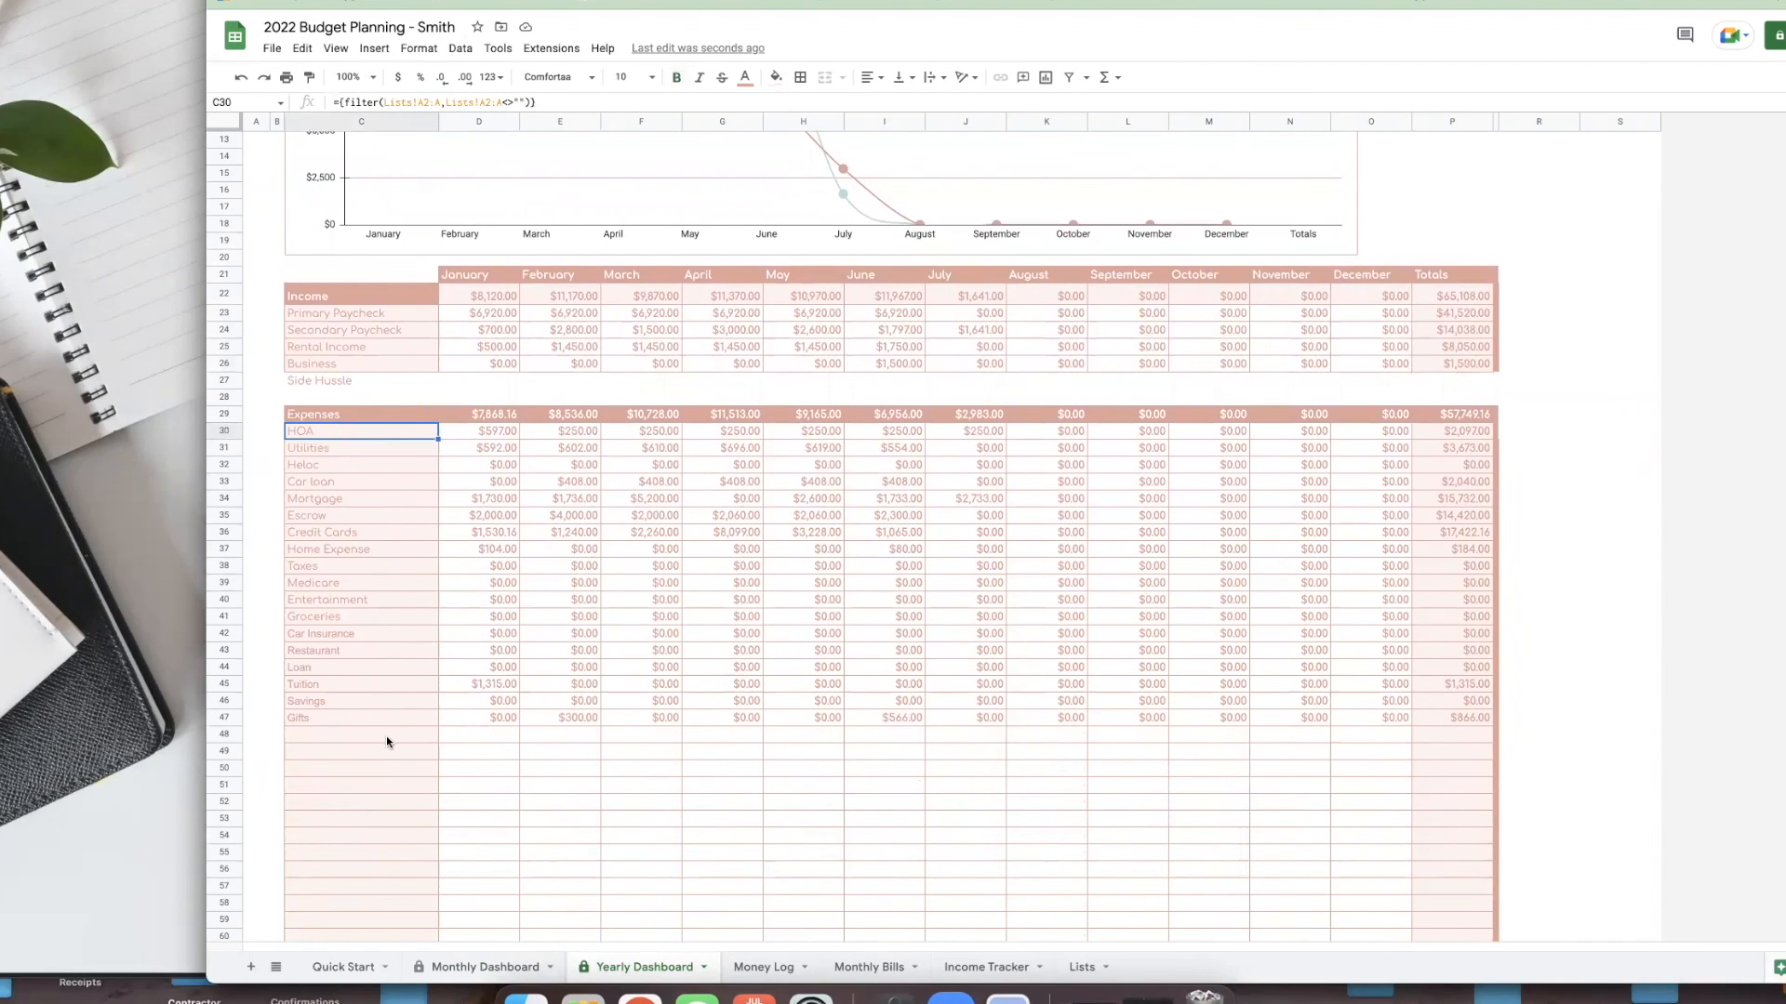
scroll(387, 734, "down", 2)
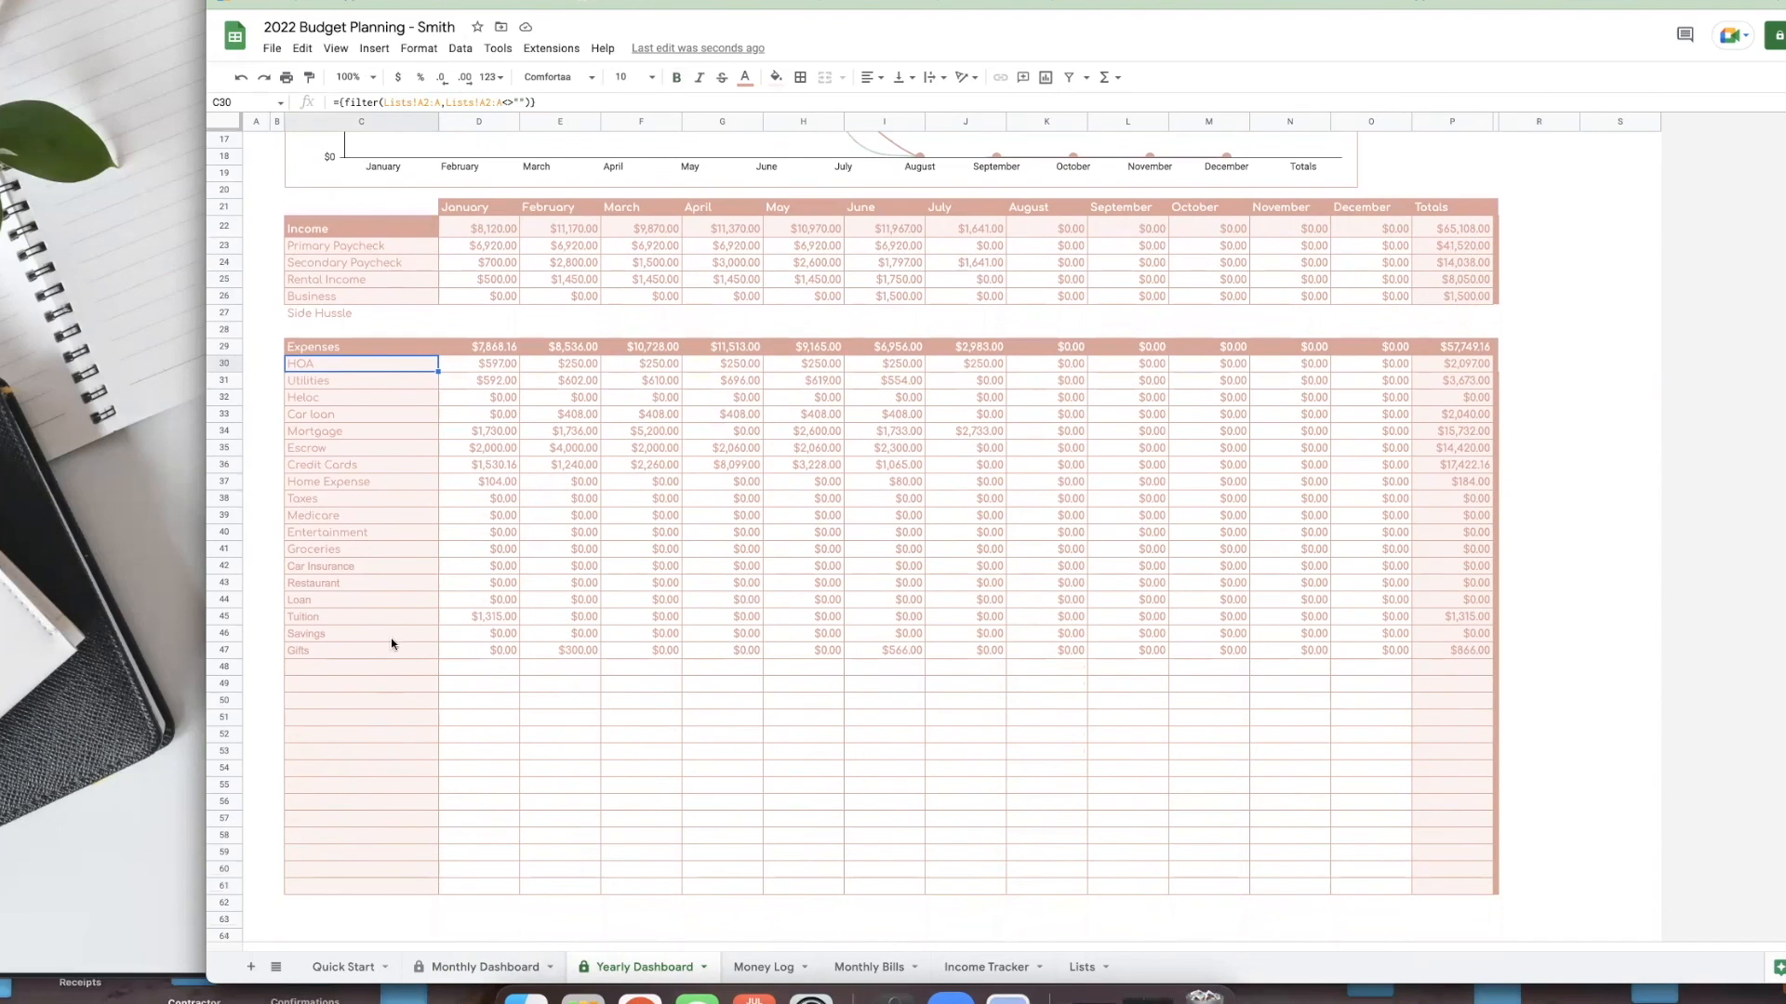
left_click(1079, 975)
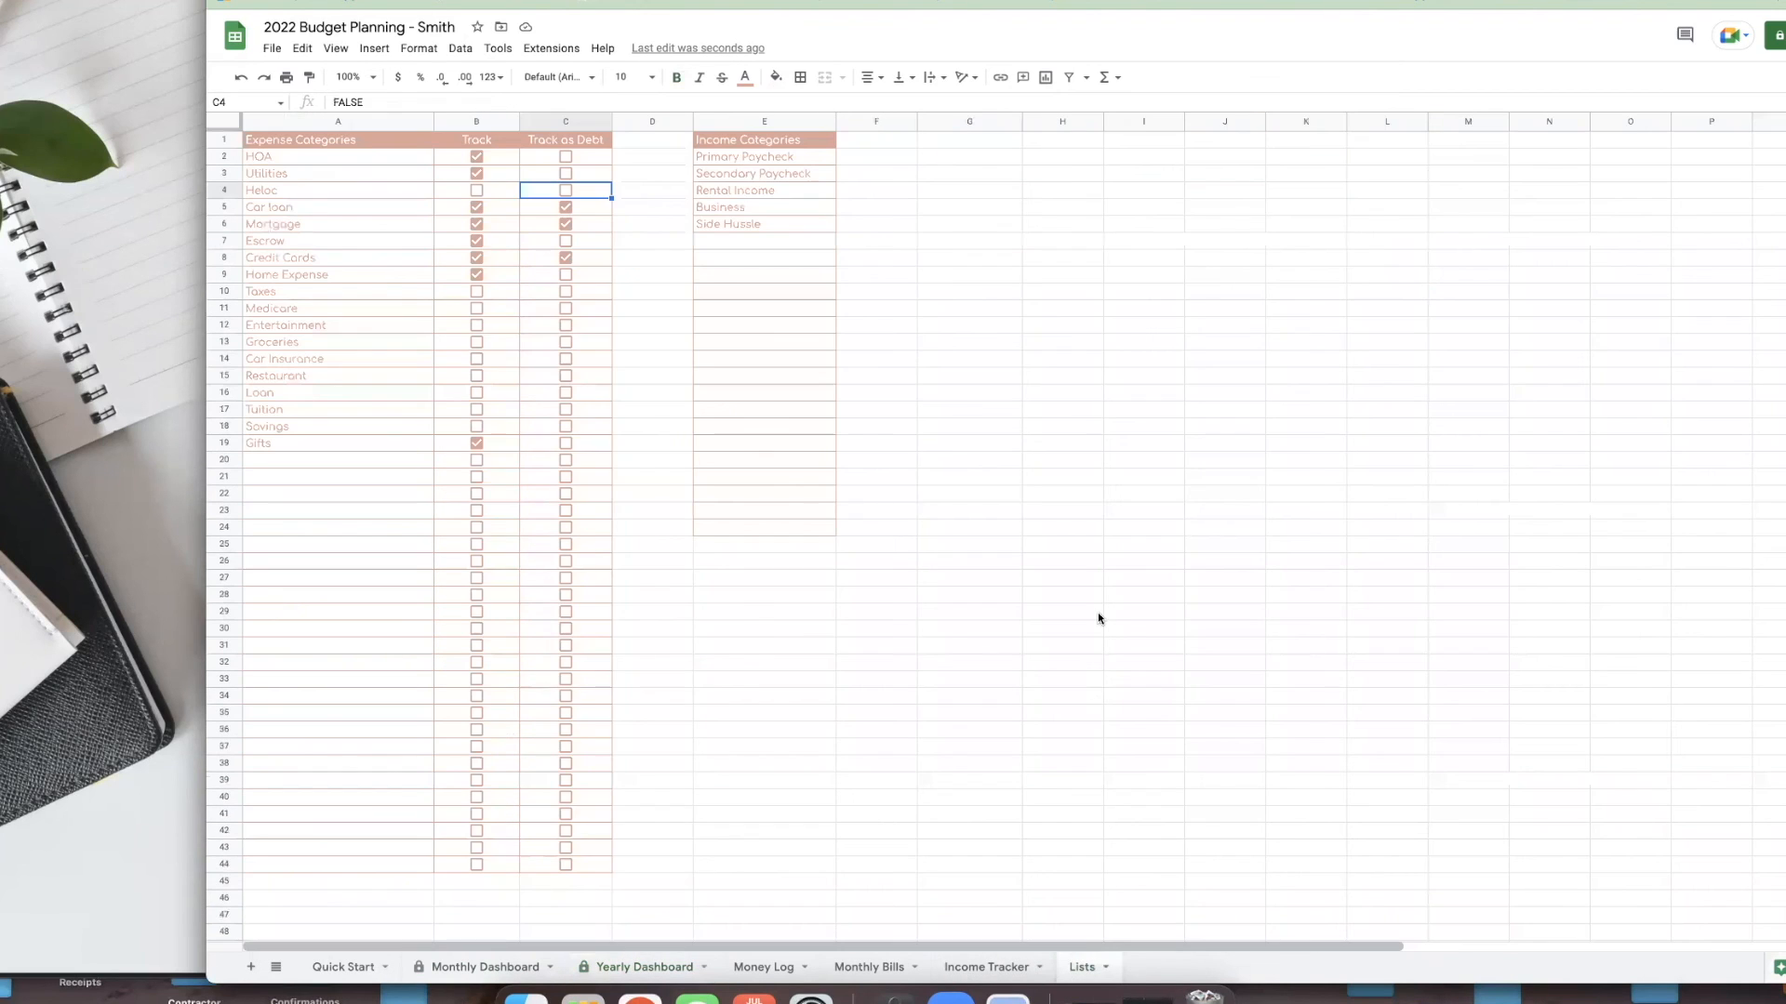
left_click(644, 967)
left_click(824, 534)
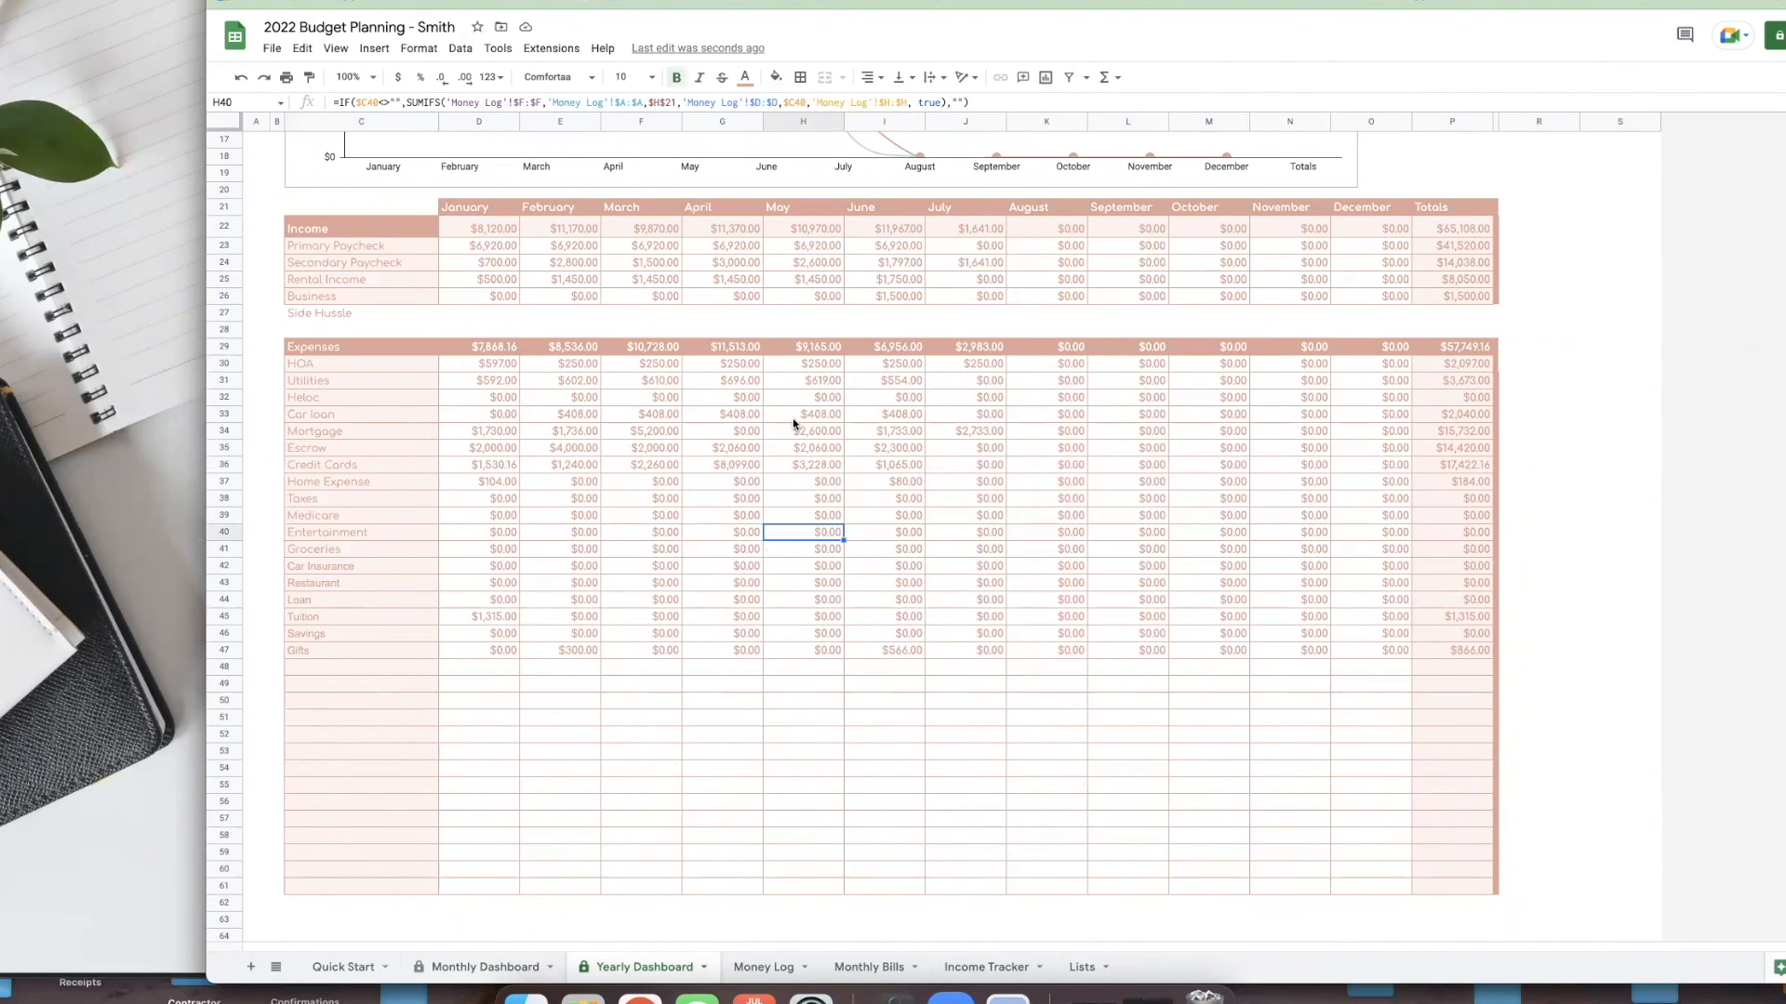
- Check the yearly expense totals for Groceries and Utilities, and examine the Income versus Expense line chart
left_click(1473, 550)
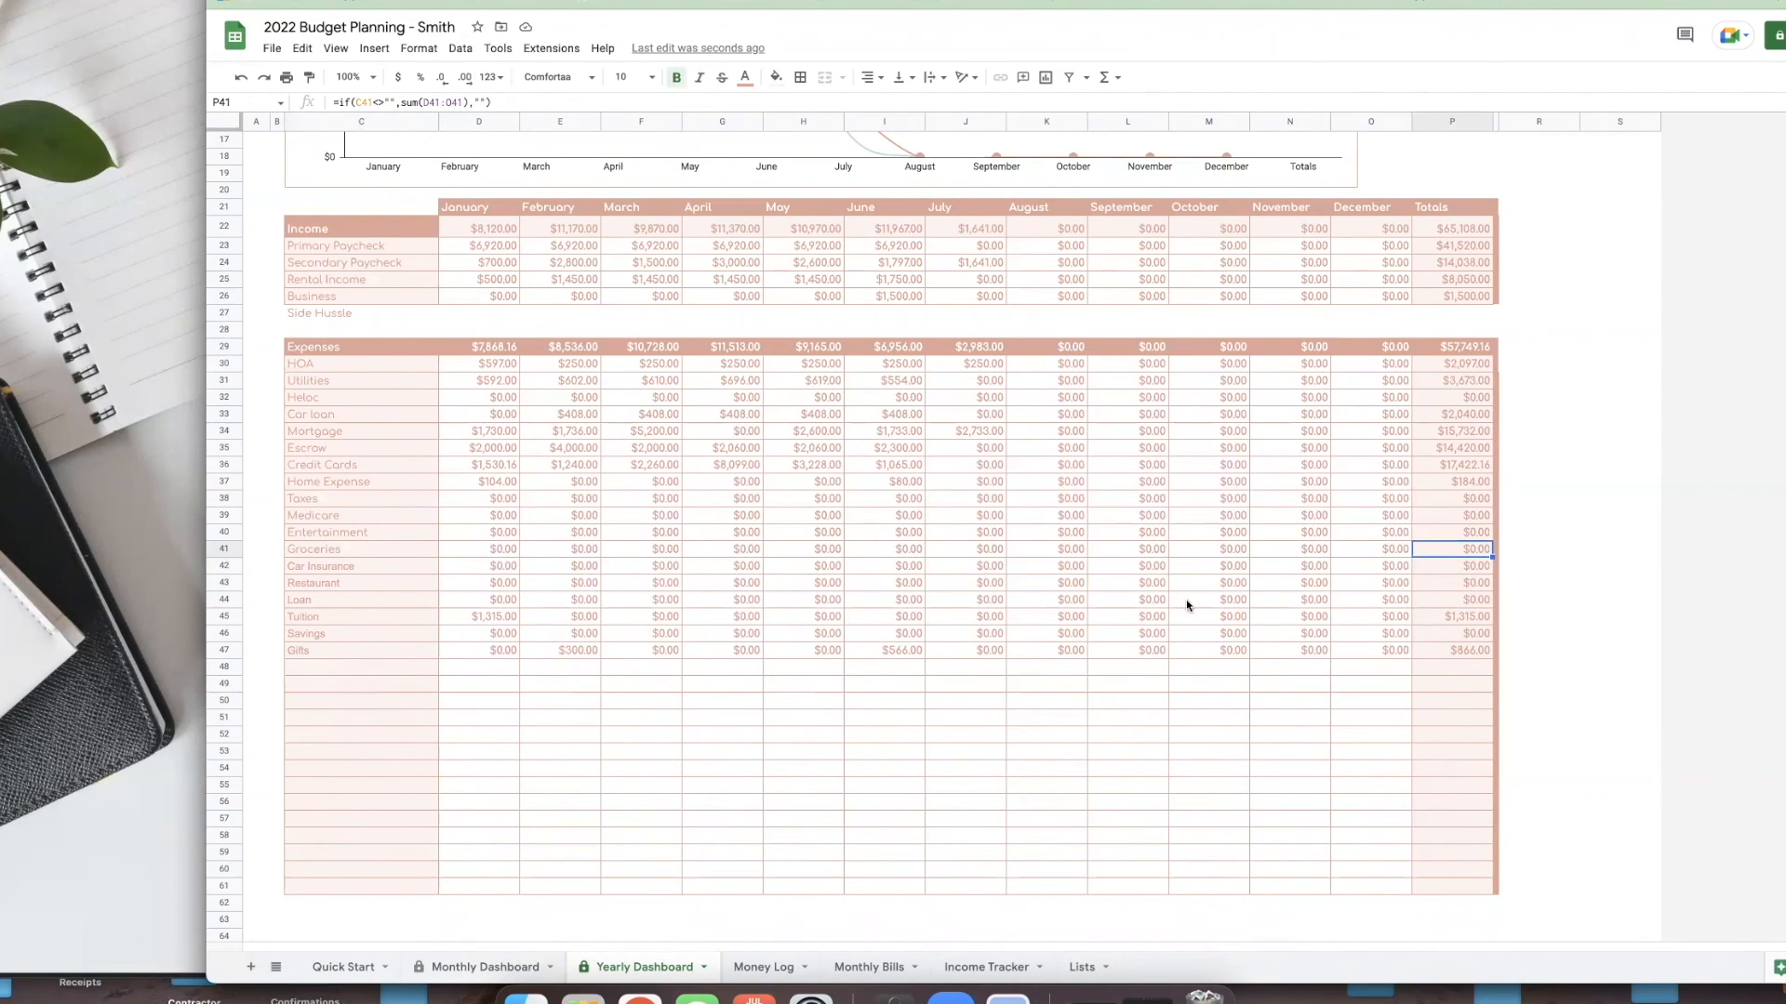
left_click(1461, 376)
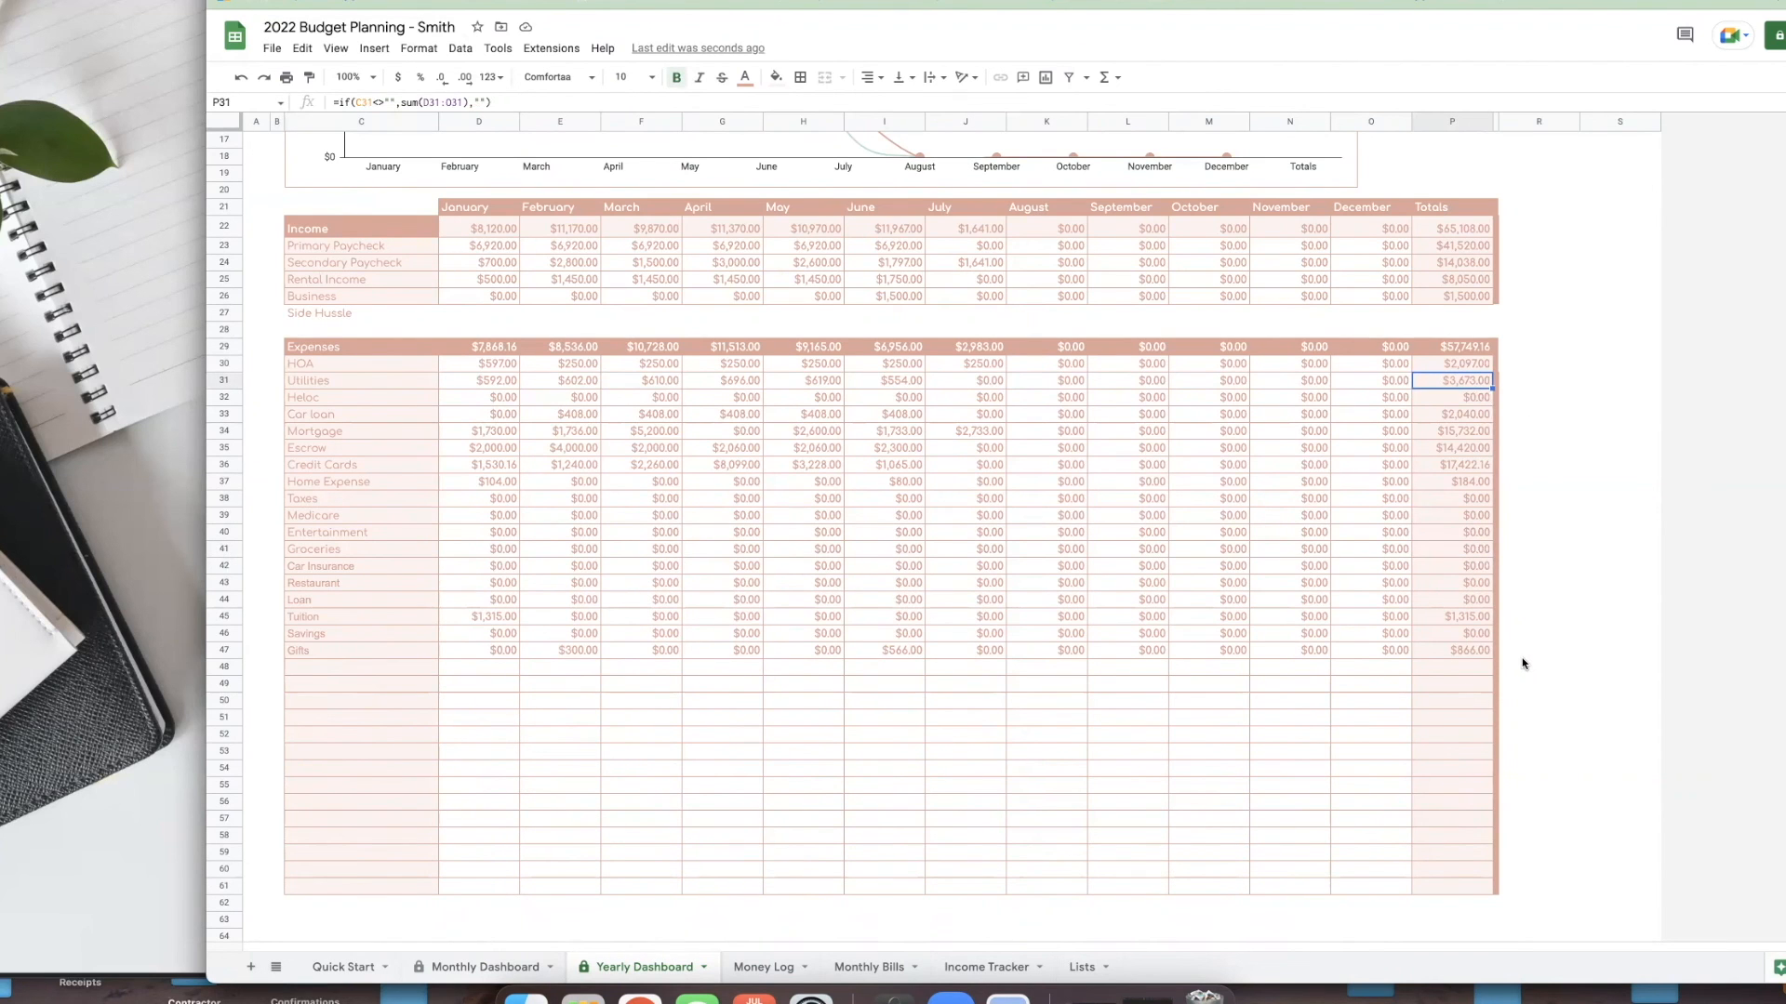
scroll(1522, 663, "up", 5)
scroll(1435, 347, "up", 2)
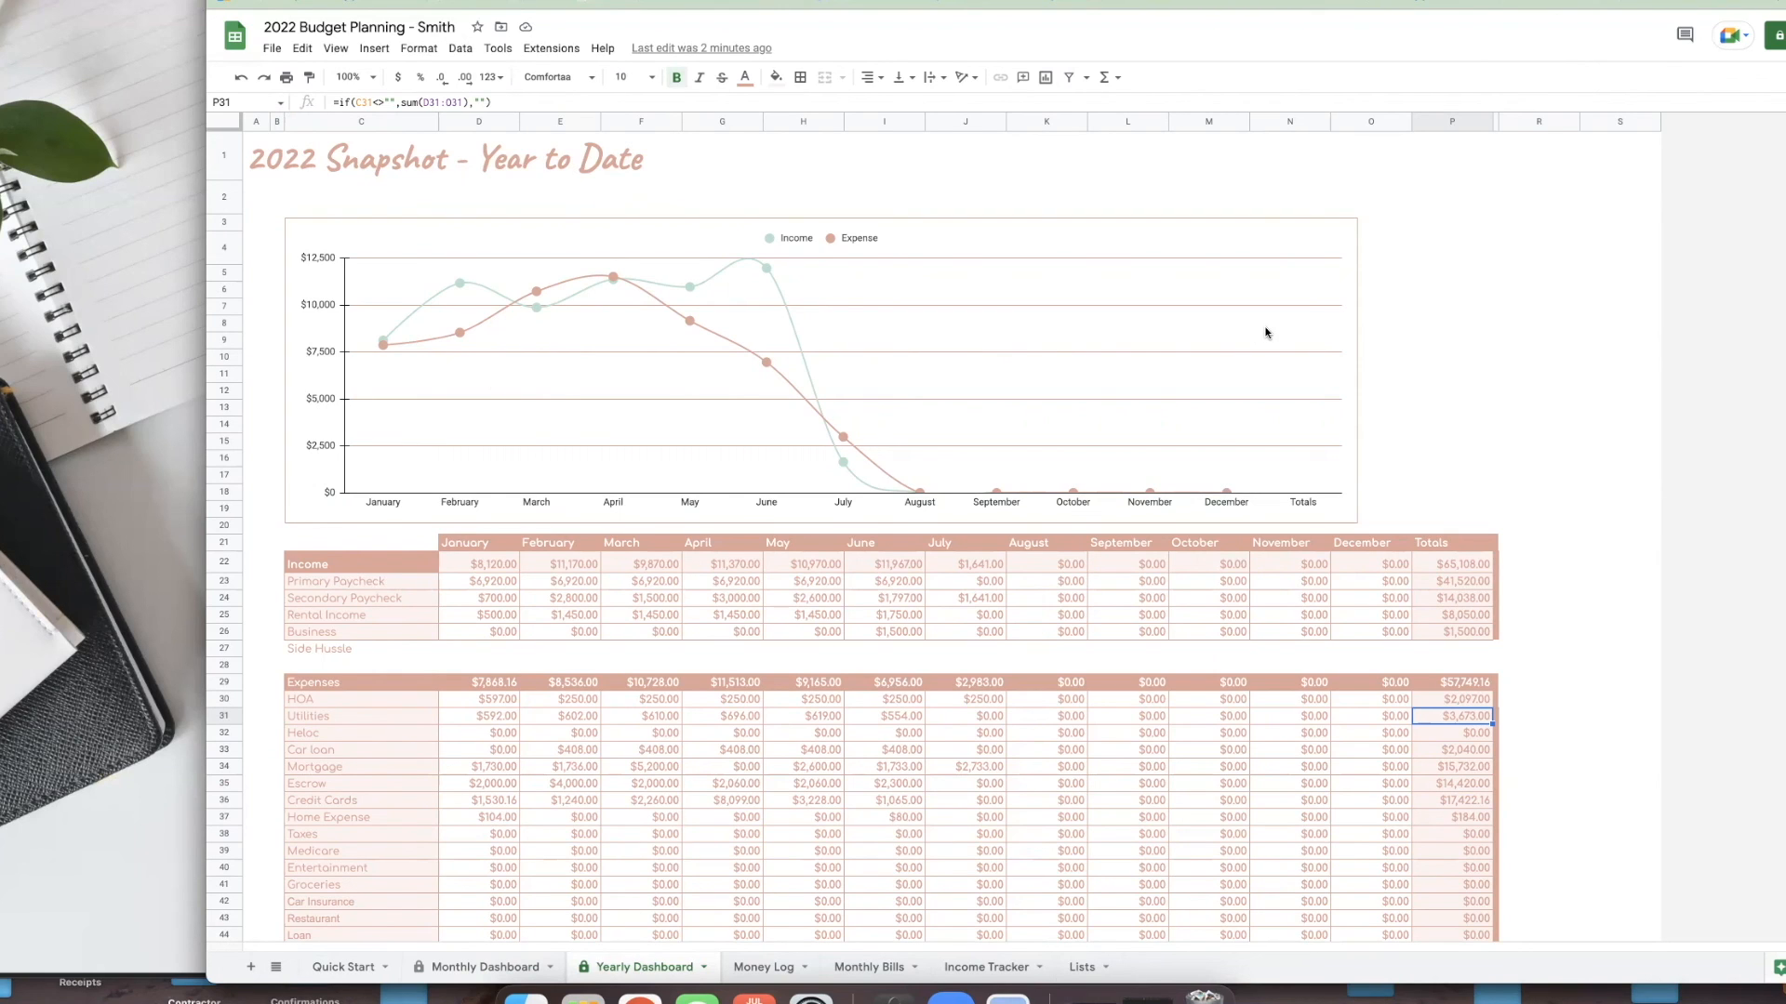
- Revisit the Monthly Dashboard and locate the Year setting in the Money Log
left_click(462, 970)
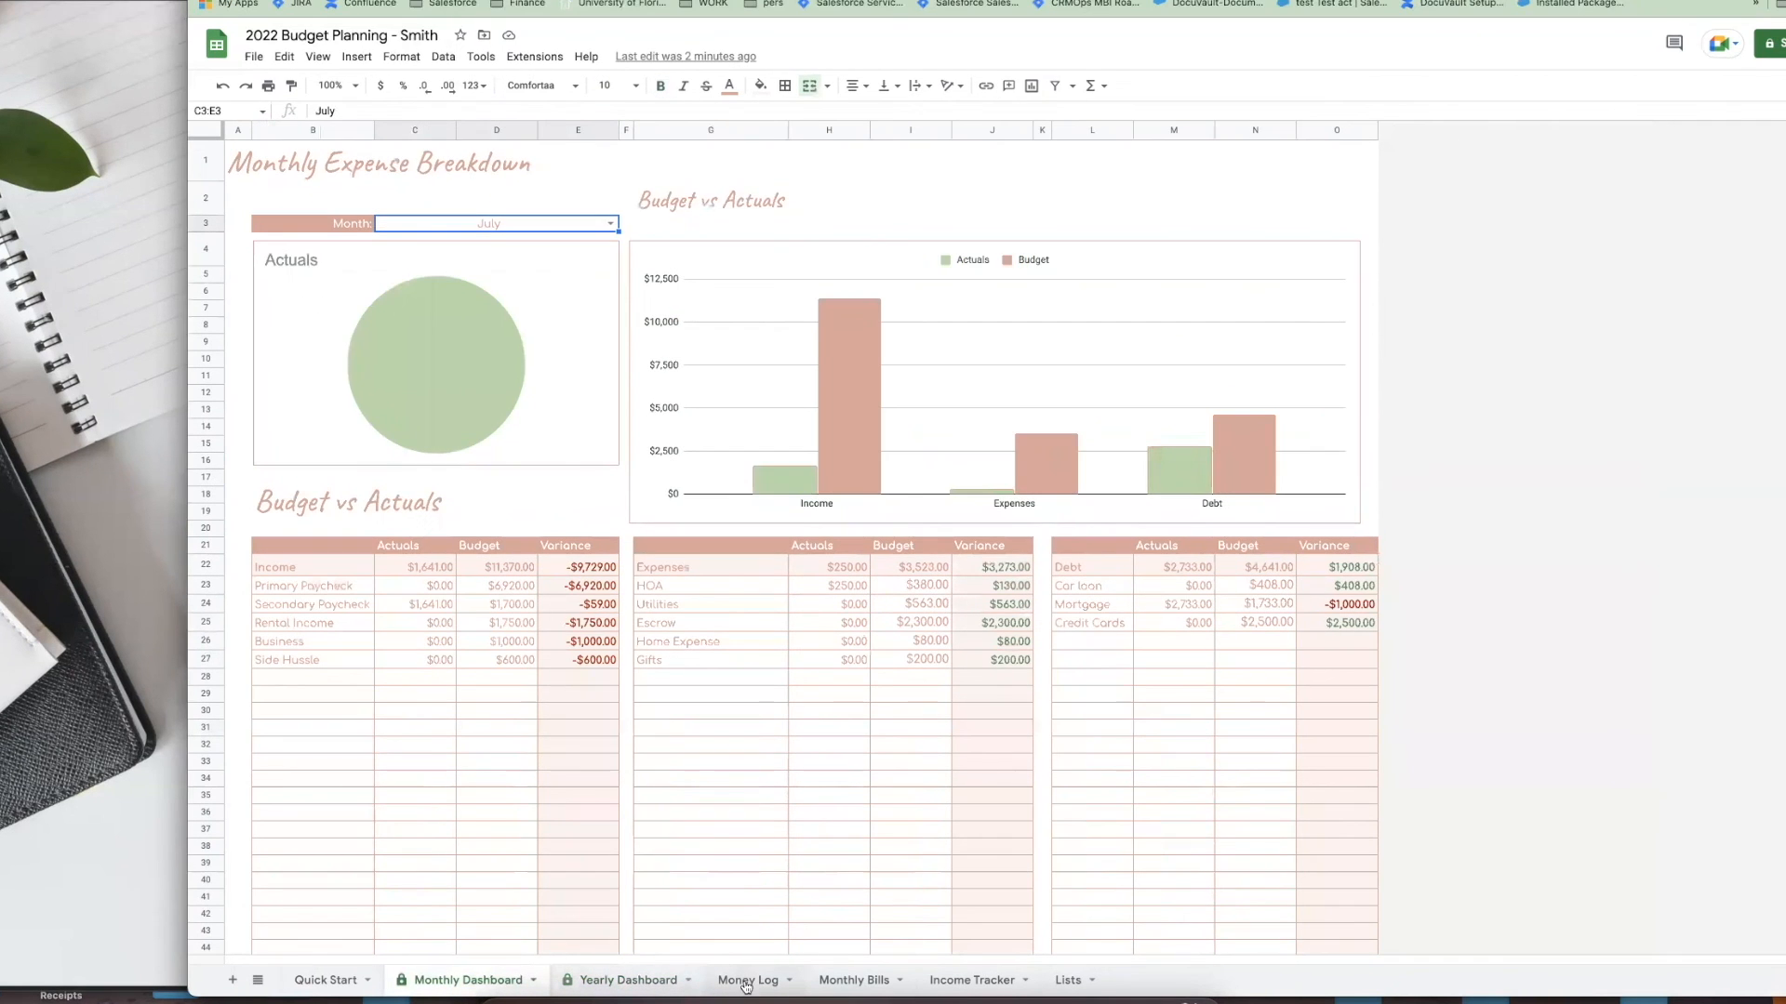
left_click(746, 982)
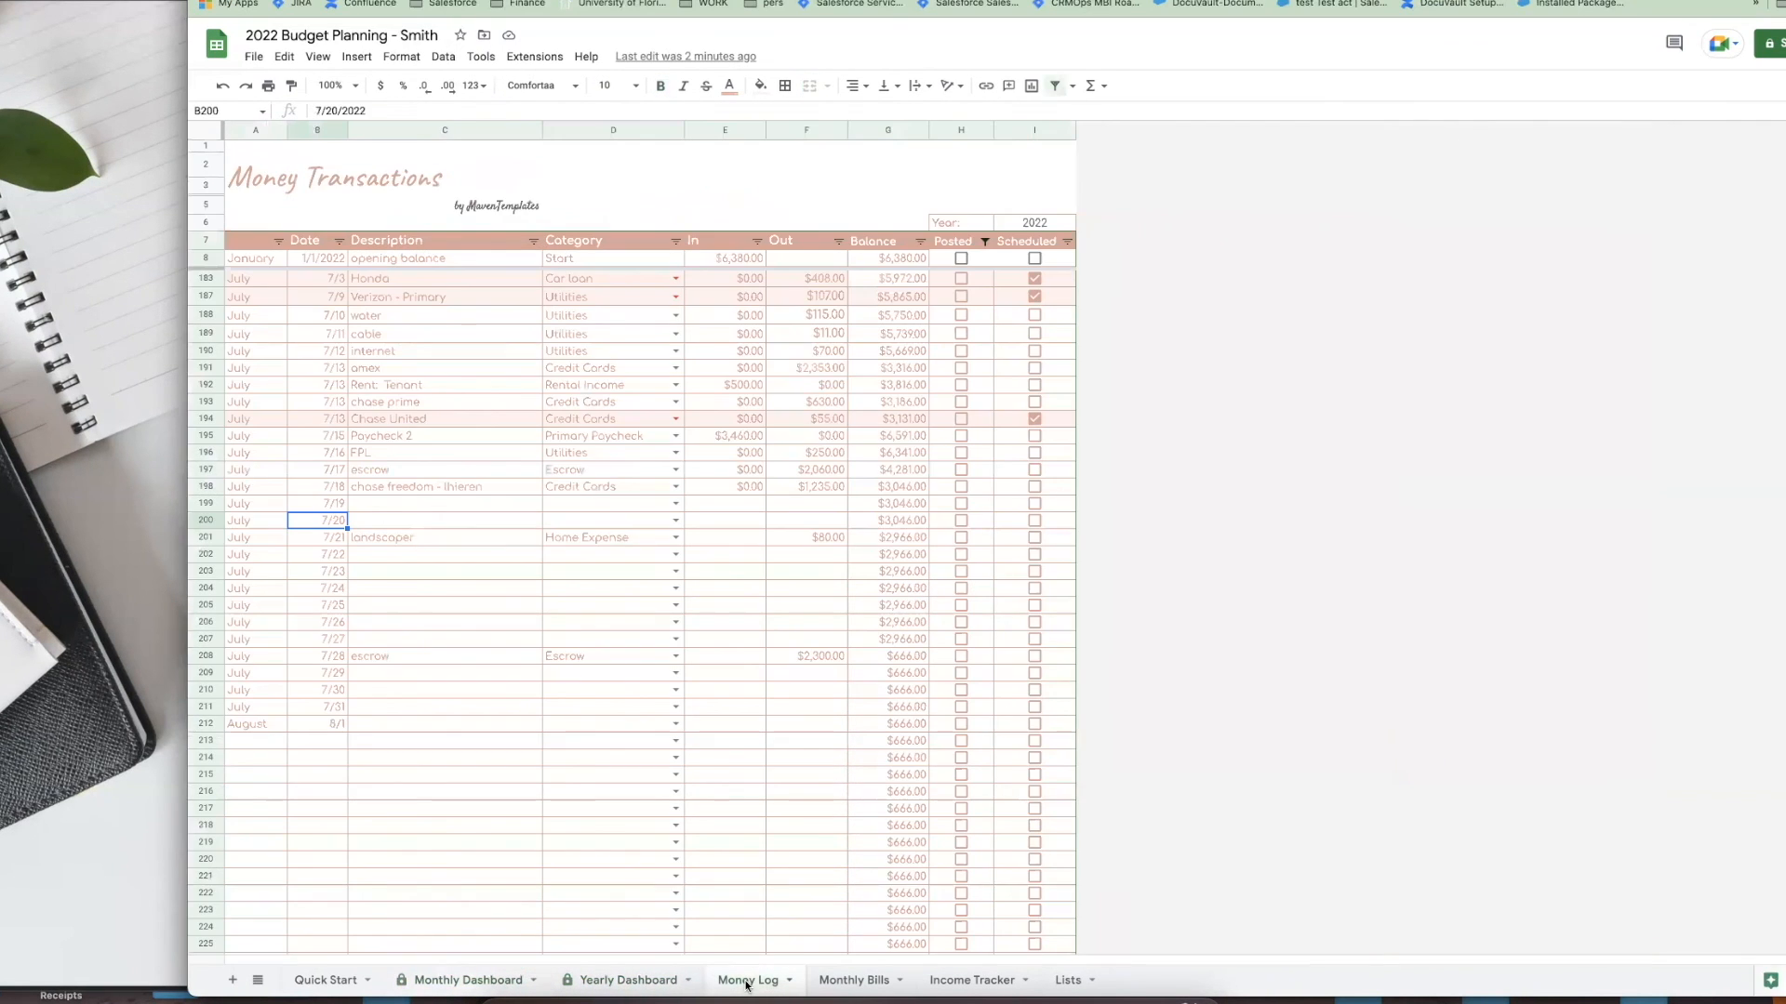
left_click(1035, 222)
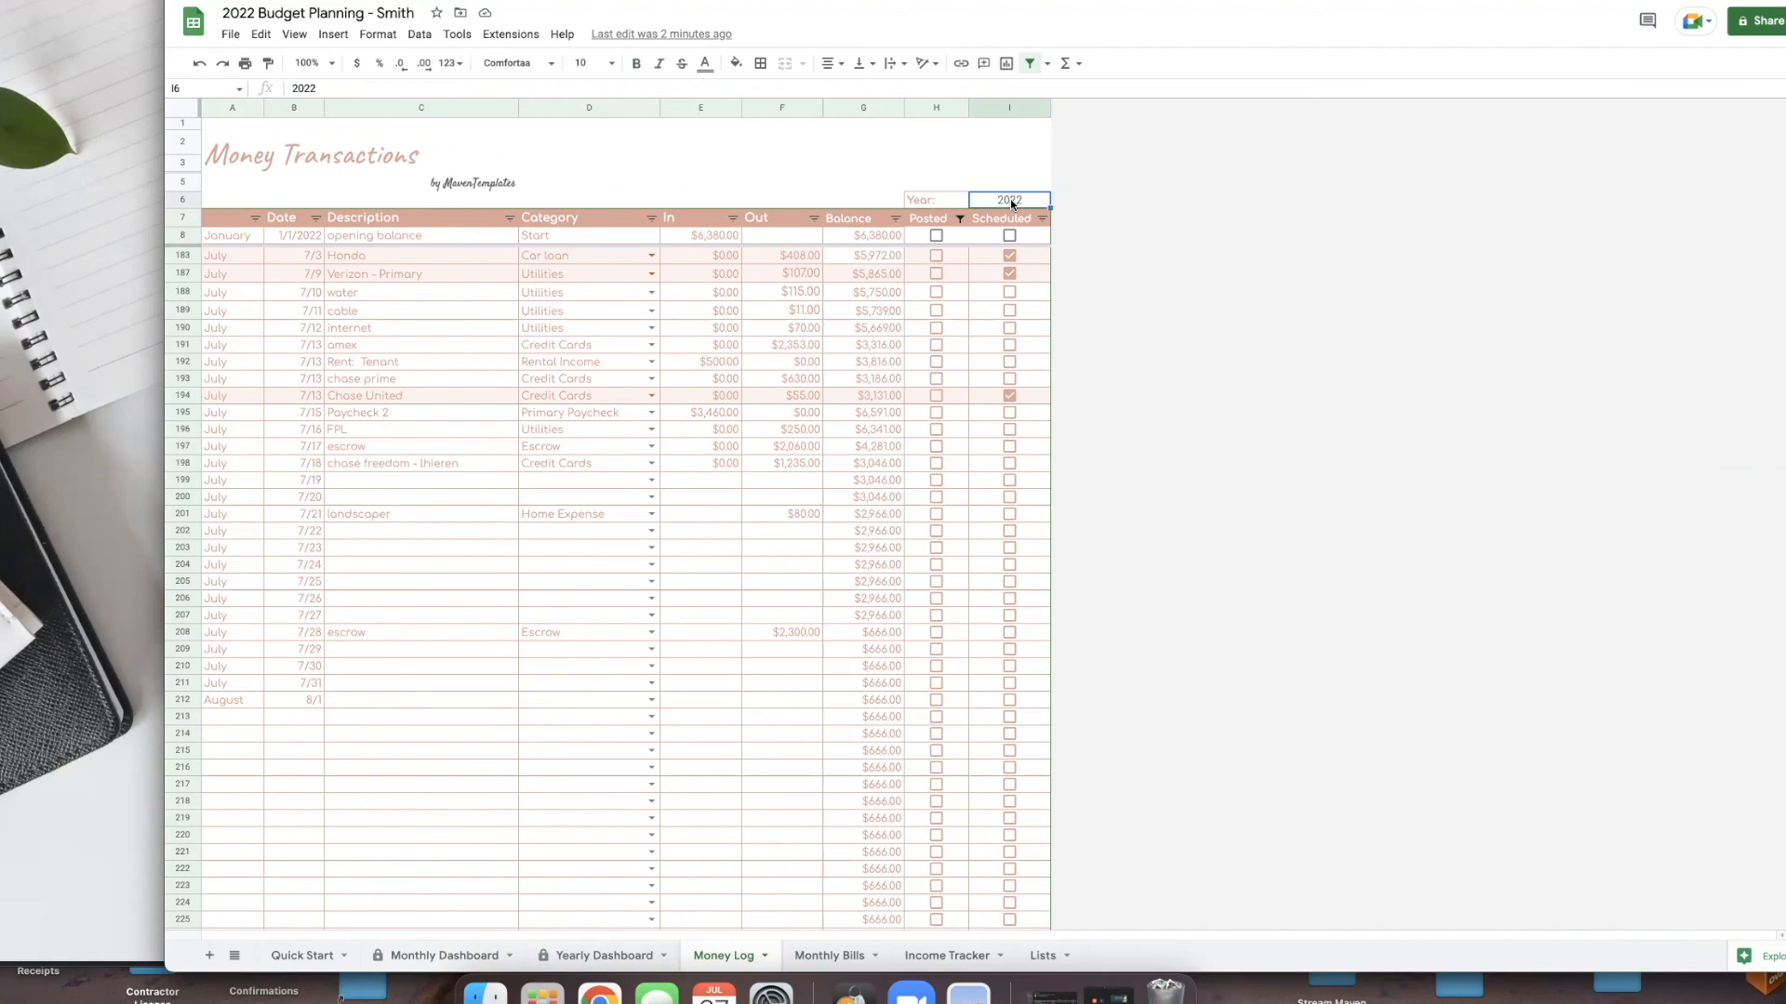
- Look through the Income Tracker, Lists and Monthly Bills sheets for the entries that make up the budget setup
left_click(830, 956)
left_click(985, 961)
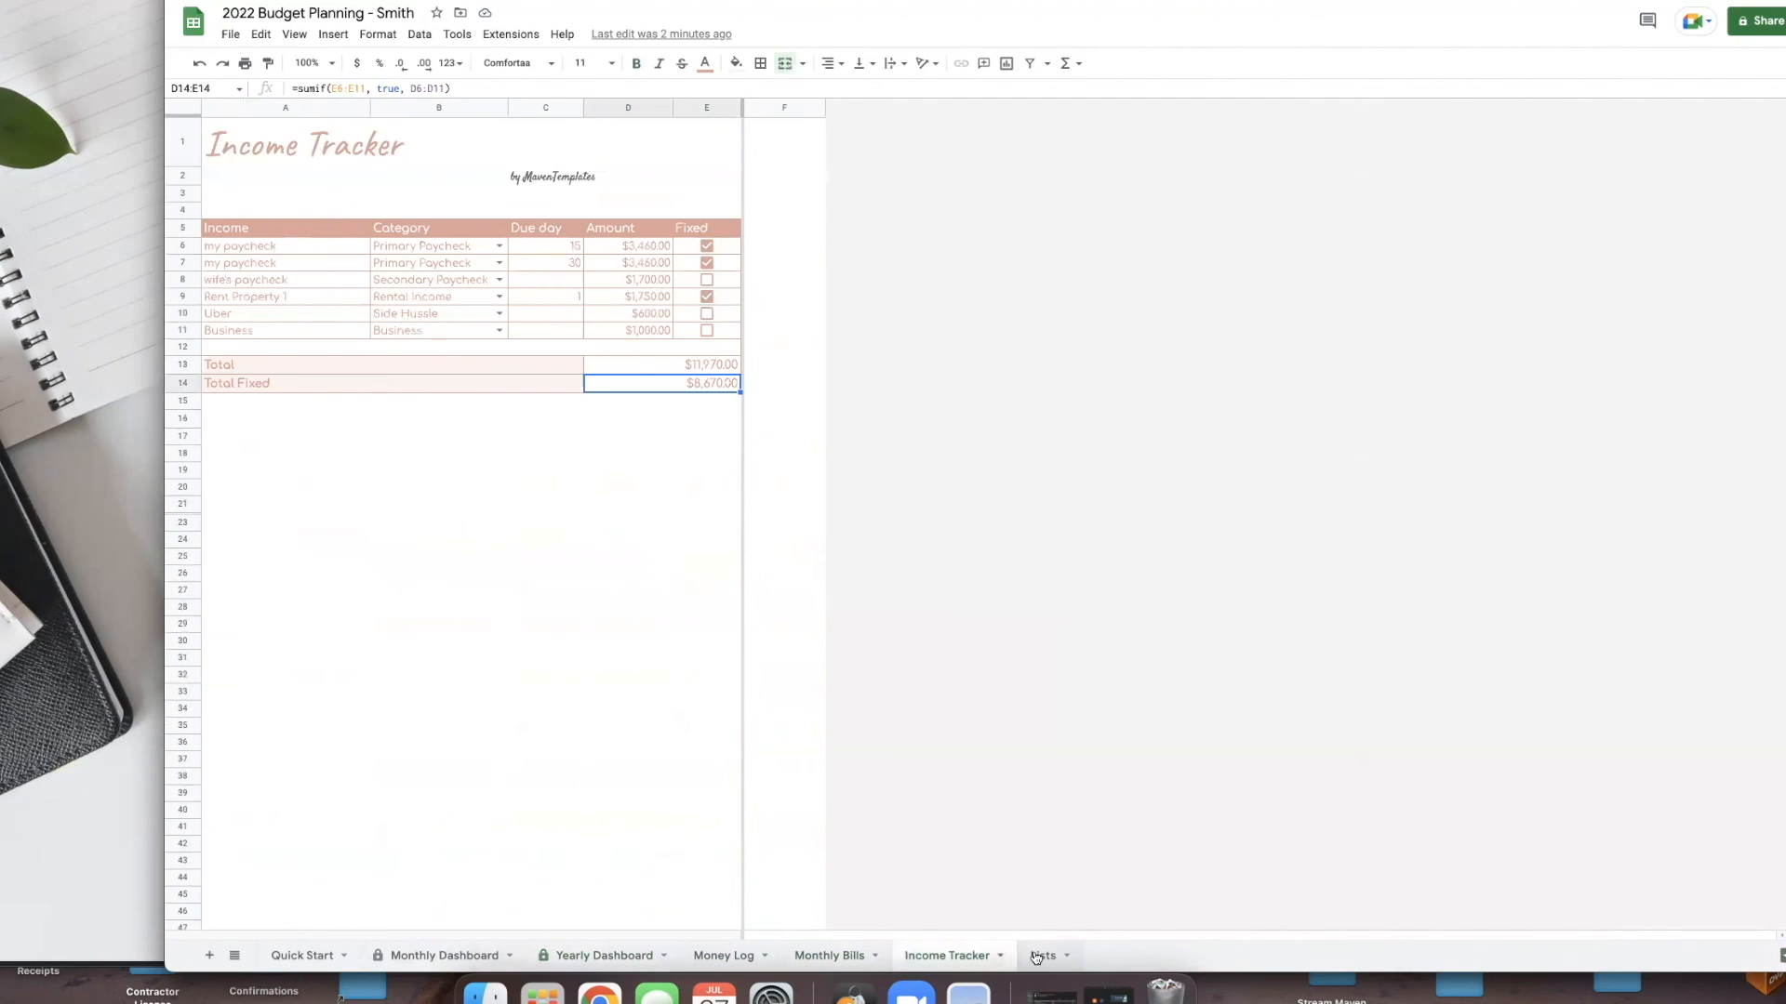
left_click(1038, 956)
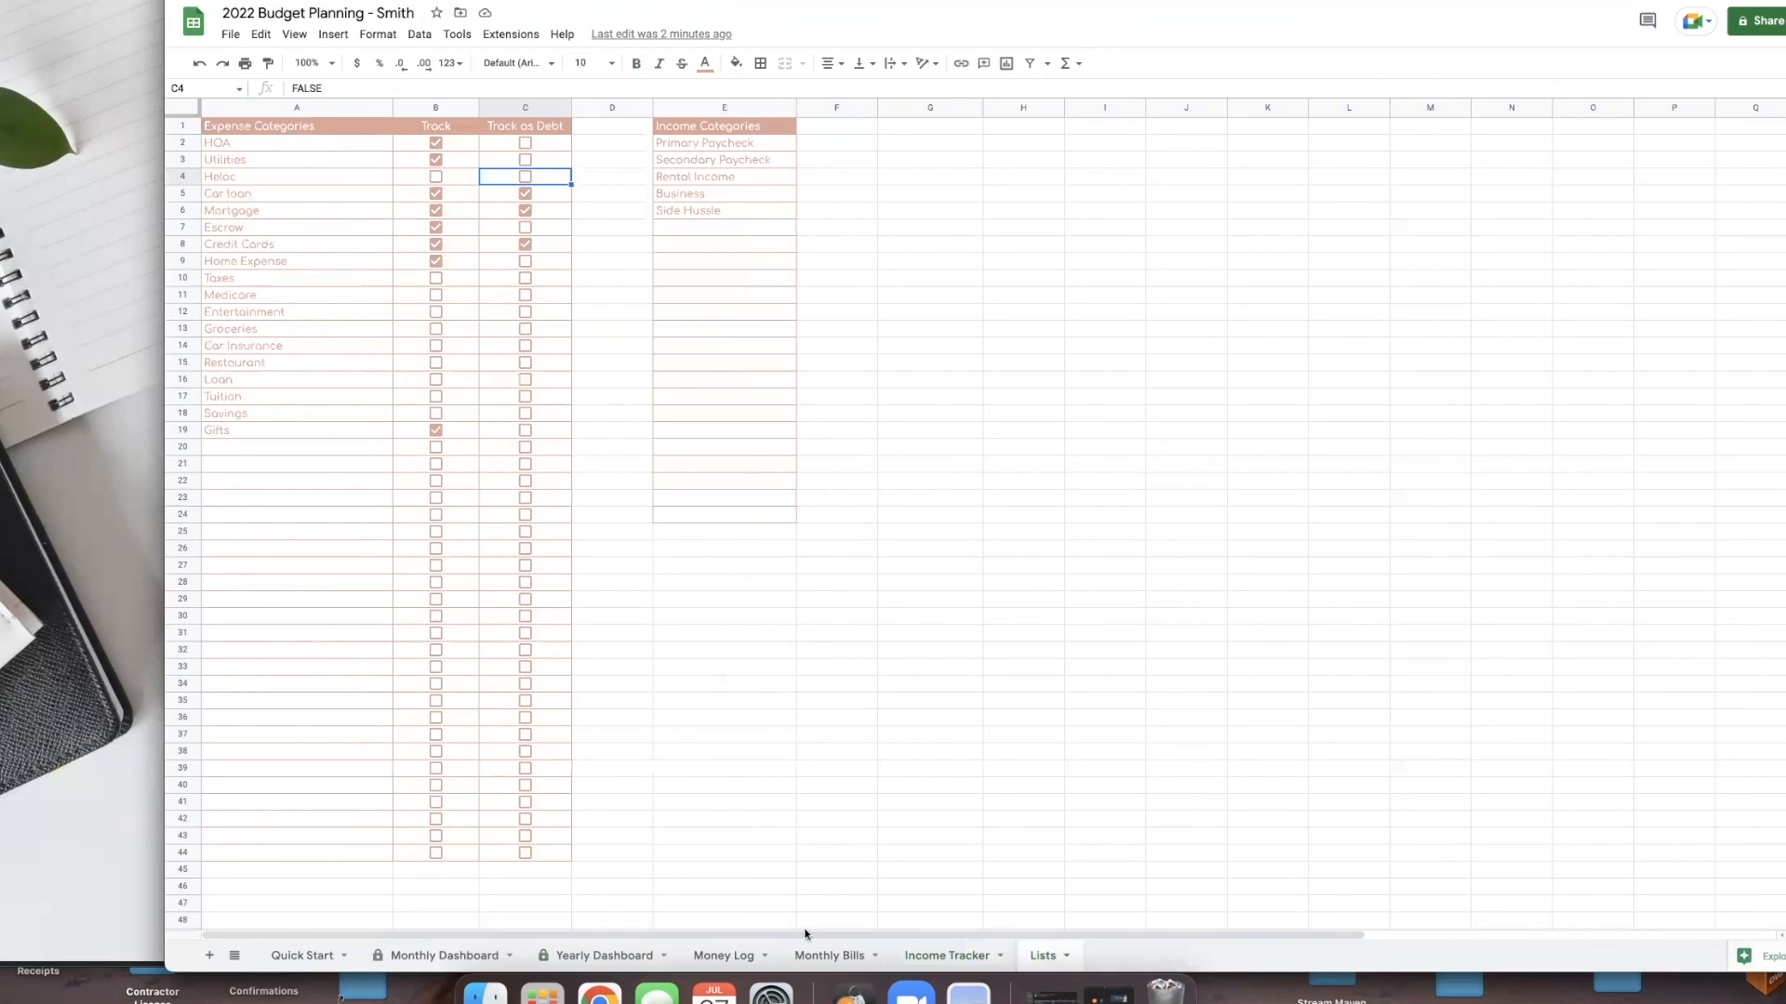
left_click(930, 965)
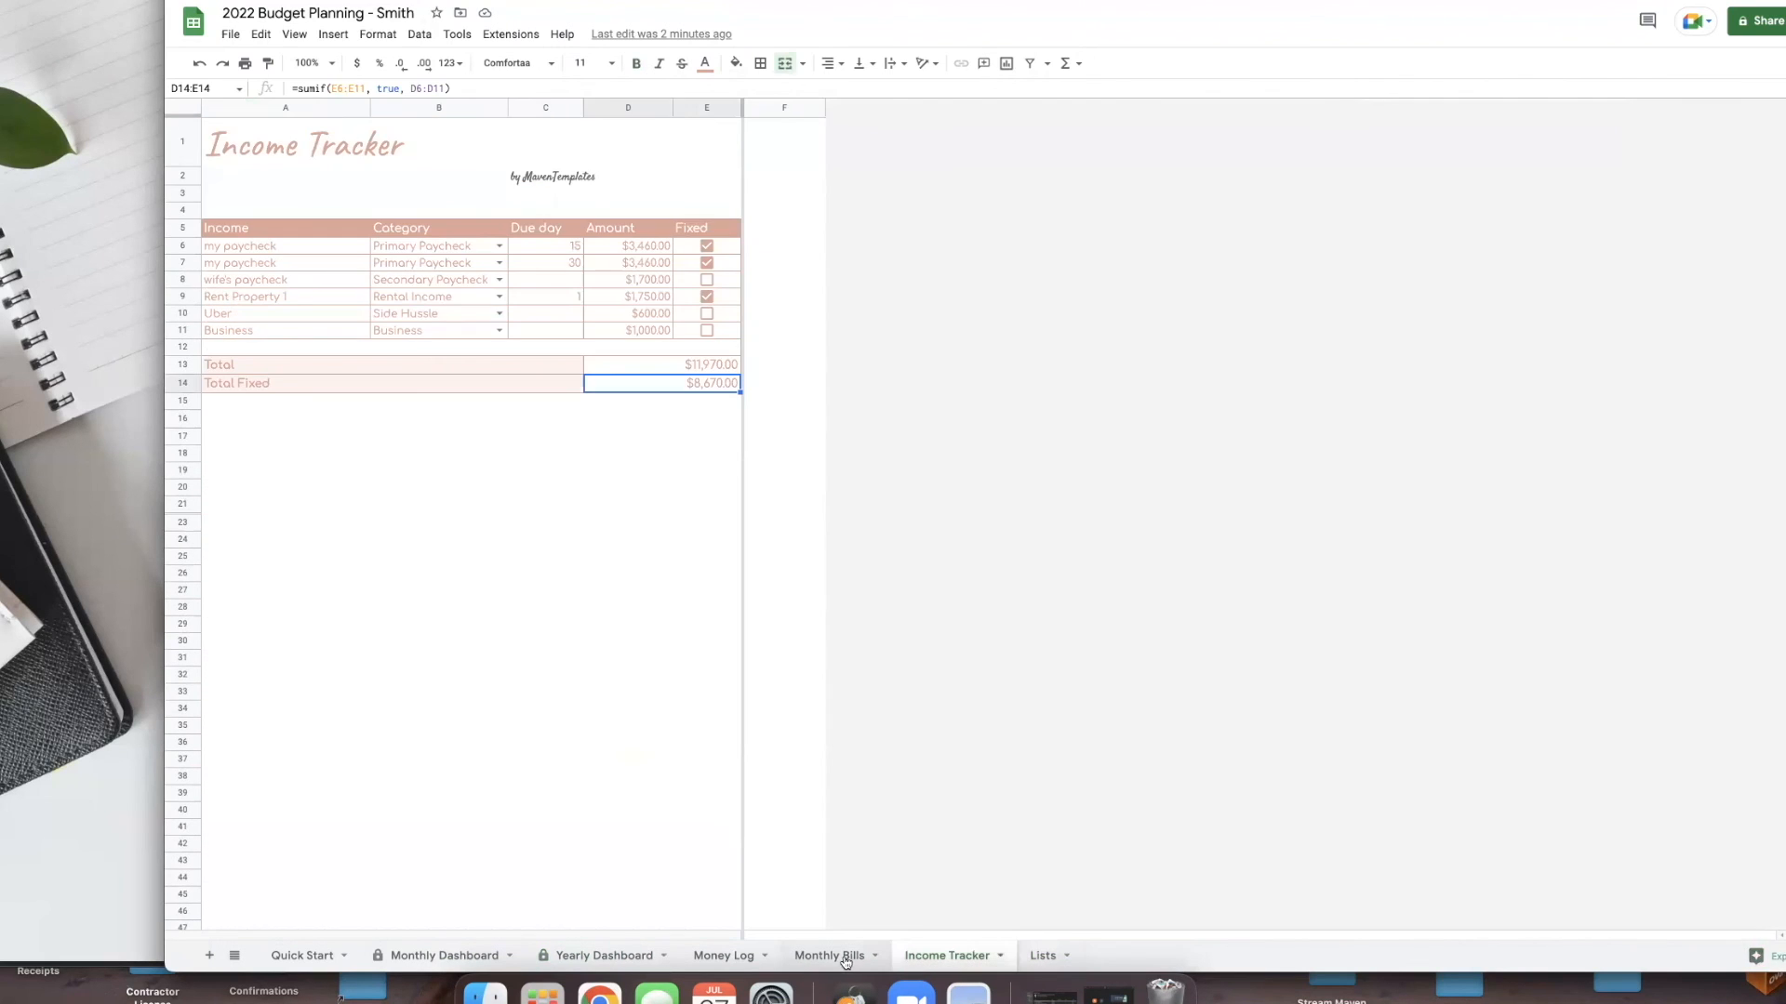
left_click(829, 957)
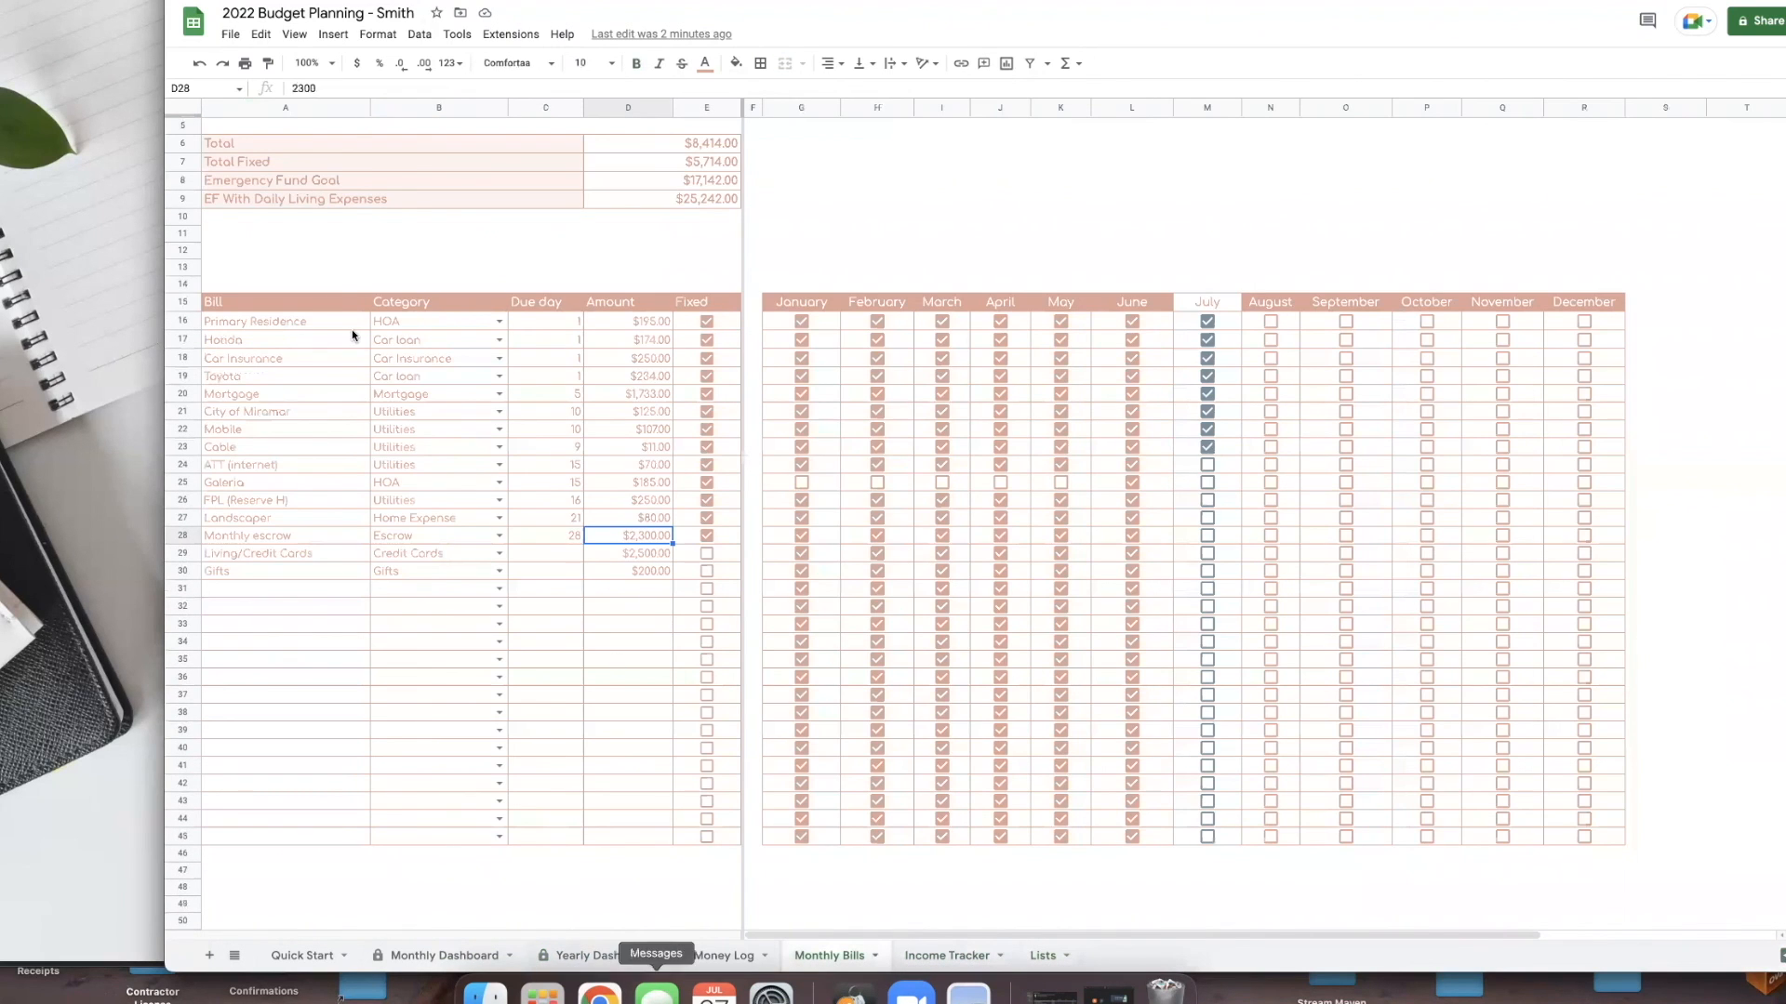
- Make a copy of the budget spreadsheet named Budget Template in My Drive
left_click(231, 34)
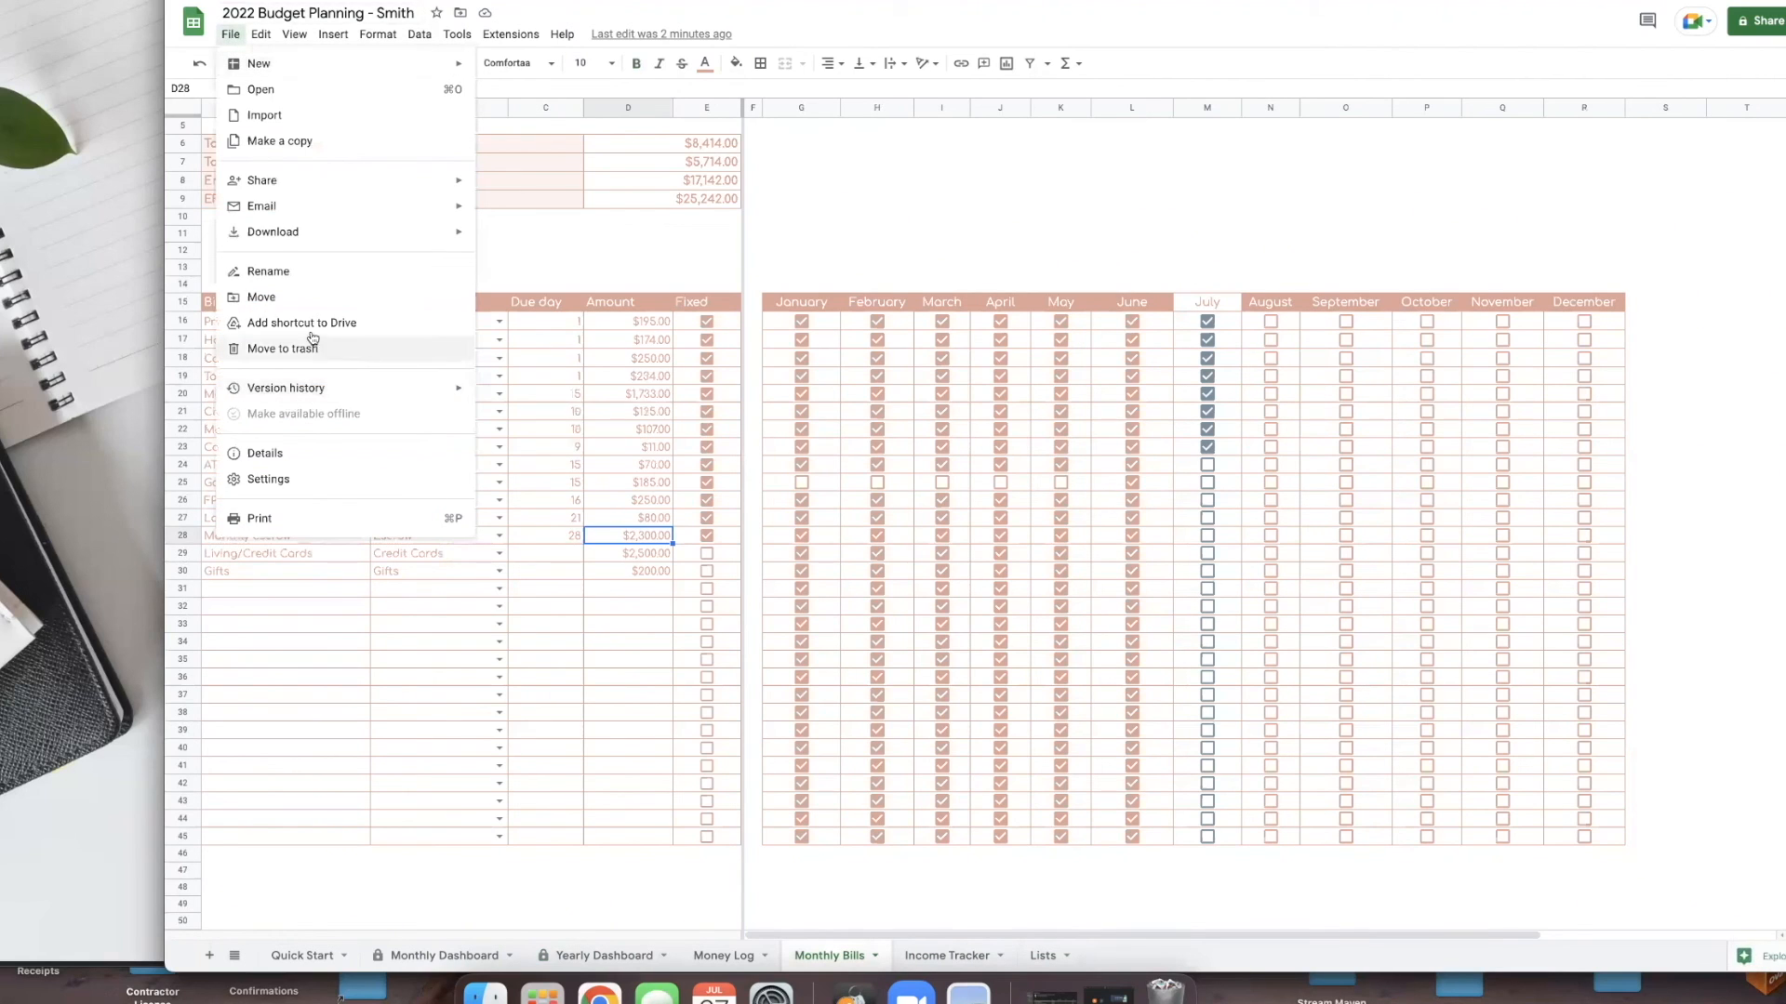
left_click(296, 142)
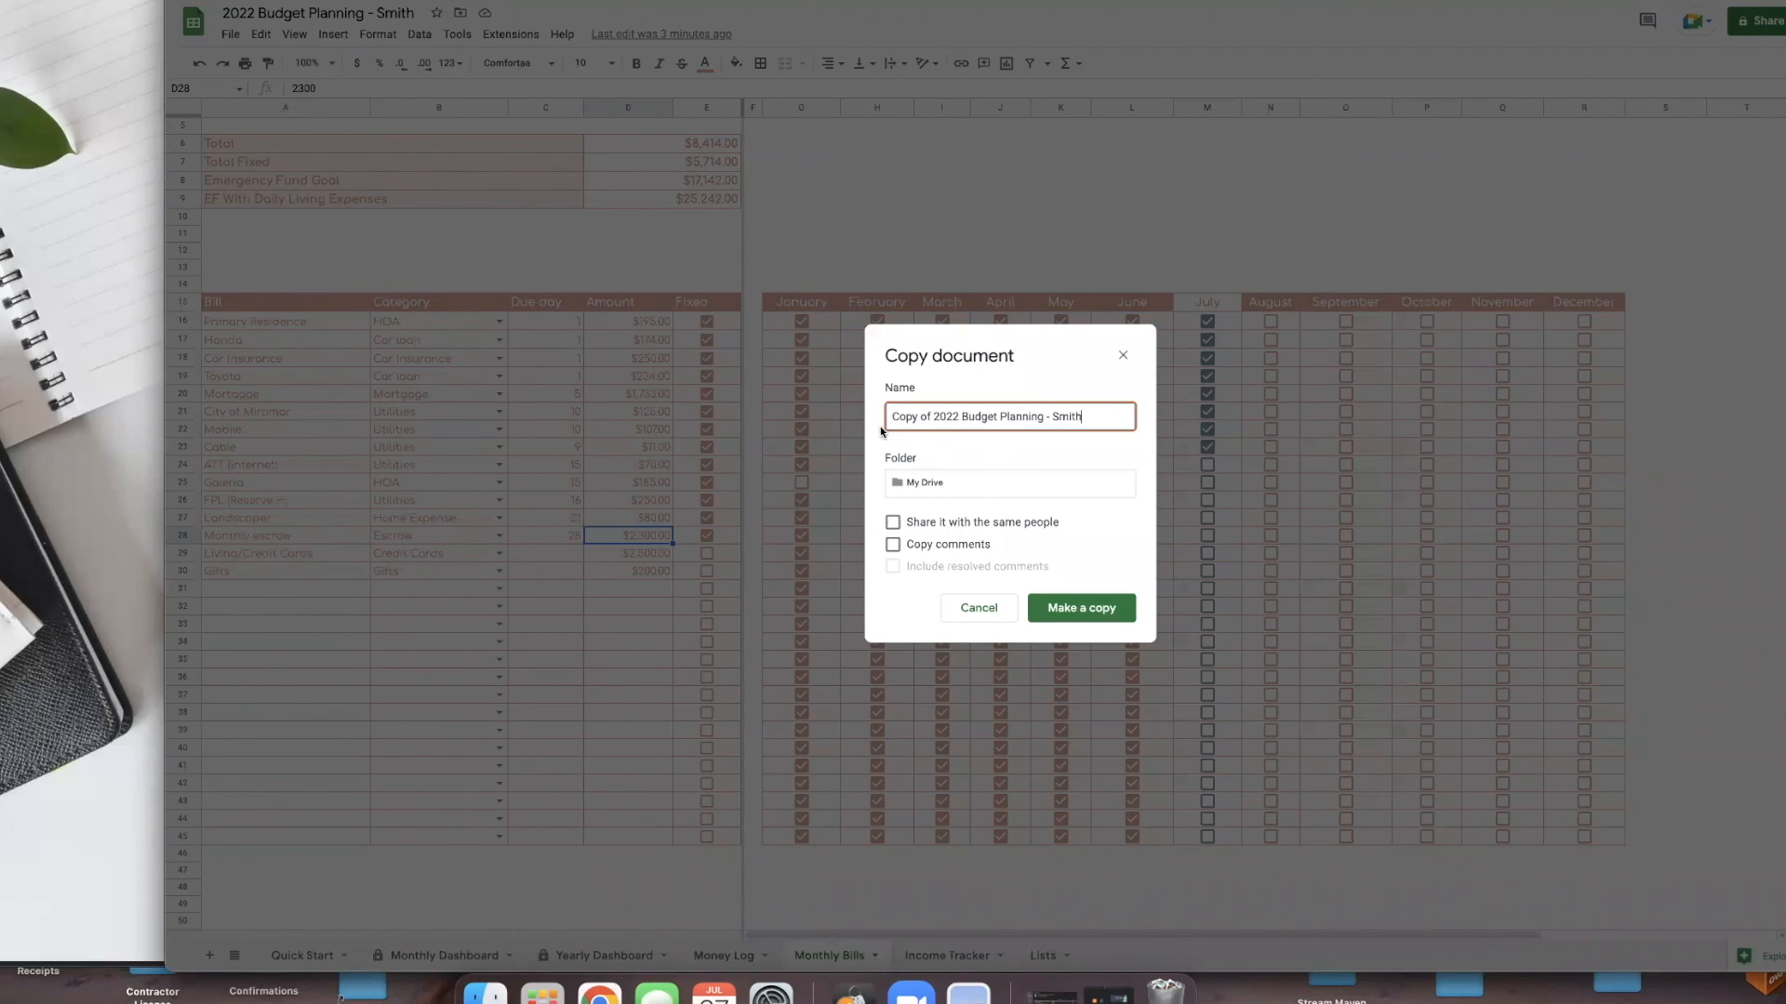
left_click_drag(881, 427, 880, 416)
type("Budget Template")
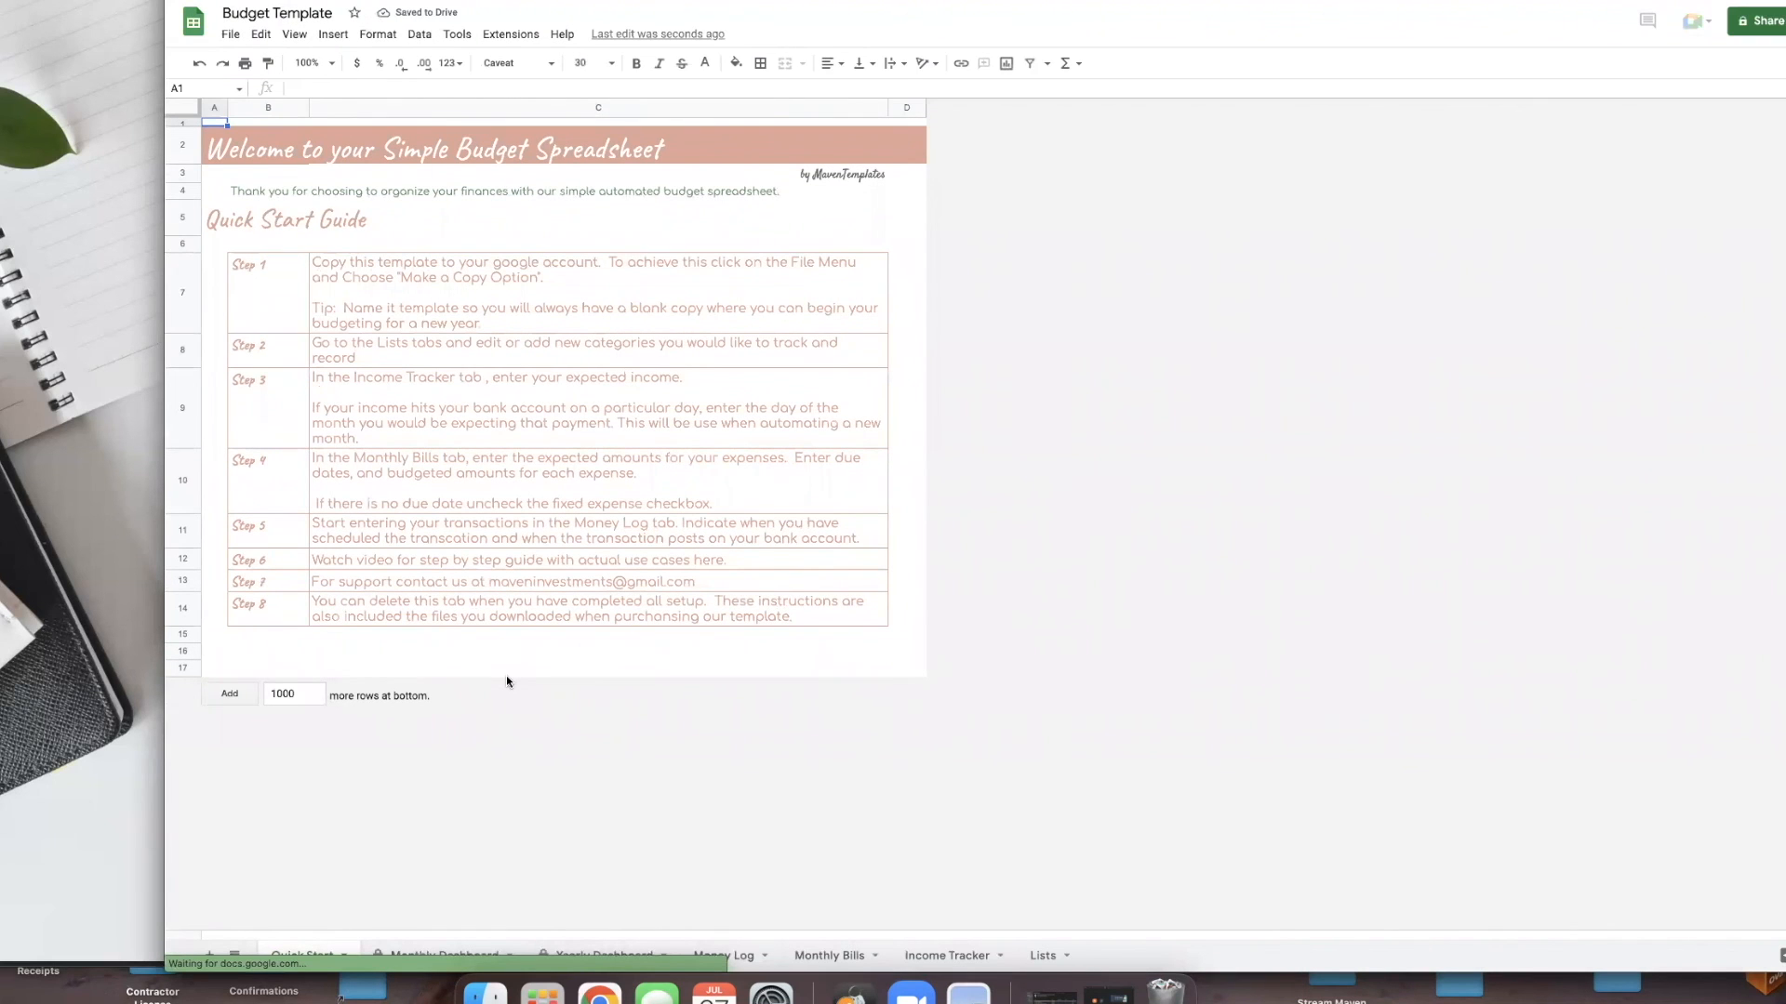
- Look over the Monthly Bills, Income Tracker and Money Log sheets in the Budget Template copy
left_click(827, 961)
left_click(1047, 958)
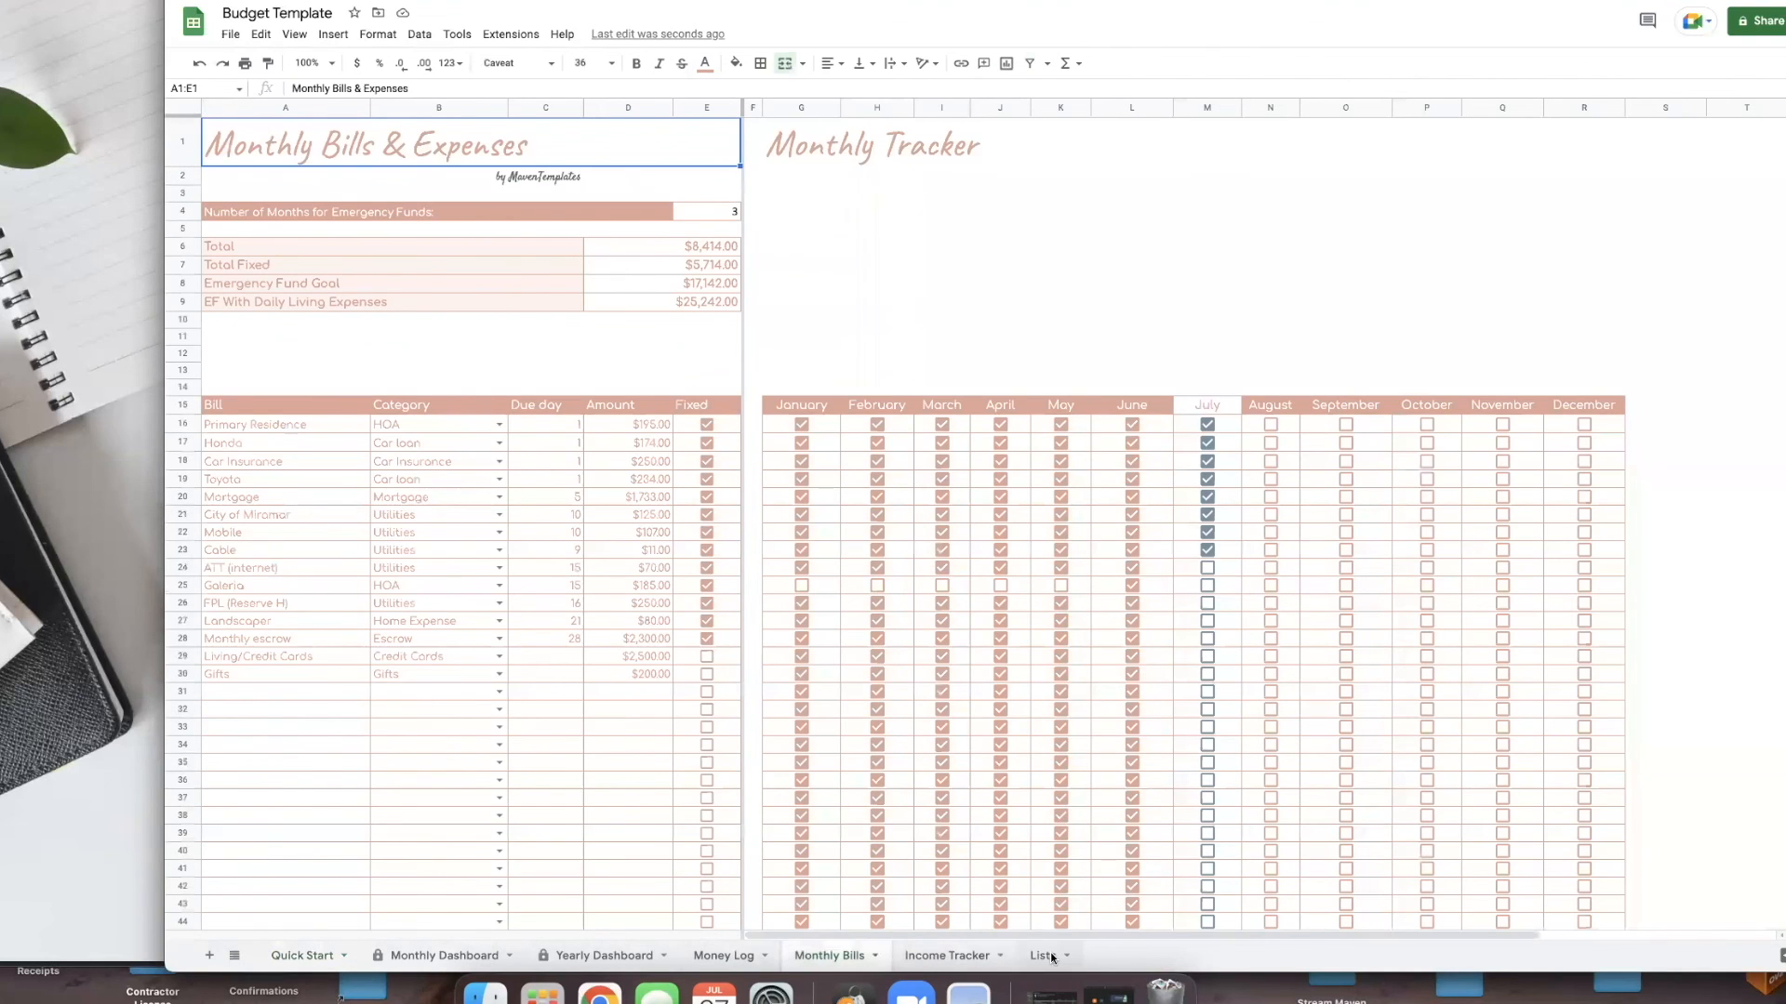
left_click(947, 955)
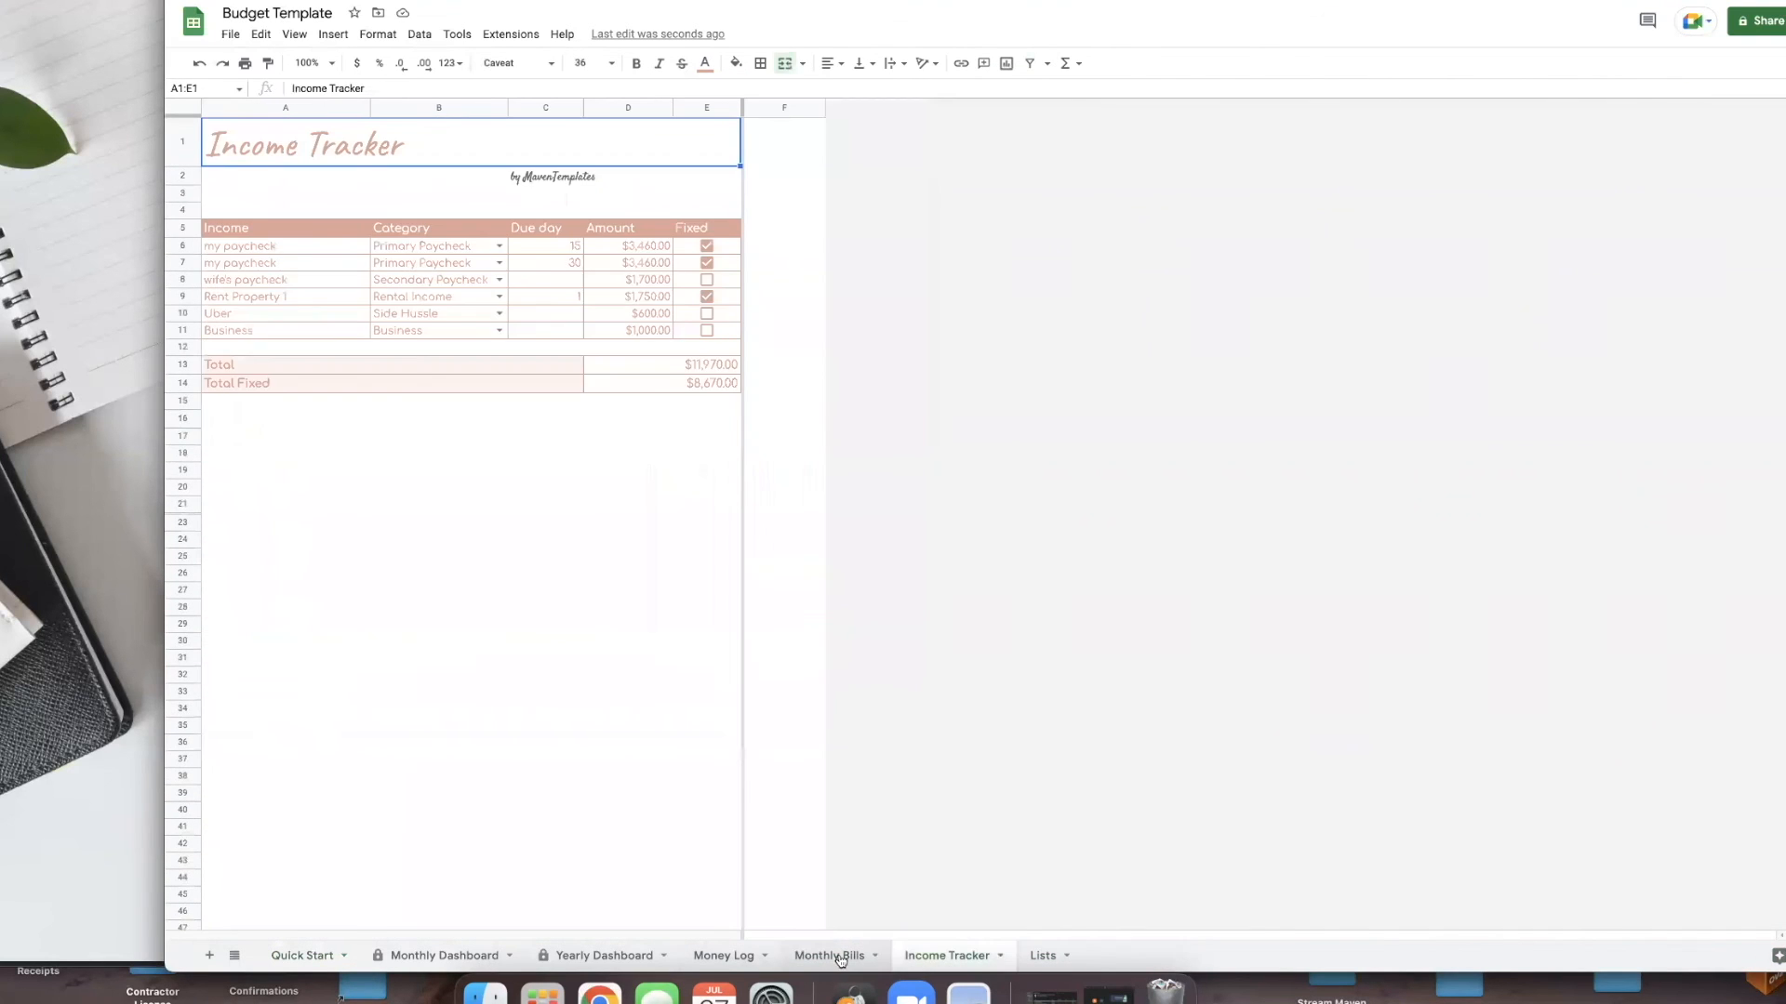
left_click(835, 954)
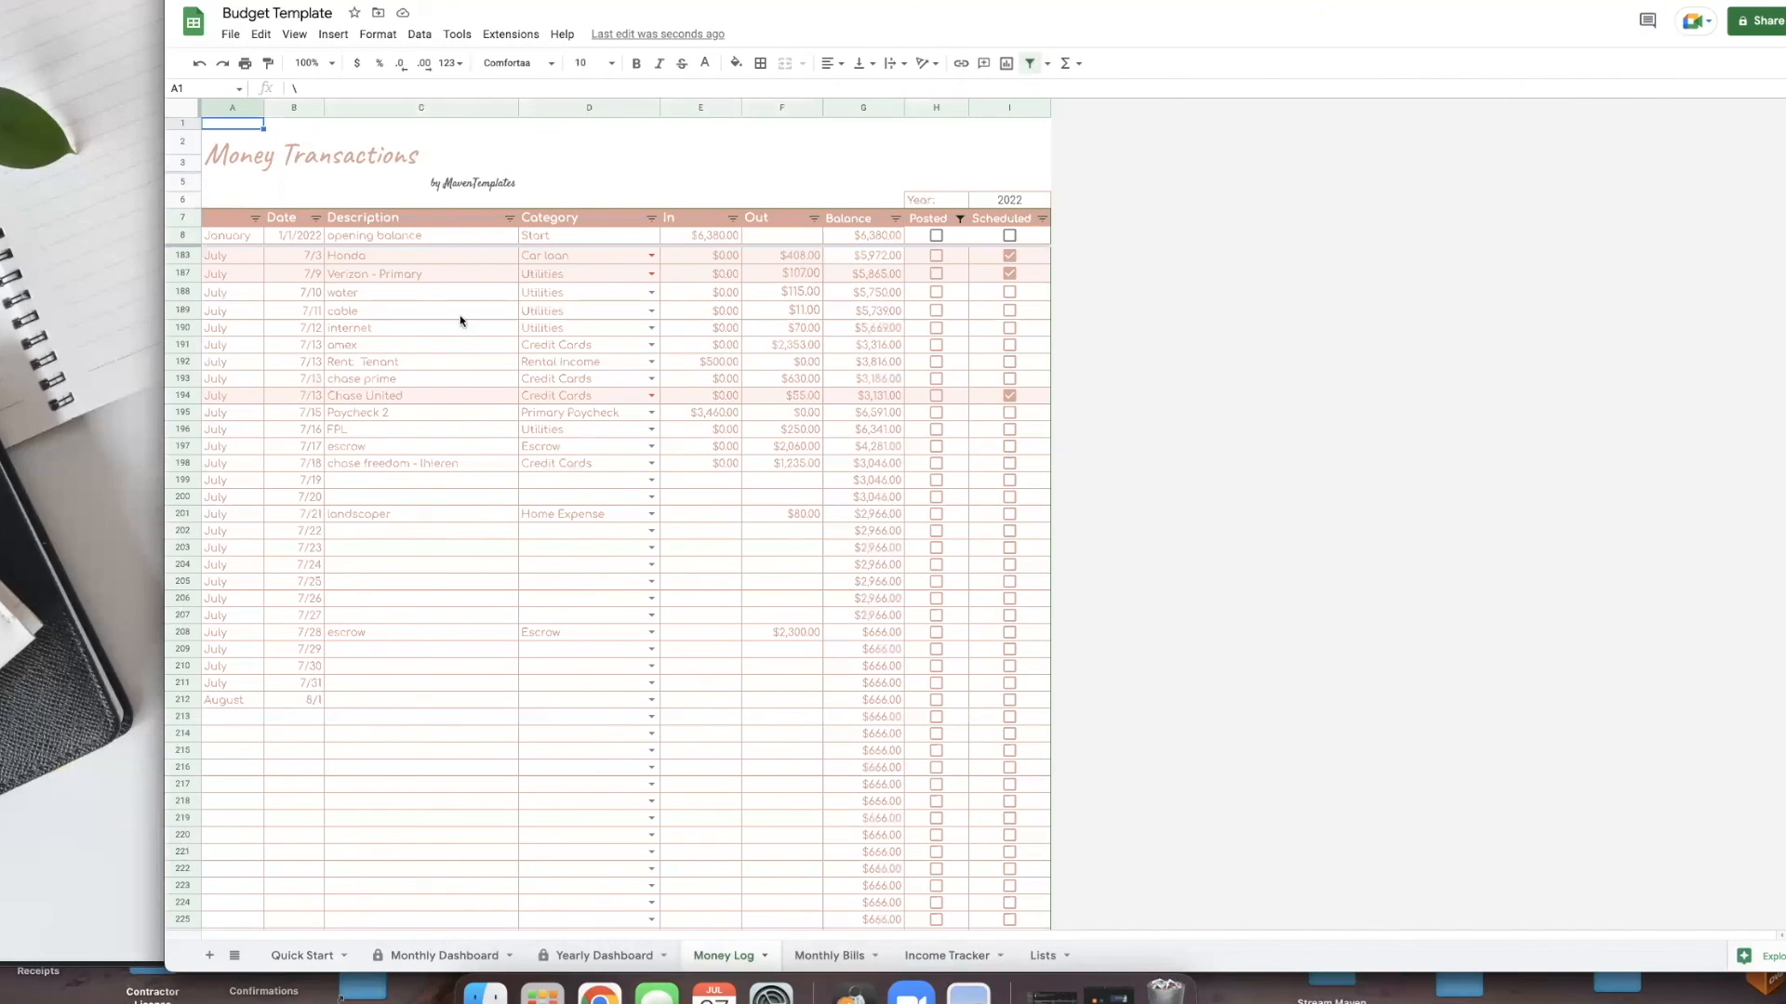
- Start making a copy of the Budget Template spreadsheet and clear the suggested name
left_click(226, 38)
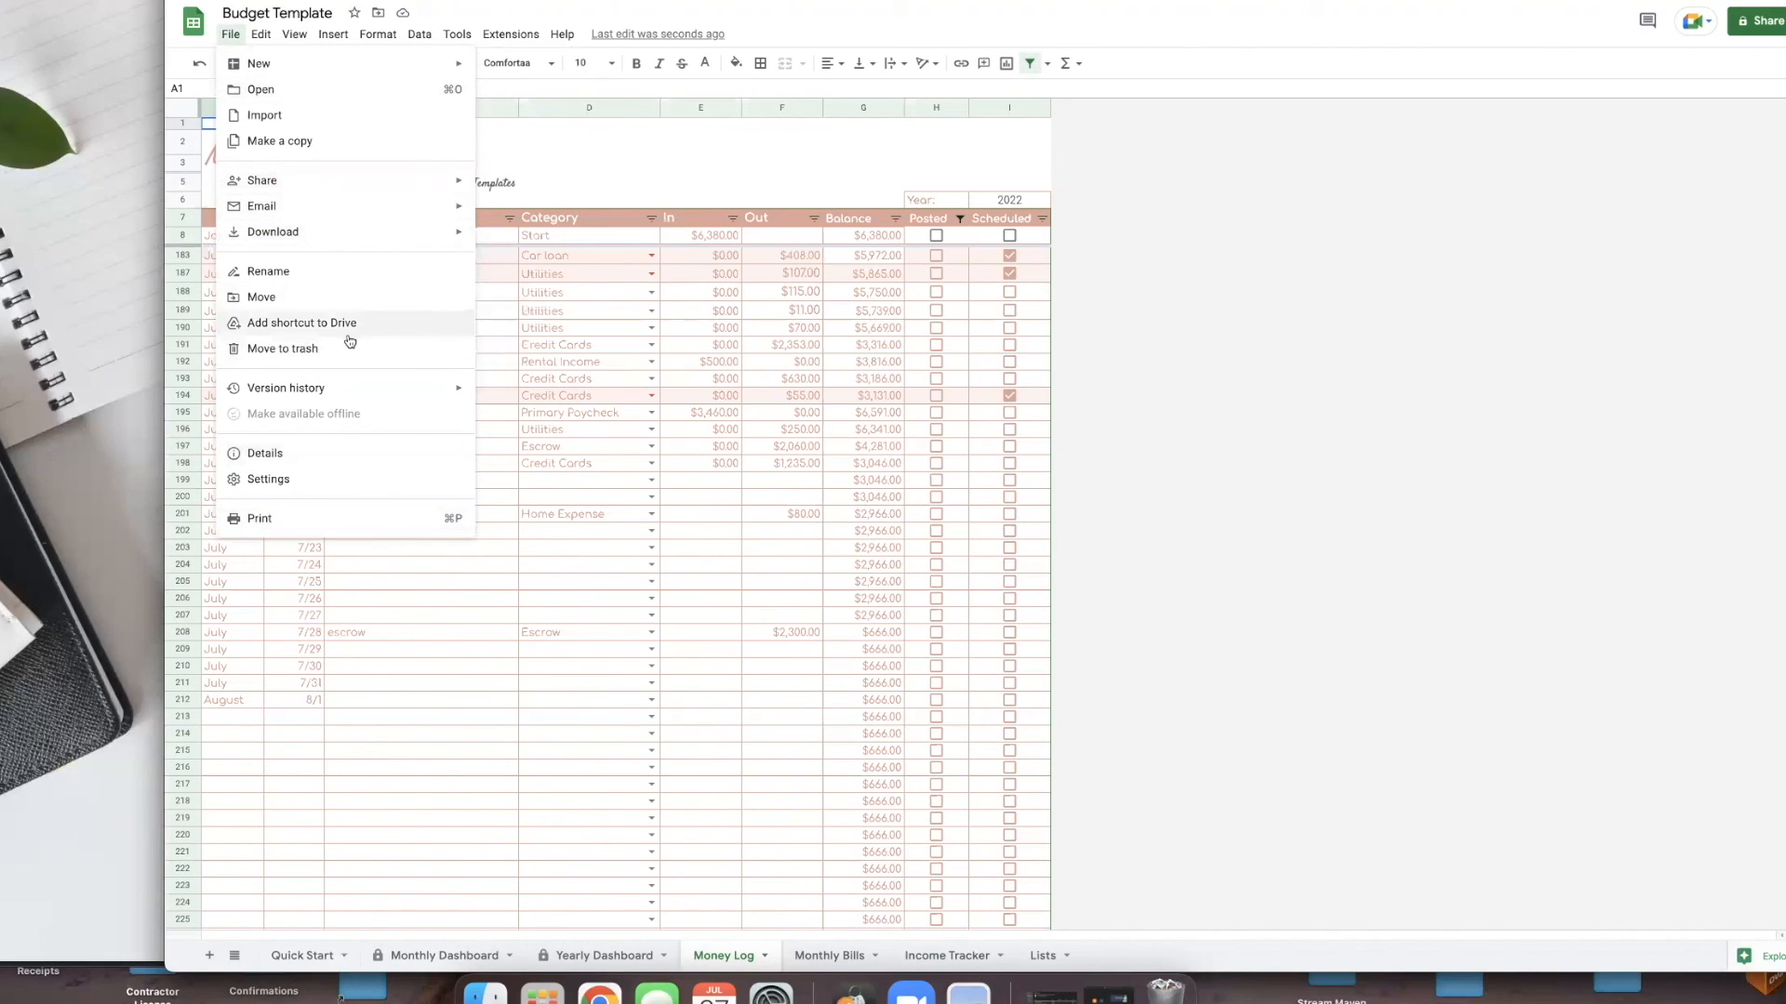
left_click(343, 141)
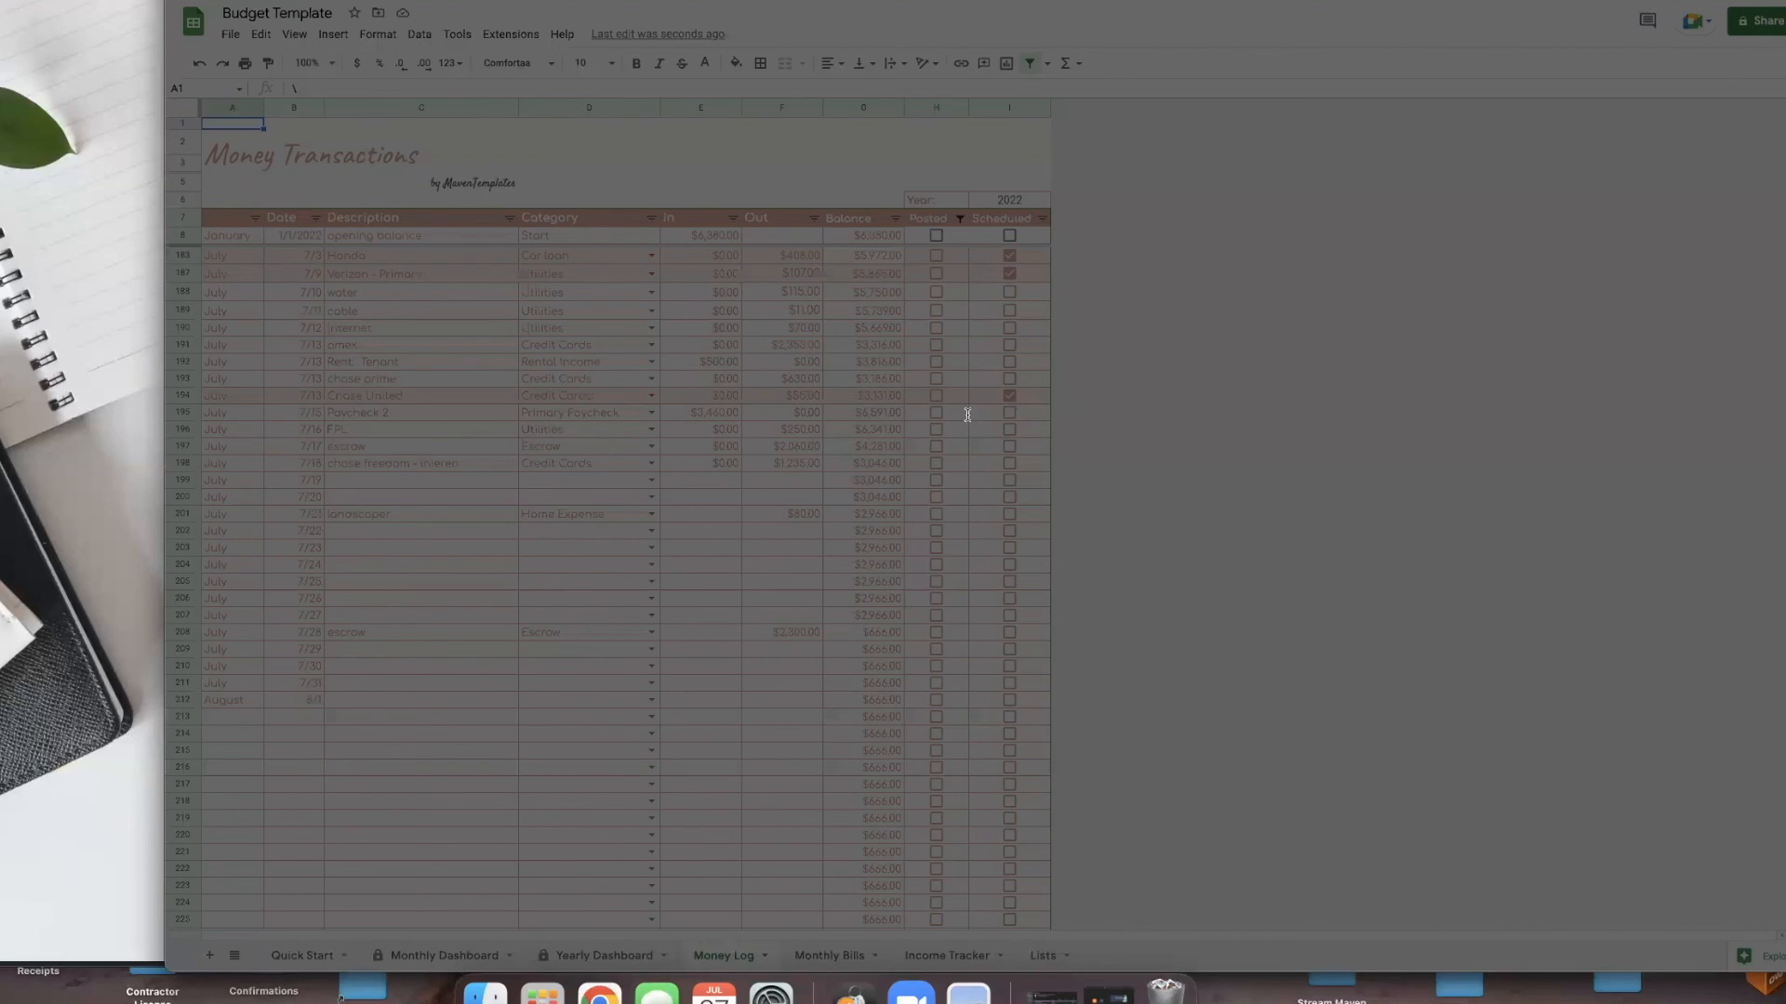
key("BackSpace")
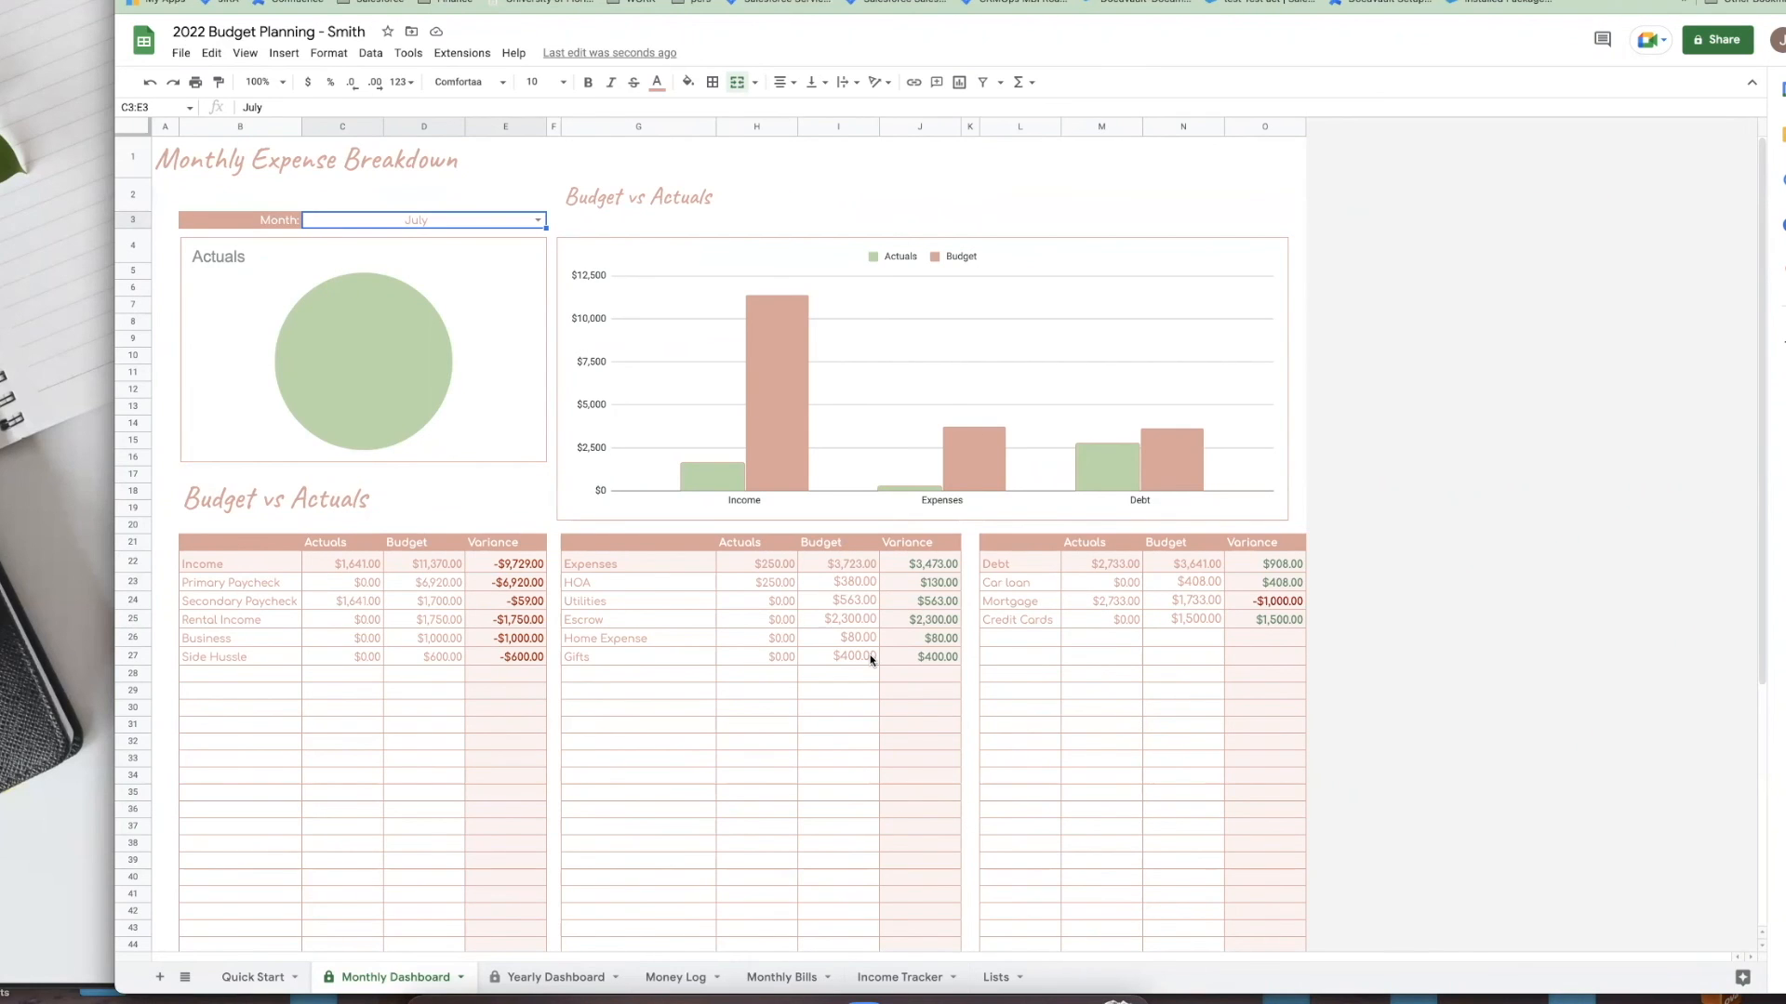